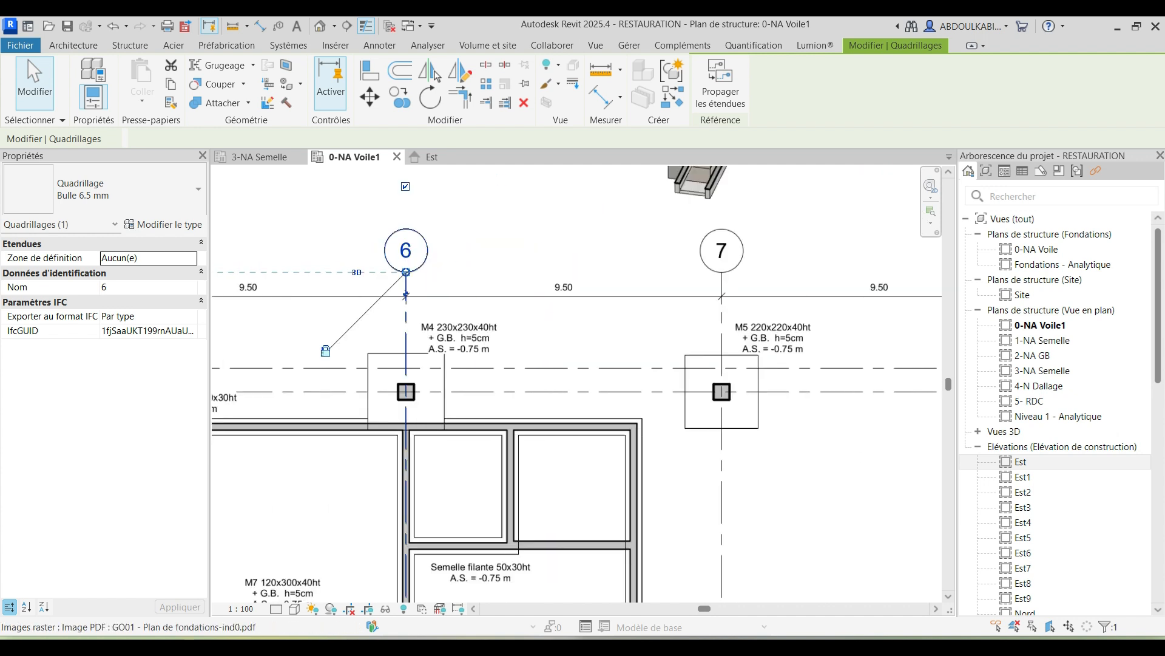
Step: Copy grid line 6 horizontally by 9.5 m onto axis 7 of the PDF foundation plan
{"action": "left_click", "coordinate": [397, 365]}
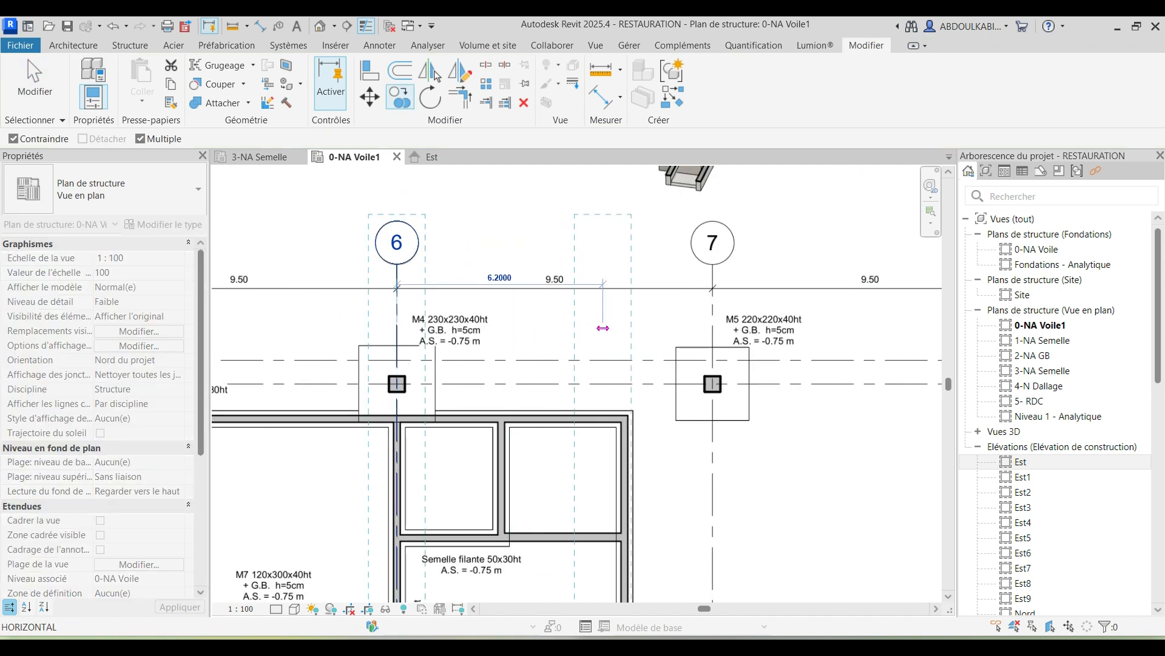
{"action": "key", "text": "Return"}
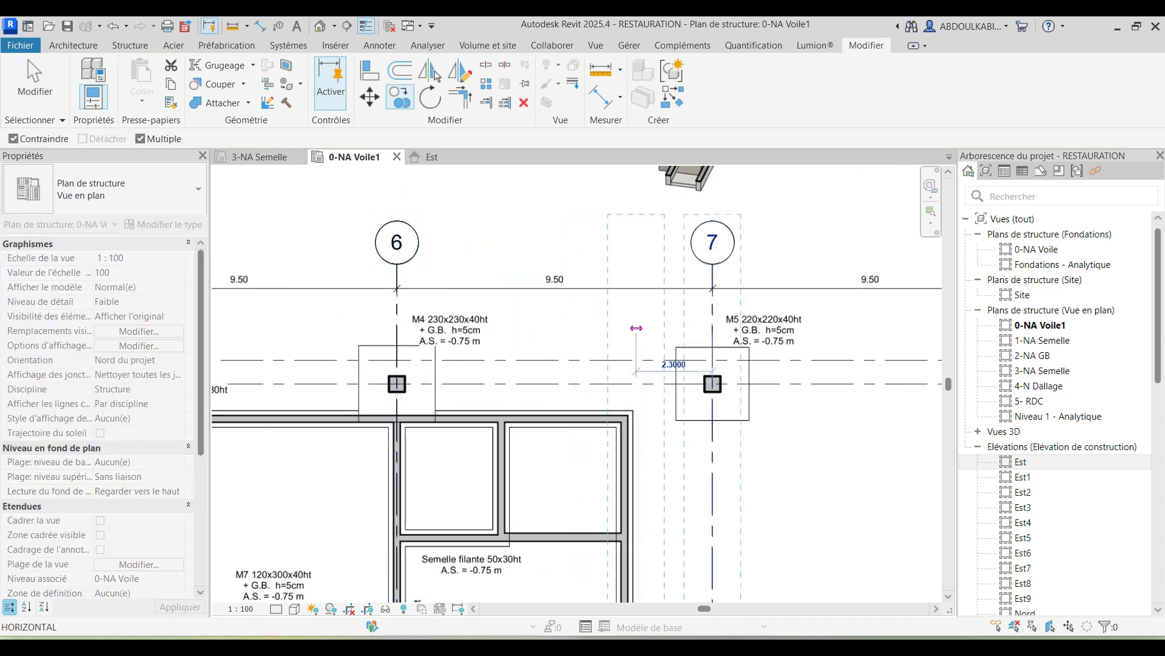
{"action": "scroll", "coordinate": [641, 322], "scroll_direction": "down", "scroll_amount": 6}
{"action": "key", "text": "Escape"}
{"action": "scroll", "coordinate": [815, 328], "scroll_direction": "up", "scroll_amount": 3}
{"action": "scroll", "coordinate": [870, 309], "scroll_direction": "up", "scroll_amount": 2}
{"action": "middle_click_drag", "start_coordinate": [870, 309], "coordinate": [814, 357]}
{"action": "left_click", "coordinate": [862, 308]}
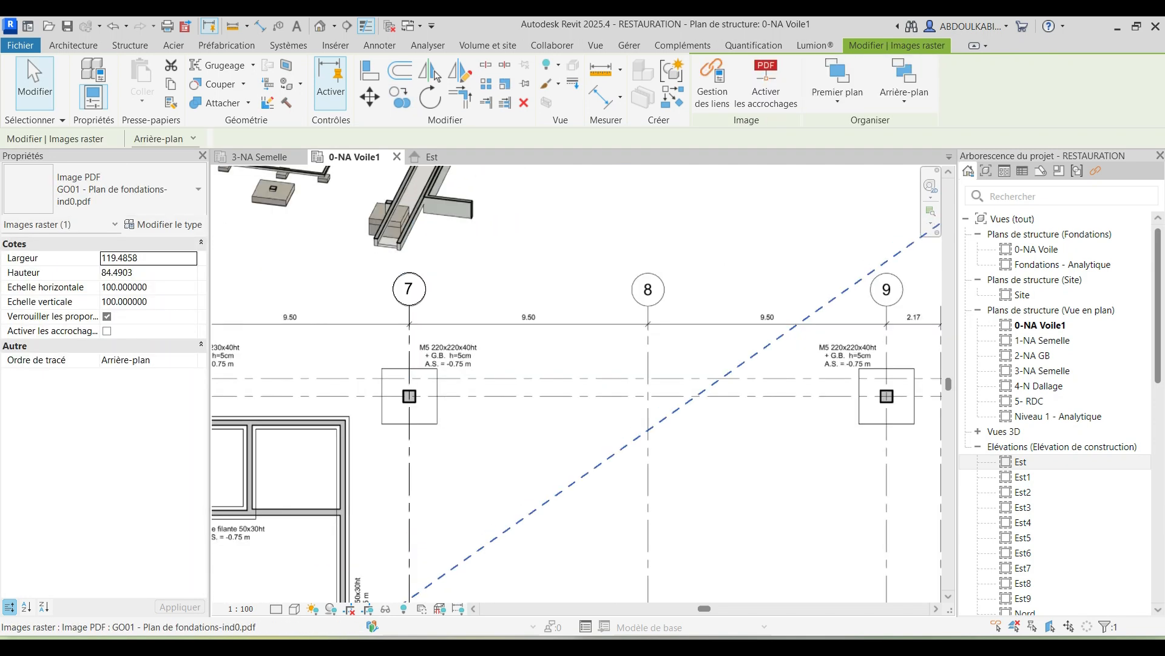
{"action": "scroll", "coordinate": [586, 276], "scroll_direction": "down", "scroll_amount": 4}
{"action": "key", "text": "Escape"}
Step: Copy grid line 7 horizontally by 9.5 m onto axis 8 of the PDF foundation plan
{"action": "left_click", "coordinate": [485, 302]}
{"action": "scroll", "coordinate": [508, 302], "scroll_direction": "up", "scroll_amount": 3}
{"action": "left_click", "coordinate": [399, 98]}
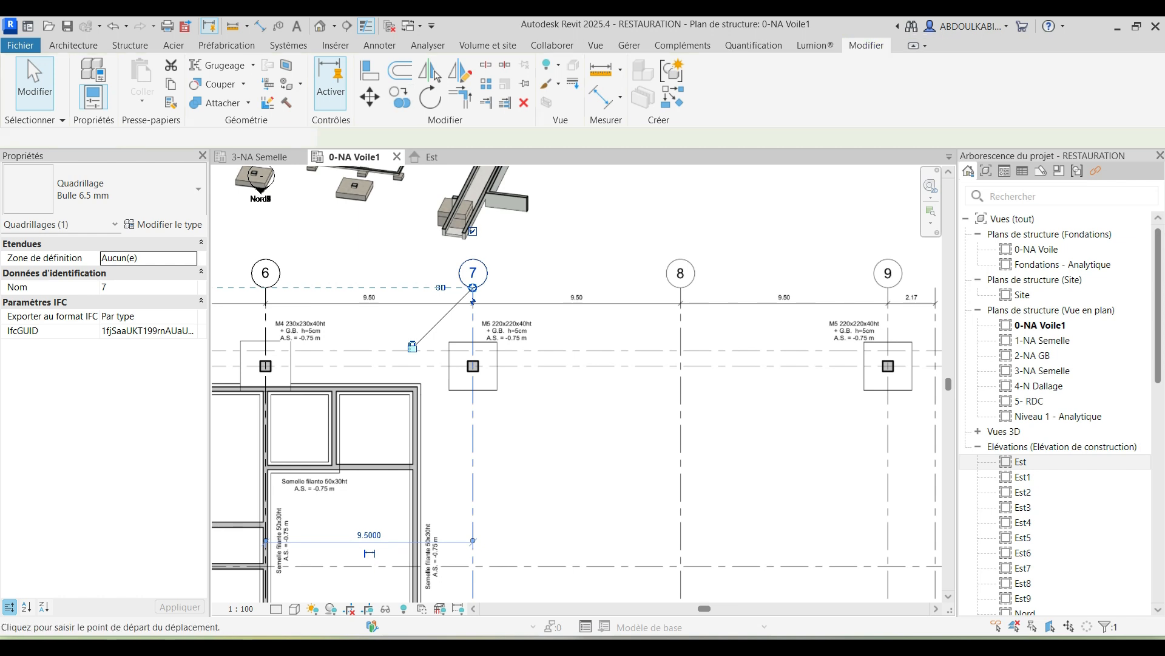
{"action": "left_click", "coordinate": [474, 324]}
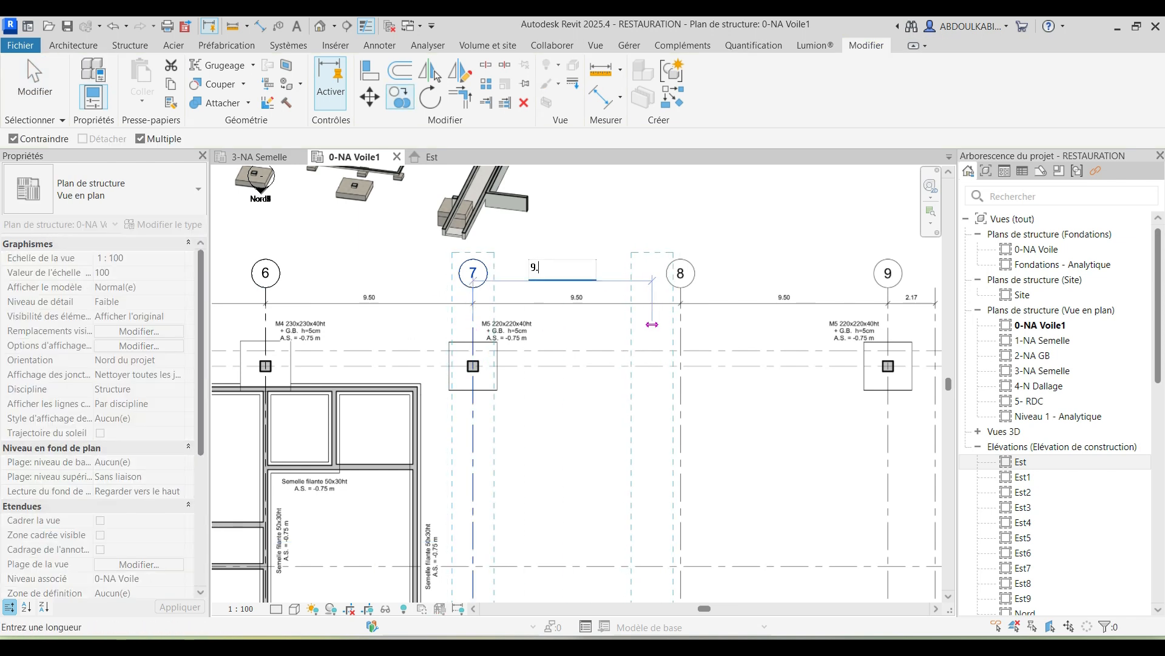
{"action": "key", "text": "Return"}
{"action": "scroll", "coordinate": [629, 340], "scroll_direction": "down", "scroll_amount": 2}
{"action": "middle_click_drag", "start_coordinate": [729, 332], "coordinate": [703, 328]}
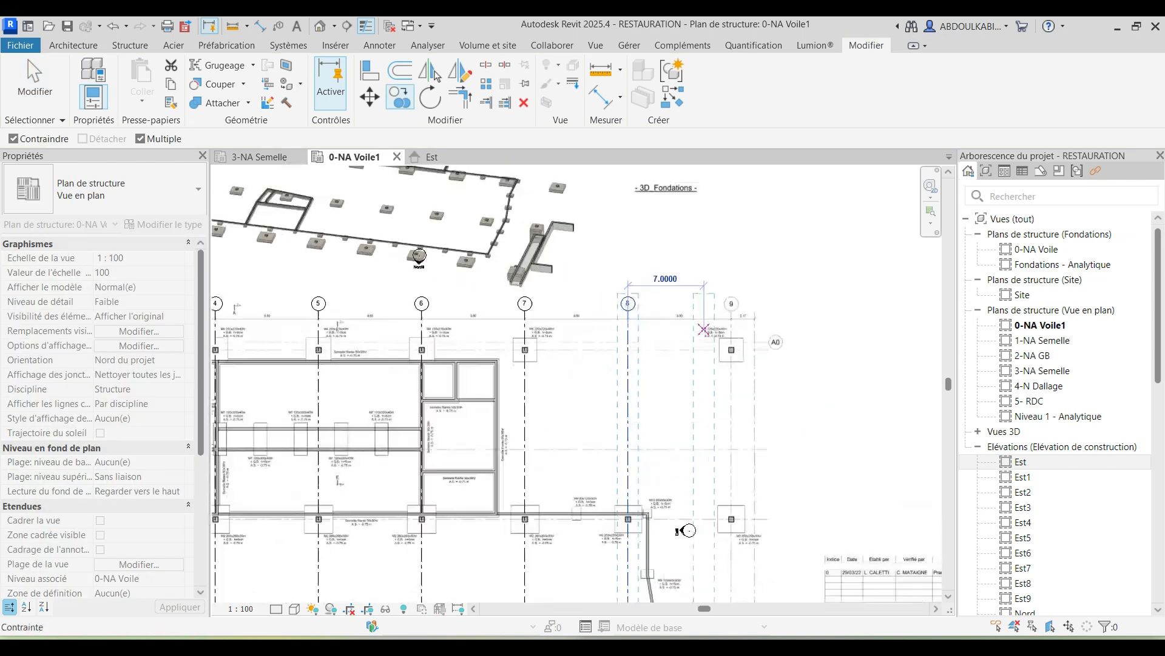
{"action": "scroll", "coordinate": [676, 322], "scroll_direction": "up", "scroll_amount": 2}
{"action": "key", "text": "Escape"}
Step: Copy grid line 7 by 9.5 m again and delete the duplicate grid line lying on axis 8
{"action": "left_click", "coordinate": [375, 331]}
{"action": "left_click", "coordinate": [400, 97]}
{"action": "left_click", "coordinate": [375, 445]}
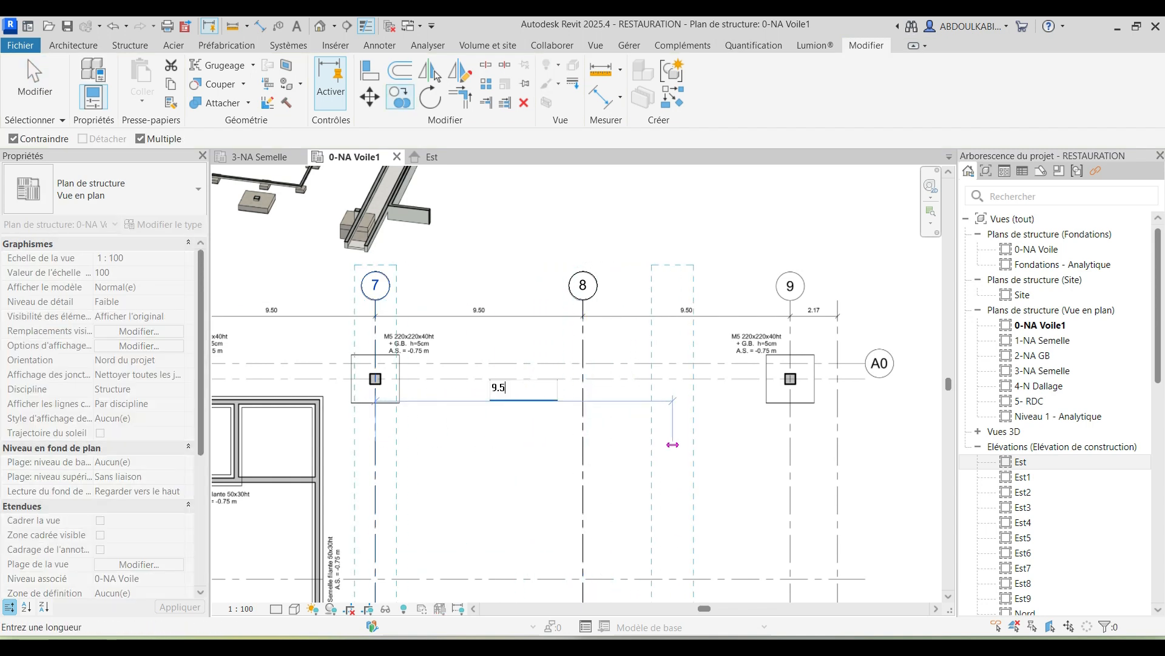
{"action": "key", "text": "Return"}
{"action": "key", "text": "Escape"}
{"action": "key", "text": "Escape"}
{"action": "left_click", "coordinate": [583, 286]}
{"action": "key", "text": "Delete"}
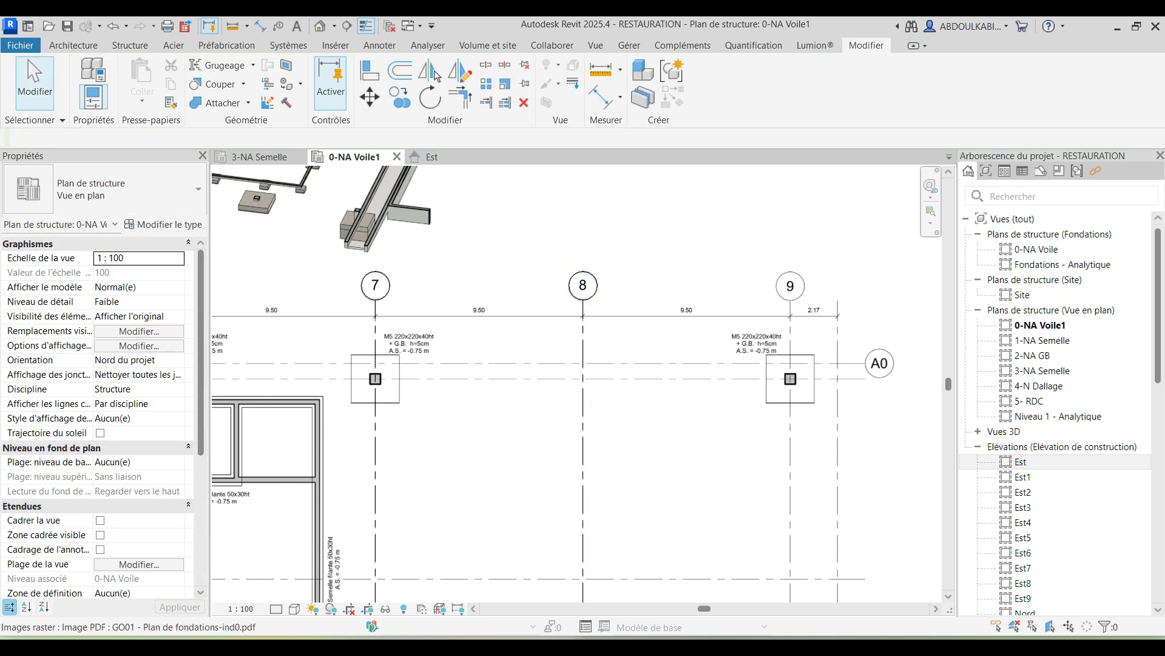
{"action": "left_click", "coordinate": [583, 286]}
{"action": "middle_click_drag", "start_coordinate": [583, 285], "coordinate": [418, 300]}
{"action": "left_click", "coordinate": [400, 97]}
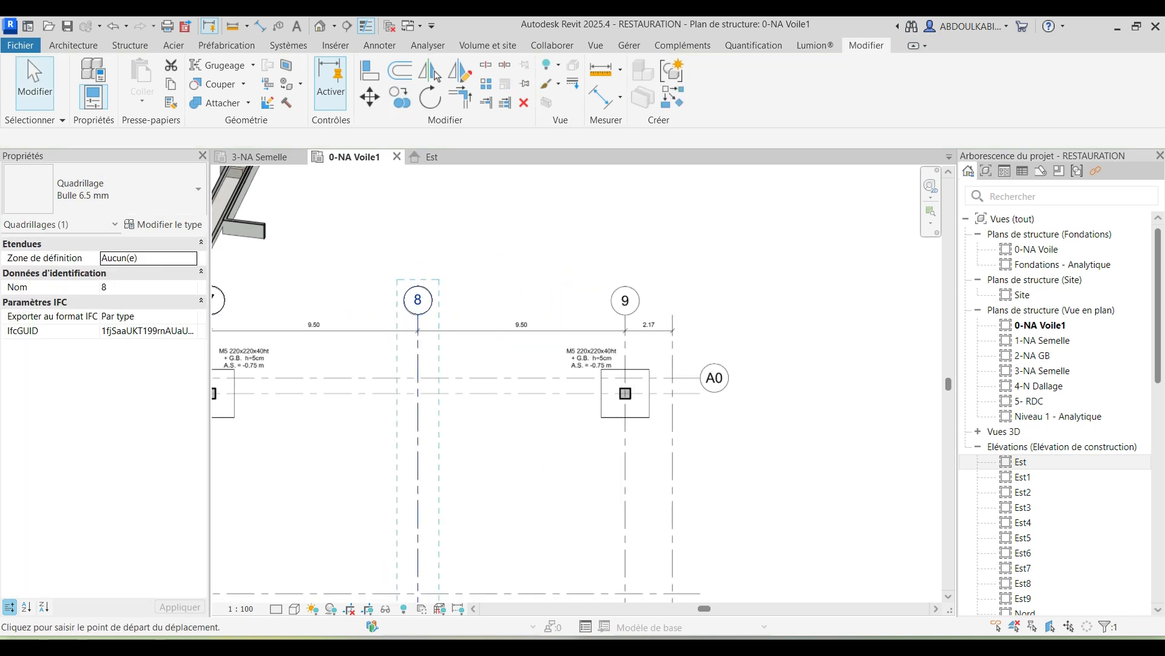
{"action": "left_click", "coordinate": [411, 493]}
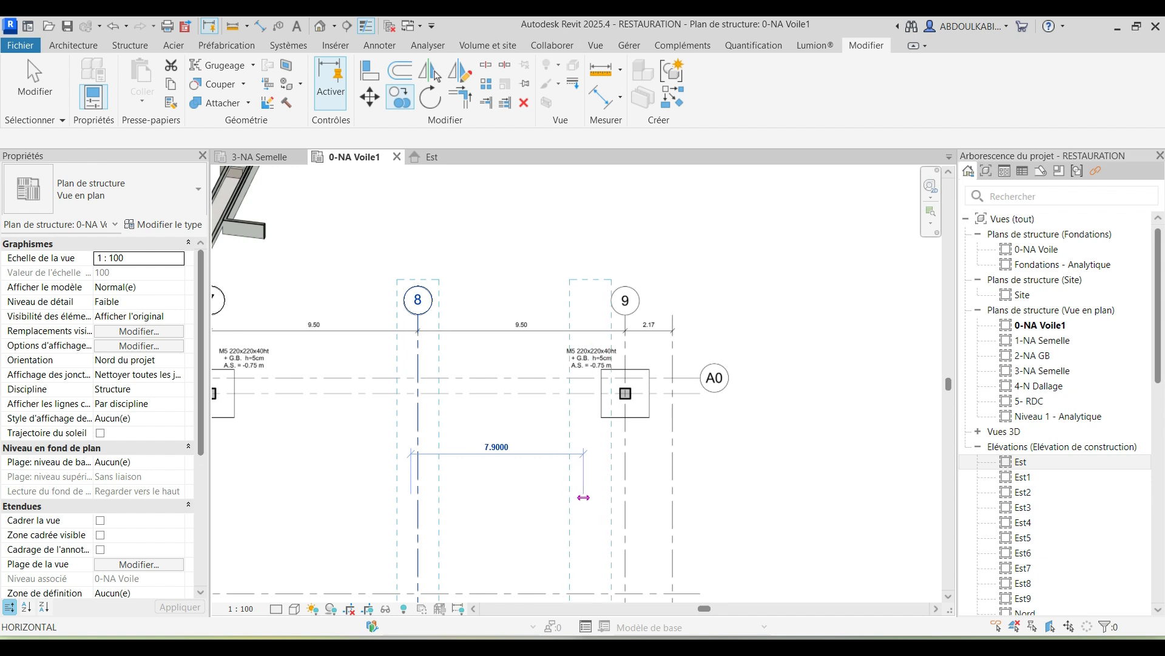
{"action": "key", "text": "Escape"}
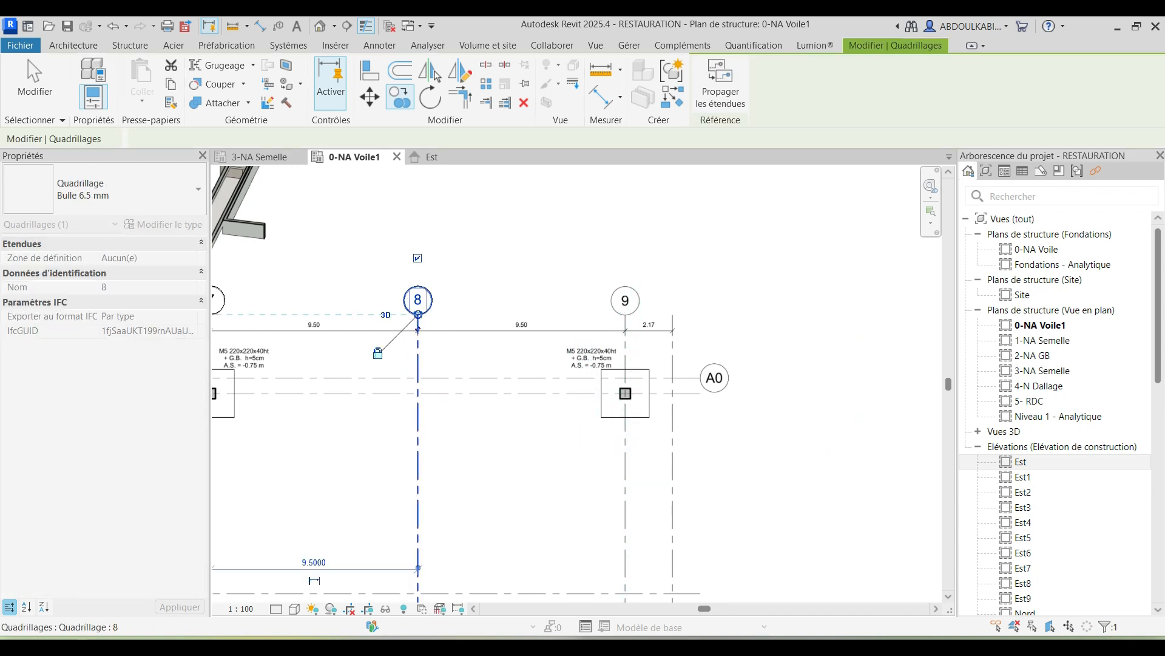
Step: Try copying grid line 8 by 9.5 m onto axis 9 of the plan and delete the resulting copy
{"action": "left_click", "coordinate": [400, 97]}
{"action": "left_click", "coordinate": [417, 440]}
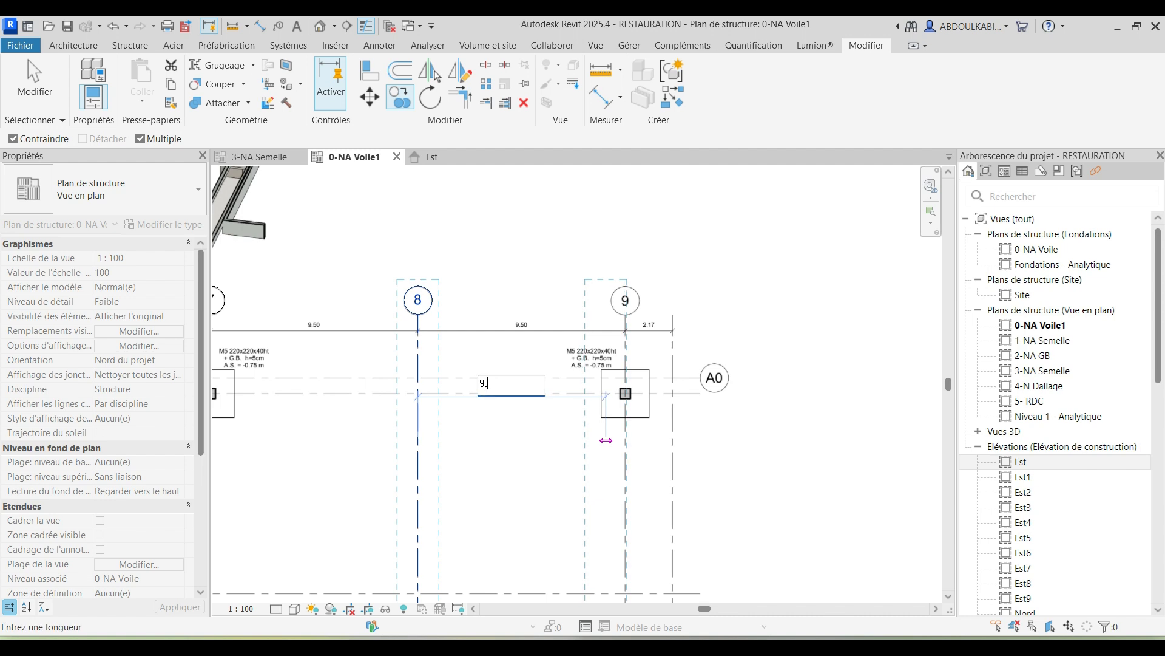
{"action": "key", "text": "Return"}
{"action": "key", "text": "Escape"}
{"action": "key", "text": "Escape"}
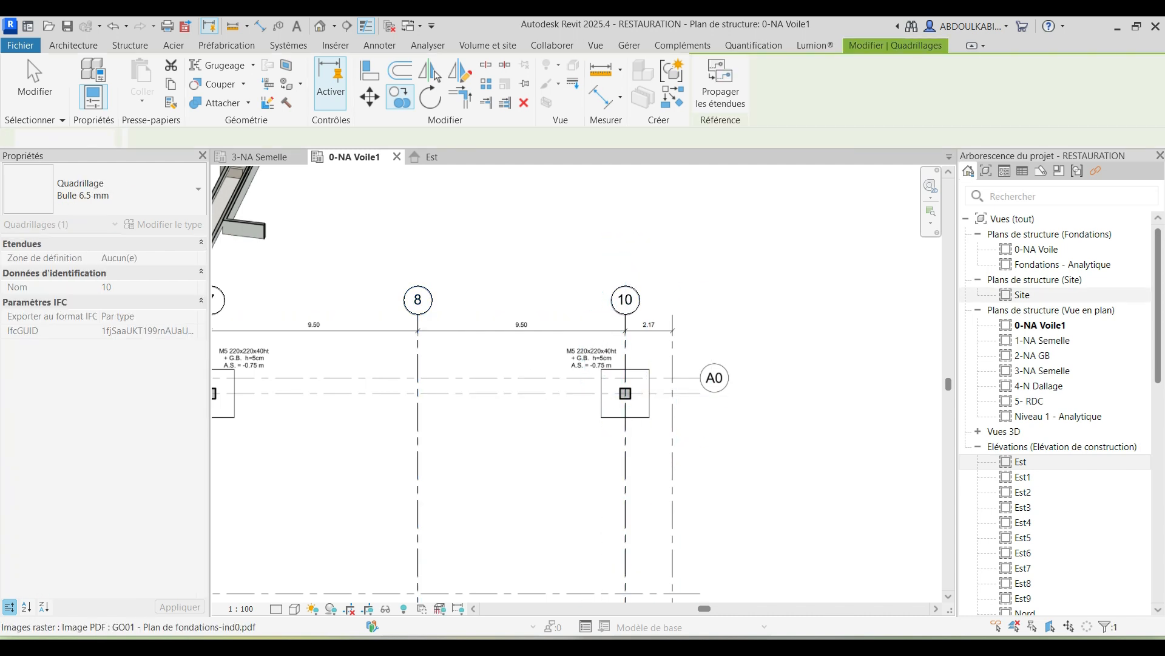
{"action": "scroll", "coordinate": [928, 259], "scroll_direction": "down", "scroll_amount": 2}
{"action": "scroll", "coordinate": [774, 331], "scroll_direction": "up", "scroll_amount": 2}
{"action": "left_click", "coordinate": [703, 419]}
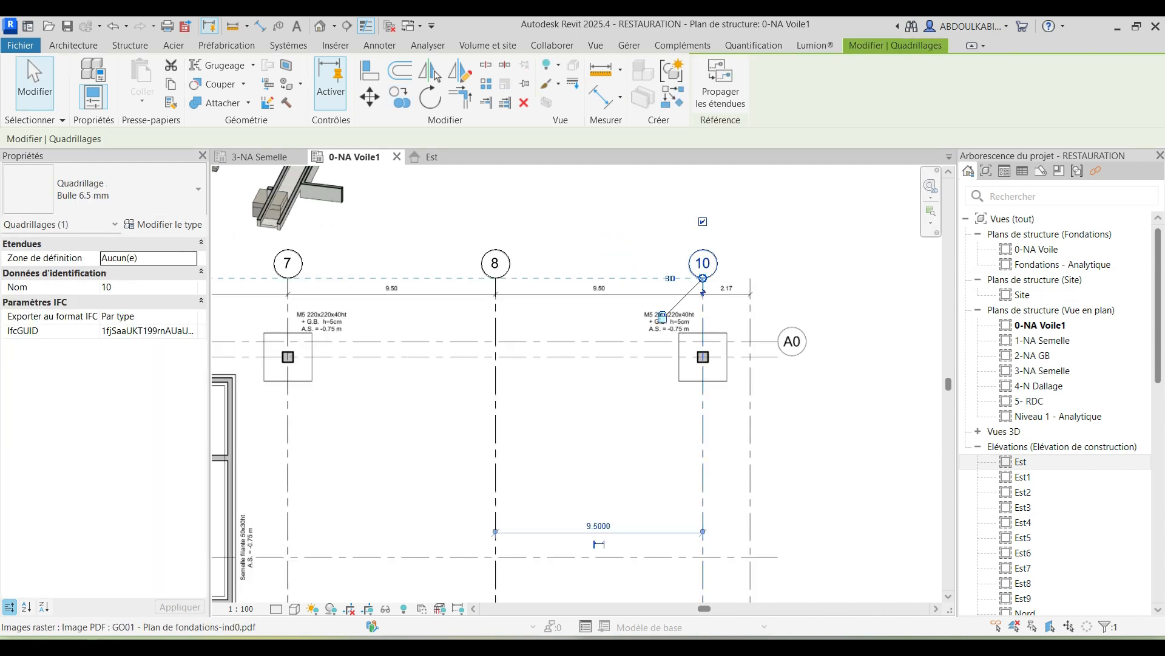
{"action": "key", "text": "Delete"}
Step: Copy grid line 8 horizontally by 9.5 m onto axis 9 of the PDF foundation plan
{"action": "left_click", "coordinate": [502, 450]}
{"action": "key", "text": "Escape"}
{"action": "left_click", "coordinate": [496, 451]}
{"action": "middle_click_drag", "start_coordinate": [496, 450], "coordinate": [468, 458]}
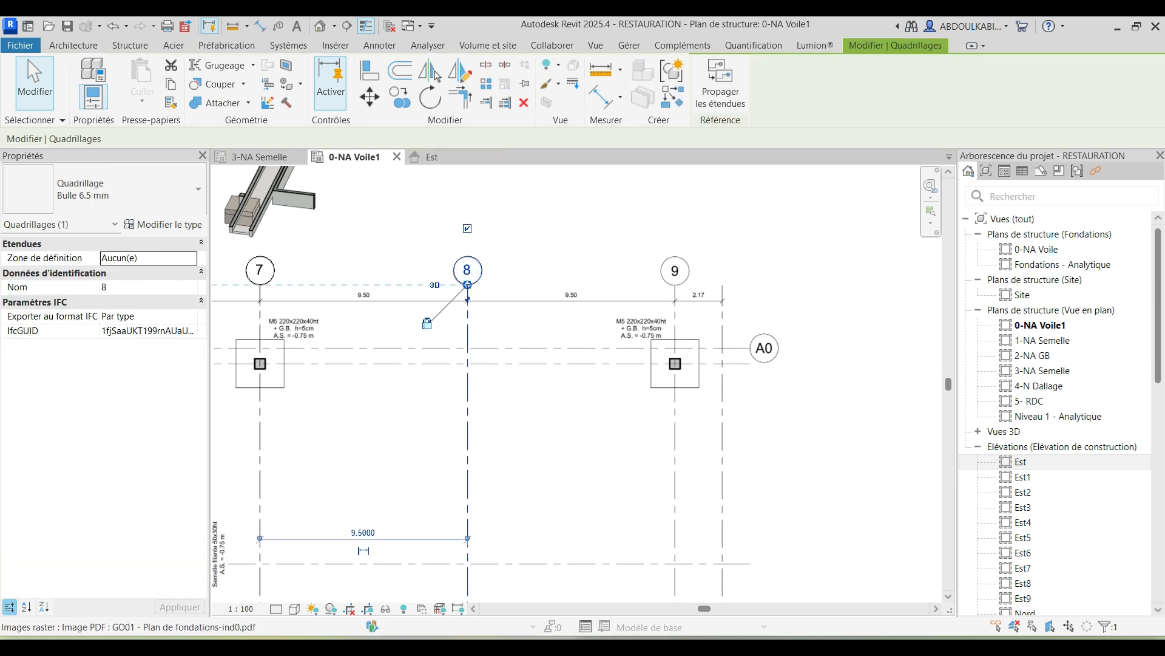
{"action": "key", "text": "c"}
{"action": "key", "text": "o"}
{"action": "left_click", "coordinate": [467, 456]}
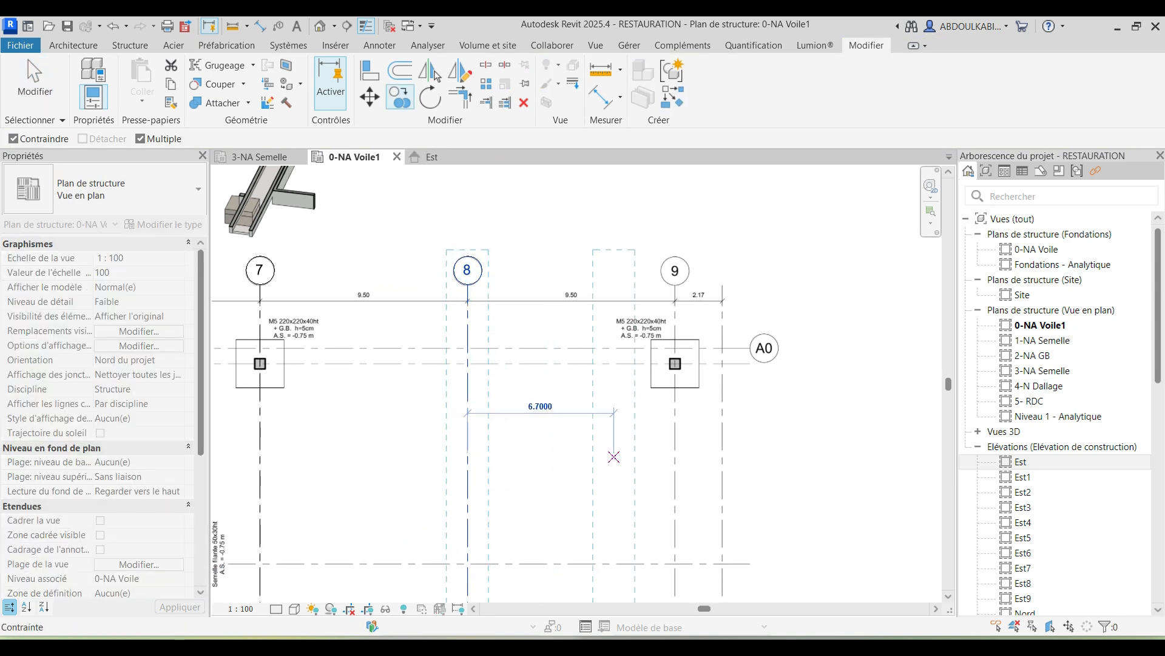
{"action": "key", "text": "Return"}
{"action": "key", "text": "Escape"}
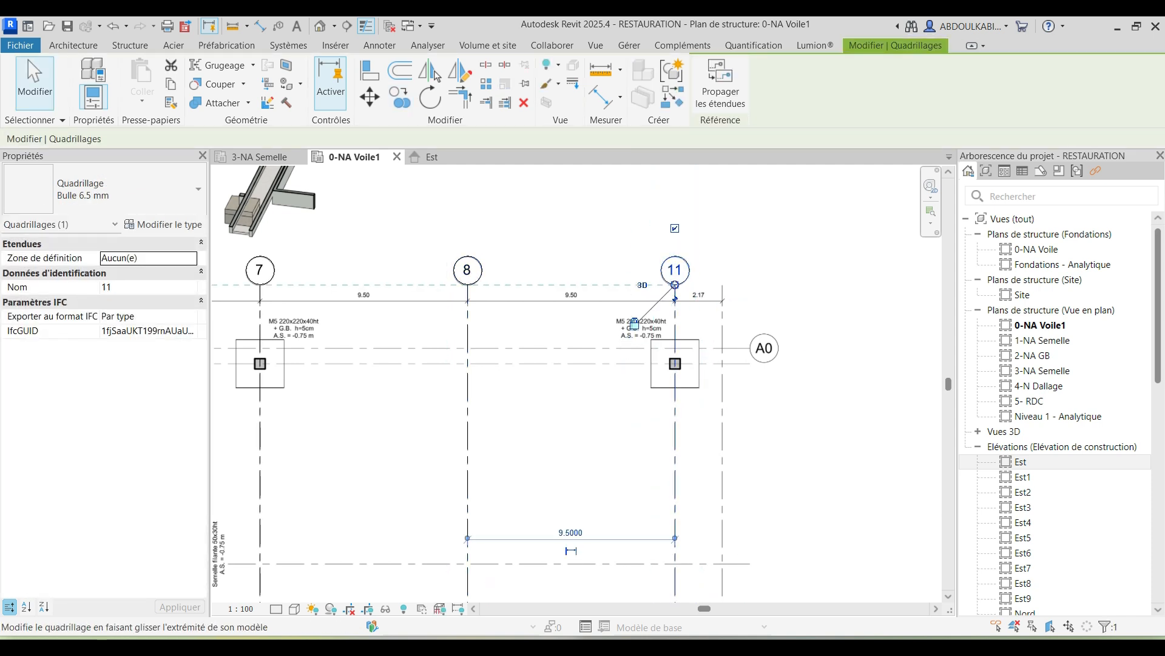
Step: Rename the newly copied grid line beyond grid 8 as 9
{"action": "left_click", "coordinate": [675, 269]}
{"action": "key", "text": "Return"}
{"action": "left_click", "coordinate": [742, 327]}
{"action": "scroll", "coordinate": [741, 327], "scroll_direction": "down", "scroll_amount": 8}
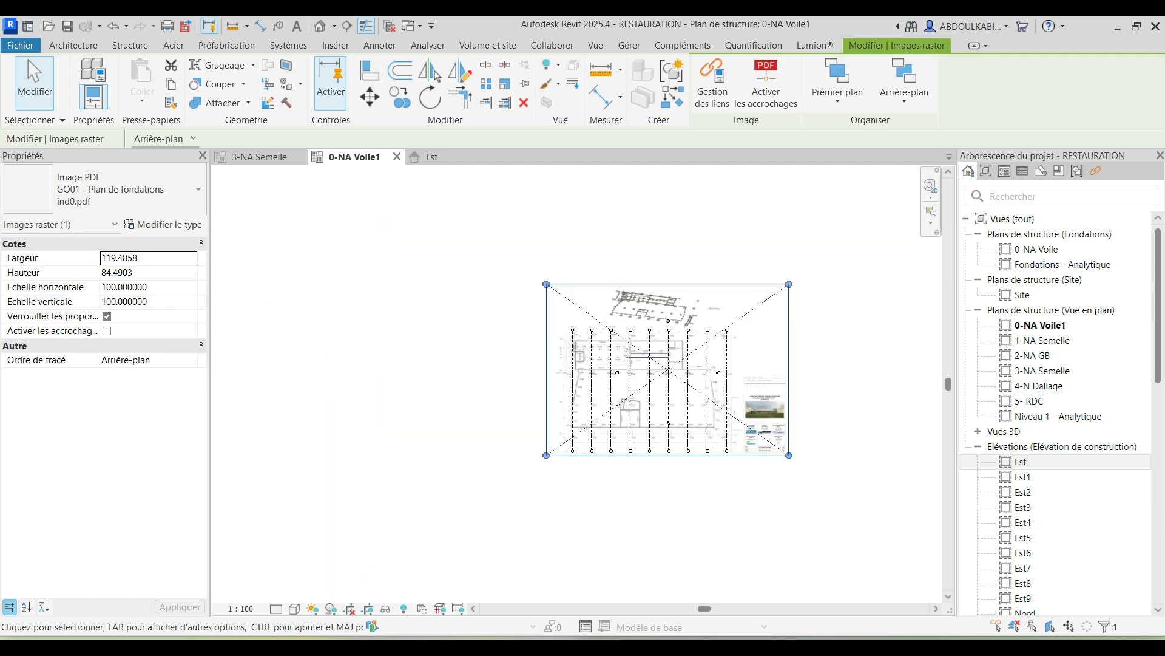
{"action": "key", "text": "Escape"}
Step: Examine the vertical grid lines against the PDF foundation plan and locate the start of horizontal axis A
{"action": "scroll", "coordinate": [597, 380], "scroll_direction": "up", "scroll_amount": 4}
{"action": "scroll", "coordinate": [589, 349], "scroll_direction": "down", "scroll_amount": 2}
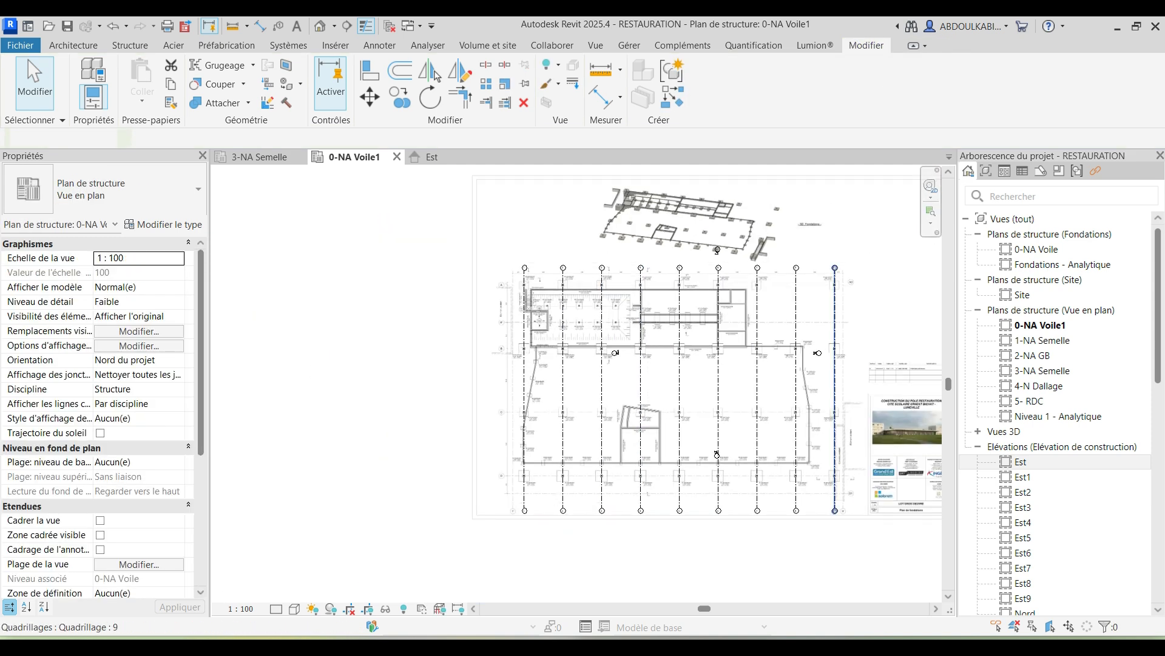
{"action": "scroll", "coordinate": [817, 508], "scroll_direction": "up", "scroll_amount": 4}
{"action": "middle_click_drag", "start_coordinate": [817, 507], "coordinate": [860, 396]}
{"action": "middle_click_drag", "start_coordinate": [290, 329], "coordinate": [331, 291]}
{"action": "scroll", "coordinate": [330, 291], "scroll_direction": "up", "scroll_amount": 4}
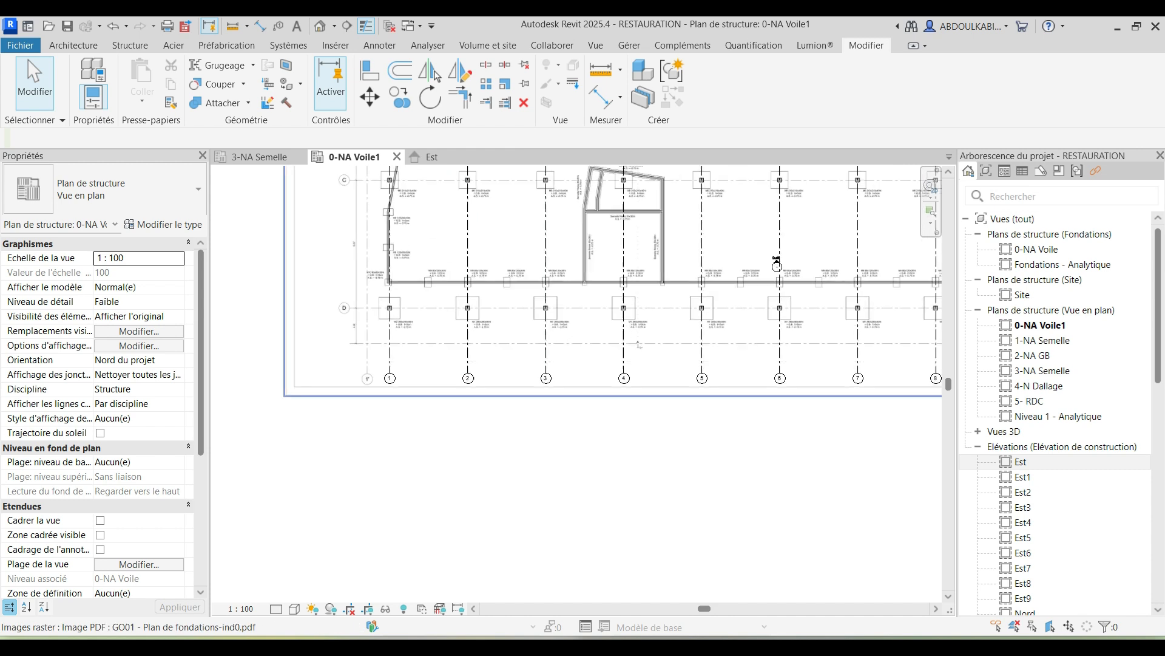
{"action": "scroll", "coordinate": [330, 368], "scroll_direction": "down", "scroll_amount": 3}
{"action": "middle_click_drag", "start_coordinate": [331, 368], "coordinate": [321, 379]}
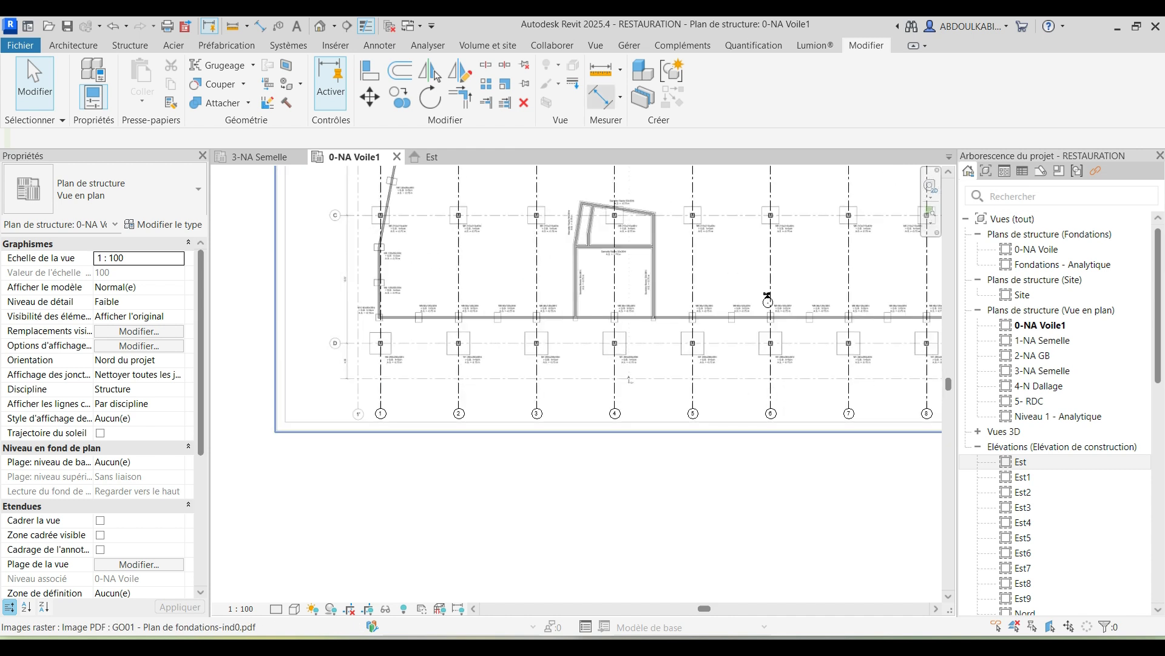
{"action": "scroll", "coordinate": [362, 356], "scroll_direction": "up", "scroll_amount": 4}
{"action": "scroll", "coordinate": [370, 492], "scroll_direction": "down", "scroll_amount": 5}
{"action": "middle_click_drag", "start_coordinate": [383, 273], "coordinate": [408, 480]}
{"action": "scroll", "coordinate": [388, 294], "scroll_direction": "up", "scroll_amount": 9}
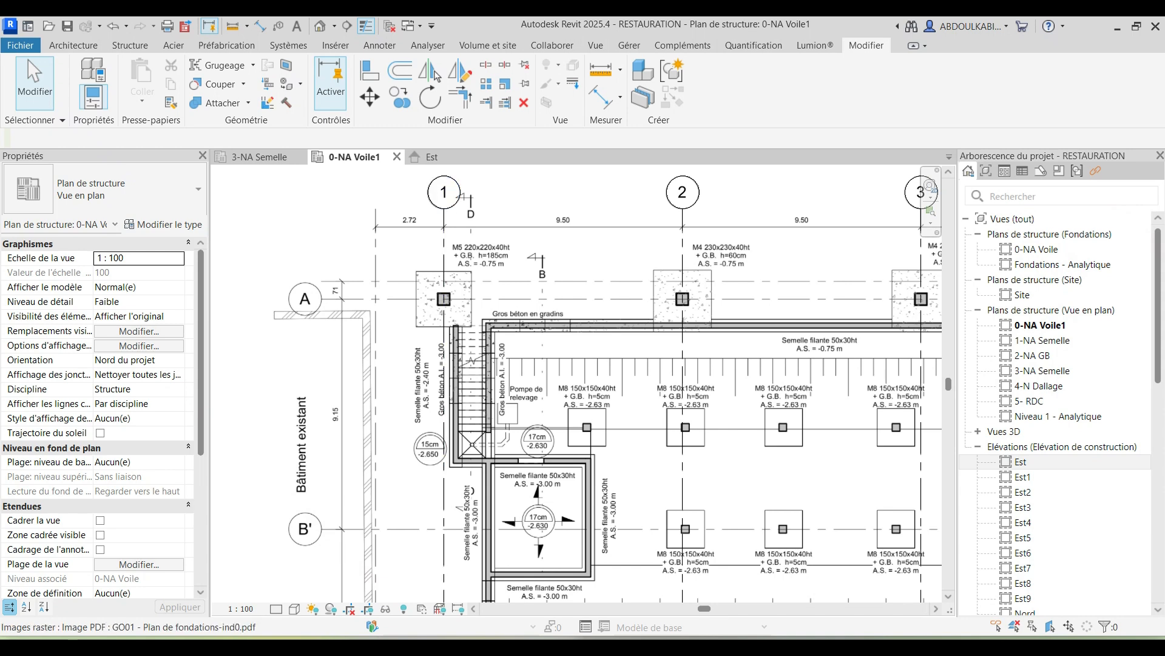
{"action": "scroll", "coordinate": [376, 288], "scroll_direction": "up", "scroll_amount": 2}
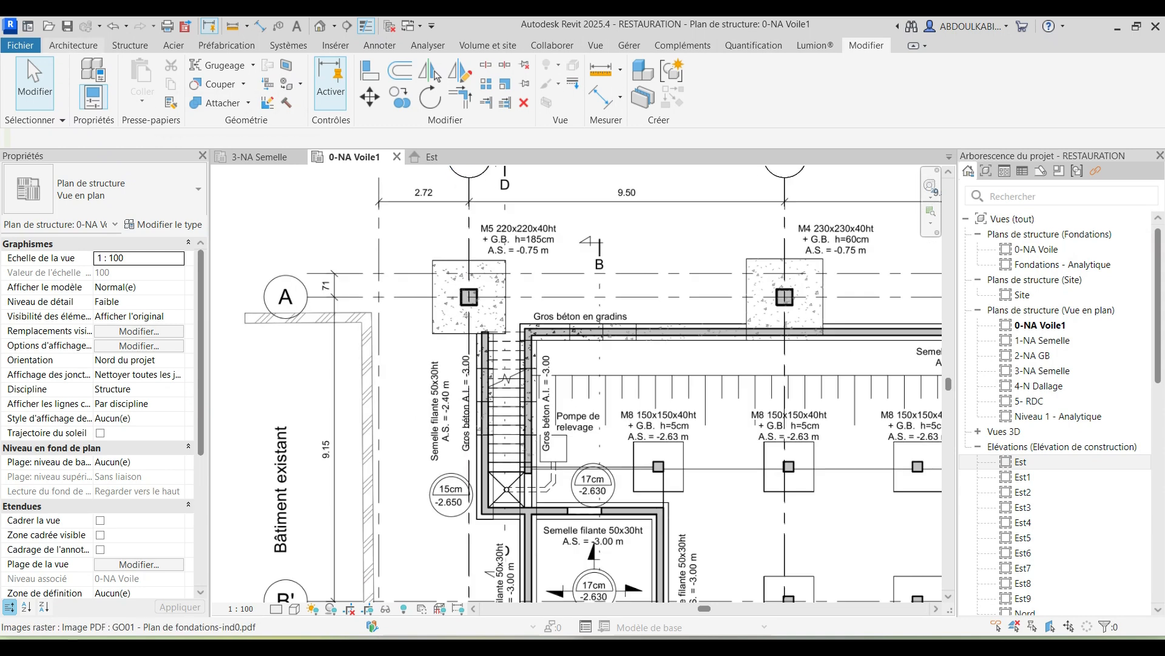
Step: Draw a horizontal grid line along axis A, from its plan bubble beside grid 1 to the axis end beyond grid 9
{"action": "left_click", "coordinate": [73, 45]}
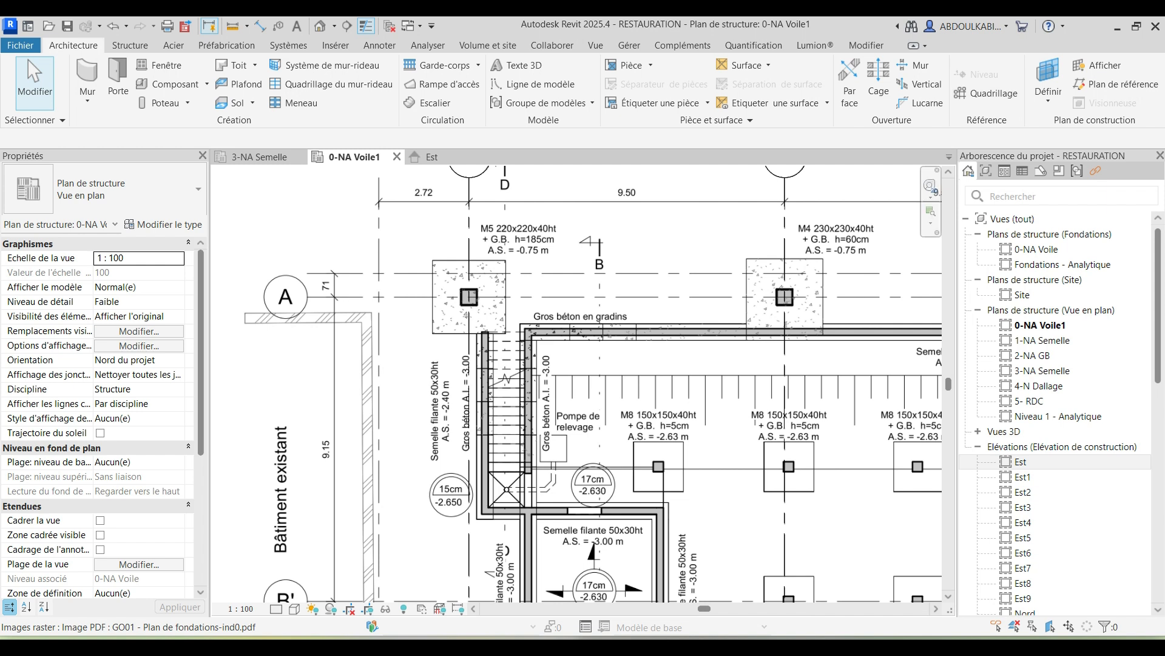
{"action": "scroll", "coordinate": [317, 293], "scroll_direction": "up", "scroll_amount": 2}
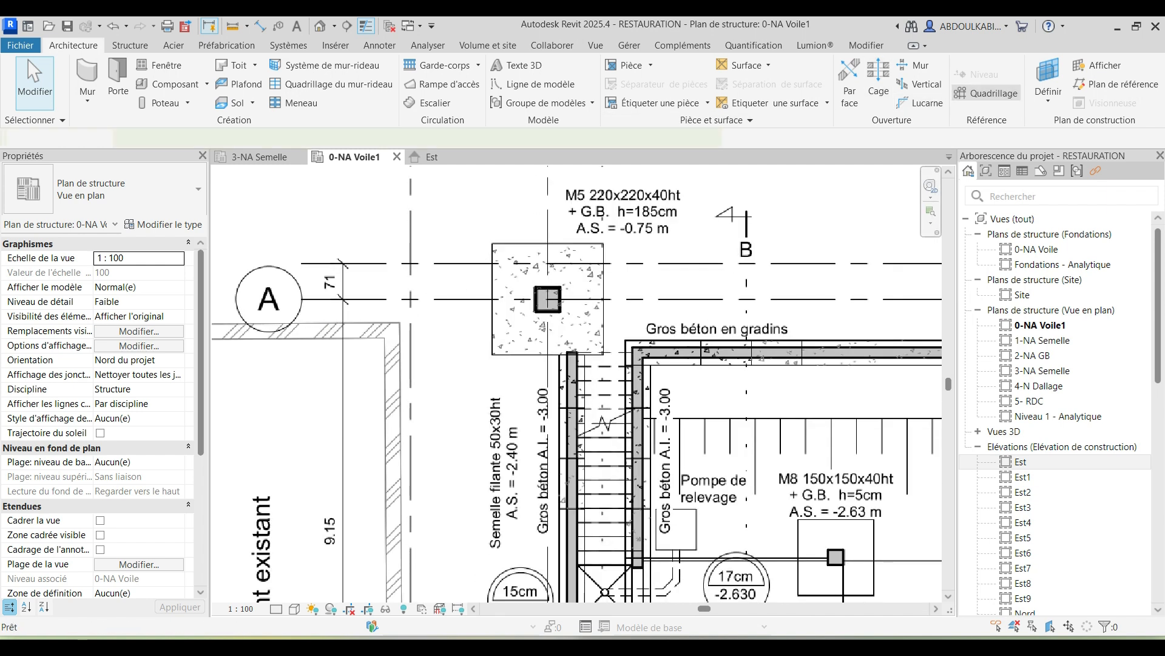
{"action": "left_click", "coordinate": [986, 93]}
{"action": "scroll", "coordinate": [303, 297], "scroll_direction": "up", "scroll_amount": 5}
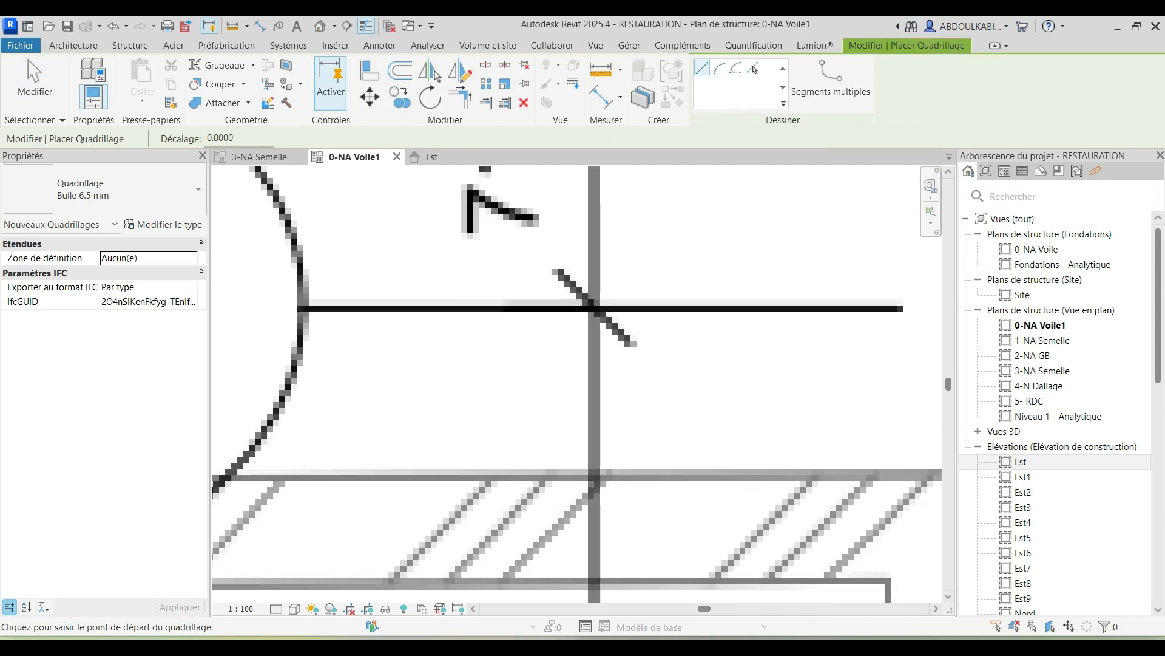
{"action": "scroll", "coordinate": [352, 367], "scroll_direction": "down", "scroll_amount": 5}
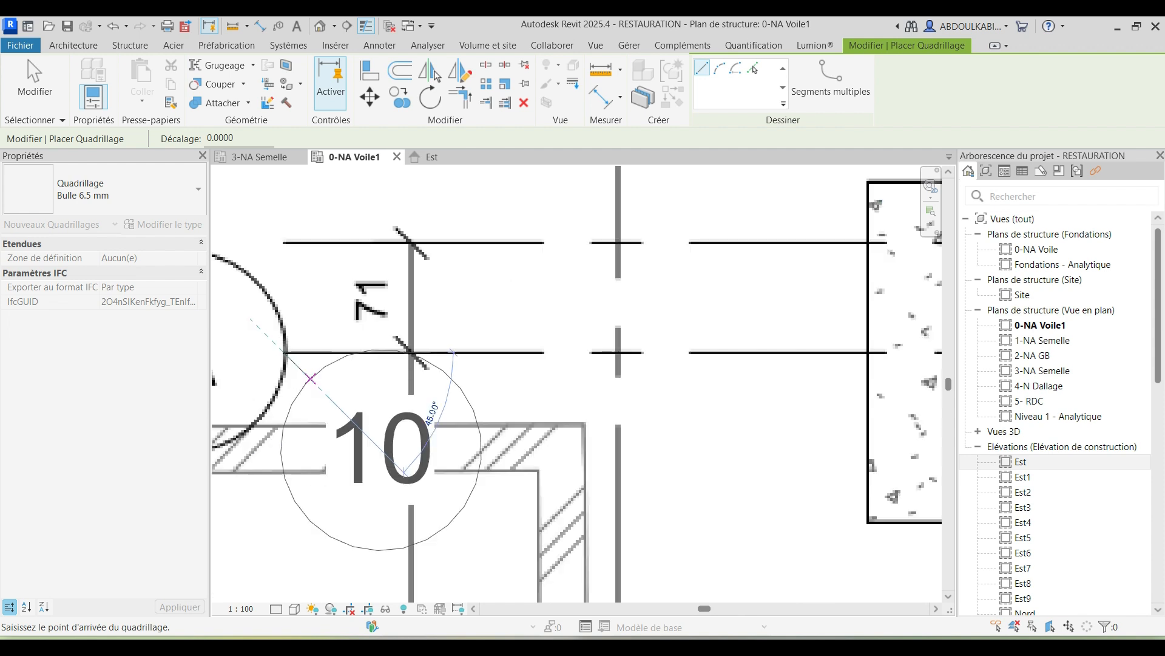
{"action": "scroll", "coordinate": [352, 366], "scroll_direction": "down", "scroll_amount": 2}
{"action": "middle_click_drag", "start_coordinate": [863, 338], "coordinate": [334, 388]}
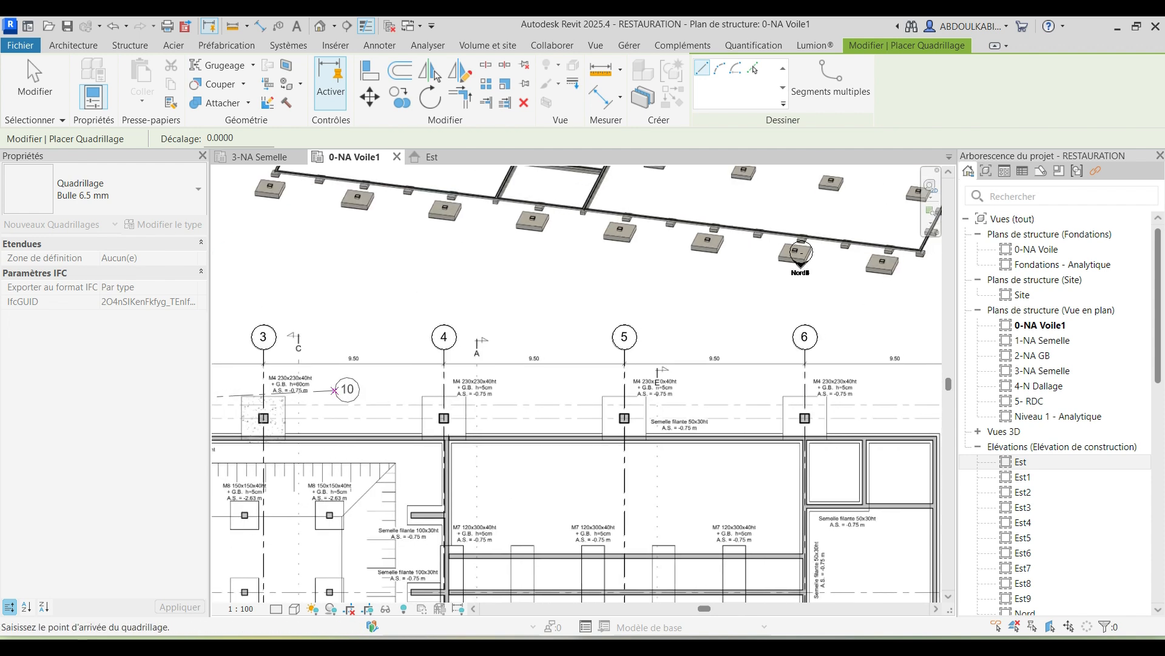
{"action": "middle_click_drag", "start_coordinate": [819, 363], "coordinate": [295, 387]}
{"action": "scroll", "coordinate": [875, 443], "scroll_direction": "up", "scroll_amount": 7}
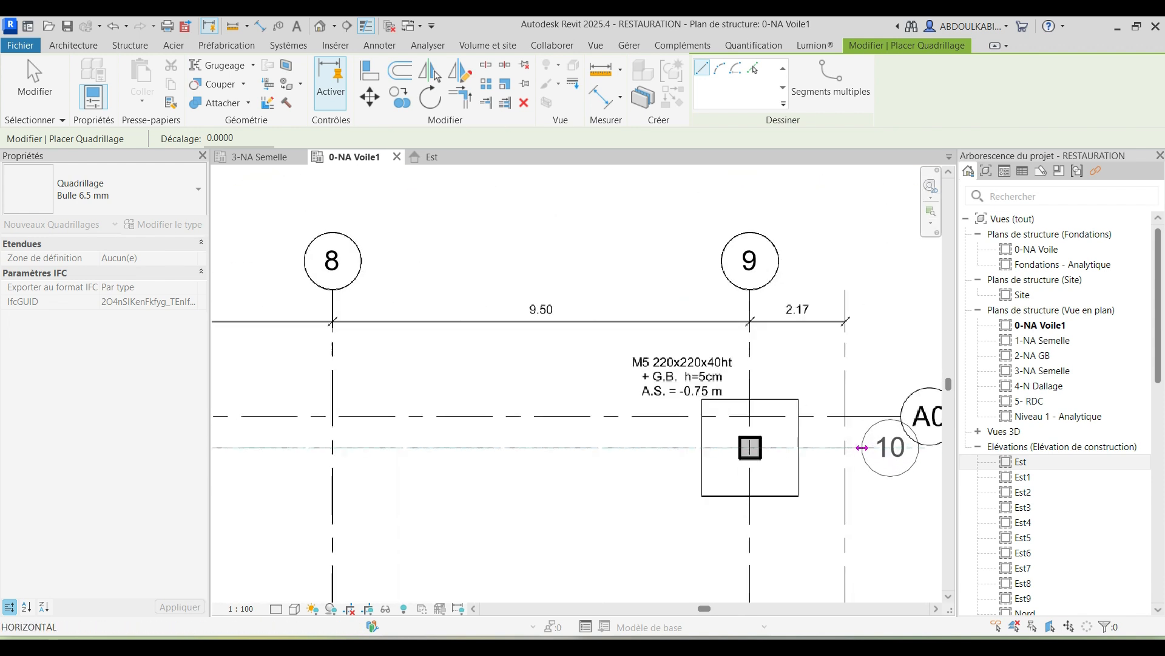
{"action": "middle_click_drag", "start_coordinate": [876, 448], "coordinate": [588, 475]}
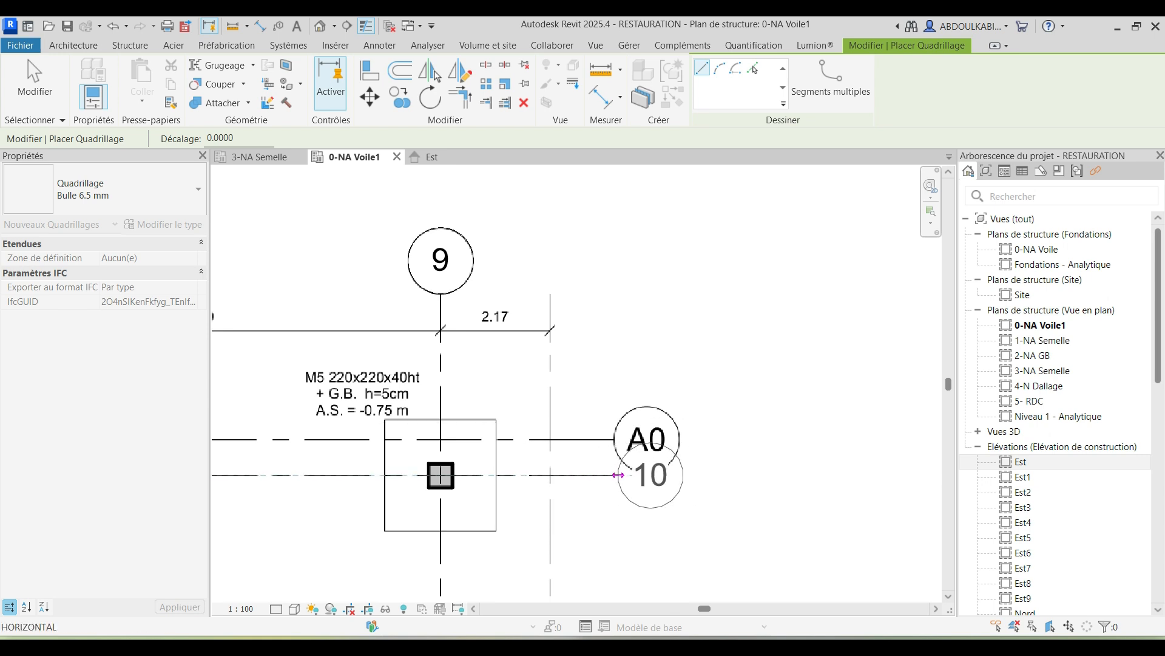
{"action": "left_click", "coordinate": [618, 474]}
{"action": "left_click", "coordinate": [656, 473]}
{"action": "key", "text": "Escape"}
{"action": "key", "text": "Escape"}
Step: Rename the new horizontal grid line as A
{"action": "left_click", "coordinate": [656, 473]}
{"action": "left_click", "coordinate": [649, 475]}
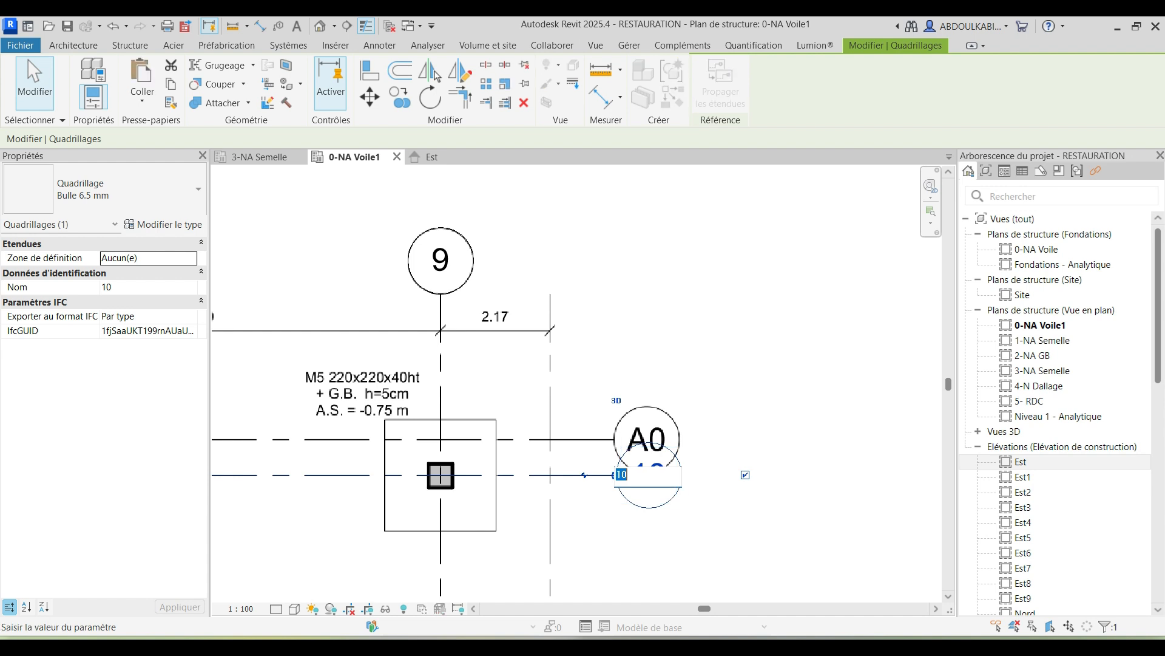
{"action": "key", "text": "Return"}
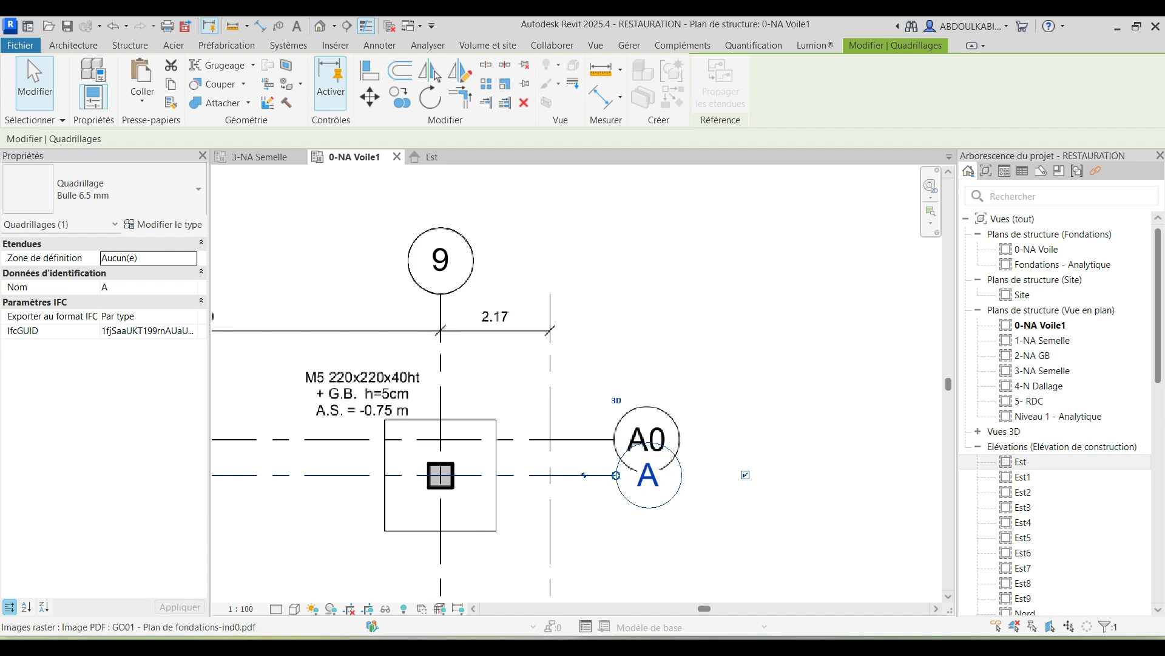
{"action": "key", "text": "g"}
{"action": "key", "text": "r"}
{"action": "scroll", "coordinate": [759, 364], "scroll_direction": "down", "scroll_amount": 5}
{"action": "scroll", "coordinate": [750, 374], "scroll_direction": "down", "scroll_amount": 4}
{"action": "middle_click_drag", "start_coordinate": [255, 400], "coordinate": [461, 400]}
{"action": "scroll", "coordinate": [437, 419], "scroll_direction": "up", "scroll_amount": 2}
{"action": "scroll", "coordinate": [795, 322], "scroll_direction": "up", "scroll_amount": 5}
{"action": "middle_click_drag", "start_coordinate": [769, 320], "coordinate": [695, 355]}
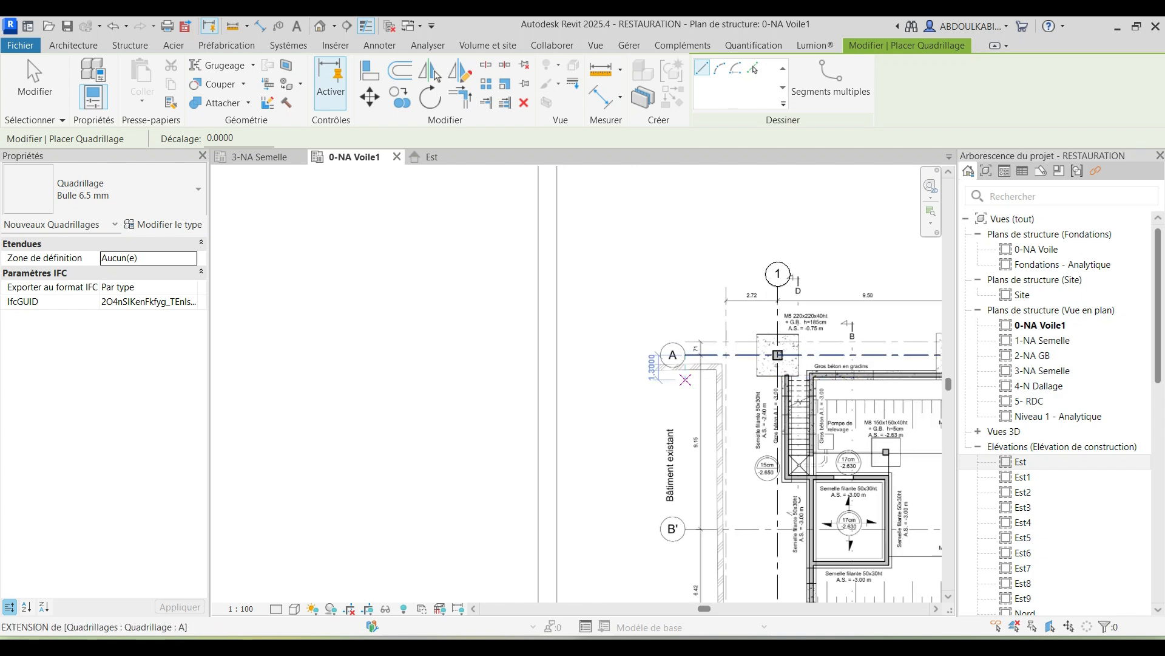
{"action": "key", "text": "Escape"}
Step: Copy grid line A 9.15 m down onto the plan's axis B'
{"action": "left_click", "coordinate": [731, 355]}
{"action": "scroll", "coordinate": [732, 358], "scroll_direction": "up", "scroll_amount": 3}
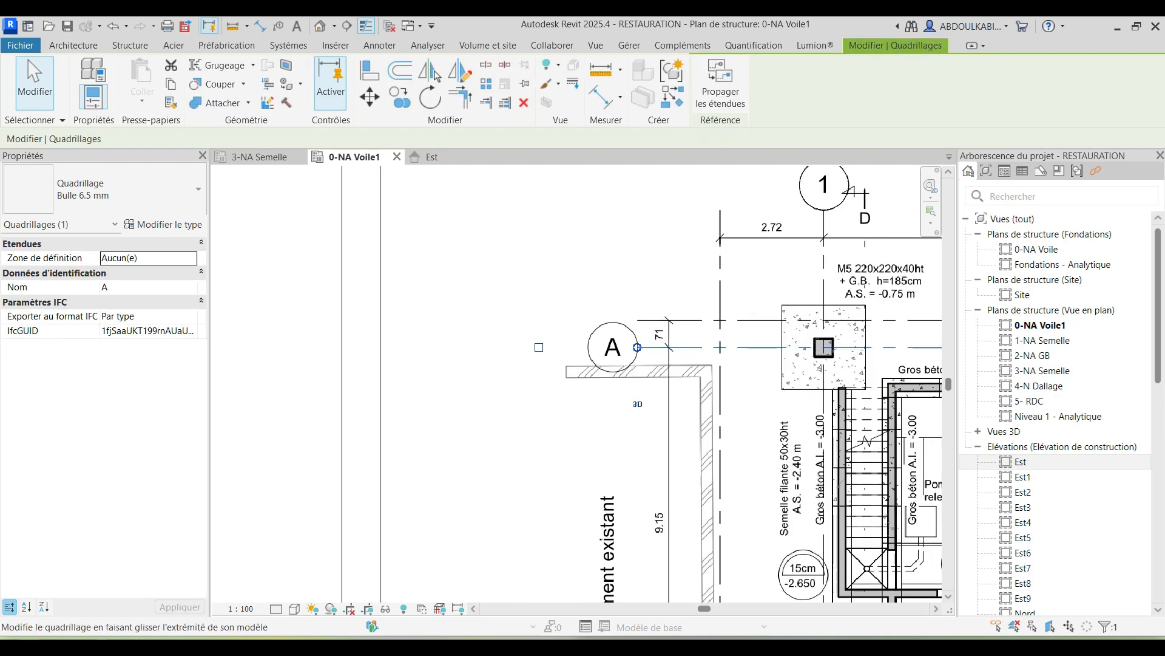
{"action": "scroll", "coordinate": [621, 372], "scroll_direction": "up", "scroll_amount": 2}
{"action": "scroll", "coordinate": [609, 309], "scroll_direction": "up", "scroll_amount": 1}
{"action": "scroll", "coordinate": [394, 343], "scroll_direction": "down", "scroll_amount": 3}
{"action": "middle_click_drag", "start_coordinate": [394, 339], "coordinate": [317, 323]}
{"action": "middle_click_drag", "start_coordinate": [675, 358], "coordinate": [512, 230]}
{"action": "scroll", "coordinate": [416, 289], "scroll_direction": "down", "scroll_amount": 1}
{"action": "scroll", "coordinate": [511, 232], "scroll_direction": "down", "scroll_amount": 1}
{"action": "left_click", "coordinate": [400, 97]}
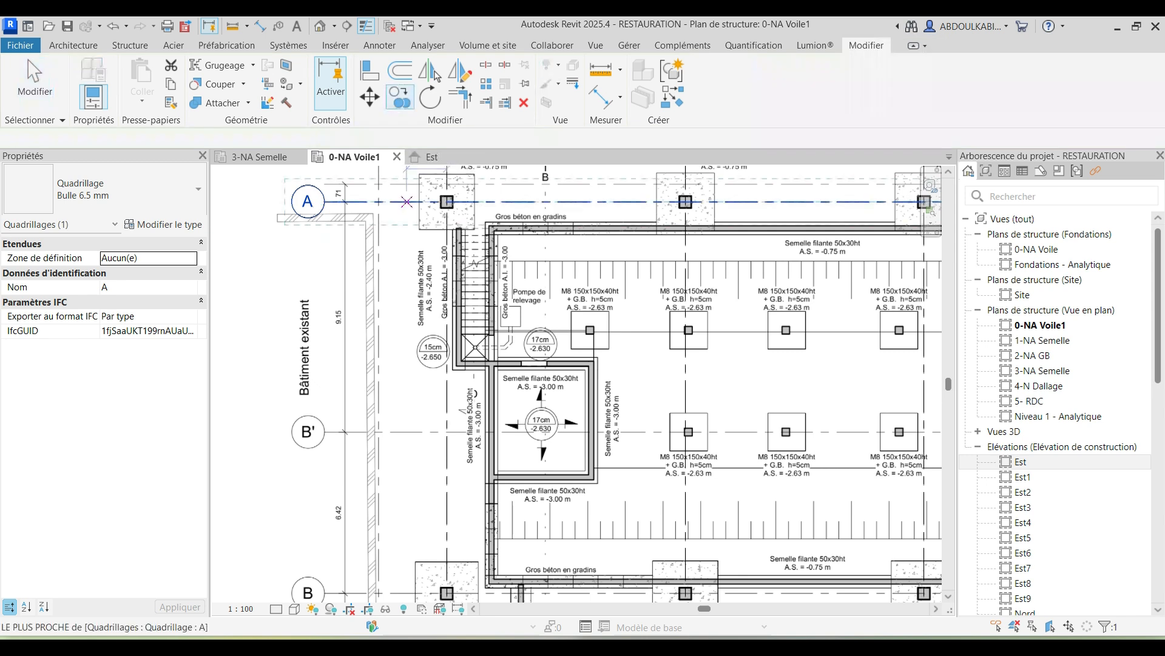
{"action": "left_click", "coordinate": [407, 201]}
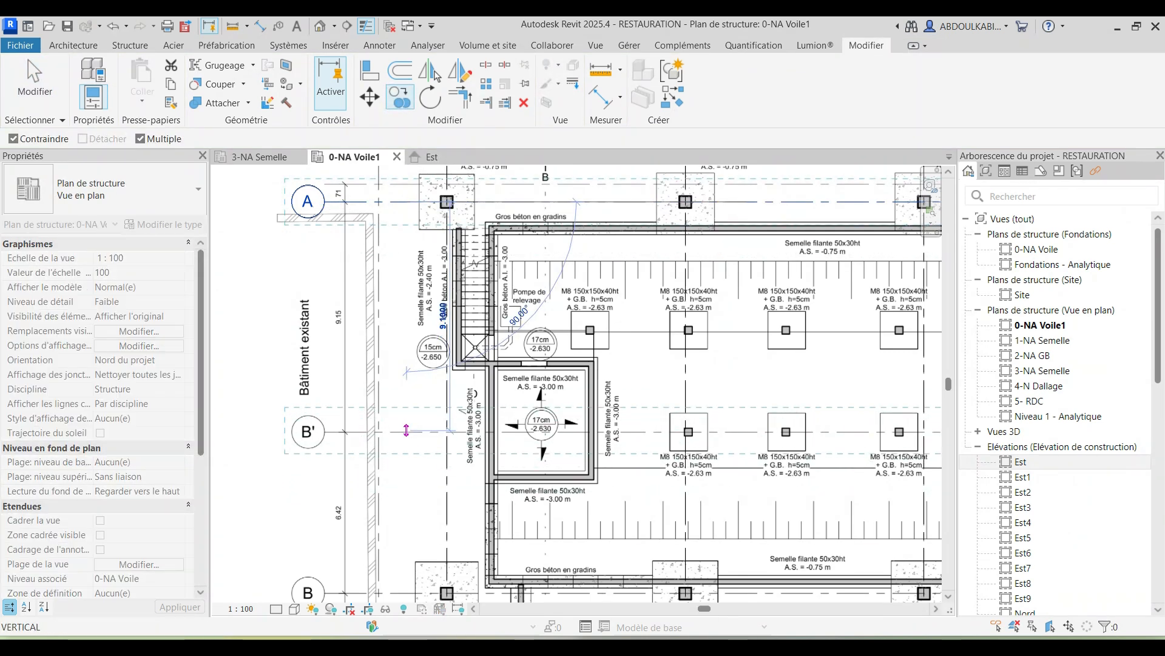
{"action": "type", "text": "9."}
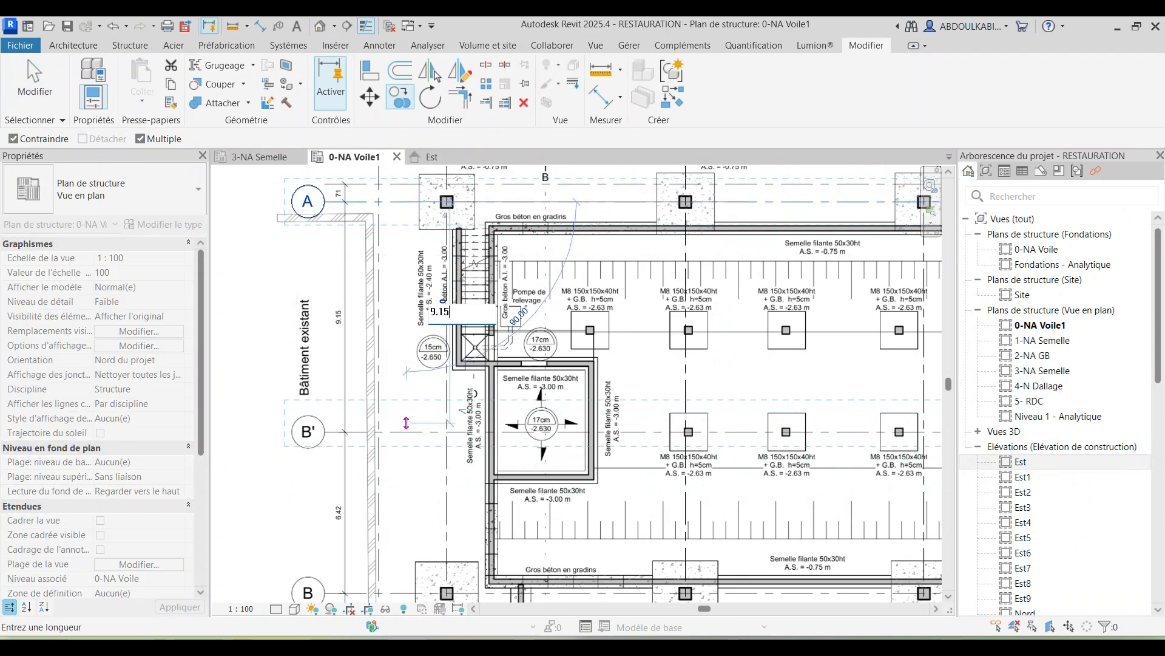
{"action": "type", "text": "15"}
{"action": "key", "text": "Return"}
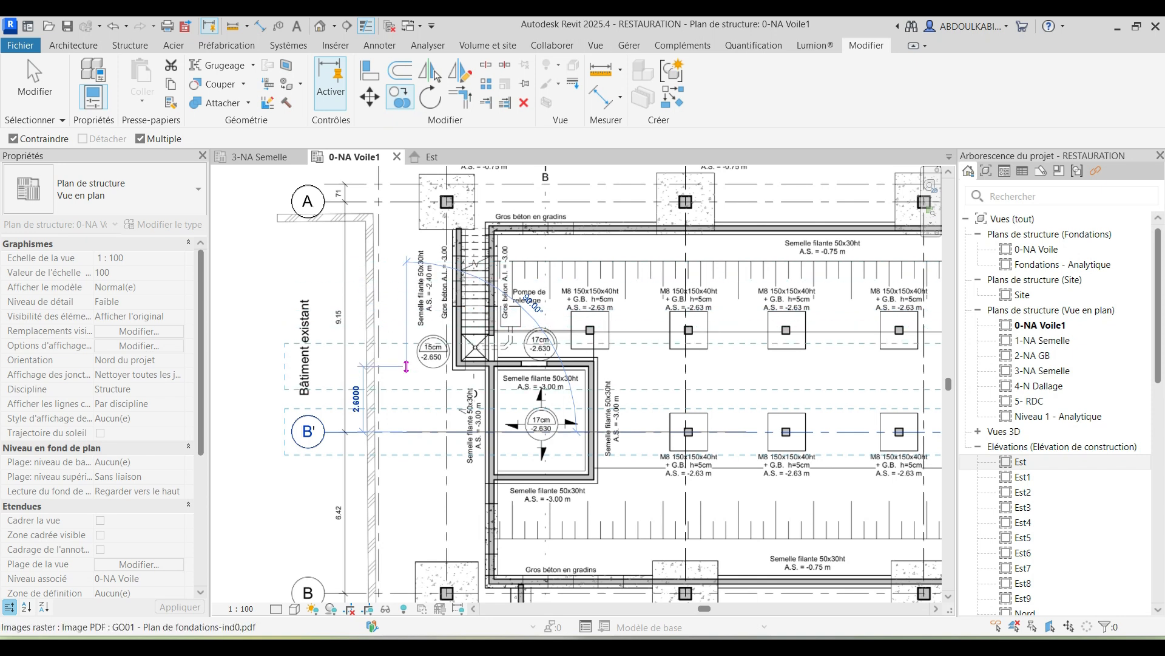
Step: Check the grid line copied onto axis B' against the plan and remove it
{"action": "key", "text": "Escape"}
{"action": "key", "text": "Escape"}
{"action": "scroll", "coordinate": [328, 432], "scroll_direction": "up", "scroll_amount": 3}
{"action": "left_click", "coordinate": [401, 435]}
{"action": "scroll", "coordinate": [388, 364], "scroll_direction": "down", "scroll_amount": 5}
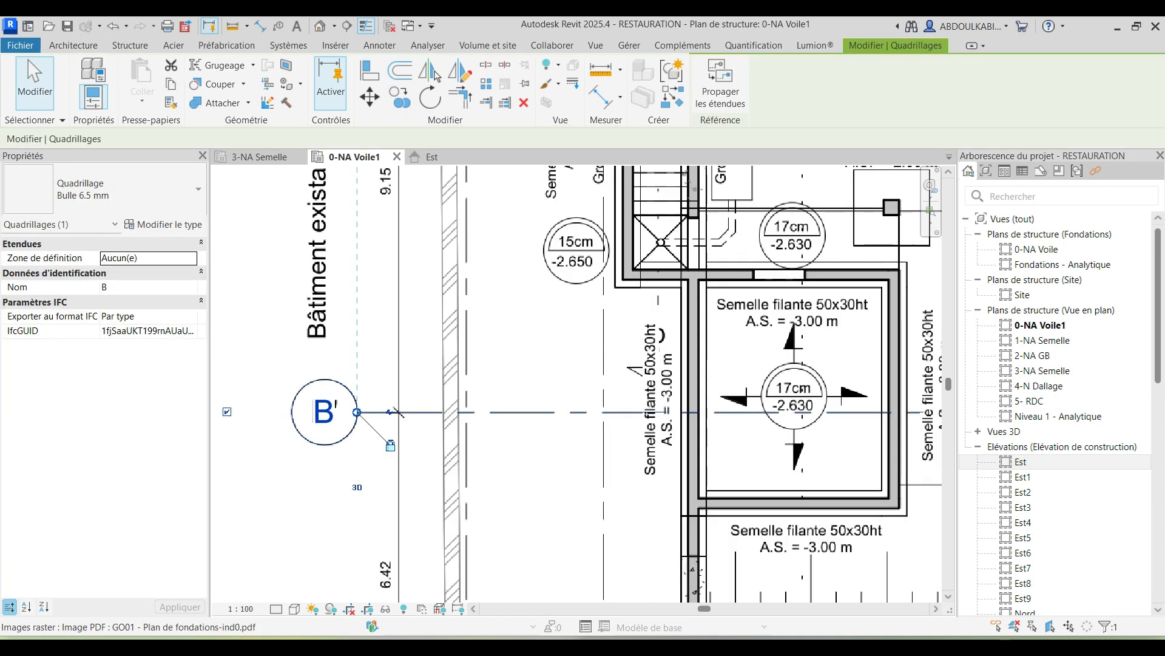
{"action": "key", "text": "Escape"}
{"action": "left_click", "coordinate": [403, 295]}
{"action": "key", "text": "Escape"}
{"action": "scroll", "coordinate": [406, 425], "scroll_direction": "down", "scroll_amount": 3}
{"action": "middle_click_drag", "start_coordinate": [400, 292], "coordinate": [420, 318]}
Step: Copy grid line A 15.56 m down onto the plan's axis B
{"action": "left_click", "coordinate": [418, 252]}
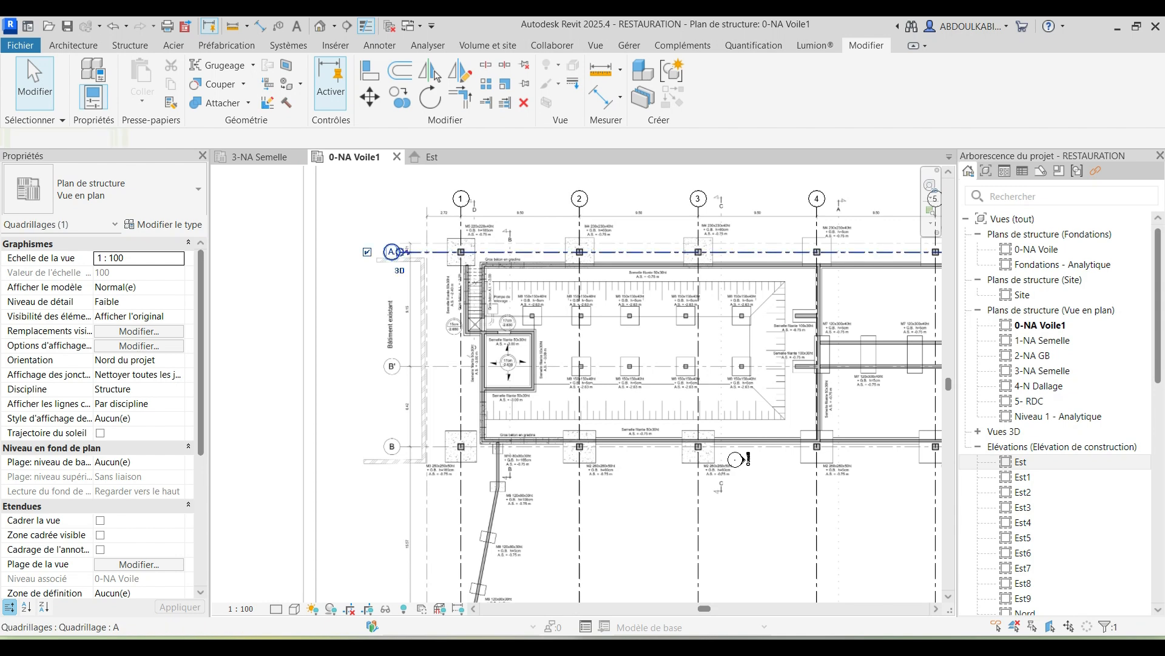
{"action": "key", "text": "c"}
{"action": "key", "text": "o"}
{"action": "left_click", "coordinate": [461, 252]}
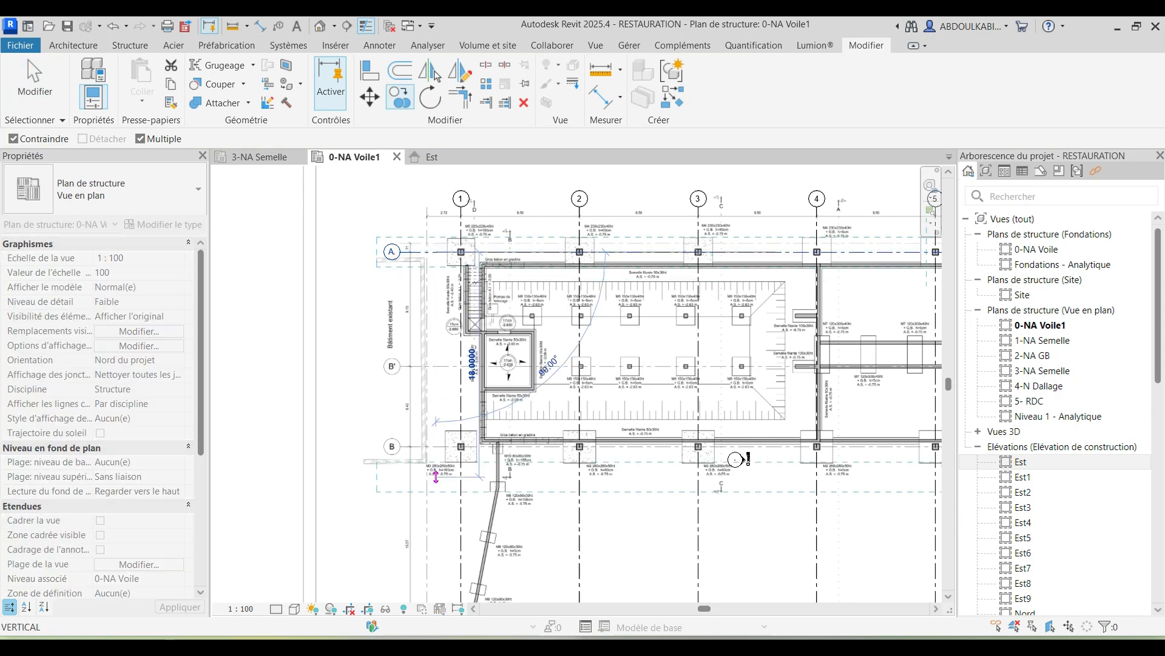
{"action": "scroll", "coordinate": [426, 421], "scroll_direction": "up", "scroll_amount": 2}
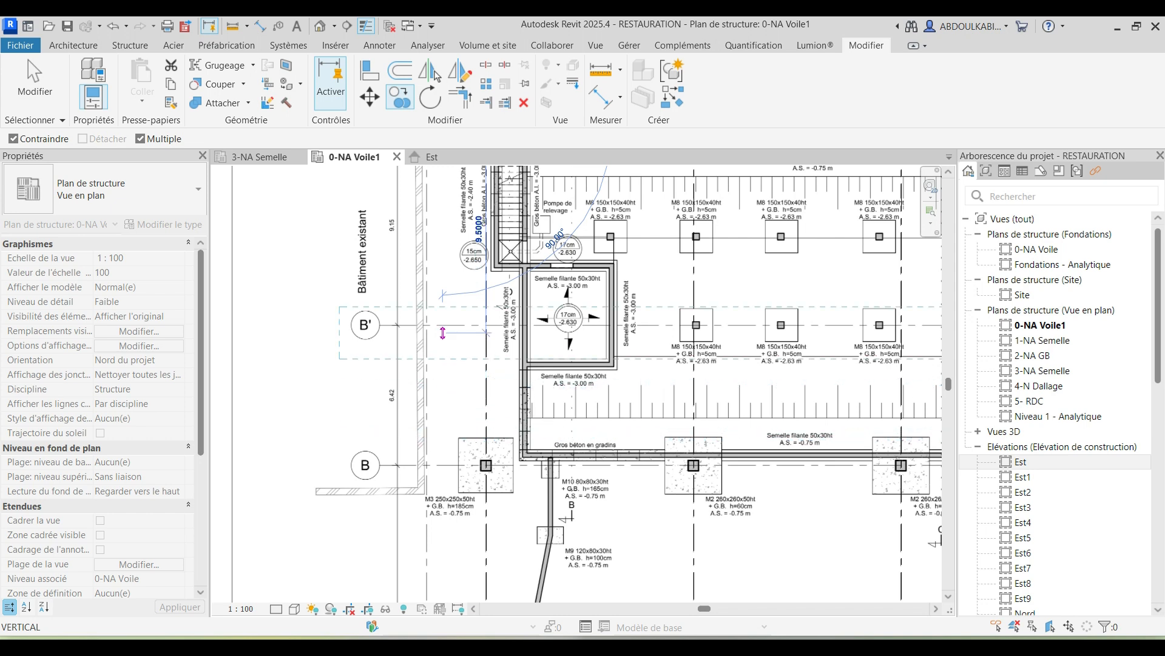
{"action": "left_click_drag", "start_coordinate": [443, 352], "coordinate": [443, 415]}
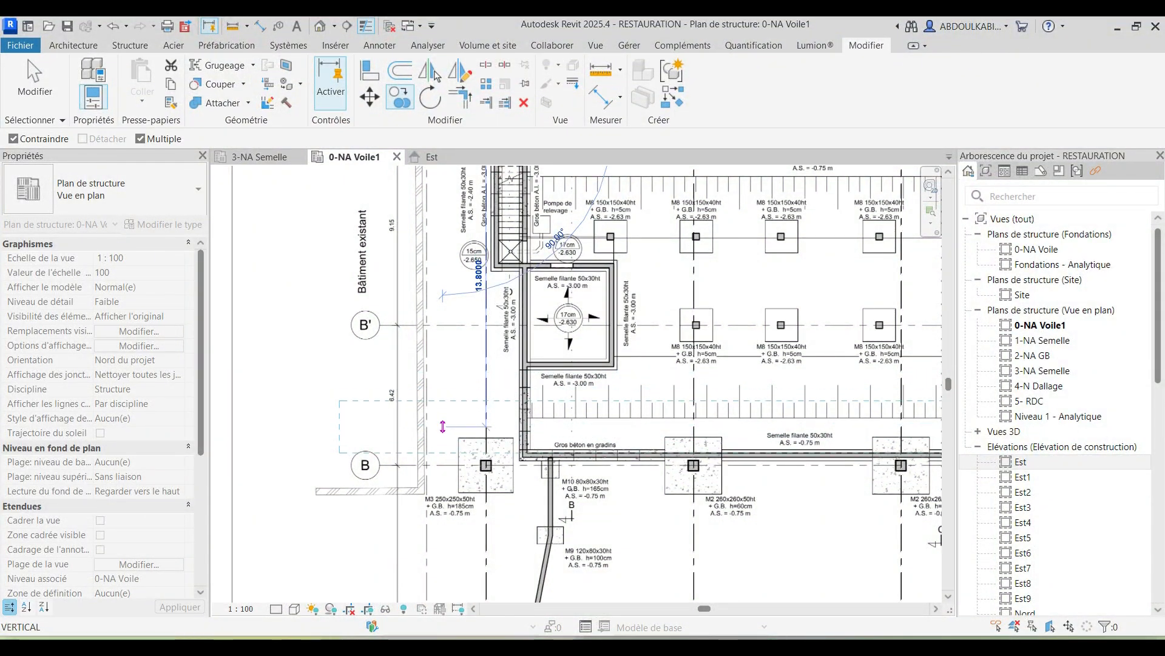
{"action": "middle_click_drag", "start_coordinate": [443, 407], "coordinate": [456, 445]}
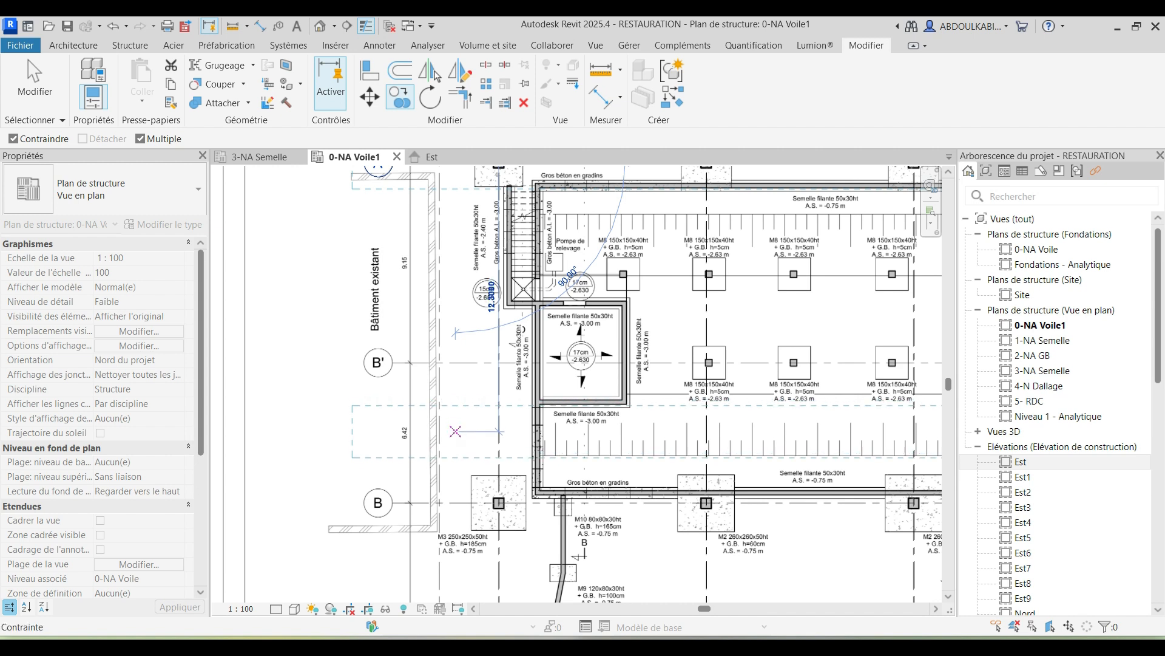
{"action": "scroll", "coordinate": [455, 431], "scroll_direction": "up", "scroll_amount": 1}
{"action": "left_click_drag", "start_coordinate": [455, 431], "coordinate": [454, 533]}
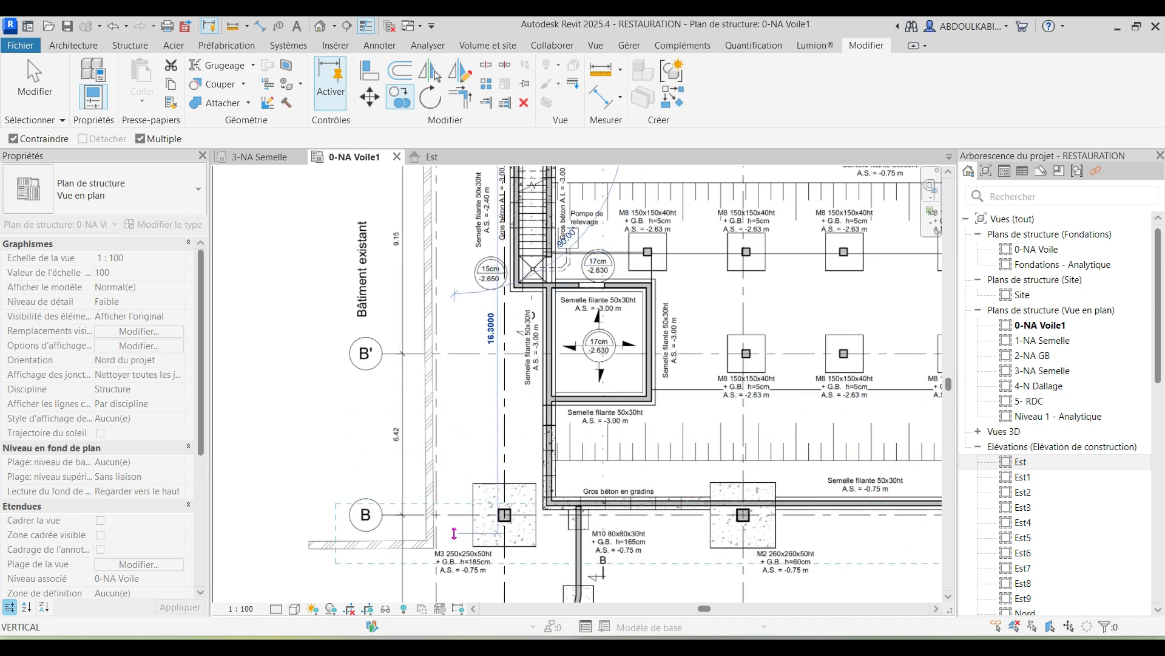
{"action": "middle_click_drag", "start_coordinate": [454, 452], "coordinate": [452, 463]}
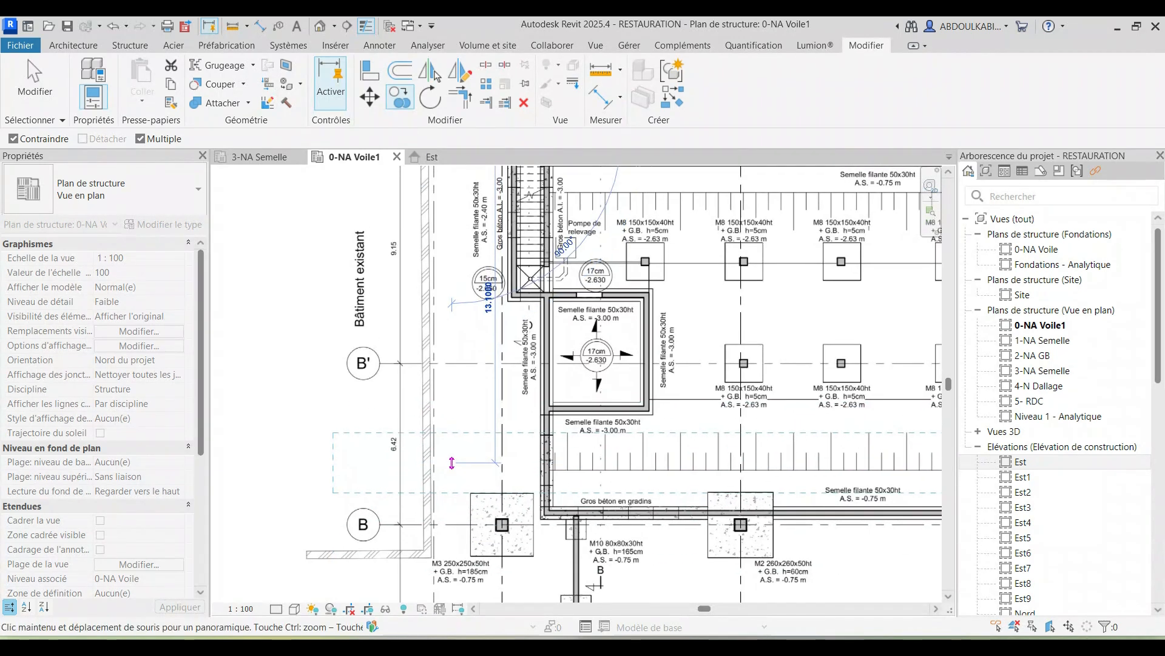
{"action": "type", "text": "15.56"}
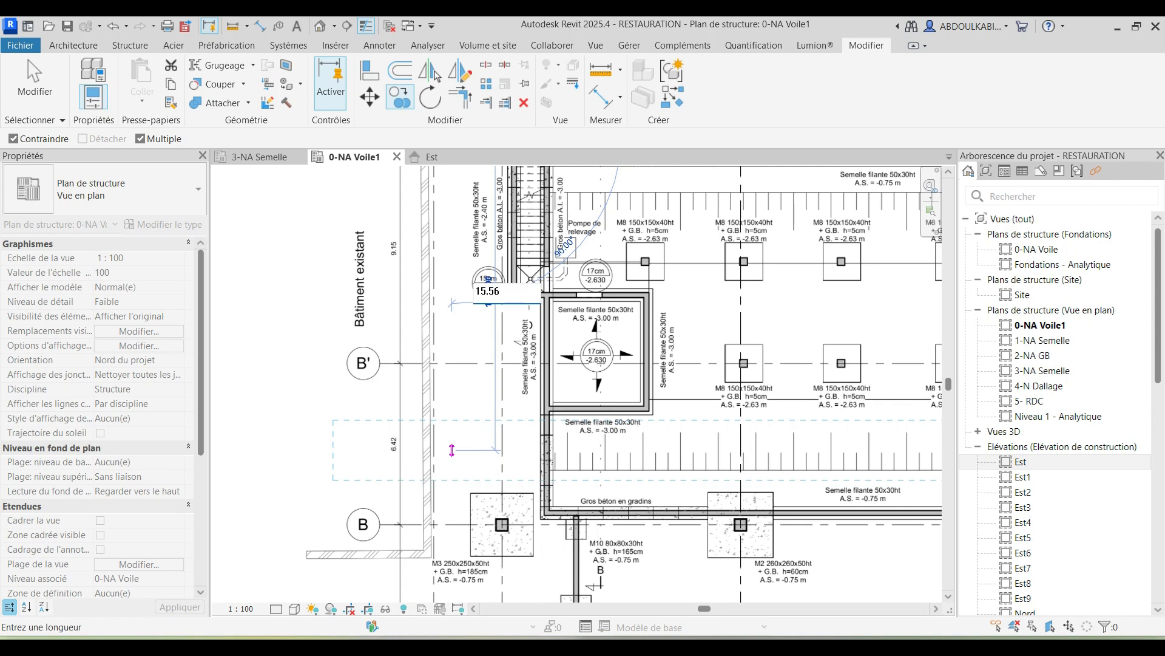
{"action": "key", "text": "Return"}
Step: Rename the grid line copied onto axis B as B
{"action": "middle_click_drag", "start_coordinate": [323, 525], "coordinate": [428, 411]}
{"action": "left_click", "coordinate": [428, 411]}
{"action": "left_click", "coordinate": [468, 411]}
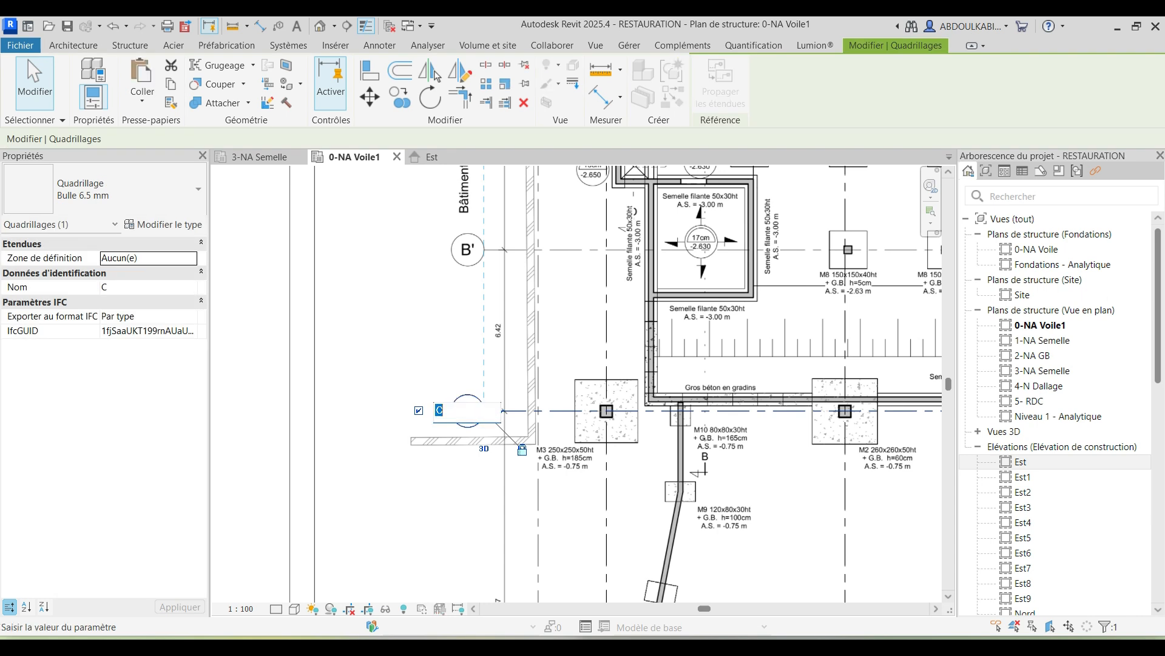
{"action": "key", "text": "Return"}
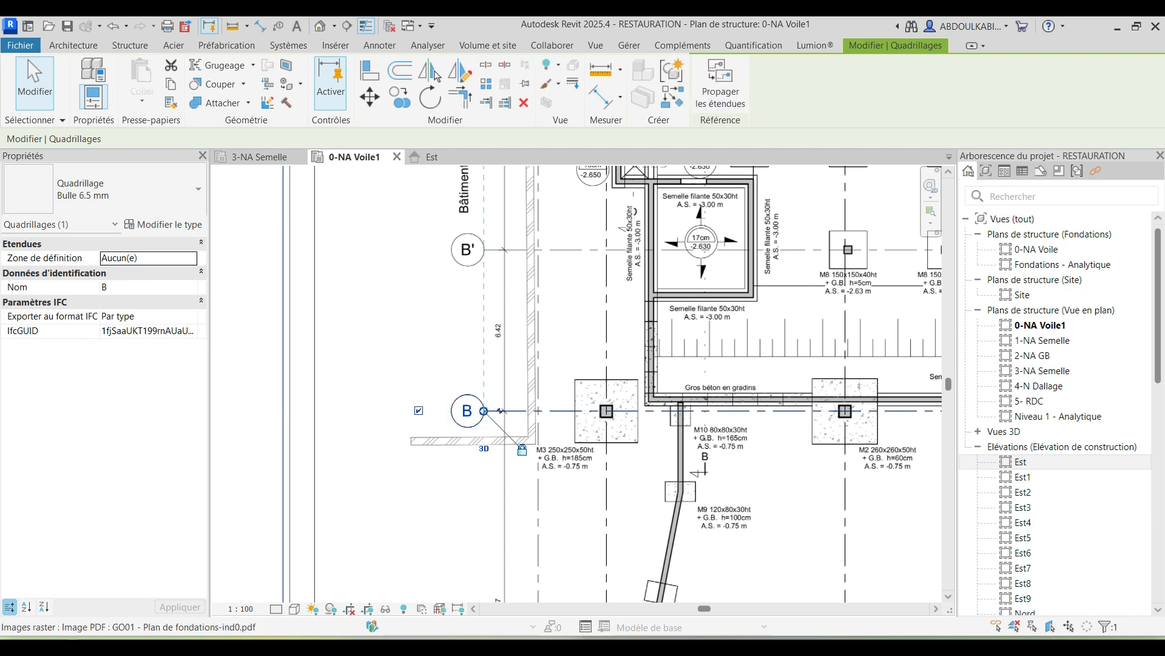
Step: Copy grid line B 15.57 m down onto the plan's axis C
{"action": "scroll", "coordinate": [475, 381], "scroll_direction": "down", "scroll_amount": 4}
{"action": "middle_click_drag", "start_coordinate": [474, 380], "coordinate": [411, 260]}
{"action": "scroll", "coordinate": [402, 287], "scroll_direction": "down", "scroll_amount": 3}
{"action": "scroll", "coordinate": [448, 327], "scroll_direction": "up", "scroll_amount": 5}
{"action": "left_click", "coordinate": [171, 84]}
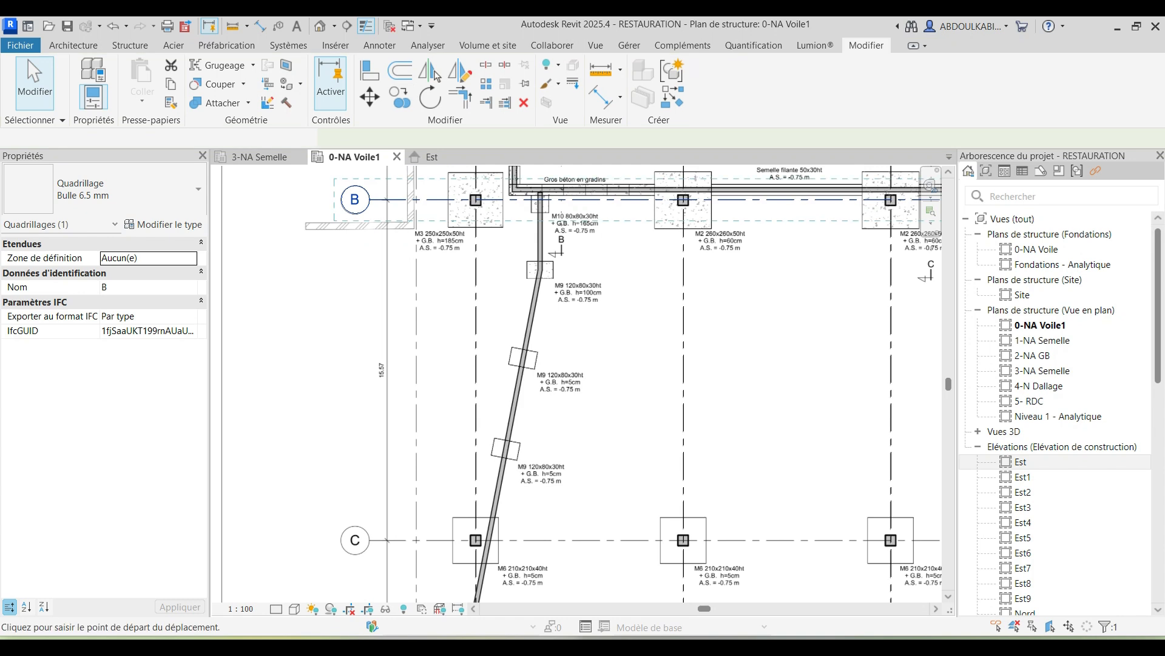
{"action": "left_click", "coordinate": [436, 200]}
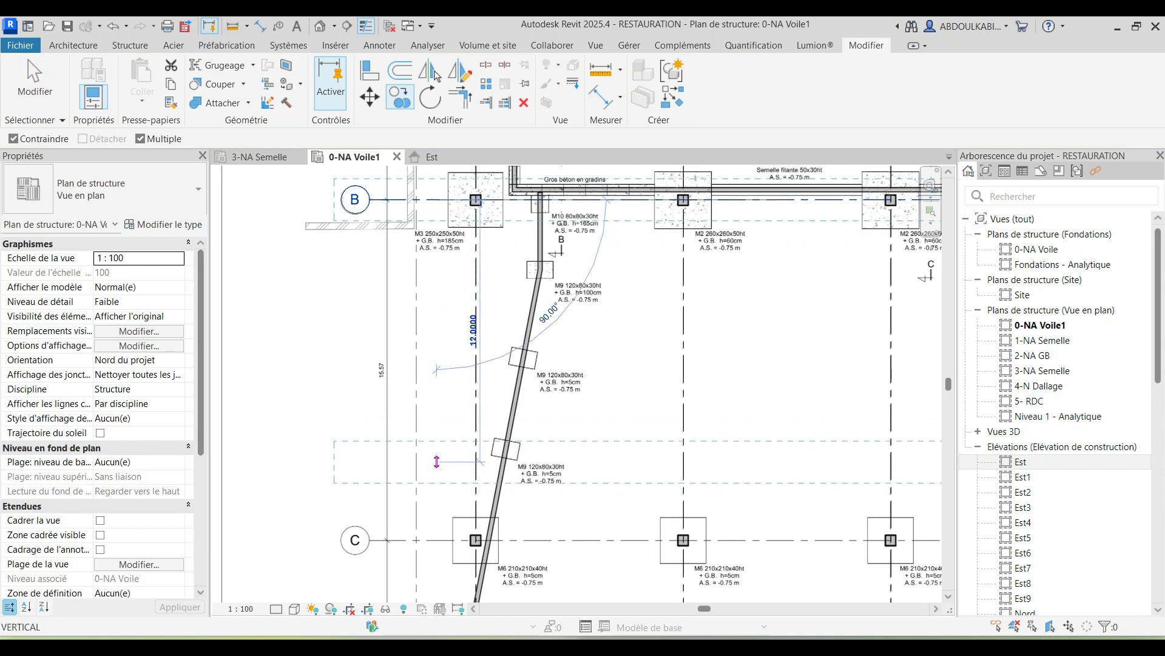
{"action": "type", "text": "15.57"}
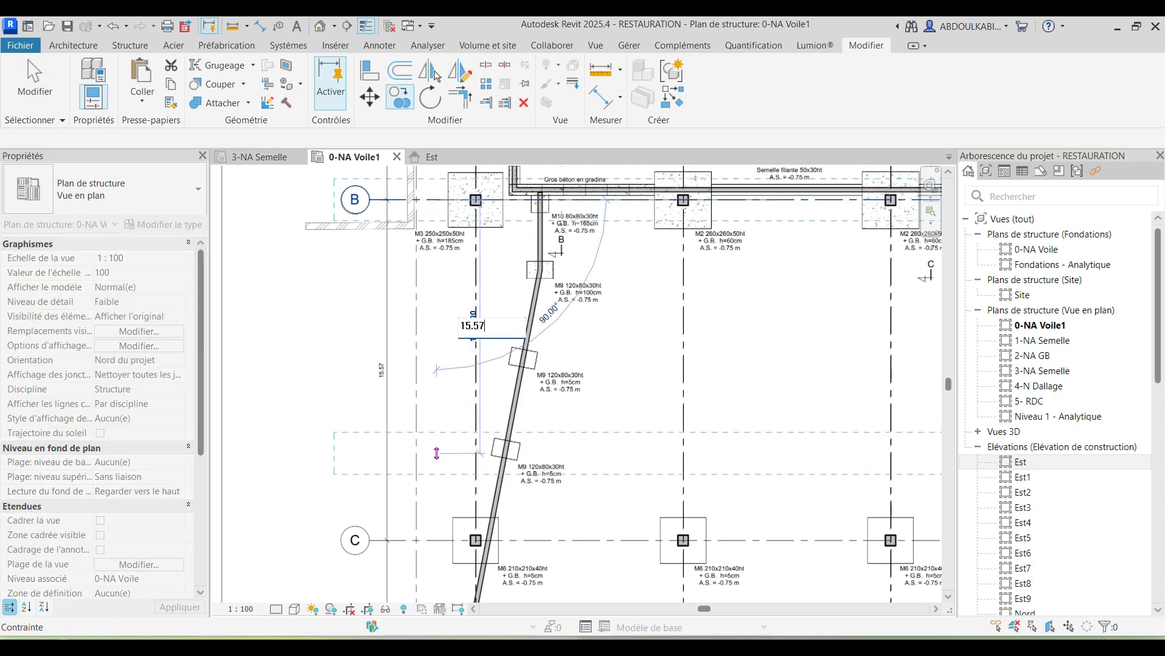
{"action": "key", "text": "Return"}
{"action": "scroll", "coordinate": [430, 291], "scroll_direction": "down", "scroll_amount": 3}
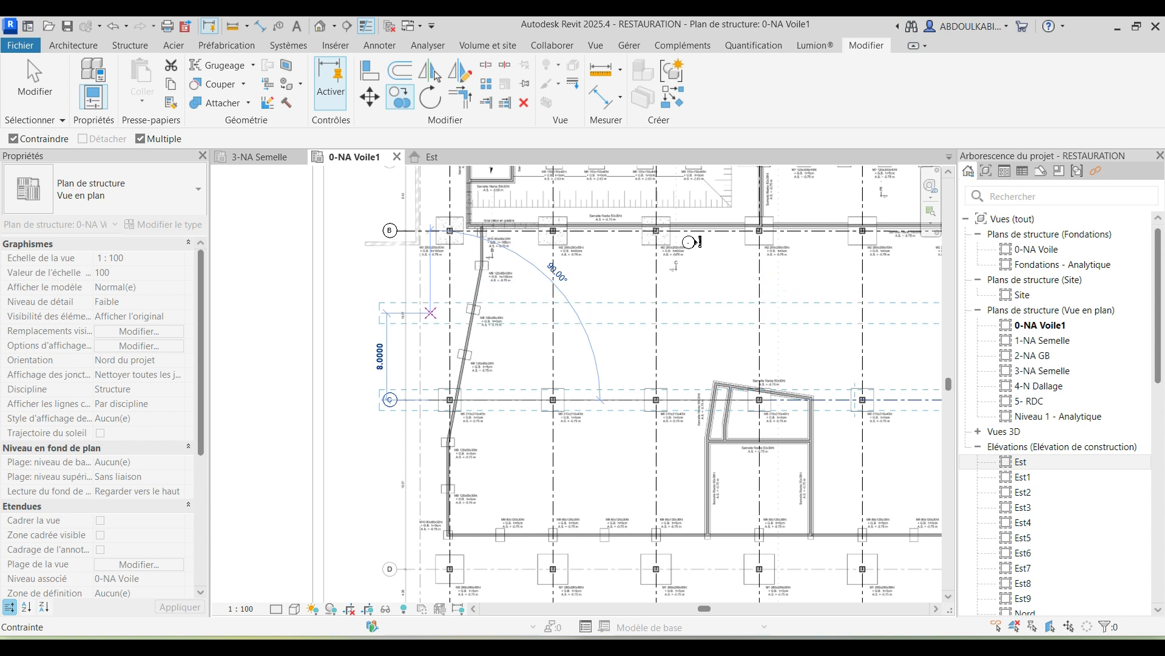
{"action": "key", "text": "Escape"}
Step: Copy grid line C 15.57 m down onto the plan's axis D
{"action": "middle_click_drag", "start_coordinate": [415, 516], "coordinate": [432, 451]}
{"action": "scroll", "coordinate": [425, 418], "scroll_direction": "up", "scroll_amount": 3}
{"action": "key", "text": "c"}
{"action": "key", "text": "o"}
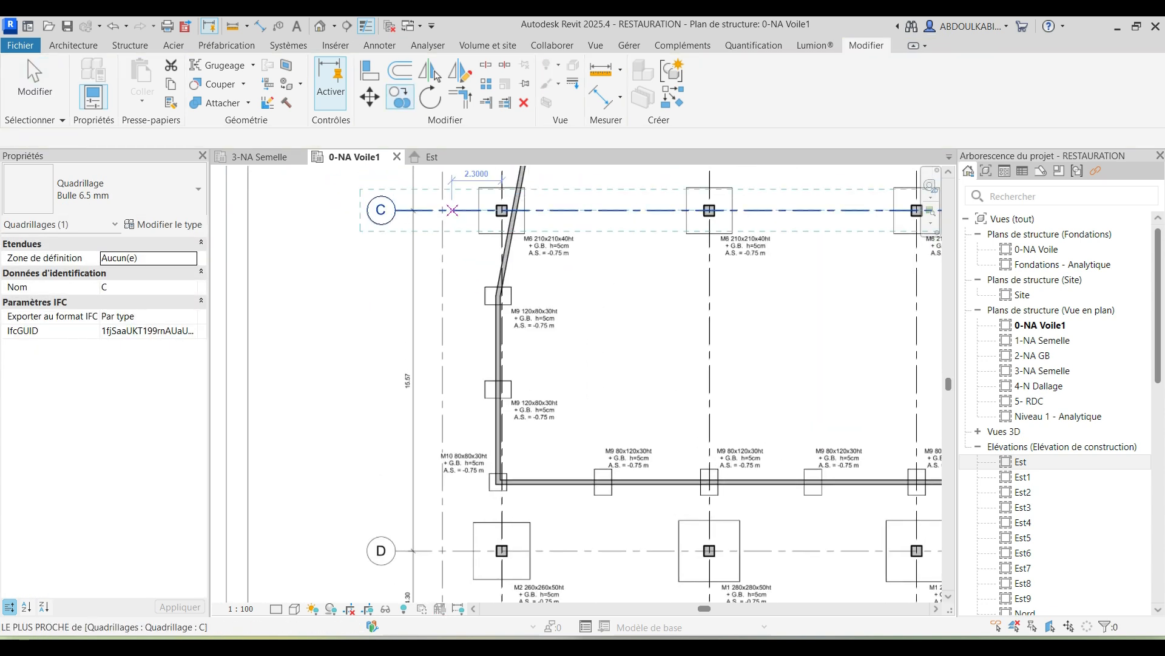
{"action": "left_click", "coordinate": [451, 210]}
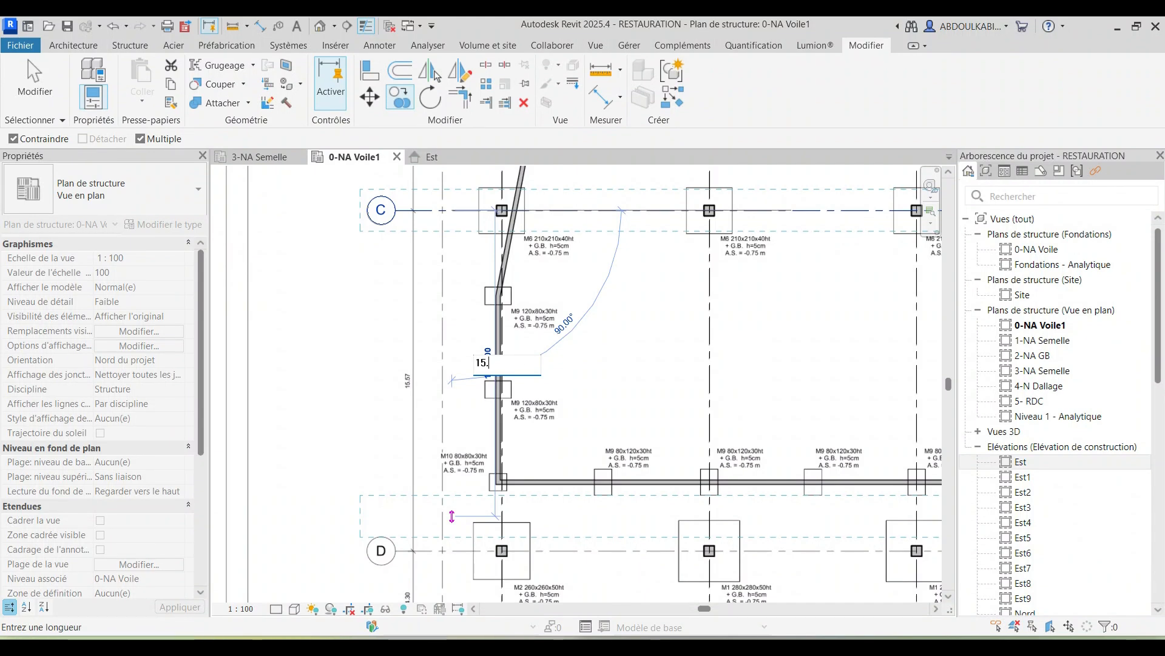
{"action": "type", "text": "15.57"}
{"action": "key", "text": "Return"}
{"action": "scroll", "coordinate": [457, 396], "scroll_direction": "down", "scroll_amount": 3}
{"action": "key", "text": "Escape"}
Step: Copy grid line B 6.42 m up onto the plan's axis B'
{"action": "middle_click_drag", "start_coordinate": [455, 231], "coordinate": [489, 486]}
{"action": "scroll", "coordinate": [461, 485], "scroll_direction": "down", "scroll_amount": 1}
{"action": "middle_click_drag", "start_coordinate": [450, 199], "coordinate": [448, 273]}
{"action": "scroll", "coordinate": [489, 205], "scroll_direction": "up", "scroll_amount": 1}
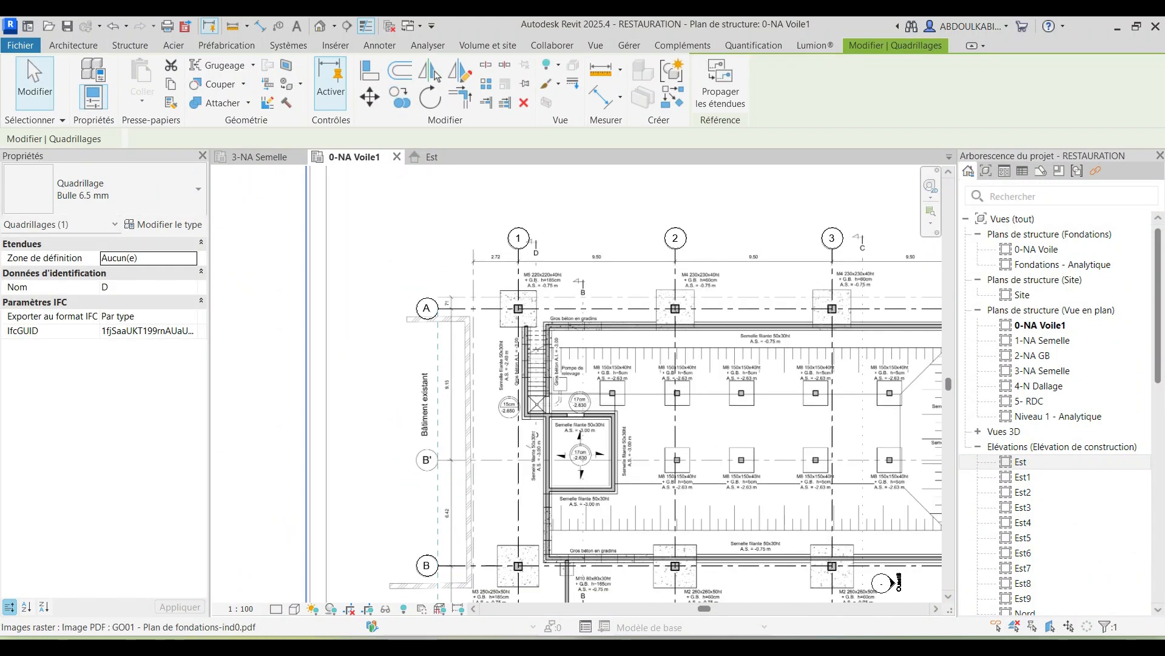
{"action": "scroll", "coordinate": [470, 569], "scroll_direction": "up", "scroll_amount": 1}
{"action": "middle_click_drag", "start_coordinate": [470, 569], "coordinate": [449, 530]}
{"action": "left_click", "coordinate": [460, 538]}
{"action": "left_click", "coordinate": [400, 97]}
{"action": "left_click", "coordinate": [439, 531]}
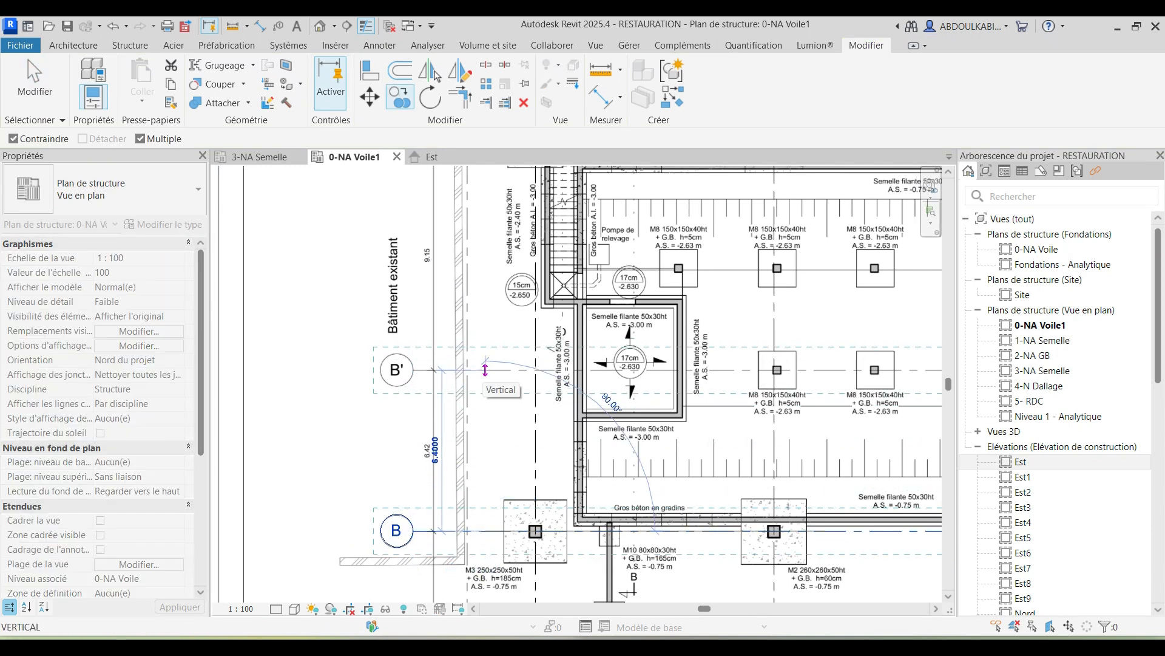
{"action": "scroll", "coordinate": [485, 365], "scroll_direction": "up", "scroll_amount": 2}
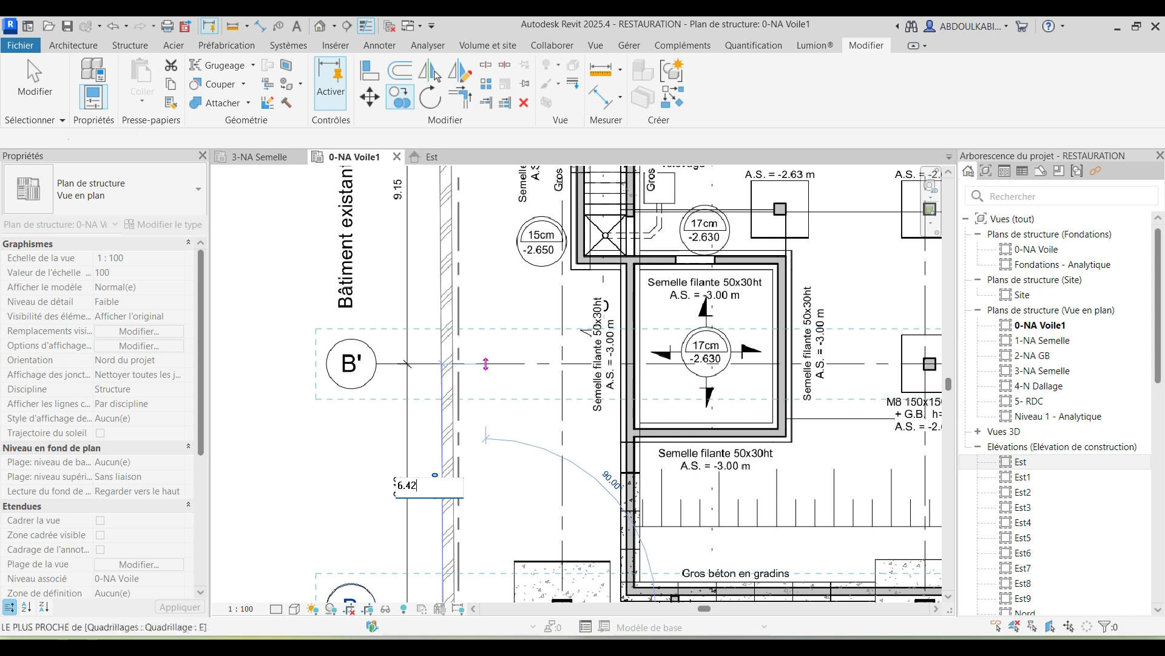
{"action": "key", "text": "Return"}
Step: Copy grid line D 4.3 m down onto the plan's axis D1
{"action": "scroll", "coordinate": [486, 349], "scroll_direction": "down", "scroll_amount": 2}
{"action": "scroll", "coordinate": [469, 324], "scroll_direction": "down", "scroll_amount": 5}
{"action": "middle_click_drag", "start_coordinate": [529, 524], "coordinate": [433, 416]}
{"action": "scroll", "coordinate": [433, 417], "scroll_direction": "up", "scroll_amount": 3}
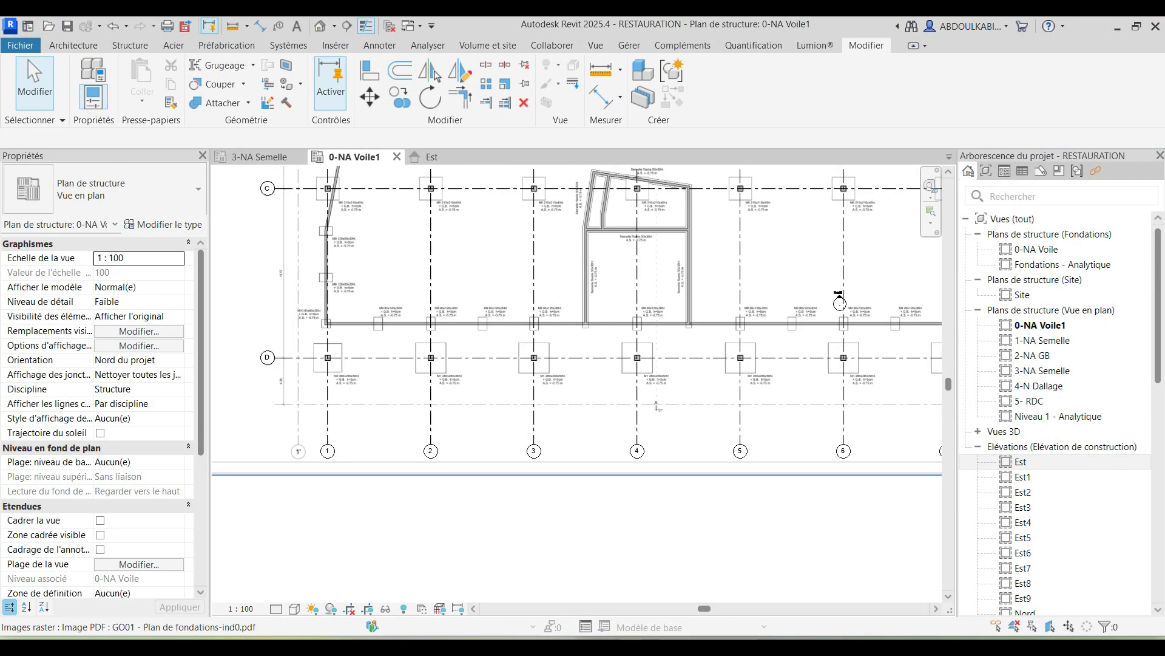
{"action": "scroll", "coordinate": [840, 298], "scroll_direction": "down", "scroll_amount": 2}
{"action": "middle_click_drag", "start_coordinate": [839, 297], "coordinate": [502, 331]}
{"action": "scroll", "coordinate": [753, 405], "scroll_direction": "up", "scroll_amount": 7}
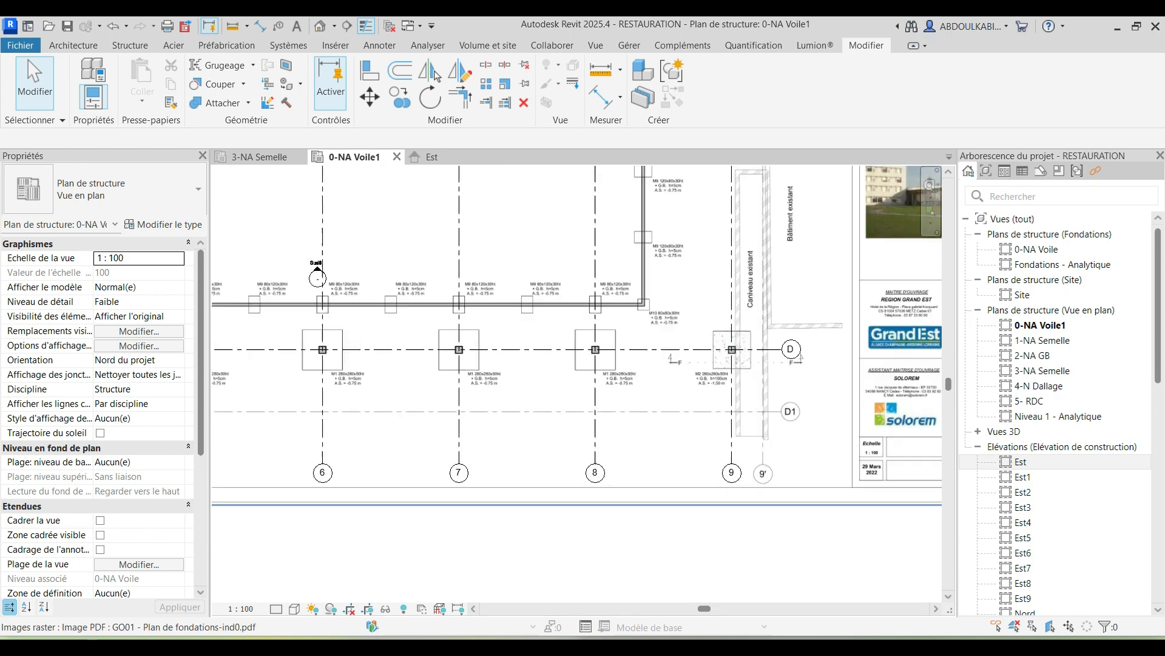
{"action": "left_click", "coordinate": [754, 328]}
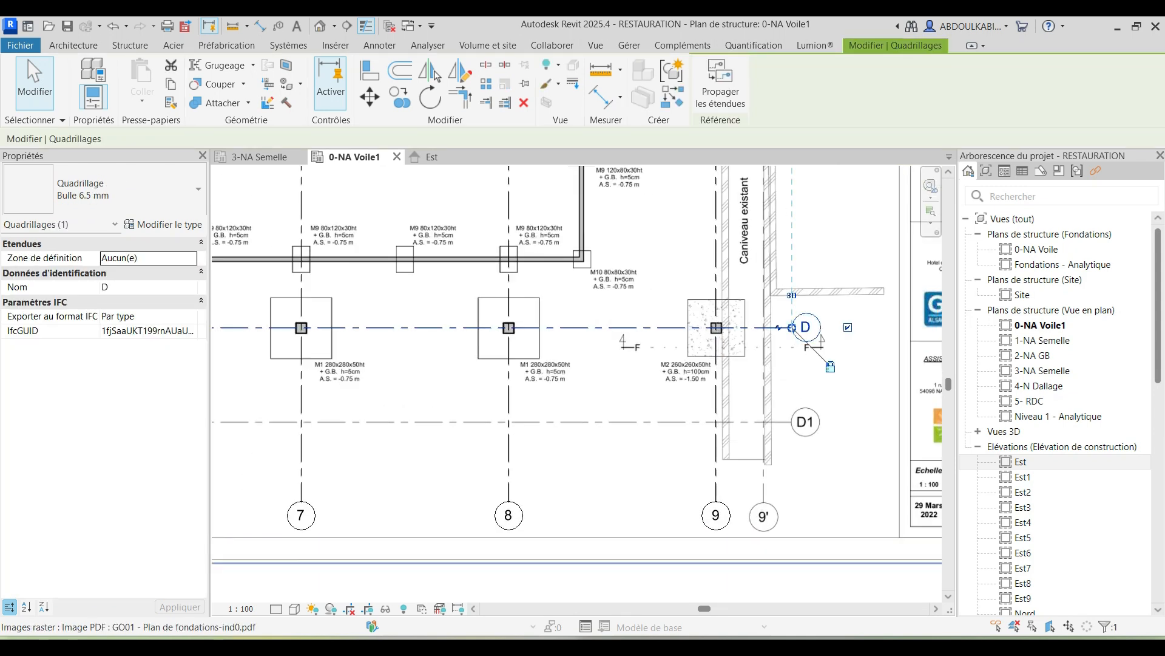
{"action": "left_click", "coordinate": [400, 98]}
{"action": "scroll", "coordinate": [617, 345], "scroll_direction": "up", "scroll_amount": 1}
{"action": "scroll", "coordinate": [827, 430], "scroll_direction": "down", "scroll_amount": 9}
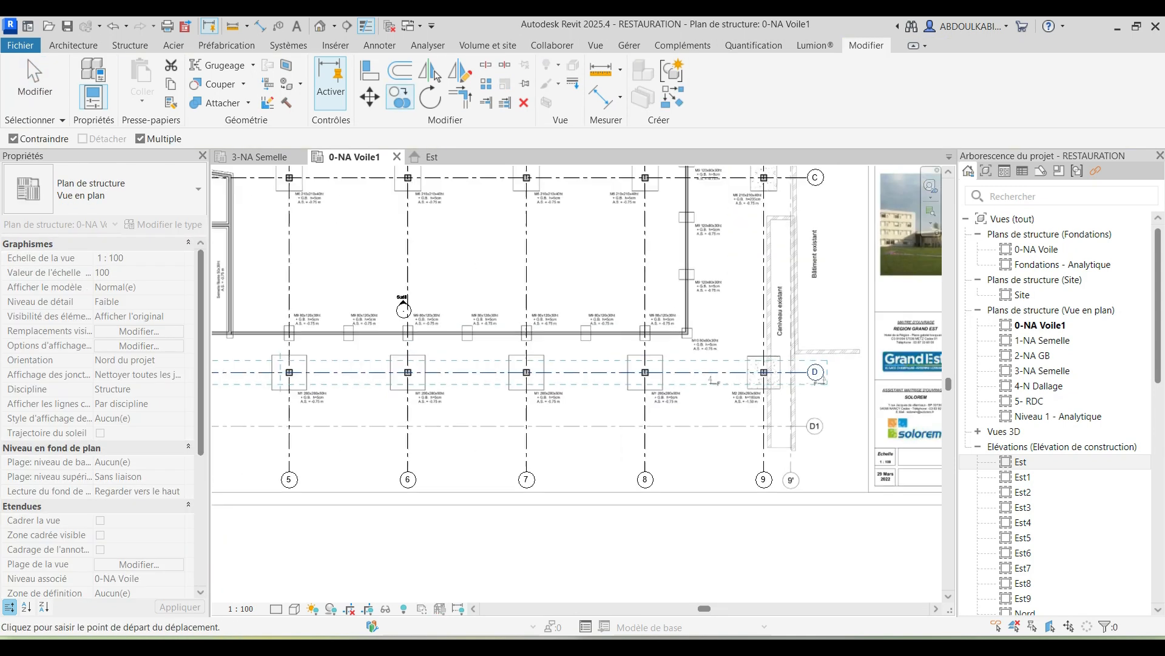
{"action": "scroll", "coordinate": [828, 429], "scroll_direction": "down", "scroll_amount": 4}
{"action": "scroll", "coordinate": [462, 423], "scroll_direction": "up", "scroll_amount": 15}
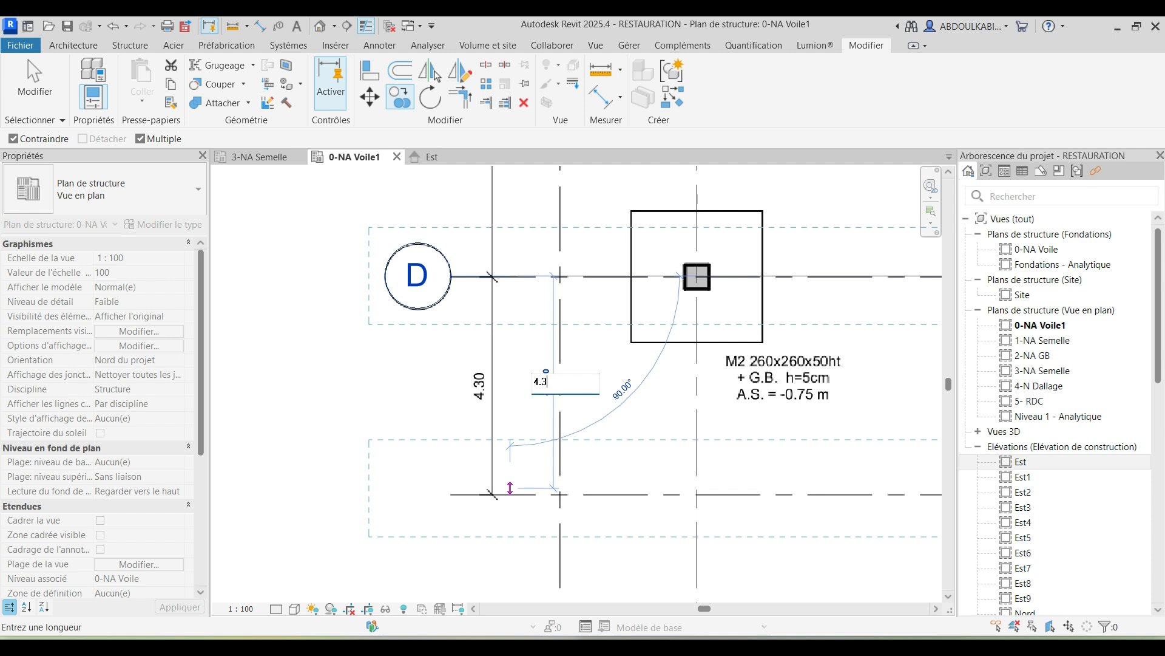
{"action": "key", "text": "Return"}
Step: Rename the grid line copied below grid D as D1
{"action": "left_click", "coordinate": [545, 493]}
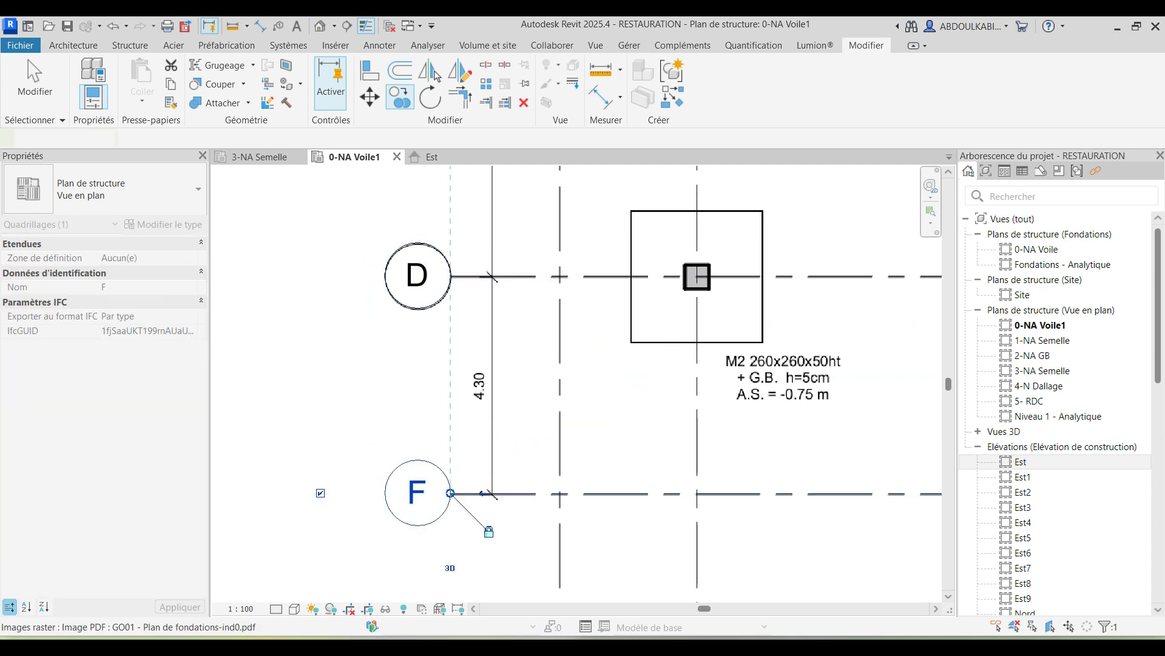
{"action": "scroll", "coordinate": [372, 392], "scroll_direction": "down", "scroll_amount": 5}
{"action": "scroll", "coordinate": [385, 364], "scroll_direction": "down", "scroll_amount": 2}
{"action": "middle_click_drag", "start_coordinate": [911, 388], "coordinate": [598, 359]}
{"action": "scroll", "coordinate": [598, 360], "scroll_direction": "up", "scroll_amount": 6}
{"action": "scroll", "coordinate": [604, 389], "scroll_direction": "up", "scroll_amount": 4}
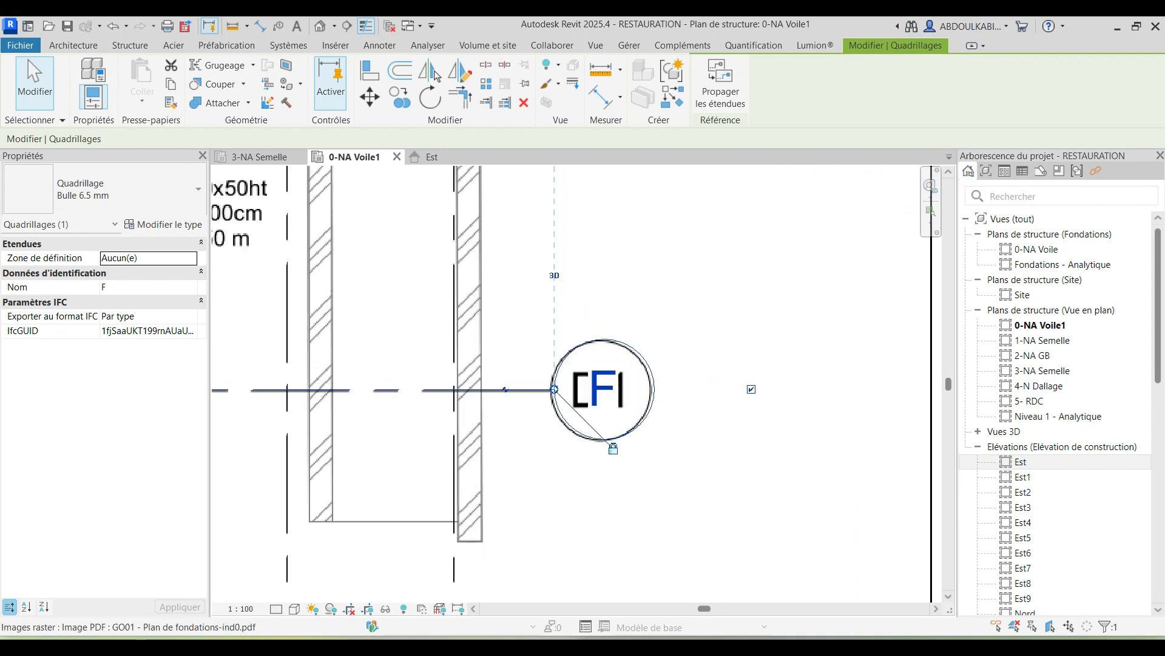
{"action": "scroll", "coordinate": [695, 389], "scroll_direction": "down", "scroll_amount": 2}
{"action": "left_click", "coordinate": [677, 241]}
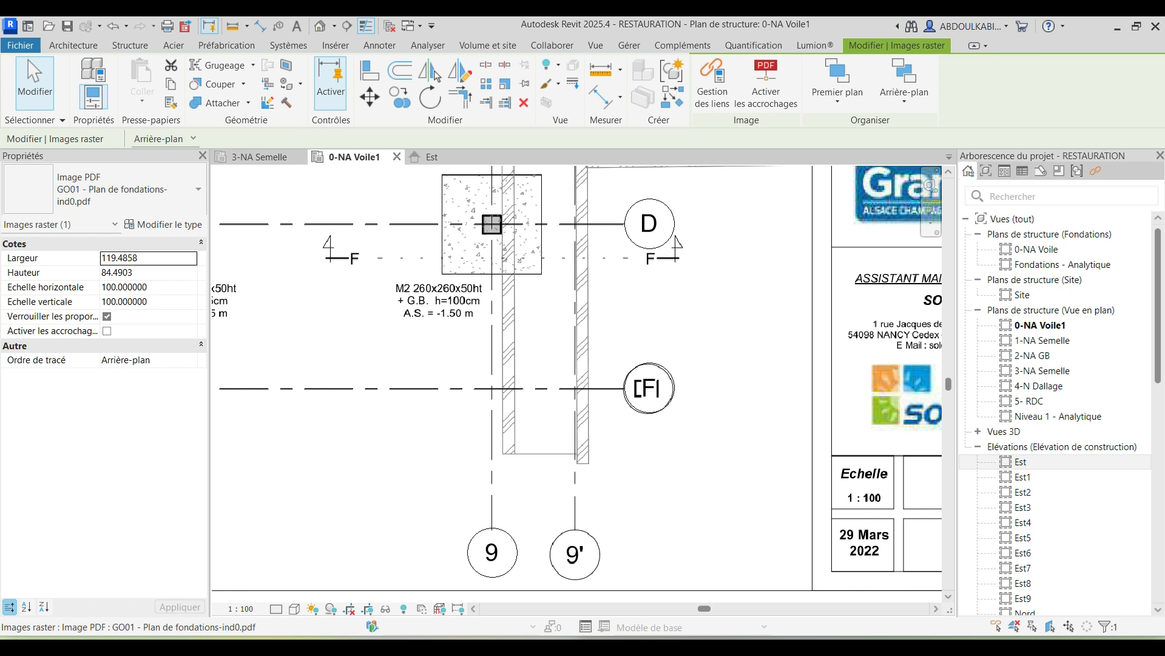
{"action": "key", "text": "Escape"}
{"action": "double_click", "coordinate": [648, 388]}
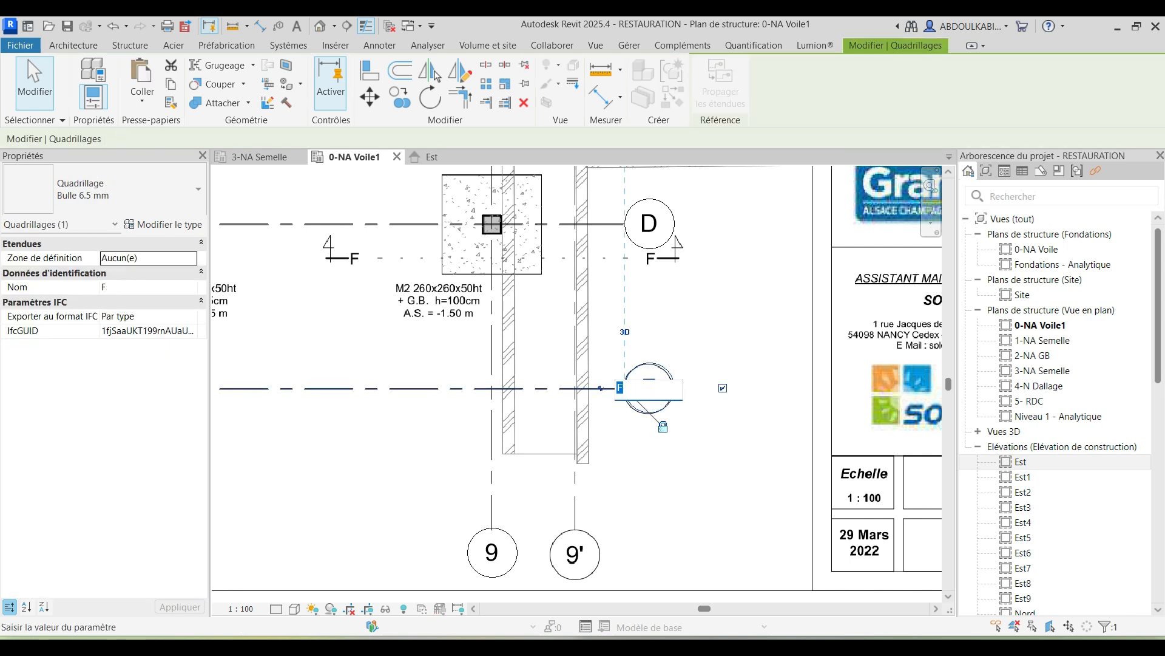
{"action": "key", "text": "Return"}
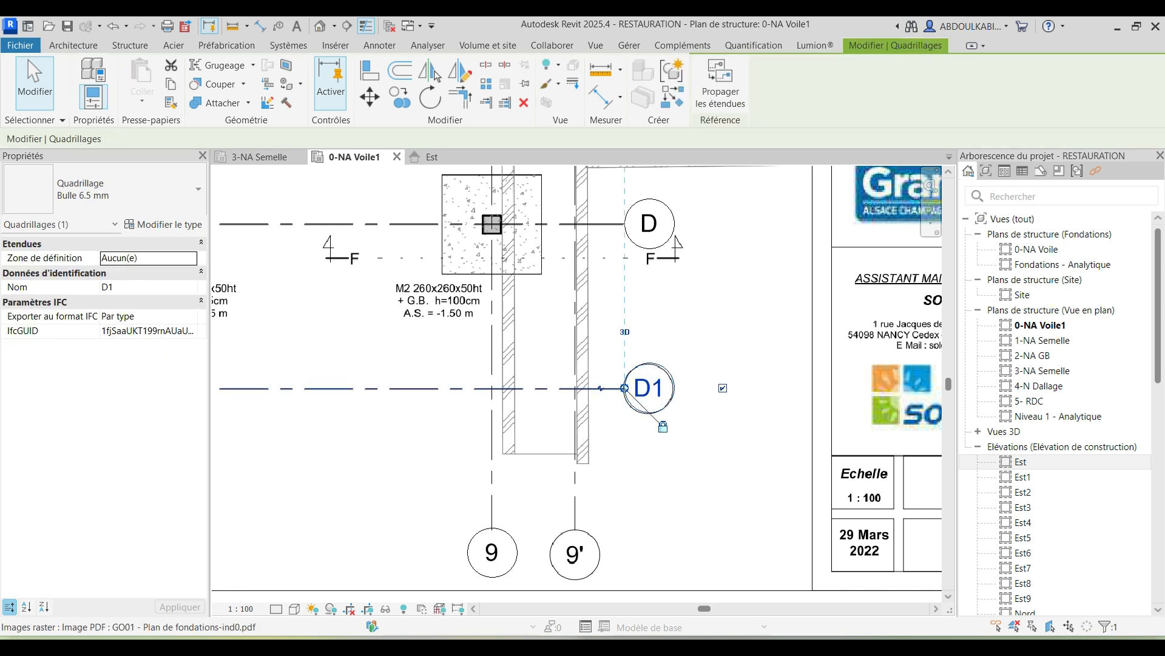
Step: Rename grid line E, located 6.42 m above grid line B, as B'
{"action": "left_click", "coordinate": [688, 557]}
{"action": "scroll", "coordinate": [688, 558], "scroll_direction": "down", "scroll_amount": 5}
{"action": "middle_click_drag", "start_coordinate": [445, 397], "coordinate": [803, 567]}
{"action": "scroll", "coordinate": [803, 567], "scroll_direction": "up", "scroll_amount": 1}
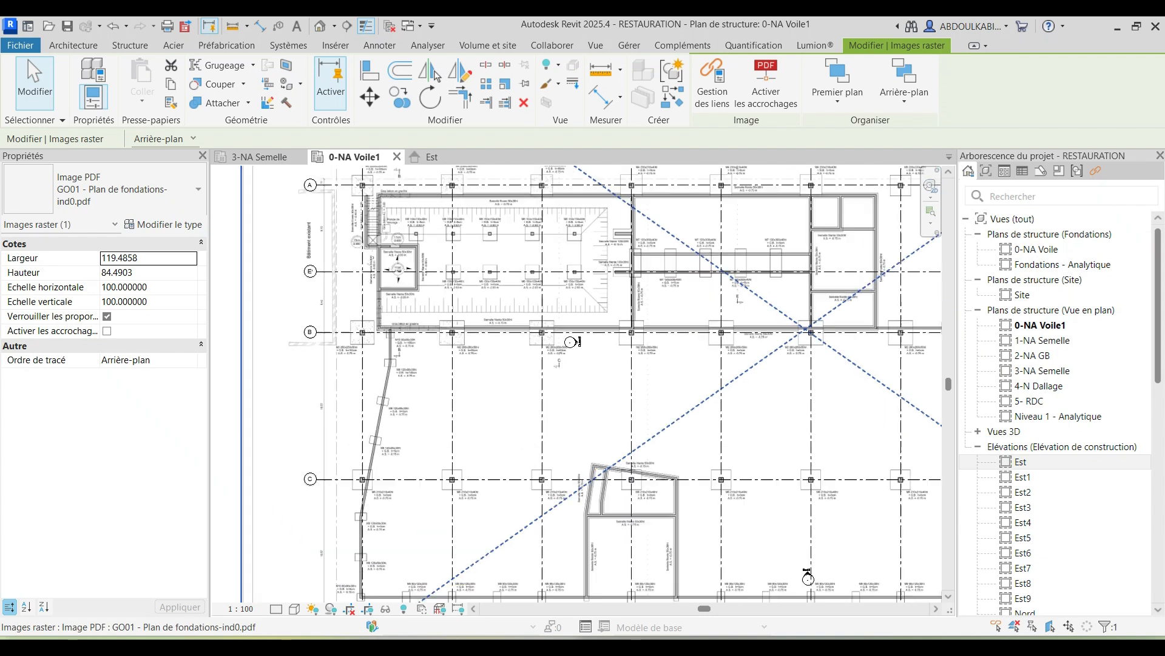
{"action": "scroll", "coordinate": [435, 240], "scroll_direction": "up", "scroll_amount": 3}
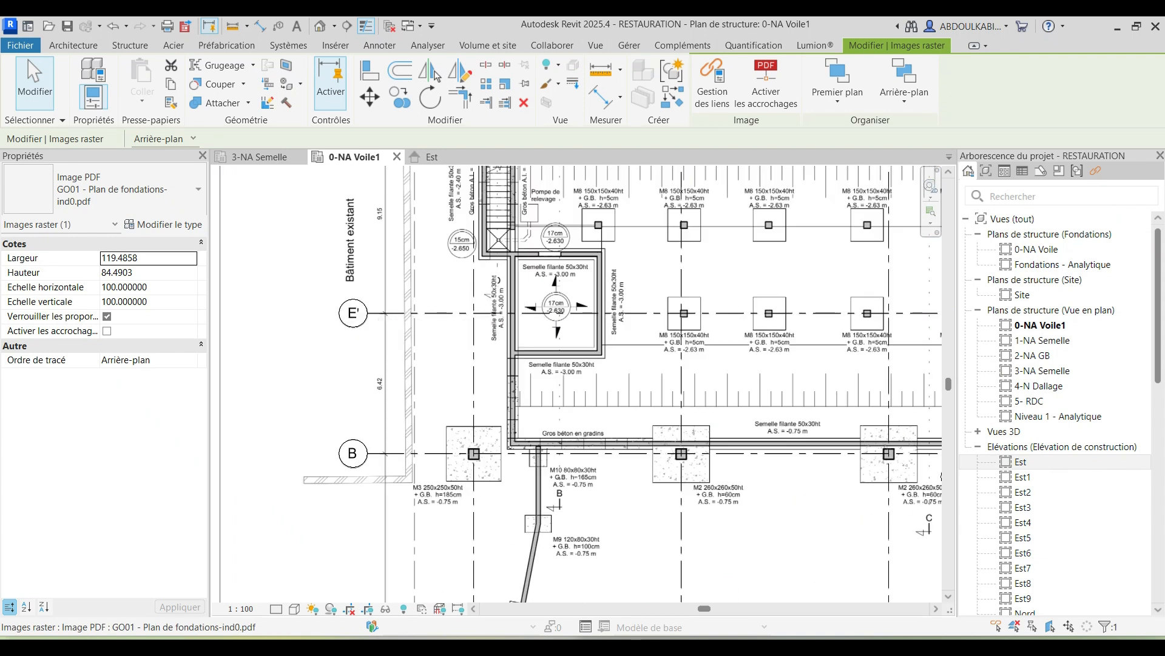
{"action": "left_click", "coordinate": [358, 314]}
{"action": "left_click", "coordinate": [353, 314]}
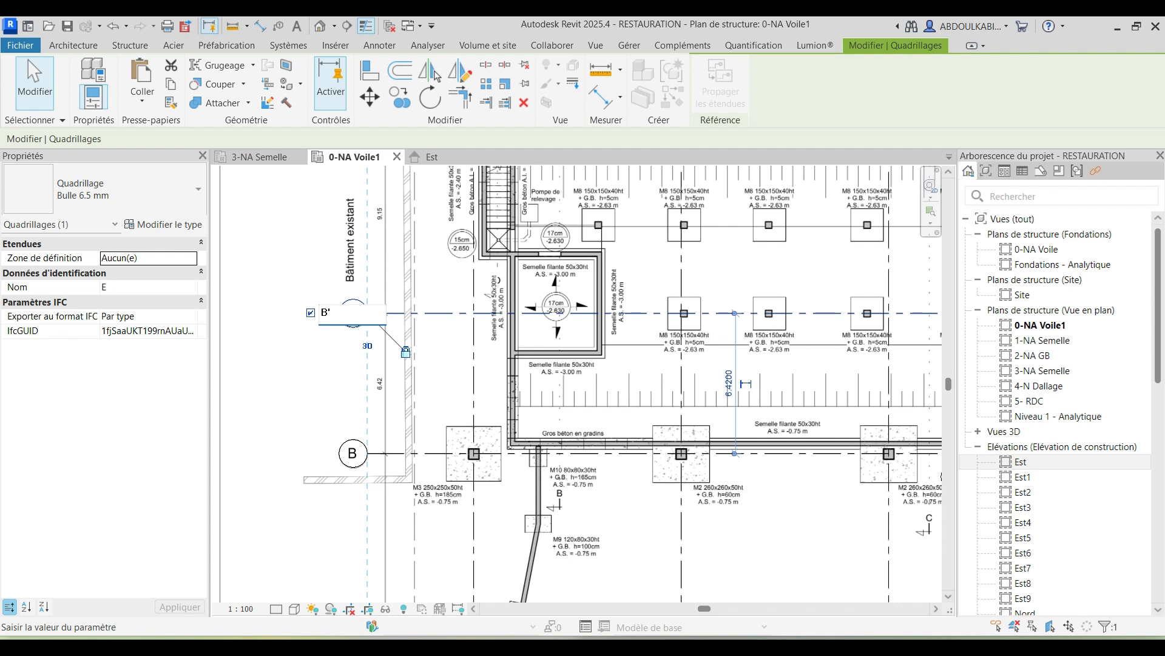
{"action": "scroll", "coordinate": [344, 347], "scroll_direction": "down", "scroll_amount": 5}
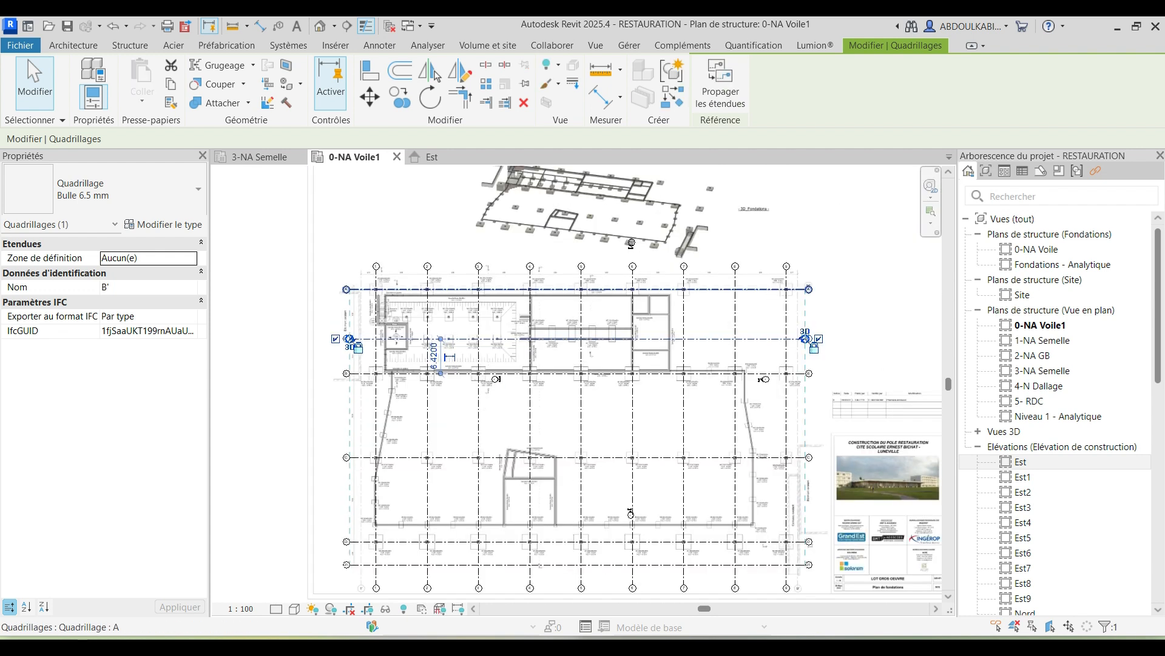
{"action": "left_click", "coordinate": [307, 350]}
{"action": "scroll", "coordinate": [476, 431], "scroll_direction": "down", "scroll_amount": 3}
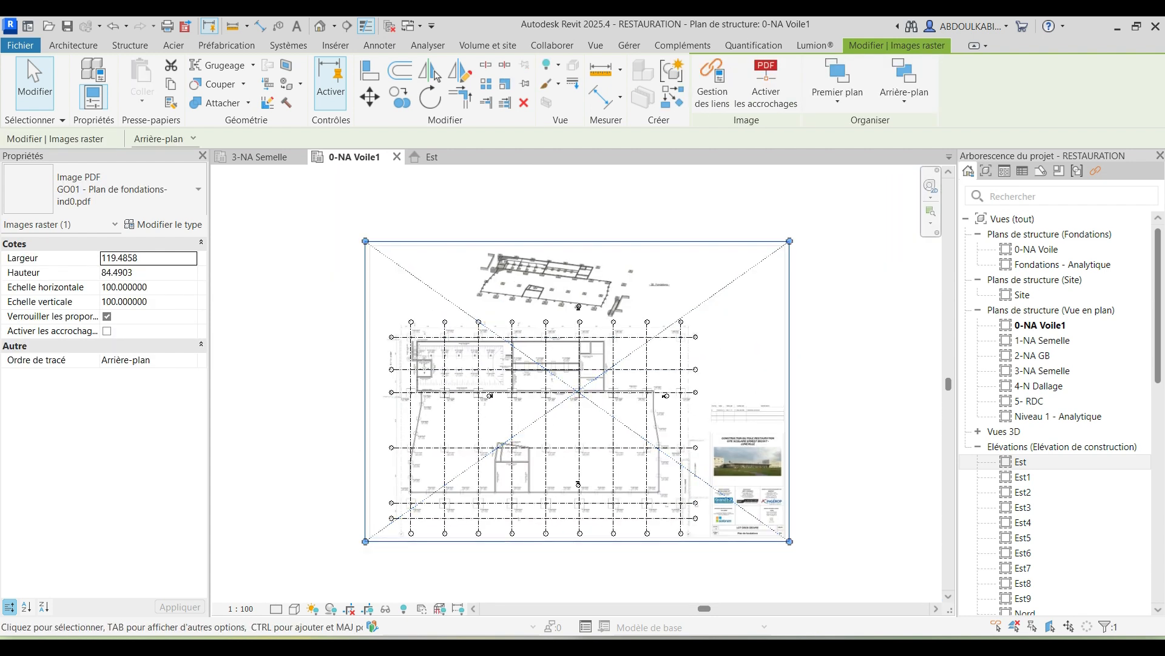
{"action": "key", "text": "Escape"}
{"action": "scroll", "coordinate": [413, 382], "scroll_direction": "up", "scroll_amount": 2}
{"action": "scroll", "coordinate": [488, 319], "scroll_direction": "down", "scroll_amount": 1}
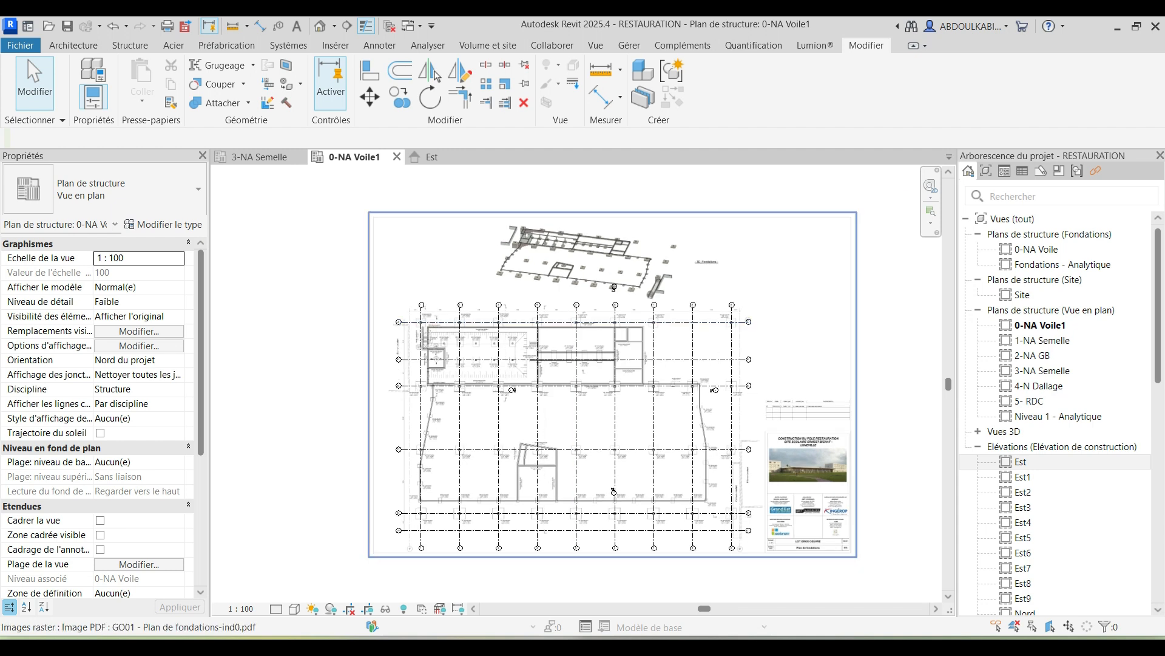
{"action": "left_click", "coordinate": [489, 318]}
{"action": "scroll", "coordinate": [571, 266], "scroll_direction": "down", "scroll_amount": 3}
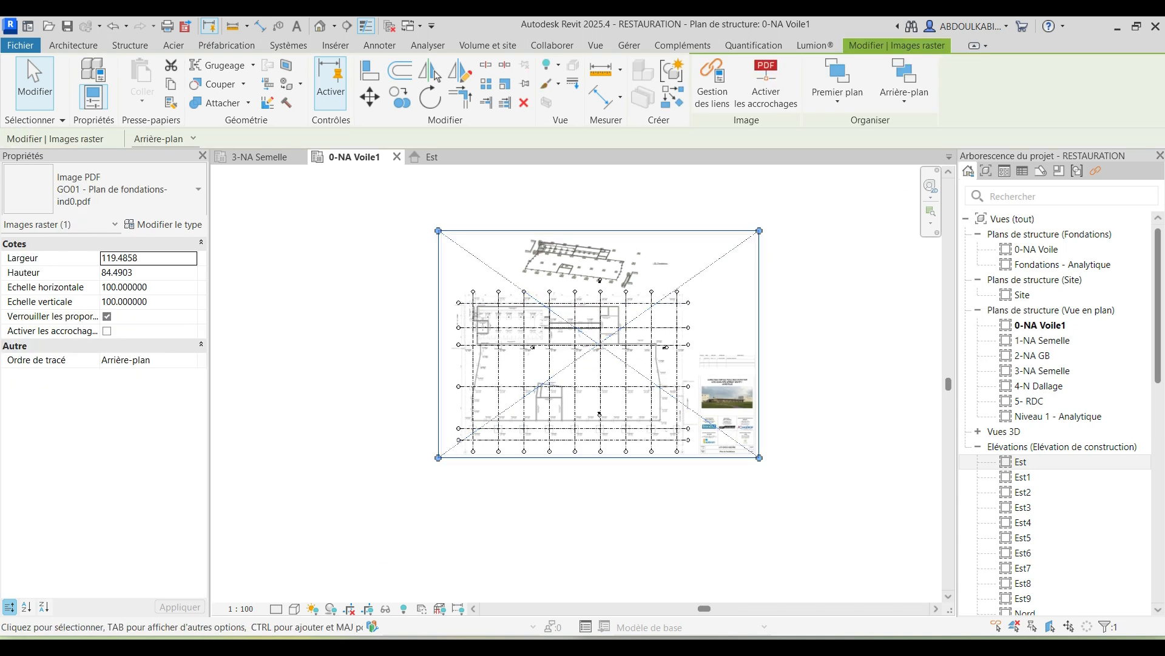
{"action": "scroll", "coordinate": [759, 351], "scroll_direction": "up", "scroll_amount": 2}
{"action": "key", "text": "Escape"}
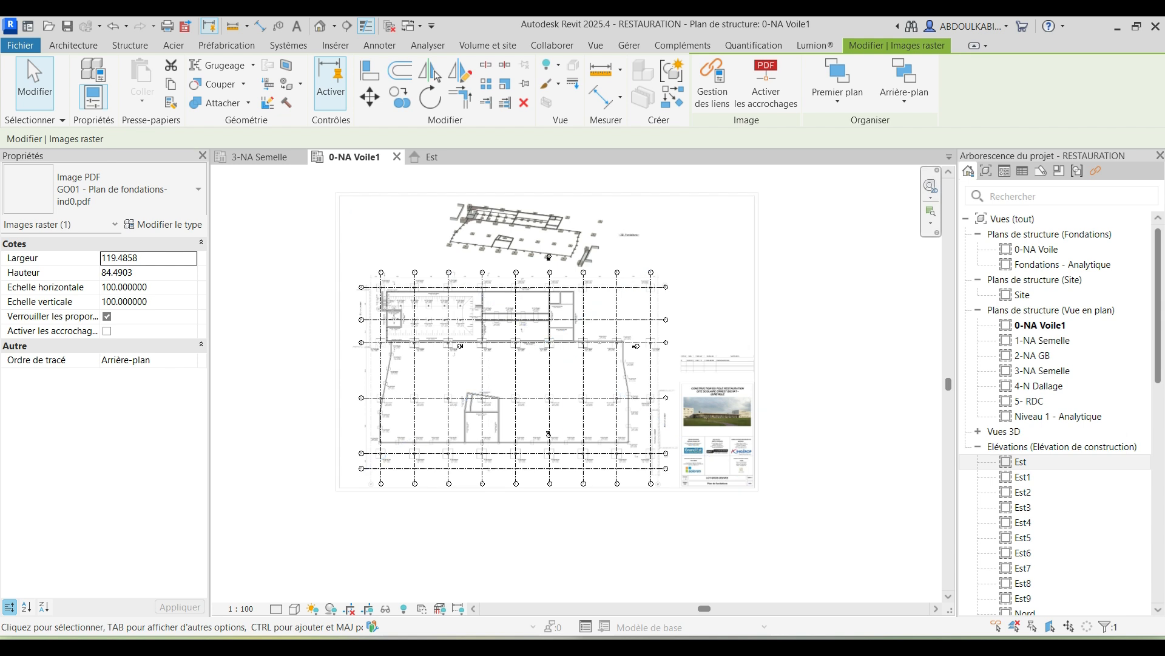
Step: Hide the PDF foundation plan image in the current view as a single element
{"action": "left_click", "coordinate": [760, 352]}
{"action": "left_click", "coordinate": [759, 352]}
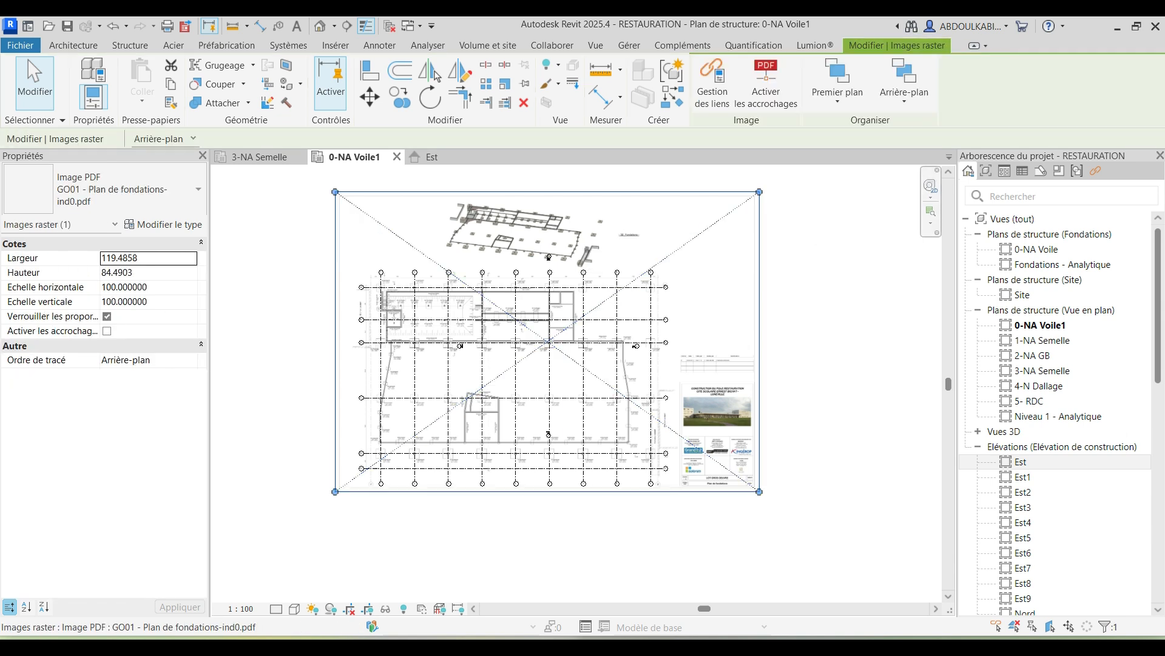
{"action": "right_click", "coordinate": [584, 222]}
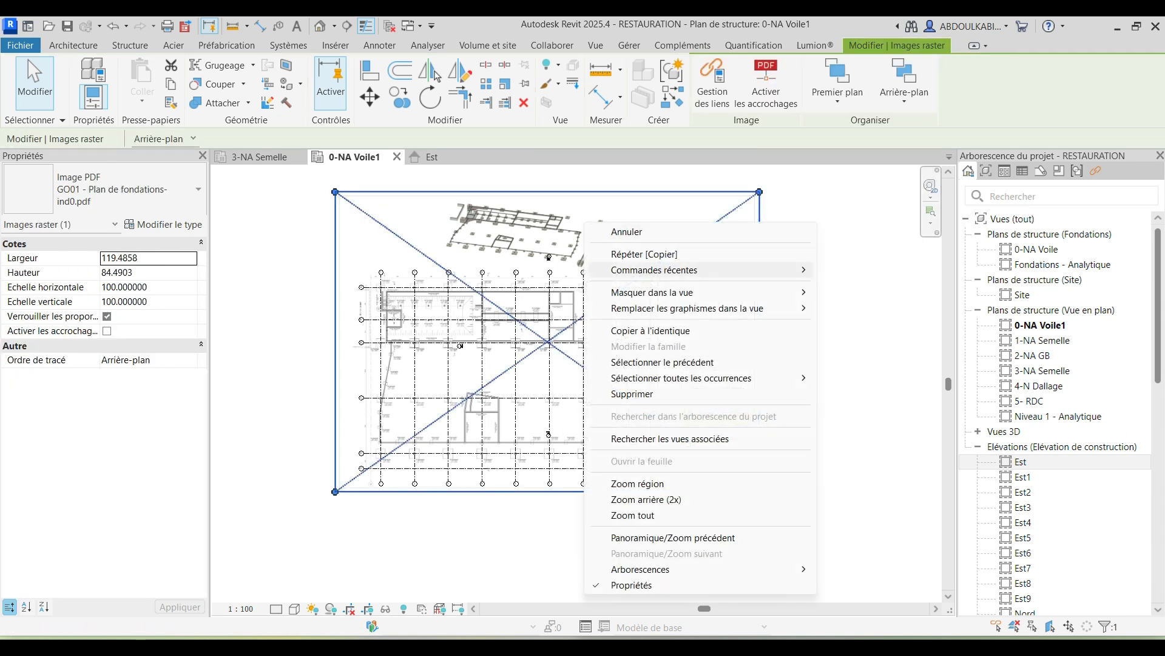
{"action": "mouse_move", "coordinate": [698, 292]}
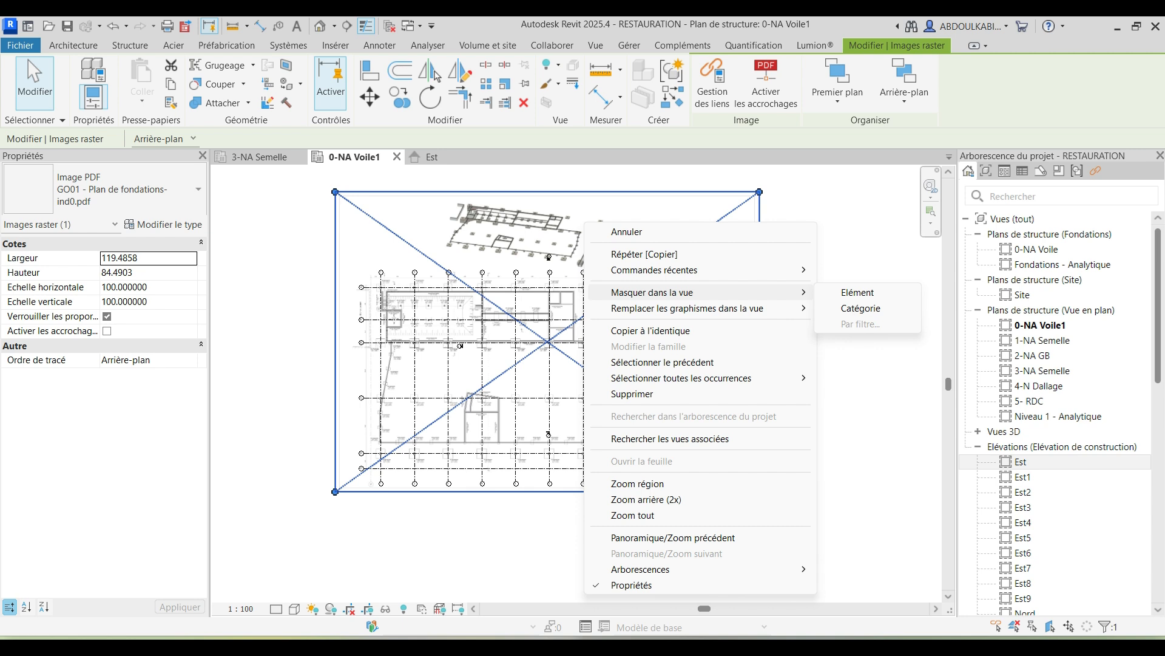
{"action": "left_click", "coordinate": [857, 292]}
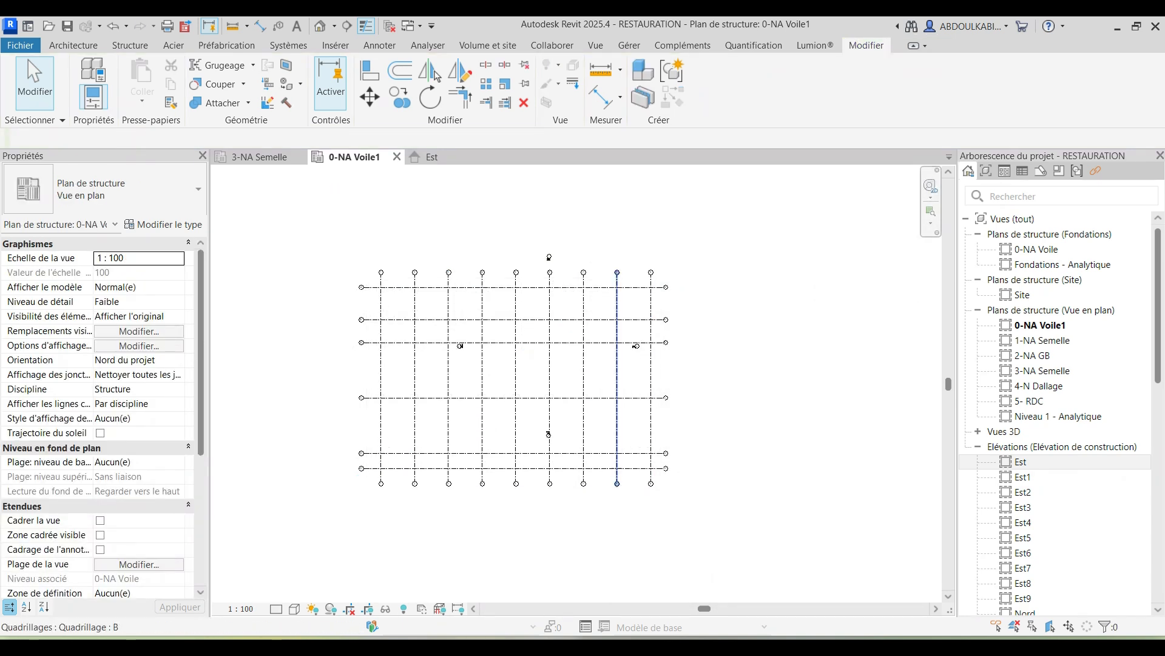
{"action": "scroll", "coordinate": [567, 364], "scroll_direction": "down", "scroll_amount": 3}
{"action": "scroll", "coordinate": [554, 361], "scroll_direction": "up", "scroll_amount": 2}
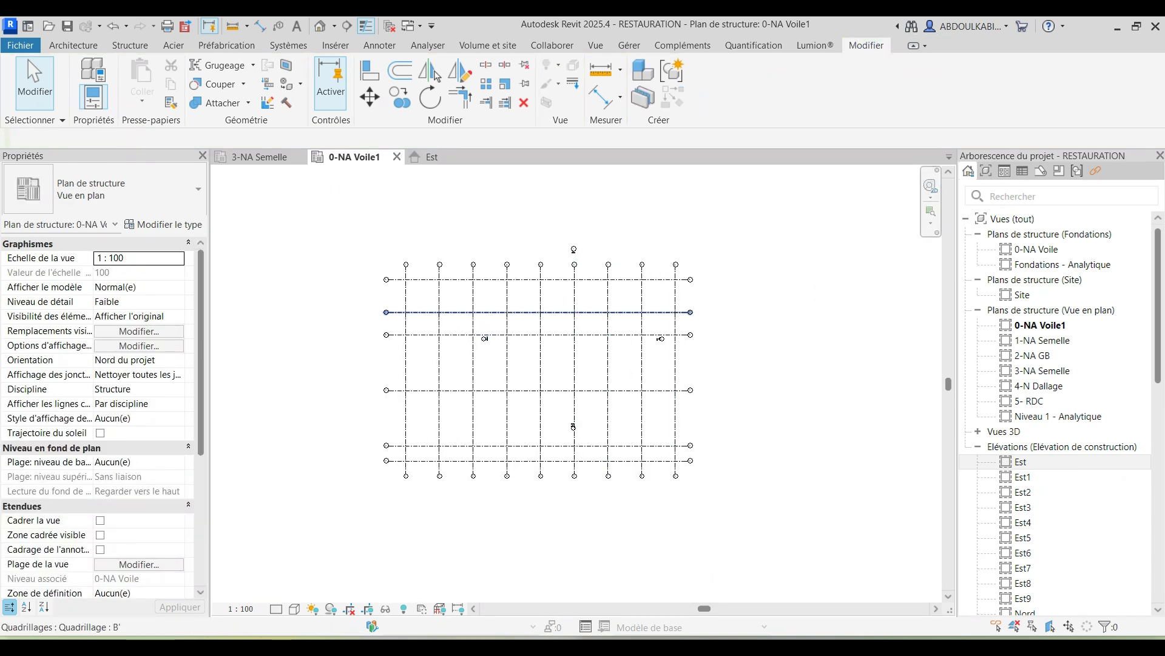
{"action": "scroll", "coordinate": [606, 404], "scroll_direction": "up", "scroll_amount": 2}
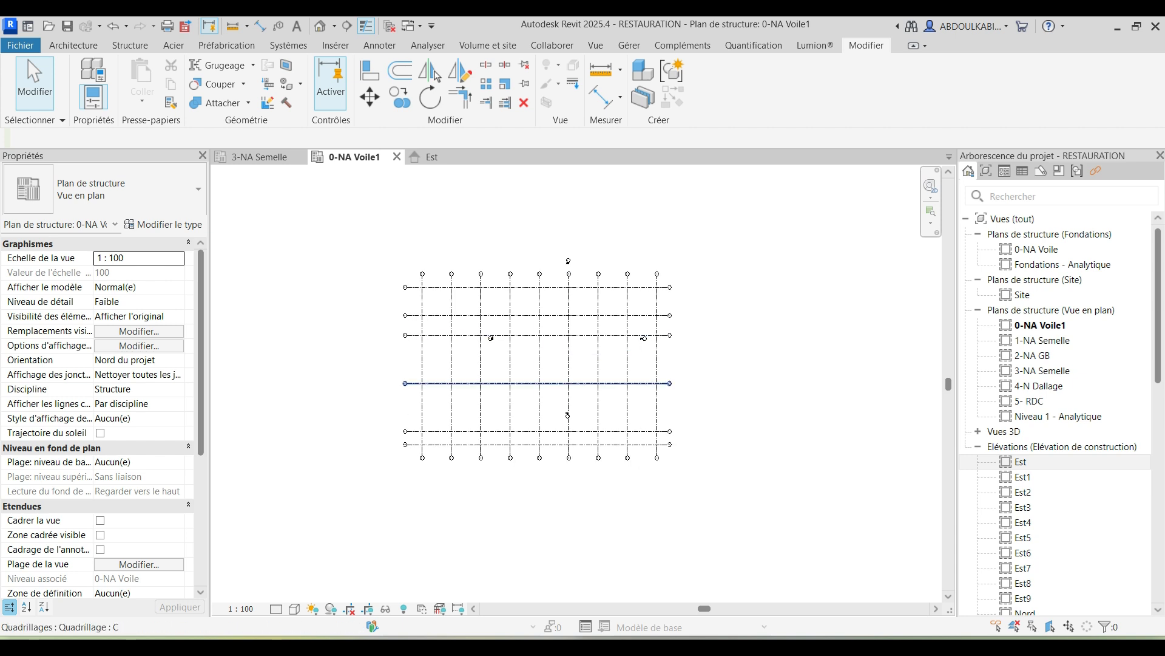
{"action": "scroll", "coordinate": [561, 334], "scroll_direction": "down", "scroll_amount": 1}
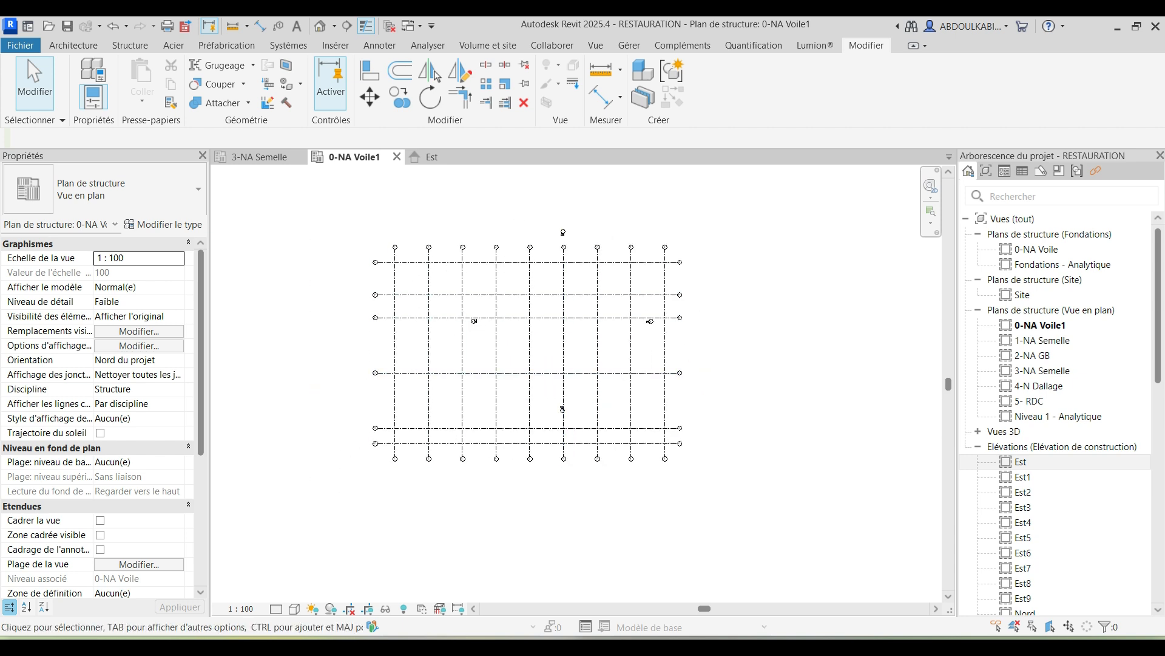
{"action": "scroll", "coordinate": [469, 343], "scroll_direction": "up", "scroll_amount": 1}
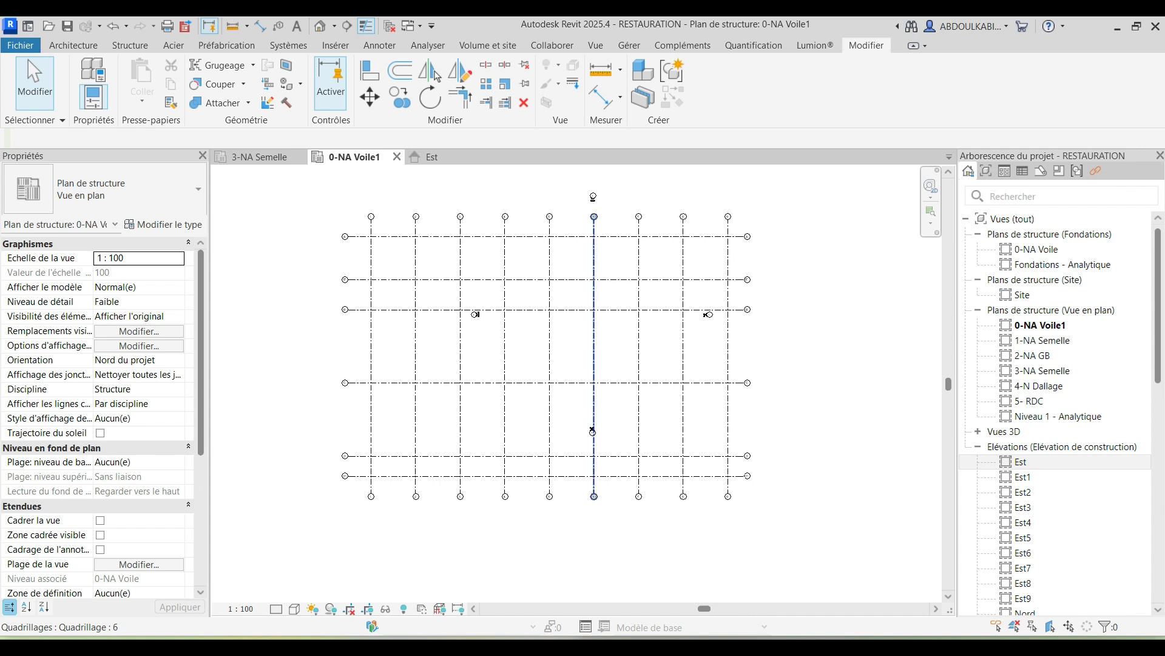
{"action": "scroll", "coordinate": [502, 329], "scroll_direction": "down", "scroll_amount": 1}
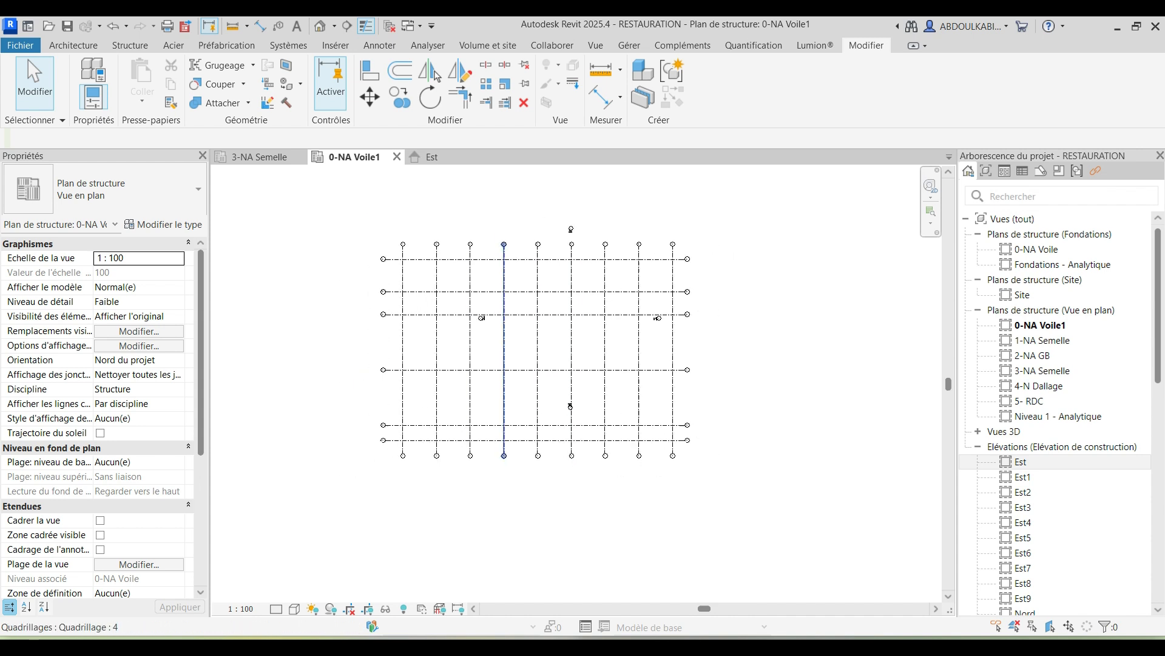
{"action": "left_click", "coordinate": [656, 318]}
{"action": "scroll", "coordinate": [670, 320], "scroll_direction": "up", "scroll_amount": 2}
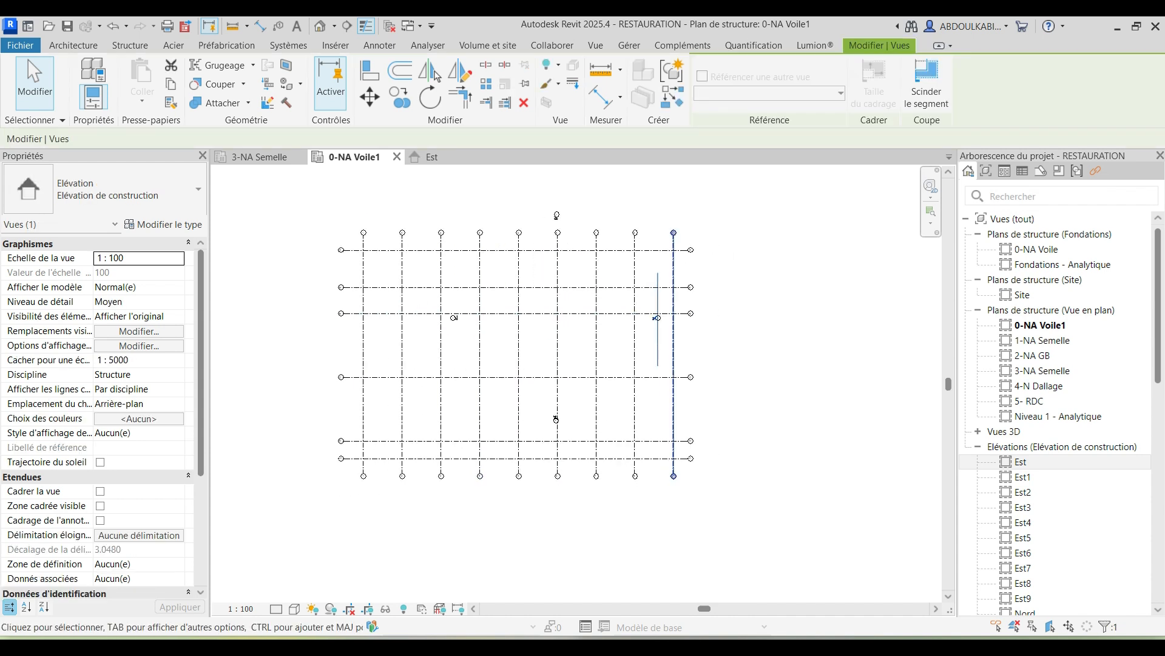
{"action": "double_click", "coordinate": [649, 316]}
{"action": "left_click", "coordinate": [649, 317]}
{"action": "scroll", "coordinate": [648, 317], "scroll_direction": "up", "scroll_amount": 3}
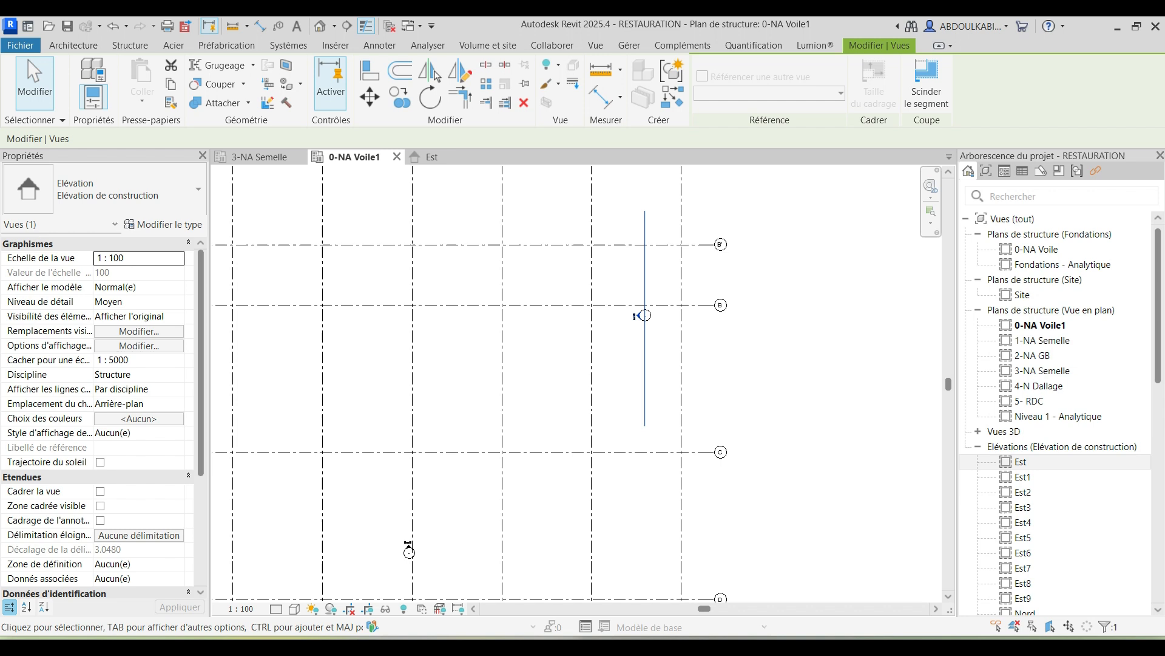
{"action": "key", "text": "Escape"}
{"action": "scroll", "coordinate": [631, 315], "scroll_direction": "down", "scroll_amount": 1}
{"action": "left_click", "coordinate": [634, 314]}
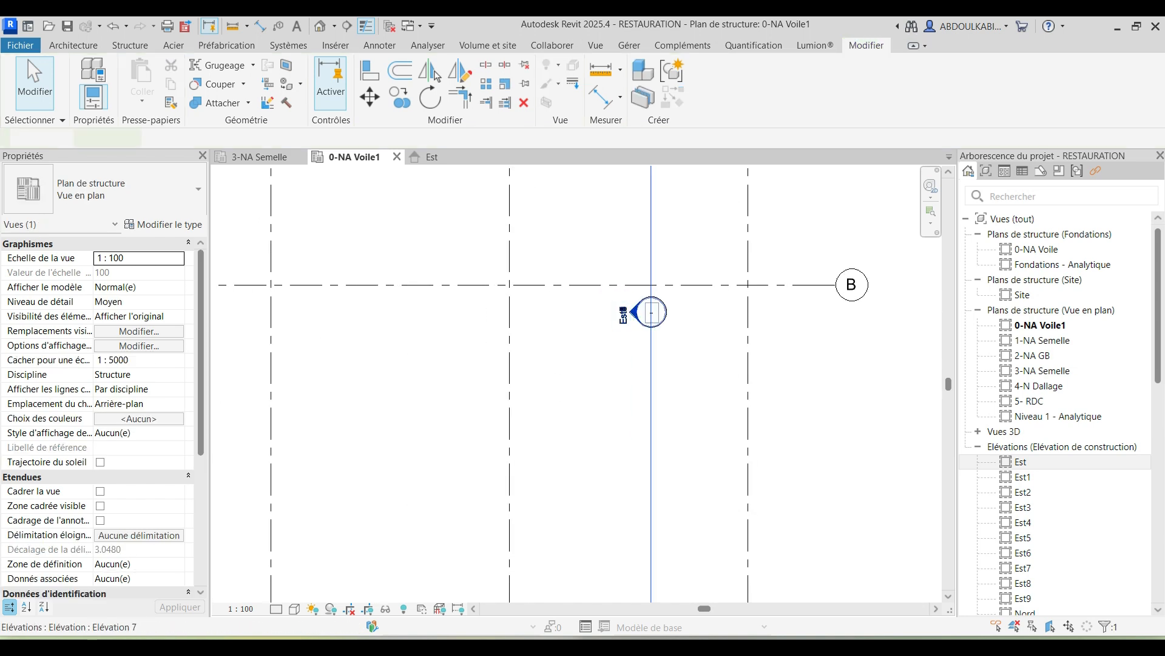
{"action": "scroll", "coordinate": [631, 315], "scroll_direction": "down", "scroll_amount": 1}
{"action": "scroll", "coordinate": [586, 342], "scroll_direction": "down", "scroll_amount": 2}
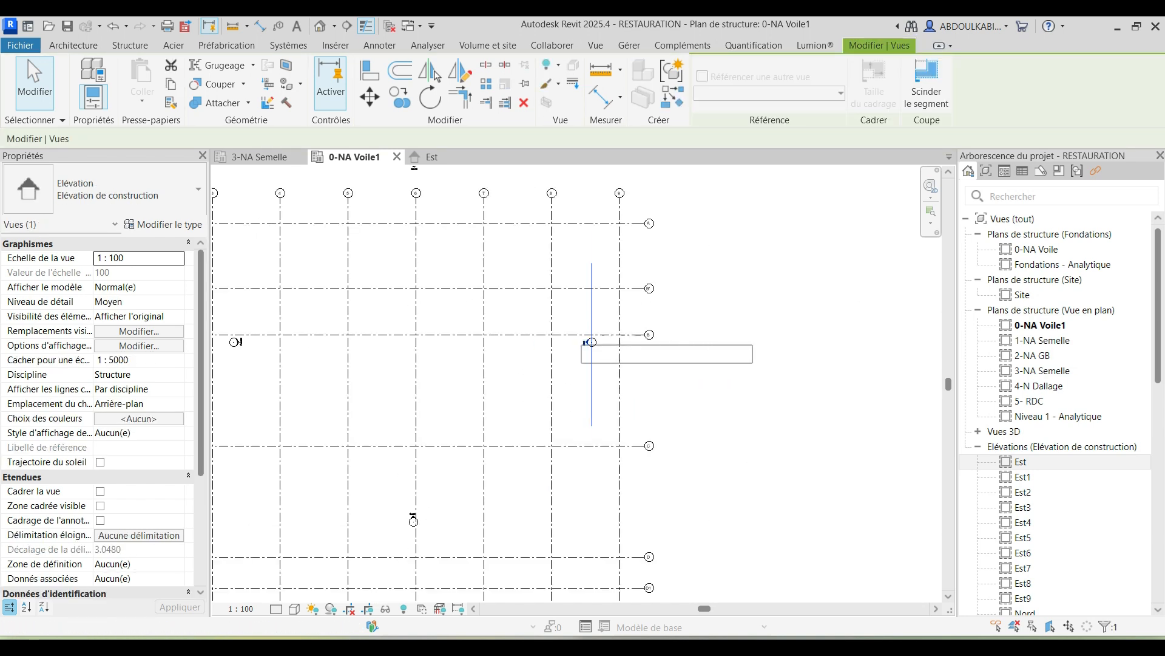
{"action": "key", "text": "Escape"}
{"action": "left_click", "coordinate": [586, 342]}
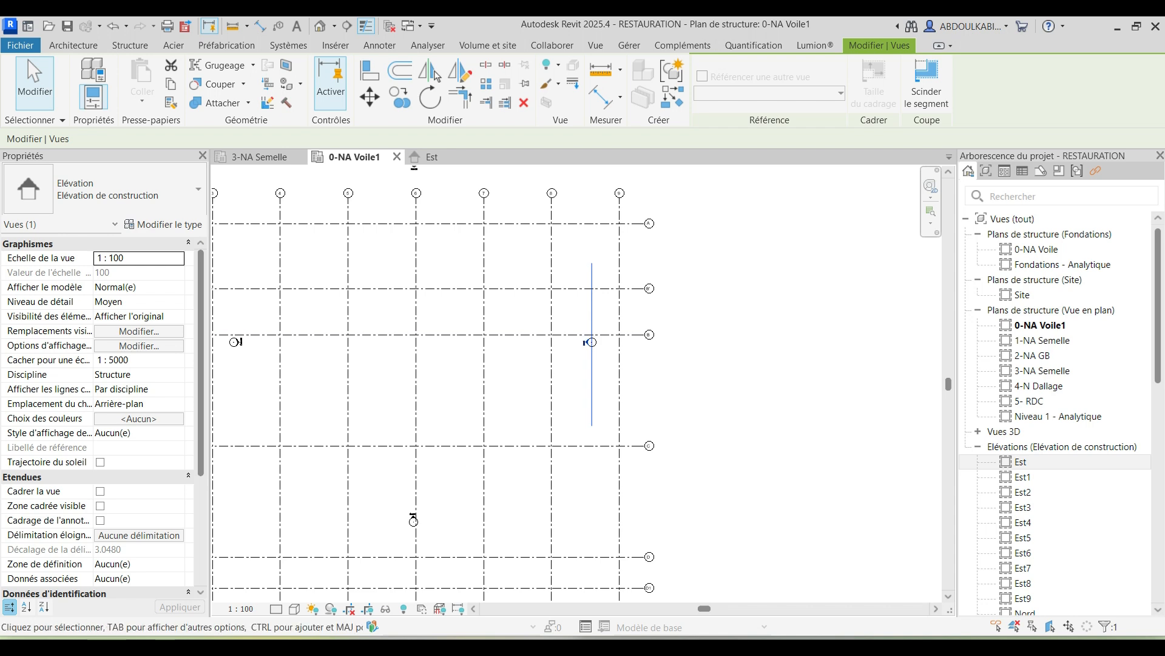
{"action": "key", "text": "Escape"}
Step: Move the whole Est elevation marker group horizontally out of the grid, to the east beyond grid line 9
{"action": "scroll", "coordinate": [592, 342], "scroll_direction": "up", "scroll_amount": 5}
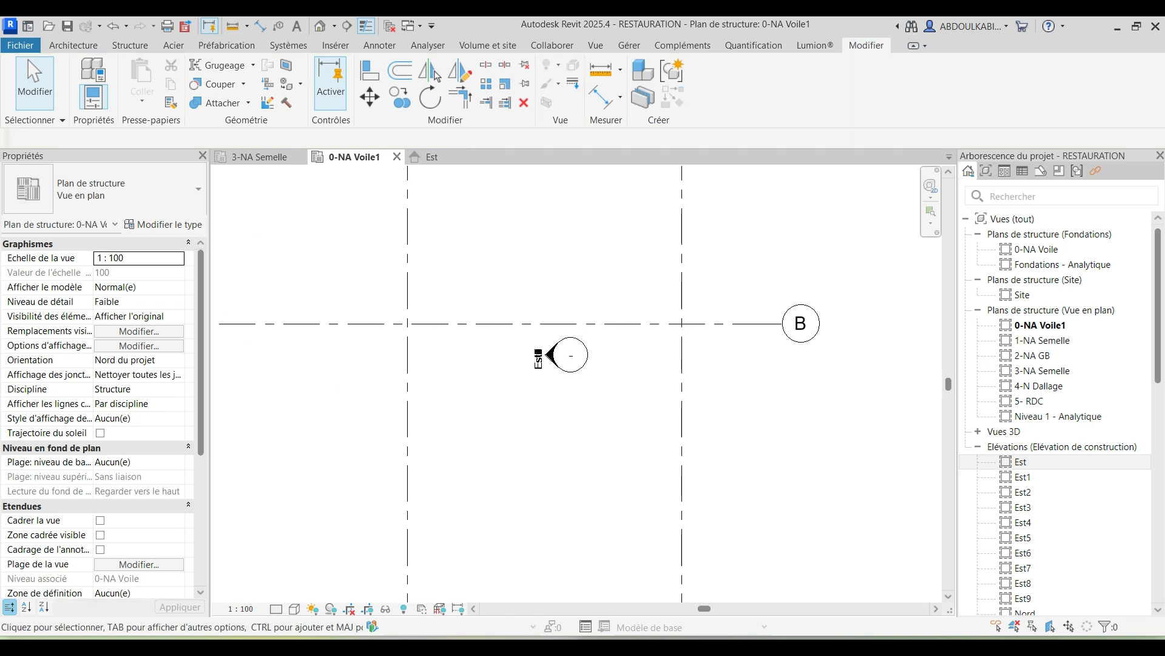
{"action": "left_click_drag", "start_coordinate": [499, 329], "coordinate": [497, 329]}
{"action": "scroll", "coordinate": [454, 420], "scroll_direction": "down", "scroll_amount": 2}
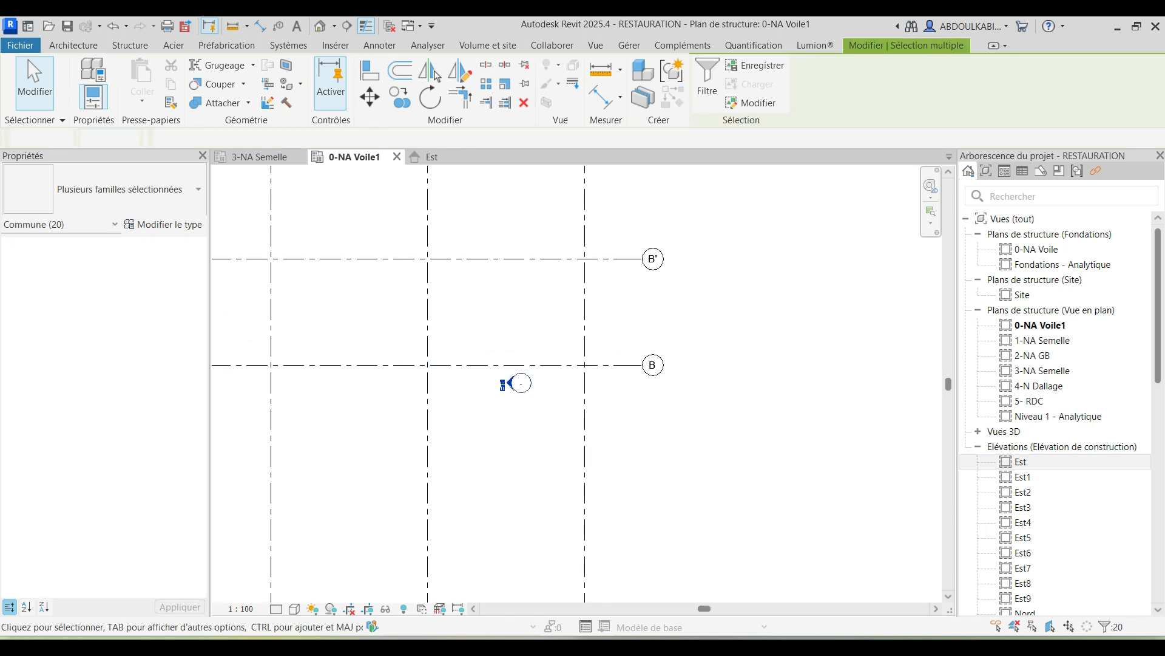
{"action": "left_click", "coordinate": [370, 97]}
{"action": "left_click", "coordinate": [521, 393]}
{"action": "scroll", "coordinate": [521, 393], "scroll_direction": "down", "scroll_amount": 3}
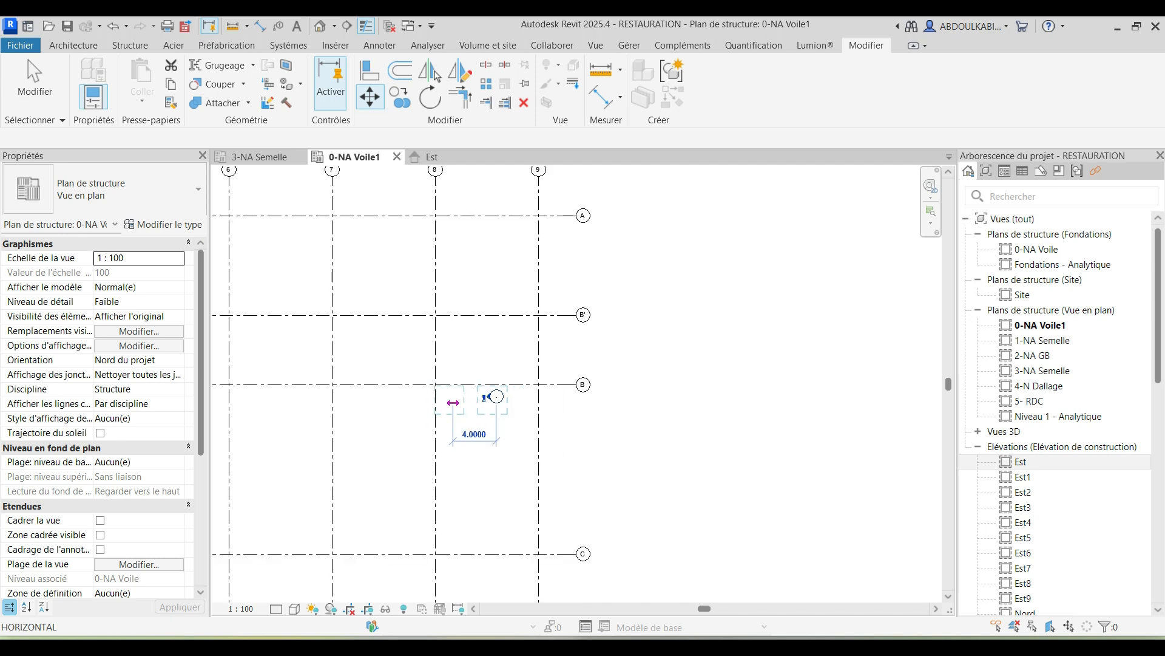
{"action": "left_click", "coordinate": [799, 400]}
{"action": "key", "text": "Escape"}
Step: Move the north elevation marker group straight up, farther away from the upper grid bubbles
{"action": "scroll", "coordinate": [718, 449], "scroll_direction": "down", "scroll_amount": 3}
{"action": "middle_click_drag", "start_coordinate": [718, 449], "coordinate": [823, 502]}
{"action": "scroll", "coordinate": [570, 355], "scroll_direction": "up", "scroll_amount": 2}
{"action": "left_click_drag", "start_coordinate": [570, 323], "coordinate": [675, 382]}
{"action": "left_click", "coordinate": [369, 97]}
{"action": "left_click", "coordinate": [624, 368]}
{"action": "left_click", "coordinate": [626, 228]}
Step: Move the Ouest elevation marker group horizontally out of the grid, to the west beyond grid line 1
{"action": "scroll", "coordinate": [655, 269], "scroll_direction": "down", "scroll_amount": 2}
{"action": "middle_click_drag", "start_coordinate": [602, 489], "coordinate": [684, 305]}
{"action": "scroll", "coordinate": [639, 305], "scroll_direction": "up", "scroll_amount": 2}
{"action": "scroll", "coordinate": [601, 182], "scroll_direction": "up", "scroll_amount": 3}
{"action": "mouse_move", "coordinate": [601, 182]}
{"action": "middle_mouse_down"}
{"action": "mouse_move", "coordinate": [619, 455]}
{"action": "mouse_move", "coordinate": [631, 470]}
{"action": "middle_mouse_up"}
{"action": "scroll", "coordinate": [610, 346], "scroll_direction": "up", "scroll_amount": 4}
{"action": "middle_click_drag", "start_coordinate": [686, 588], "coordinate": [649, 425]}
{"action": "scroll", "coordinate": [649, 425], "scroll_direction": "up", "scroll_amount": 2}
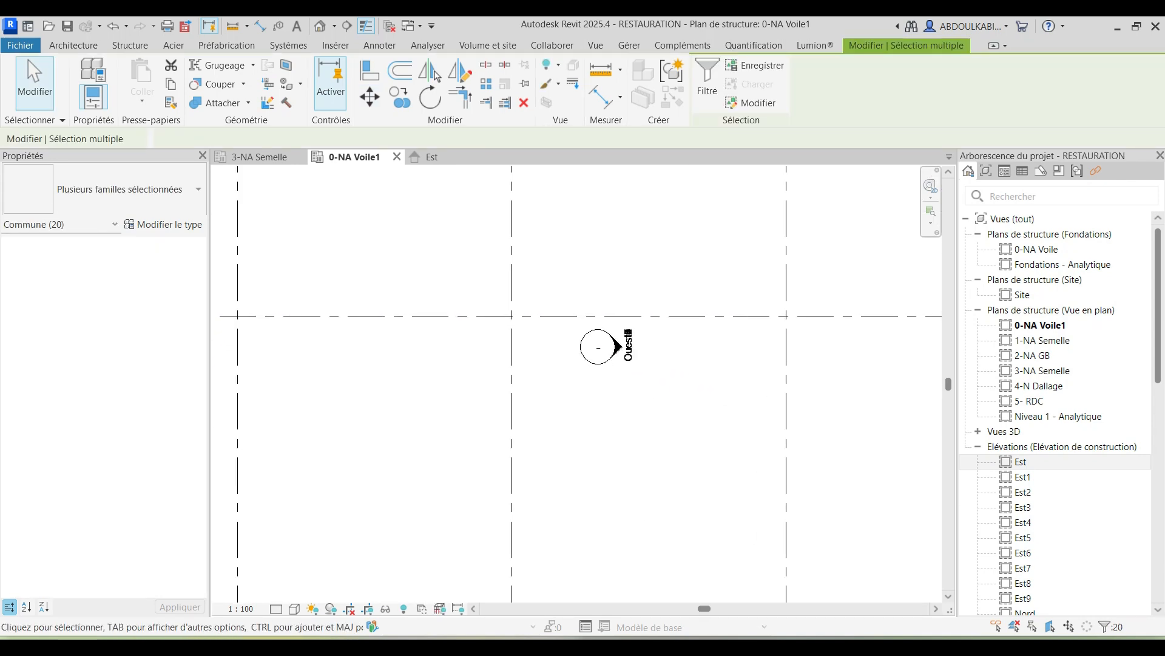
{"action": "key", "text": "Escape"}
{"action": "left_click", "coordinate": [814, 316]}
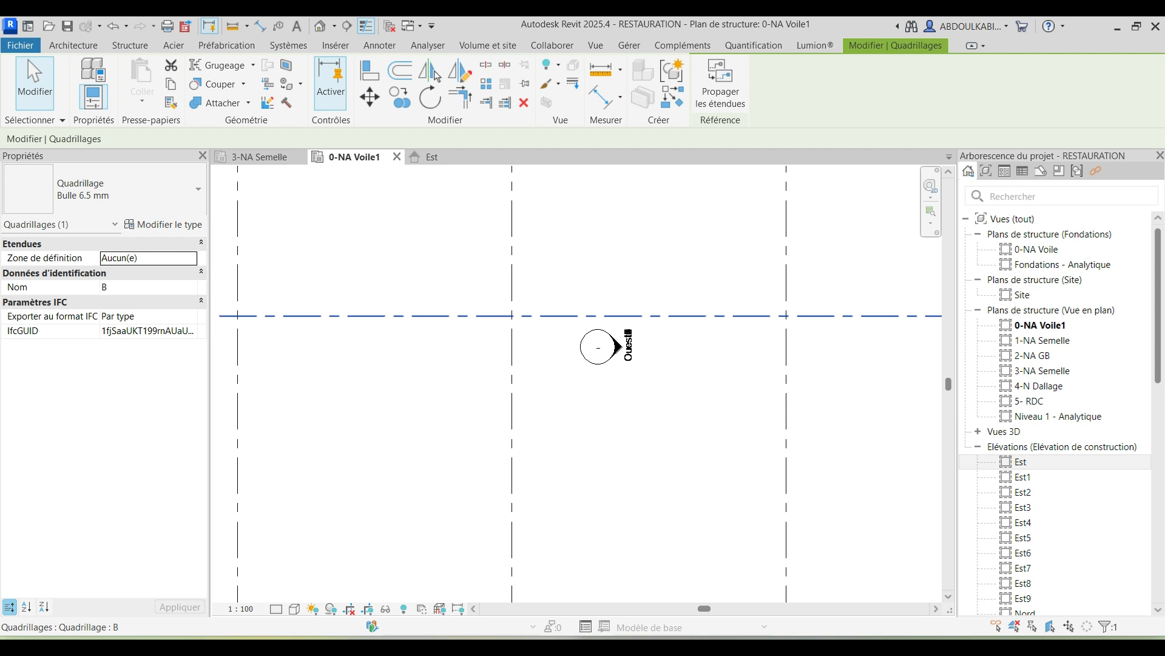
{"action": "key", "text": "Escape"}
{"action": "left_click", "coordinate": [615, 352]}
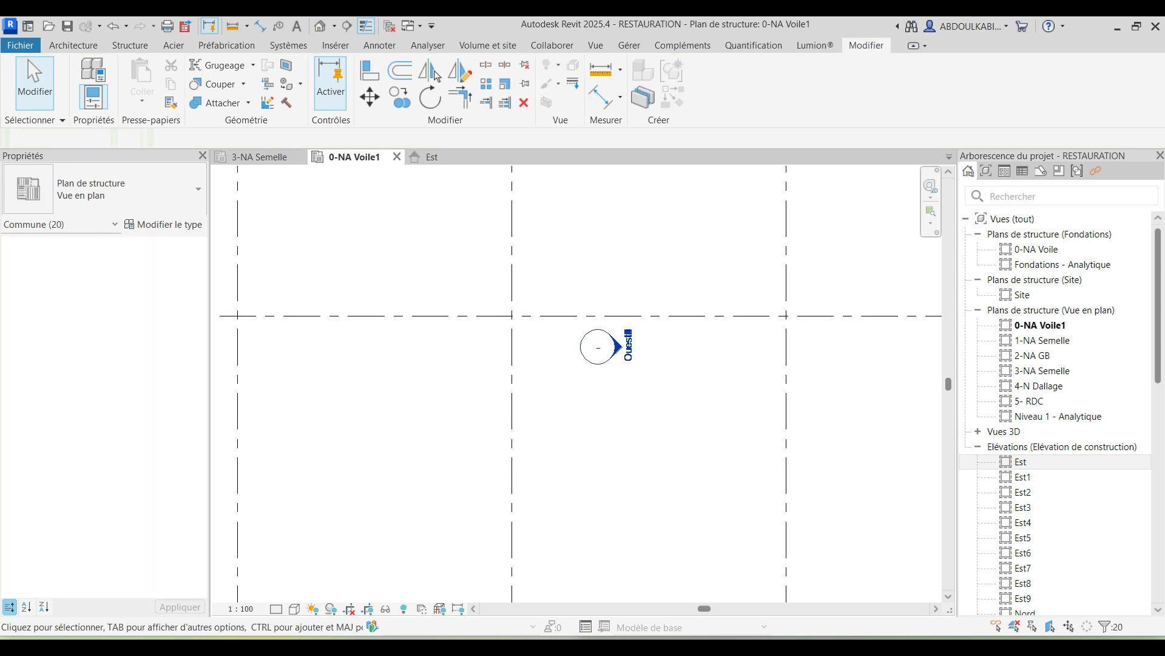
{"action": "key", "text": "m"}
{"action": "key", "text": "v"}
{"action": "left_click", "coordinate": [599, 346]}
{"action": "scroll", "coordinate": [733, 347], "scroll_direction": "down", "scroll_amount": 3}
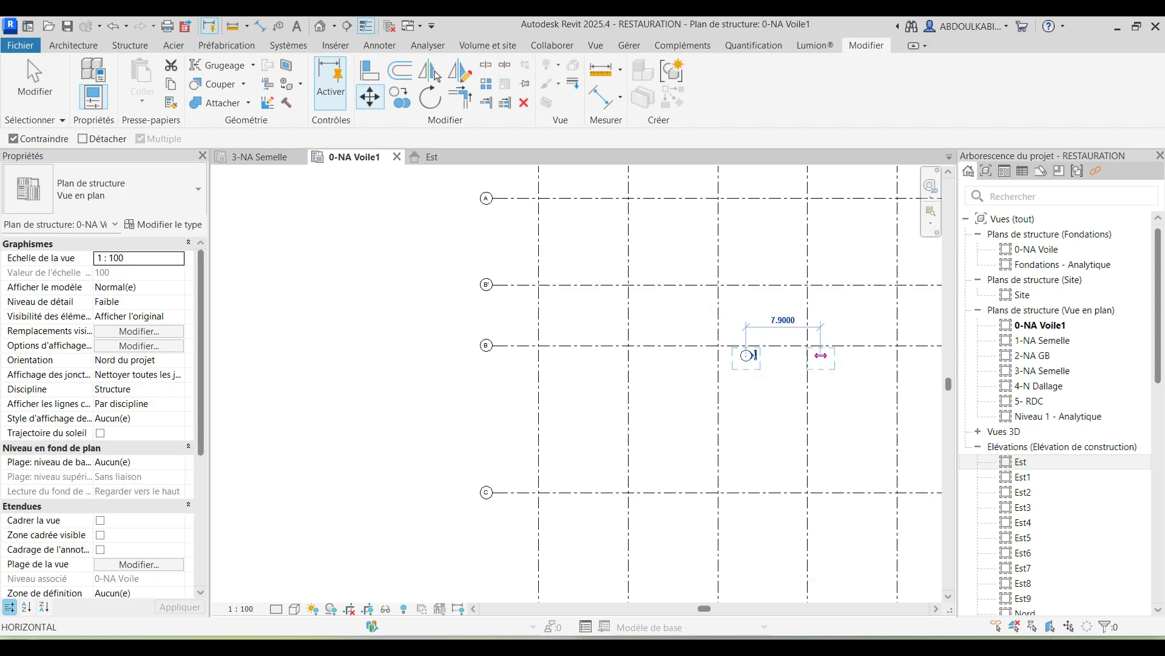
{"action": "left_click", "coordinate": [907, 489]}
{"action": "scroll", "coordinate": [632, 356], "scroll_direction": "up", "scroll_amount": 6}
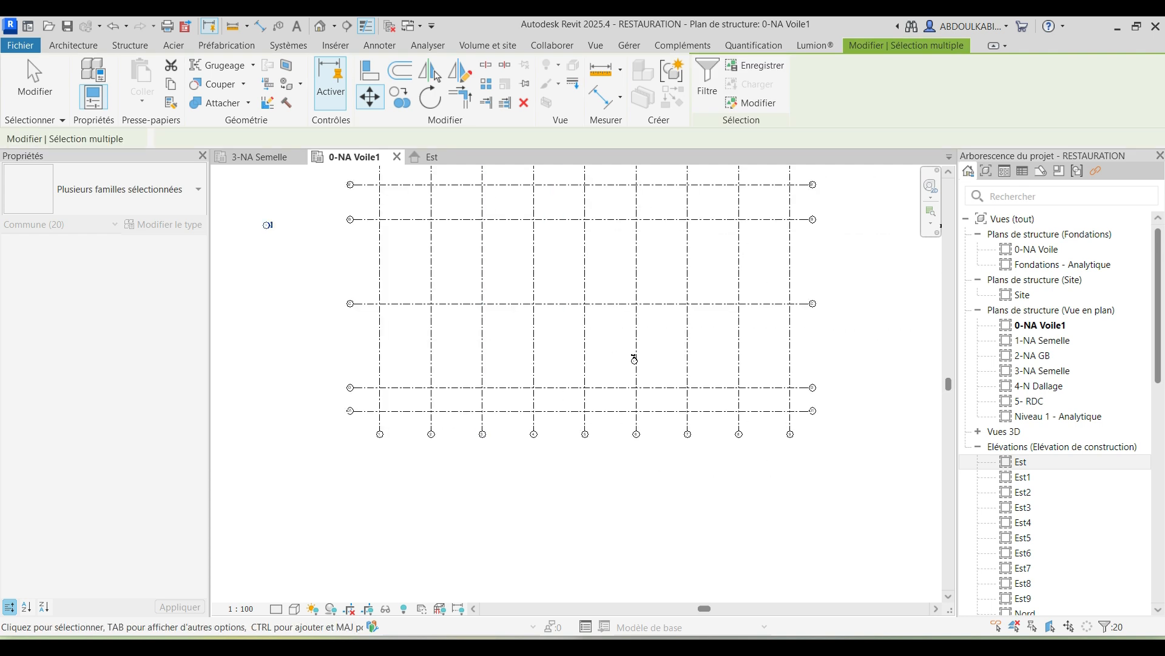
Step: Move the Sud elevation marker group straight down out of the grid, below the lower bubble of grid line 6
{"action": "key", "text": "Escape"}
{"action": "key", "text": "ctrl+Left"}
{"action": "scroll", "coordinate": [650, 385], "scroll_direction": "up", "scroll_amount": 2}
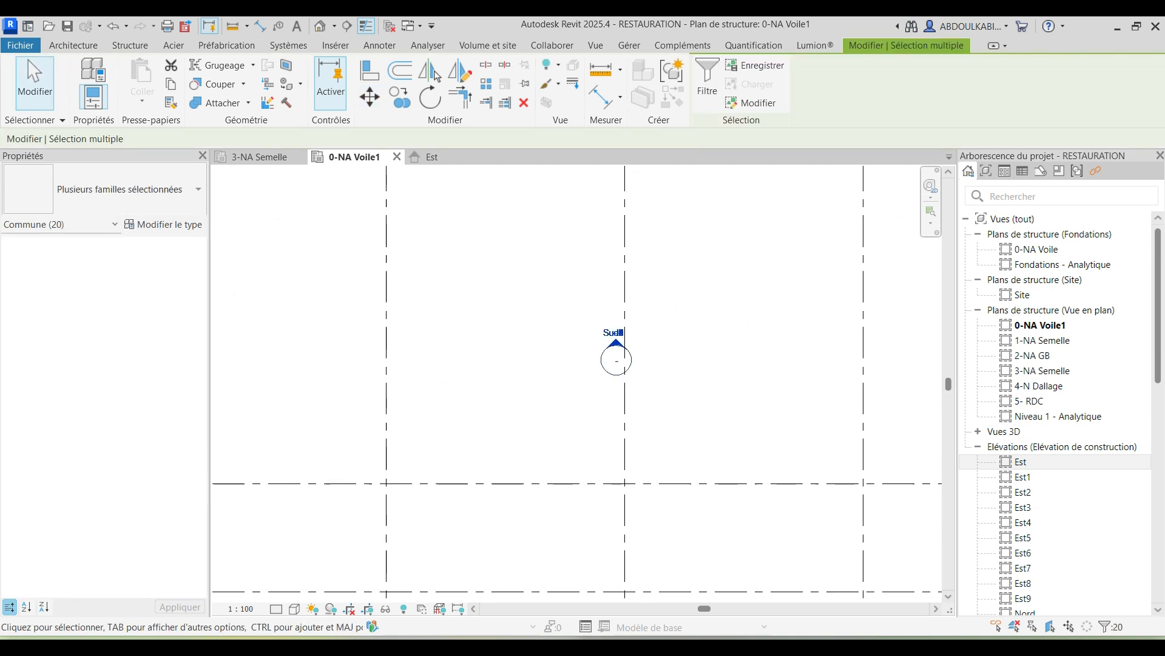
{"action": "left_click", "coordinate": [370, 96]}
{"action": "left_click", "coordinate": [616, 340]}
{"action": "scroll", "coordinate": [605, 317], "scroll_direction": "down", "scroll_amount": 4}
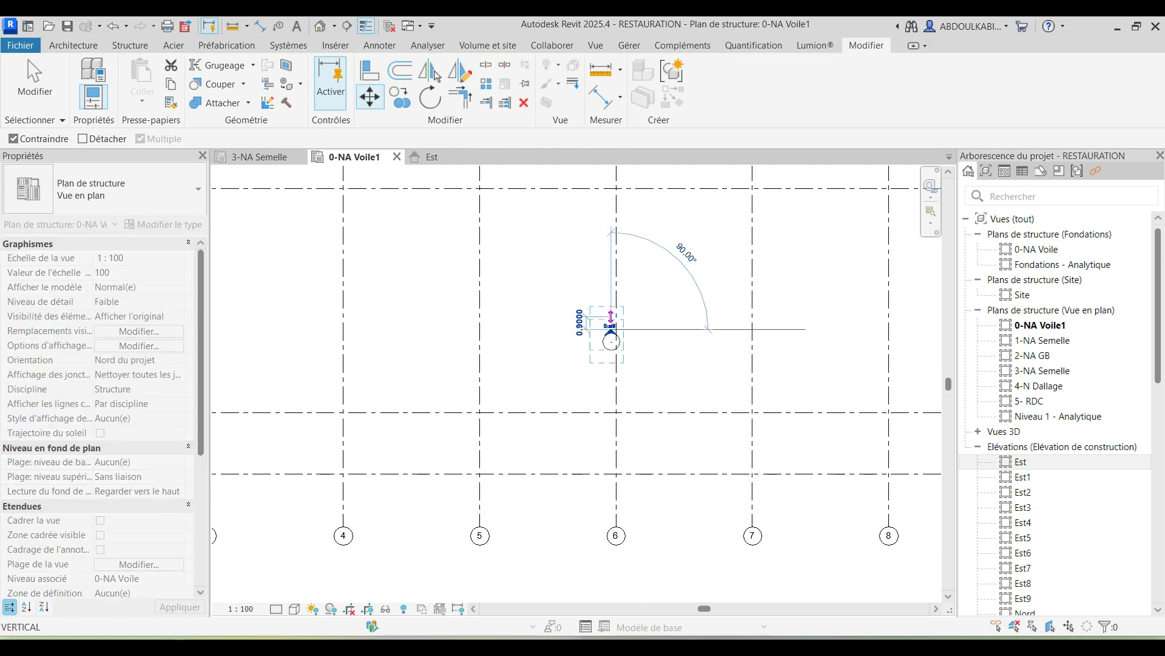
{"action": "left_click", "coordinate": [608, 472]}
Step: Reveal the hidden elements in the plan view and unhide the foundation plan image GO01 - Plan de fondations-ind0.pdf, returning to the normal display
{"action": "scroll", "coordinate": [607, 480], "scroll_direction": "down", "scroll_amount": 4}
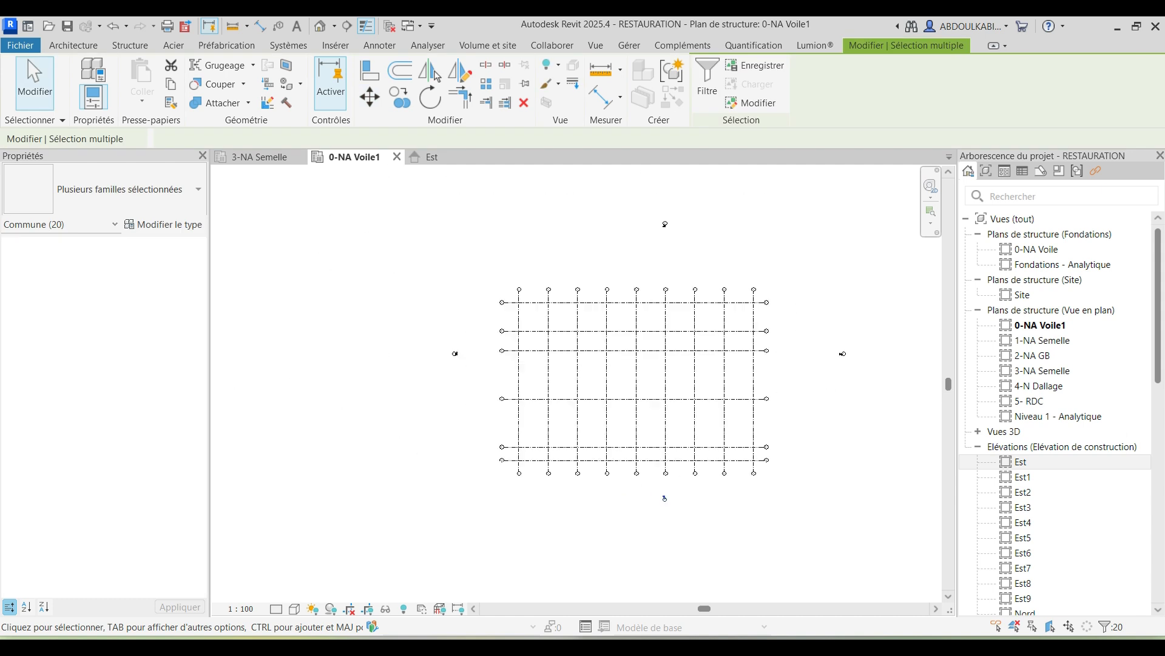
{"action": "scroll", "coordinate": [654, 419], "scroll_direction": "down", "scroll_amount": 2}
{"action": "middle_click_drag", "start_coordinate": [655, 413], "coordinate": [638, 405]}
{"action": "scroll", "coordinate": [652, 363], "scroll_direction": "up", "scroll_amount": 2}
{"action": "middle_click_drag", "start_coordinate": [652, 362], "coordinate": [615, 332]}
{"action": "scroll", "coordinate": [526, 273], "scroll_direction": "down", "scroll_amount": 1}
{"action": "scroll", "coordinate": [553, 357], "scroll_direction": "up", "scroll_amount": 2}
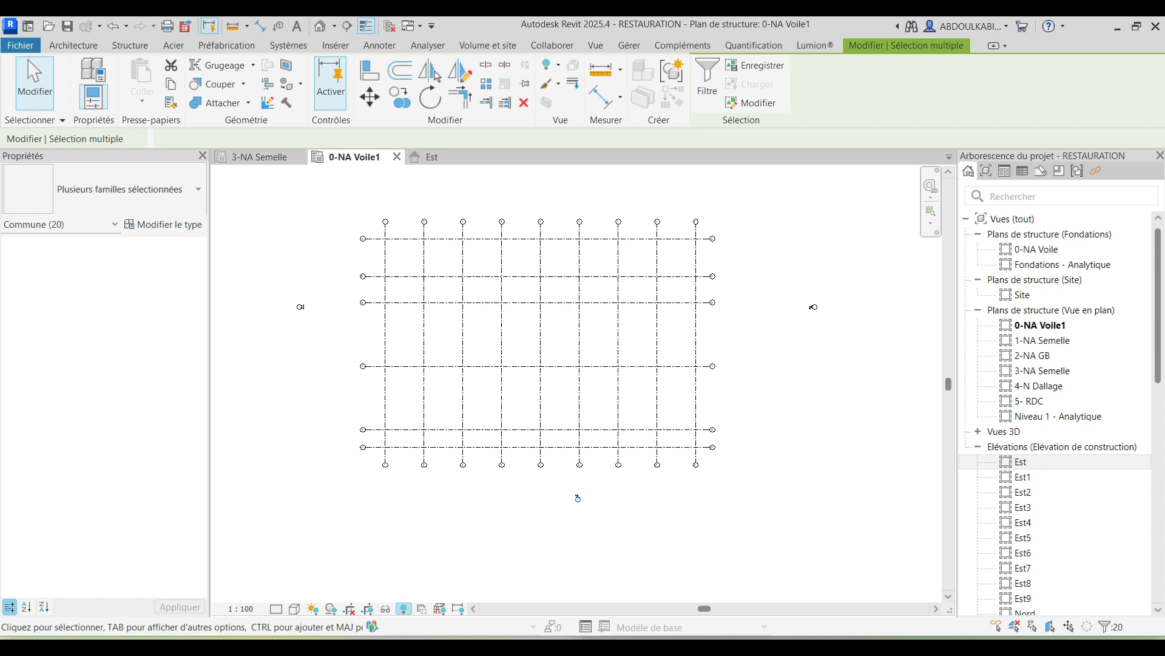
{"action": "left_click", "coordinate": [386, 608]}
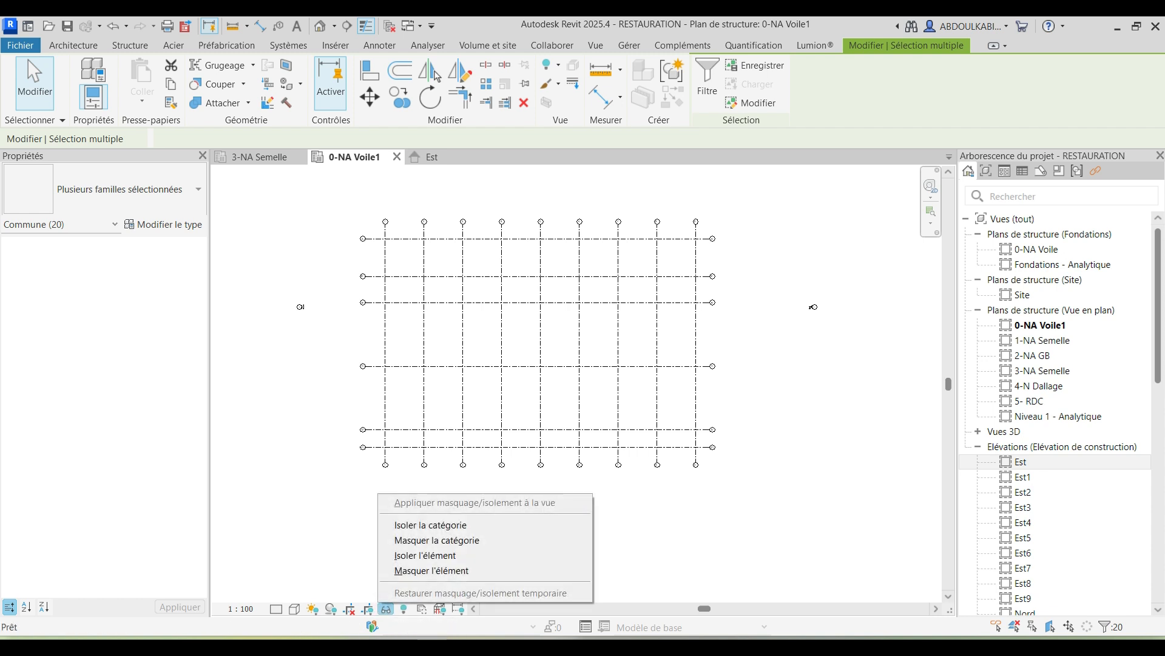
{"action": "key", "text": "Escape"}
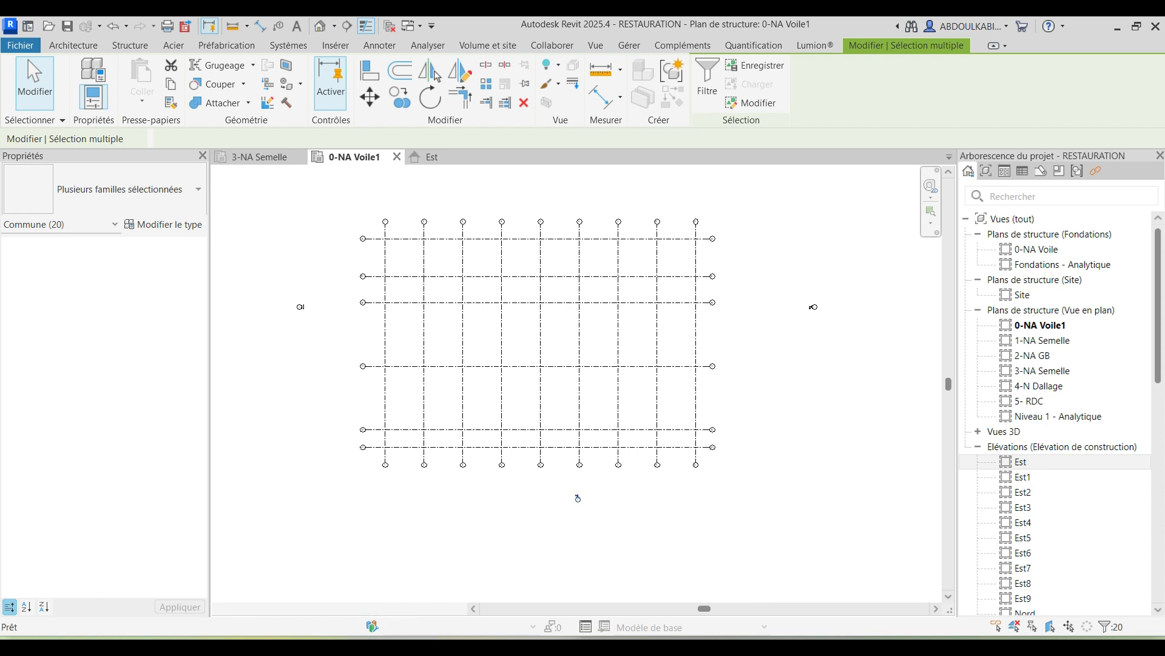
{"action": "left_click", "coordinate": [404, 608]}
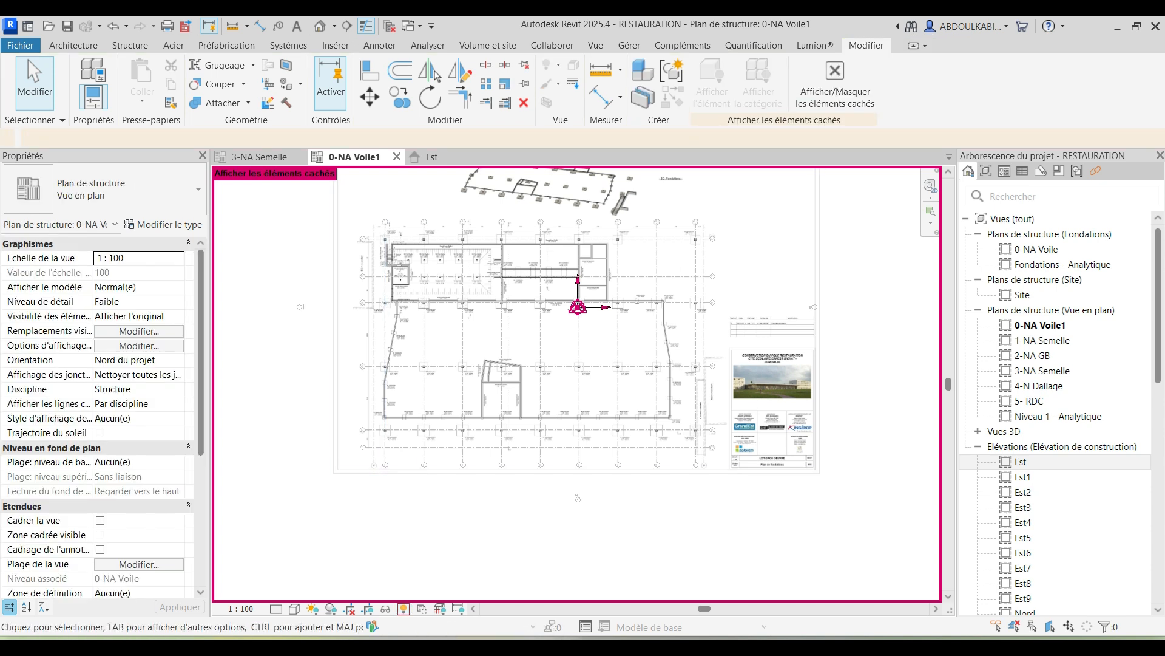
{"action": "scroll", "coordinate": [419, 473], "scroll_direction": "down", "scroll_amount": 1}
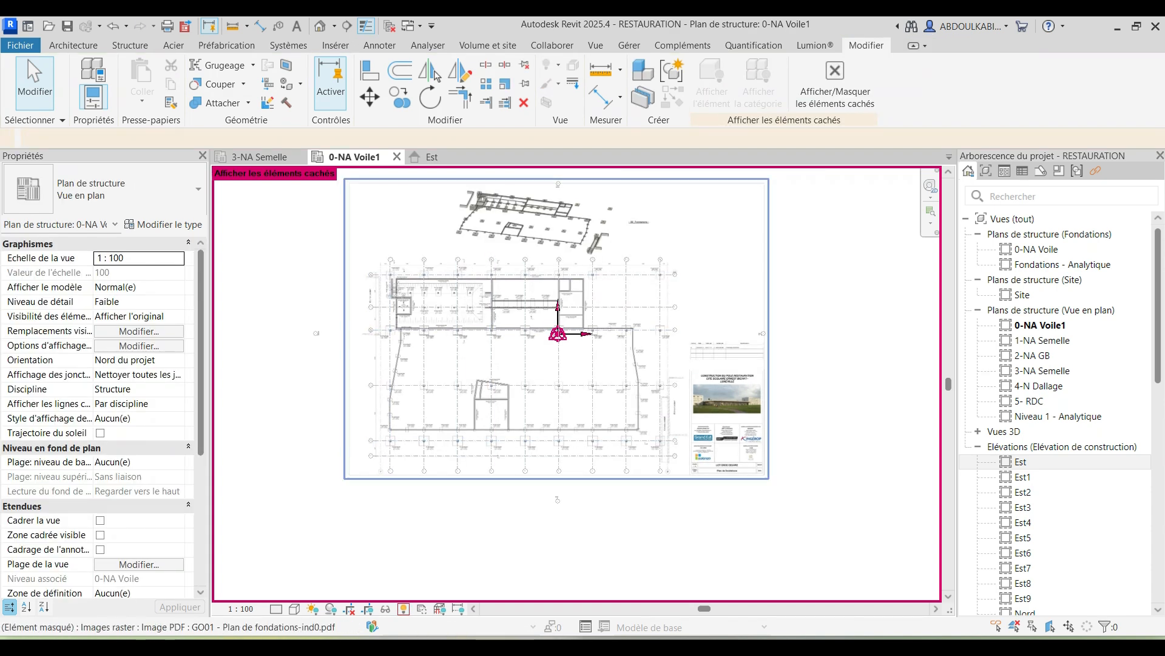
{"action": "left_click", "coordinate": [419, 479]}
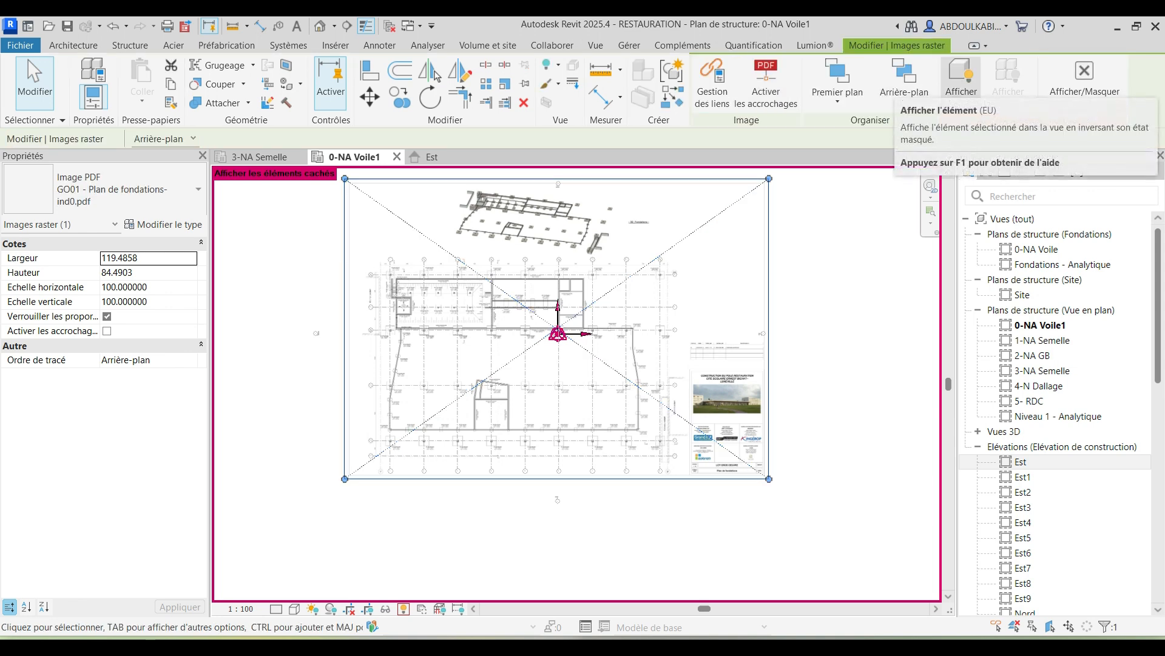
{"action": "left_click", "coordinate": [961, 79]}
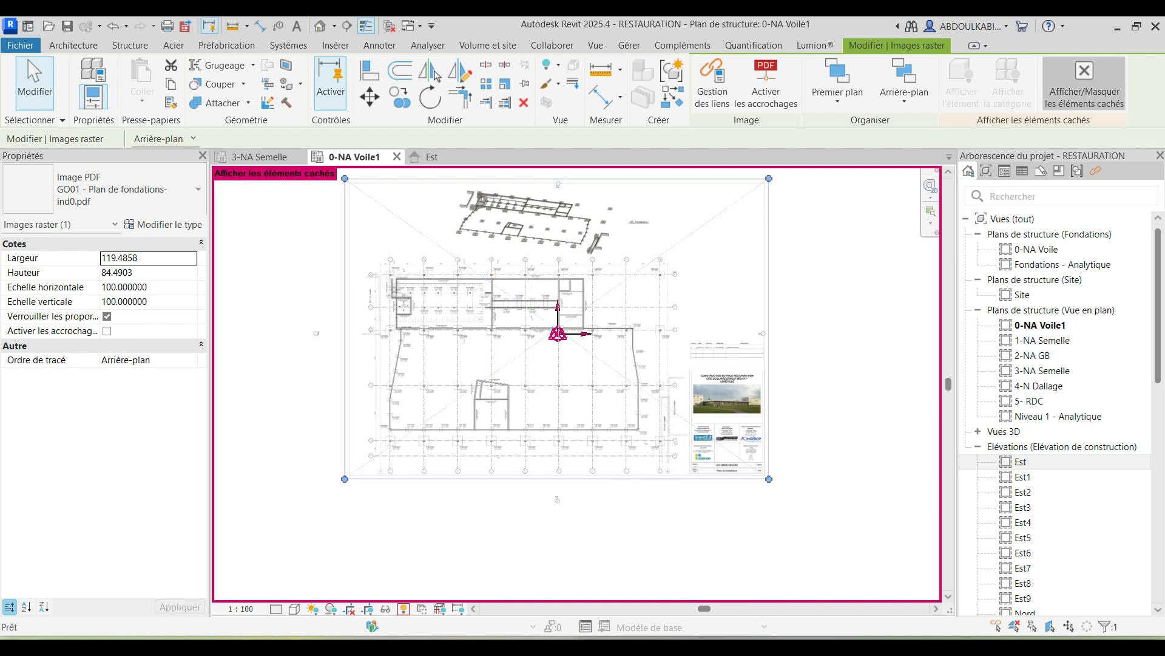
{"action": "left_click", "coordinate": [1084, 83]}
{"action": "scroll", "coordinate": [552, 419], "scroll_direction": "down", "scroll_amount": 4}
{"action": "left_click", "coordinate": [553, 454]}
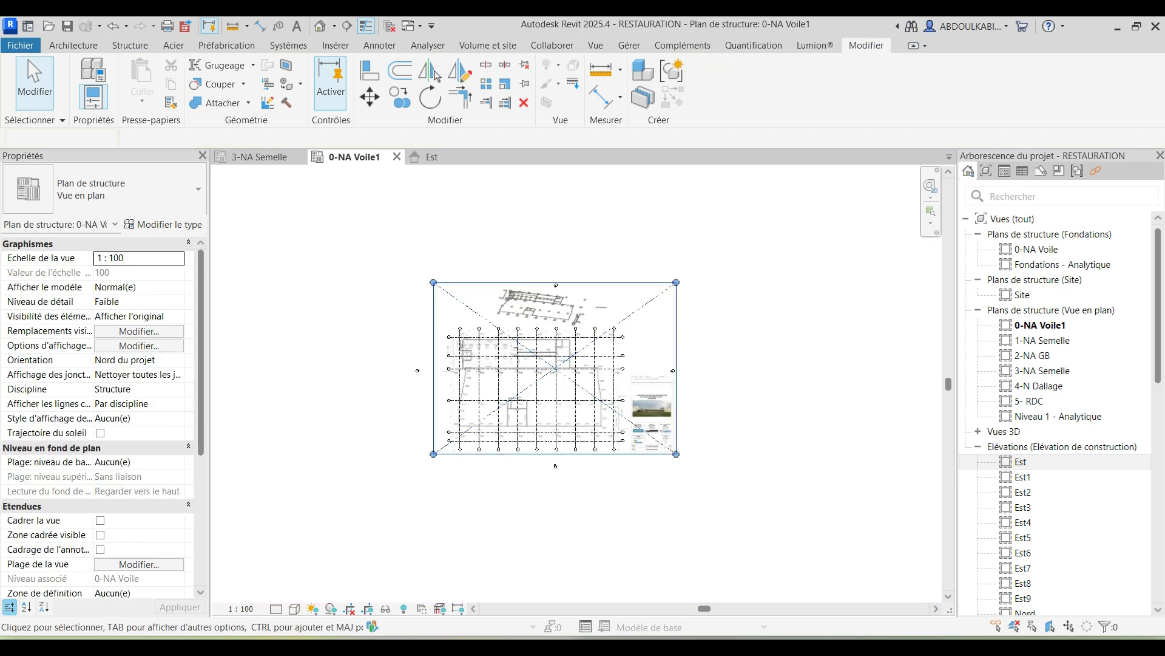
{"action": "scroll", "coordinate": [777, 330], "scroll_direction": "up", "scroll_amount": 2}
{"action": "left_click", "coordinate": [776, 330]}
Step: Examine the foundation plan across the grid, checking the isolated footings and strip footings against the grid lines
{"action": "middle_click_drag", "start_coordinate": [624, 388], "coordinate": [720, 361]}
{"action": "scroll", "coordinate": [387, 318], "scroll_direction": "up", "scroll_amount": 8}
{"action": "scroll", "coordinate": [374, 231], "scroll_direction": "up", "scroll_amount": 3}
{"action": "scroll", "coordinate": [340, 375], "scroll_direction": "down", "scroll_amount": 5}
{"action": "middle_click_drag", "start_coordinate": [380, 355], "coordinate": [396, 277]}
{"action": "scroll", "coordinate": [420, 289], "scroll_direction": "up", "scroll_amount": 3}
{"action": "scroll", "coordinate": [400, 277], "scroll_direction": "down", "scroll_amount": 8}
{"action": "scroll", "coordinate": [396, 276], "scroll_direction": "down", "scroll_amount": 2}
{"action": "scroll", "coordinate": [404, 279], "scroll_direction": "down", "scroll_amount": 2}
{"action": "middle_click_drag", "start_coordinate": [434, 478], "coordinate": [448, 399]}
{"action": "scroll", "coordinate": [452, 402], "scroll_direction": "up", "scroll_amount": 9}
{"action": "scroll", "coordinate": [300, 427], "scroll_direction": "up", "scroll_amount": 3}
{"action": "scroll", "coordinate": [296, 434], "scroll_direction": "down", "scroll_amount": 9}
{"action": "middle_click_drag", "start_coordinate": [297, 436], "coordinate": [209, 452]}
{"action": "middle_click_drag", "start_coordinate": [559, 335], "coordinate": [541, 432]}
{"action": "scroll", "coordinate": [541, 434], "scroll_direction": "down", "scroll_amount": 2}
{"action": "scroll", "coordinate": [376, 526], "scroll_direction": "up", "scroll_amount": 5}
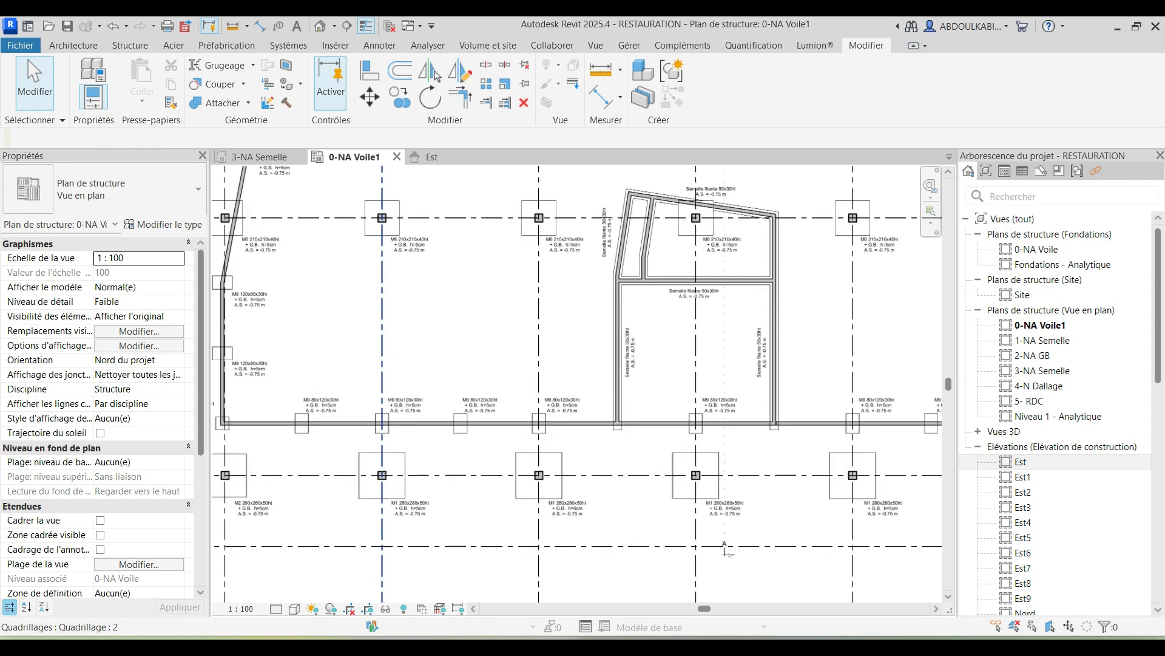
{"action": "scroll", "coordinate": [724, 546], "scroll_direction": "up", "scroll_amount": 2}
{"action": "middle_click_drag", "start_coordinate": [724, 546], "coordinate": [888, 564]}
{"action": "scroll", "coordinate": [888, 570], "scroll_direction": "down", "scroll_amount": 3}
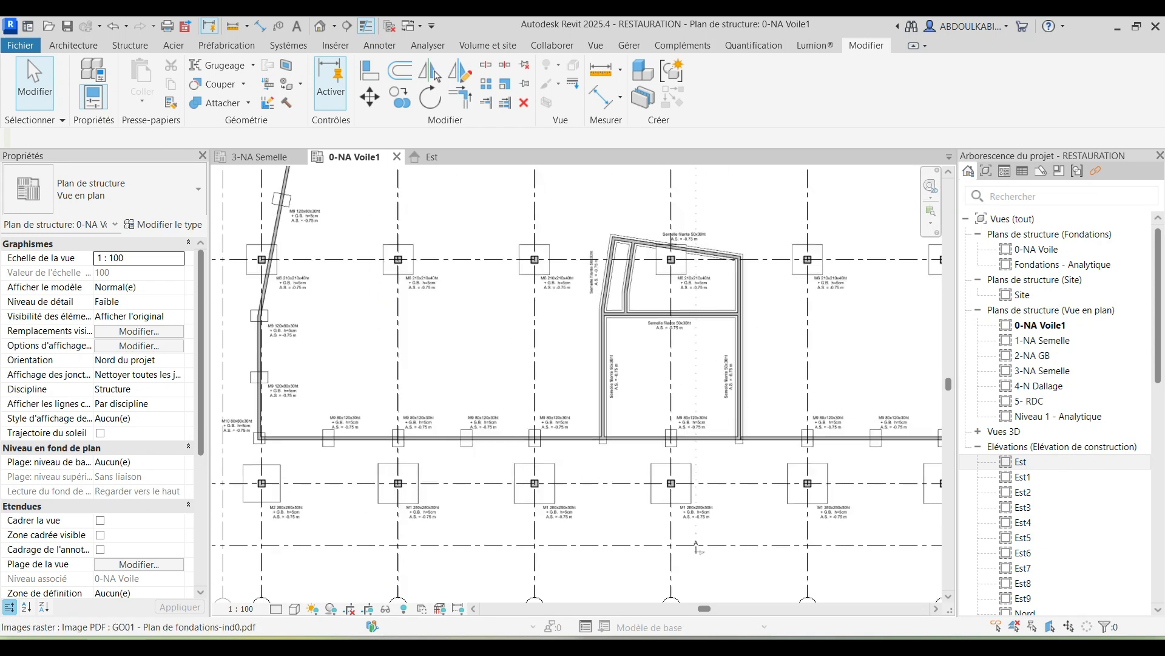
{"action": "scroll", "coordinate": [526, 212], "scroll_direction": "up", "scroll_amount": 4}
{"action": "scroll", "coordinate": [476, 351], "scroll_direction": "down", "scroll_amount": 4}
{"action": "middle_click_drag", "start_coordinate": [476, 352], "coordinate": [543, 360]}
Step: Read the strip footing and slab notes around the small square room on grid line B', beside the stair
{"action": "scroll", "coordinate": [576, 359], "scroll_direction": "up", "scroll_amount": 3}
{"action": "middle_click_drag", "start_coordinate": [340, 398], "coordinate": [399, 375]}
{"action": "scroll", "coordinate": [445, 383], "scroll_direction": "up", "scroll_amount": 3}
{"action": "scroll", "coordinate": [443, 382], "scroll_direction": "down", "scroll_amount": 3}
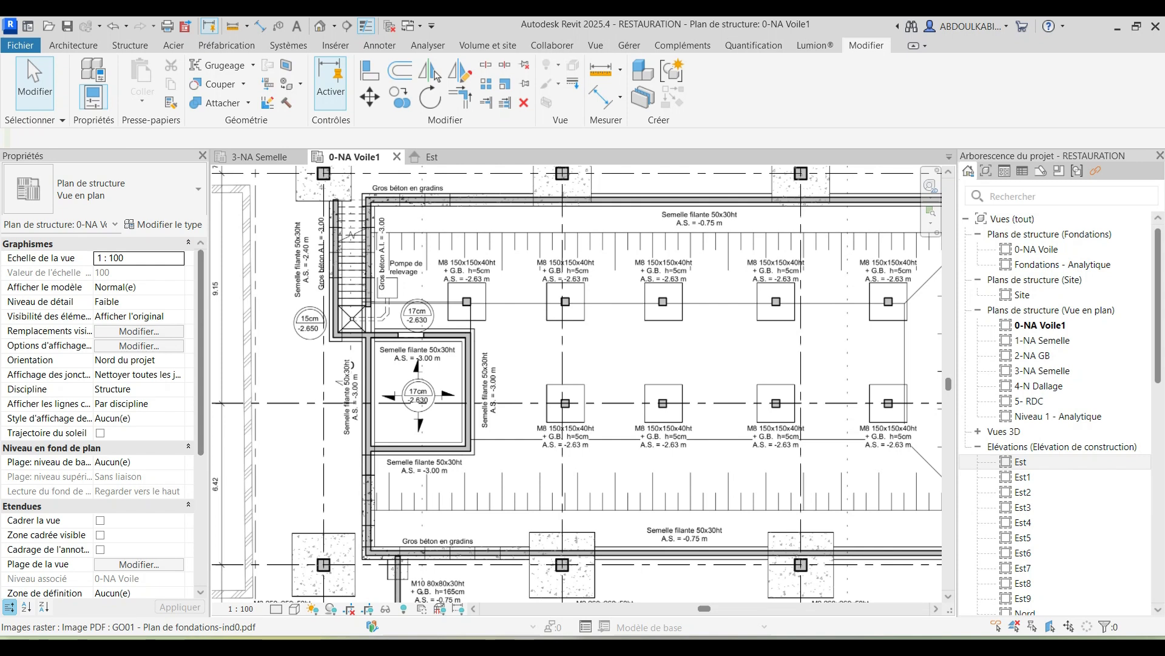
{"action": "scroll", "coordinate": [407, 355], "scroll_direction": "down", "scroll_amount": 2}
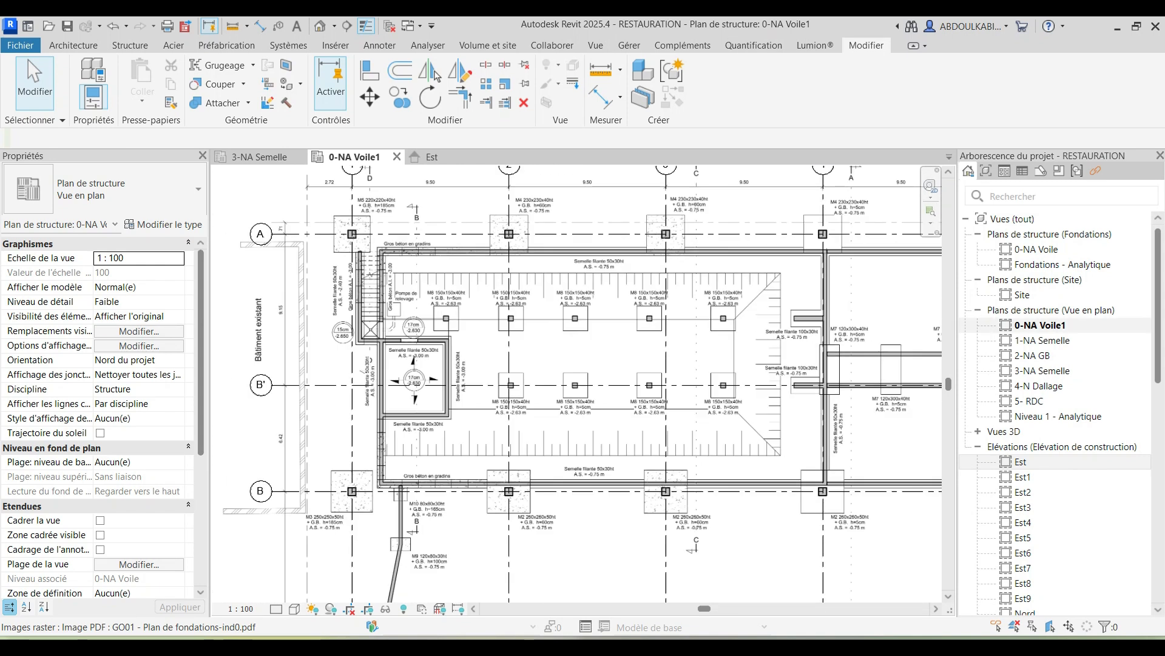
{"action": "scroll", "coordinate": [403, 388], "scroll_direction": "up", "scroll_amount": 5}
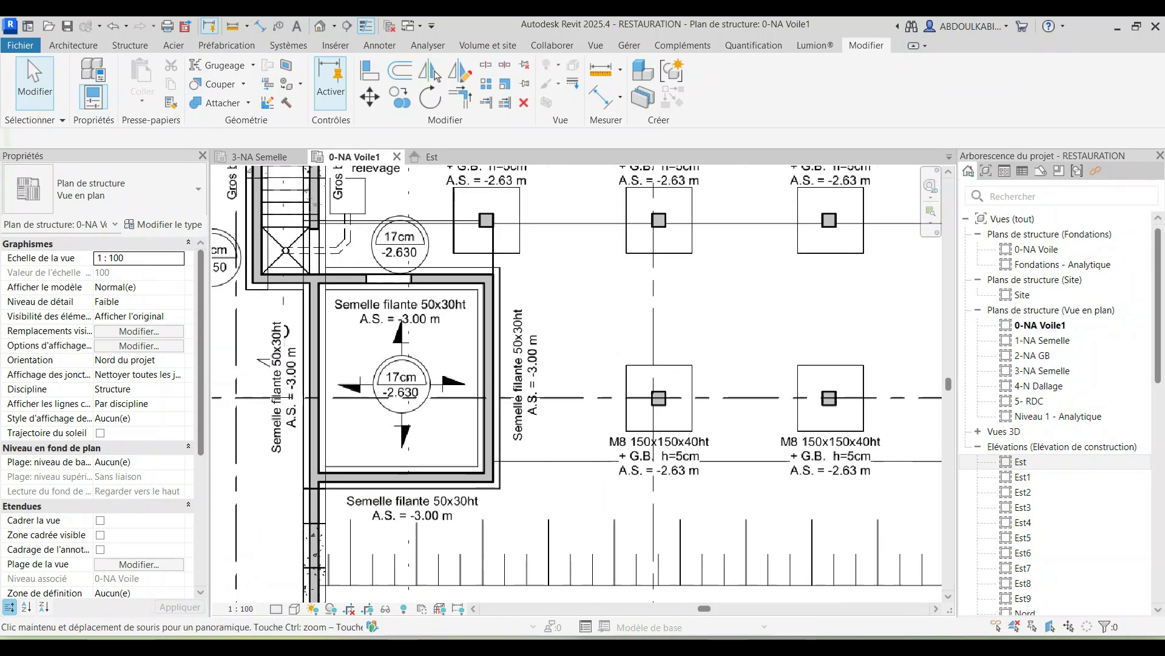
{"action": "scroll", "coordinate": [403, 302], "scroll_direction": "up", "scroll_amount": 1}
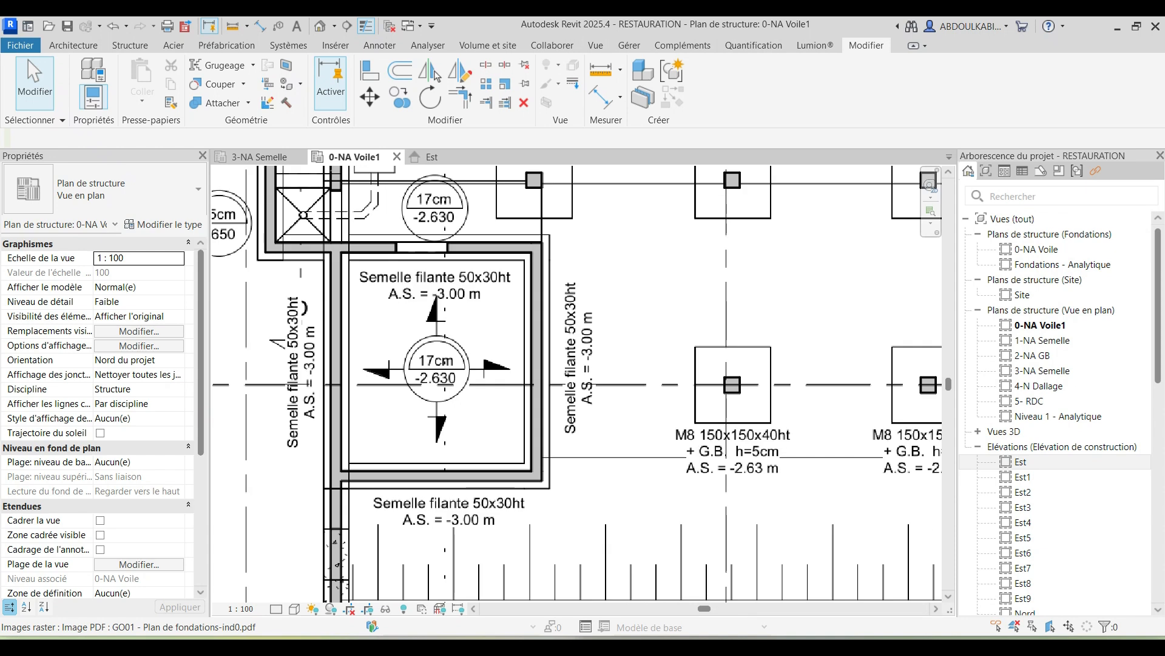
{"action": "scroll", "coordinate": [420, 318], "scroll_direction": "down", "scroll_amount": 2}
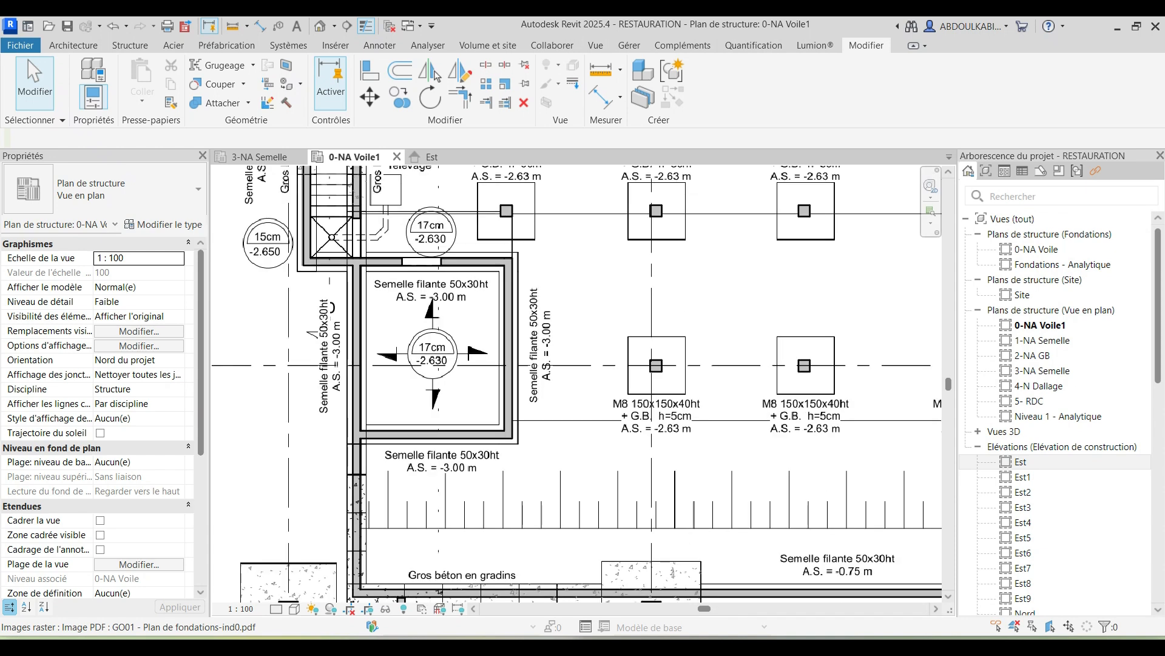
{"action": "scroll", "coordinate": [388, 291], "scroll_direction": "down", "scroll_amount": 3}
{"action": "scroll", "coordinate": [381, 279], "scroll_direction": "up", "scroll_amount": 4}
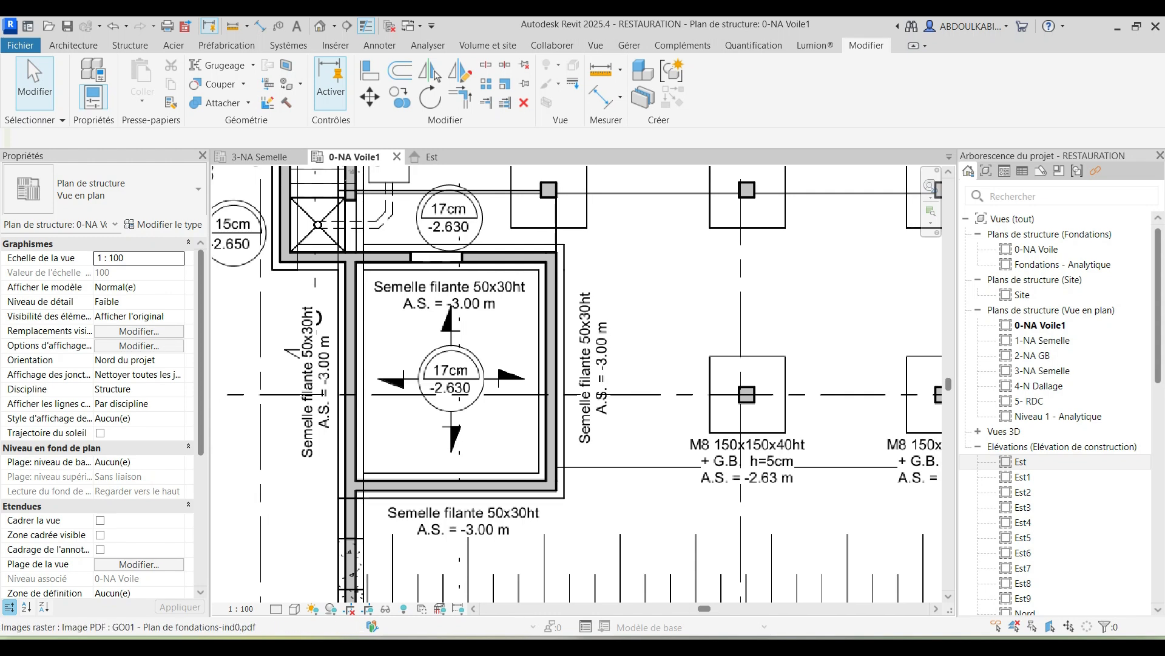
{"action": "scroll", "coordinate": [449, 328], "scroll_direction": "down", "scroll_amount": 5}
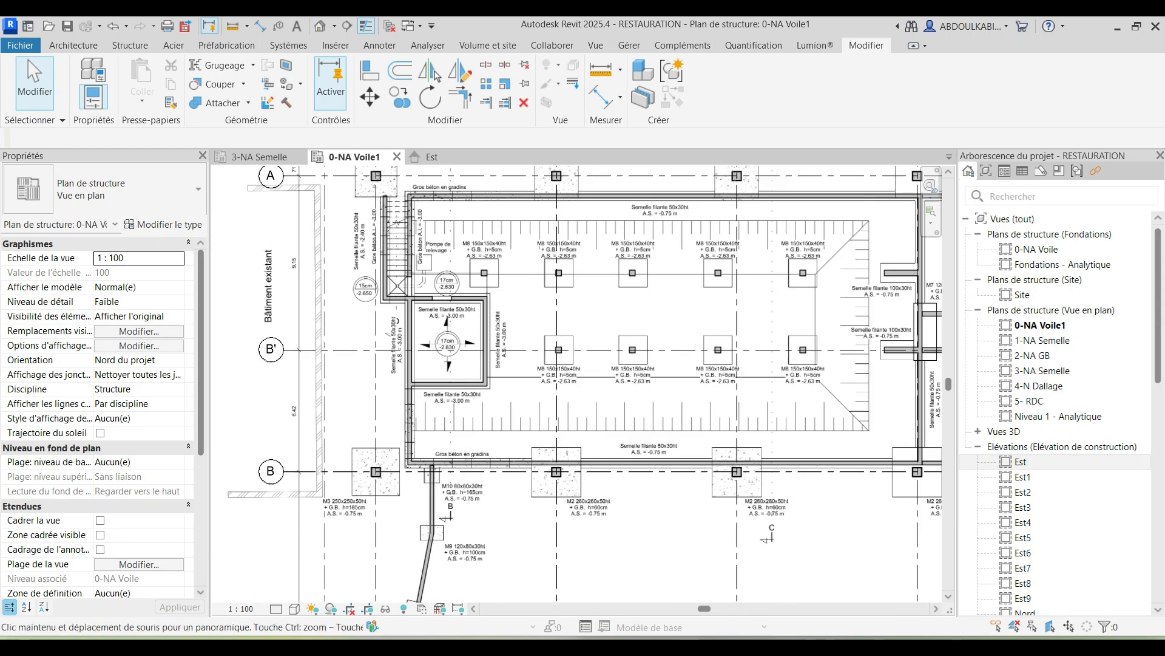
{"action": "scroll", "coordinate": [435, 251], "scroll_direction": "down", "scroll_amount": 2}
{"action": "scroll", "coordinate": [471, 341], "scroll_direction": "down", "scroll_amount": 3}
{"action": "middle_click_drag", "start_coordinate": [471, 341], "coordinate": [401, 220]}
{"action": "scroll", "coordinate": [398, 419], "scroll_direction": "up", "scroll_amount": 2}
{"action": "scroll", "coordinate": [366, 438], "scroll_direction": "up", "scroll_amount": 5}
{"action": "middle_click_drag", "start_coordinate": [365, 439], "coordinate": [418, 571]}
{"action": "scroll", "coordinate": [419, 546], "scroll_direction": "down", "scroll_amount": 5}
{"action": "middle_click_drag", "start_coordinate": [443, 267], "coordinate": [453, 392]}
{"action": "scroll", "coordinate": [452, 256], "scroll_direction": "up", "scroll_amount": 2}
{"action": "scroll", "coordinate": [537, 327], "scroll_direction": "up", "scroll_amount": 4}
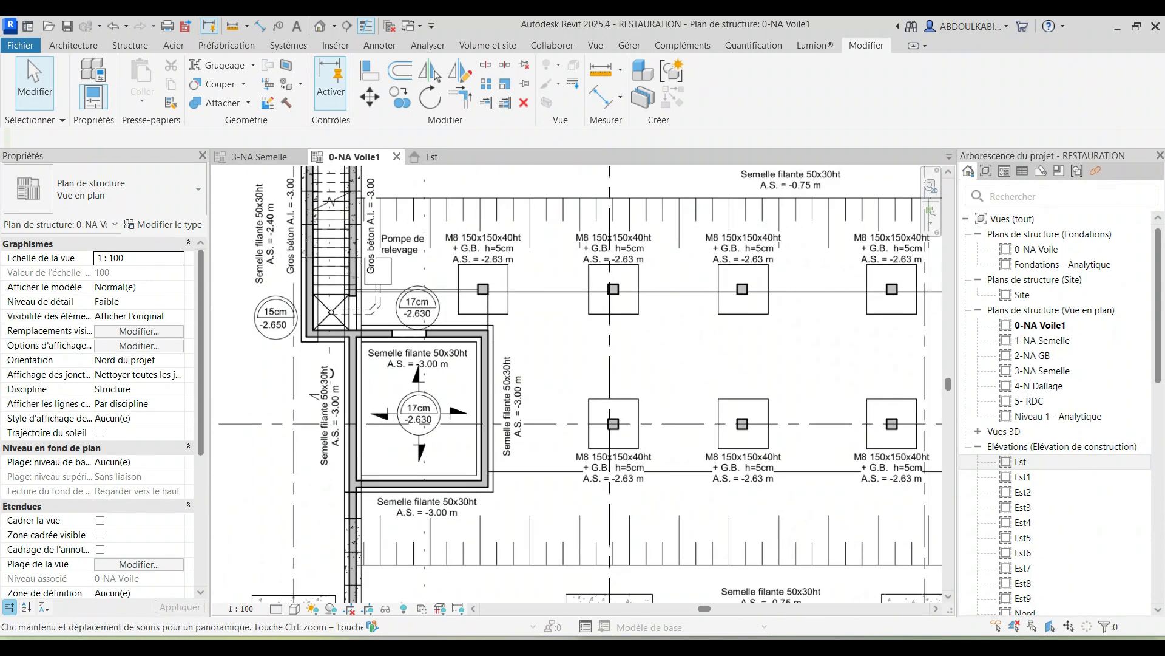
Step: Examine the strip footing sizes and A.S. levels around the stair, the small square room and the adjacent M8 footings
{"action": "left_click", "coordinate": [130, 45]}
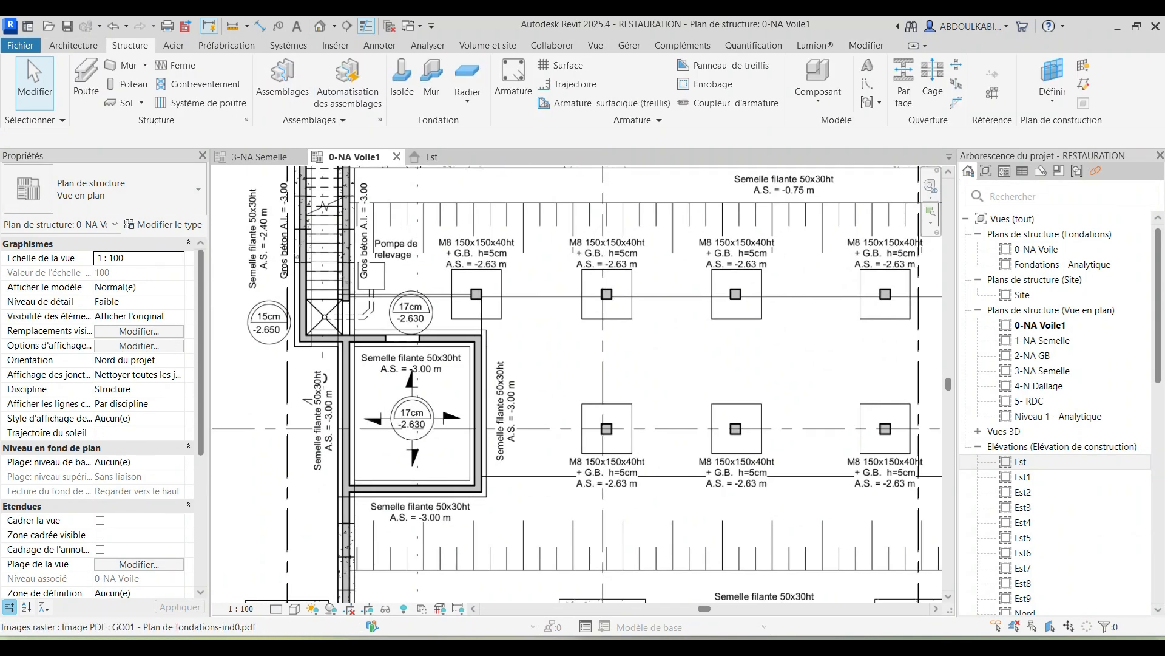
{"action": "scroll", "coordinate": [407, 344], "scroll_direction": "down", "scroll_amount": 4}
{"action": "middle_click_drag", "start_coordinate": [407, 344], "coordinate": [341, 394]}
{"action": "scroll", "coordinate": [374, 391], "scroll_direction": "up", "scroll_amount": 3}
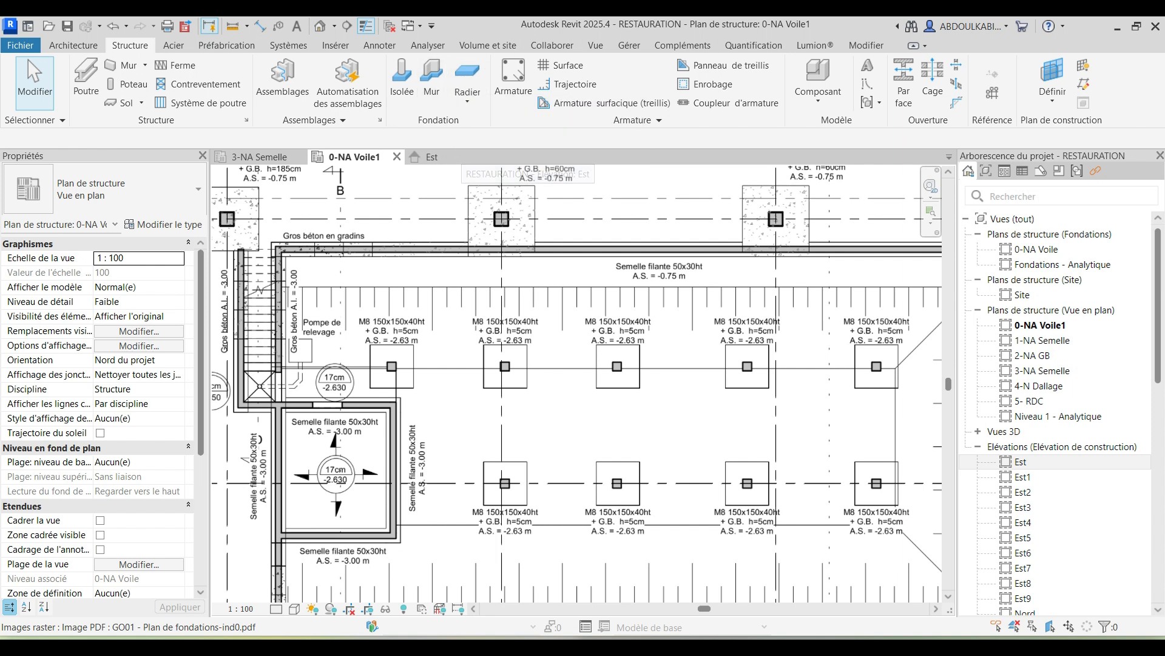
{"action": "scroll", "coordinate": [463, 400], "scroll_direction": "down", "scroll_amount": 2}
{"action": "scroll", "coordinate": [346, 324], "scroll_direction": "up", "scroll_amount": 2}
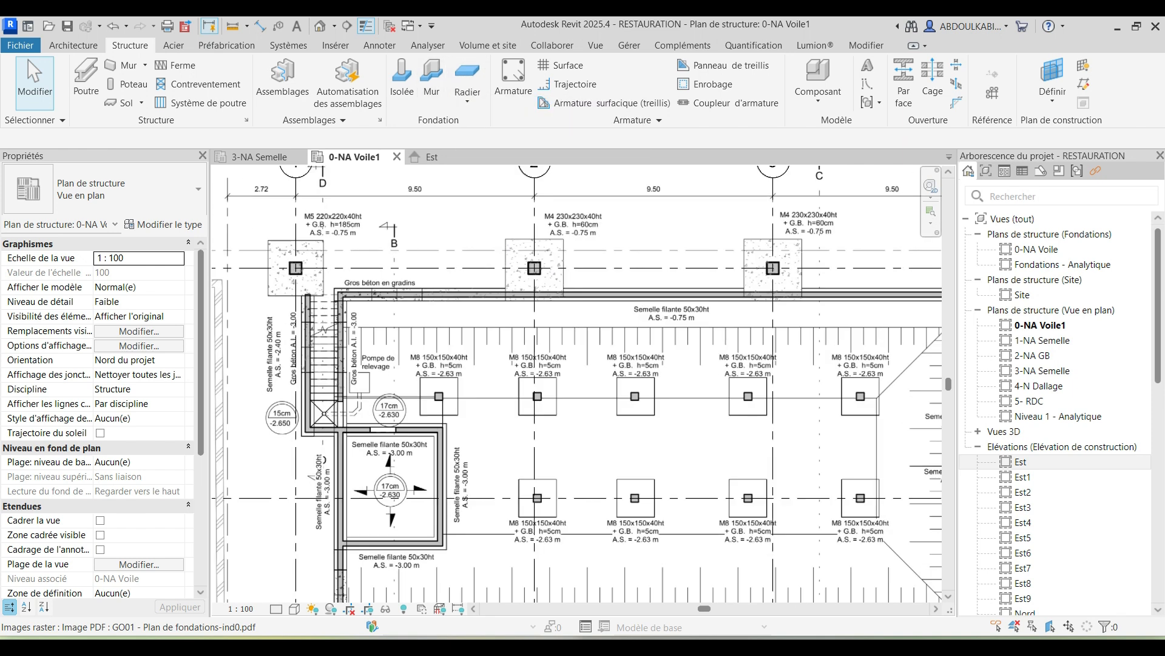
{"action": "middle_click_drag", "start_coordinate": [534, 364], "coordinate": [473, 352]}
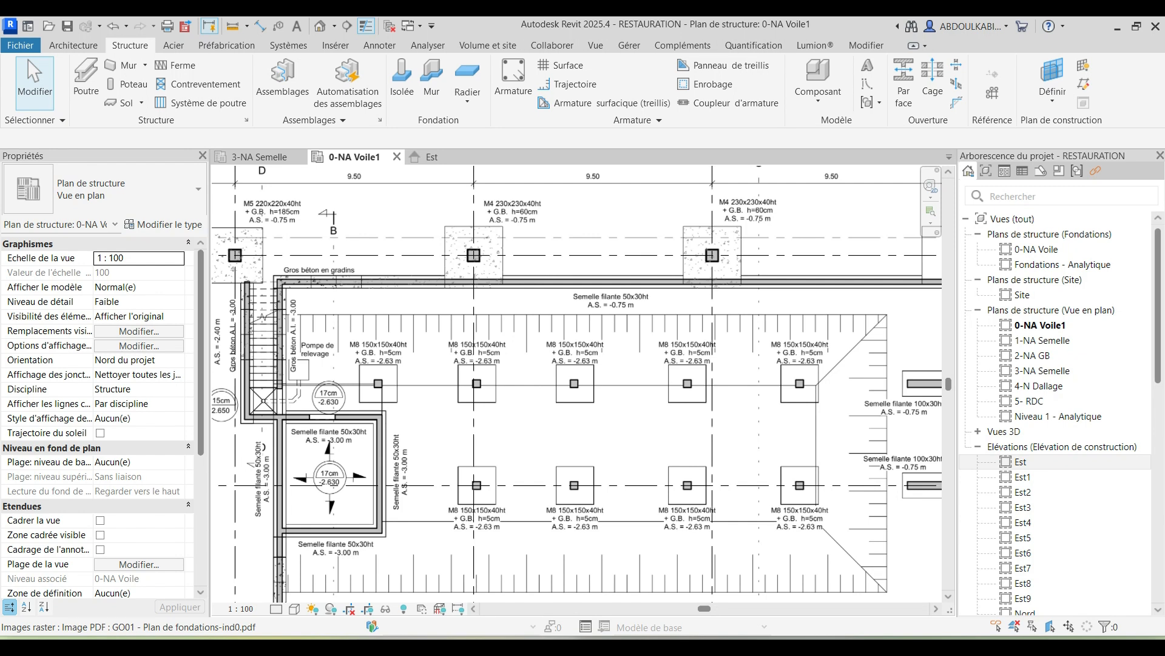
{"action": "scroll", "coordinate": [414, 333], "scroll_direction": "down", "scroll_amount": 2}
{"action": "middle_click_drag", "start_coordinate": [414, 333], "coordinate": [393, 283]}
{"action": "middle_click_drag", "start_coordinate": [308, 353], "coordinate": [399, 333]}
{"action": "scroll", "coordinate": [399, 333], "scroll_direction": "up", "scroll_amount": 4}
{"action": "scroll", "coordinate": [456, 272], "scroll_direction": "up", "scroll_amount": 2}
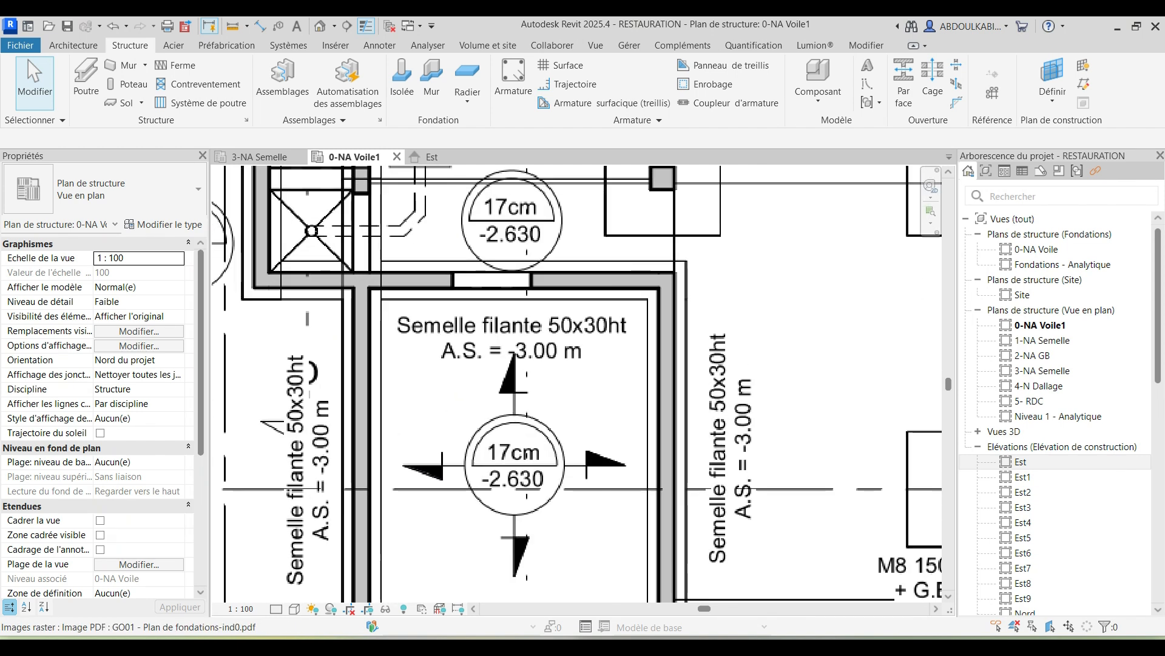
{"action": "scroll", "coordinate": [421, 339], "scroll_direction": "down", "scroll_amount": 1}
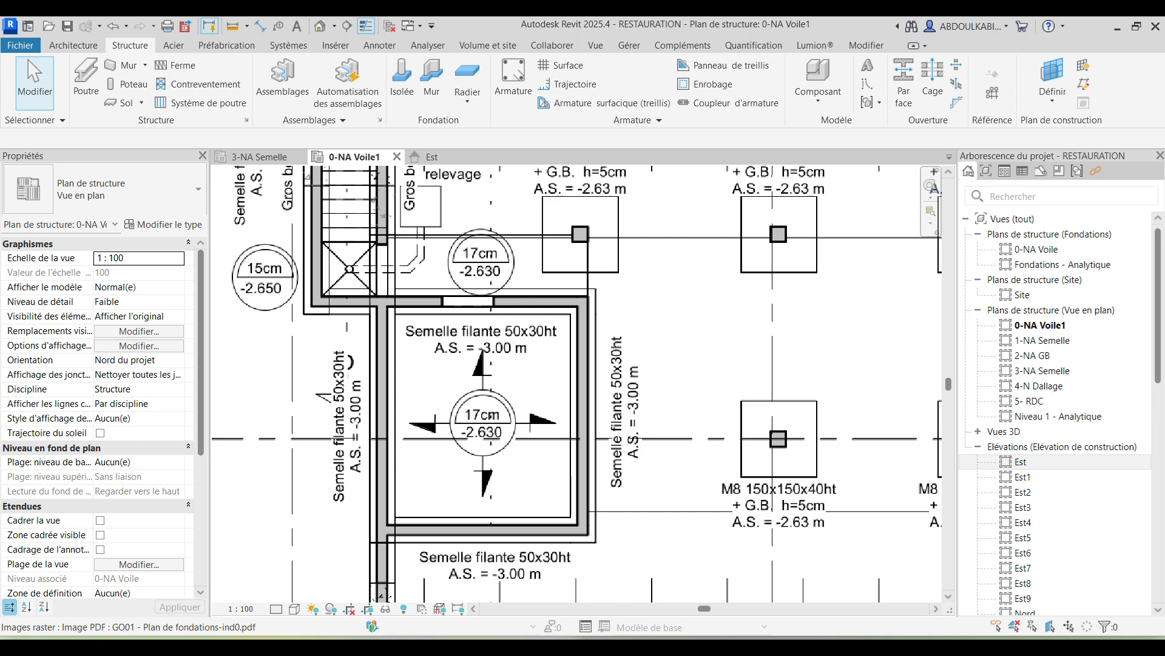
{"action": "scroll", "coordinate": [577, 384], "scroll_direction": "down", "scroll_amount": 2}
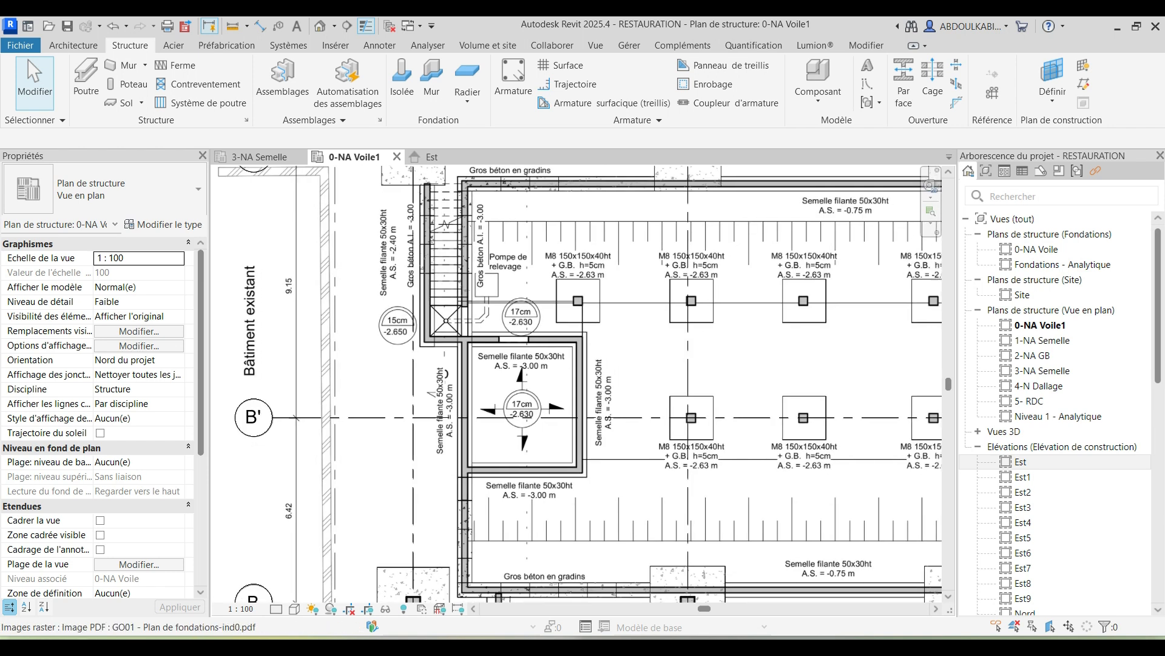
{"action": "scroll", "coordinate": [618, 361], "scroll_direction": "up", "scroll_amount": 2}
{"action": "scroll", "coordinate": [492, 434], "scroll_direction": "down", "scroll_amount": 1}
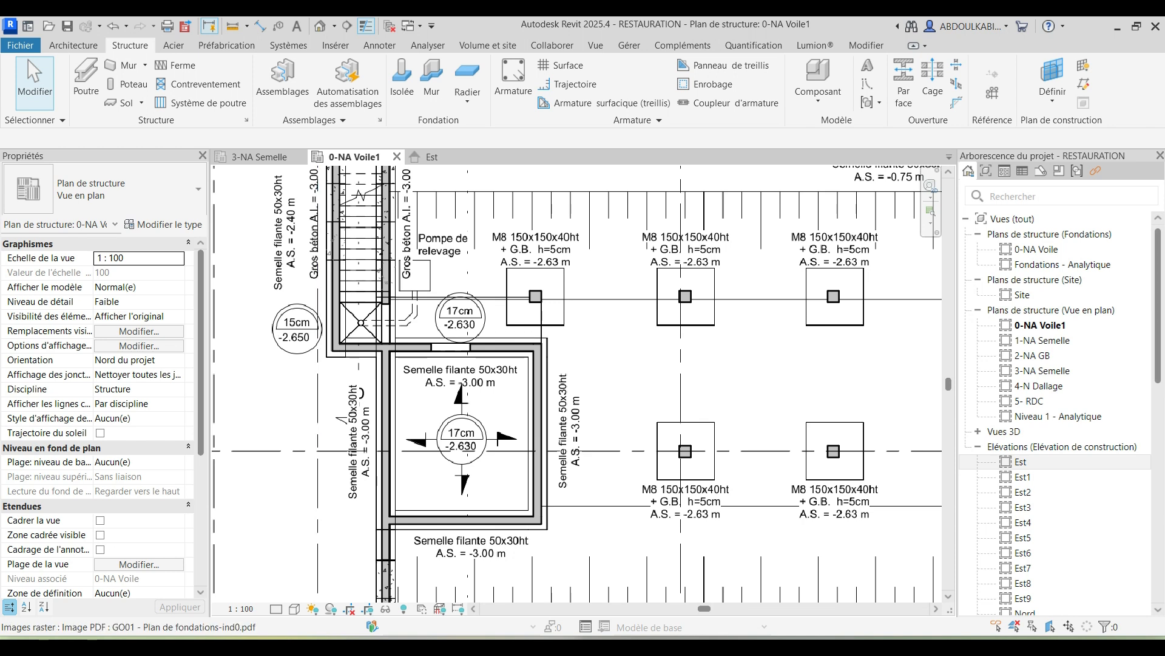
Step: Start a strip footing and try to duplicate the type Soubassement de soutènement - 300 x 600 x 300 as SEMELLE F 50X30
{"action": "left_click", "coordinate": [432, 78]}
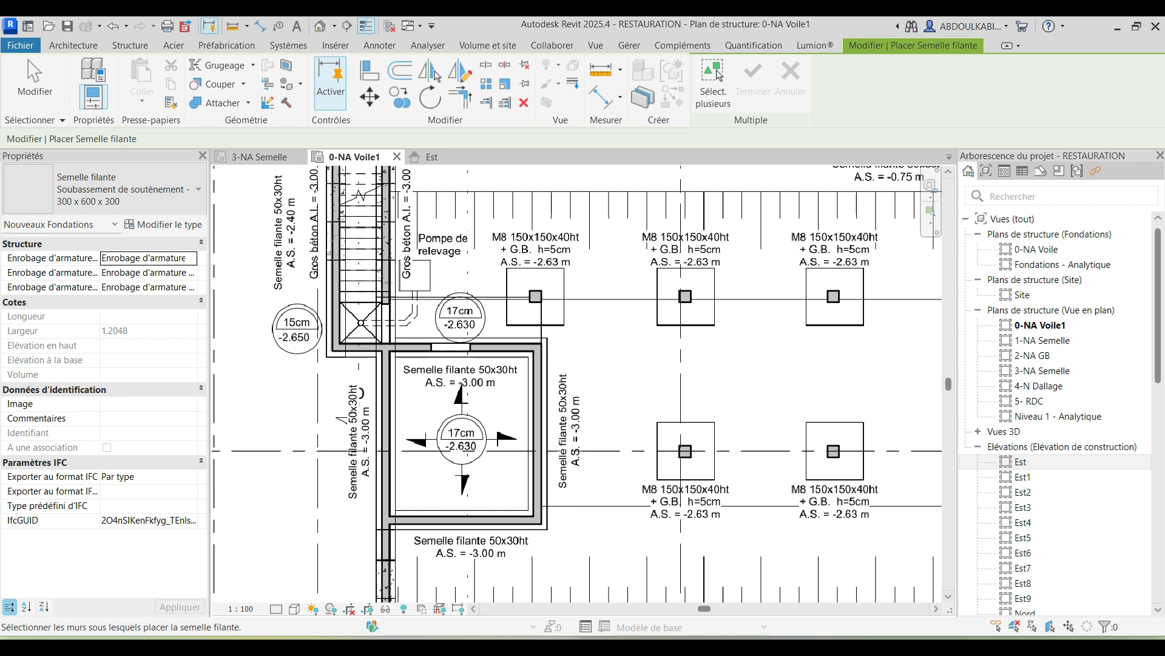
{"action": "left_click", "coordinate": [104, 188]}
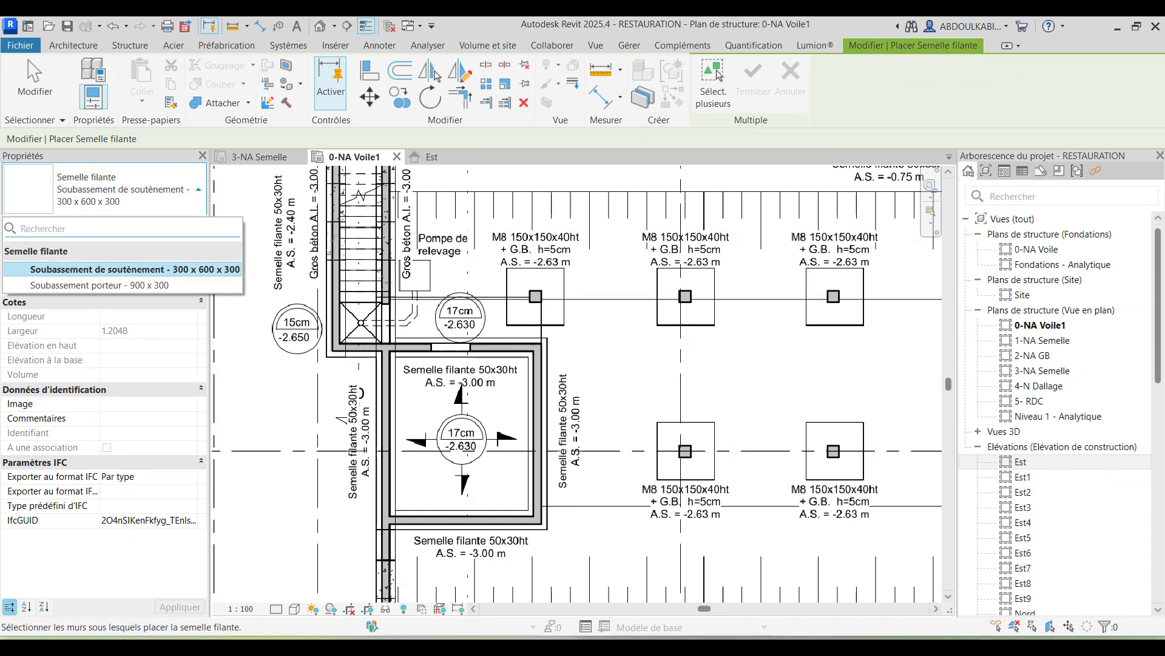
{"action": "left_click", "coordinate": [135, 269]}
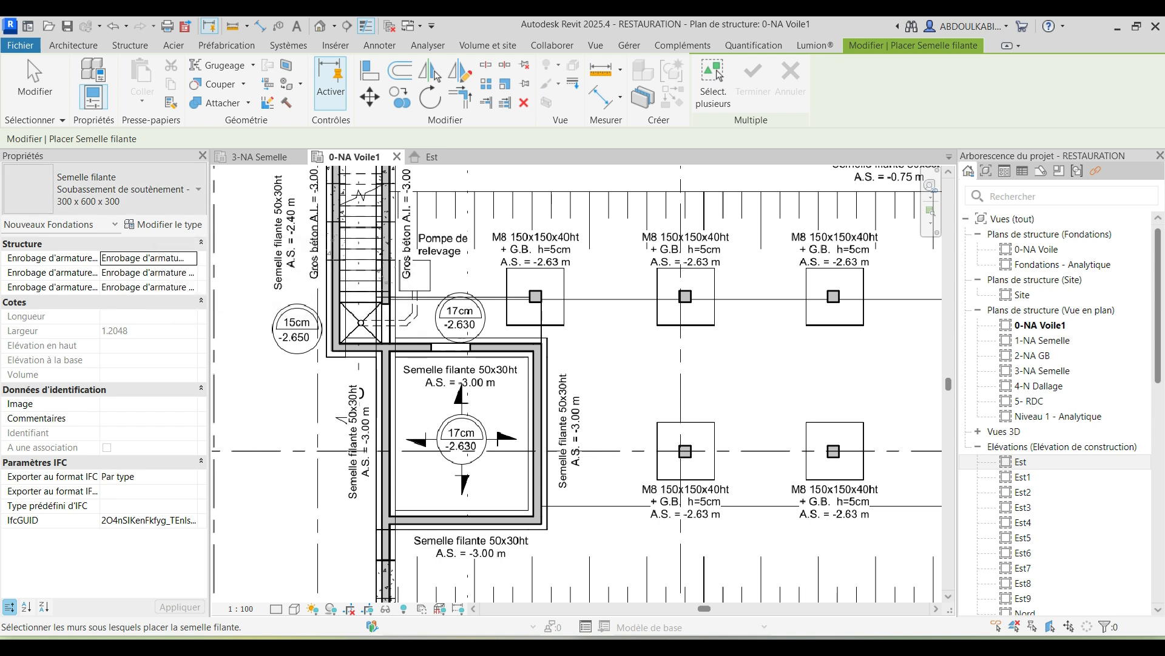
{"action": "left_click", "coordinate": [163, 224]}
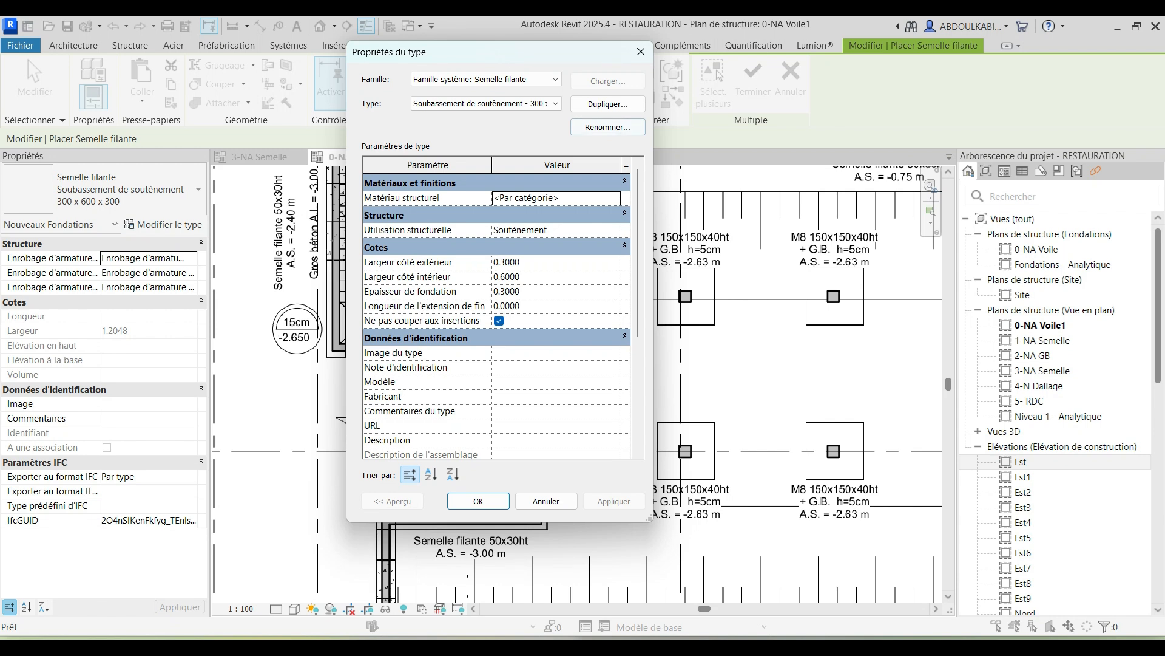
{"action": "left_click", "coordinate": [607, 103]}
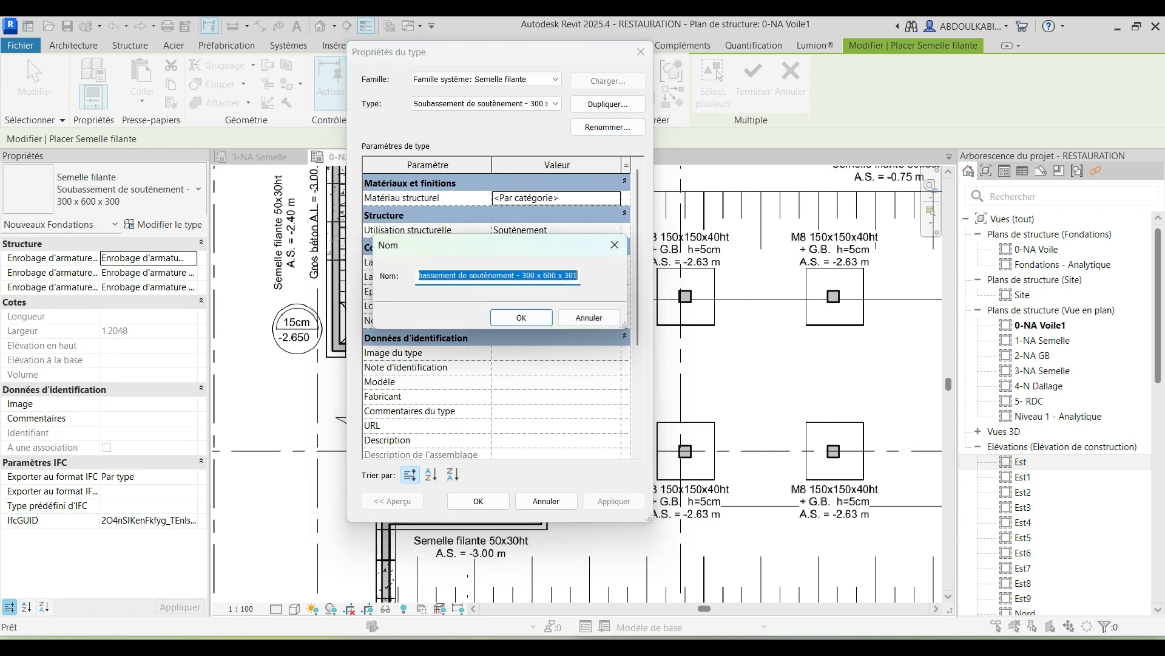
{"action": "left_click_drag", "start_coordinate": [541, 247], "coordinate": [761, 223]}
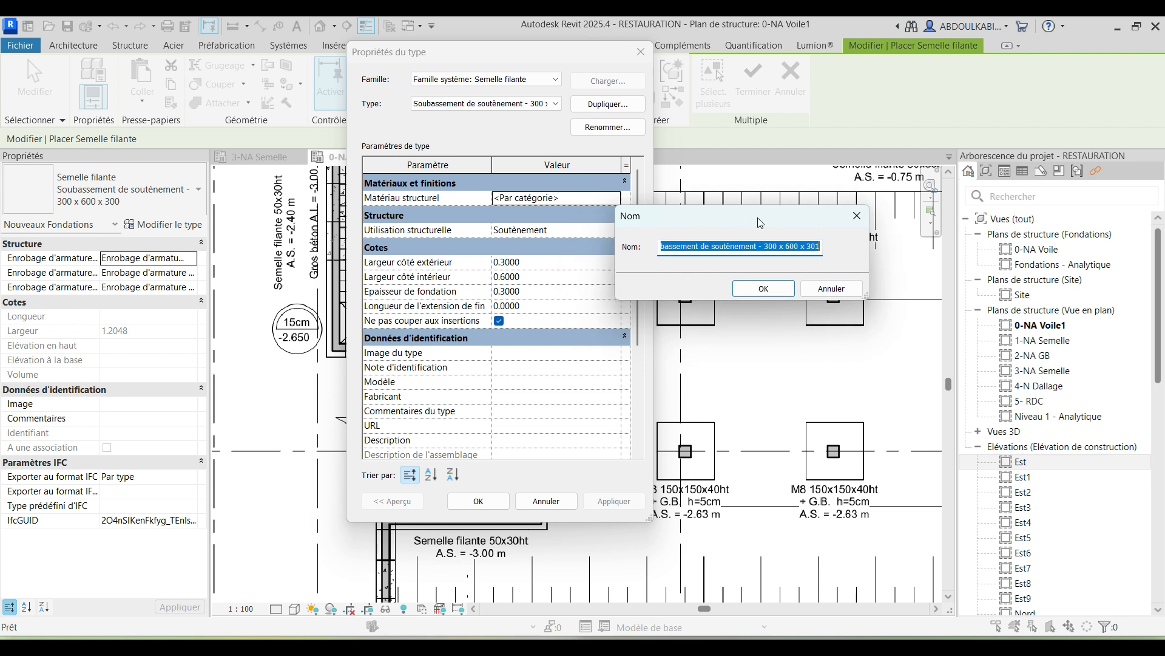
{"action": "left_click", "coordinate": [788, 246]}
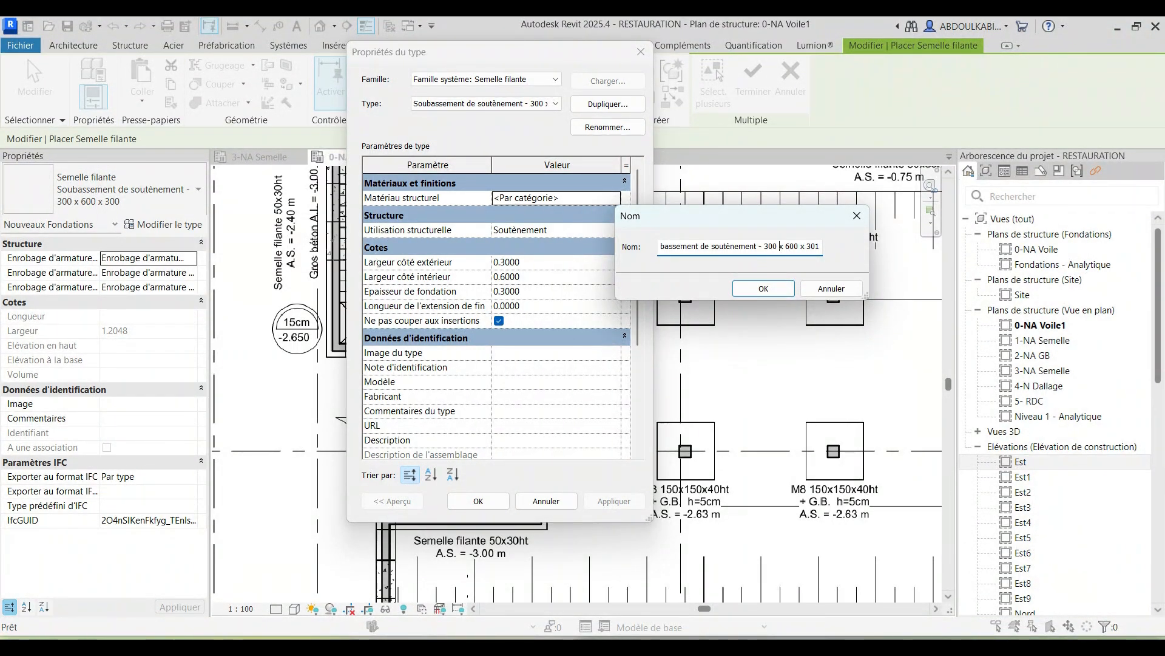
{"action": "left_click_drag", "start_coordinate": [819, 246], "coordinate": [675, 246]}
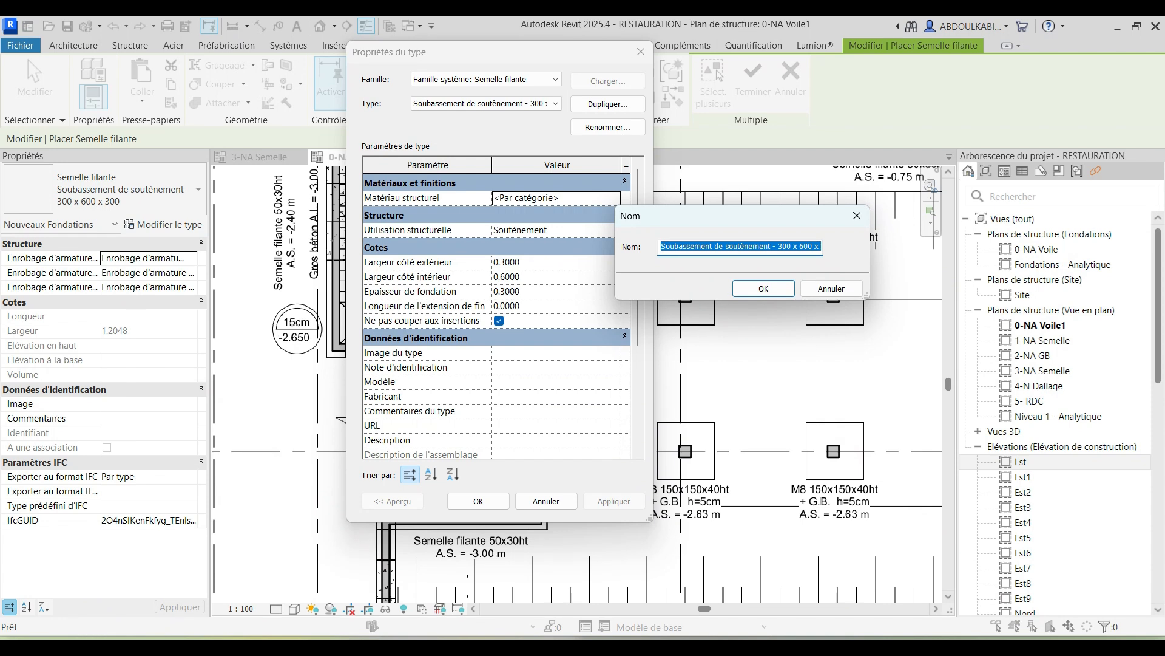
{"action": "type", "text": "SEM"}
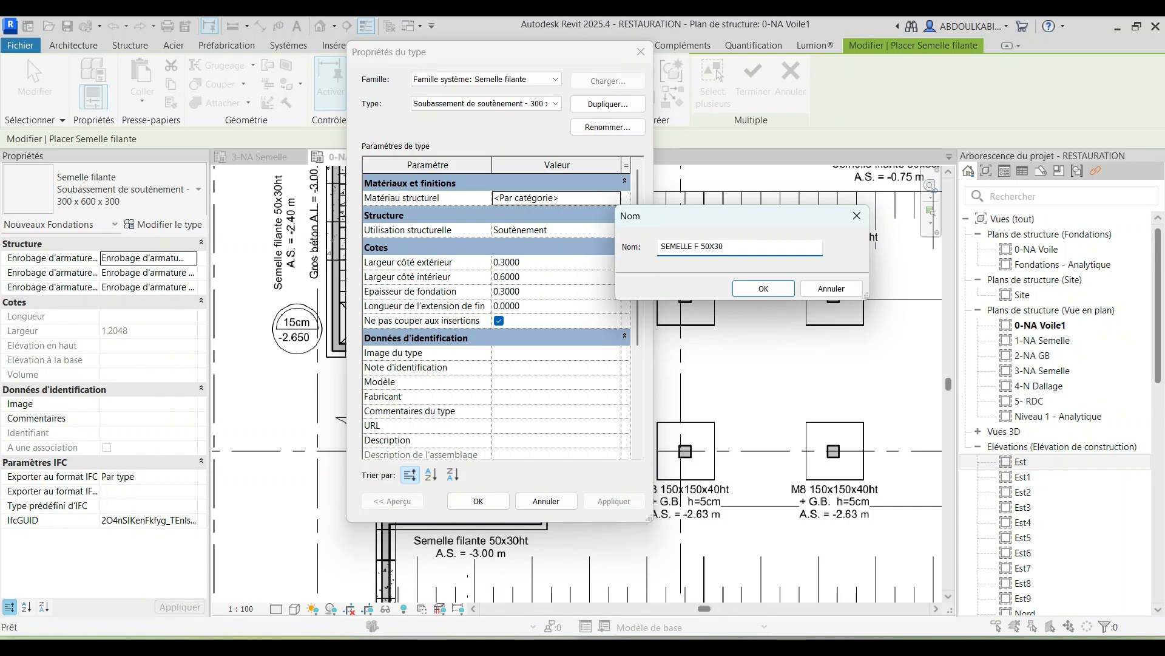
{"action": "type", "text": "ELLE F 50X30"}
{"action": "key", "text": "Return"}
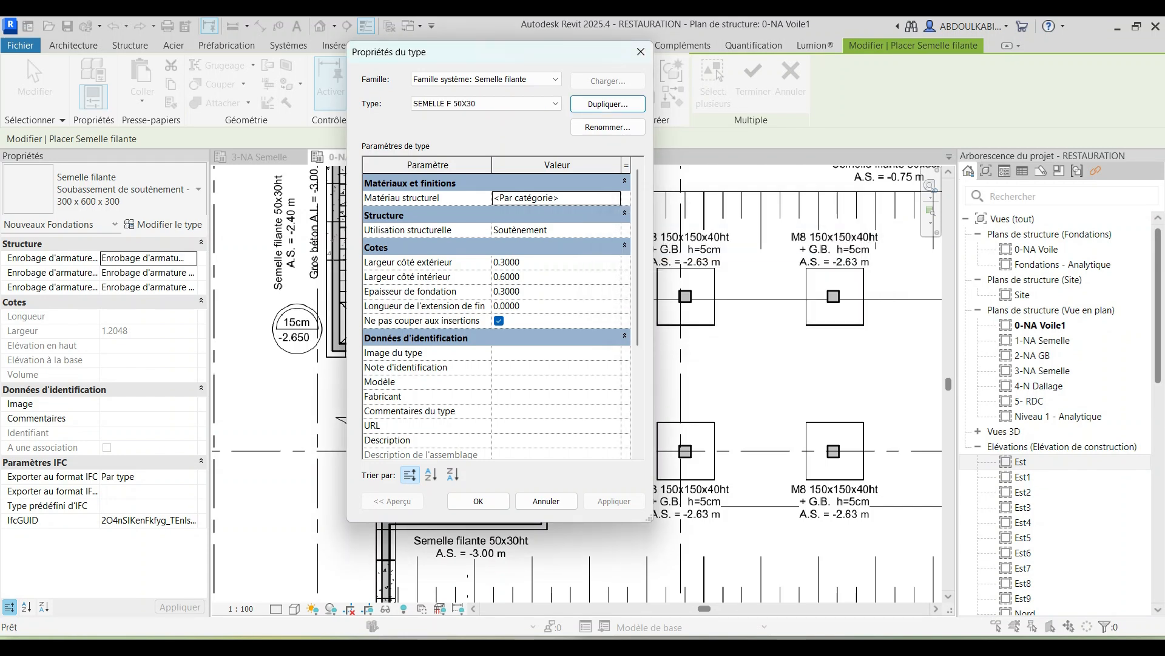
Step: Review the duplicated footing type's structural material and outer and inner width parameters, and close its type properties without applying
{"action": "left_click", "coordinate": [556, 197]}
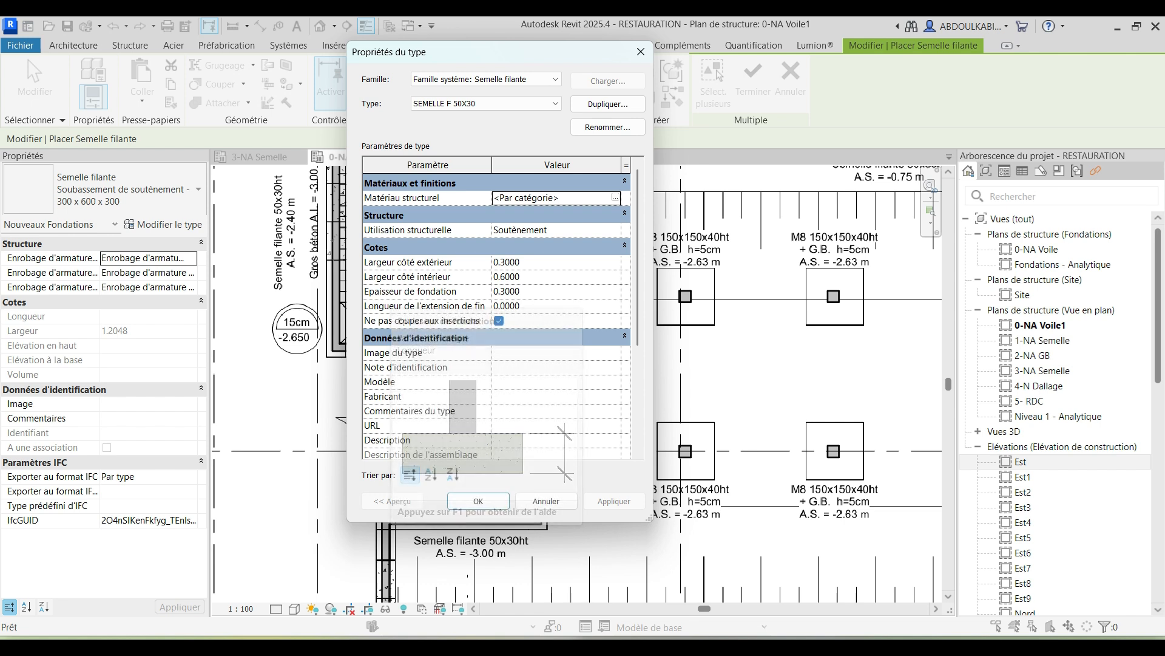
{"action": "left_click", "coordinate": [556, 262]}
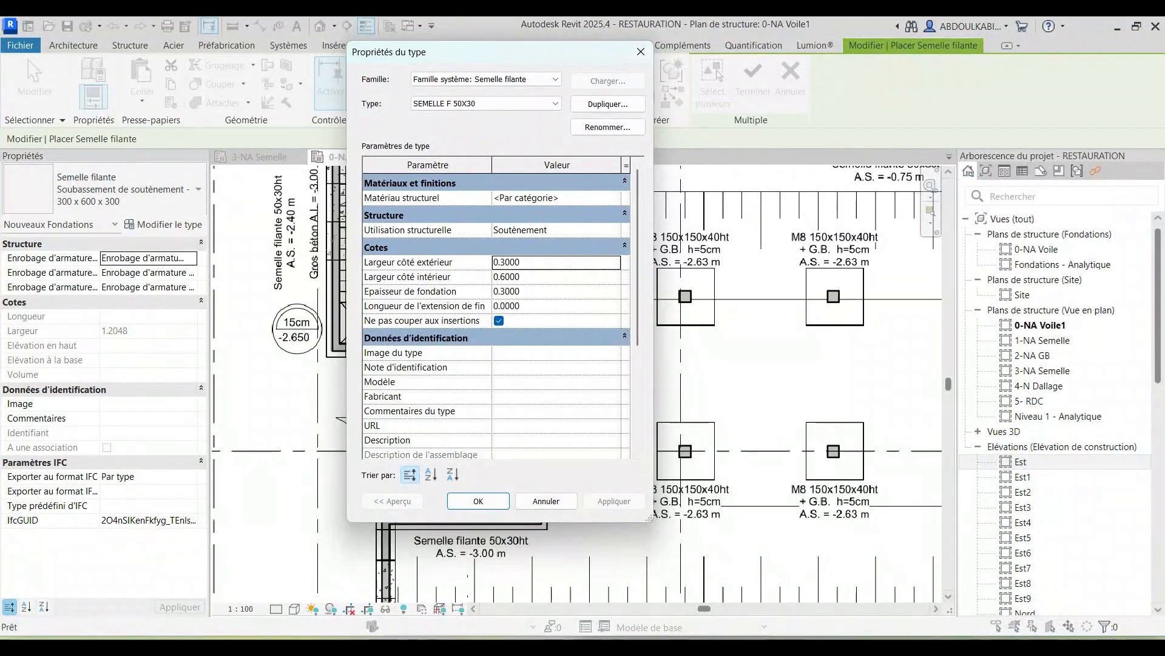
{"action": "left_click", "coordinate": [502, 276]}
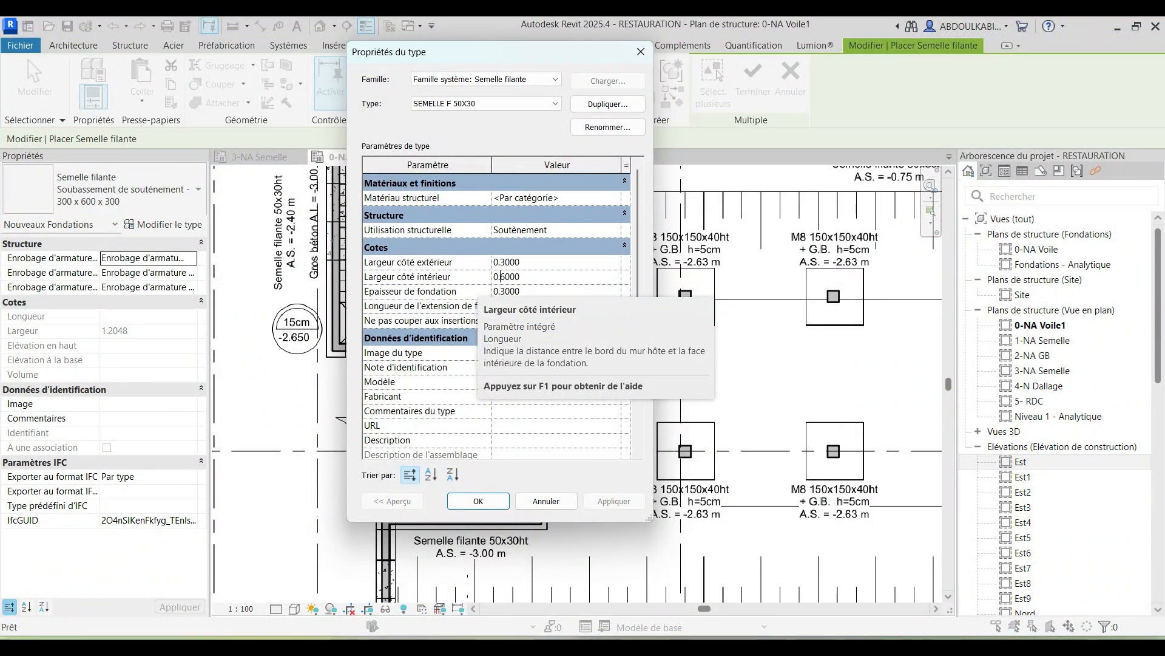
{"action": "left_click", "coordinate": [502, 276]}
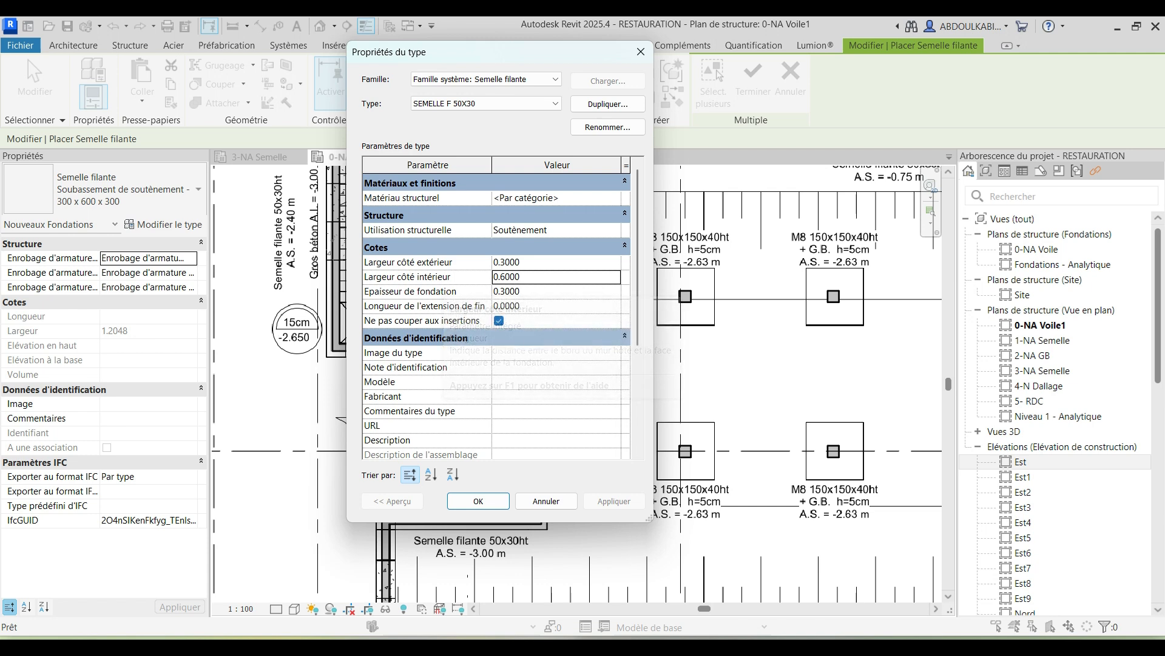
{"action": "scroll", "coordinate": [497, 316], "scroll_direction": "down", "scroll_amount": 3}
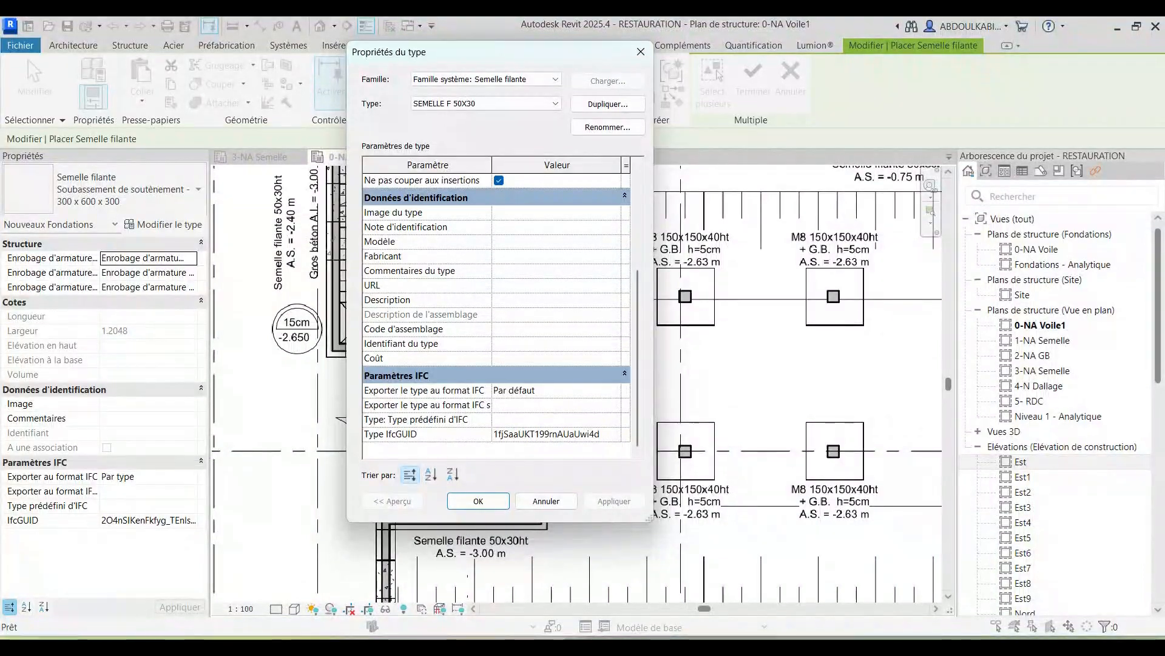
{"action": "scroll", "coordinate": [497, 316], "scroll_direction": "up", "scroll_amount": 3}
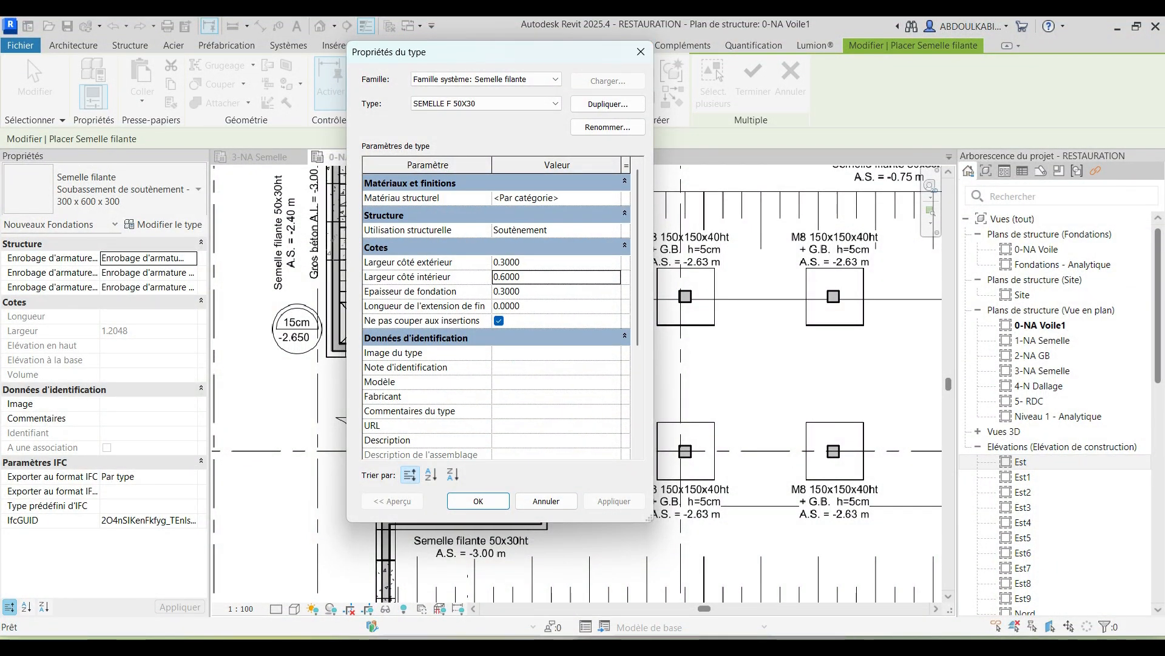
{"action": "left_click", "coordinate": [640, 51]}
Step: Examine the foundation plan between grid lines B' and D, and the strip footing notes around the small square room
{"action": "scroll", "coordinate": [524, 327], "scroll_direction": "down", "scroll_amount": 5}
{"action": "scroll", "coordinate": [510, 328], "scroll_direction": "down", "scroll_amount": 4}
{"action": "middle_click_drag", "start_coordinate": [510, 328], "coordinate": [364, 243]}
{"action": "scroll", "coordinate": [370, 285], "scroll_direction": "up", "scroll_amount": 5}
{"action": "middle_click_drag", "start_coordinate": [379, 334], "coordinate": [463, 321]}
{"action": "scroll", "coordinate": [382, 409], "scroll_direction": "down", "scroll_amount": 3}
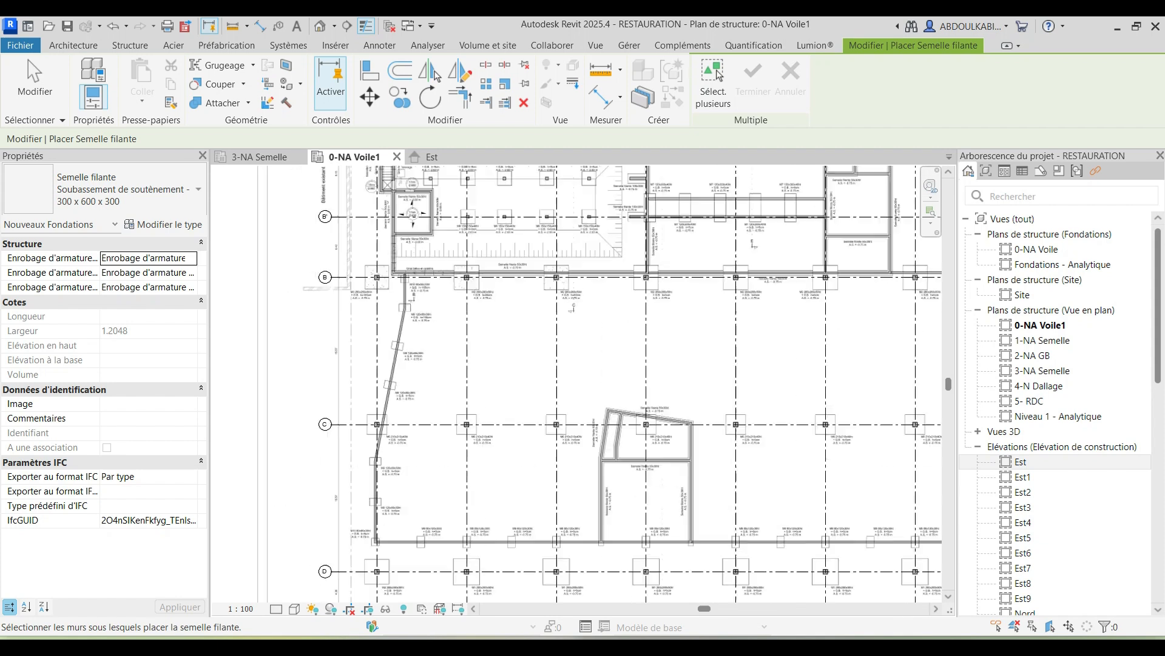
{"action": "scroll", "coordinate": [437, 370], "scroll_direction": "down", "scroll_amount": 1}
{"action": "scroll", "coordinate": [486, 267], "scroll_direction": "up", "scroll_amount": 2}
{"action": "scroll", "coordinate": [495, 266], "scroll_direction": "down", "scroll_amount": 2}
{"action": "scroll", "coordinate": [441, 276], "scroll_direction": "up", "scroll_amount": 5}
{"action": "scroll", "coordinate": [730, 302], "scroll_direction": "down", "scroll_amount": 3}
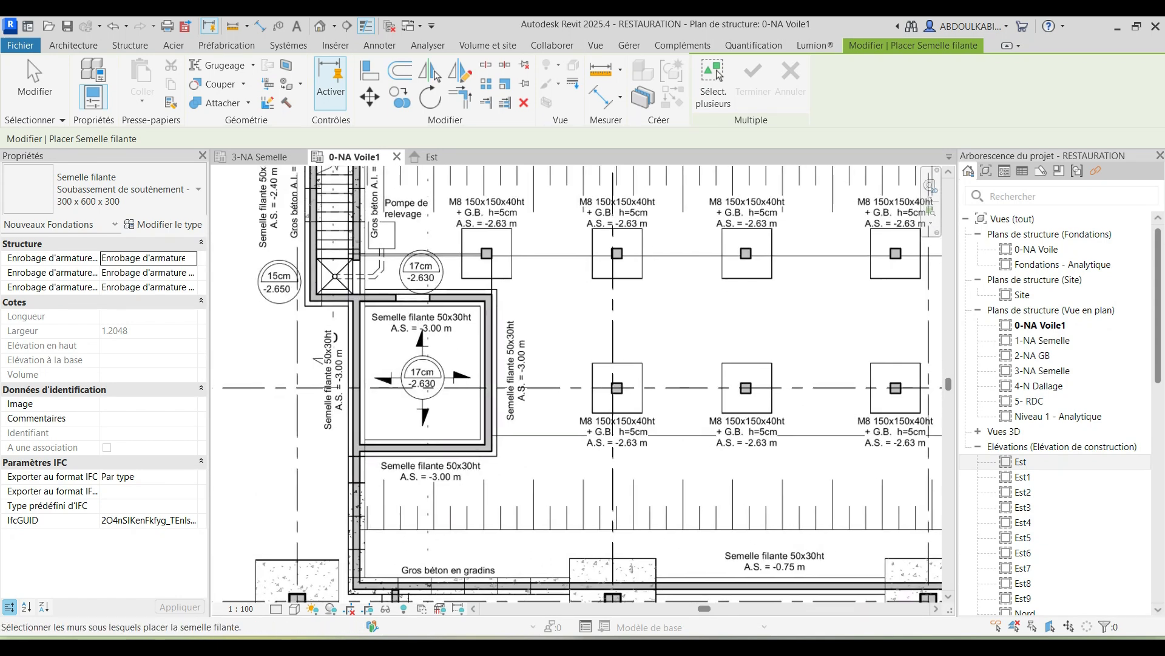
{"action": "scroll", "coordinate": [455, 287], "scroll_direction": "up", "scroll_amount": 4}
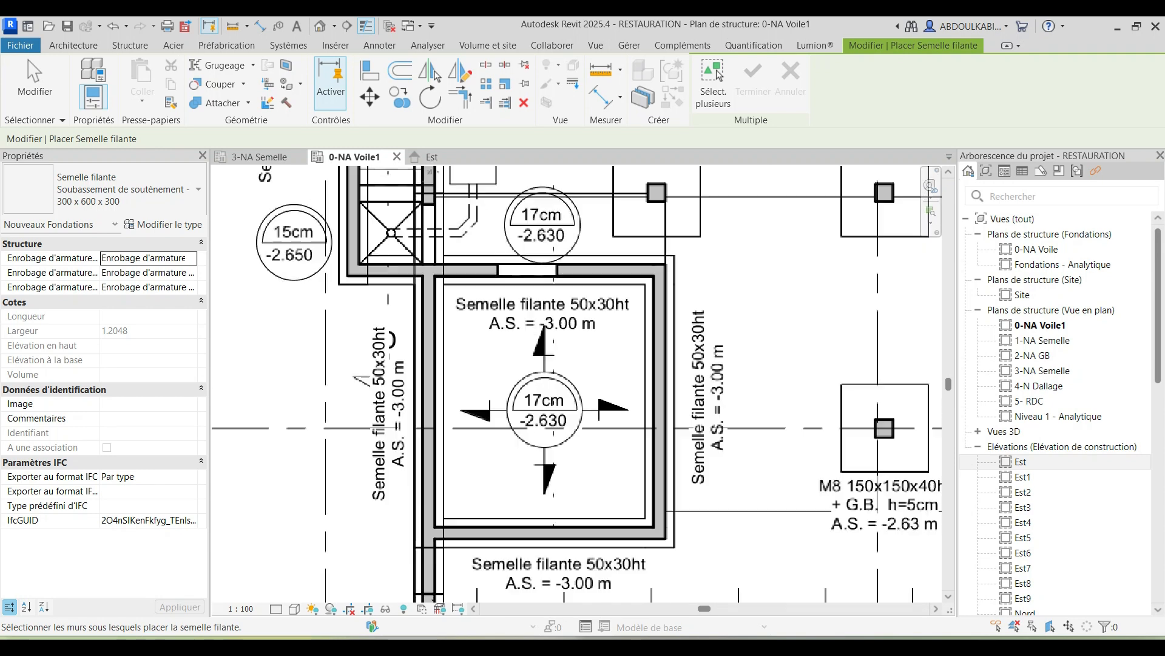
{"action": "scroll", "coordinate": [425, 327], "scroll_direction": "down", "scroll_amount": 6}
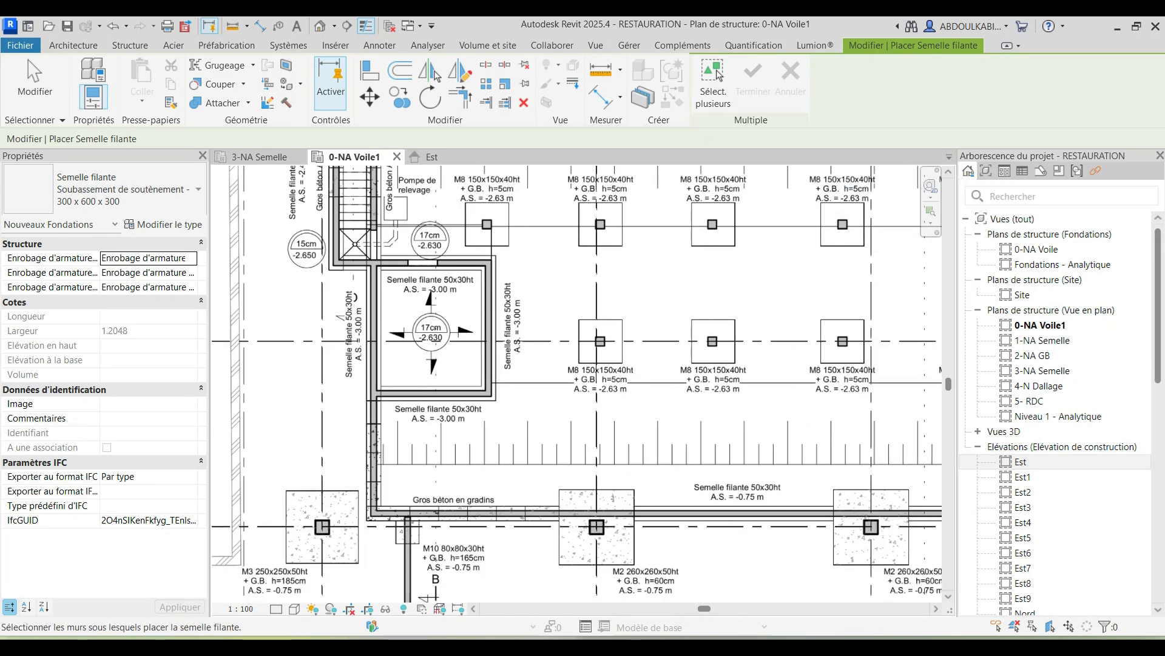
Step: Examine the isolated and strip footings around grid lines C, D and D1, and leave strip footing placement
{"action": "scroll", "coordinate": [424, 327], "scroll_direction": "down", "scroll_amount": 2}
{"action": "middle_click_drag", "start_coordinate": [423, 327], "coordinate": [409, 282]}
{"action": "scroll", "coordinate": [419, 420], "scroll_direction": "up", "scroll_amount": 4}
{"action": "scroll", "coordinate": [446, 289], "scroll_direction": "up", "scroll_amount": 1}
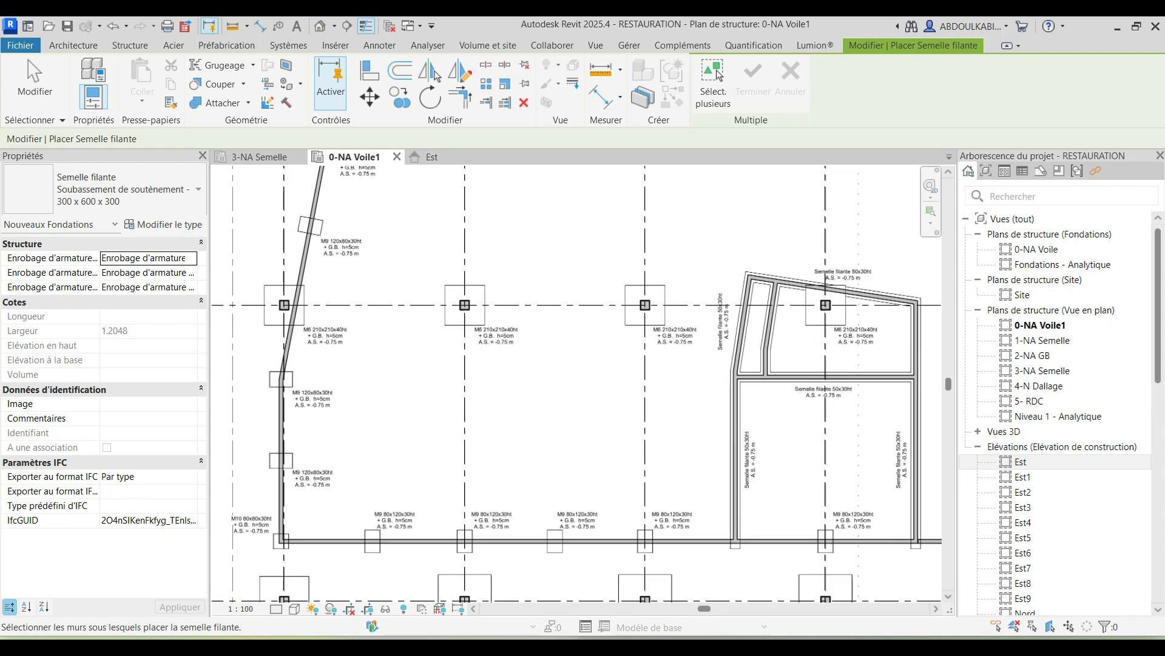
{"action": "scroll", "coordinate": [644, 294], "scroll_direction": "down", "scroll_amount": 2}
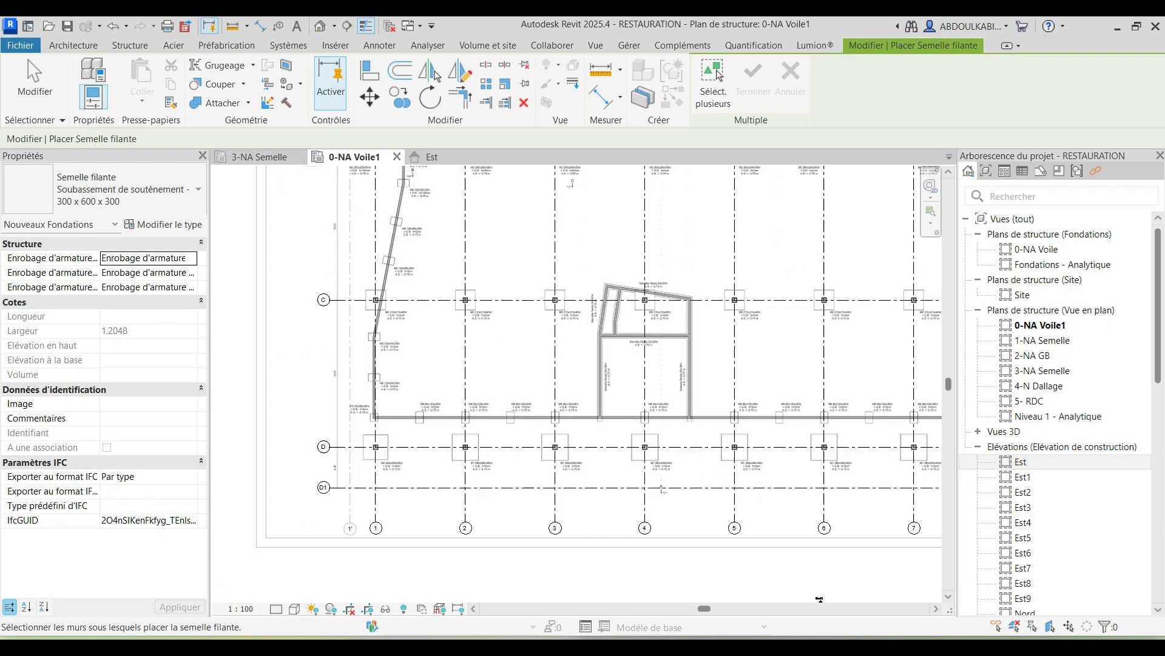
{"action": "scroll", "coordinate": [371, 449], "scroll_direction": "up", "scroll_amount": 3}
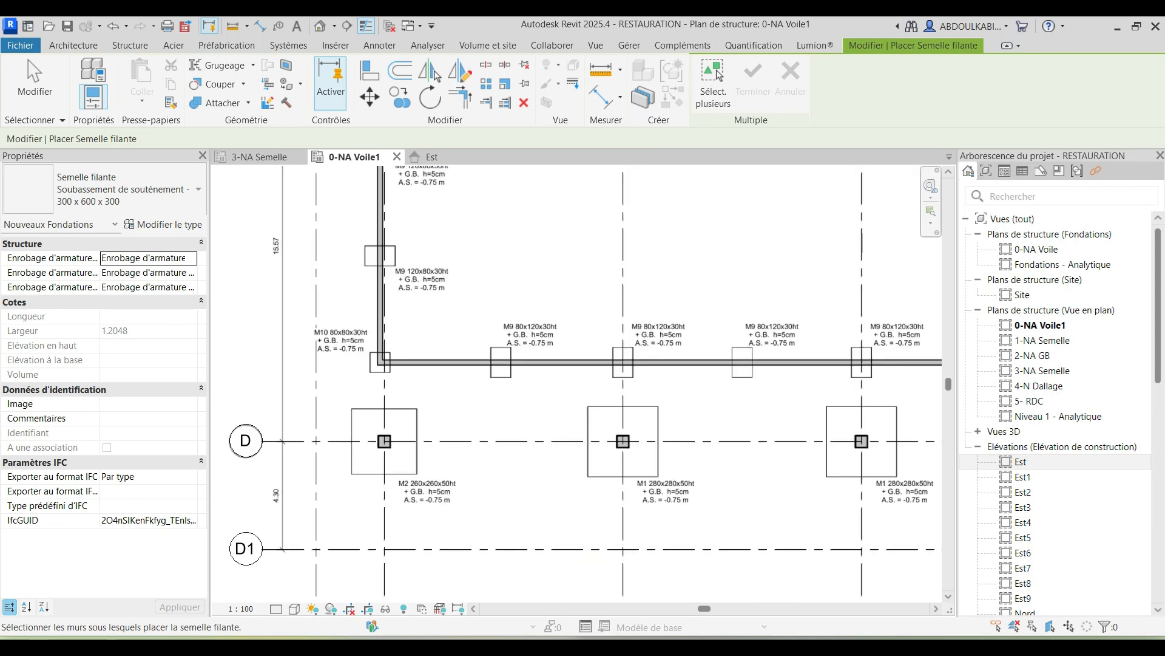
{"action": "scroll", "coordinate": [706, 391], "scroll_direction": "down", "scroll_amount": 3}
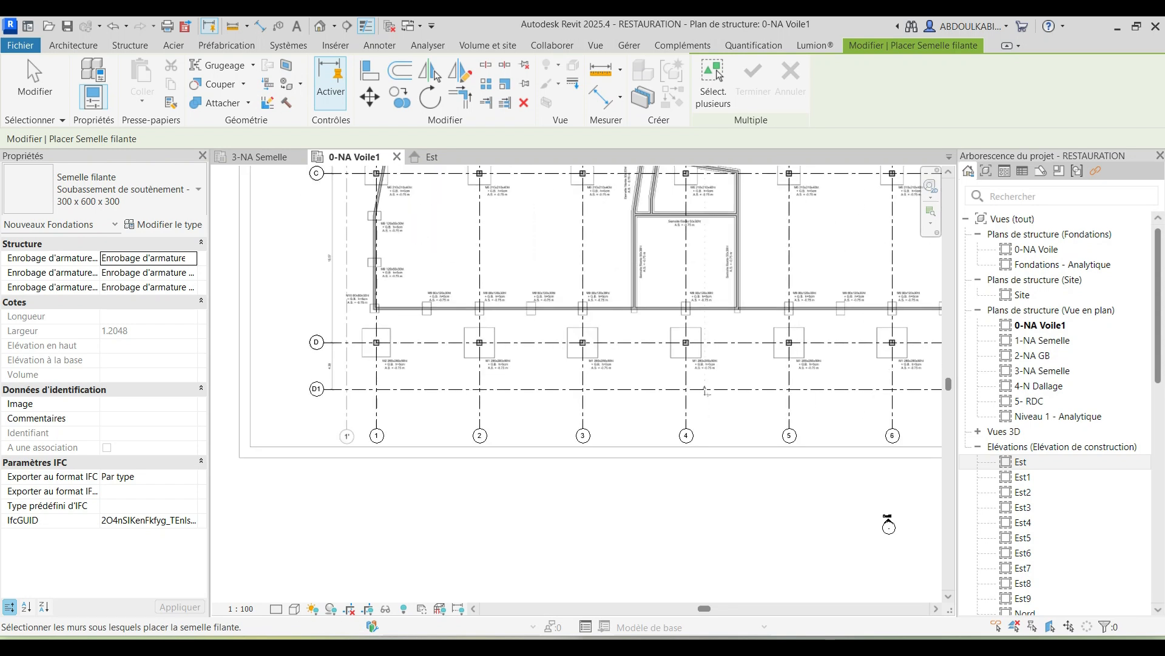
{"action": "scroll", "coordinate": [411, 475], "scroll_direction": "down", "scroll_amount": 2}
{"action": "middle_click_drag", "start_coordinate": [698, 364], "coordinate": [520, 432]}
{"action": "scroll", "coordinate": [646, 430], "scroll_direction": "down", "scroll_amount": 2}
{"action": "scroll", "coordinate": [683, 432], "scroll_direction": "up", "scroll_amount": 7}
{"action": "middle_click_drag", "start_coordinate": [687, 441], "coordinate": [762, 357]}
{"action": "scroll", "coordinate": [803, 329], "scroll_direction": "down", "scroll_amount": 5}
{"action": "middle_click_drag", "start_coordinate": [571, 510], "coordinate": [762, 492]}
{"action": "scroll", "coordinate": [689, 559], "scroll_direction": "down", "scroll_amount": 2}
{"action": "scroll", "coordinate": [528, 412], "scroll_direction": "up", "scroll_amount": 3}
{"action": "scroll", "coordinate": [575, 411], "scroll_direction": "up", "scroll_amount": 2}
{"action": "scroll", "coordinate": [435, 461], "scroll_direction": "down", "scroll_amount": 5}
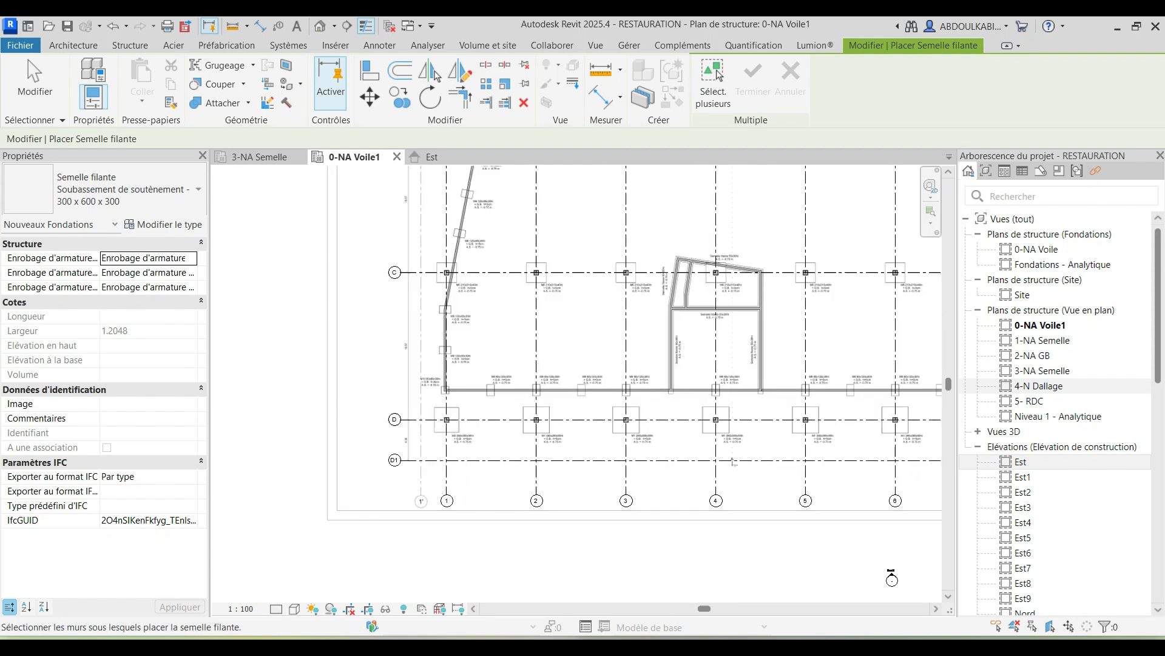
{"action": "key", "text": "Escape"}
{"action": "left_click", "coordinate": [437, 461]}
{"action": "key", "text": "Escape"}
{"action": "scroll", "coordinate": [459, 421], "scroll_direction": "up", "scroll_amount": 1}
{"action": "left_click", "coordinate": [459, 427]}
{"action": "key", "text": "Escape"}
Step: Examine the two rows of M8 footings between grid lines A and B, from the small square room towards grid line 4
{"action": "scroll", "coordinate": [459, 427], "scroll_direction": "down", "scroll_amount": 2}
{"action": "middle_click_drag", "start_coordinate": [479, 330], "coordinate": [464, 469]}
{"action": "scroll", "coordinate": [493, 297], "scroll_direction": "up", "scroll_amount": 8}
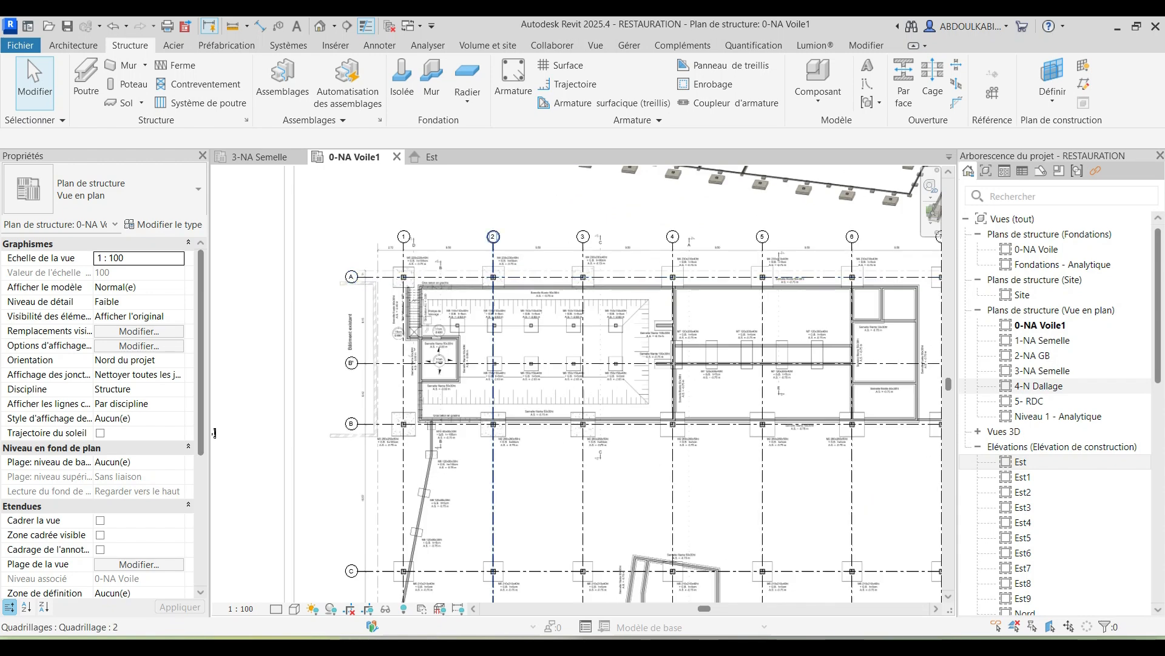
{"action": "scroll", "coordinate": [493, 310], "scroll_direction": "up", "scroll_amount": 6}
{"action": "scroll", "coordinate": [519, 315], "scroll_direction": "down", "scroll_amount": 6}
{"action": "scroll", "coordinate": [508, 331], "scroll_direction": "up", "scroll_amount": 5}
{"action": "scroll", "coordinate": [604, 333], "scroll_direction": "down", "scroll_amount": 4}
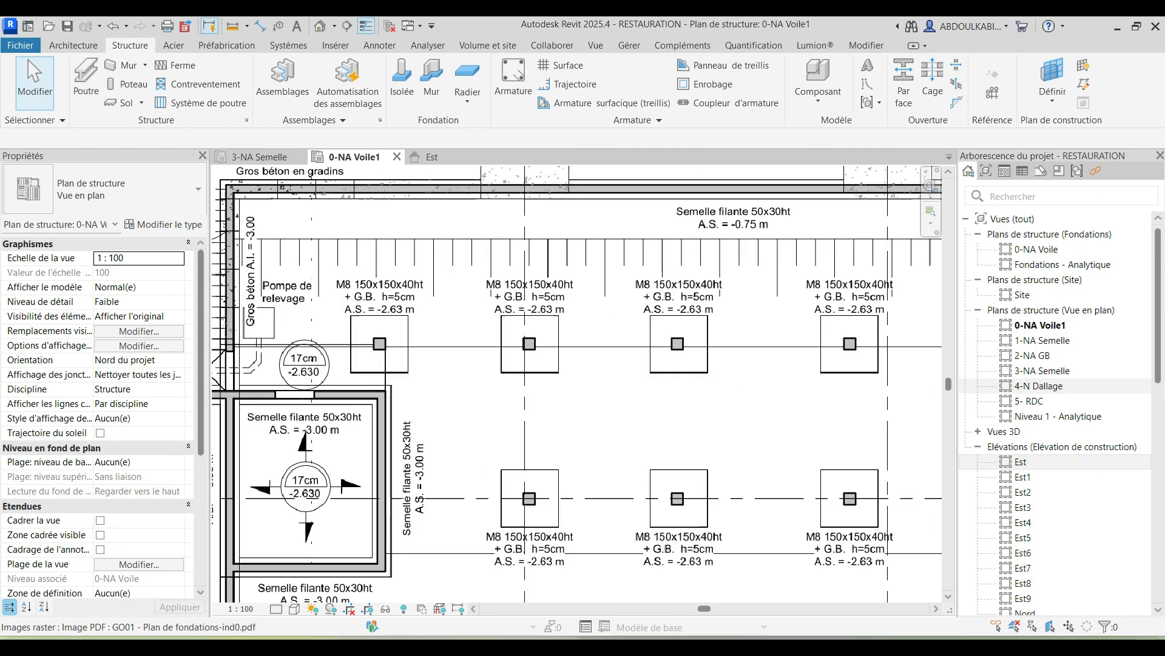
{"action": "scroll", "coordinate": [376, 343], "scroll_direction": "up", "scroll_amount": 4}
{"action": "scroll", "coordinate": [446, 255], "scroll_direction": "down", "scroll_amount": 3}
{"action": "scroll", "coordinate": [439, 326], "scroll_direction": "down", "scroll_amount": 5}
{"action": "middle_click_drag", "start_coordinate": [697, 341], "coordinate": [551, 335]}
{"action": "scroll", "coordinate": [551, 335], "scroll_direction": "up", "scroll_amount": 6}
{"action": "scroll", "coordinate": [853, 279], "scroll_direction": "down", "scroll_amount": 3}
{"action": "scroll", "coordinate": [740, 299], "scroll_direction": "down", "scroll_amount": 4}
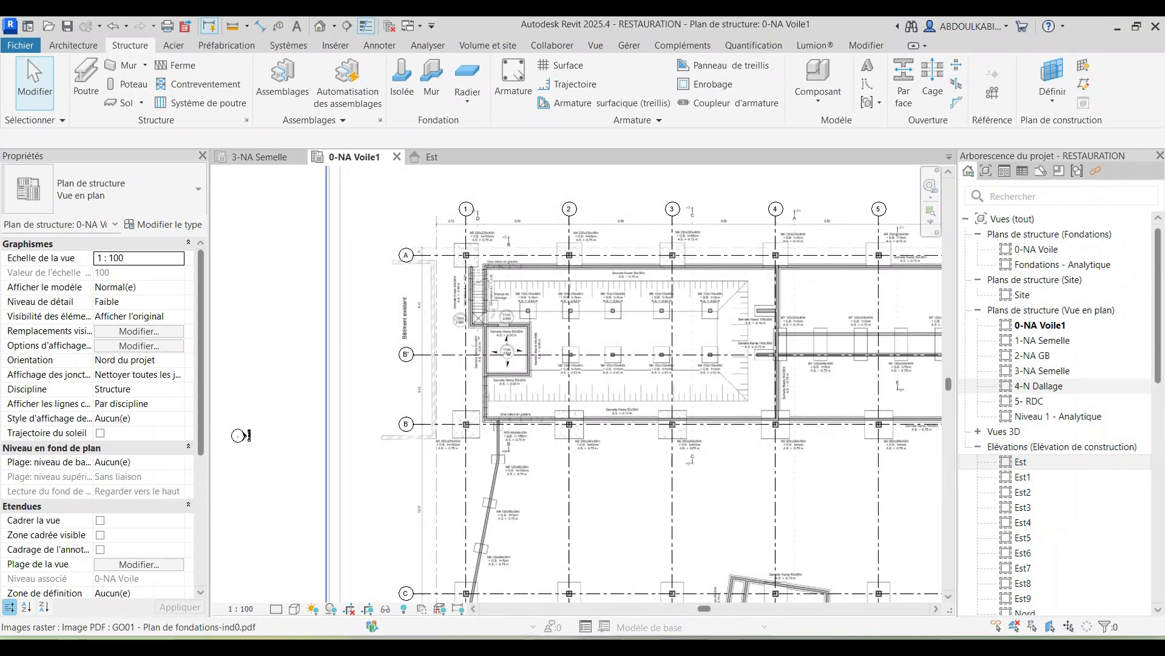
{"action": "scroll", "coordinate": [537, 310], "scroll_direction": "up", "scroll_amount": 4}
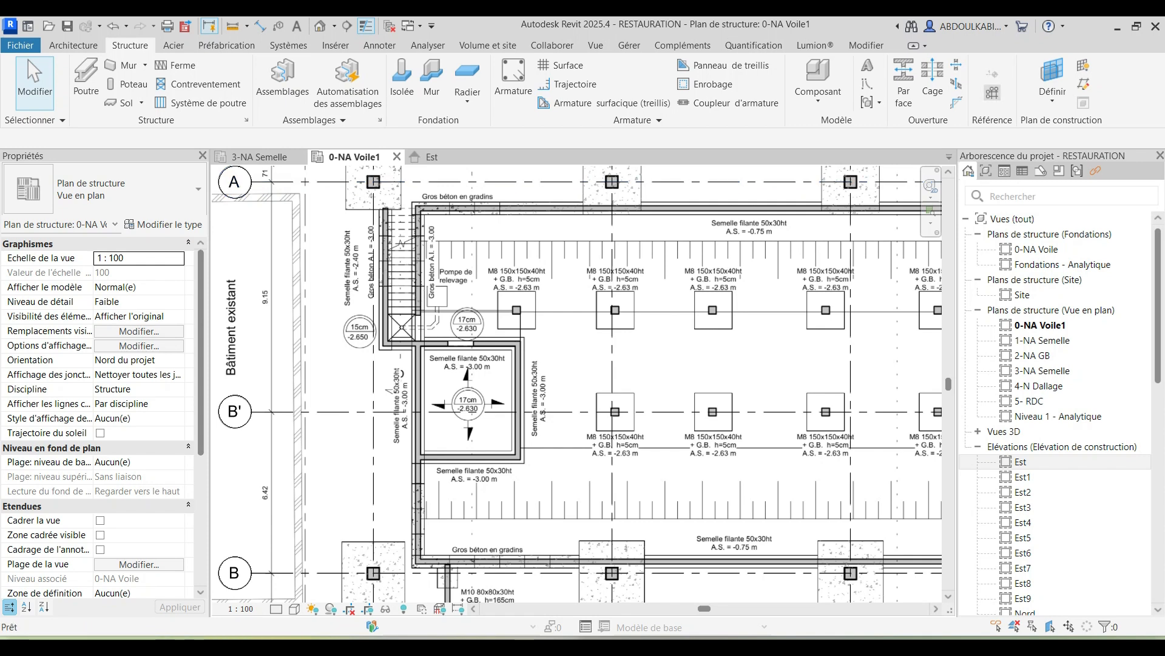
Step: Draw a horizontal grid line from the centre of the M8 column beside the stair, along the upper M8 row, to beyond grid line 7
{"action": "key", "text": "g"}
{"action": "key", "text": "r"}
{"action": "scroll", "coordinate": [513, 299], "scroll_direction": "up", "scroll_amount": 9}
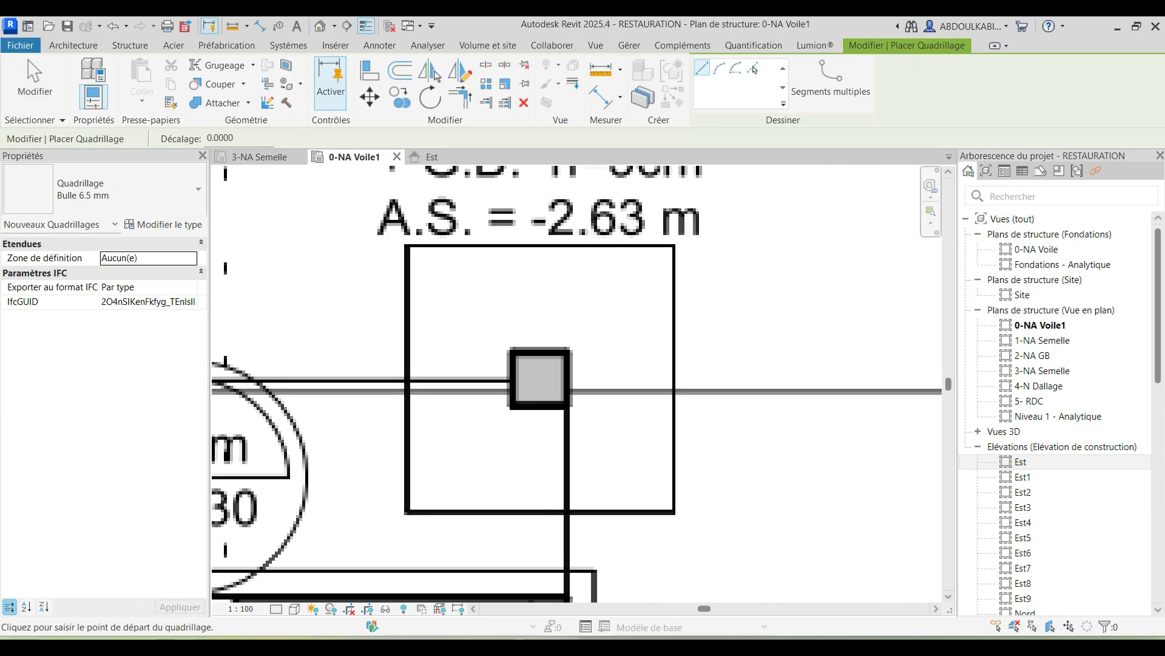
{"action": "left_click", "coordinate": [540, 378]}
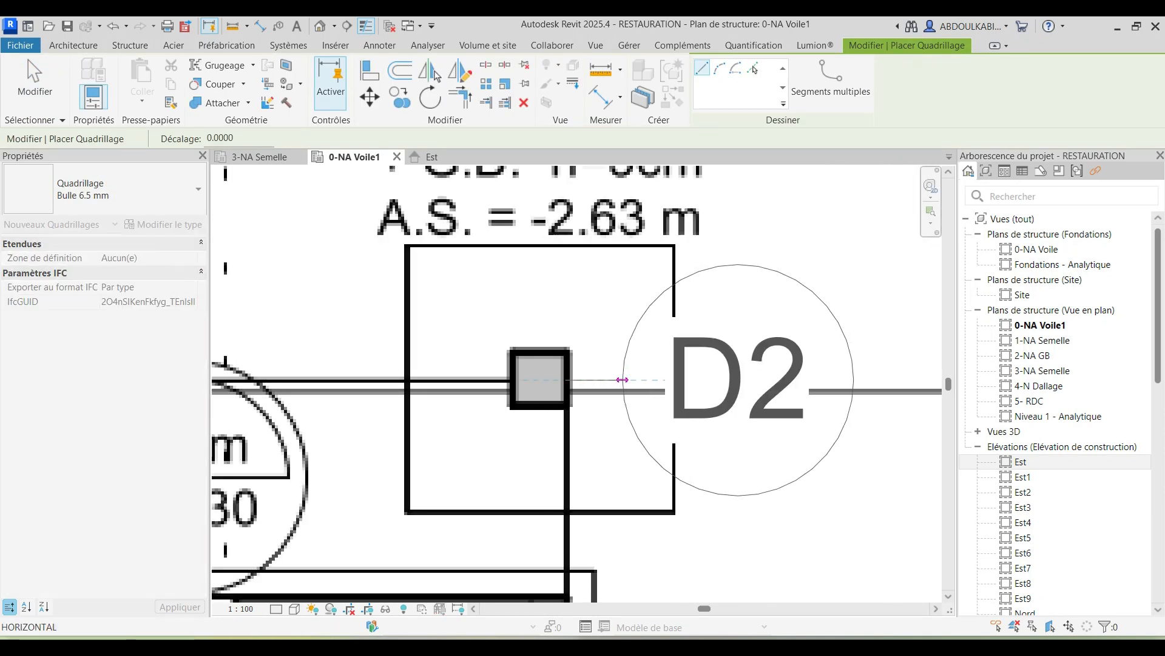
{"action": "scroll", "coordinate": [365, 389], "scroll_direction": "down", "scroll_amount": 9}
{"action": "scroll", "coordinate": [783, 389], "scroll_direction": "up", "scroll_amount": 3}
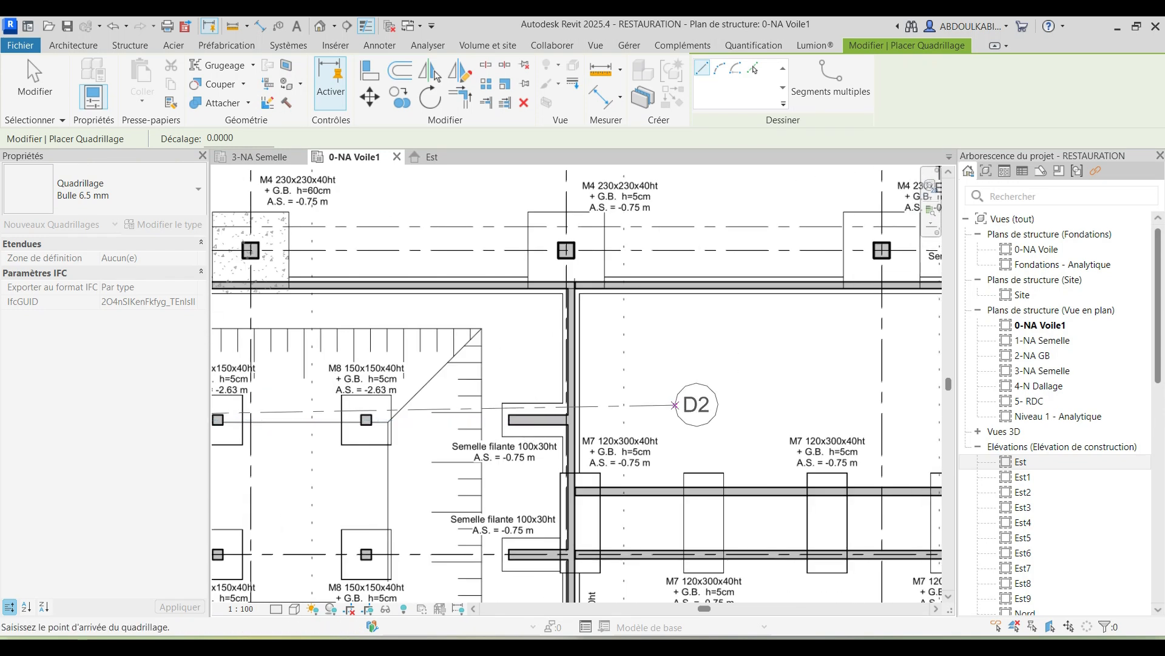
{"action": "scroll", "coordinate": [623, 409], "scroll_direction": "down", "scroll_amount": 3}
{"action": "middle_click_drag", "start_coordinate": [748, 387], "coordinate": [493, 407]}
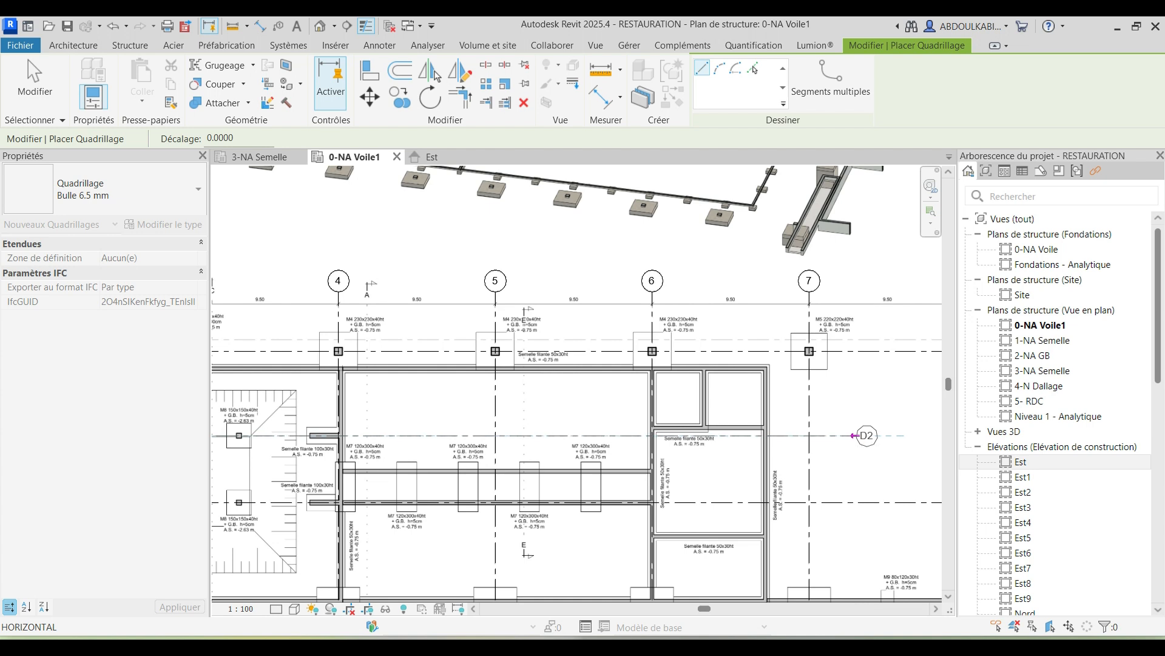
{"action": "left_click", "coordinate": [848, 435]}
{"action": "scroll", "coordinate": [896, 478], "scroll_direction": "down", "scroll_amount": 3}
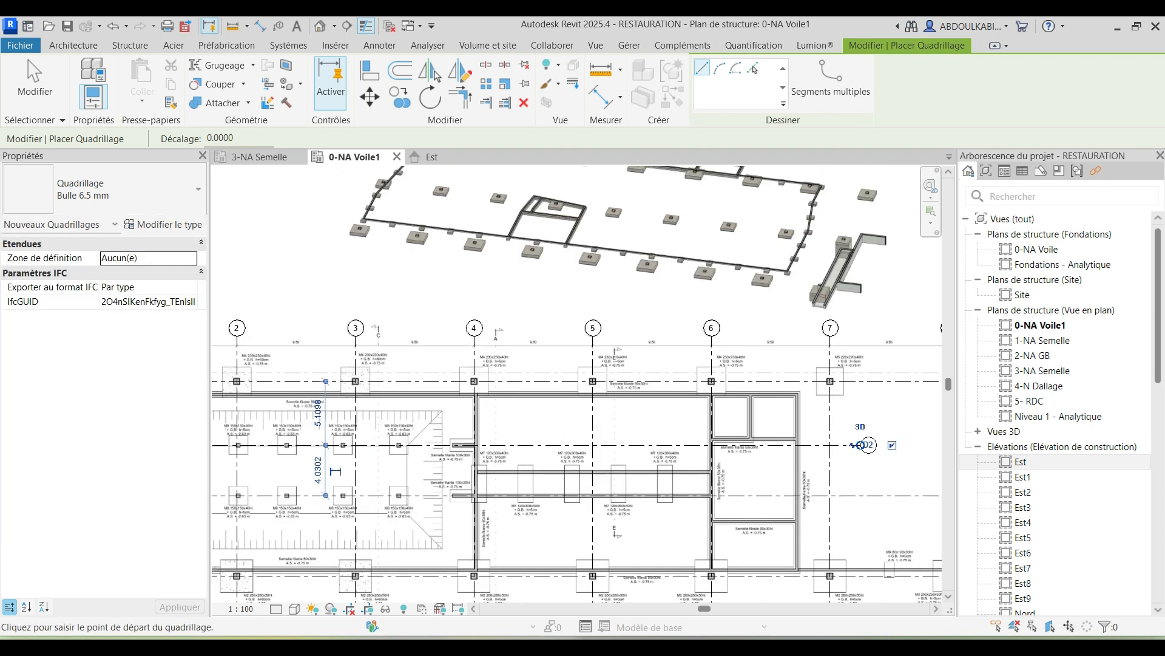
{"action": "key", "text": "Escape"}
Step: Extend the free end of grid line D2 past the stair to beyond grid line 1
{"action": "left_click", "coordinate": [875, 453]}
{"action": "scroll", "coordinate": [376, 485], "scroll_direction": "up", "scroll_amount": 3}
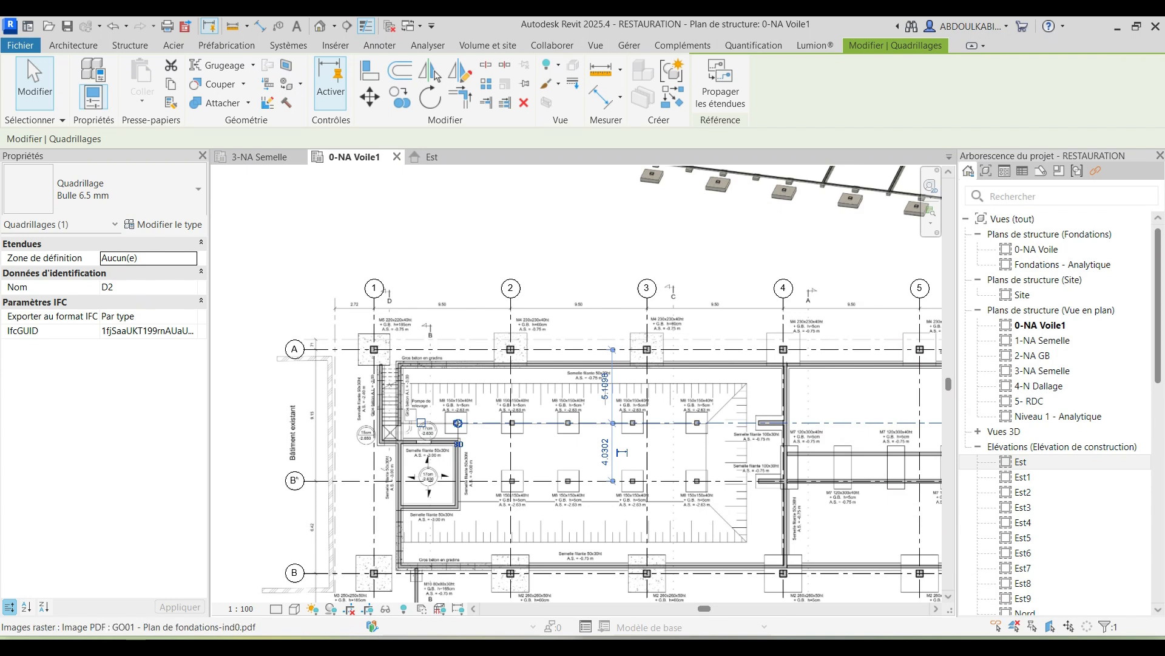
{"action": "scroll", "coordinate": [457, 423], "scroll_direction": "up", "scroll_amount": 5}
{"action": "left_click_drag", "start_coordinate": [635, 428], "coordinate": [278, 428]}
{"action": "key", "text": "Escape"}
{"action": "scroll", "coordinate": [469, 371], "scroll_direction": "down", "scroll_amount": 4}
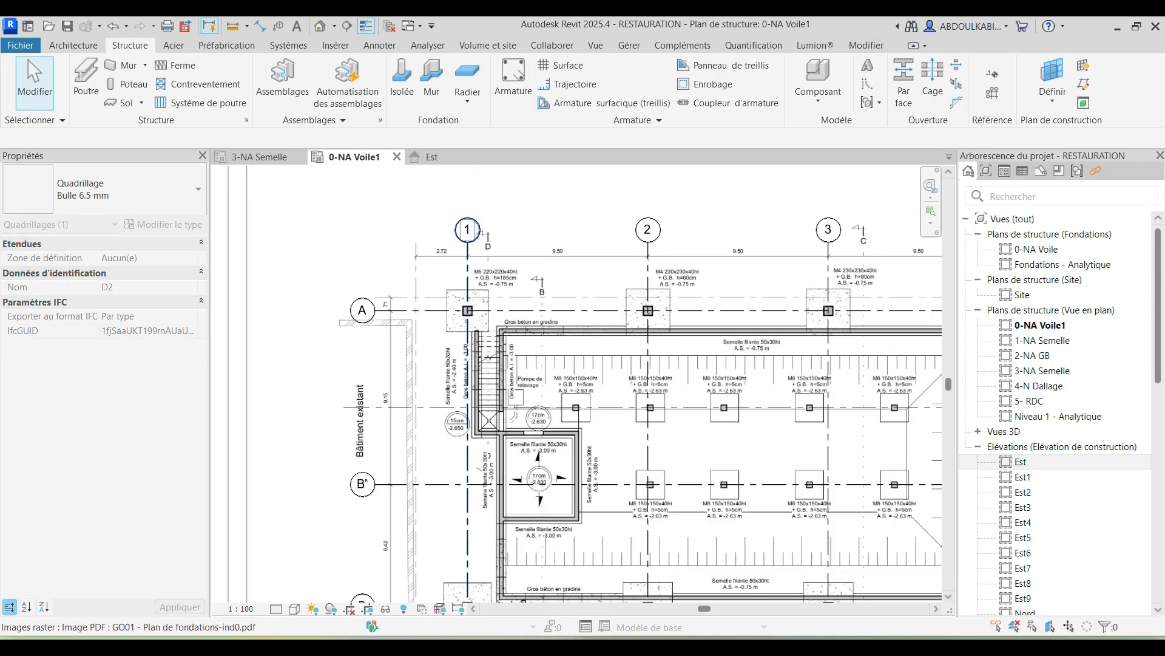
Step: Copy grid line D2 down from the upper M8 row onto the lower M8 row, using grid line 2 for the base point
{"action": "scroll", "coordinate": [616, 415], "scroll_direction": "up", "scroll_amount": 3}
{"action": "left_click", "coordinate": [561, 450]}
{"action": "scroll", "coordinate": [567, 451], "scroll_direction": "up", "scroll_amount": 3}
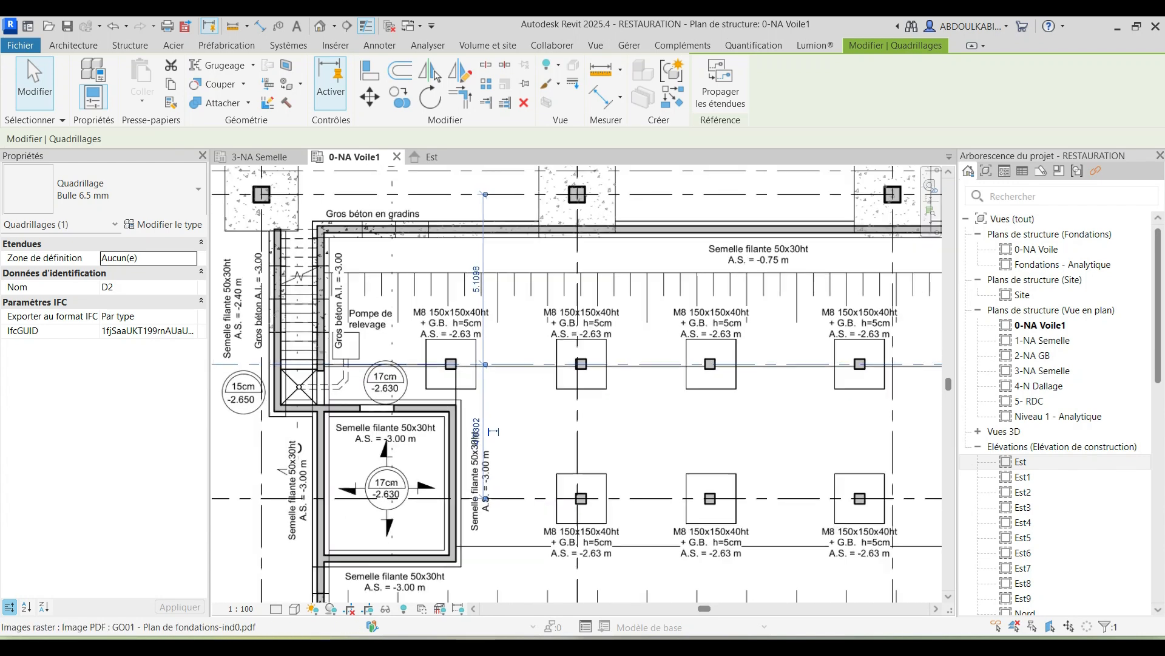
{"action": "scroll", "coordinate": [726, 523], "scroll_direction": "up", "scroll_amount": 1}
{"action": "left_click", "coordinate": [400, 97]}
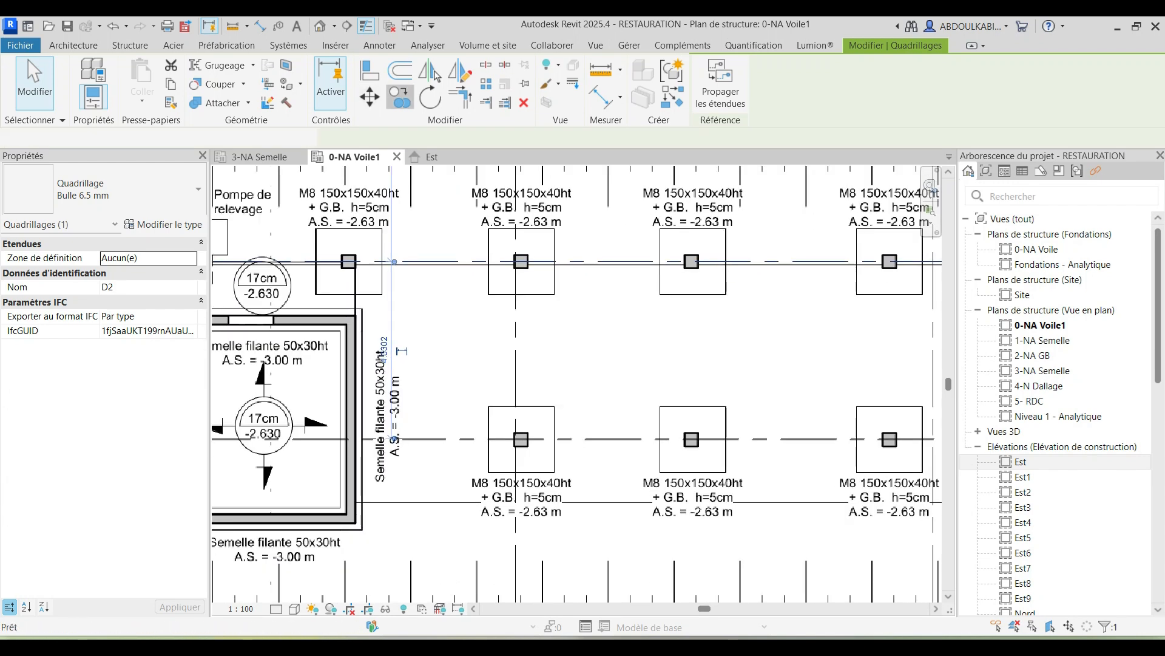
{"action": "left_click", "coordinate": [515, 261]}
{"action": "scroll", "coordinate": [515, 441], "scroll_direction": "up", "scroll_amount": 4}
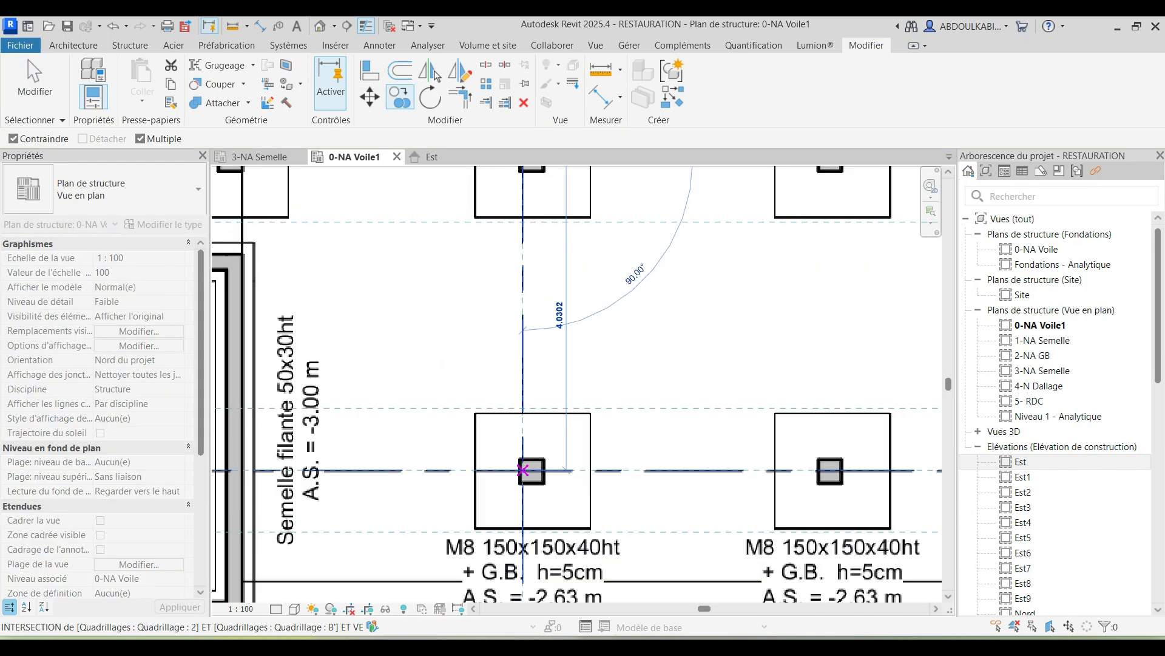
{"action": "left_click", "coordinate": [522, 468]}
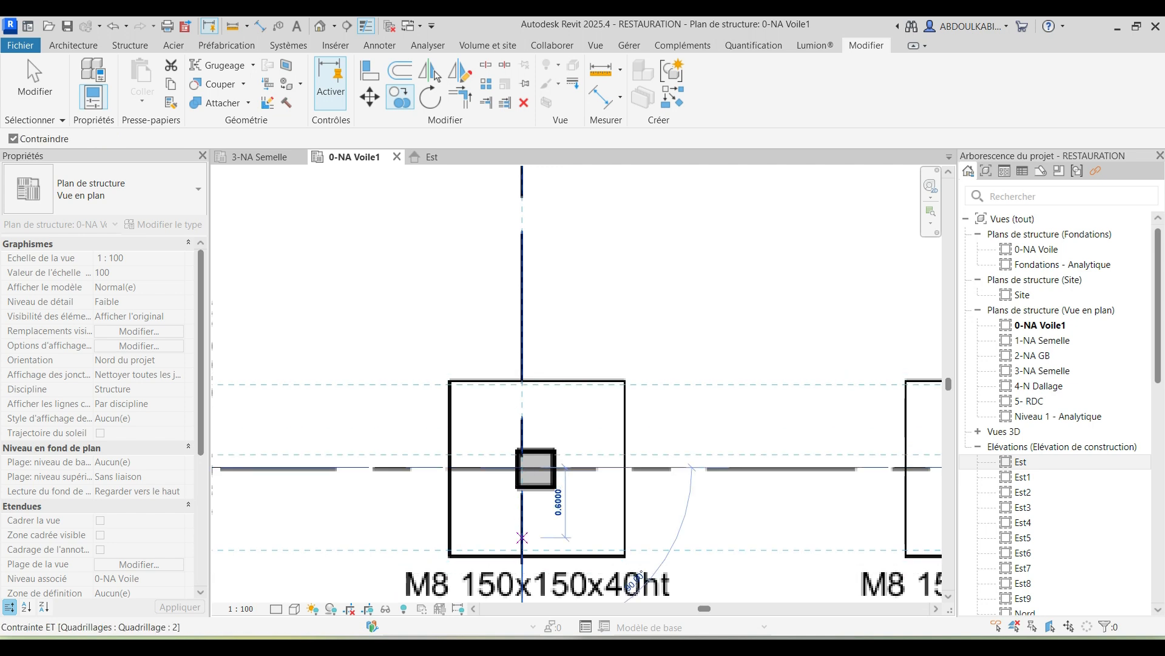
{"action": "key", "text": "Escape"}
{"action": "key", "text": "Escape"}
Step: Check the copied grid line along the lower M8 row against grid line B'
{"action": "scroll", "coordinate": [523, 356], "scroll_direction": "down", "scroll_amount": 5}
{"action": "scroll", "coordinate": [514, 361], "scroll_direction": "down", "scroll_amount": 1}
{"action": "left_click", "coordinate": [513, 361]}
{"action": "key", "text": "Escape"}
{"action": "left_click", "coordinate": [453, 381]}
{"action": "scroll", "coordinate": [647, 406], "scroll_direction": "down", "scroll_amount": 2}
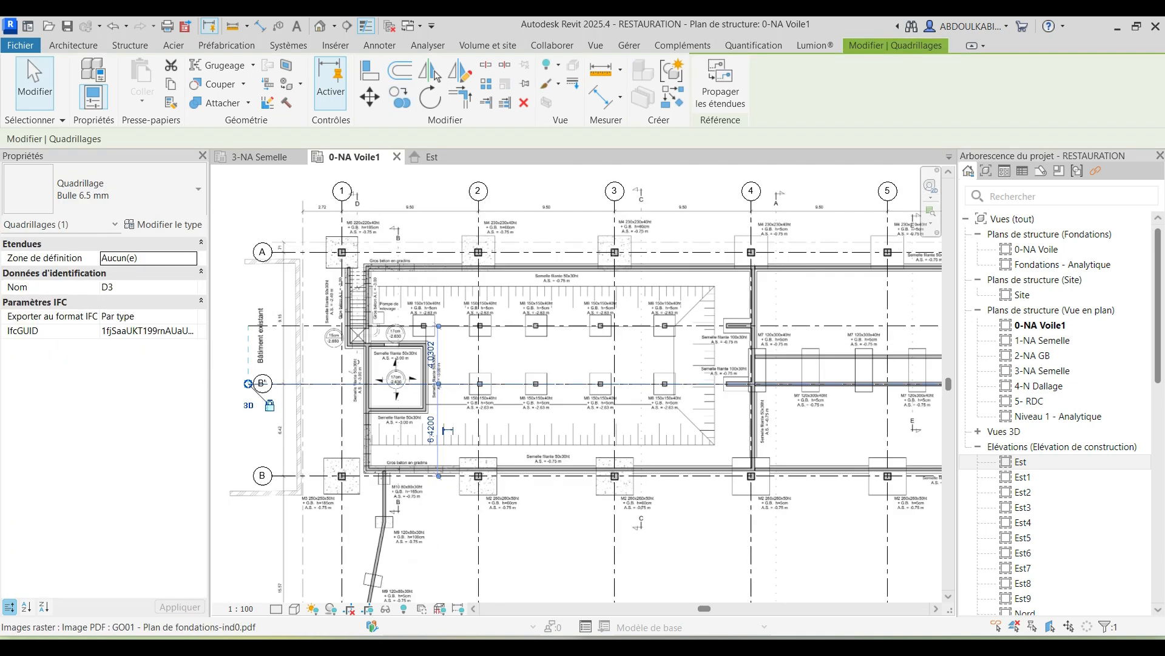
{"action": "key", "text": "Escape"}
{"action": "scroll", "coordinate": [572, 361], "scroll_direction": "up", "scroll_amount": 2}
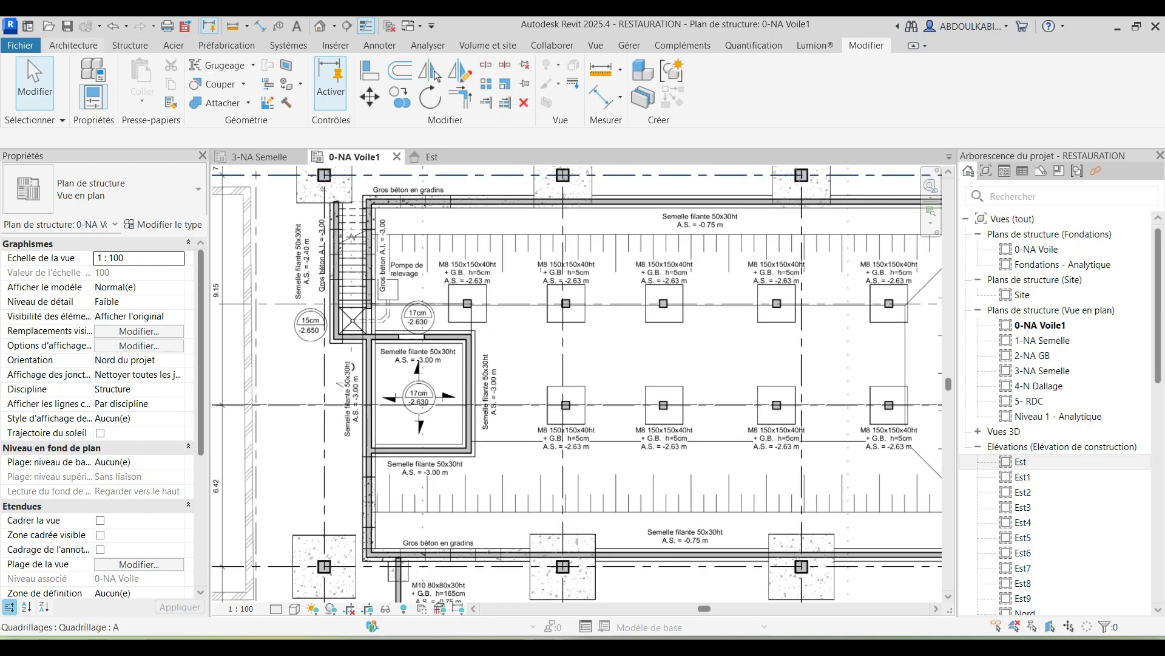
Step: Draw a vertical grid line from the centre of the upper M8 column nearest grid line 4 down to beyond grid line B
{"action": "left_click", "coordinate": [73, 45]}
{"action": "left_click", "coordinate": [986, 93]}
{"action": "scroll", "coordinate": [445, 357], "scroll_direction": "up", "scroll_amount": 2}
{"action": "middle_click_drag", "start_coordinate": [445, 357], "coordinate": [285, 360]}
{"action": "scroll", "coordinate": [285, 361], "scroll_direction": "down", "scroll_amount": 2}
{"action": "scroll", "coordinate": [832, 319], "scroll_direction": "up", "scroll_amount": 4}
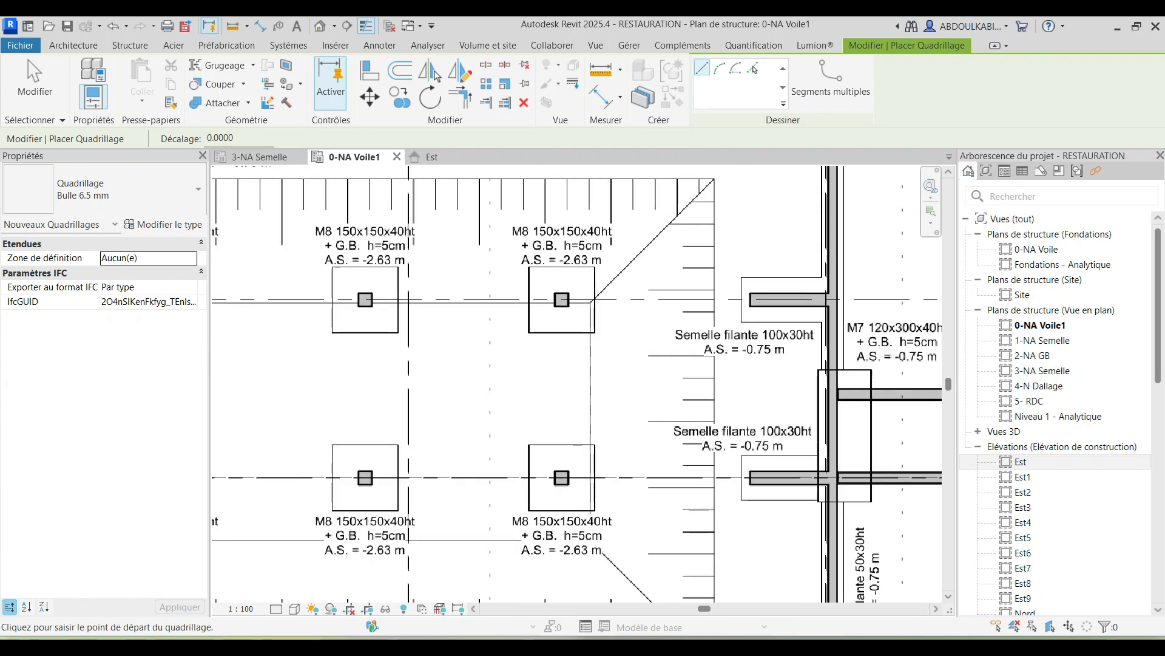
{"action": "left_click", "coordinate": [559, 285]}
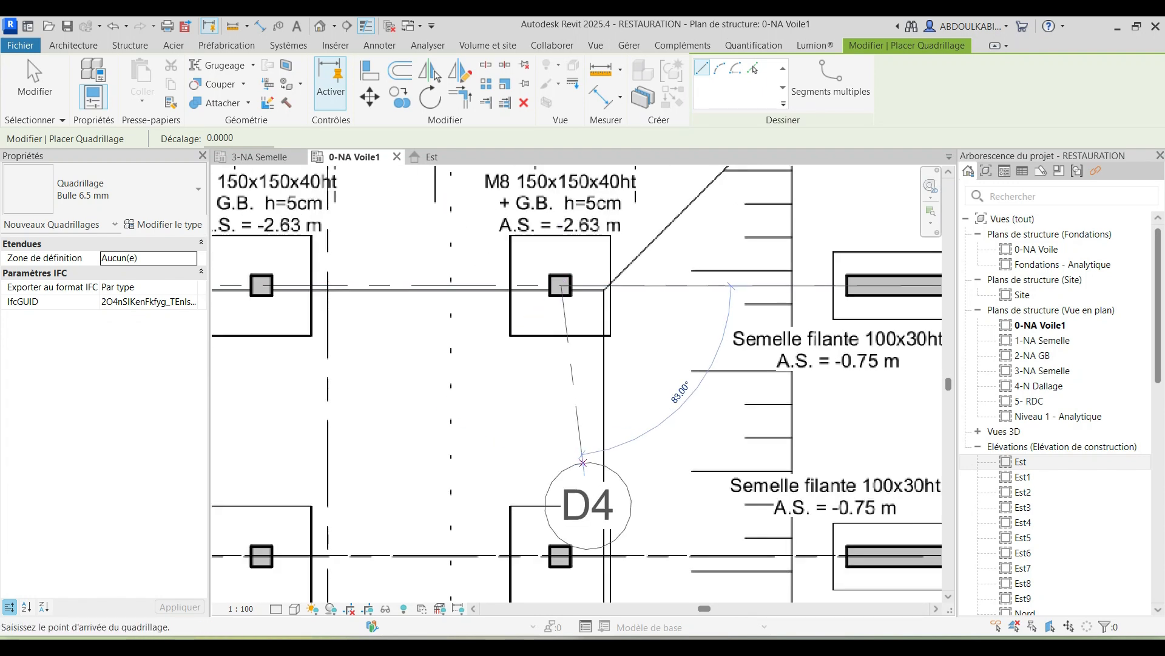
{"action": "scroll", "coordinate": [573, 473], "scroll_direction": "down", "scroll_amount": 4}
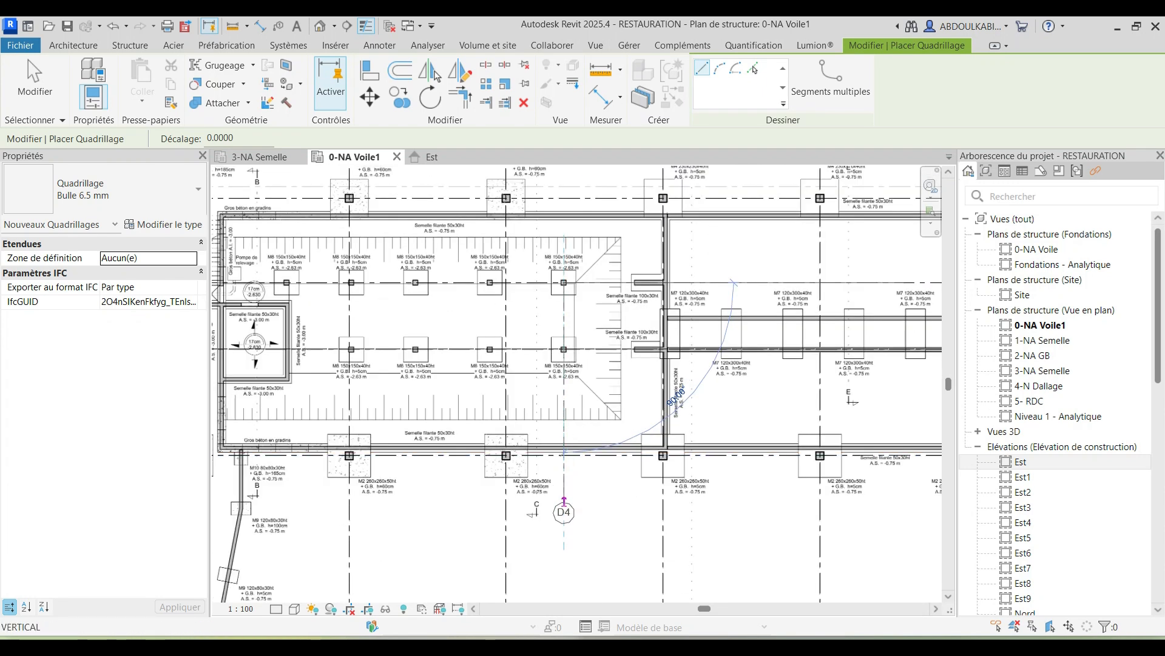
{"action": "left_click", "coordinate": [564, 516]}
{"action": "key", "text": "Escape"}
{"action": "key", "text": "Escape"}
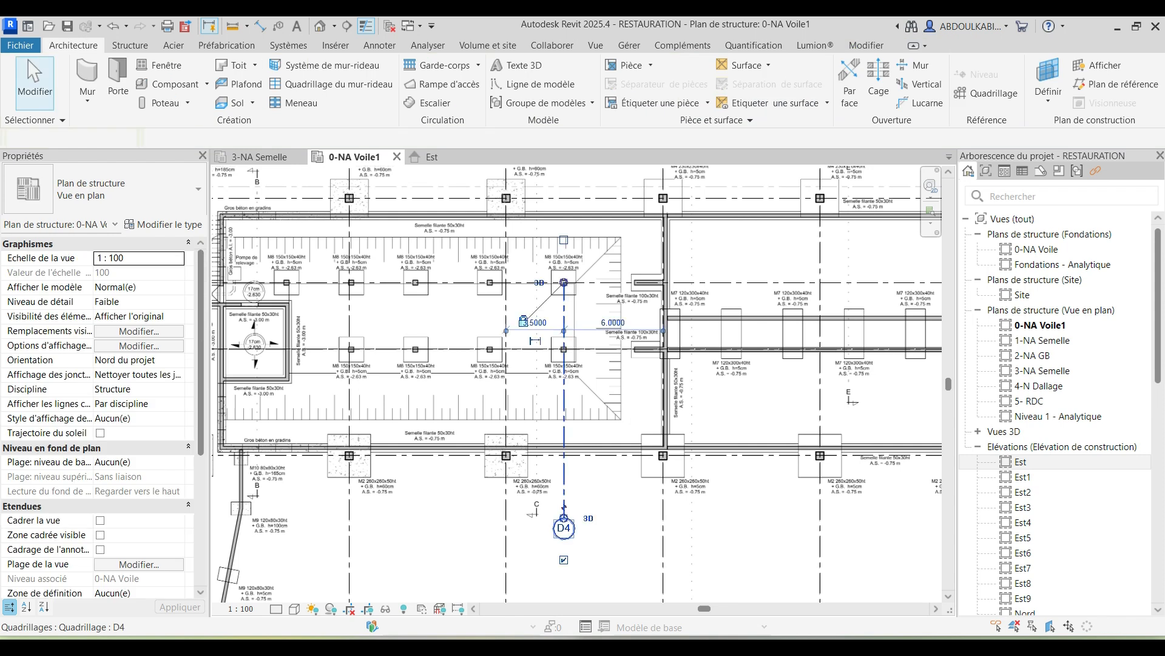
Step: Extend the upper end of vertical grid line D4 to beyond grid line A
{"action": "middle_click_drag", "start_coordinate": [563, 293], "coordinate": [568, 562]}
{"action": "left_click_drag", "start_coordinate": [568, 507], "coordinate": [569, 442]}
{"action": "key", "text": "Escape"}
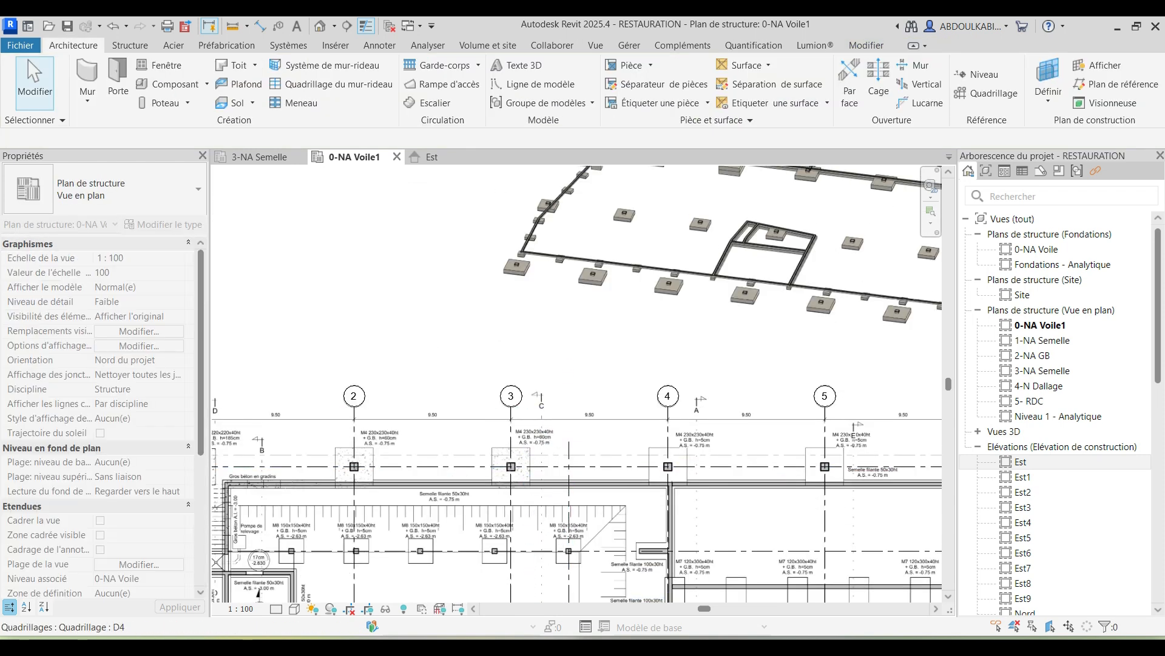
Step: Copy grid line D4 with the multiple option onto the centres of the other three M8 columns in the lower row
{"action": "scroll", "coordinate": [569, 455], "scroll_direction": "down", "scroll_amount": 2}
{"action": "middle_click_drag", "start_coordinate": [569, 535], "coordinate": [624, 276]}
{"action": "scroll", "coordinate": [637, 349], "scroll_direction": "up", "scroll_amount": 1}
{"action": "middle_click_drag", "start_coordinate": [616, 200], "coordinate": [616, 397]}
{"action": "scroll", "coordinate": [618, 486], "scroll_direction": "up", "scroll_amount": 2}
{"action": "middle_click_drag", "start_coordinate": [617, 485], "coordinate": [624, 437]}
{"action": "scroll", "coordinate": [607, 367], "scroll_direction": "down", "scroll_amount": 1}
{"action": "scroll", "coordinate": [590, 315], "scroll_direction": "up", "scroll_amount": 2}
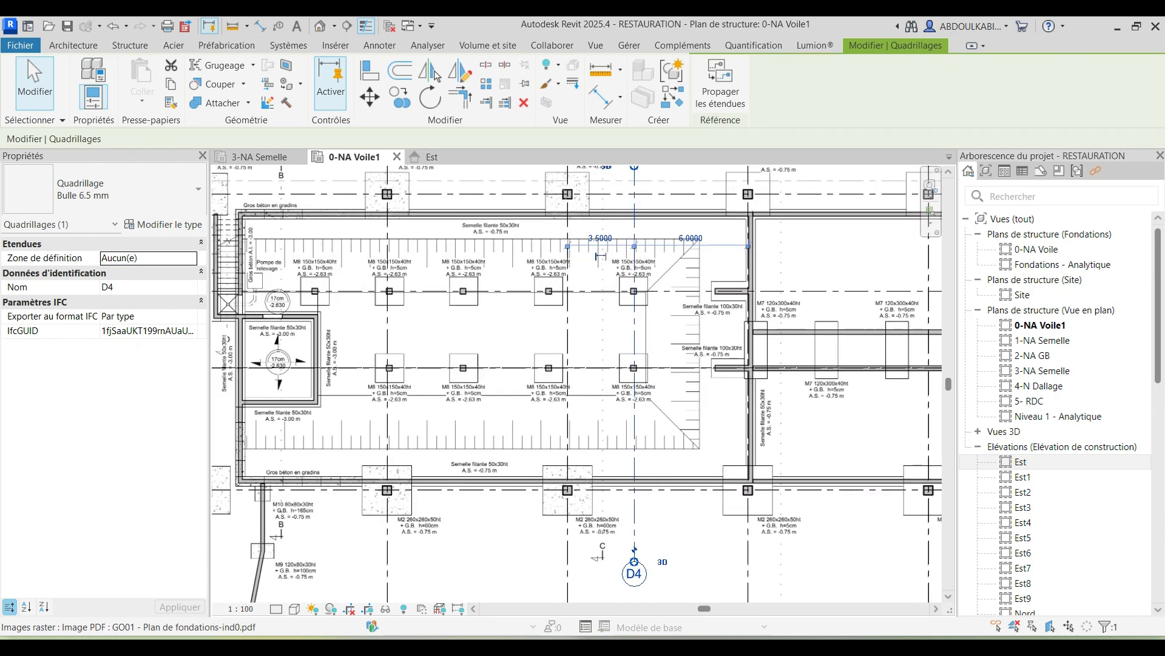
{"action": "mouse_move", "coordinate": [631, 314]}
{"action": "middle_mouse_down"}
{"action": "mouse_move", "coordinate": [621, 270]}
{"action": "mouse_move", "coordinate": [648, 307]}
{"action": "middle_mouse_up"}
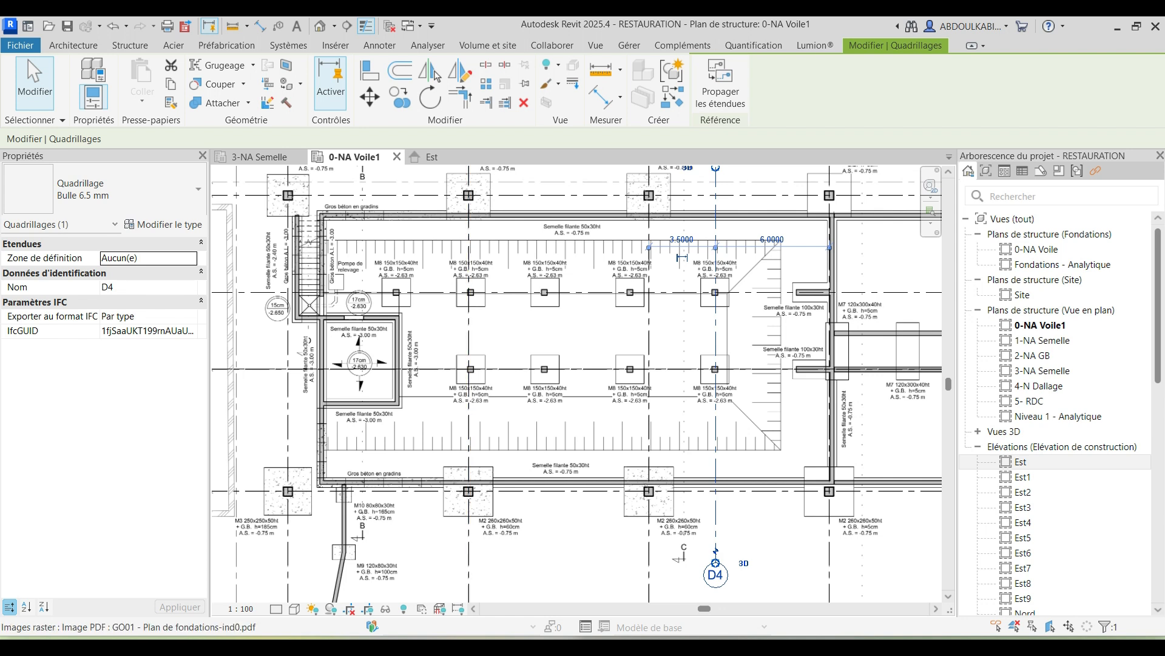
{"action": "left_click", "coordinate": [400, 97]}
{"action": "scroll", "coordinate": [745, 381], "scroll_direction": "up", "scroll_amount": 2}
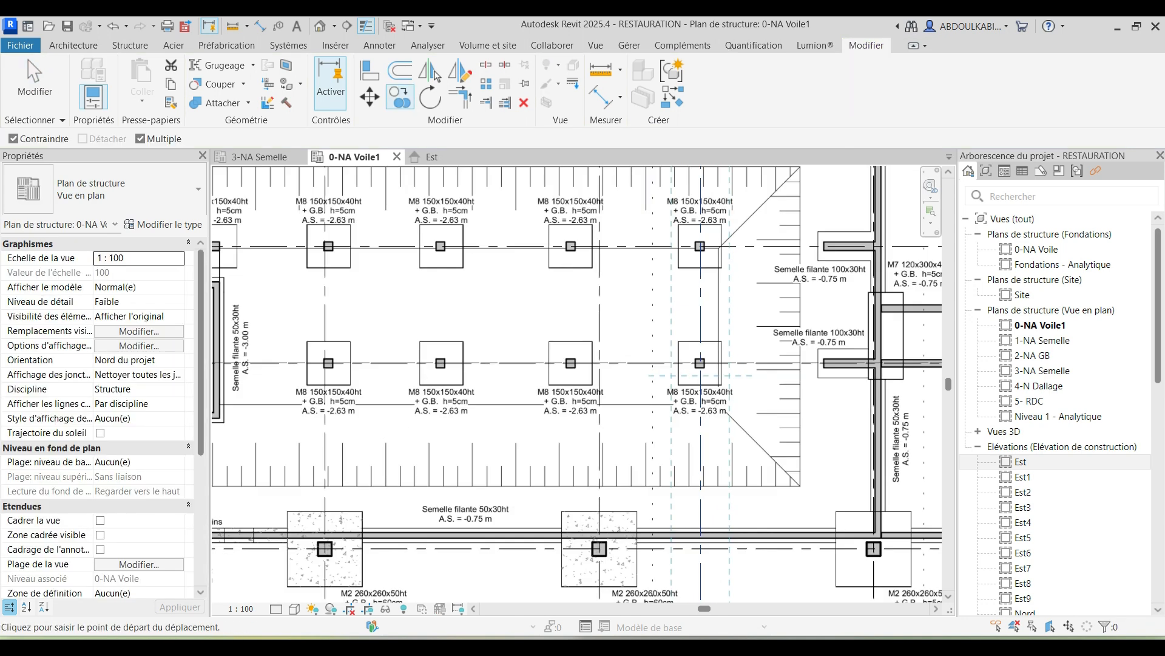
{"action": "scroll", "coordinate": [692, 371], "scroll_direction": "up", "scroll_amount": 2}
{"action": "left_click", "coordinate": [700, 363]}
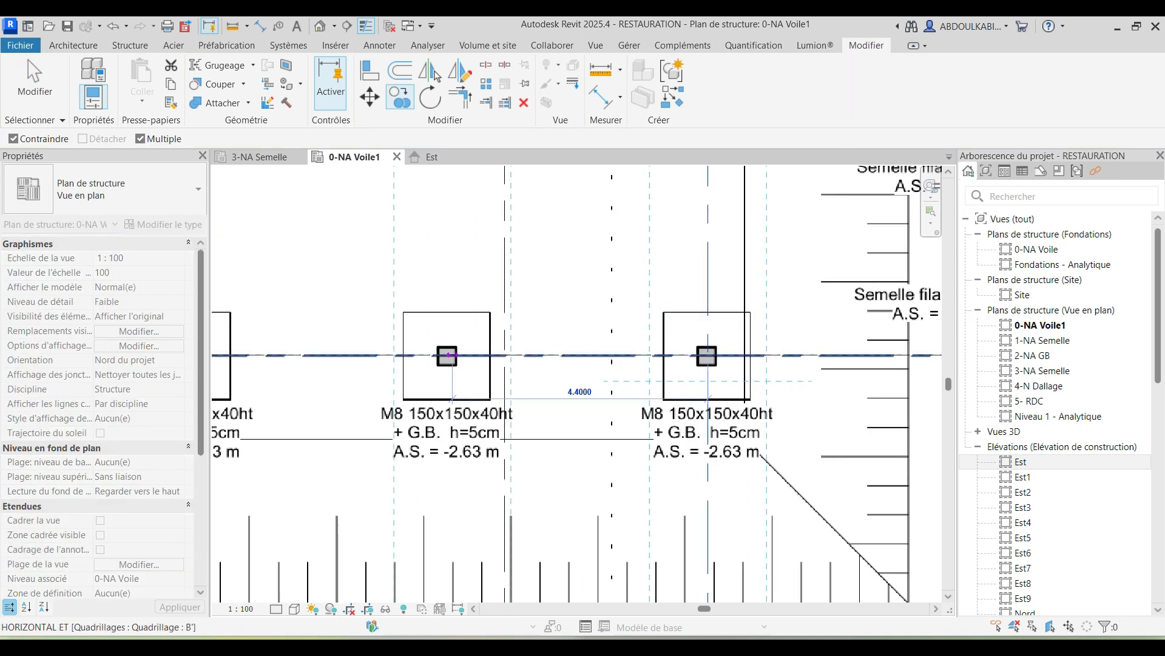
{"action": "middle_click_drag", "start_coordinate": [452, 355], "coordinate": [638, 349]}
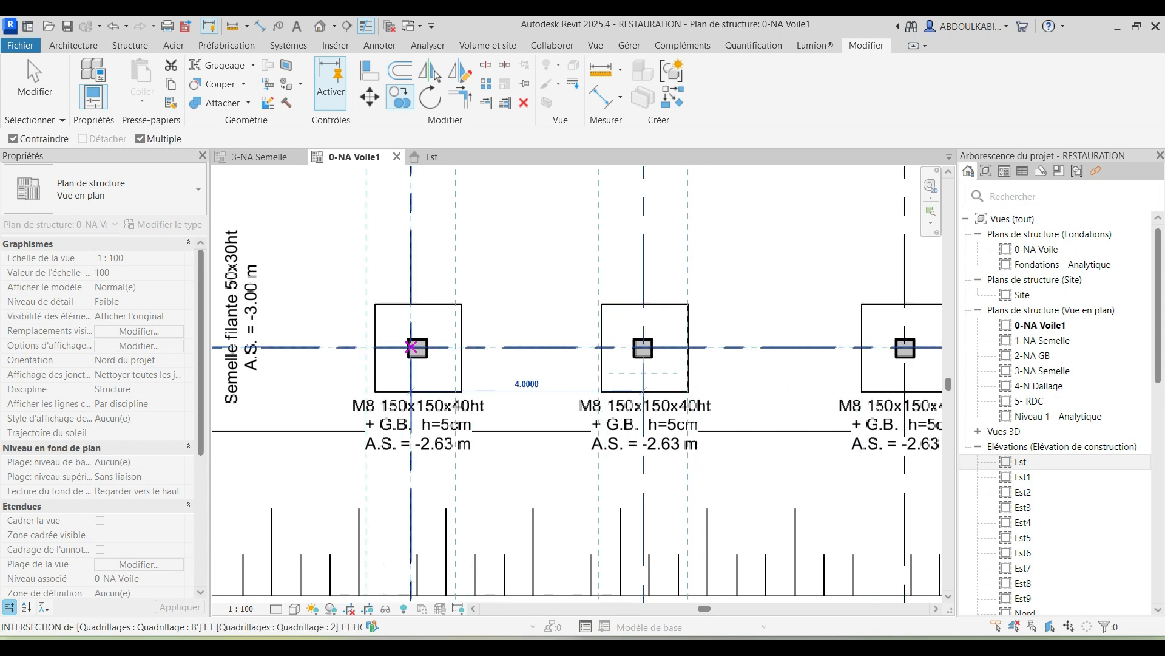
{"action": "scroll", "coordinate": [410, 347], "scroll_direction": "up", "scroll_amount": 2}
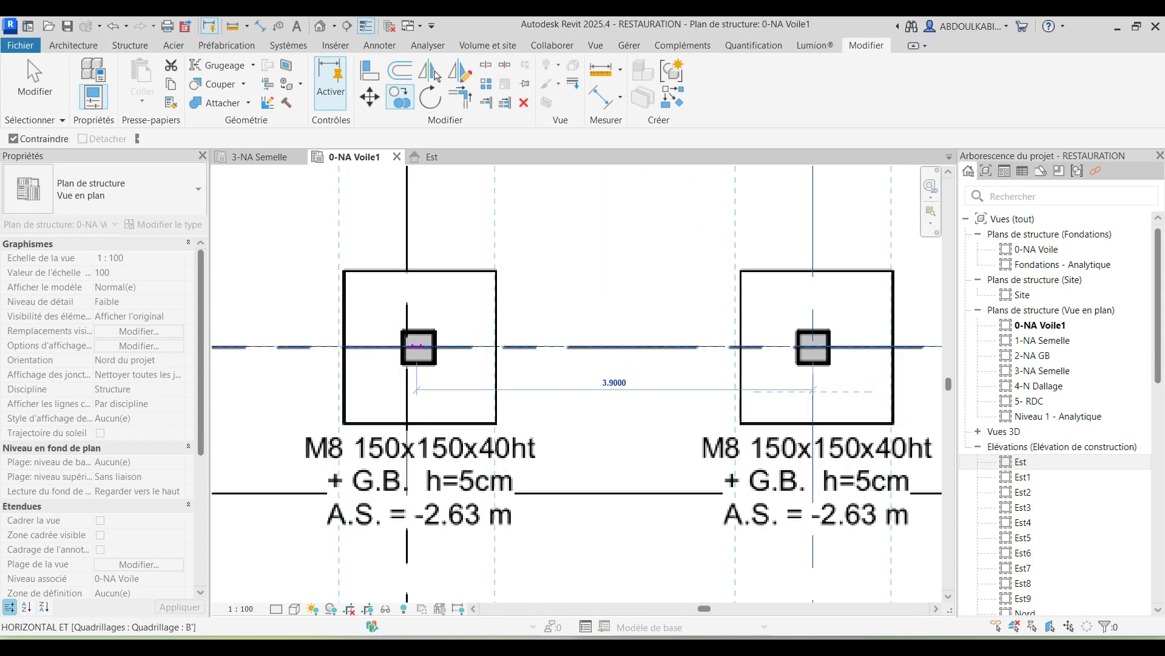
Step: Place one more copy of the vertical grid line through the M8 column beside the small square room, and finish copying
{"action": "scroll", "coordinate": [416, 346], "scroll_direction": "down", "scroll_amount": 5}
{"action": "scroll", "coordinate": [611, 372], "scroll_direction": "up", "scroll_amount": 3}
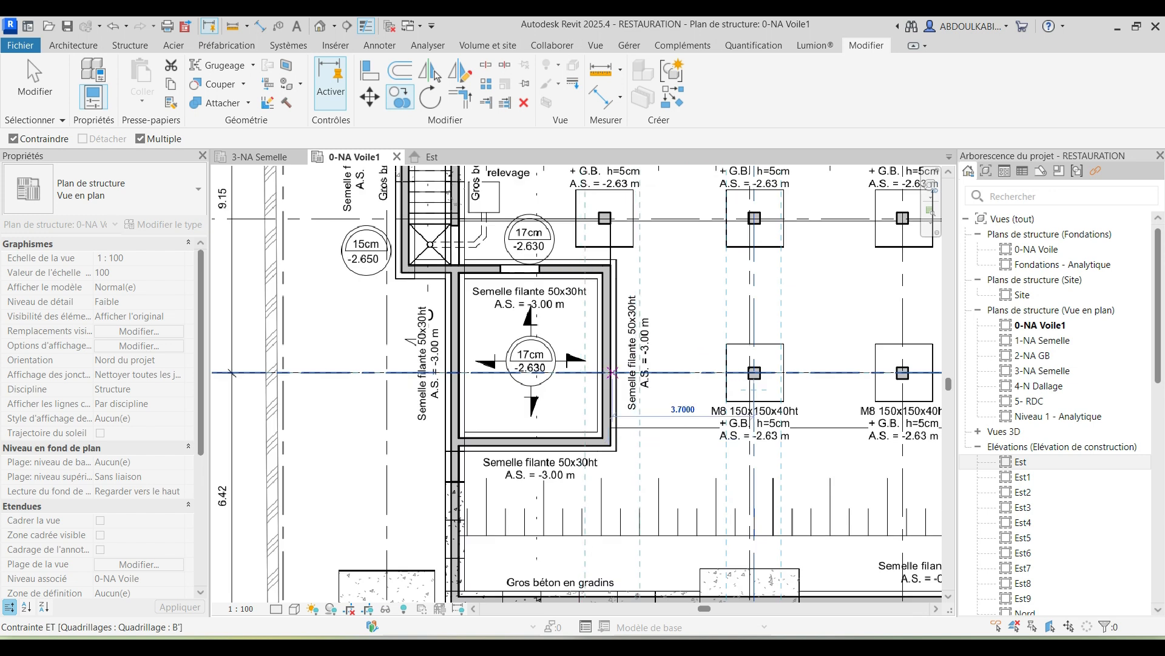
{"action": "scroll", "coordinate": [612, 372], "scroll_direction": "up", "scroll_amount": 2}
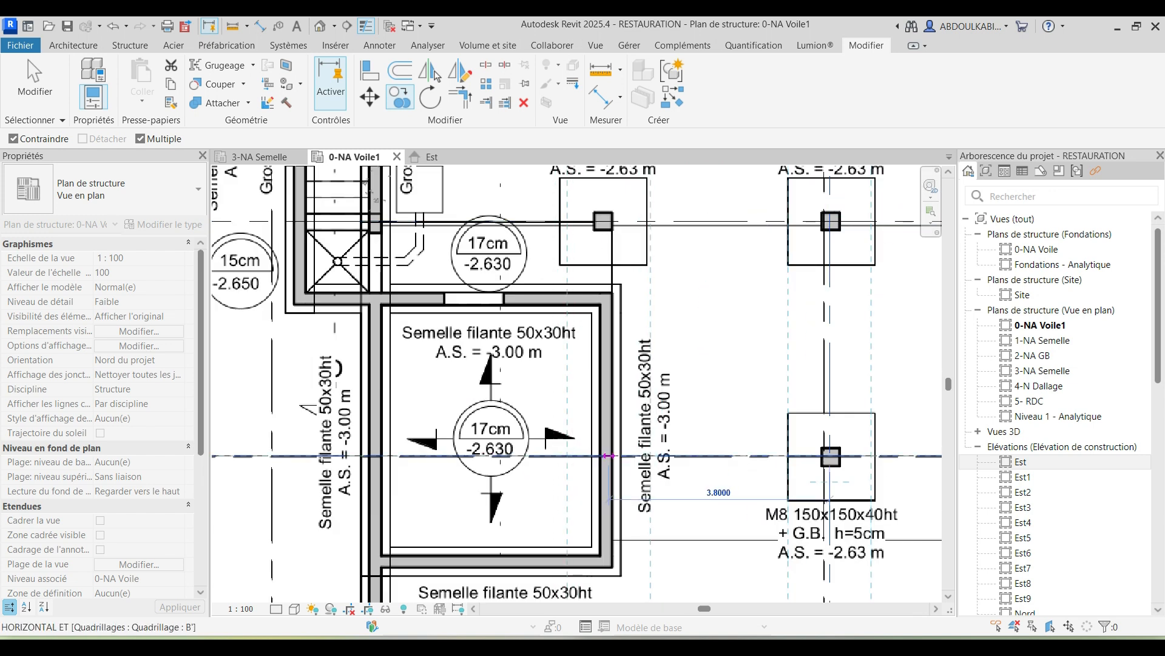
{"action": "scroll", "coordinate": [607, 458], "scroll_direction": "down", "scroll_amount": 2}
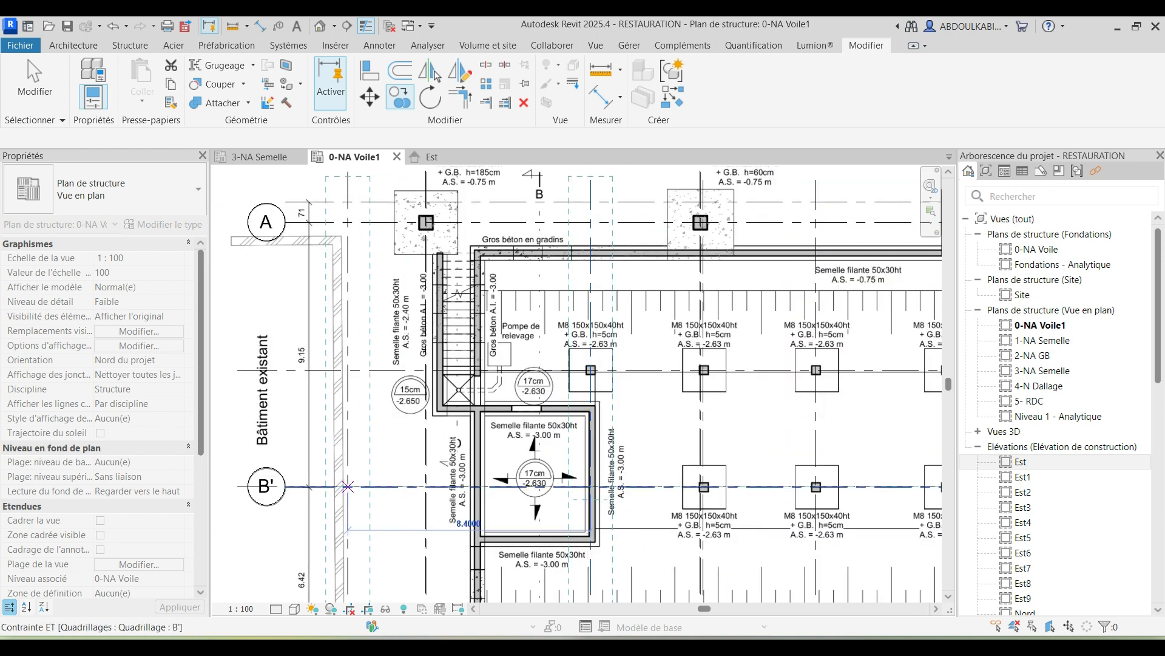
{"action": "key", "text": "Escape"}
Step: Examine the new vertical and horizontal grid lines against the M8 footings and the surrounding grid lines A to C
{"action": "scroll", "coordinate": [281, 464], "scroll_direction": "down", "scroll_amount": 3}
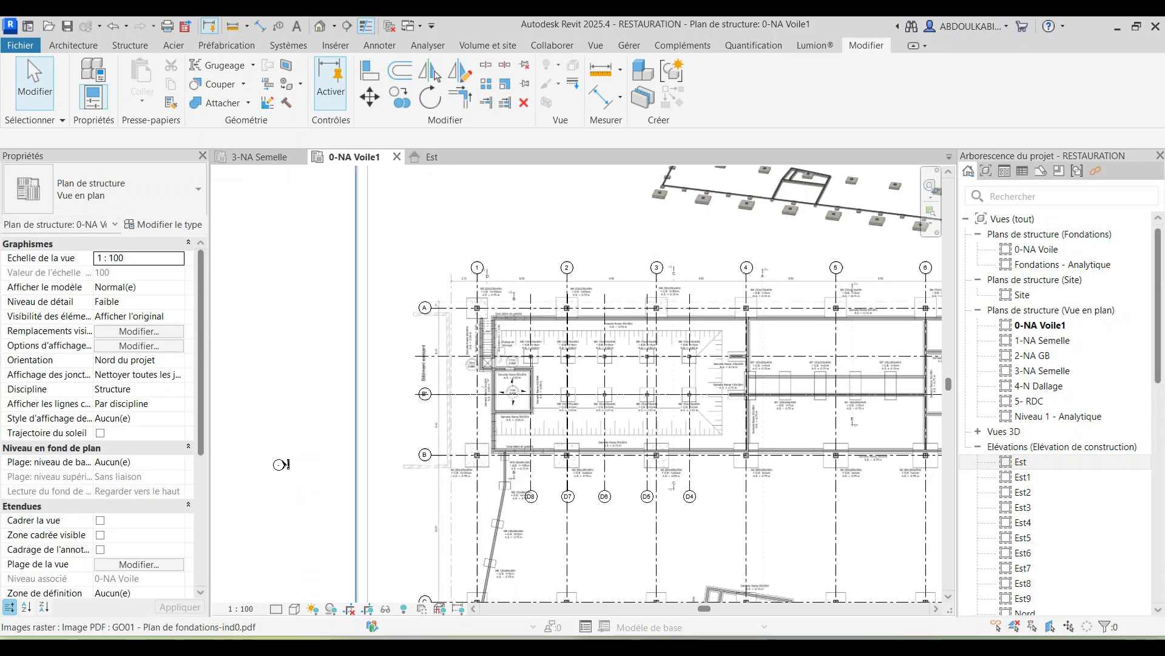
{"action": "scroll", "coordinate": [744, 368], "scroll_direction": "up", "scroll_amount": 3}
{"action": "scroll", "coordinate": [677, 283], "scroll_direction": "down", "scroll_amount": 2}
{"action": "middle_click_drag", "start_coordinate": [589, 364], "coordinate": [603, 292]}
{"action": "scroll", "coordinate": [603, 292], "scroll_direction": "up", "scroll_amount": 1}
{"action": "scroll", "coordinate": [555, 381], "scroll_direction": "up", "scroll_amount": 2}
{"action": "scroll", "coordinate": [554, 380], "scroll_direction": "down", "scroll_amount": 2}
{"action": "middle_click_drag", "start_coordinate": [555, 380], "coordinate": [555, 402]}
{"action": "scroll", "coordinate": [668, 400], "scroll_direction": "down", "scroll_amount": 2}
{"action": "middle_click_drag", "start_coordinate": [631, 389], "coordinate": [632, 335]}
{"action": "scroll", "coordinate": [615, 413], "scroll_direction": "up", "scroll_amount": 2}
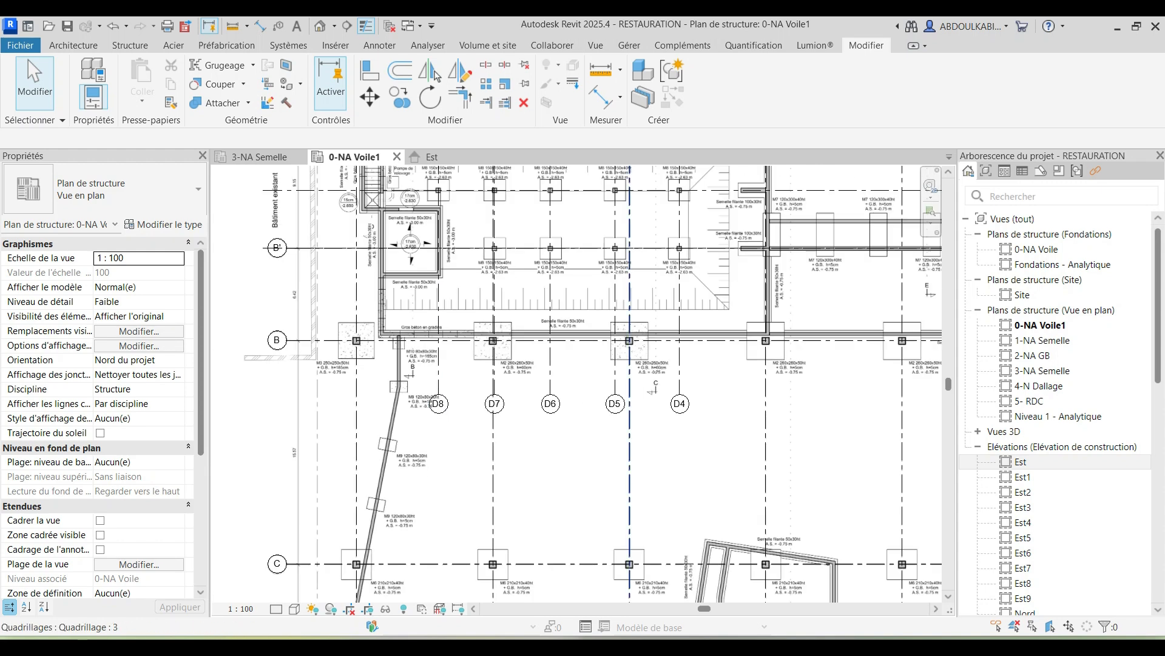
{"action": "middle_click_drag", "start_coordinate": [550, 364], "coordinate": [469, 452]}
{"action": "scroll", "coordinate": [607, 273], "scroll_direction": "up", "scroll_amount": 2}
{"action": "scroll", "coordinate": [497, 324], "scroll_direction": "down", "scroll_amount": 3}
{"action": "scroll", "coordinate": [489, 303], "scroll_direction": "down", "scroll_amount": 1}
{"action": "scroll", "coordinate": [579, 313], "scroll_direction": "up", "scroll_amount": 4}
{"action": "scroll", "coordinate": [732, 243], "scroll_direction": "down", "scroll_amount": 5}
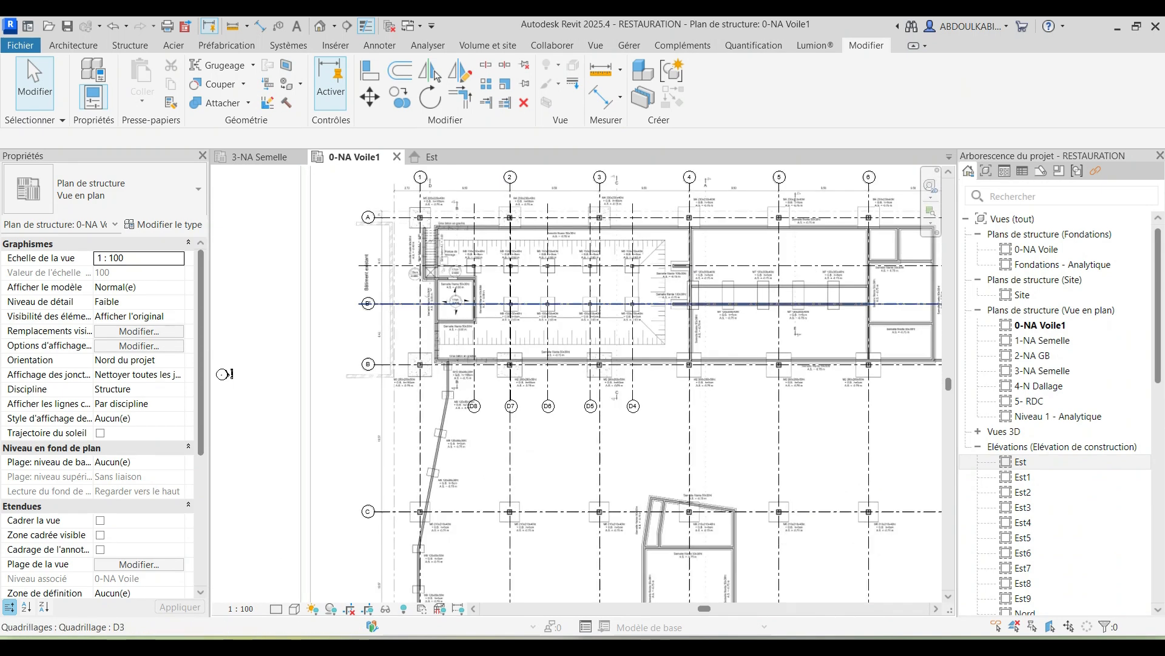
{"action": "scroll", "coordinate": [462, 226], "scroll_direction": "up", "scroll_amount": 5}
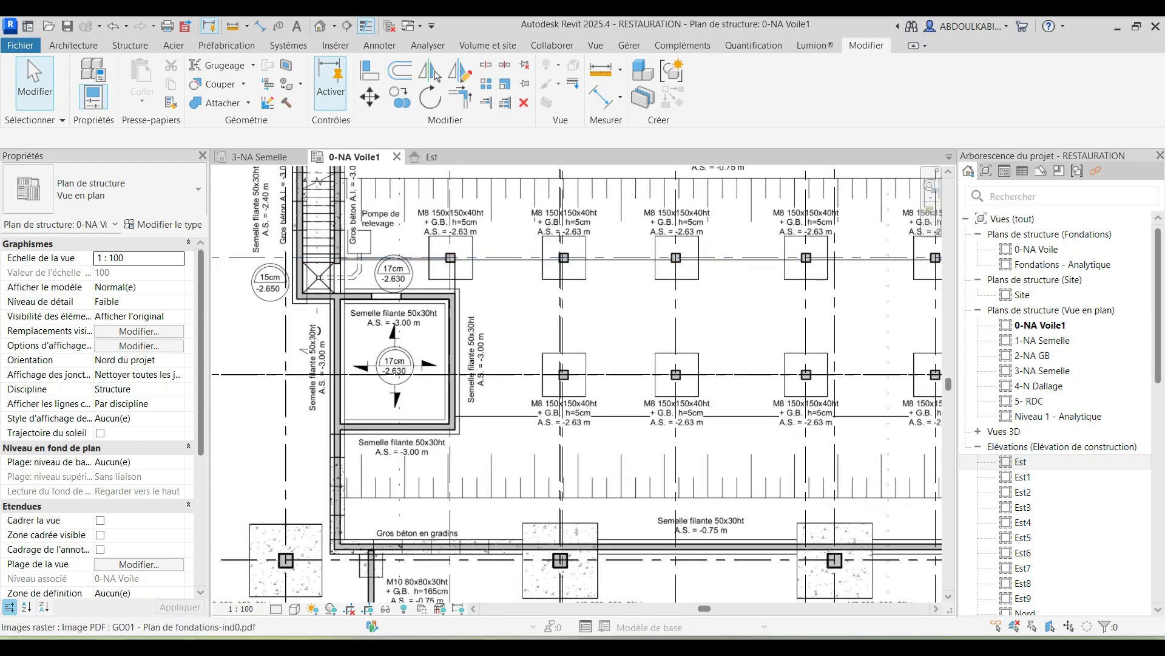
{"action": "scroll", "coordinate": [283, 296], "scroll_direction": "down", "scroll_amount": 3}
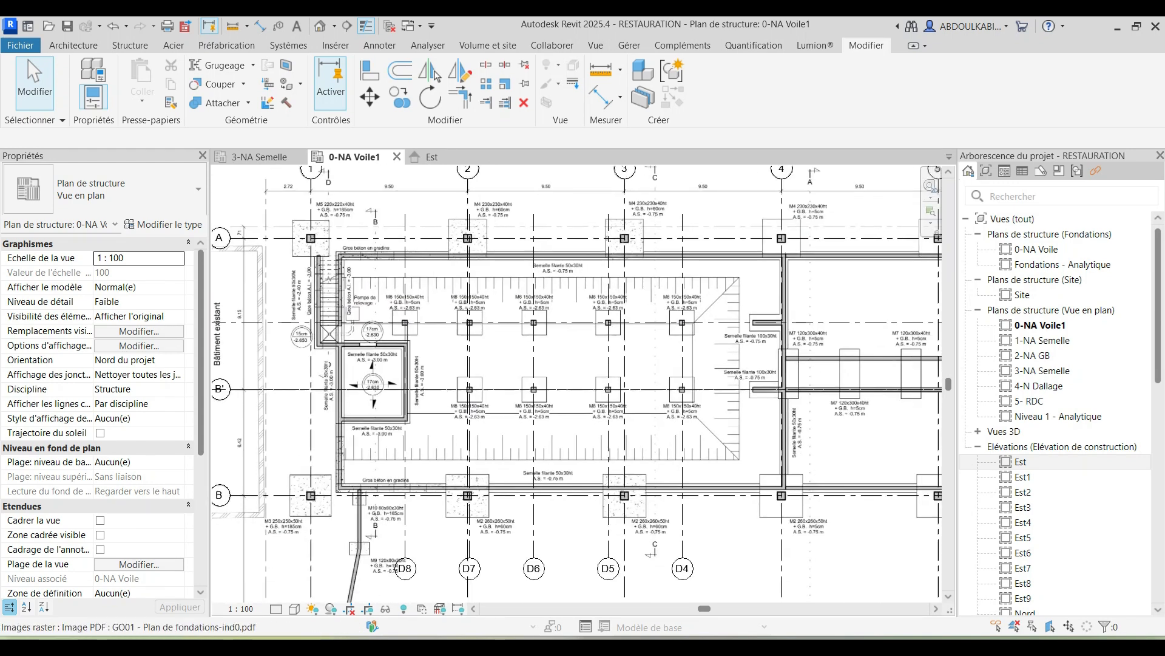
{"action": "scroll", "coordinate": [516, 326], "scroll_direction": "down", "scroll_amount": 2}
Step: Open the 1-NA Semelle structural plan
{"action": "left_click", "coordinate": [130, 45]}
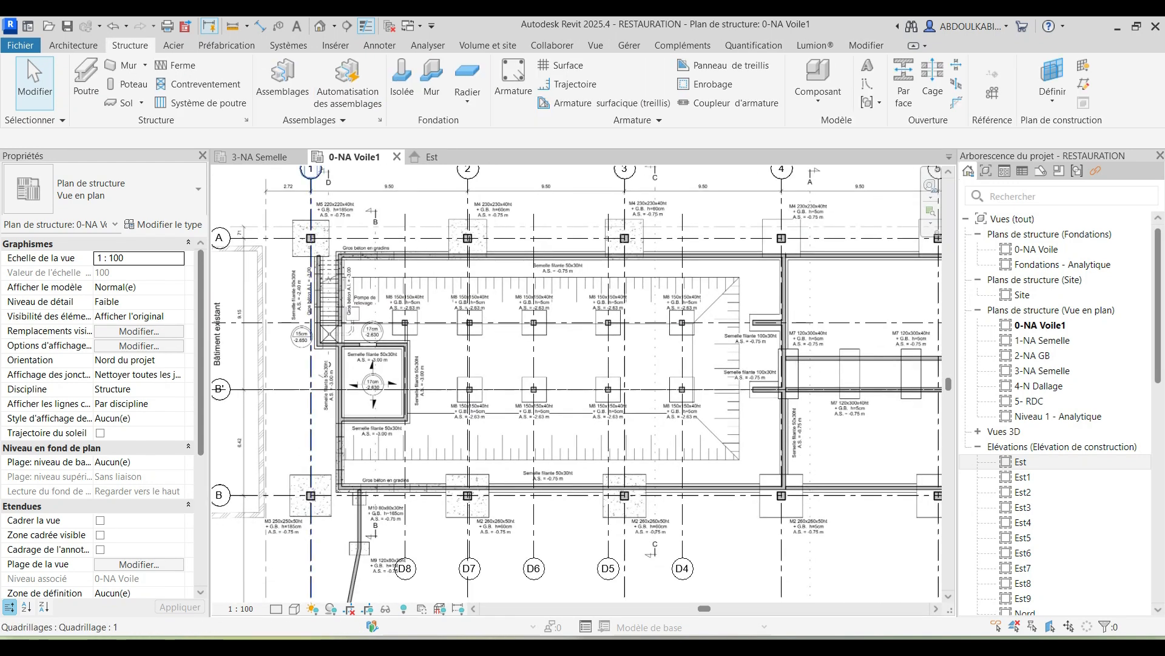
{"action": "scroll", "coordinate": [546, 437], "scroll_direction": "up", "scroll_amount": 3}
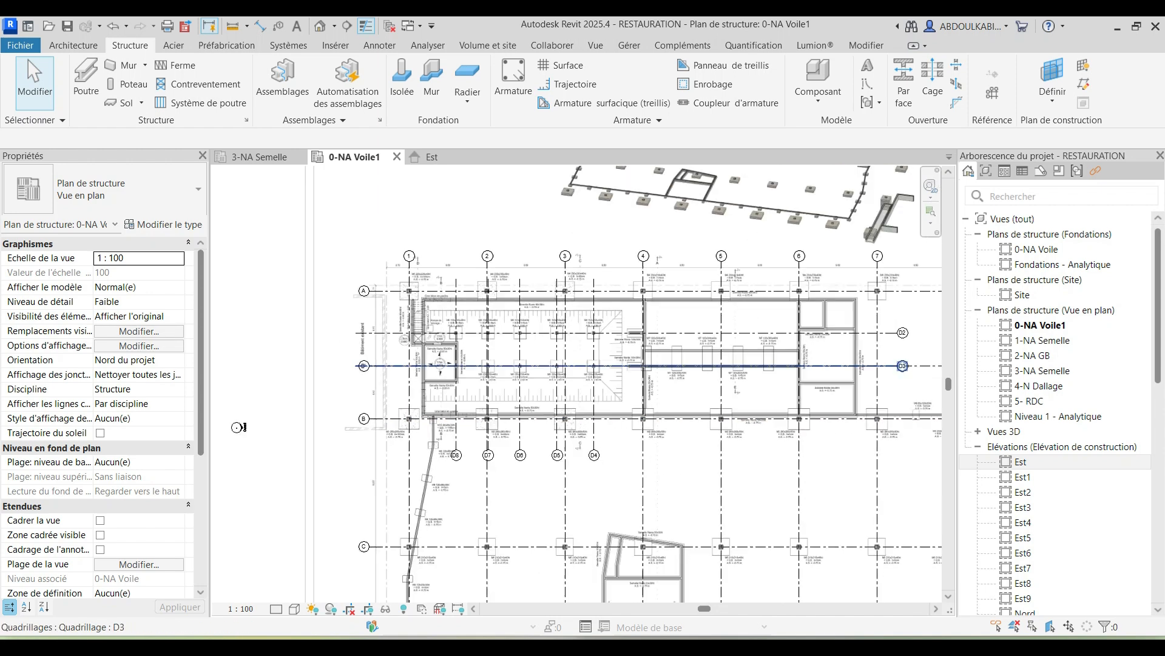
{"action": "middle_click_drag", "start_coordinate": [330, 350], "coordinate": [291, 339]}
{"action": "scroll", "coordinate": [337, 337], "scroll_direction": "up", "scroll_amount": 1}
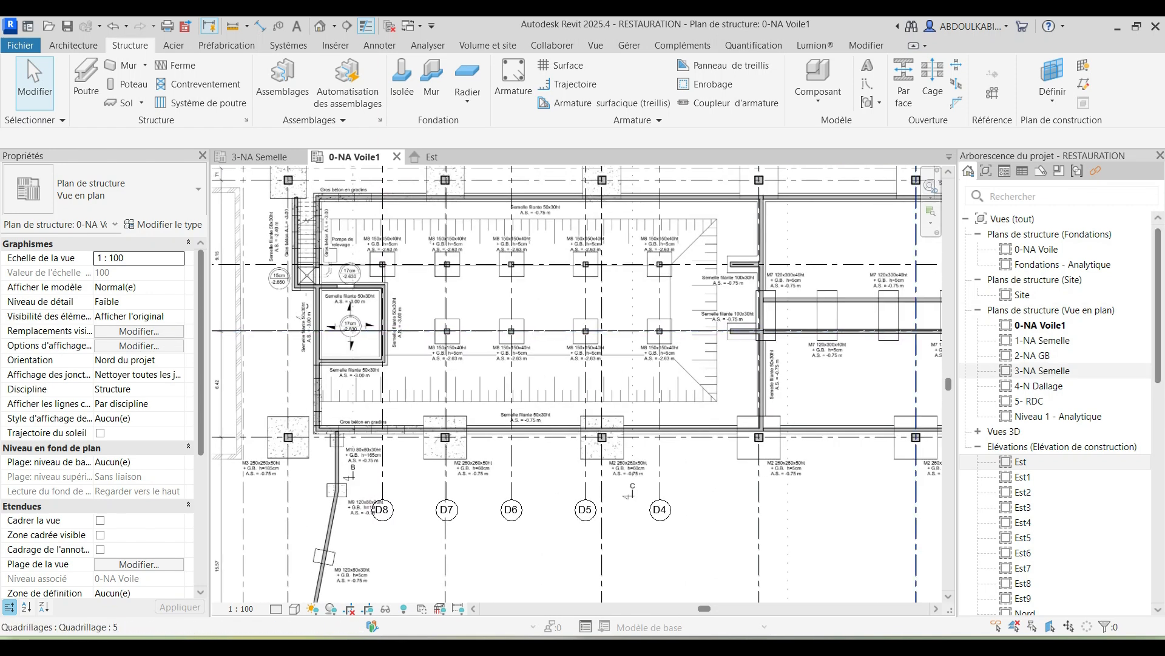
{"action": "left_click", "coordinate": [1042, 340]}
{"action": "double_click", "coordinate": [1043, 340]}
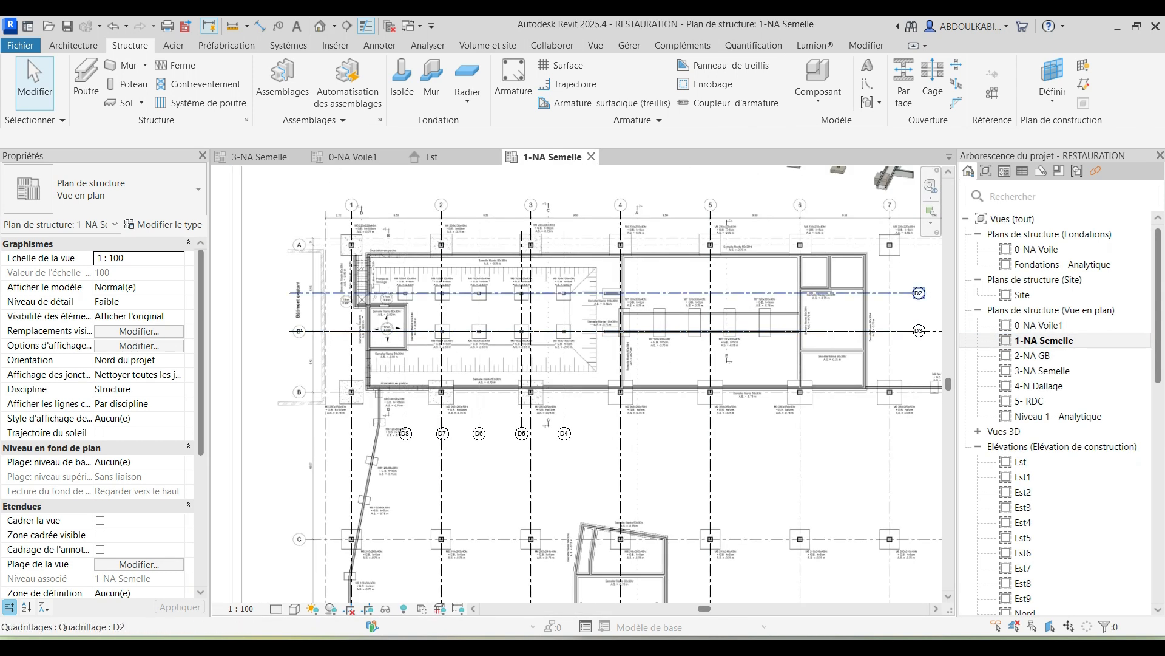
Step: Start an isolated foundation and duplicate the M_Base-Rectangulaire type 1800 x 1200 x 450mm as M8 150X150X40HT
{"action": "scroll", "coordinate": [521, 294], "scroll_direction": "up", "scroll_amount": 10}
{"action": "scroll", "coordinate": [546, 294], "scroll_direction": "down", "scroll_amount": 5}
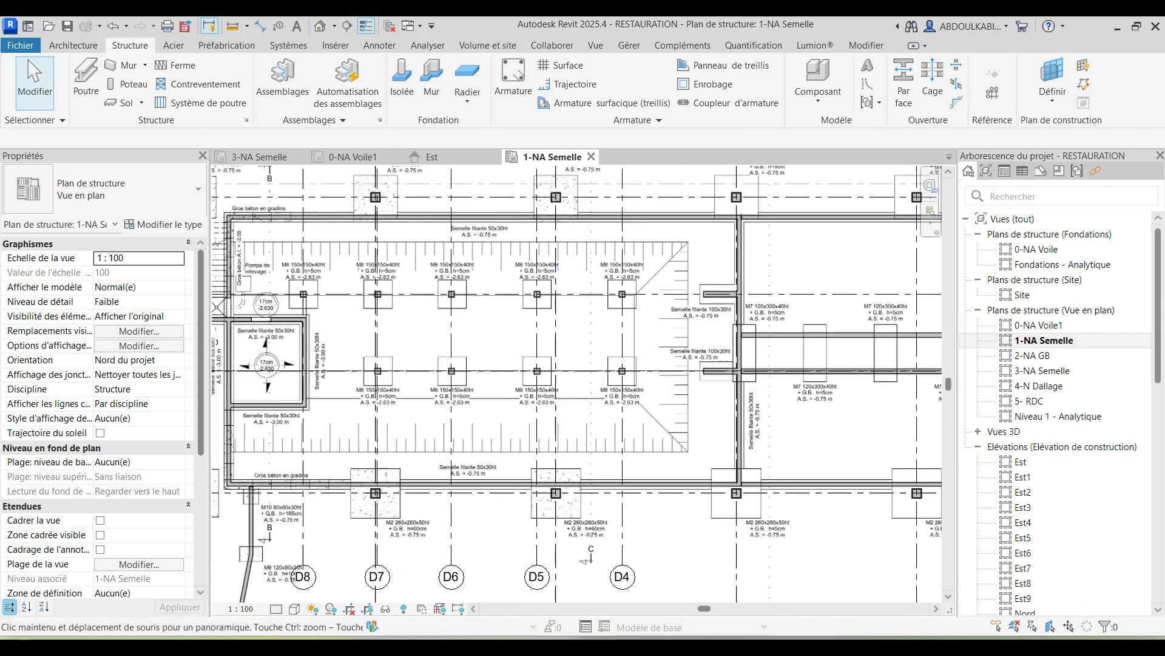
{"action": "scroll", "coordinate": [346, 312], "scroll_direction": "up", "scroll_amount": 3}
{"action": "middle_click_drag", "start_coordinate": [398, 297], "coordinate": [355, 301]}
{"action": "scroll", "coordinate": [444, 297], "scroll_direction": "down", "scroll_amount": 4}
{"action": "scroll", "coordinate": [446, 296], "scroll_direction": "up", "scroll_amount": 3}
{"action": "scroll", "coordinate": [384, 316], "scroll_direction": "down", "scroll_amount": 1}
{"action": "left_click", "coordinate": [402, 83]}
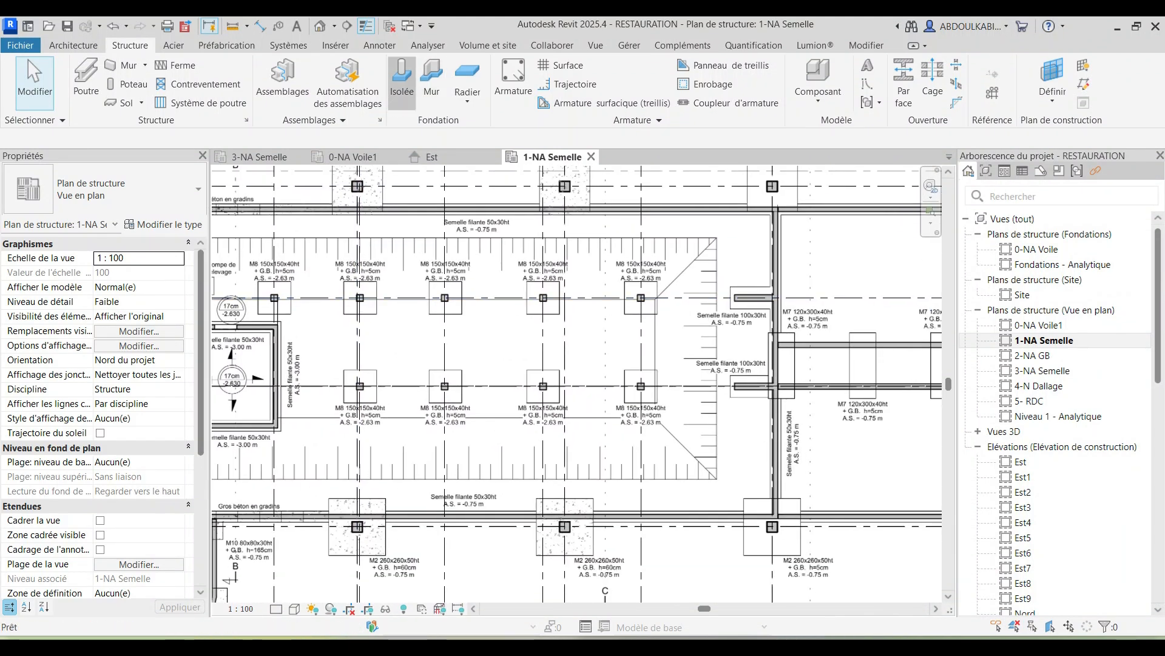
{"action": "left_click", "coordinate": [401, 82]}
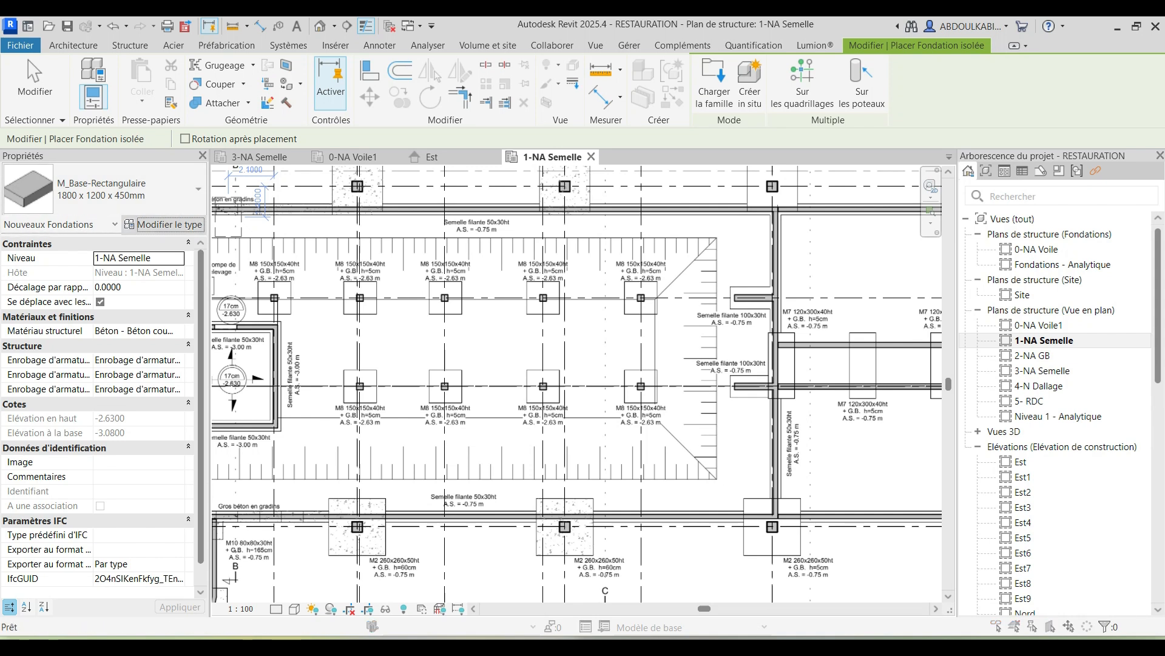
{"action": "left_click", "coordinate": [163, 224]}
{"action": "left_click", "coordinate": [608, 103]}
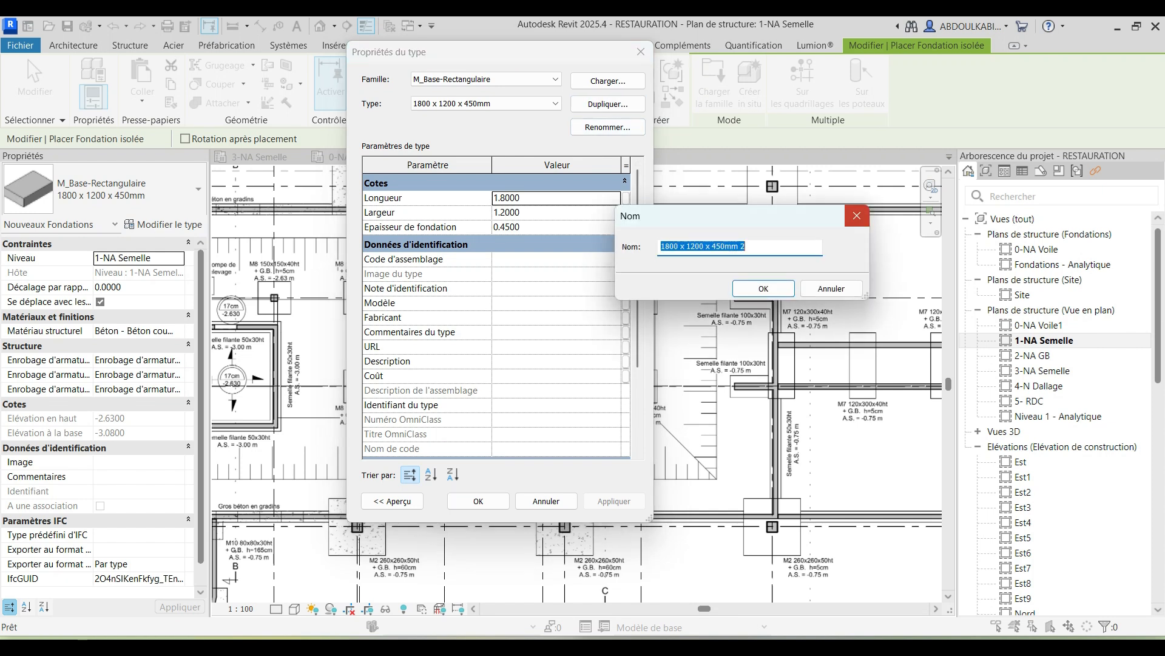
{"action": "left_click", "coordinate": [856, 216]}
{"action": "left_click_drag", "start_coordinate": [493, 61], "coordinate": [680, 127]}
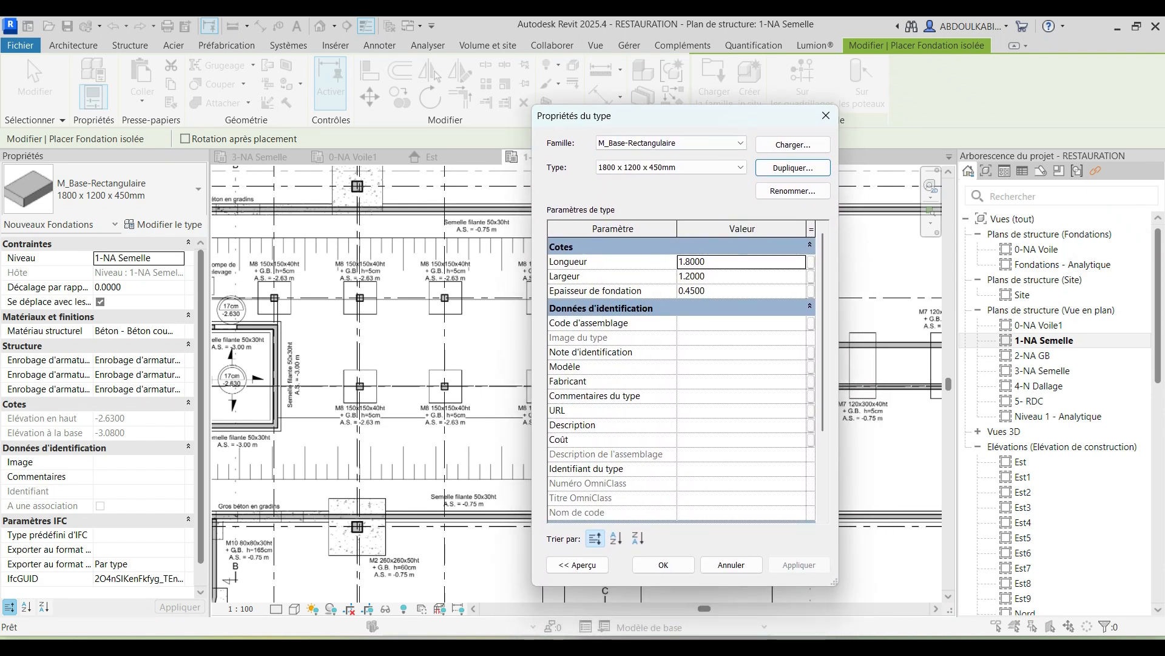
{"action": "left_click", "coordinate": [793, 168]}
{"action": "left_click_drag", "start_coordinate": [746, 246], "coordinate": [674, 245]}
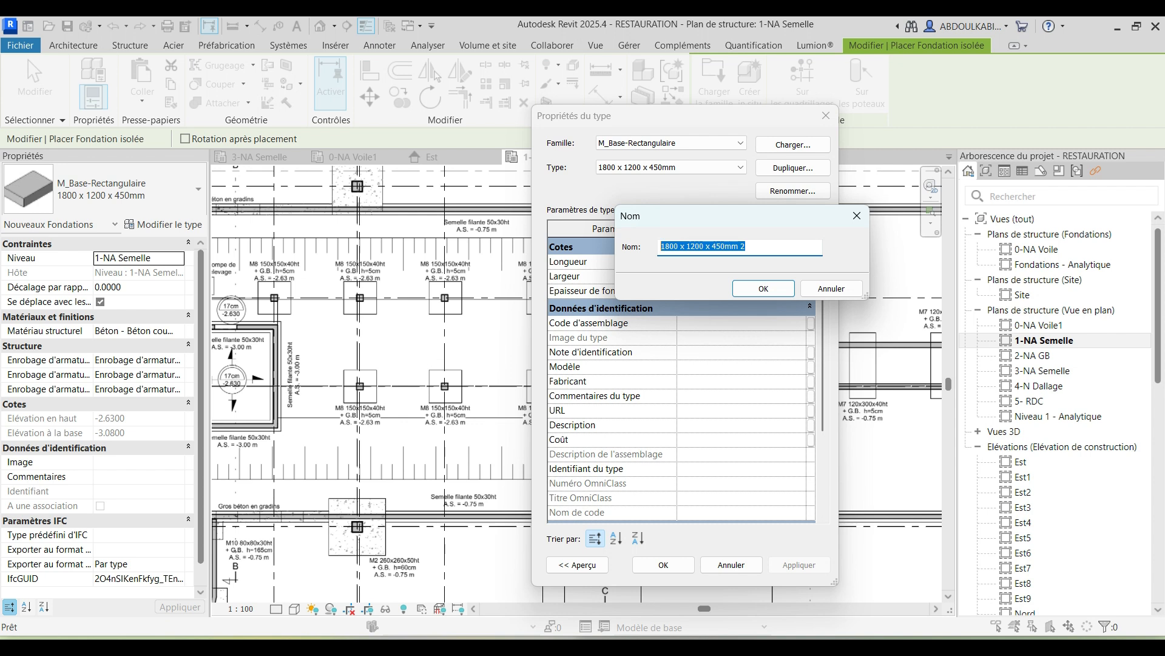
{"action": "key", "text": "BackSpace"}
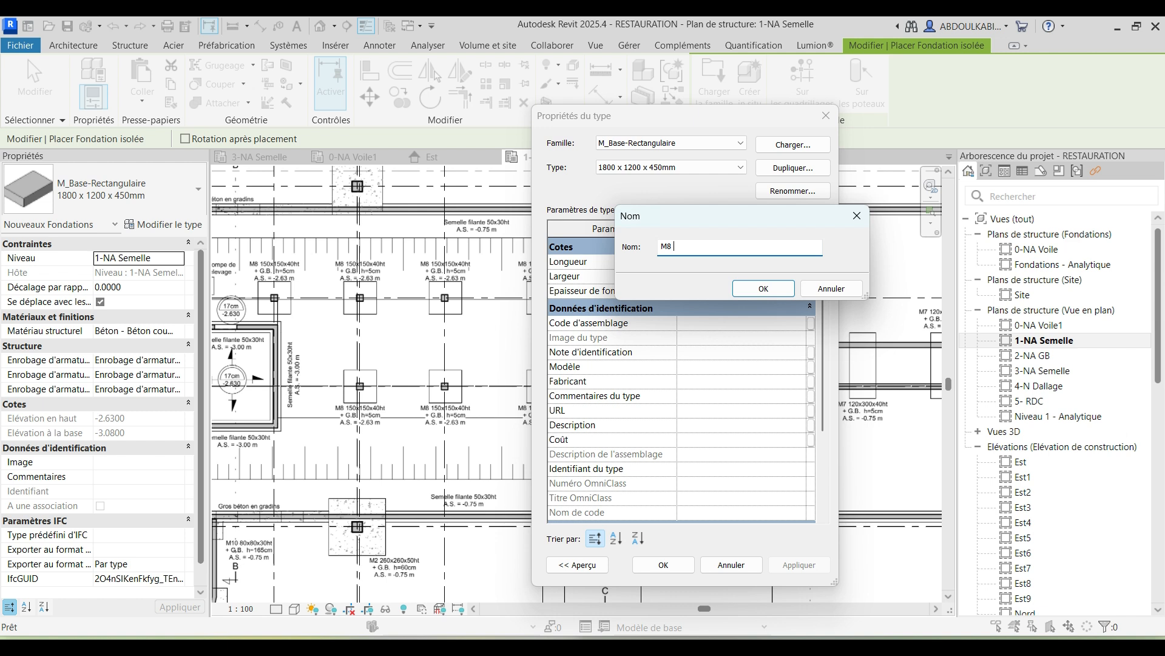
{"action": "type", "text": "M8 150X150X40HT"}
{"action": "key", "text": "Return"}
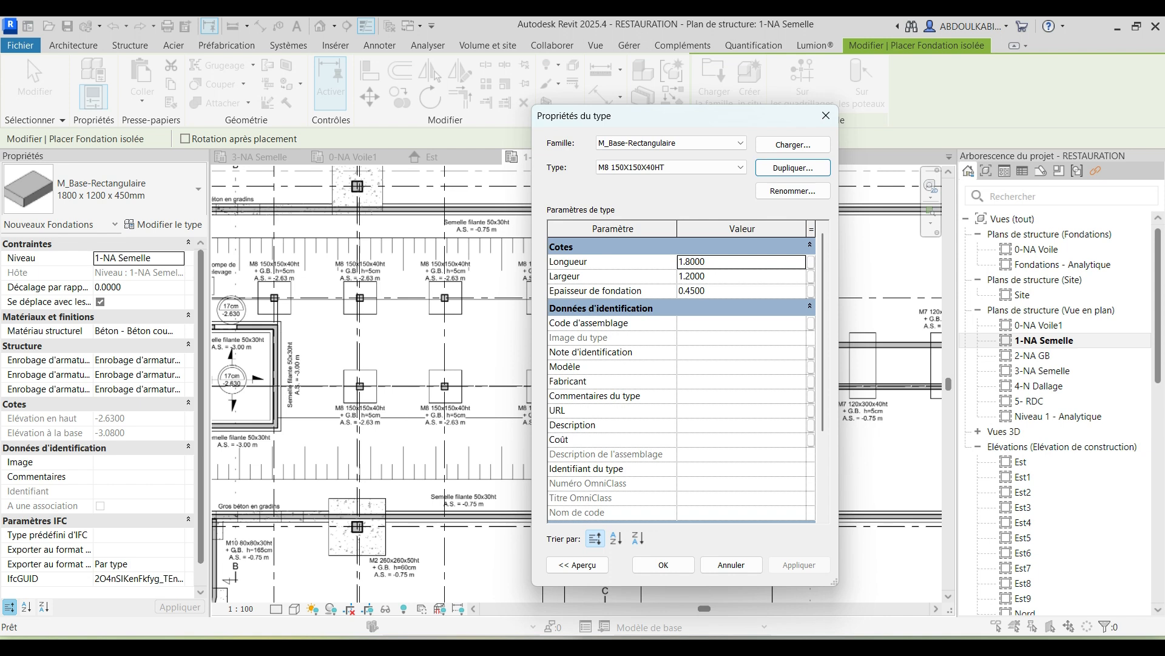
Step: Set both the length and the width of the M8 150X150X40HT type to 1.5
{"action": "left_click", "coordinate": [705, 276]}
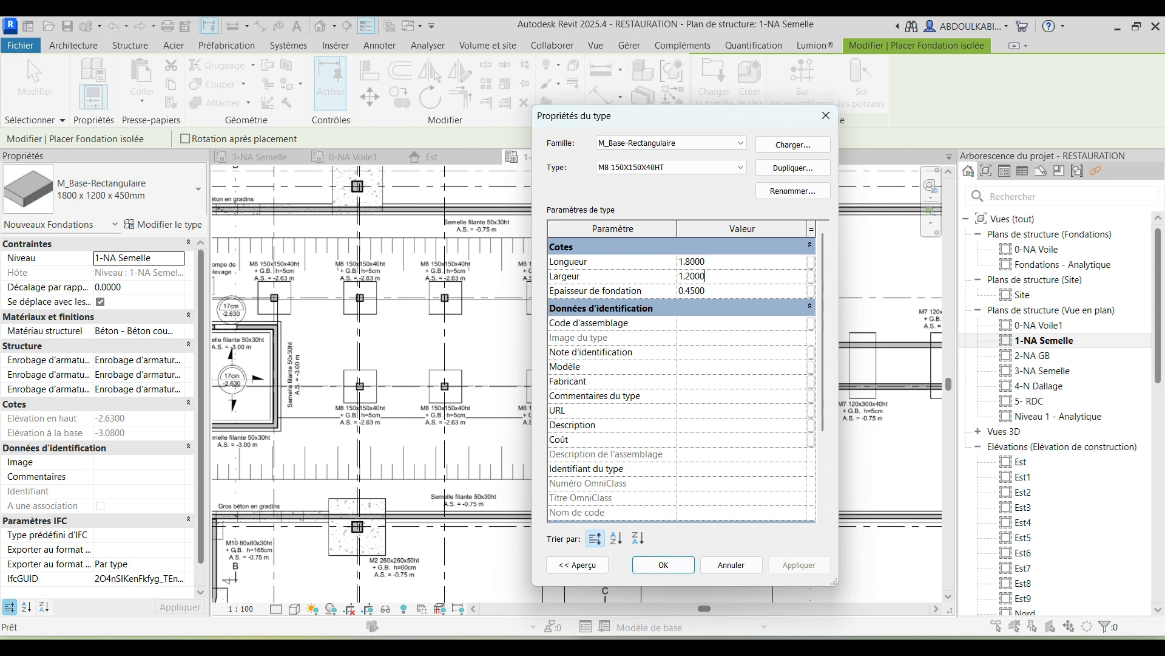
{"action": "left_click_drag", "start_coordinate": [707, 261], "coordinate": [637, 265]}
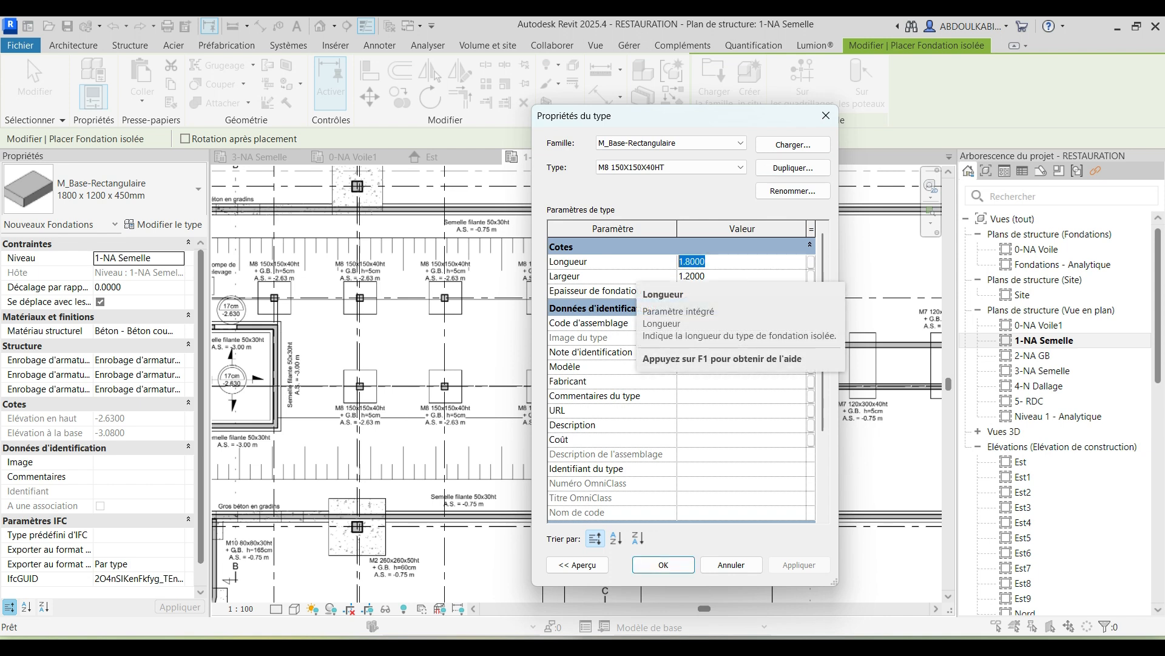
{"action": "type", "text": "1.5"}
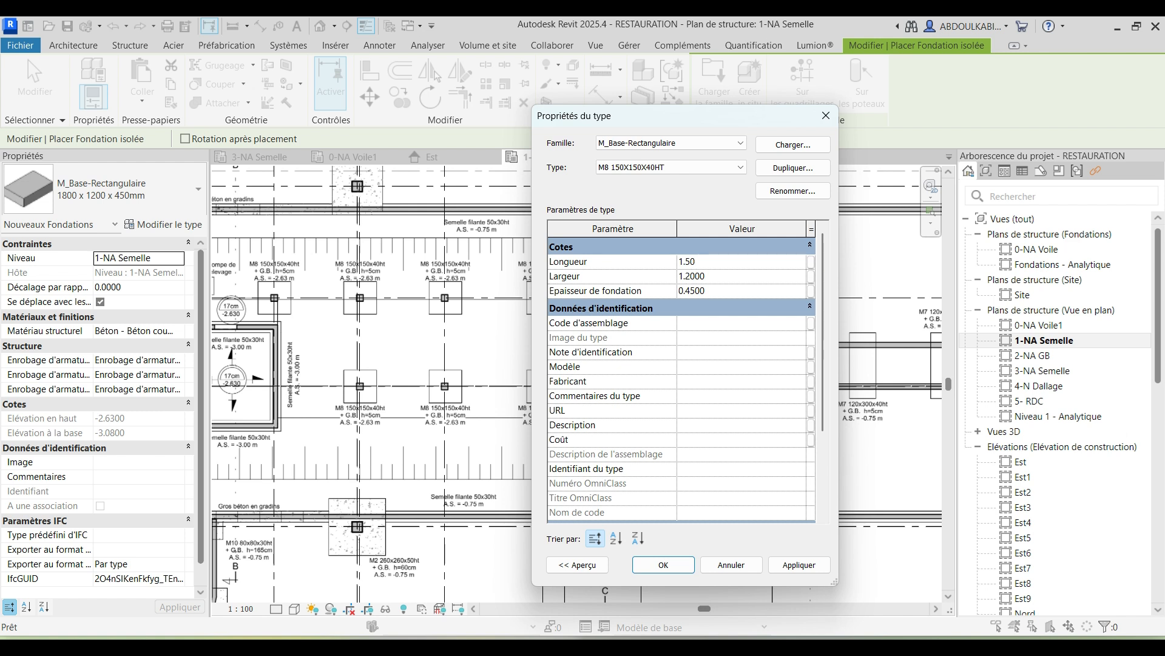
{"action": "left_click_drag", "start_coordinate": [707, 276], "coordinate": [667, 277]}
{"action": "type", "text": "1.5"}
{"action": "key", "text": "Return"}
Step: Set the foundation thickness of the M8 150X150X40HT type to 0.4 and accept the type properties
{"action": "left_click_drag", "start_coordinate": [708, 291], "coordinate": [665, 292]}
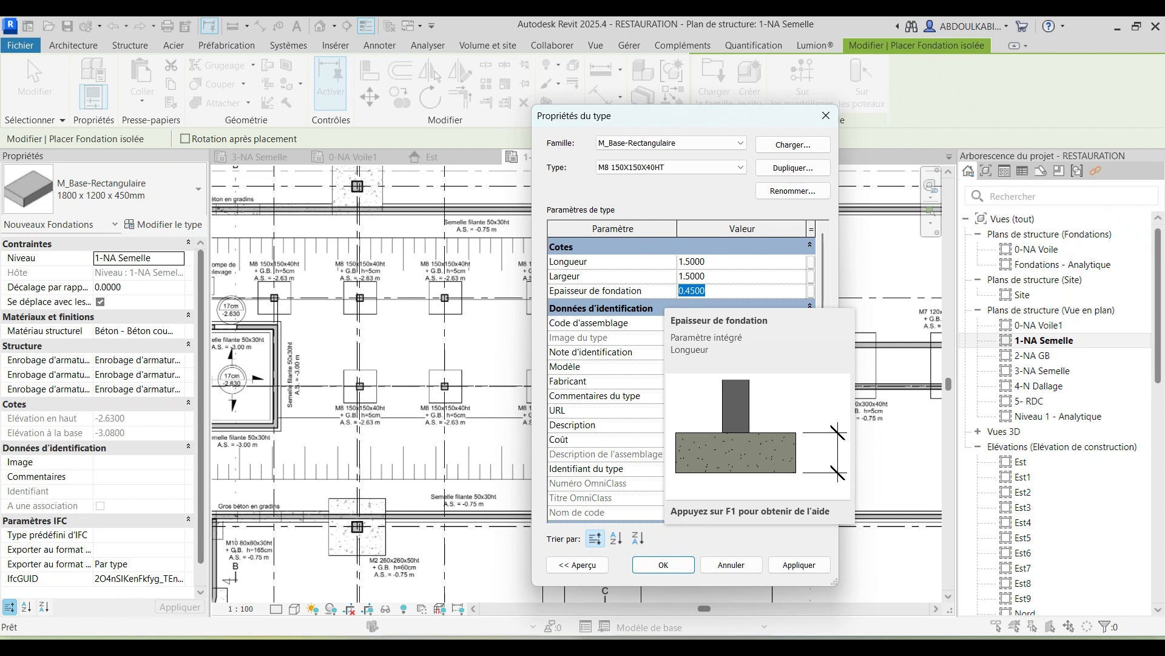
{"action": "type", "text": "0."}
{"action": "key", "text": "Up"}
{"action": "key", "text": "Up"}
{"action": "key", "text": "Down"}
{"action": "key", "text": "Down"}
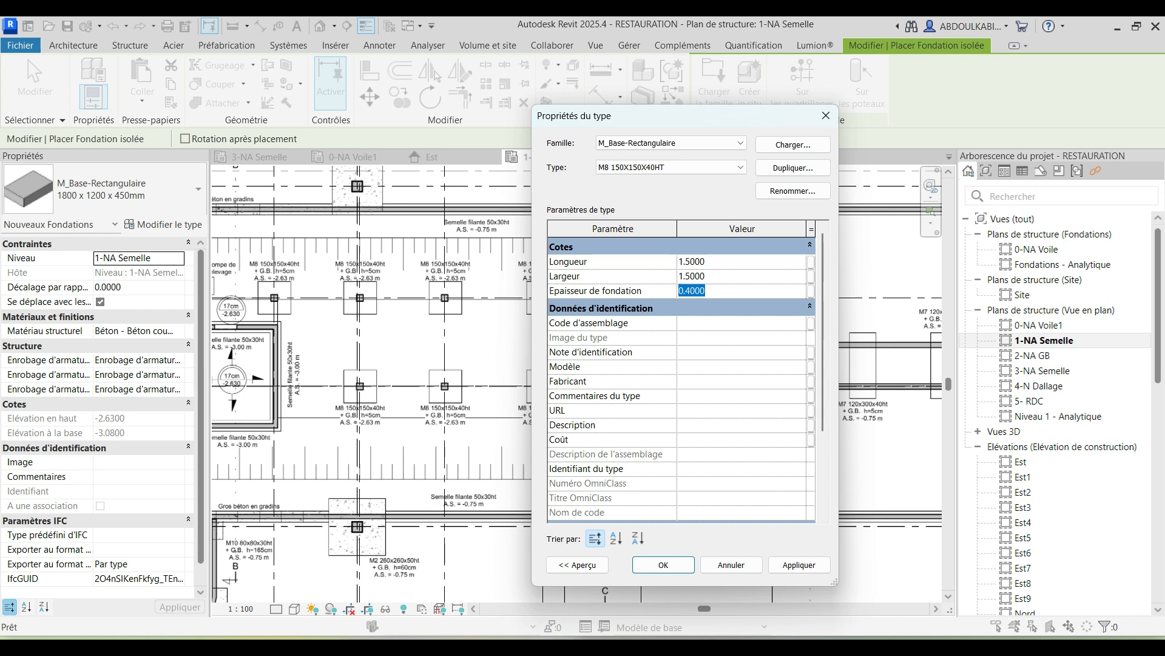
{"action": "key", "text": "Left"}
{"action": "key", "text": "Left"}
{"action": "left_click", "coordinate": [823, 245]}
{"action": "left_click", "coordinate": [740, 276]}
{"action": "left_click", "coordinate": [740, 247]}
{"action": "left_click", "coordinate": [741, 264]}
{"action": "left_click", "coordinate": [741, 247]}
{"action": "left_click", "coordinate": [741, 262]}
{"action": "left_click", "coordinate": [741, 276]}
{"action": "left_click", "coordinate": [740, 291]}
{"action": "left_click", "coordinate": [741, 262]}
{"action": "left_click", "coordinate": [800, 565]}
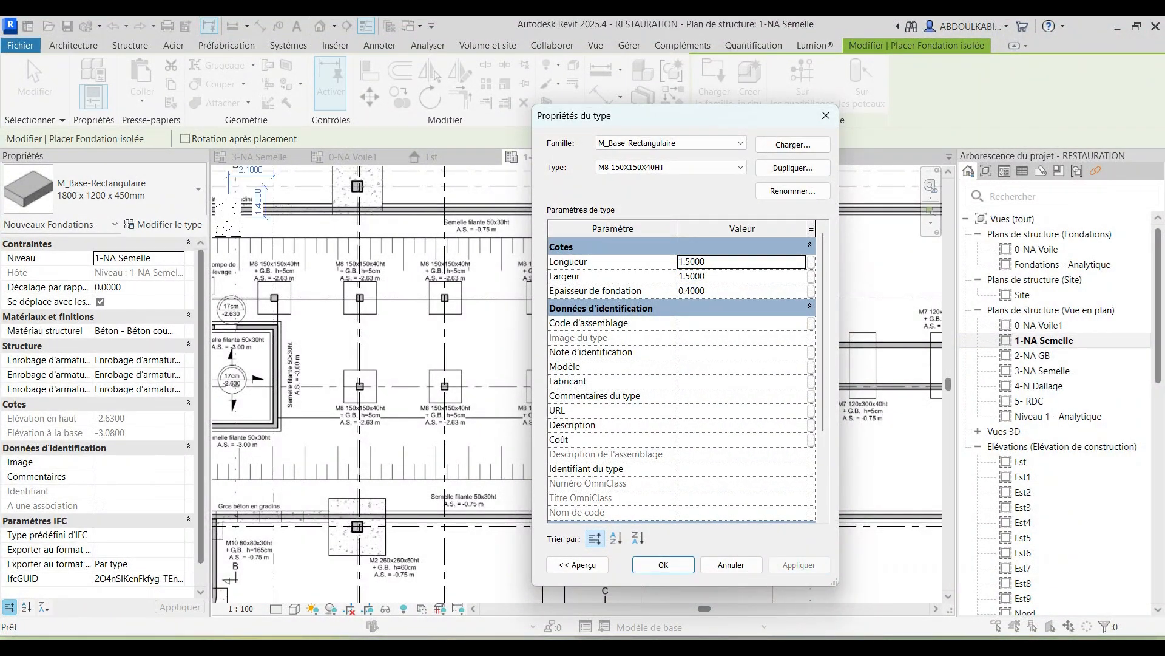
{"action": "key", "text": "Return"}
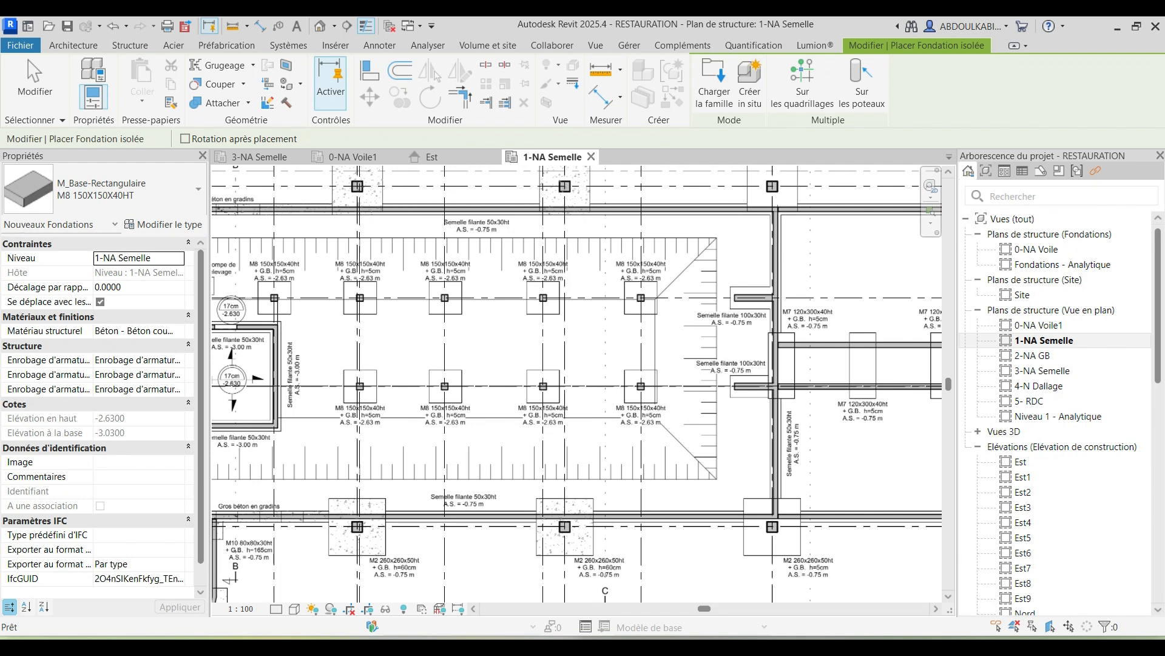
Step: Create a new material named SEMELLE B25 from the structural material setting of the M8 foundation
{"action": "left_click", "coordinate": [137, 330]}
{"action": "left_click", "coordinate": [174, 331]}
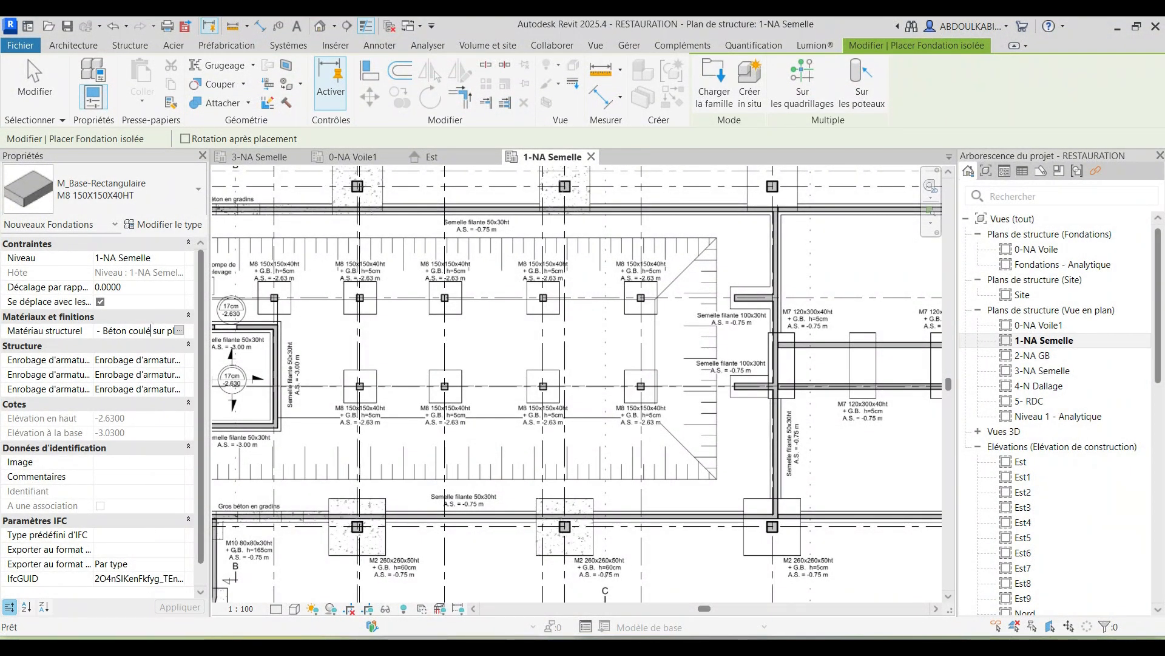
{"action": "left_click", "coordinate": [179, 331]}
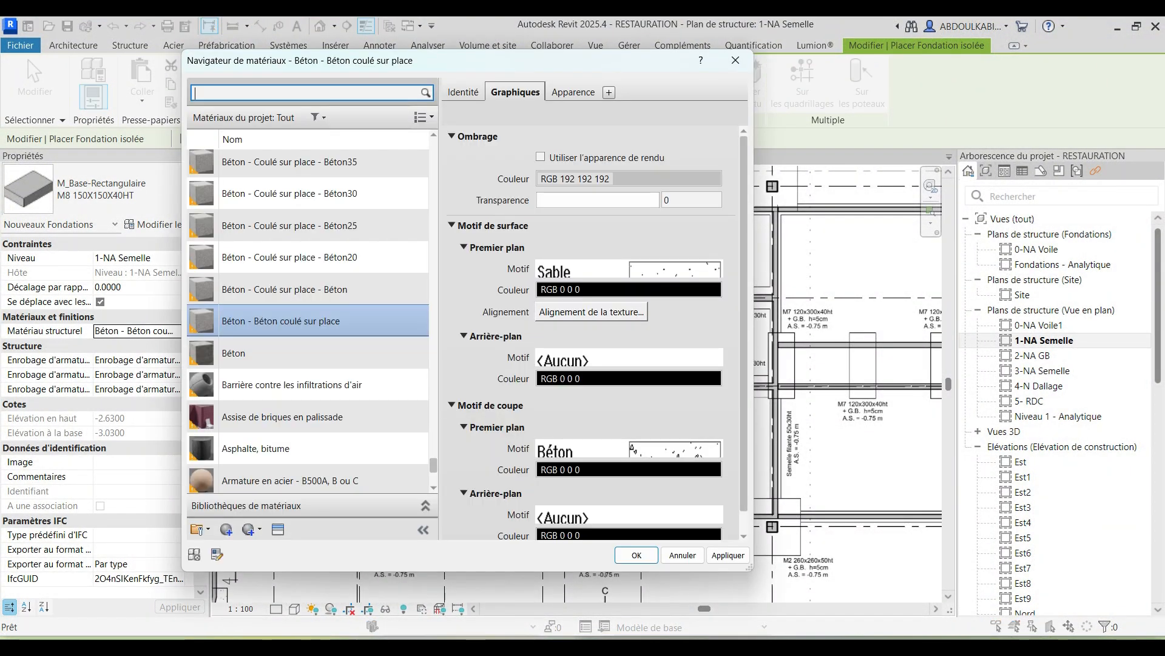
{"action": "left_click", "coordinate": [234, 529]}
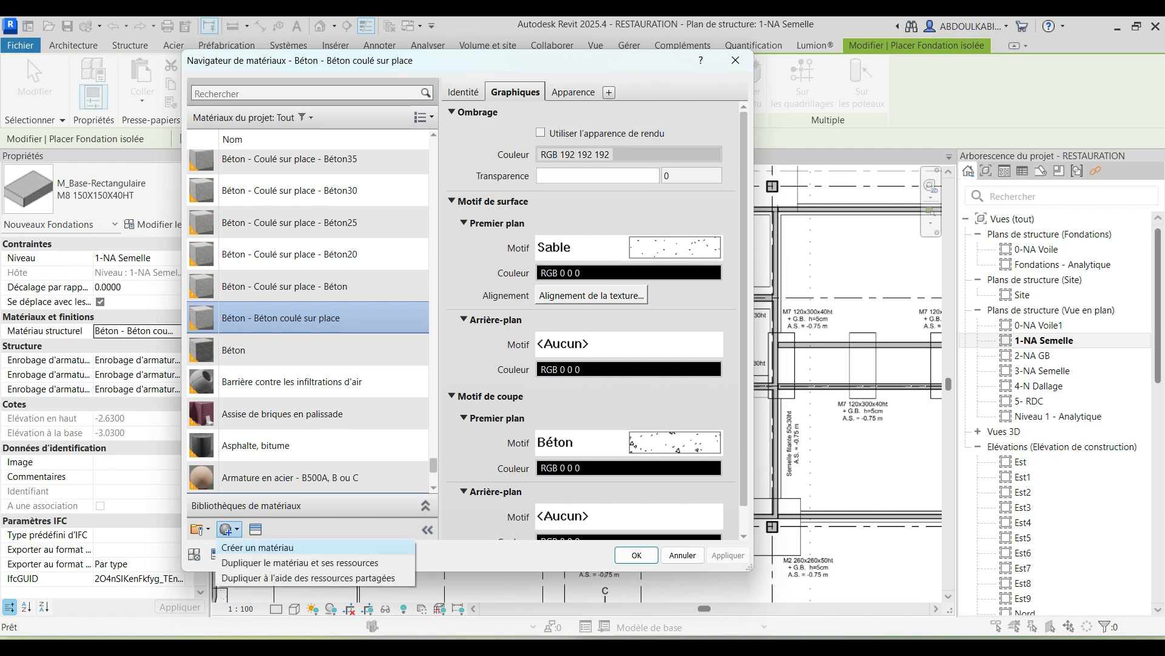
{"action": "left_click", "coordinate": [257, 547]}
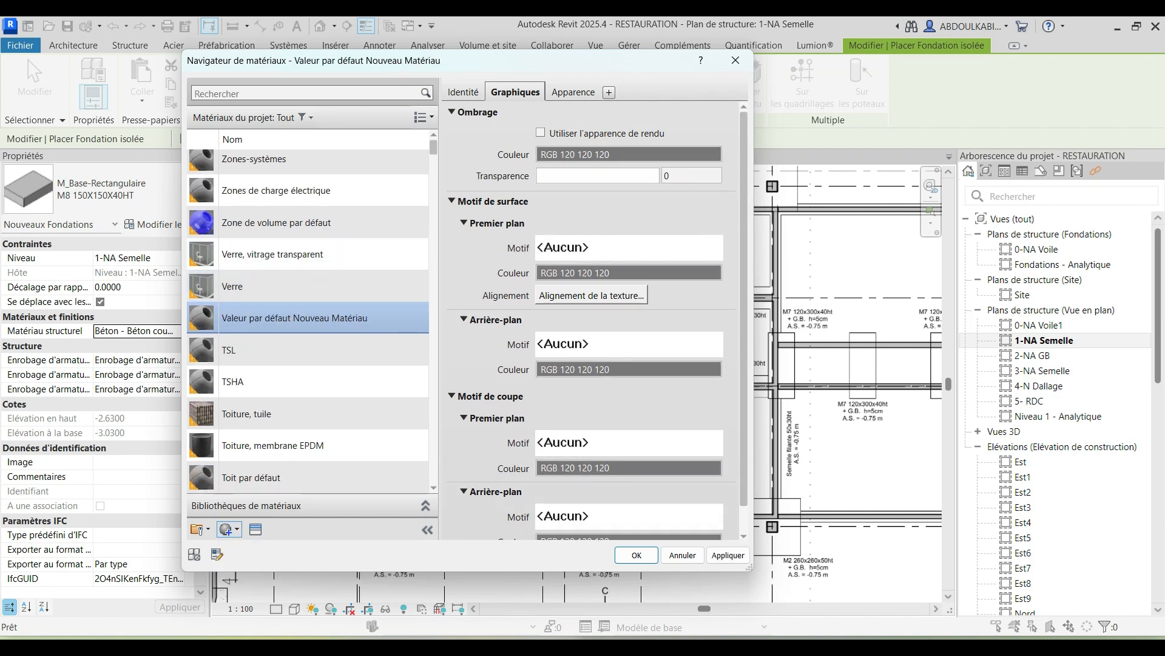
{"action": "right_click", "coordinate": [281, 321]}
{"action": "left_click", "coordinate": [309, 385]}
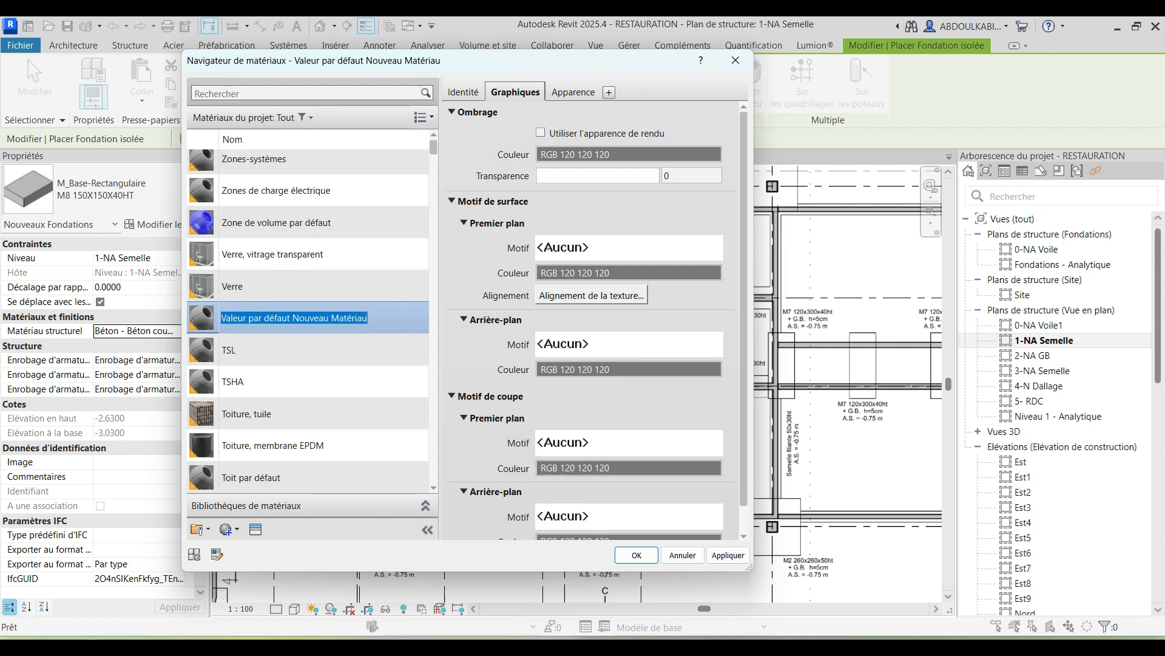
{"action": "type", "text": "SEMELLE B25"}
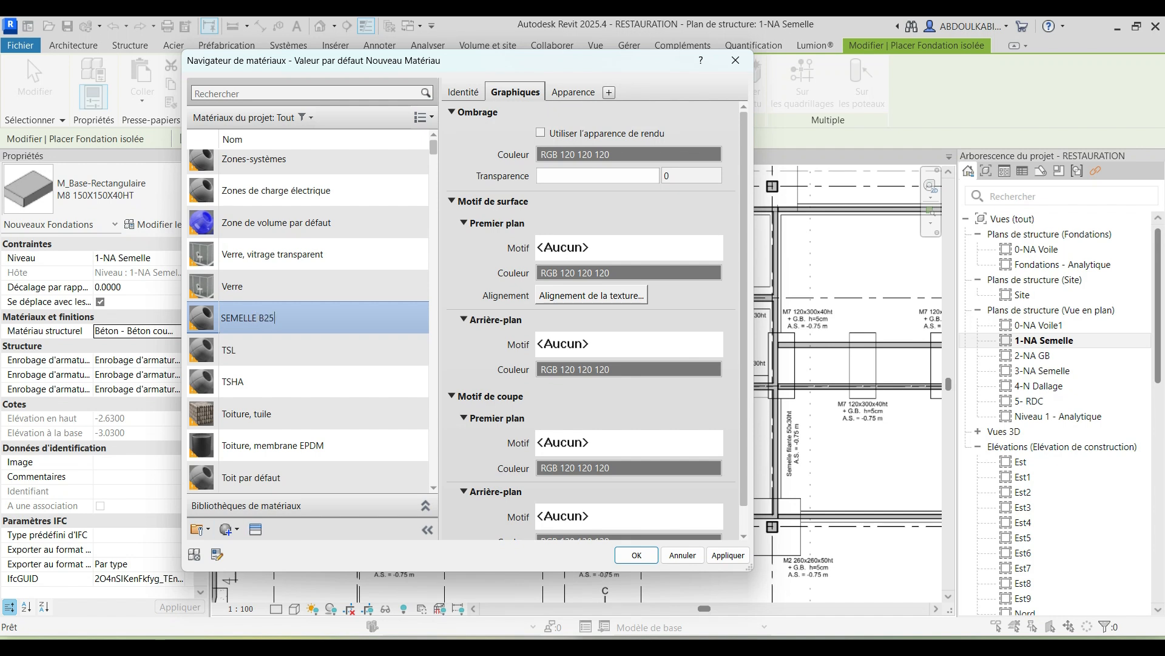
Step: Assign the appearance asset Béton - Coulé sur place from the concrete appearance library to SEMELLE B25
{"action": "left_click", "coordinate": [256, 529]}
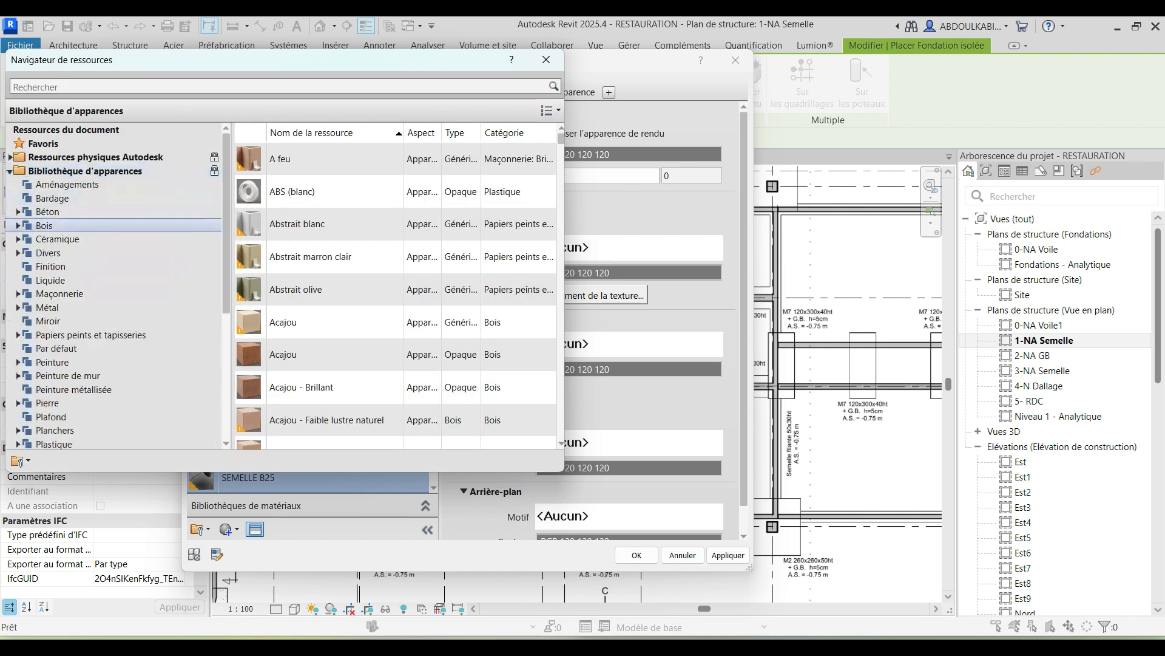
{"action": "left_click", "coordinate": [48, 211]}
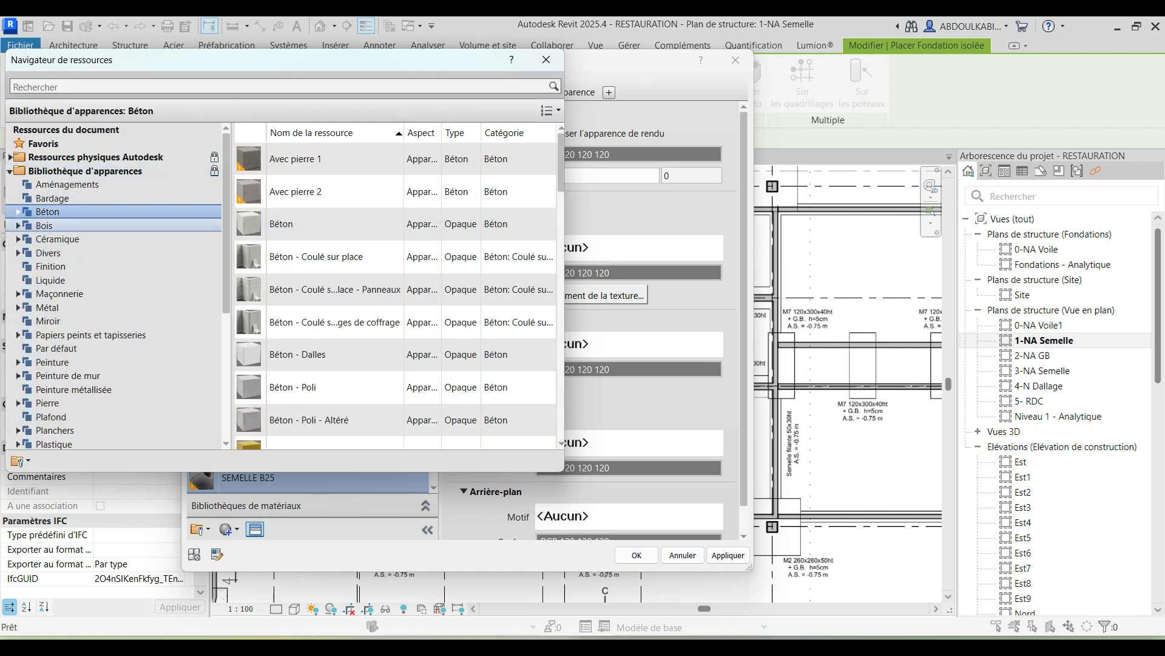
{"action": "left_click", "coordinate": [44, 225]}
{"action": "left_click", "coordinate": [47, 211]}
{"action": "left_click", "coordinate": [17, 212]}
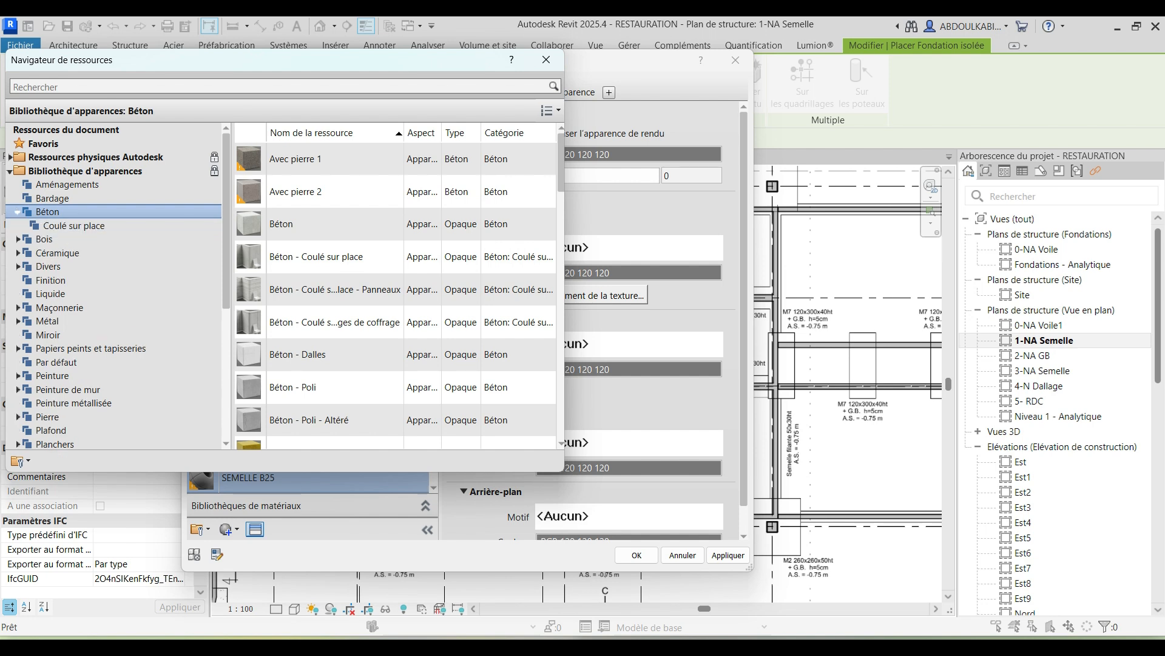
{"action": "left_click", "coordinate": [73, 225]}
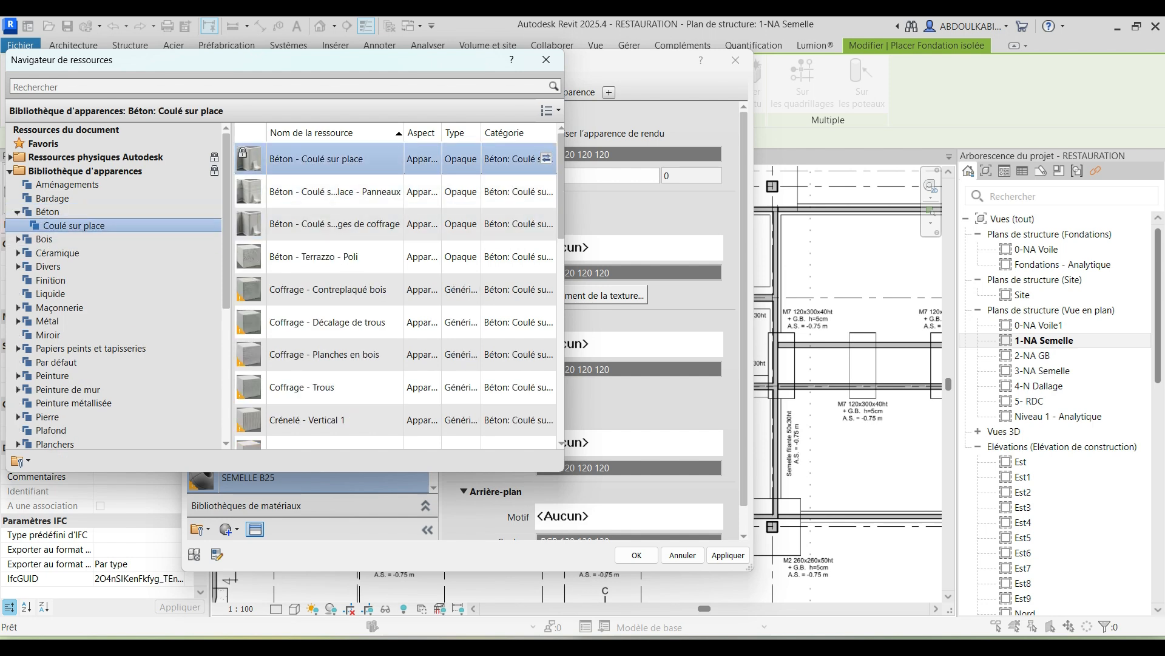
{"action": "left_click", "coordinate": [546, 158]}
{"action": "left_click", "coordinate": [546, 59]}
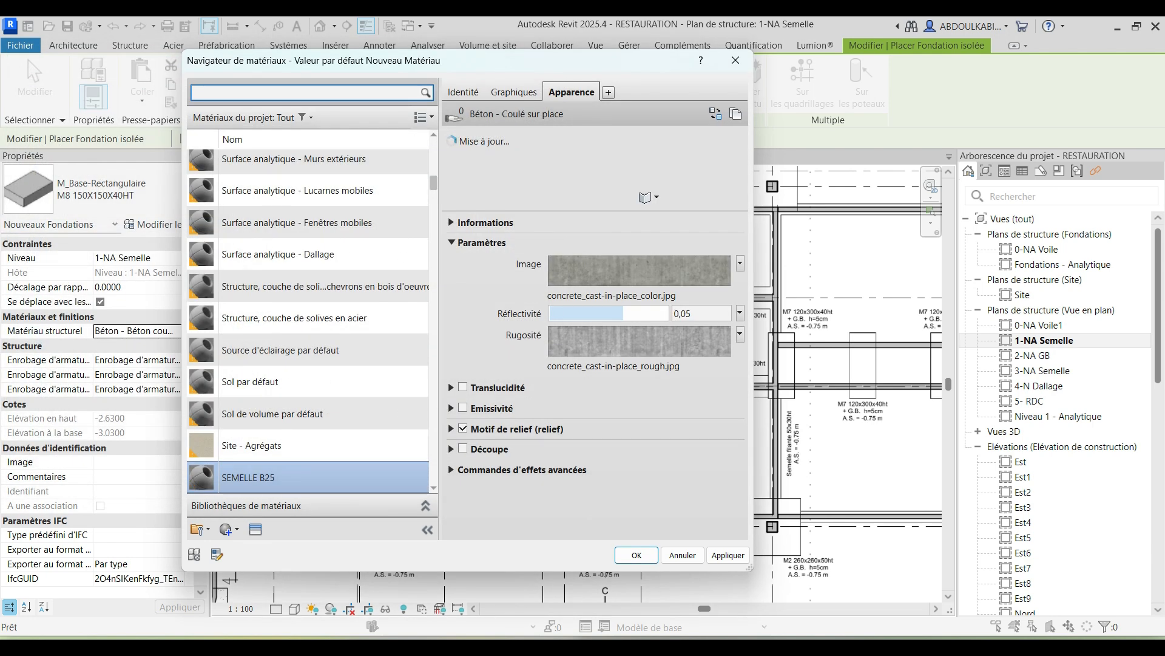
Step: Set the foreground cut pattern of the SEMELLE B25 material to Béton
{"action": "left_click", "coordinate": [513, 91]}
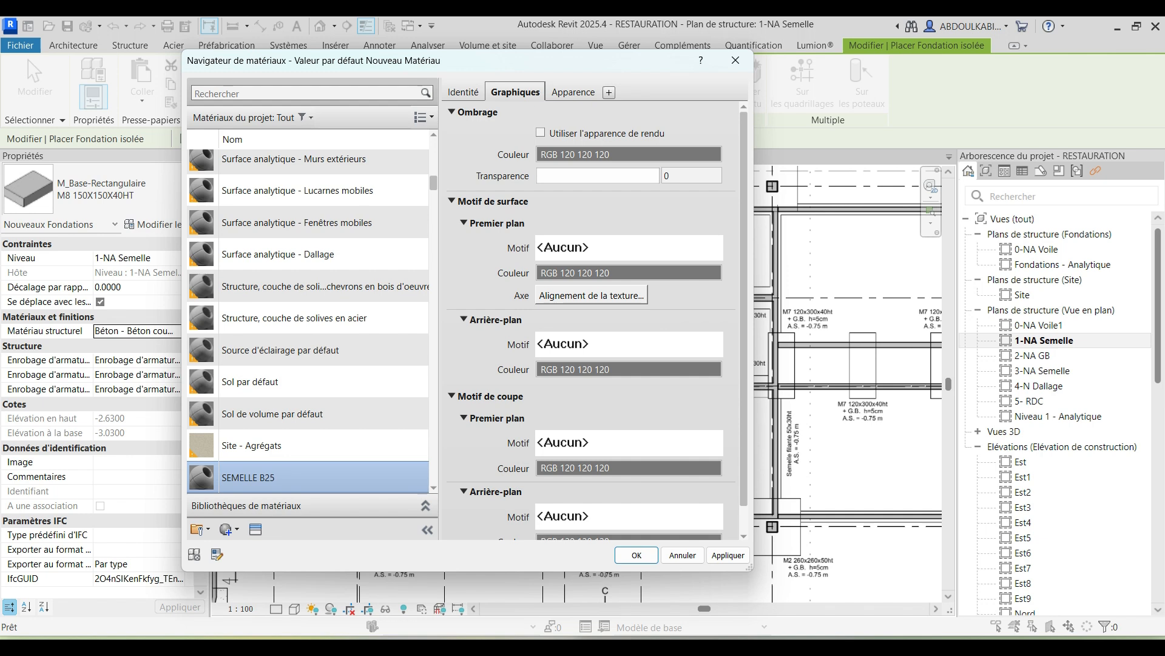
{"action": "left_click", "coordinate": [629, 247]}
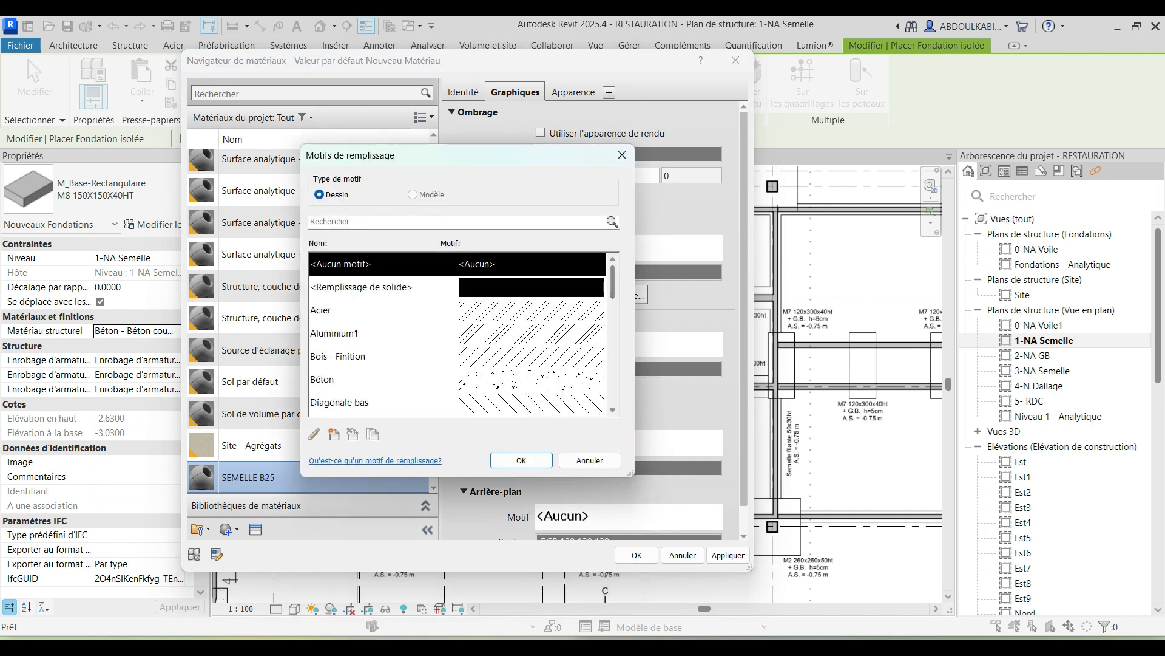
{"action": "left_click", "coordinate": [621, 154]}
{"action": "left_click", "coordinate": [598, 444]}
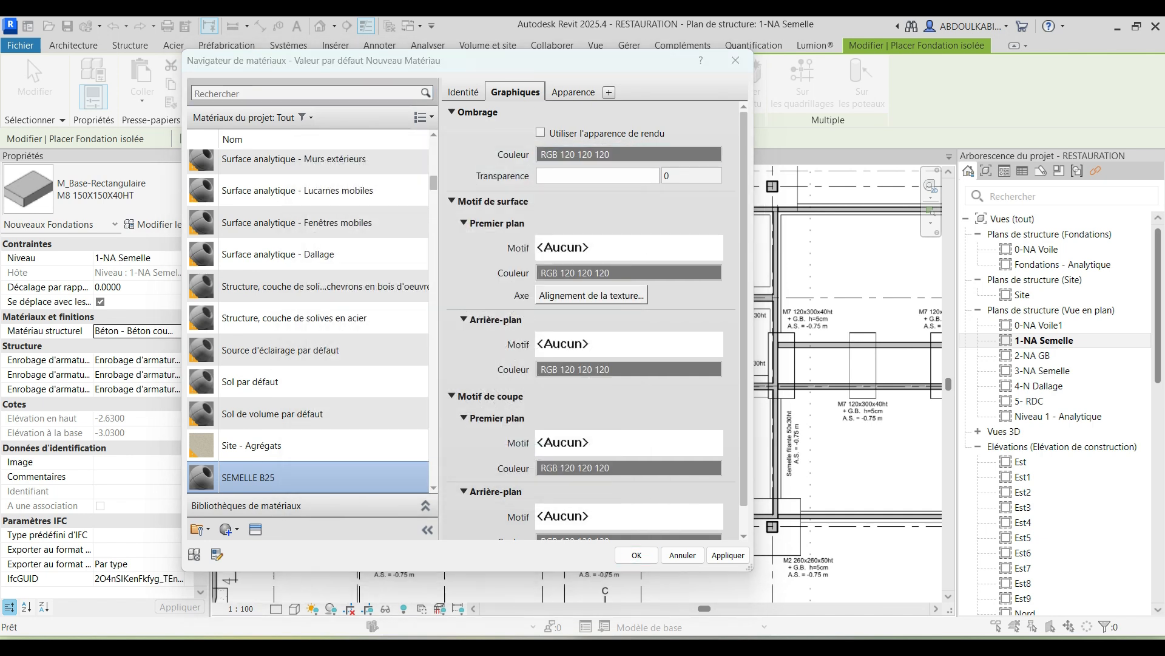
{"action": "left_click", "coordinate": [457, 379]}
{"action": "left_click", "coordinate": [521, 460]}
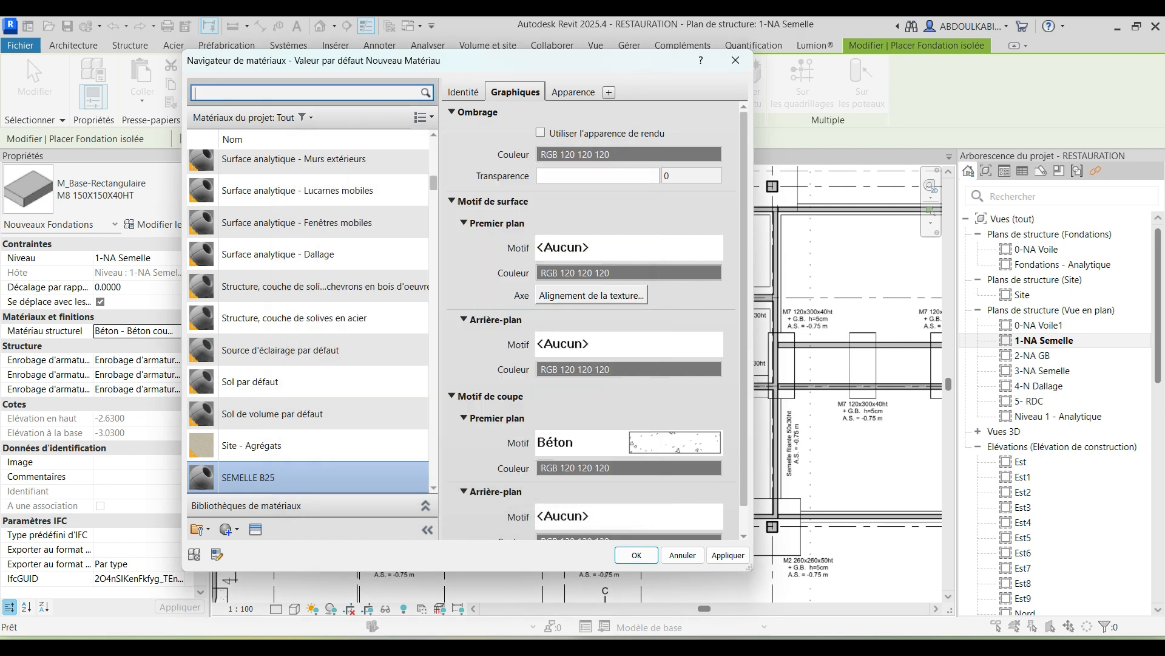
Step: Set the foreground cut pattern colour of the SEMELLE B25 material to RGB 192-192-192
{"action": "scroll", "coordinate": [595, 321], "scroll_direction": "down", "scroll_amount": 1}
{"action": "left_click", "coordinate": [609, 441]}
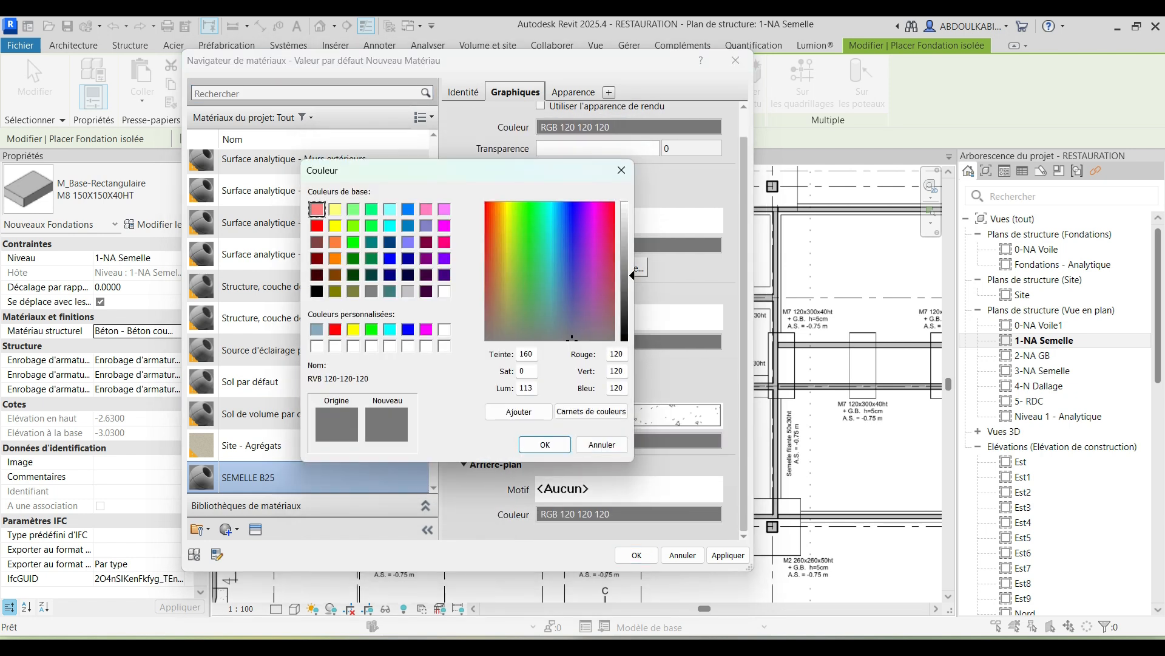
{"action": "left_click", "coordinate": [408, 291]}
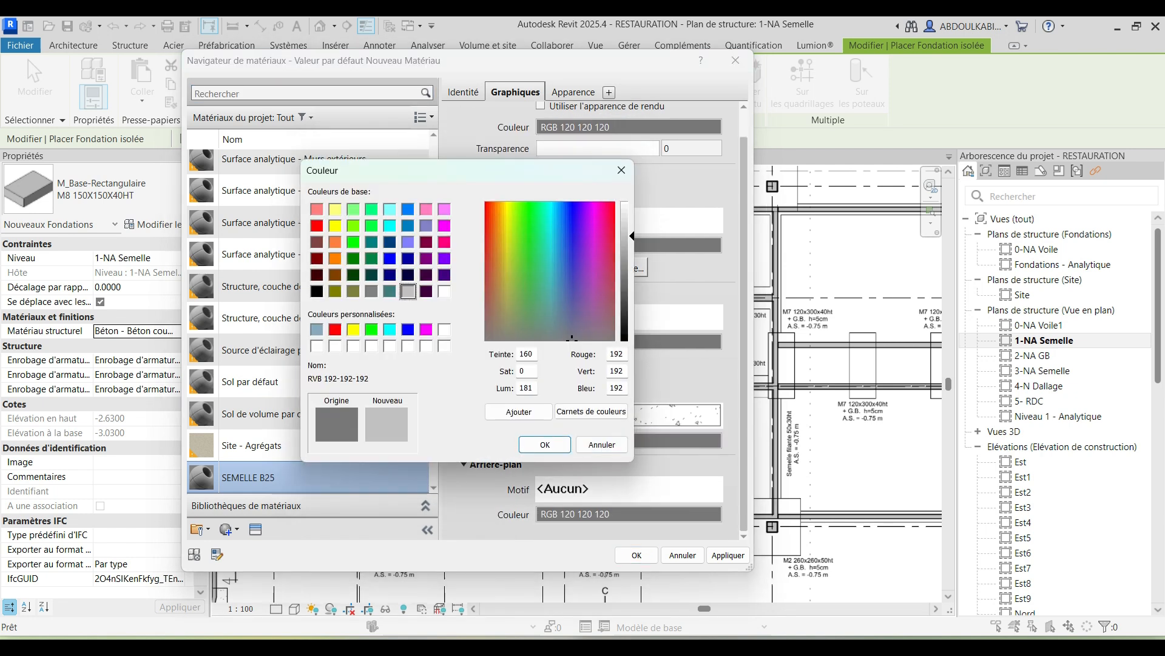
{"action": "left_click", "coordinate": [545, 444]}
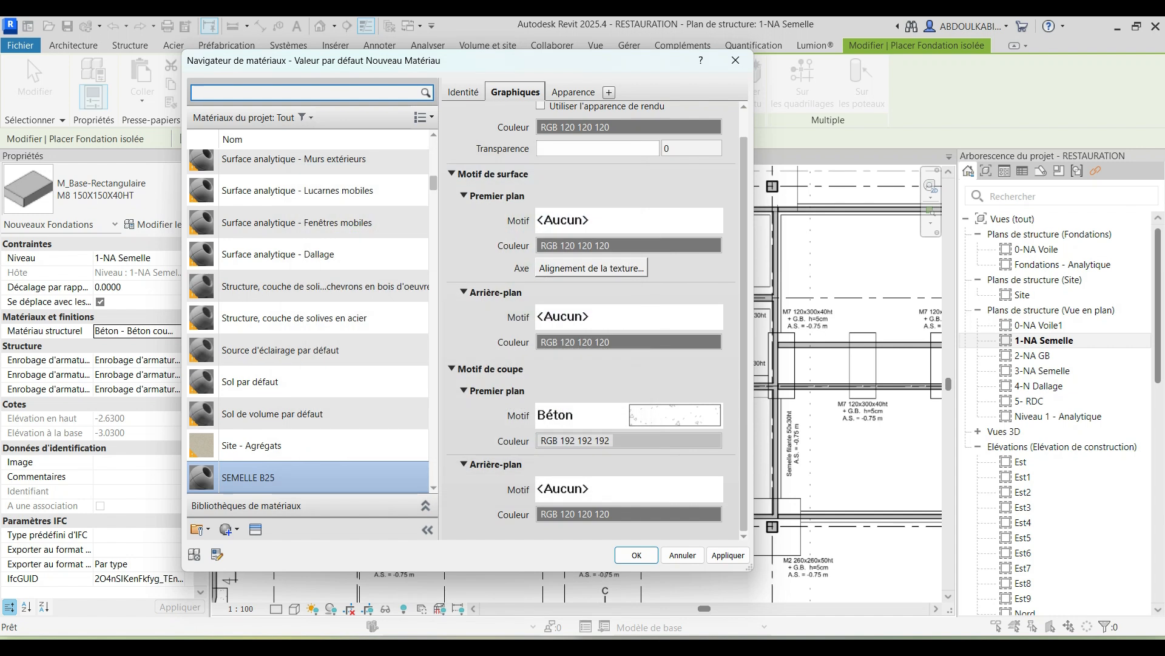
Step: Set the background cut pattern of SEMELLE B25 to Béton in RGB 192-192-192 and accept the material for the M8 footing
{"action": "left_click", "coordinate": [628, 514]}
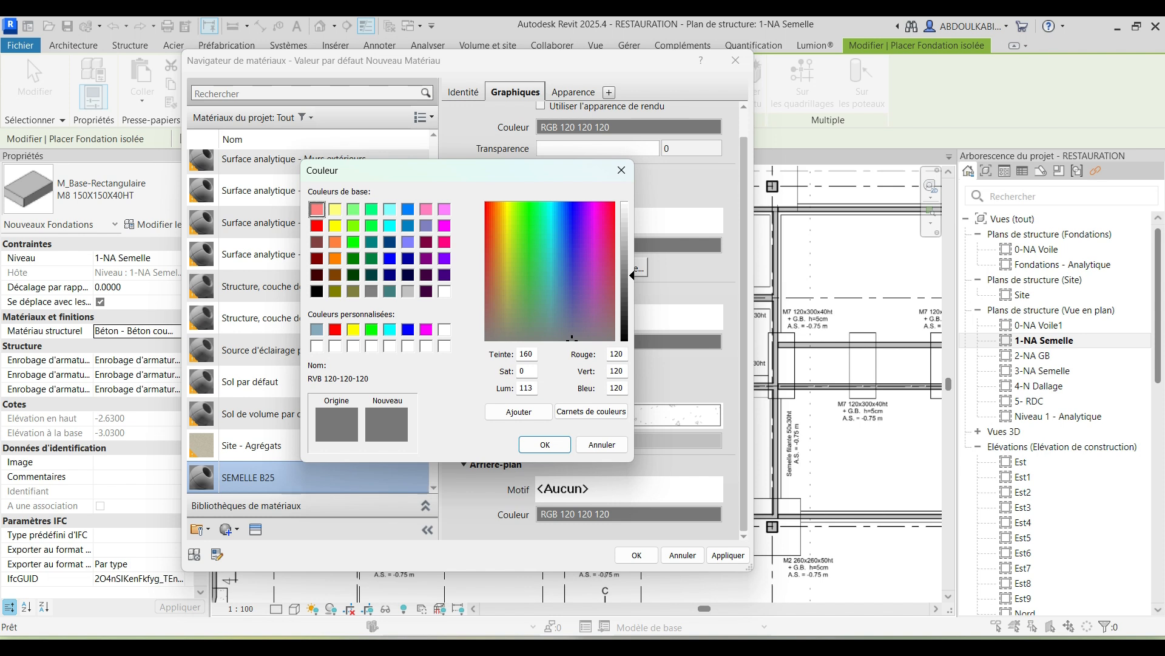
{"action": "left_click", "coordinate": [408, 292]}
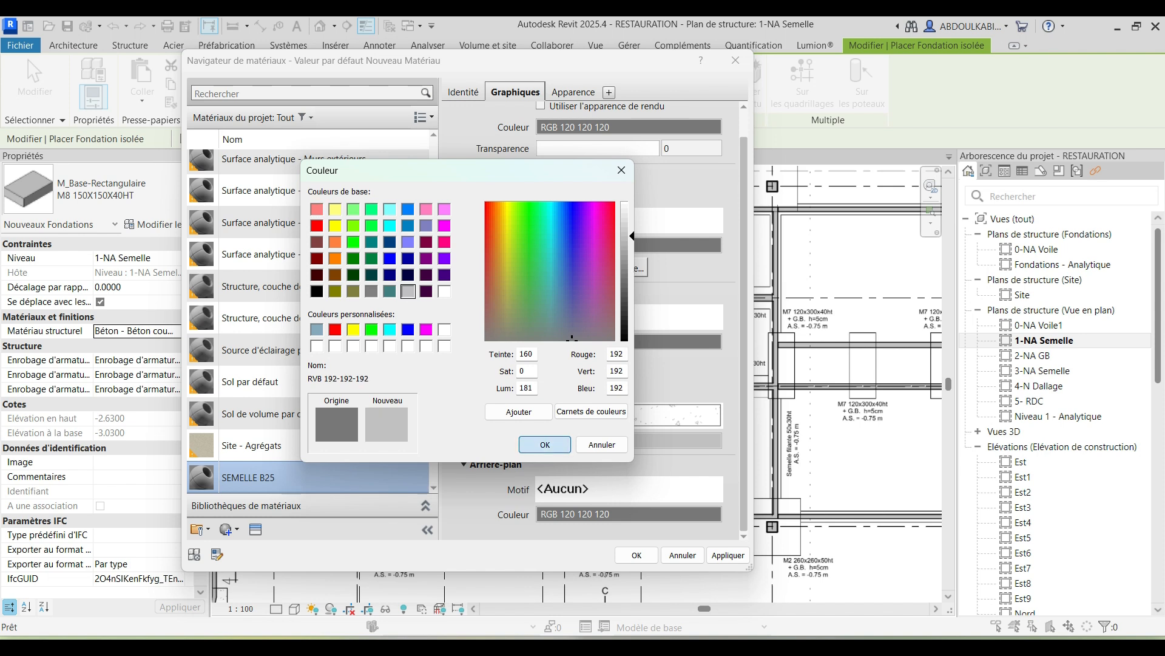
{"action": "left_click", "coordinate": [545, 444]}
{"action": "left_click", "coordinate": [629, 489]}
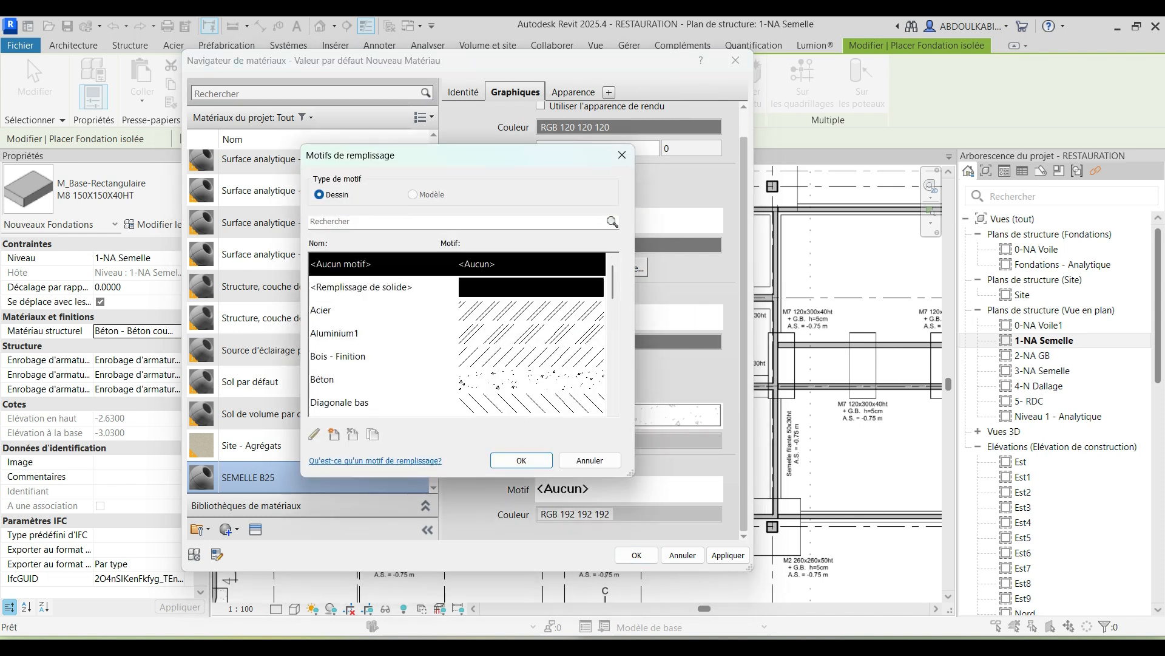
{"action": "left_click", "coordinate": [522, 380]}
{"action": "left_click", "coordinate": [522, 460]}
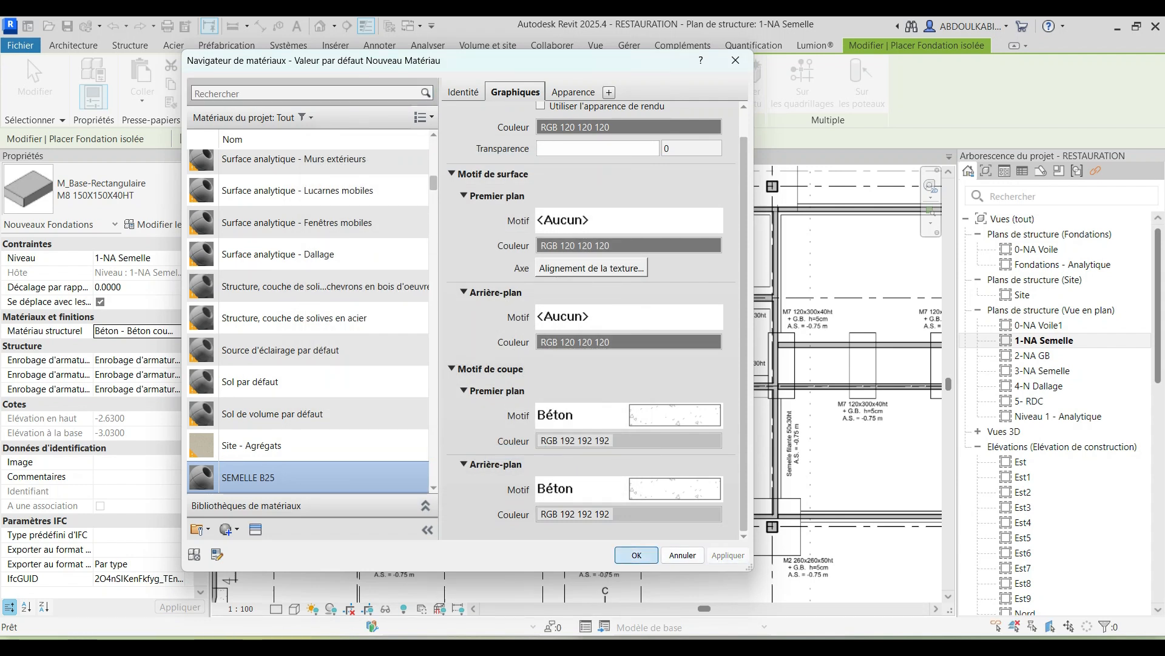
{"action": "left_click", "coordinate": [637, 555]}
Step: Place an M8 150X150X40HT isolated footing at the intersection of grids D7 and D2
{"action": "scroll", "coordinate": [497, 386], "scroll_direction": "down", "scroll_amount": 3}
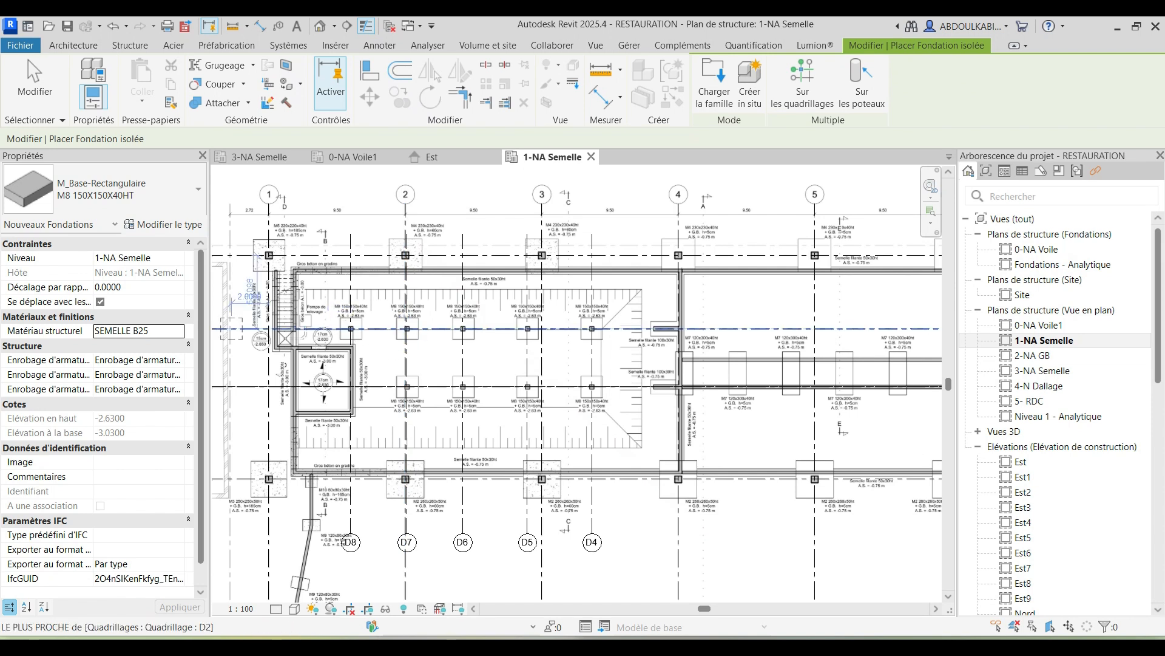
{"action": "scroll", "coordinate": [396, 334], "scroll_direction": "up", "scroll_amount": 7}
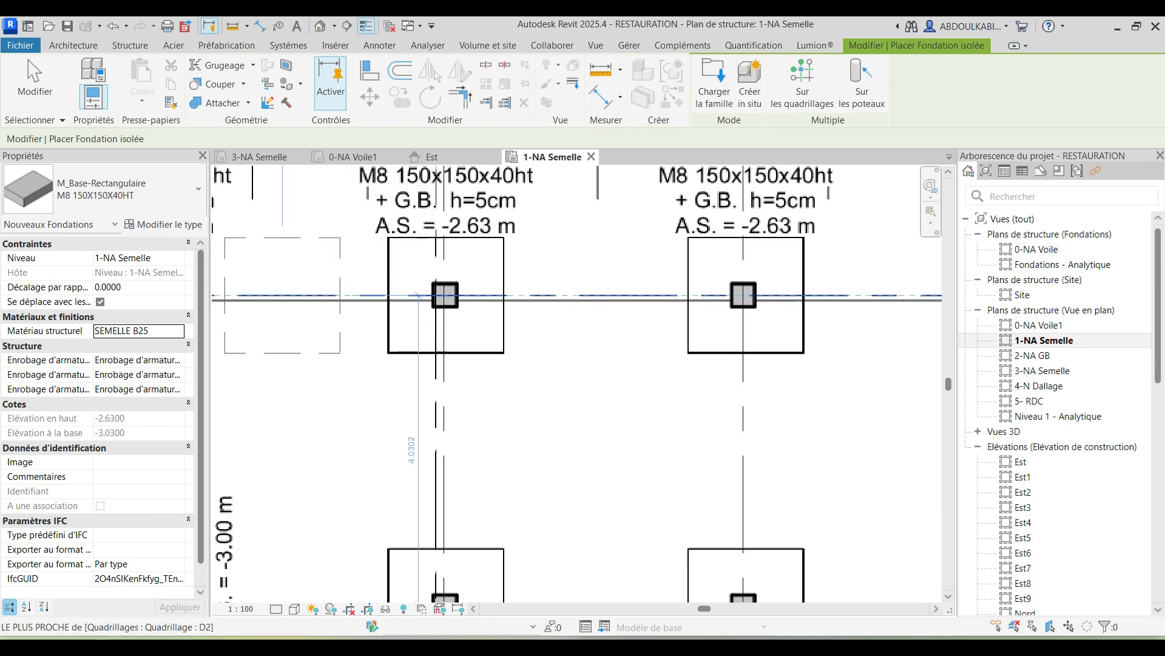
{"action": "middle_click_drag", "start_coordinate": [335, 295], "coordinate": [429, 395]}
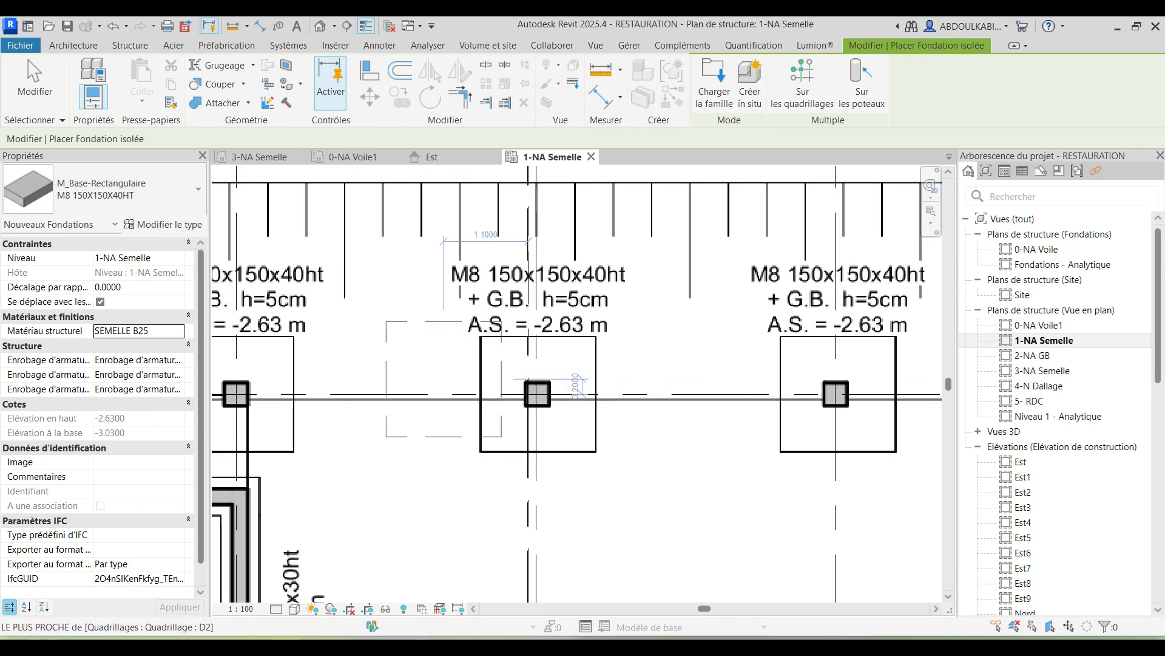
{"action": "scroll", "coordinate": [479, 382], "scroll_direction": "up", "scroll_amount": 2}
{"action": "scroll", "coordinate": [547, 400], "scroll_direction": "up", "scroll_amount": 1}
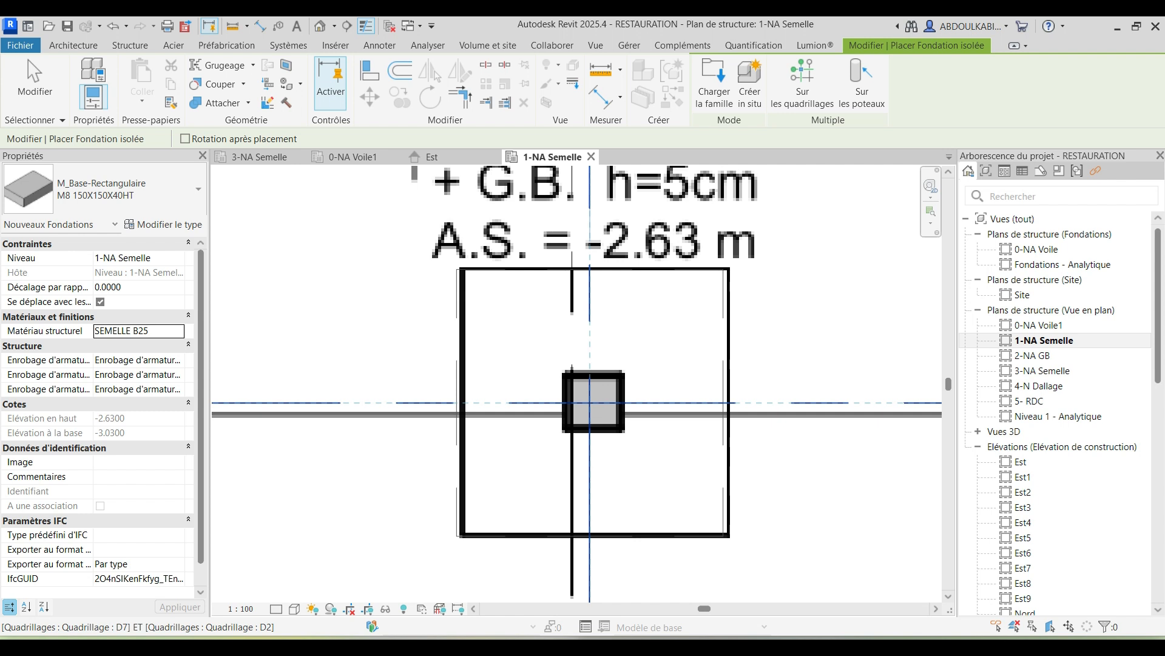
{"action": "scroll", "coordinate": [594, 402], "scroll_direction": "down", "scroll_amount": 5}
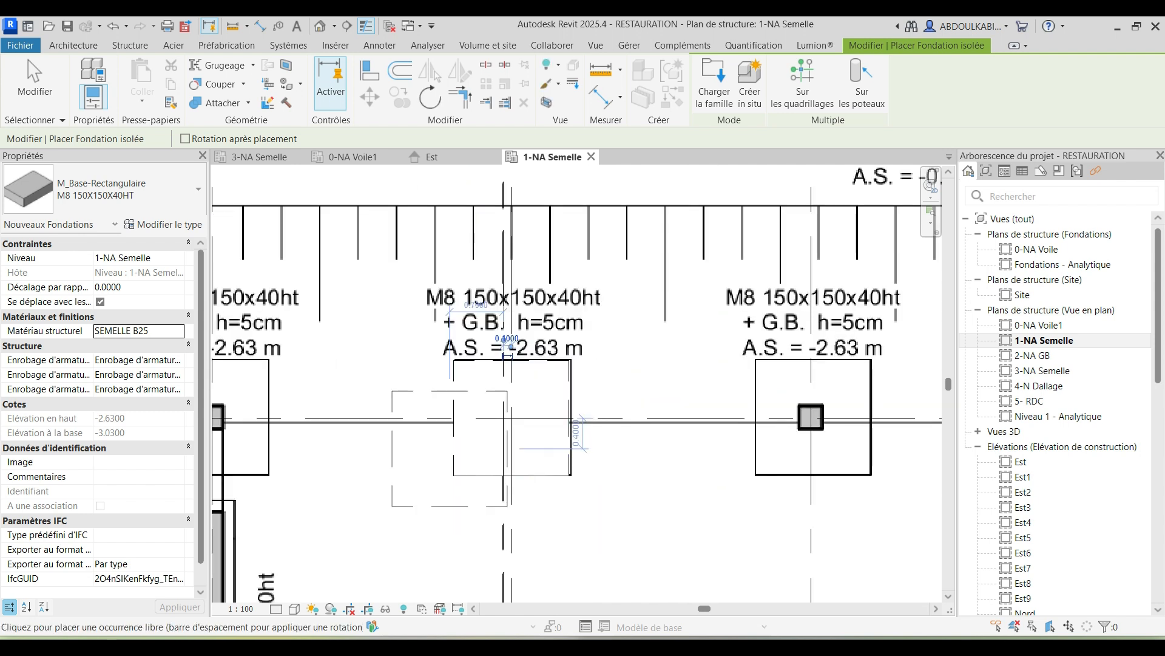
{"action": "middle_click_drag", "start_coordinate": [531, 477], "coordinate": [519, 422]}
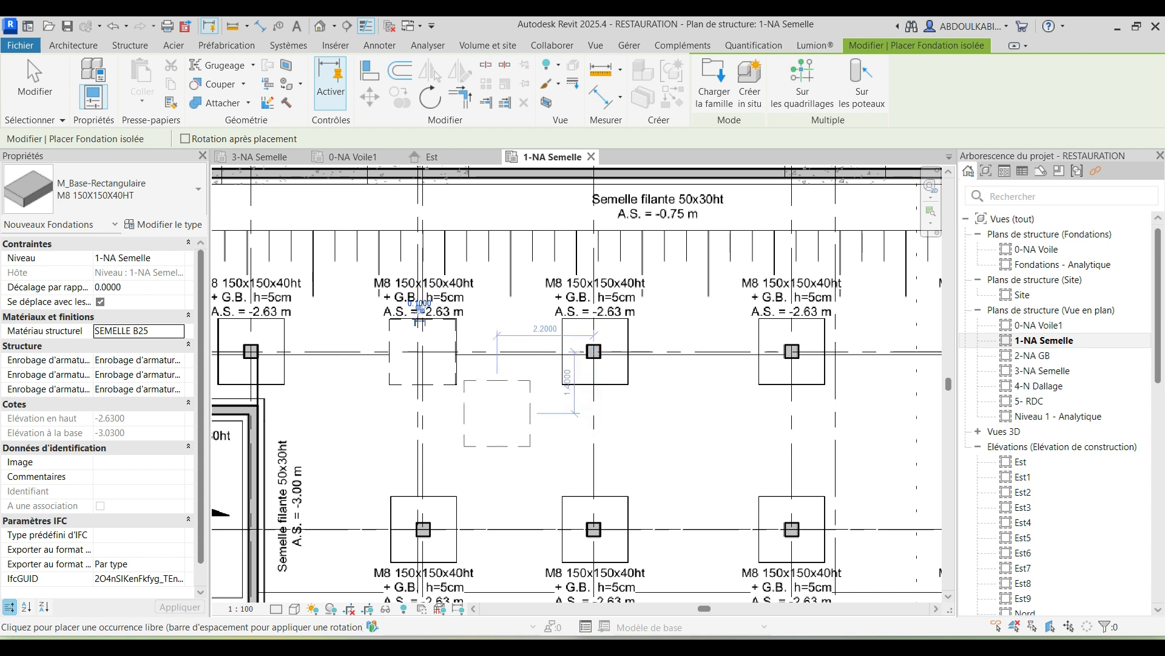
{"action": "scroll", "coordinate": [501, 392], "scroll_direction": "down", "scroll_amount": 1}
{"action": "middle_click_drag", "start_coordinate": [522, 467], "coordinate": [525, 432]}
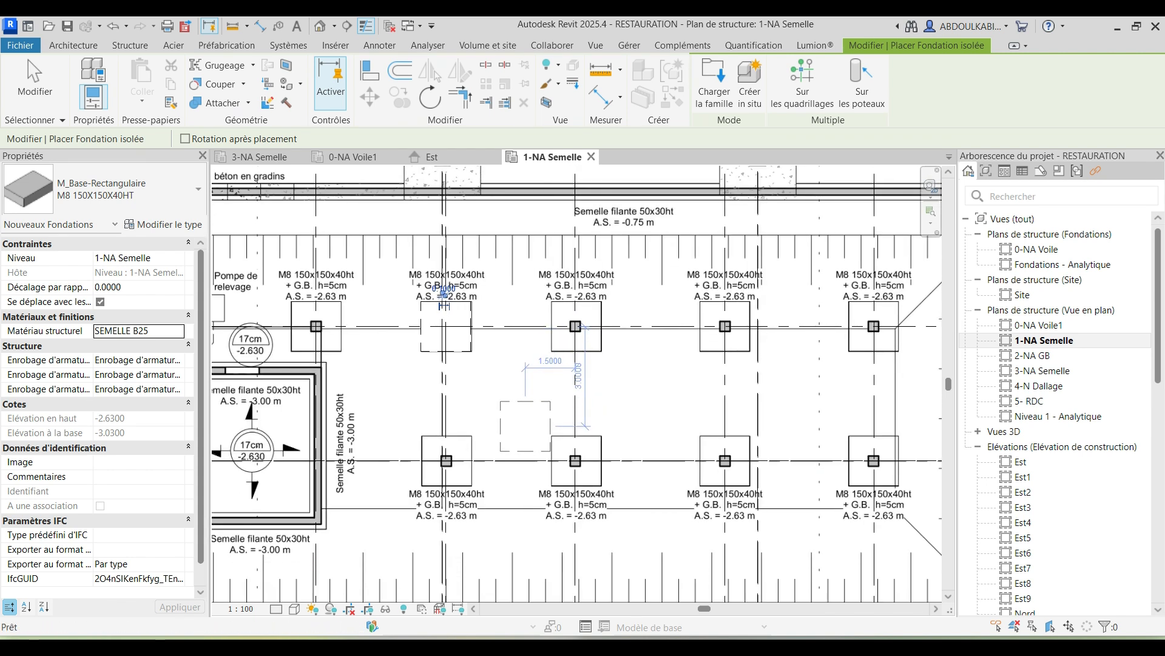
{"action": "scroll", "coordinate": [525, 432], "scroll_direction": "down", "scroll_amount": 4}
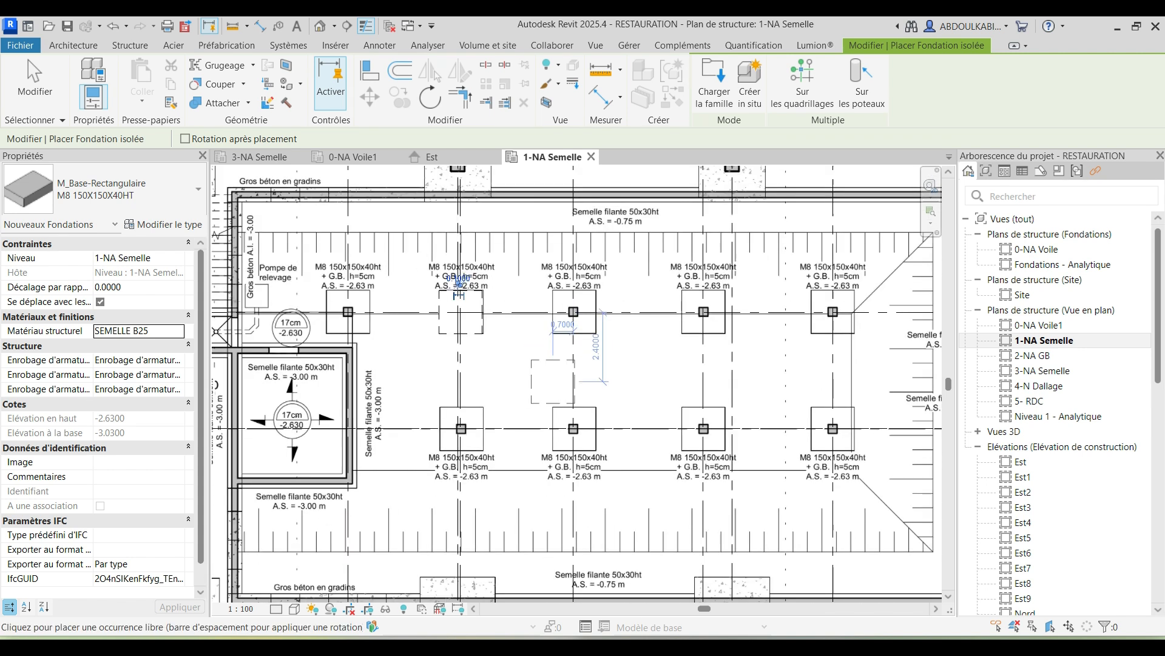
{"action": "scroll", "coordinate": [552, 381], "scroll_direction": "down", "scroll_amount": 1}
{"action": "scroll", "coordinate": [522, 408], "scroll_direction": "up", "scroll_amount": 1}
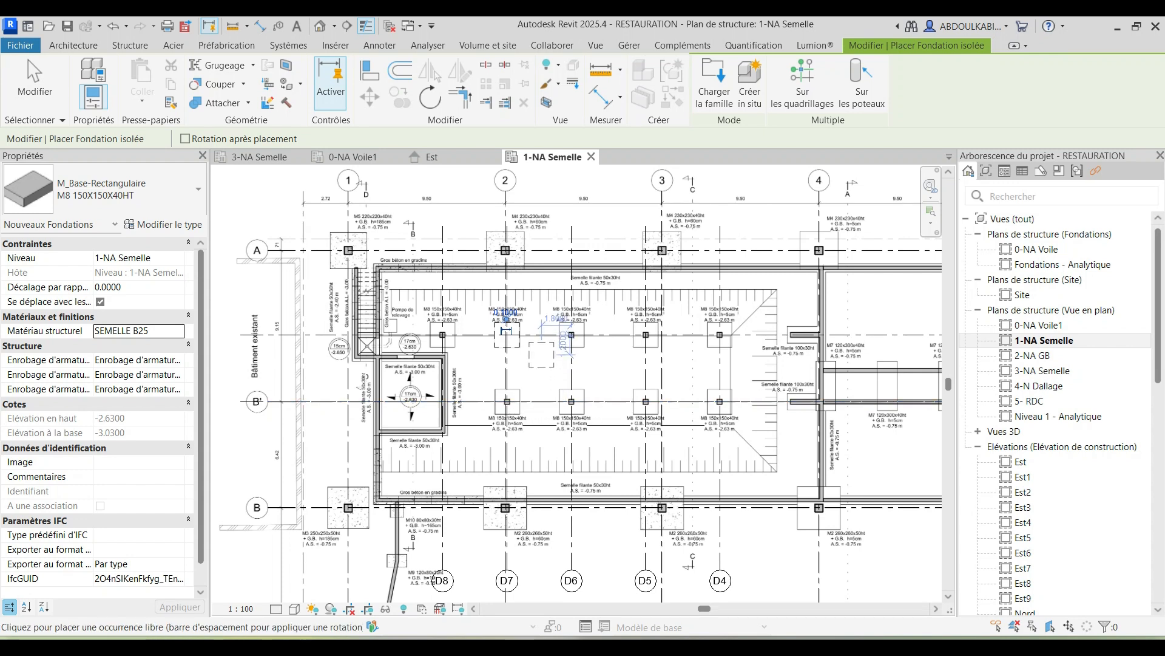
{"action": "scroll", "coordinate": [542, 354], "scroll_direction": "up", "scroll_amount": 1}
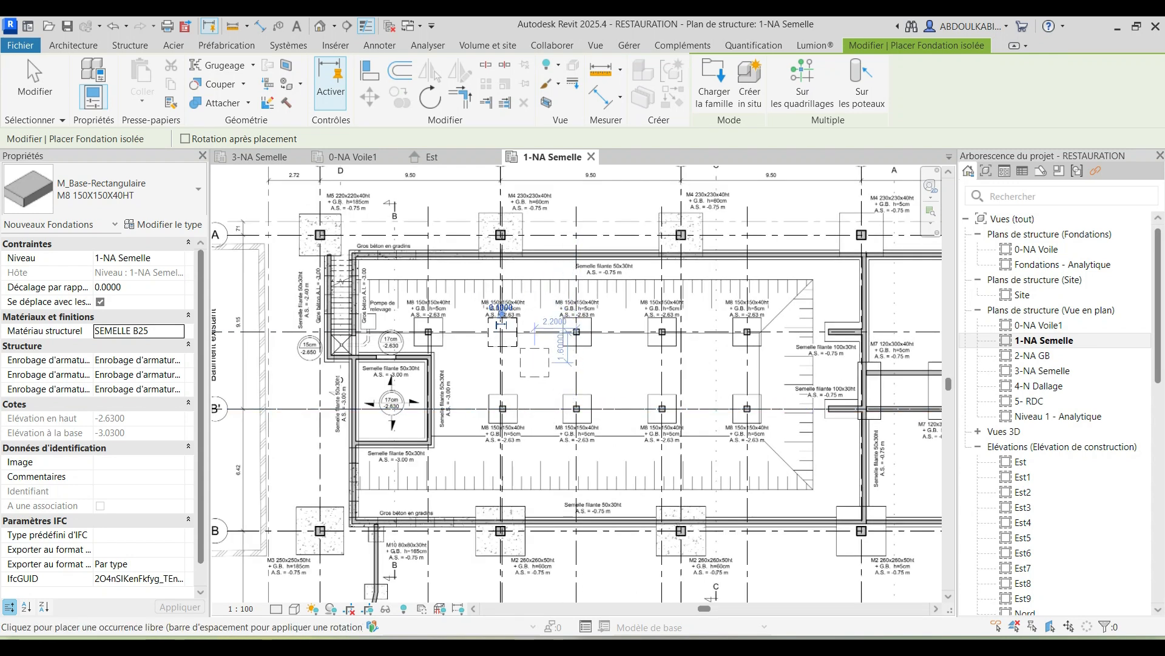
{"action": "scroll", "coordinate": [534, 366], "scroll_direction": "up", "scroll_amount": 1}
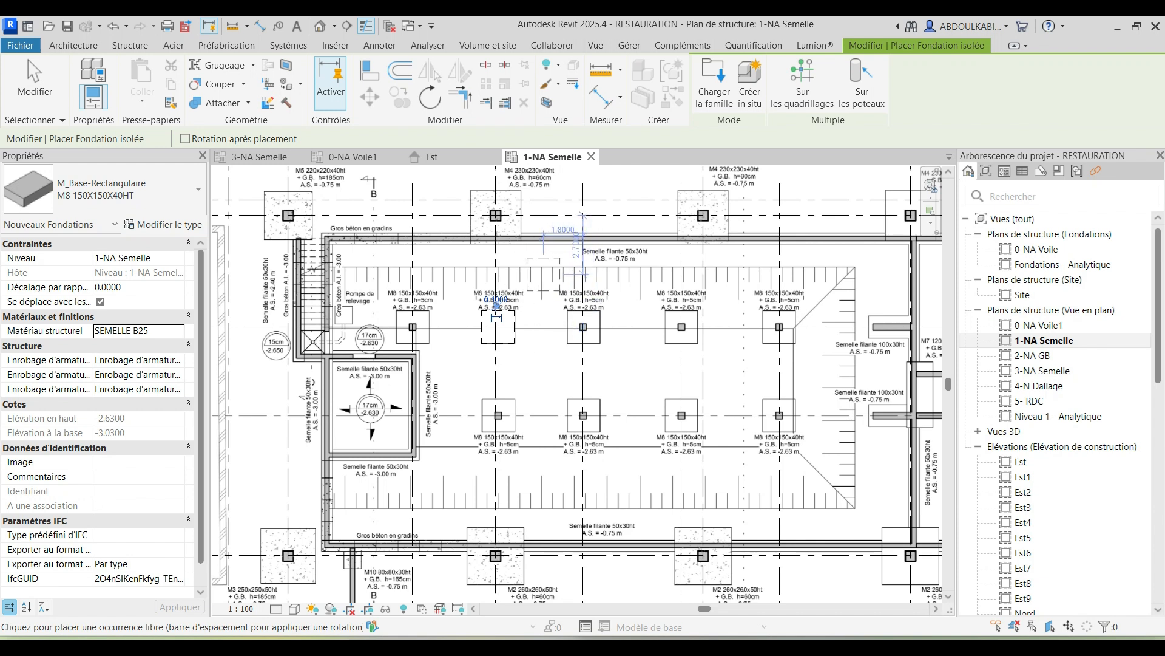
{"action": "scroll", "coordinate": [527, 340], "scroll_direction": "up", "scroll_amount": 1}
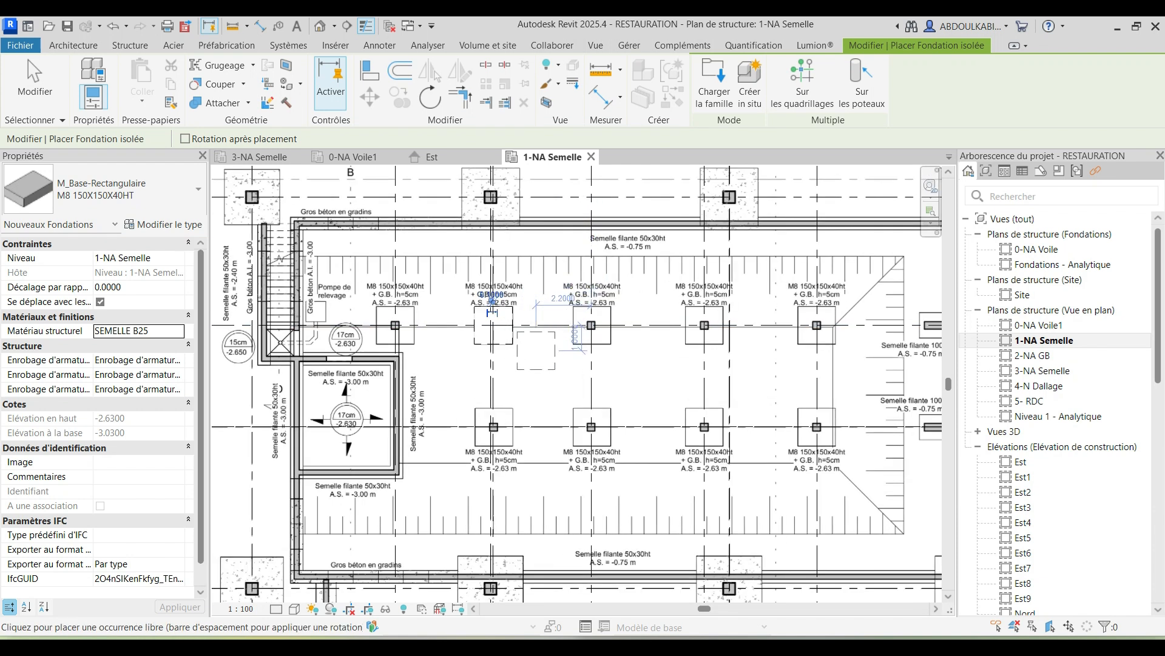
{"action": "scroll", "coordinate": [492, 300], "scroll_direction": "down", "scroll_amount": 1}
{"action": "scroll", "coordinate": [503, 313], "scroll_direction": "up", "scroll_amount": 4}
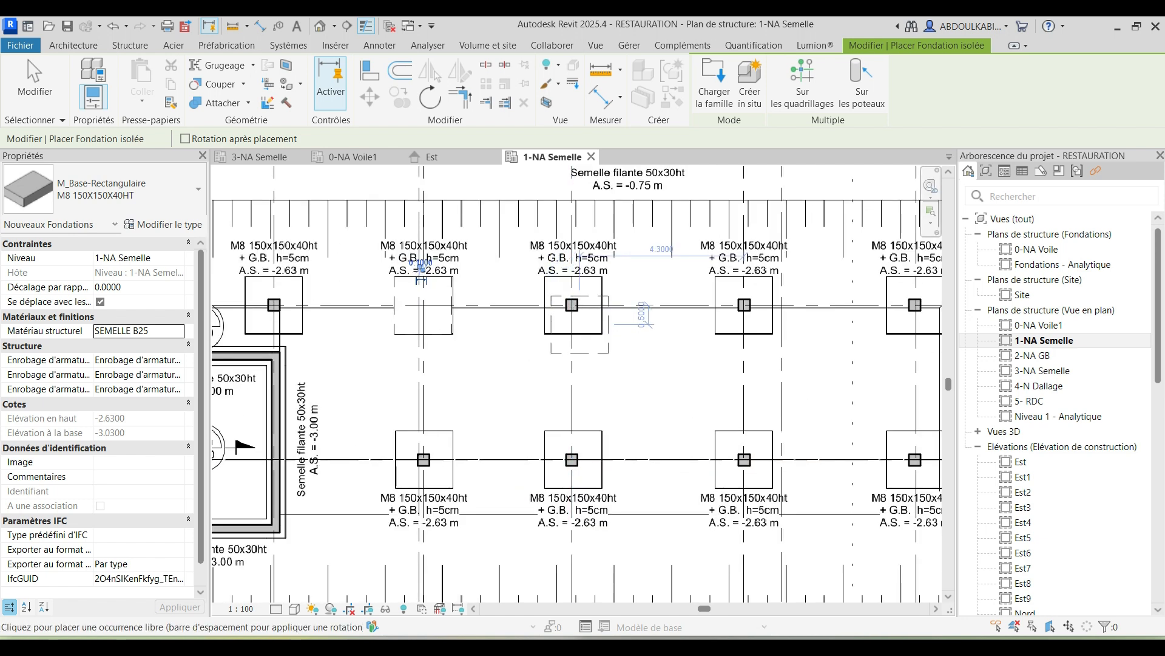
{"action": "scroll", "coordinate": [537, 310], "scroll_direction": "up", "scroll_amount": 2}
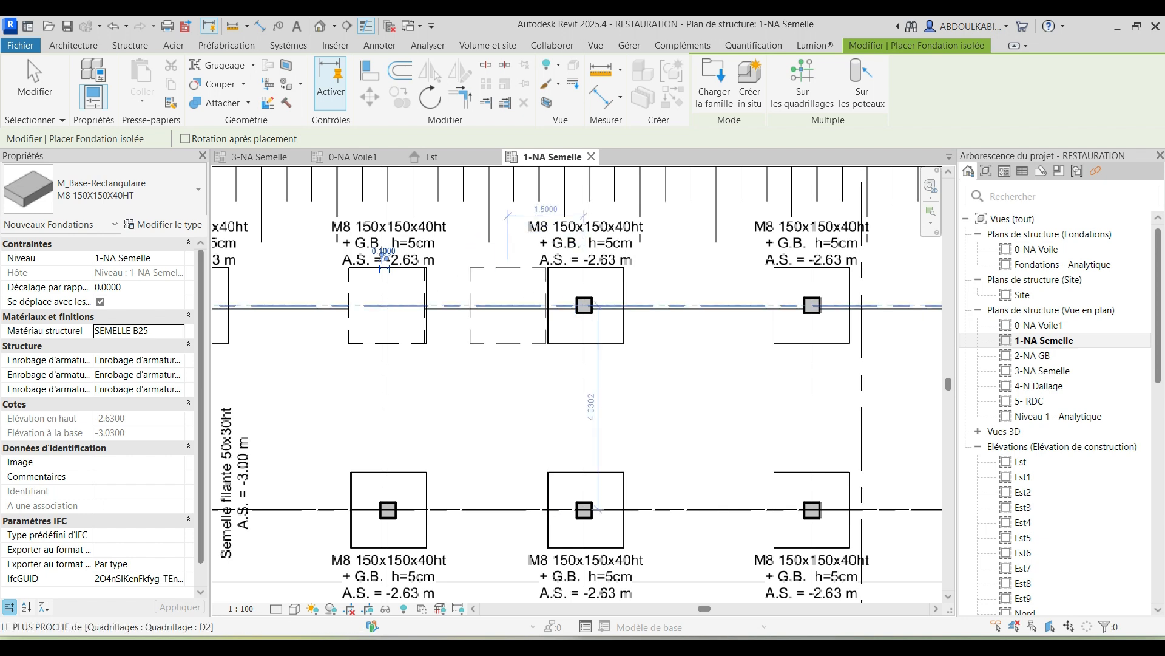
{"action": "scroll", "coordinate": [595, 299], "scroll_direction": "up", "scroll_amount": 2}
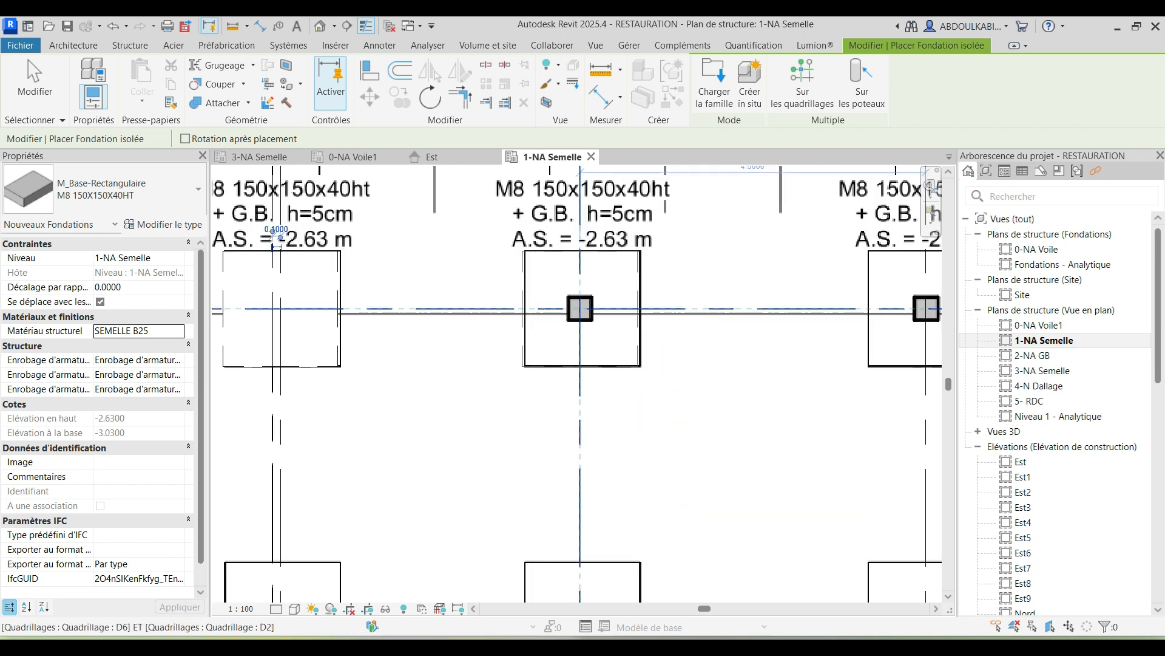
{"action": "scroll", "coordinate": [598, 328], "scroll_direction": "down", "scroll_amount": 2}
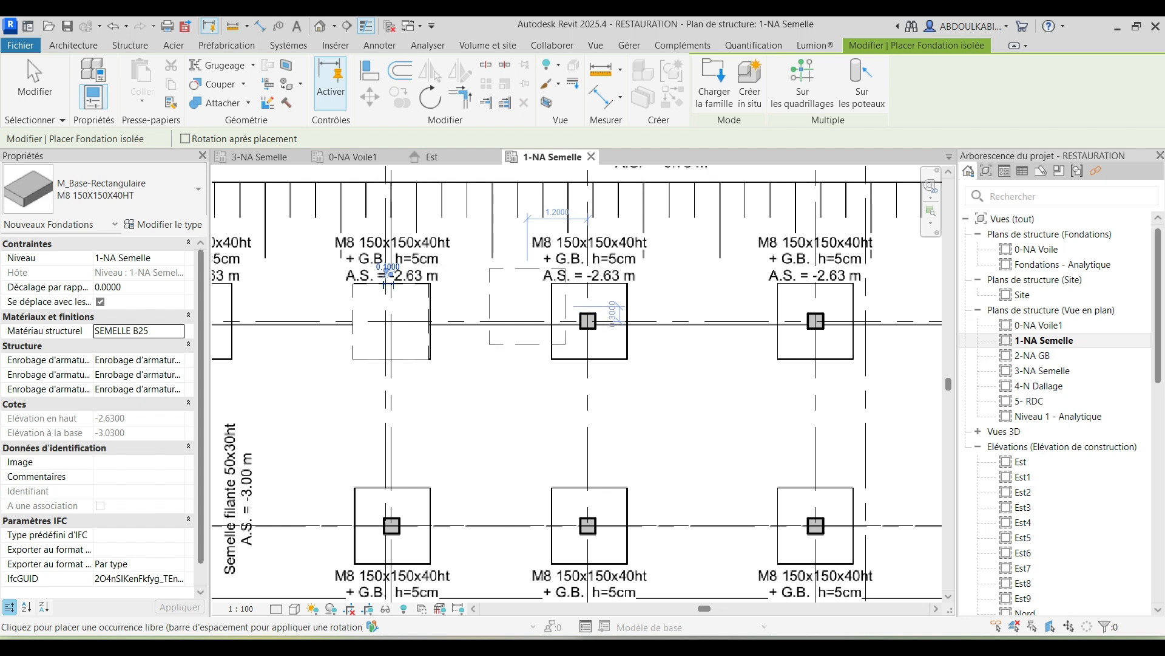
{"action": "scroll", "coordinate": [507, 400], "scroll_direction": "down", "scroll_amount": 2}
{"action": "middle_click_drag", "start_coordinate": [507, 401], "coordinate": [467, 379]}
{"action": "scroll", "coordinate": [423, 383], "scroll_direction": "up", "scroll_amount": 1}
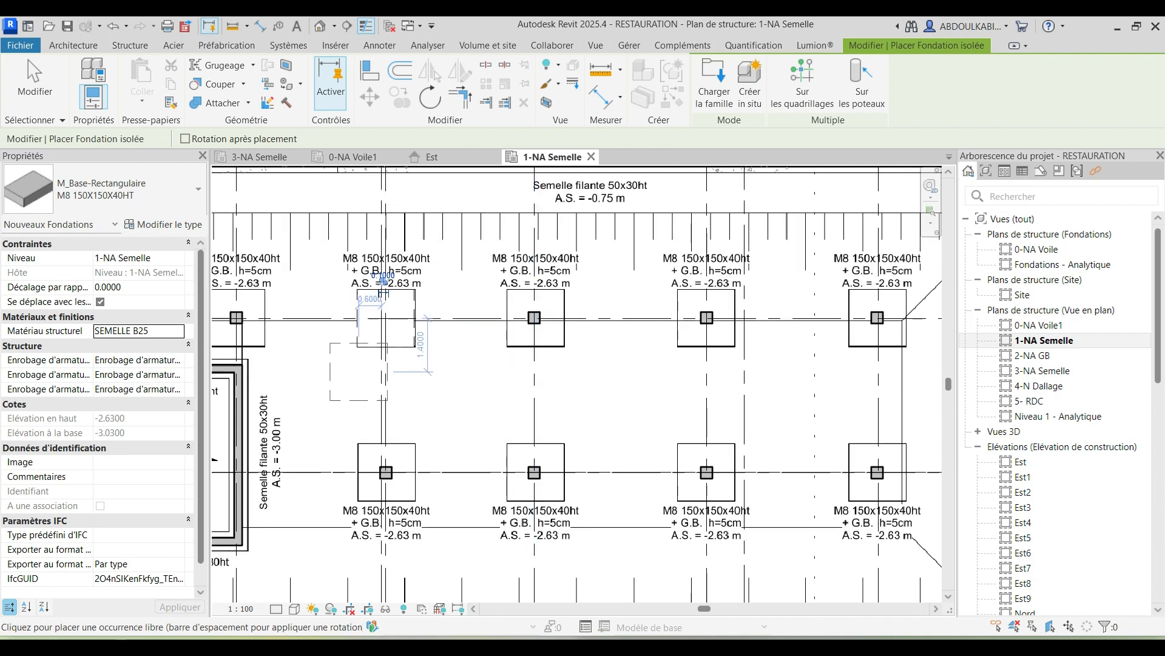
{"action": "scroll", "coordinate": [358, 371], "scroll_direction": "down", "scroll_amount": 1}
{"action": "scroll", "coordinate": [667, 324], "scroll_direction": "up", "scroll_amount": 3}
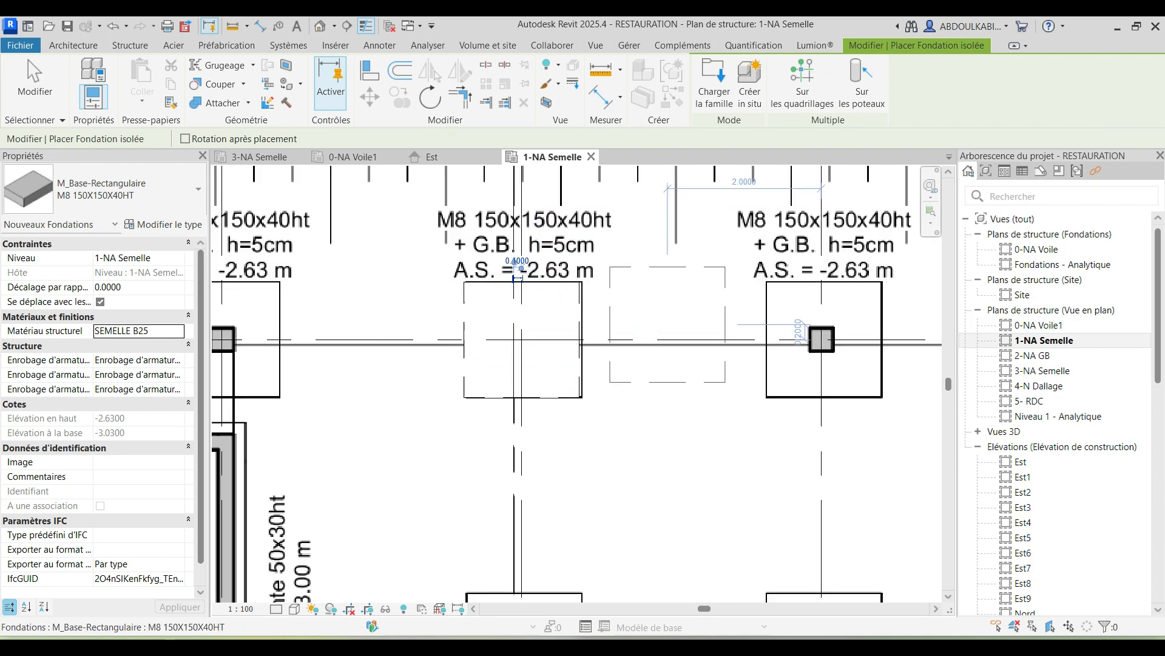
Step: Place an M8 150X150X40HT isolated footing at the intersection of grids D8 and D2
{"action": "scroll", "coordinate": [616, 344], "scroll_direction": "down", "scroll_amount": 2}
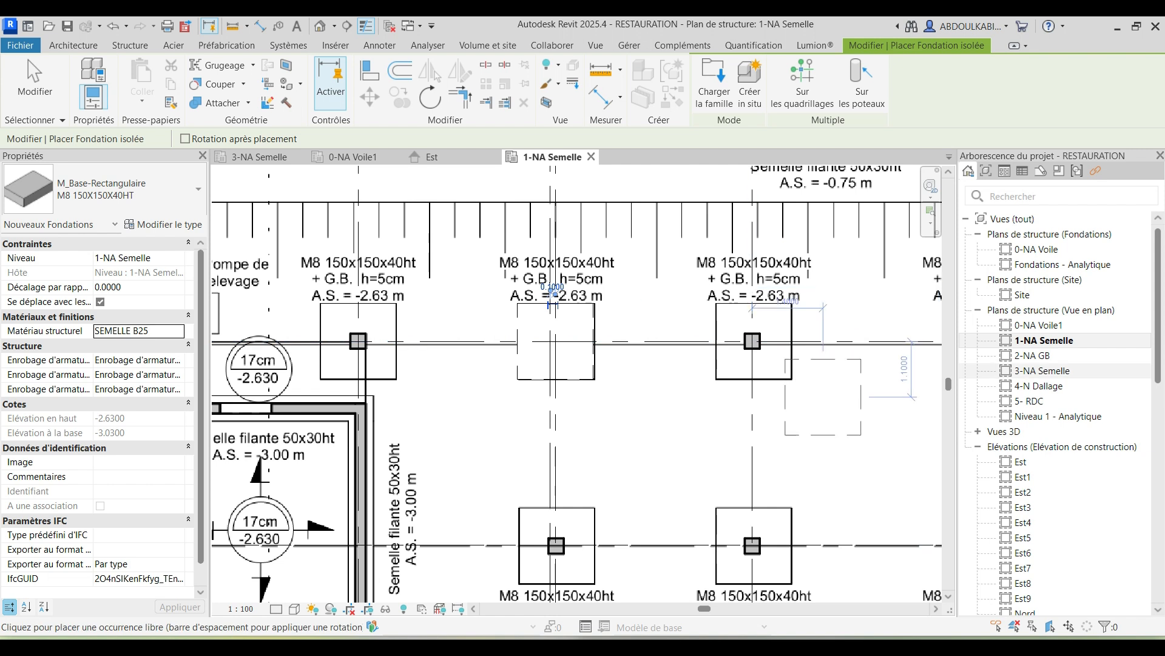
{"action": "scroll", "coordinate": [607, 297], "scroll_direction": "down", "scroll_amount": 1}
{"action": "scroll", "coordinate": [698, 291], "scroll_direction": "up", "scroll_amount": 3}
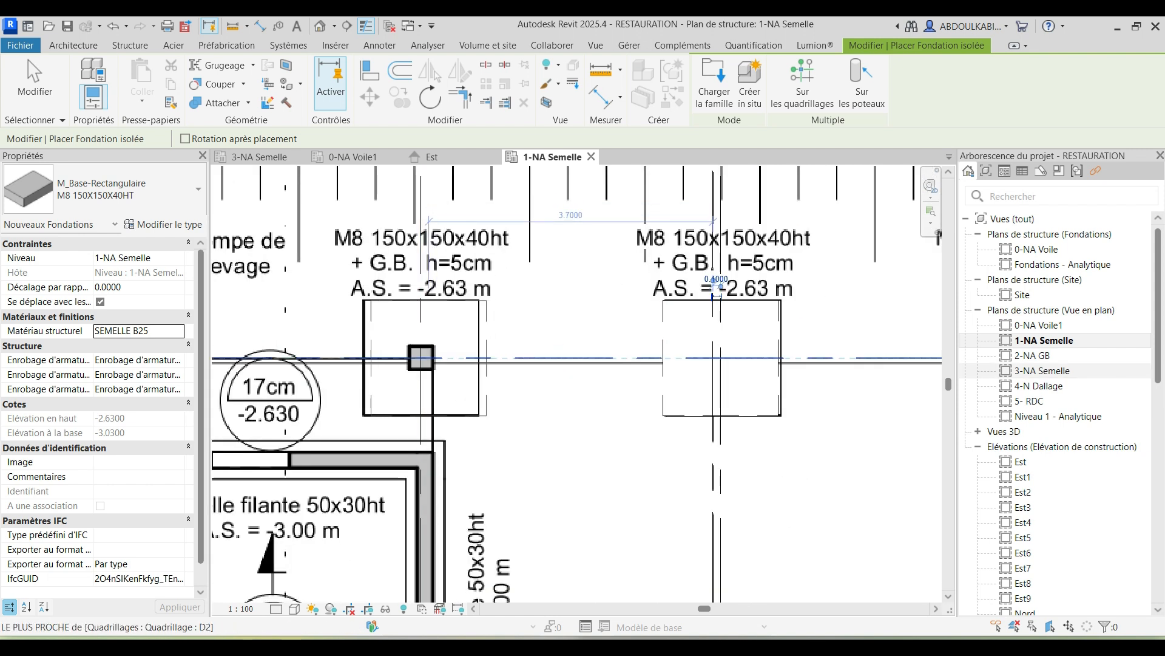
{"action": "left_click", "coordinate": [421, 357]}
{"action": "scroll", "coordinate": [437, 376], "scroll_direction": "down", "scroll_amount": 3}
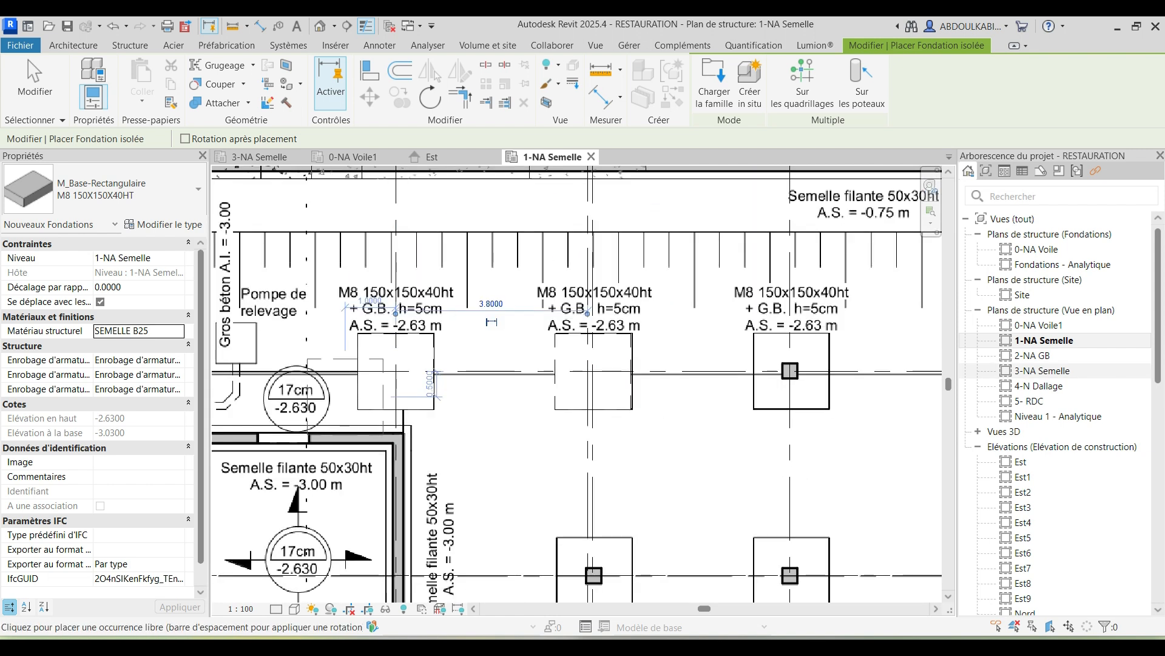
Step: Place M8 150X150X40HT isolated footings along grid D2 at its intersections with D6, D5 and D4
{"action": "scroll", "coordinate": [704, 373], "scroll_direction": "up", "scroll_amount": 2}
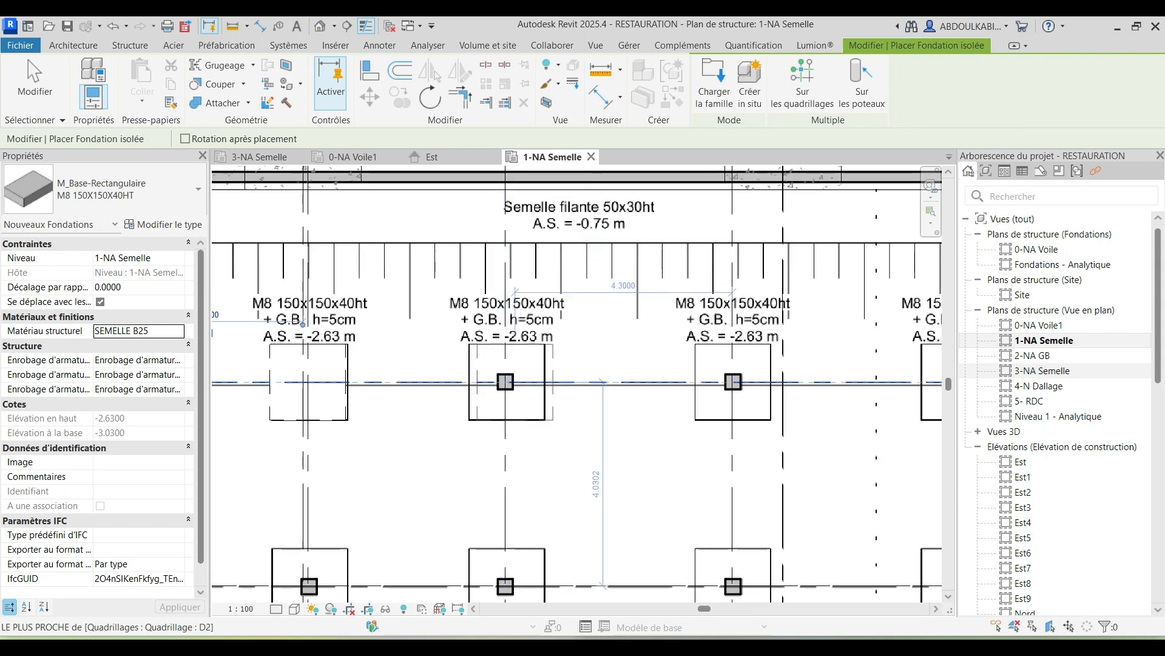
{"action": "left_click", "coordinate": [501, 382]}
{"action": "middle_click_drag", "start_coordinate": [631, 434], "coordinate": [418, 416]}
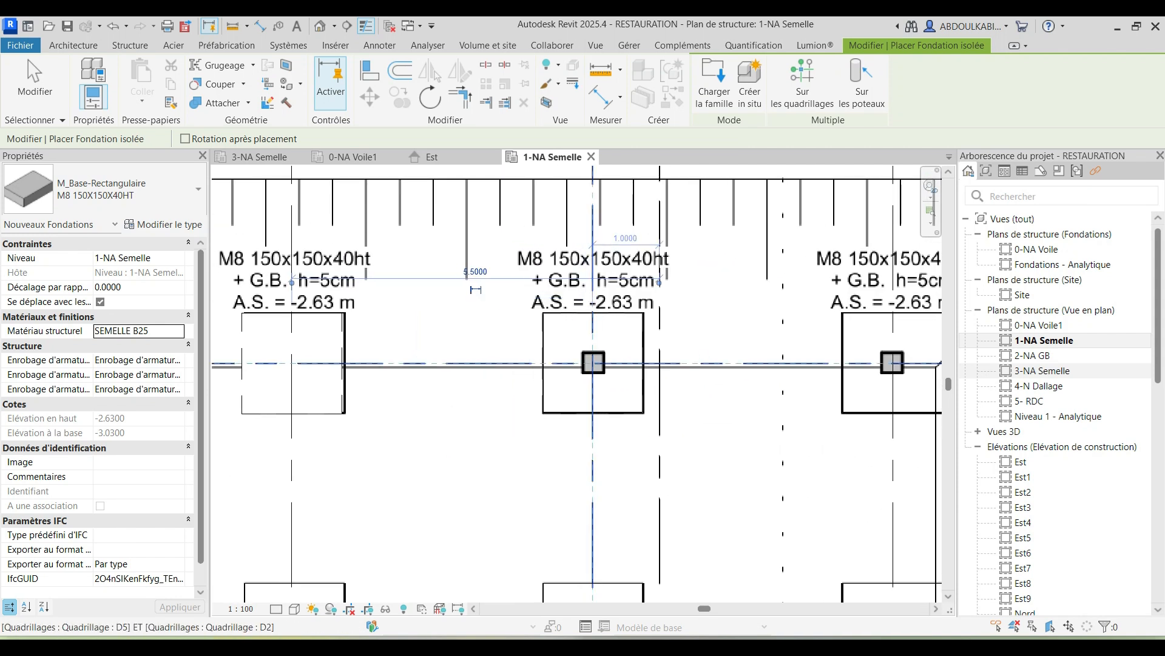
{"action": "left_click", "coordinate": [593, 363]}
{"action": "scroll", "coordinate": [388, 389], "scroll_direction": "down", "scroll_amount": 4}
{"action": "middle_click_drag", "start_coordinate": [740, 386], "coordinate": [658, 385]}
{"action": "scroll", "coordinate": [655, 384], "scroll_direction": "up", "scroll_amount": 3}
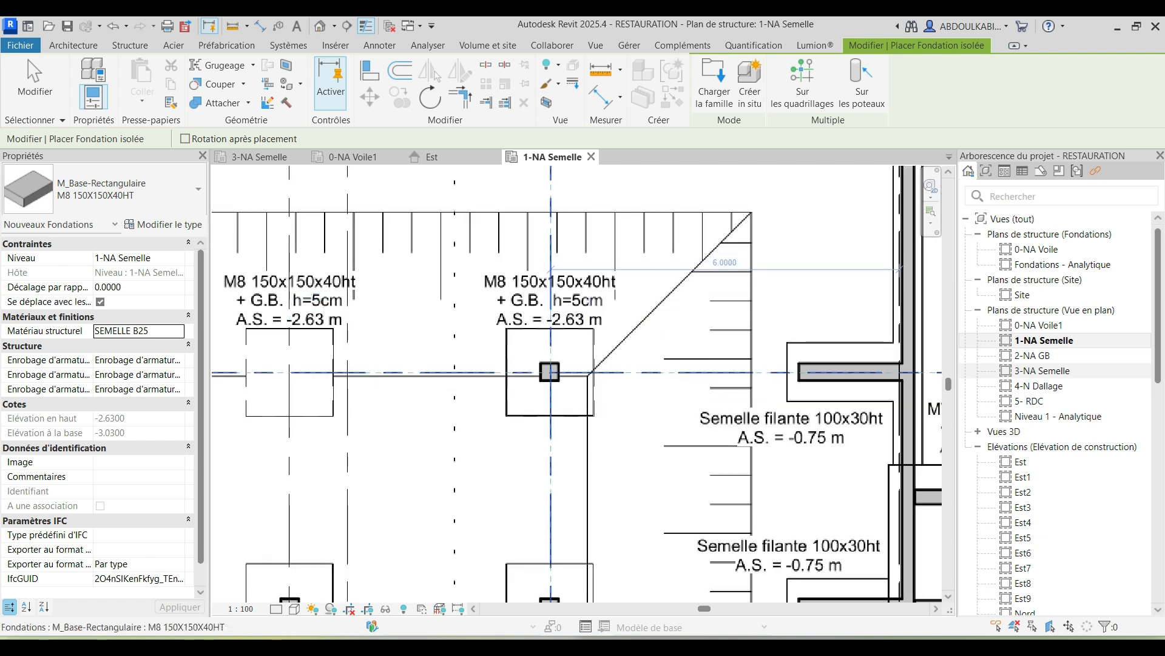
Step: Place M8 150X150X40HT isolated footings along grid B' at its intersections with D4, D6 and D5
{"action": "scroll", "coordinate": [549, 371], "scroll_direction": "down", "scroll_amount": 4}
{"action": "scroll", "coordinate": [609, 331], "scroll_direction": "up", "scroll_amount": 5}
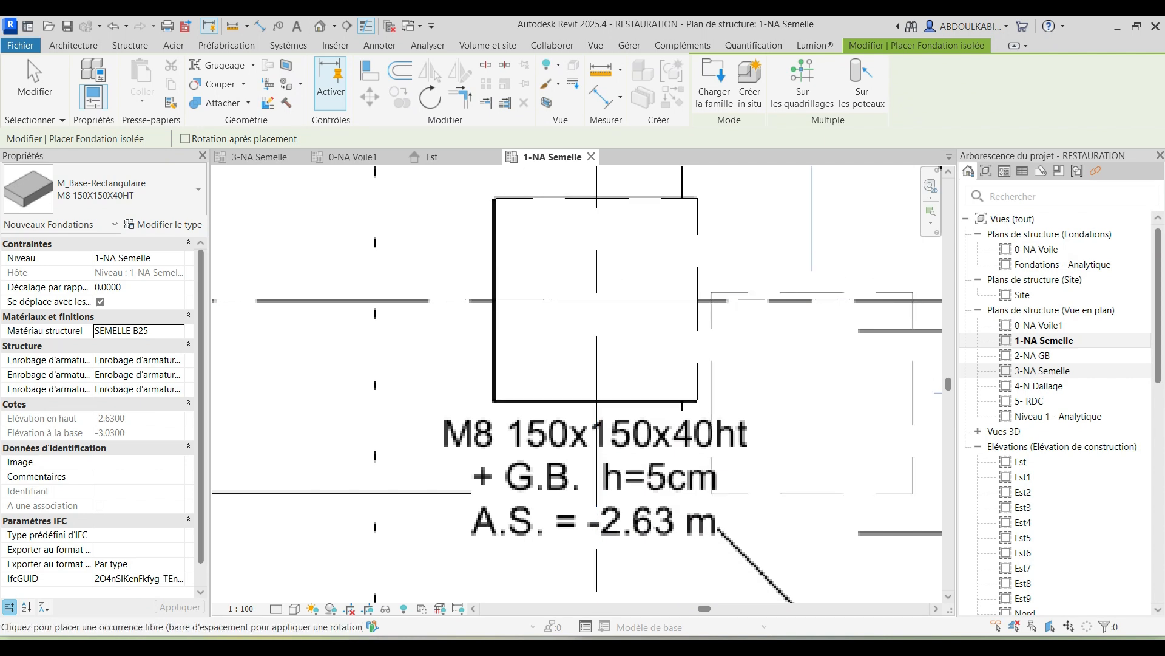
{"action": "scroll", "coordinate": [596, 298], "scroll_direction": "down", "scroll_amount": 3}
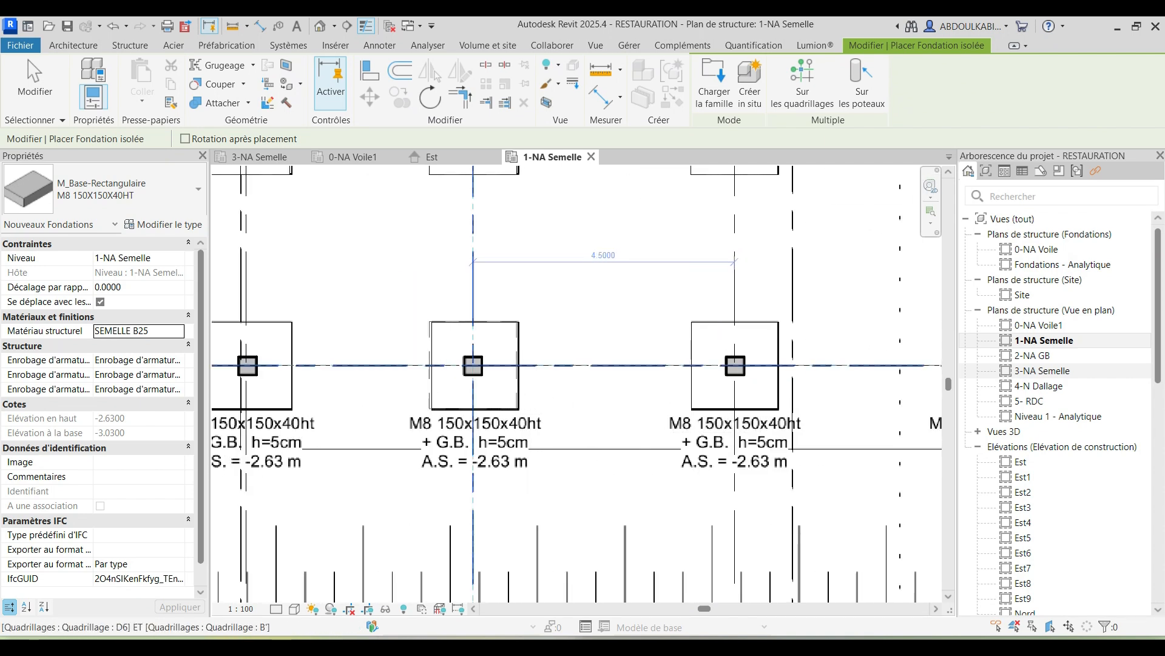
{"action": "scroll", "coordinate": [546, 340], "scroll_direction": "down", "scroll_amount": 3}
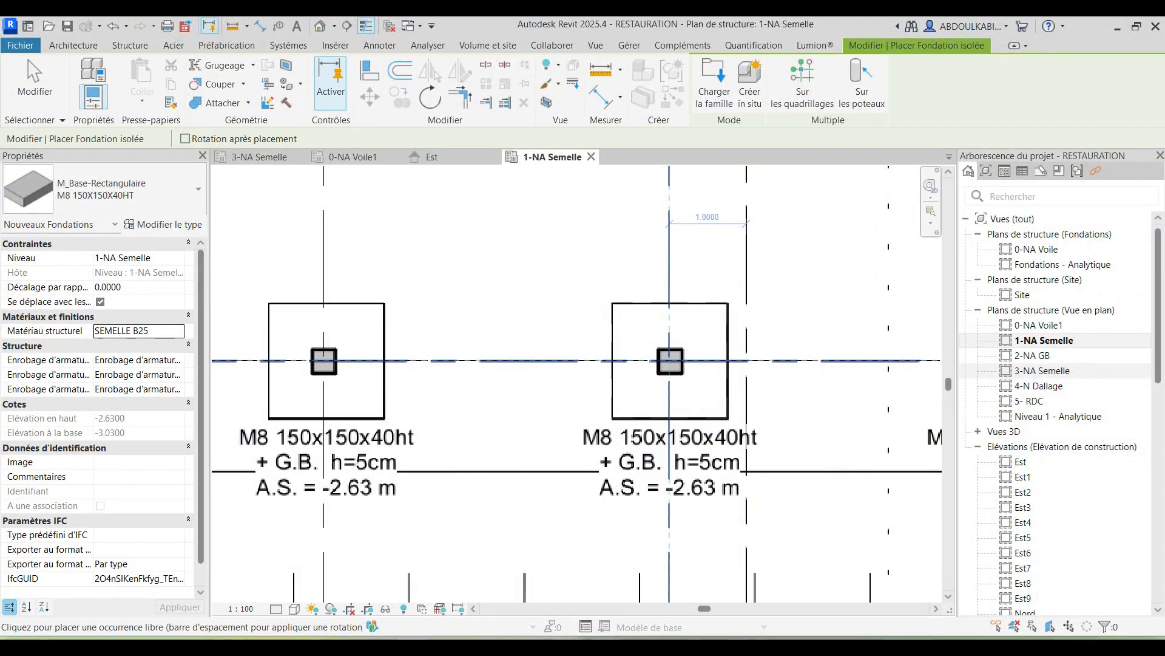
{"action": "scroll", "coordinate": [324, 361], "scroll_direction": "down", "scroll_amount": 5}
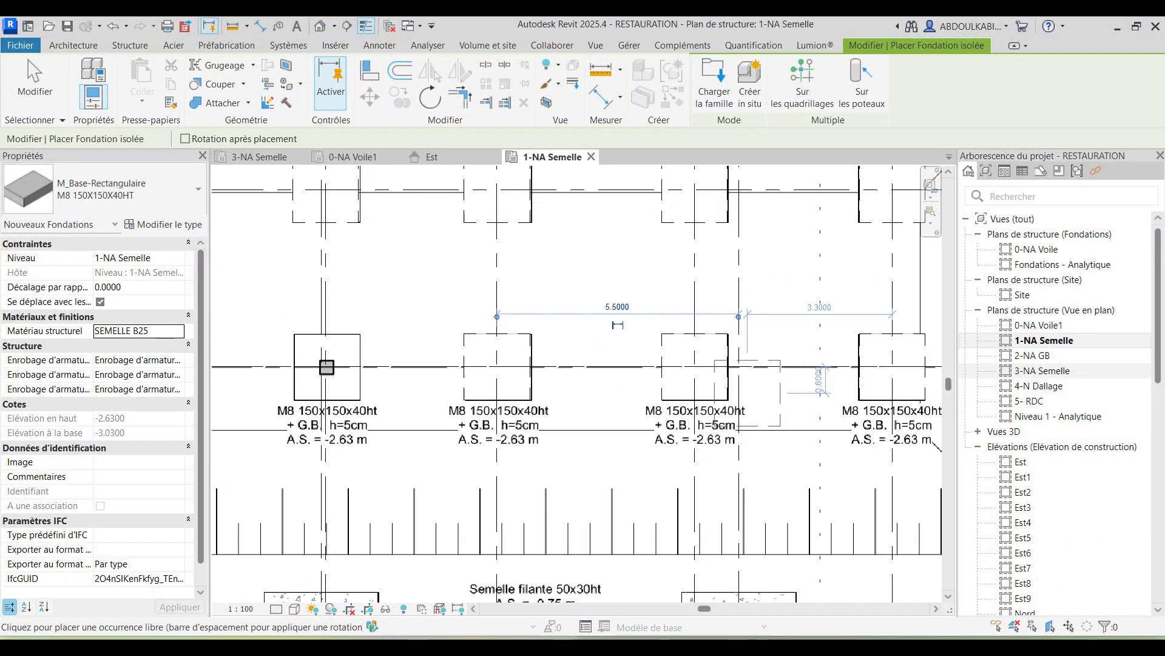
Step: Finish placing footings and check the M8 150X150X40HT footings along grids D2 and B' against the PDF plan
{"action": "scroll", "coordinate": [508, 377], "scroll_direction": "up", "scroll_amount": 5}
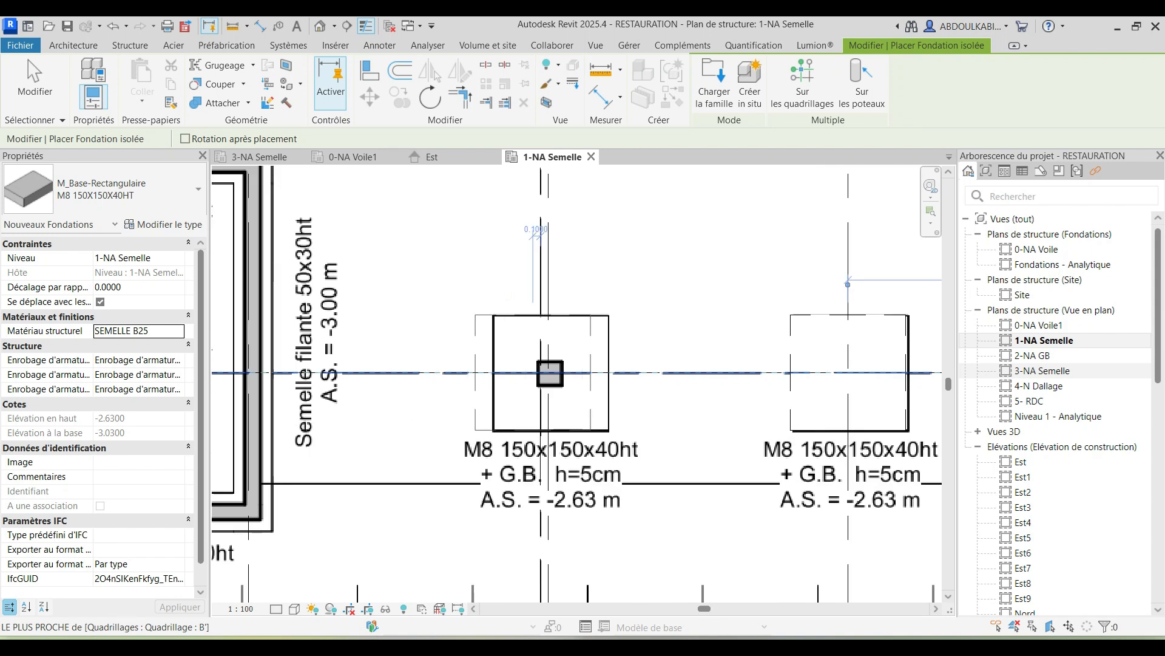
{"action": "scroll", "coordinate": [550, 373], "scroll_direction": "down", "scroll_amount": 5}
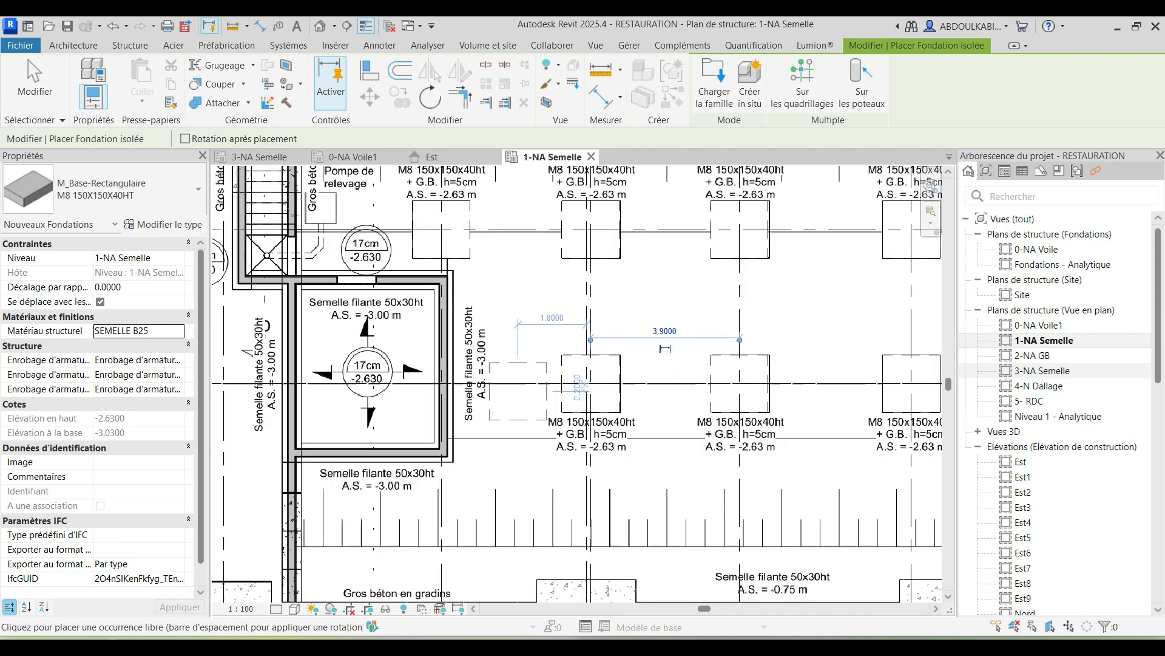
{"action": "scroll", "coordinate": [561, 389], "scroll_direction": "up", "scroll_amount": 3}
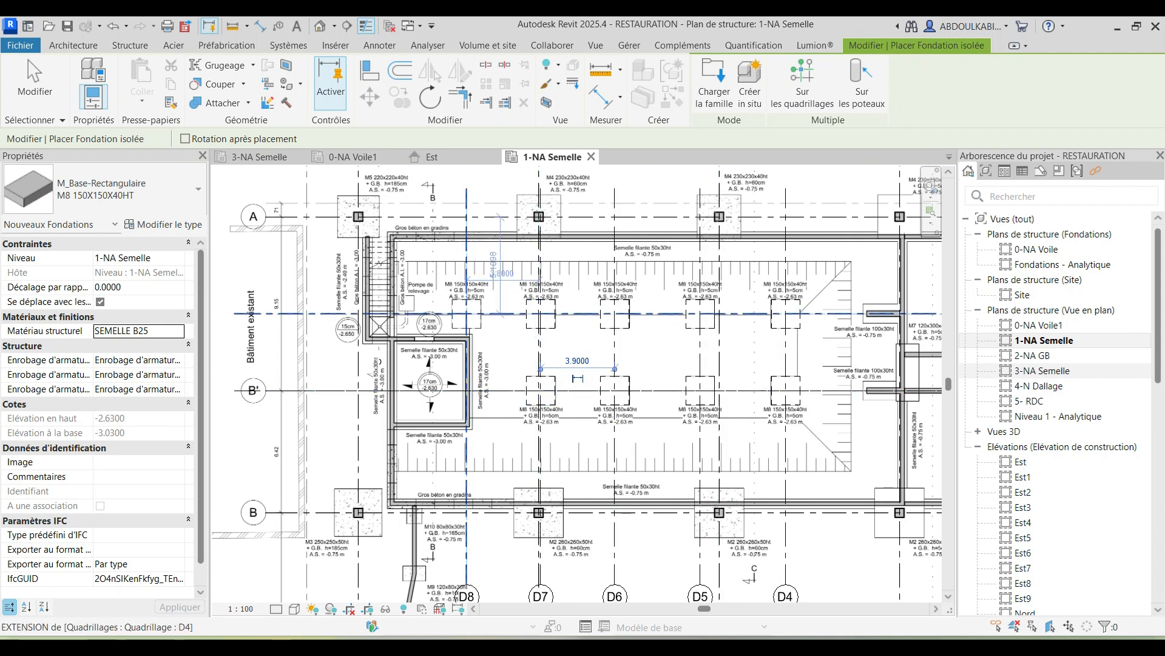
{"action": "key", "text": "Escape"}
{"action": "key", "text": "Escape"}
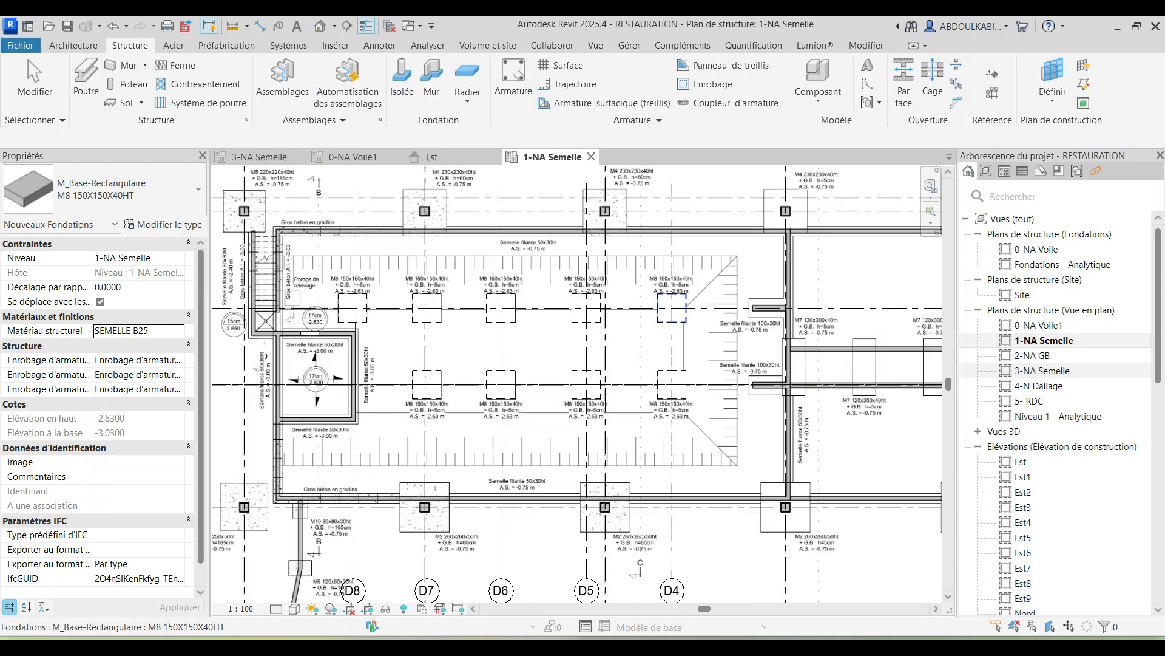
{"action": "scroll", "coordinate": [883, 300], "scroll_direction": "up", "scroll_amount": 3}
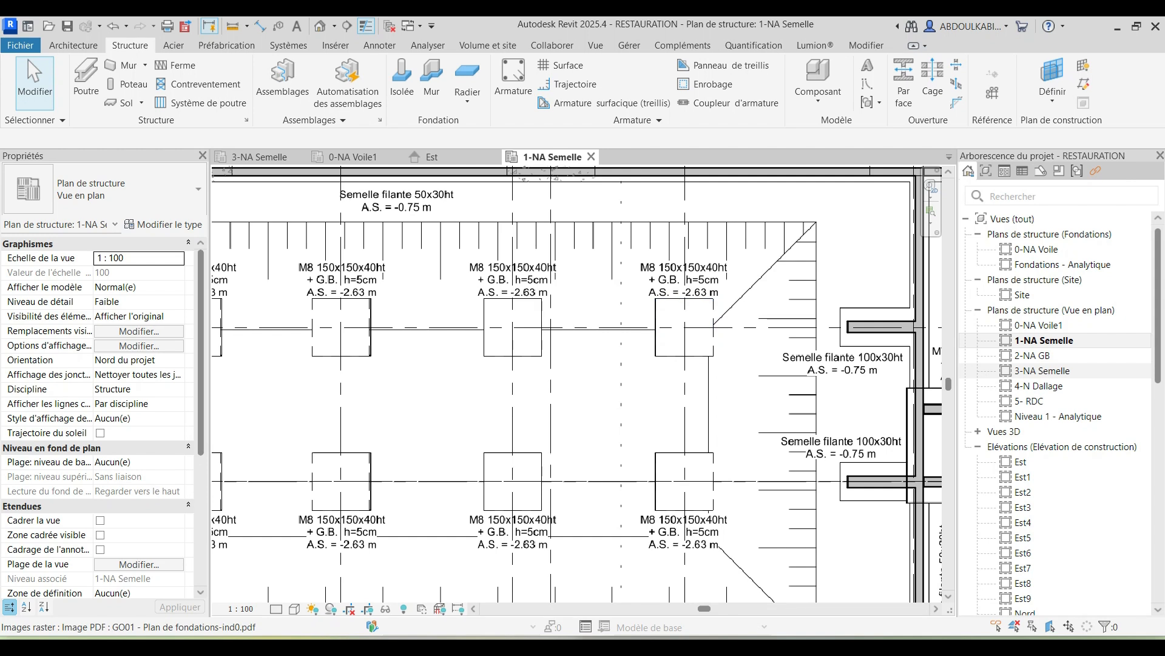
{"action": "scroll", "coordinate": [753, 322], "scroll_direction": "down", "scroll_amount": 1}
{"action": "scroll", "coordinate": [753, 321], "scroll_direction": "down", "scroll_amount": 4}
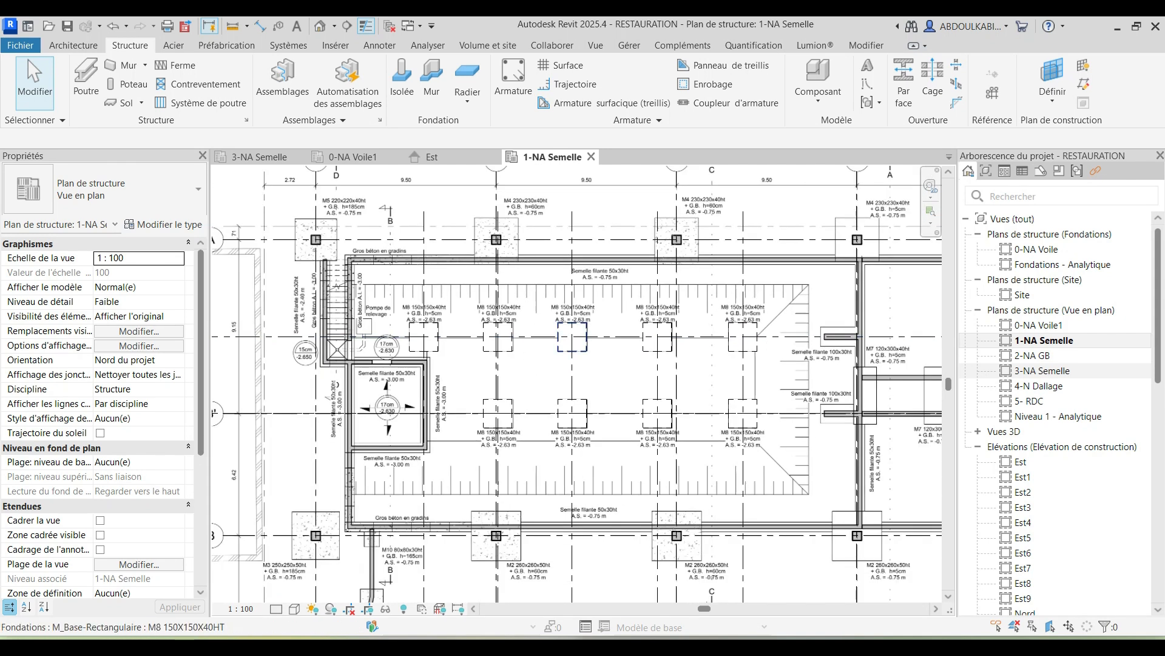
{"action": "scroll", "coordinate": [521, 442], "scroll_direction": "up", "scroll_amount": 4}
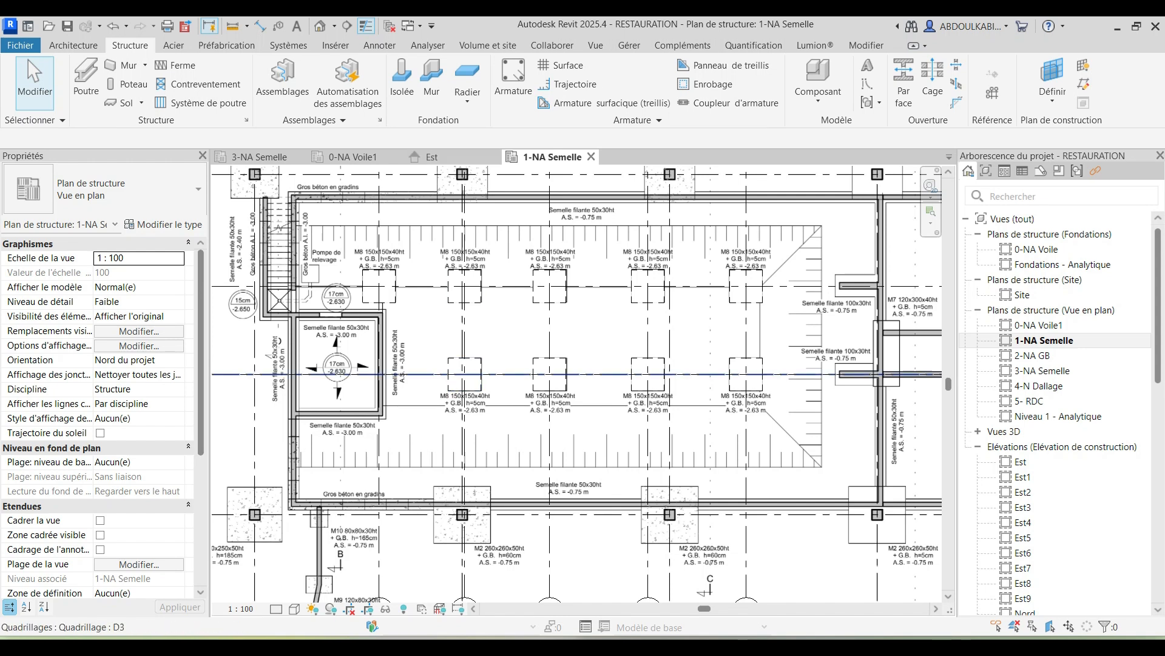
{"action": "scroll", "coordinate": [426, 402], "scroll_direction": "down", "scroll_amount": 1}
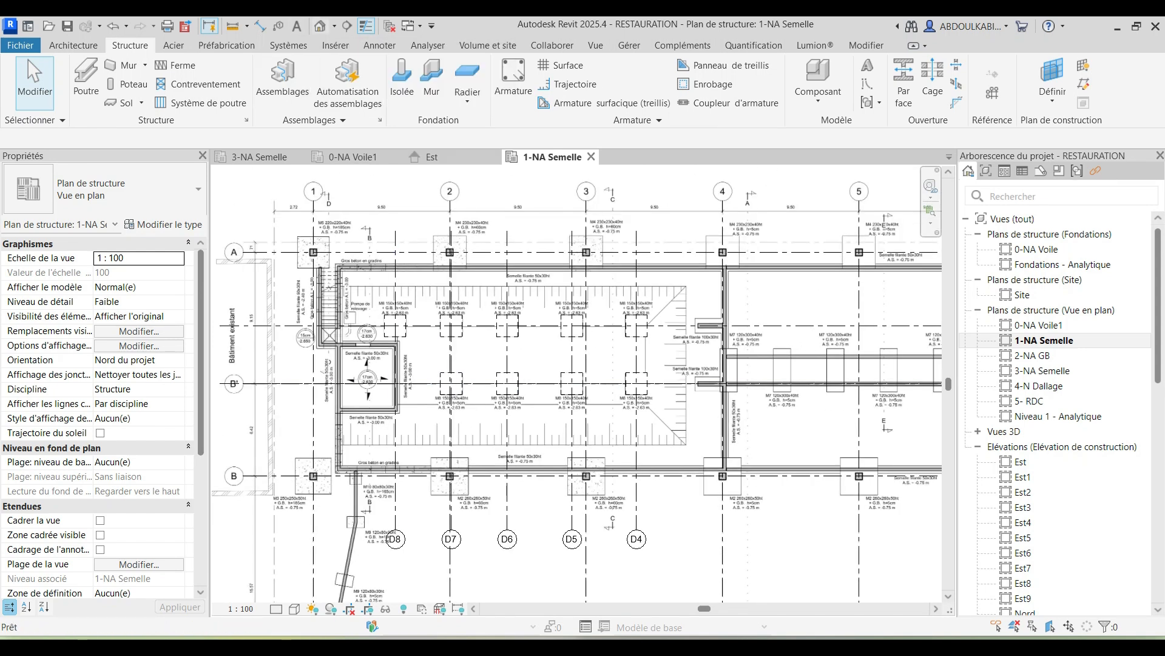
Step: Open the default 3D view and examine the placed M8 150X150X40HT footings
{"action": "left_click", "coordinate": [320, 25]}
{"action": "scroll", "coordinate": [513, 258], "scroll_direction": "up", "scroll_amount": 5}
{"action": "key", "text": "Escape"}
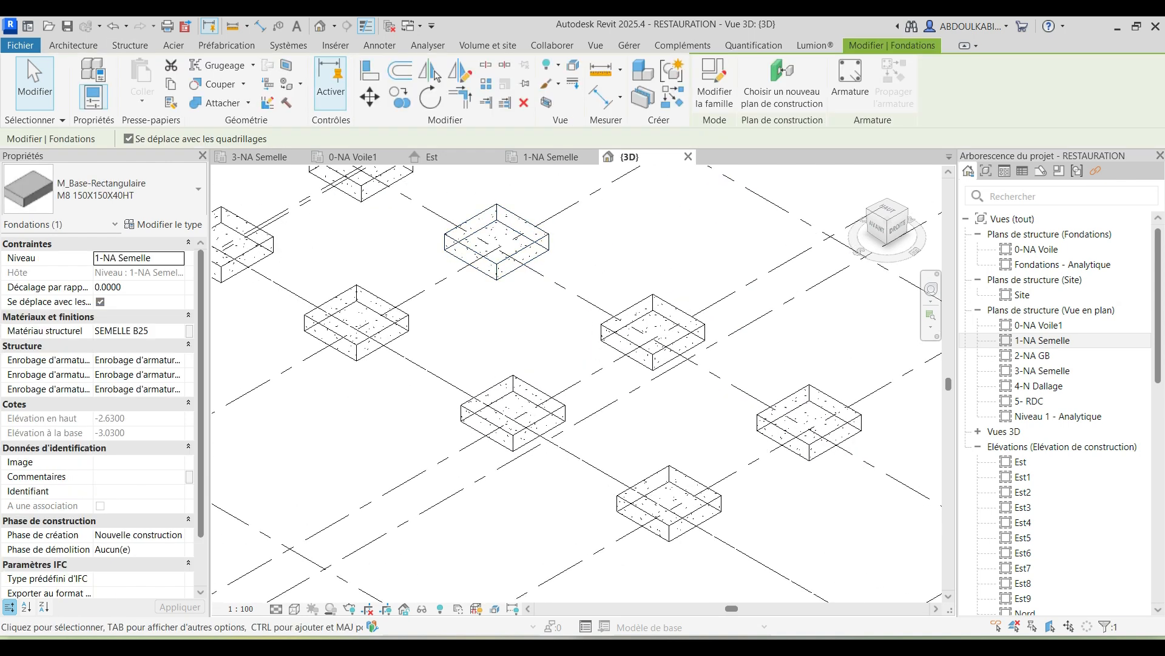
{"action": "middle_click_drag", "start_coordinate": [513, 259], "coordinate": [552, 287]}
{"action": "left_click", "coordinate": [421, 208]}
{"action": "scroll", "coordinate": [541, 386], "scroll_direction": "down", "scroll_amount": 3}
{"action": "left_click", "coordinate": [454, 320]}
{"action": "scroll", "coordinate": [485, 369], "scroll_direction": "up", "scroll_amount": 1}
{"action": "key", "text": "Escape"}
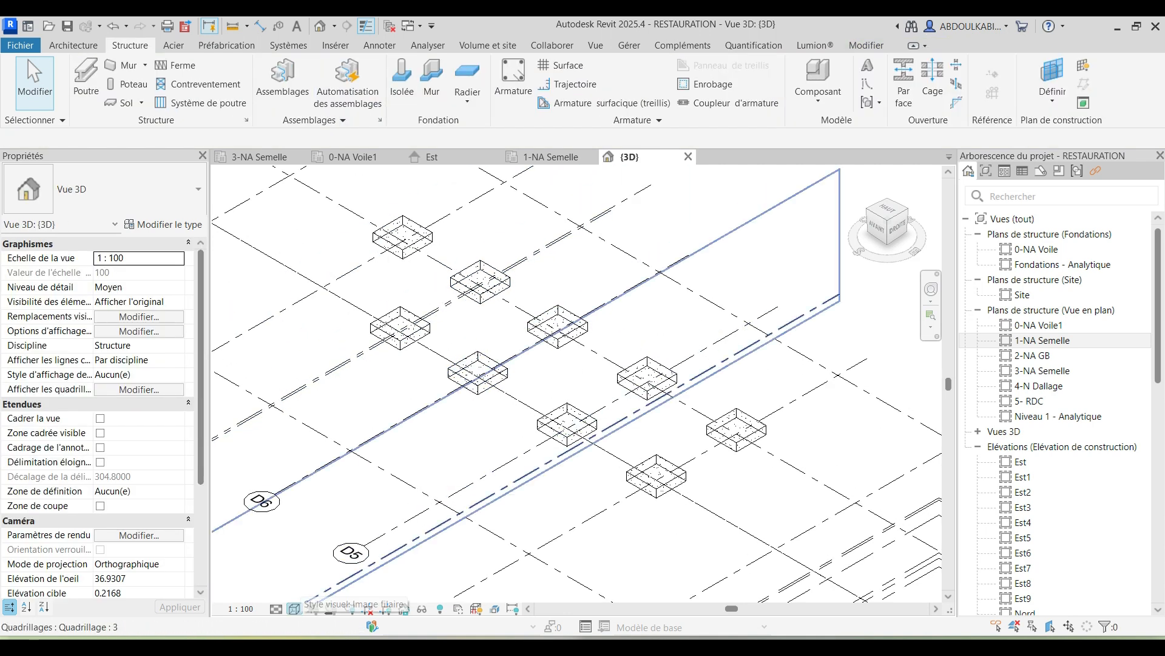
Step: Try the Ligne cachée and Ombré visual styles on the footings in the 3D view
{"action": "left_click", "coordinate": [295, 608]}
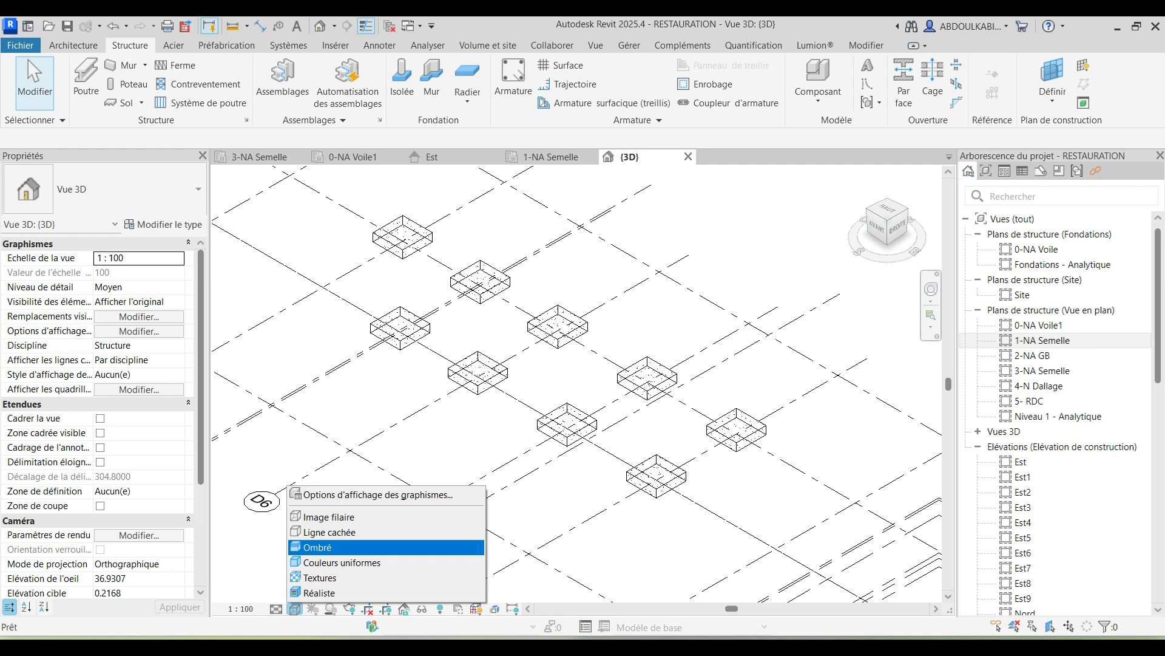
{"action": "left_click", "coordinate": [328, 547]}
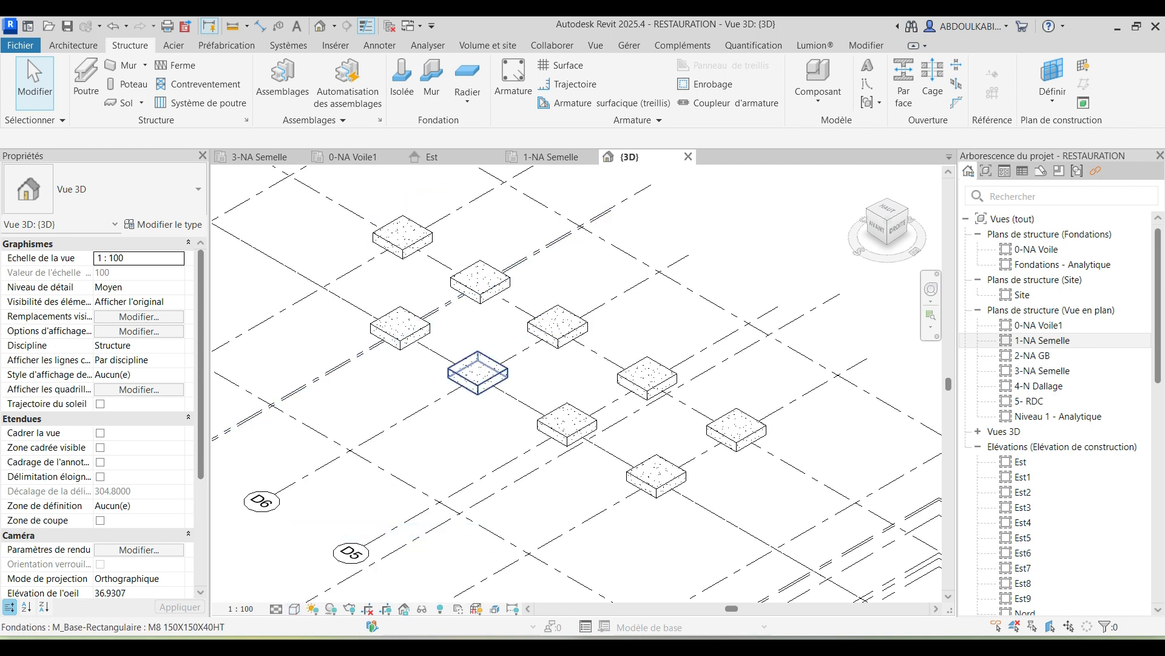
{"action": "left_click", "coordinate": [294, 608]}
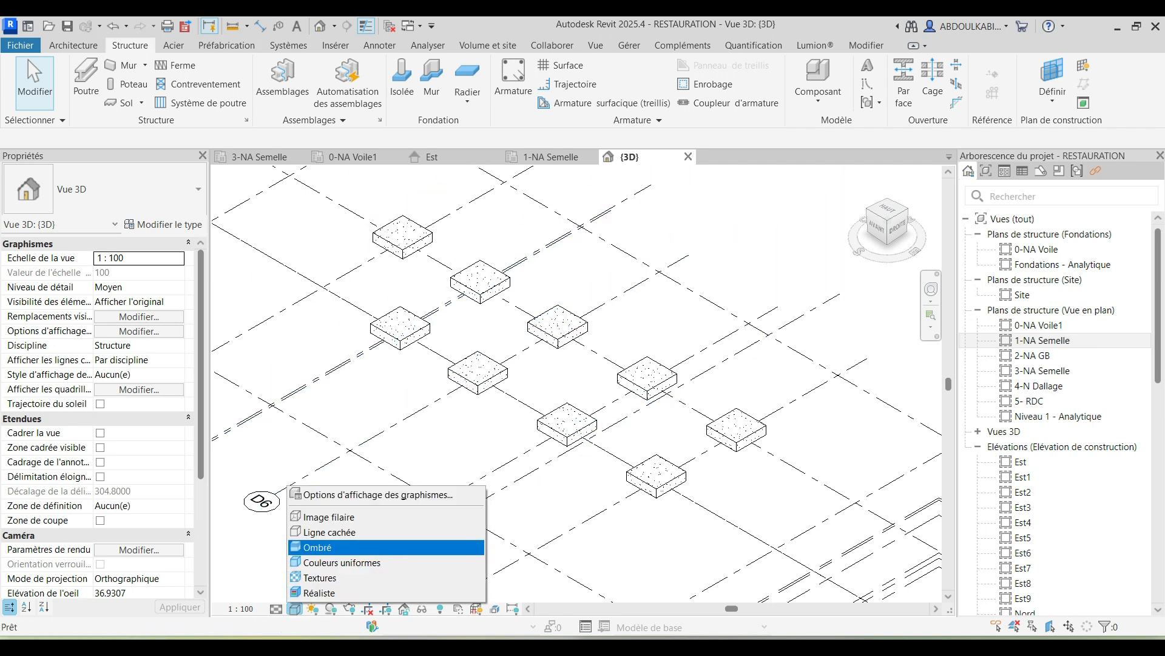
{"action": "left_click", "coordinate": [328, 546]}
{"action": "scroll", "coordinate": [495, 371], "scroll_direction": "up", "scroll_amount": 5}
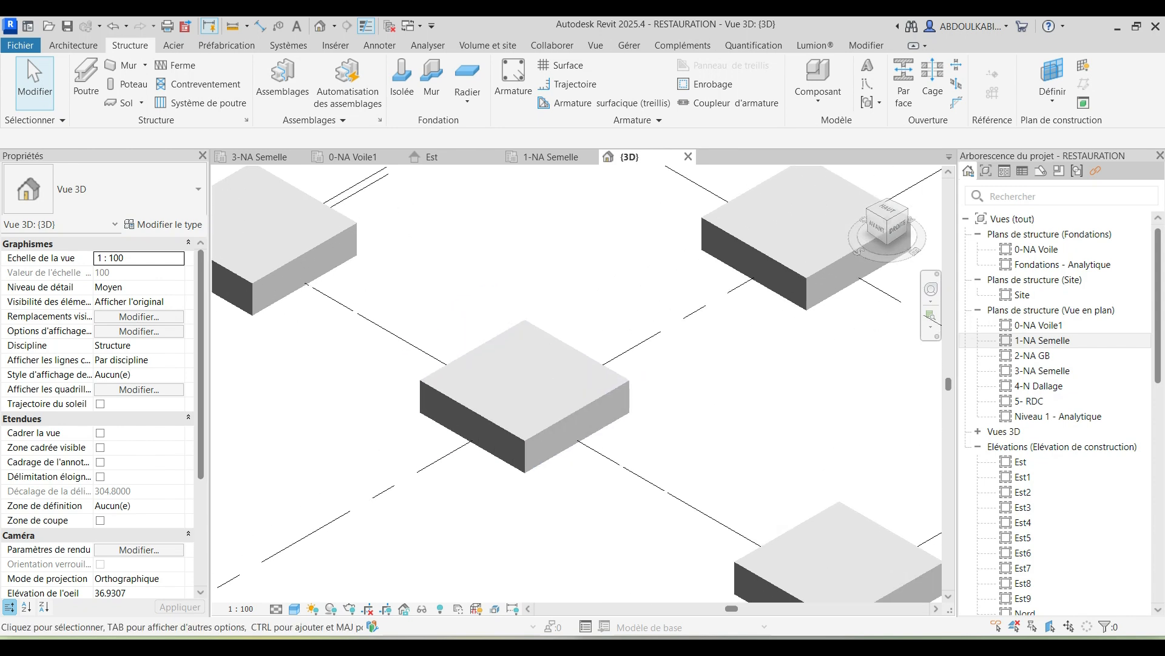
{"action": "scroll", "coordinate": [467, 419], "scroll_direction": "down", "scroll_amount": 2}
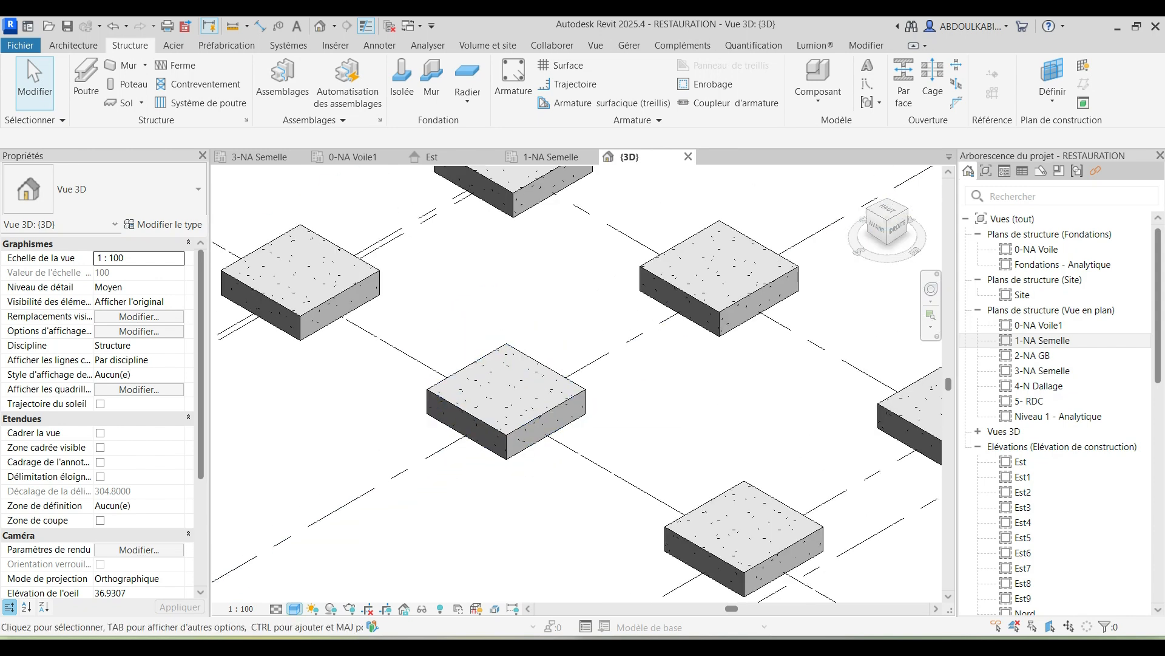
Step: Try the Couleurs uniformes and Textures visual styles on the footings in the 3D view
{"action": "left_click", "coordinate": [293, 608]}
{"action": "left_click", "coordinate": [340, 557]}
{"action": "scroll", "coordinate": [484, 389], "scroll_direction": "down", "scroll_amount": 2}
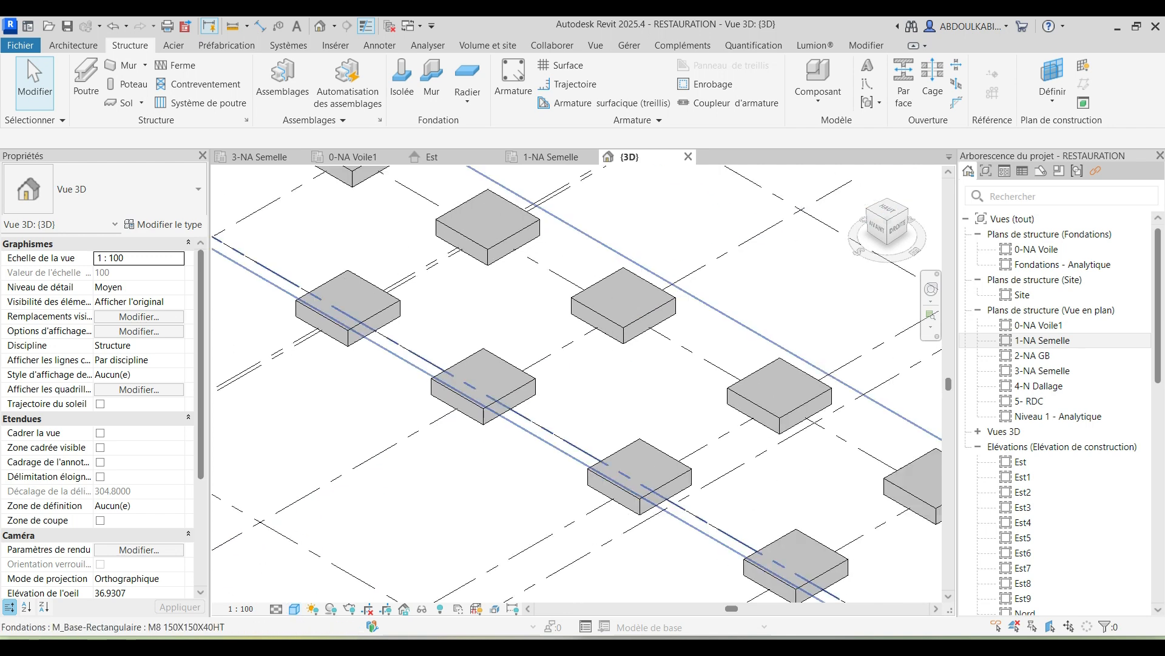
{"action": "scroll", "coordinate": [483, 388], "scroll_direction": "down", "scroll_amount": 2}
{"action": "left_click", "coordinate": [294, 608]}
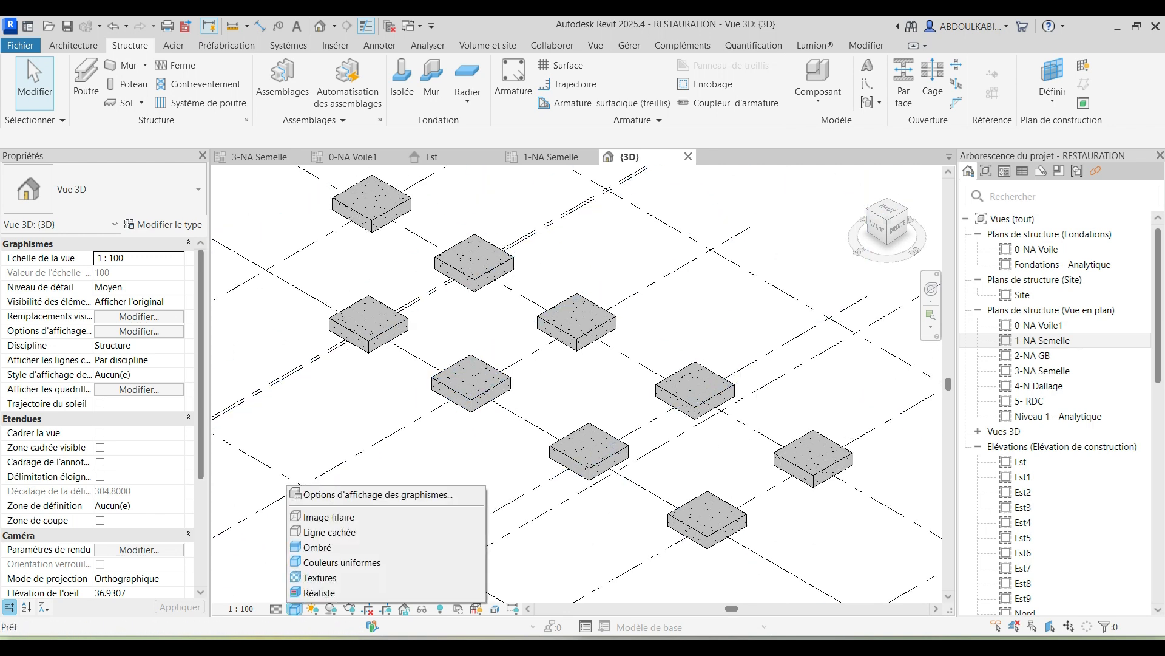
{"action": "left_click", "coordinate": [320, 577]}
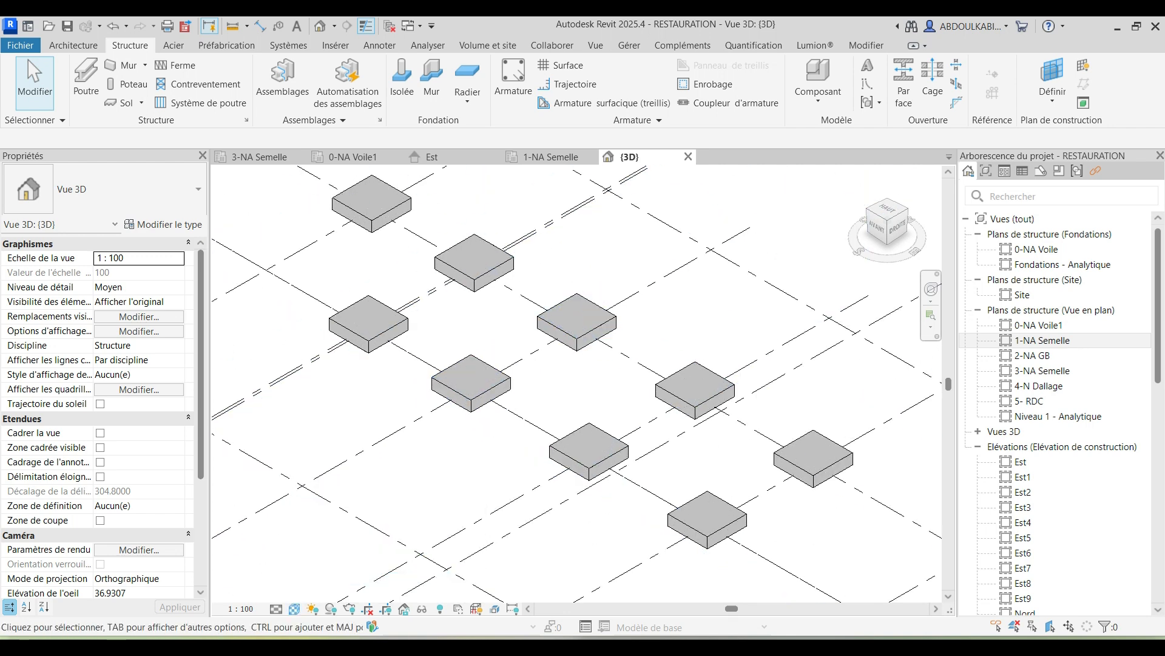
{"action": "scroll", "coordinate": [487, 353], "scroll_direction": "down", "scroll_amount": 4}
{"action": "scroll", "coordinate": [589, 451], "scroll_direction": "up", "scroll_amount": 4}
{"action": "scroll", "coordinate": [497, 383], "scroll_direction": "up", "scroll_amount": 1}
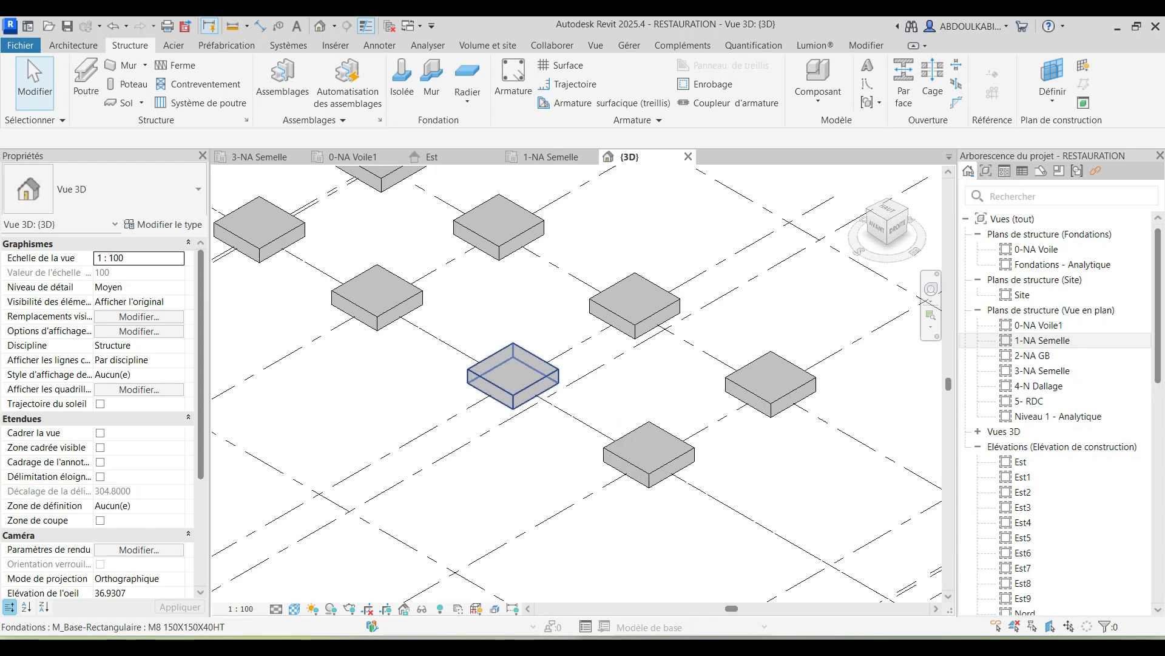
{"action": "scroll", "coordinate": [499, 372], "scroll_direction": "up", "scroll_amount": 1}
Step: Set the 3D view's visual style to Réaliste and check the concrete texture on a footing up close
{"action": "left_click", "coordinate": [294, 608]}
{"action": "left_click", "coordinate": [320, 593]}
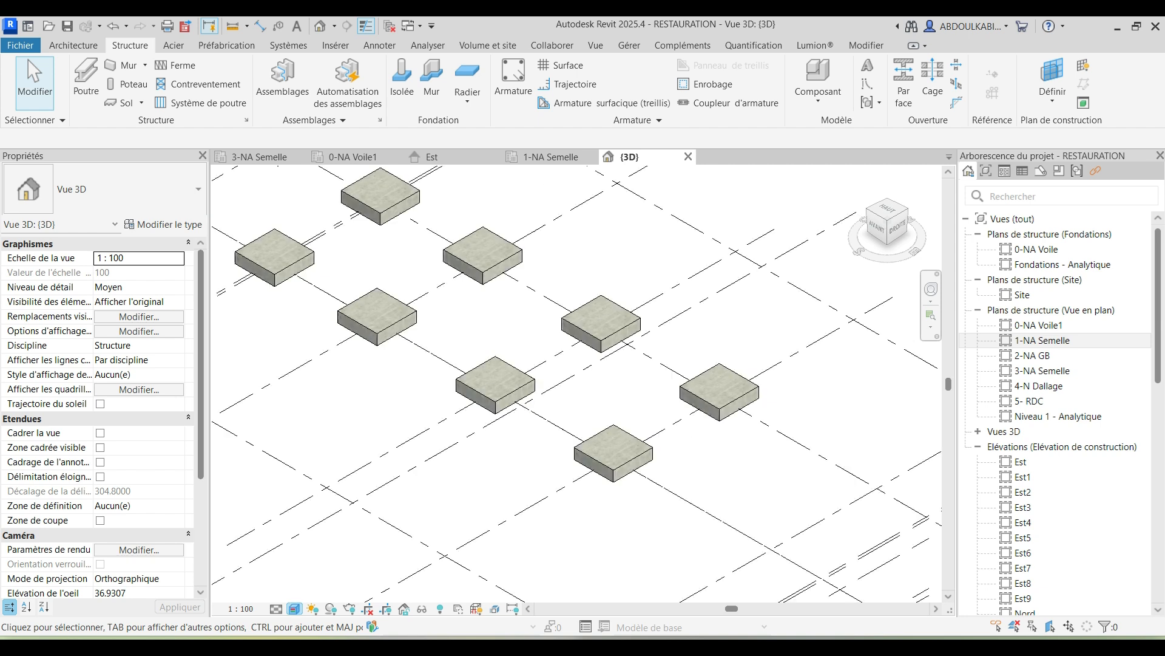
{"action": "scroll", "coordinate": [303, 261], "scroll_direction": "up", "scroll_amount": 5}
{"action": "scroll", "coordinate": [550, 402], "scroll_direction": "down", "scroll_amount": 5}
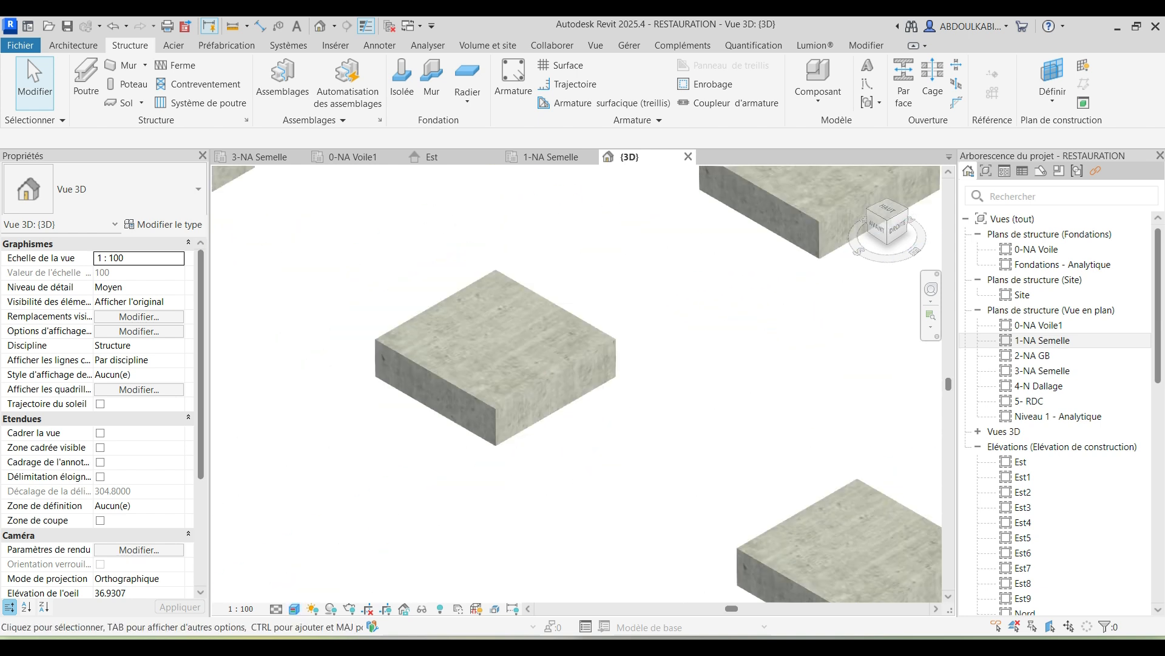
Step: Examine the layout of the M8 footings relative to the grids in the 3D view
{"action": "scroll", "coordinate": [822, 493], "scroll_direction": "up", "scroll_amount": 1}
{"action": "middle_click_drag", "start_coordinate": [823, 493], "coordinate": [856, 511]}
{"action": "scroll", "coordinate": [520, 365], "scroll_direction": "down", "scroll_amount": 2}
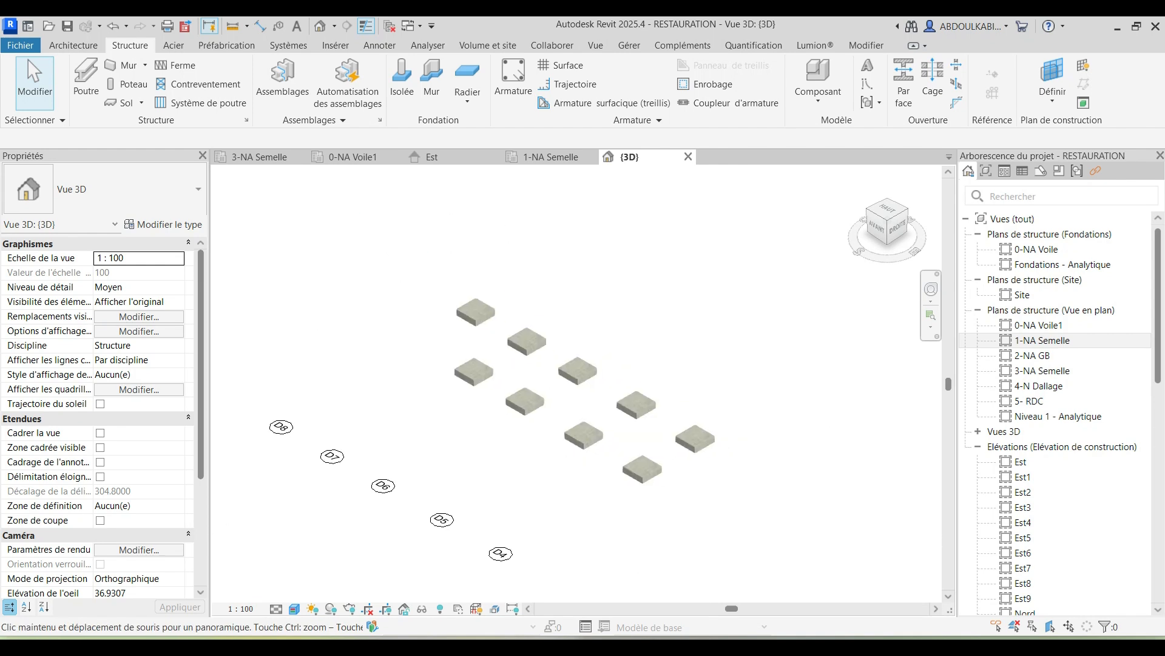
{"action": "scroll", "coordinate": [665, 470], "scroll_direction": "up", "scroll_amount": 4}
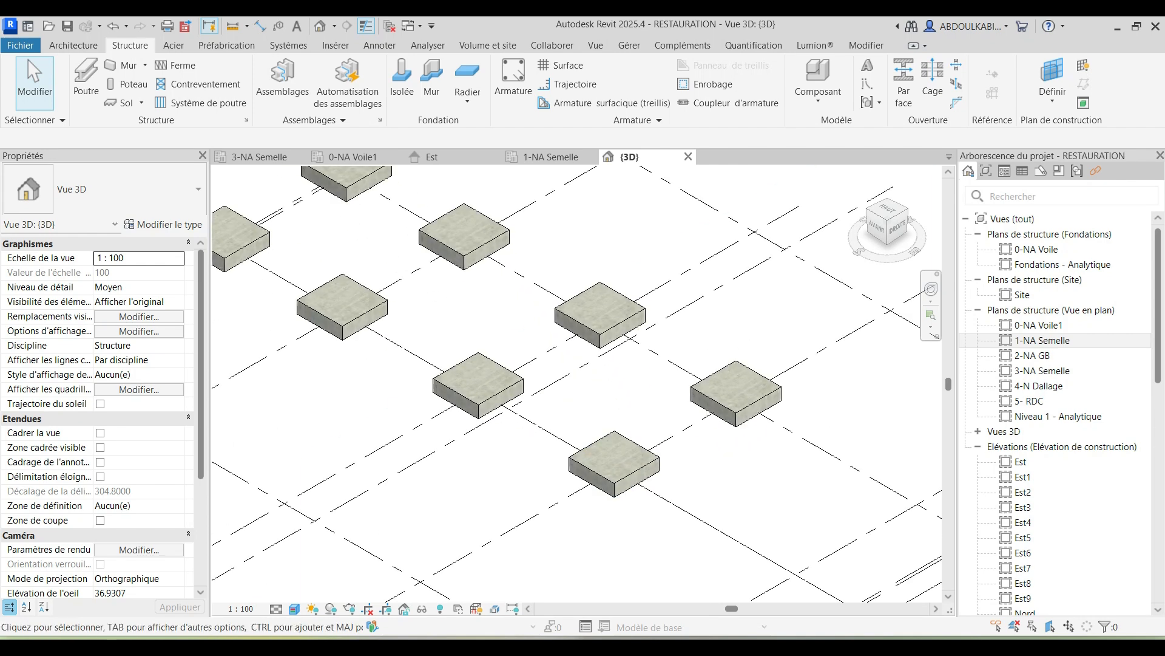
{"action": "scroll", "coordinate": [448, 448], "scroll_direction": "down", "scroll_amount": 3}
{"action": "middle_click_drag", "start_coordinate": [448, 448], "coordinate": [499, 478]}
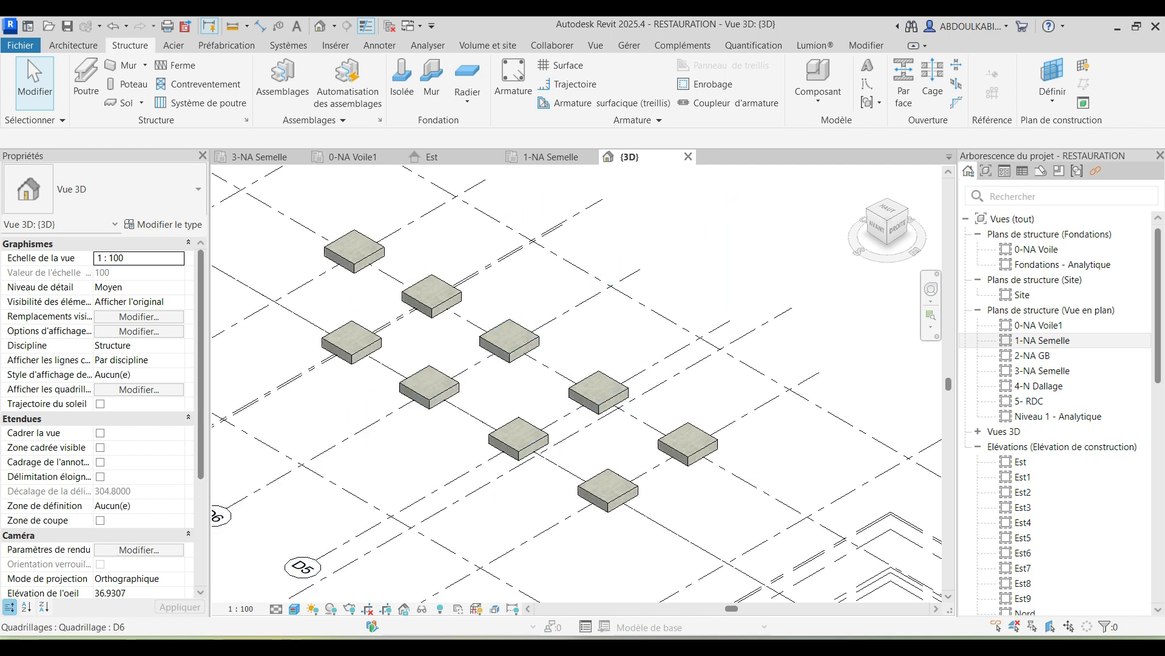
{"action": "scroll", "coordinate": [479, 334], "scroll_direction": "down", "scroll_amount": 3}
{"action": "scroll", "coordinate": [479, 334], "scroll_direction": "up", "scroll_amount": 2}
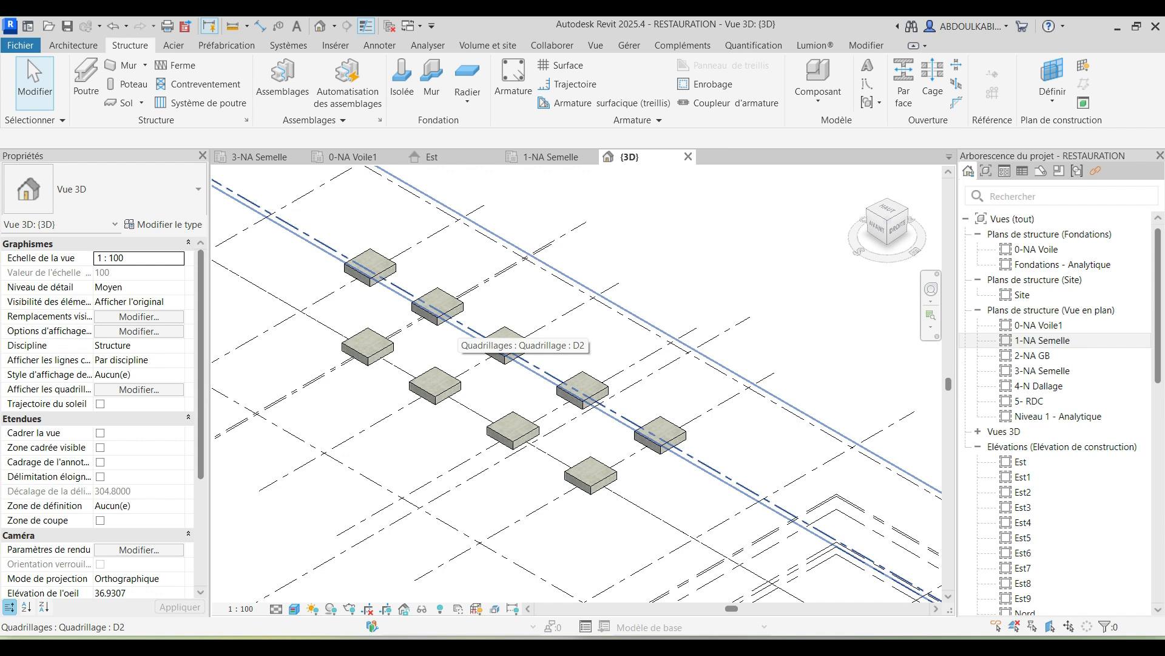
{"action": "scroll", "coordinate": [461, 337], "scroll_direction": "down", "scroll_amount": 2}
{"action": "scroll", "coordinate": [468, 411], "scroll_direction": "up", "scroll_amount": 2}
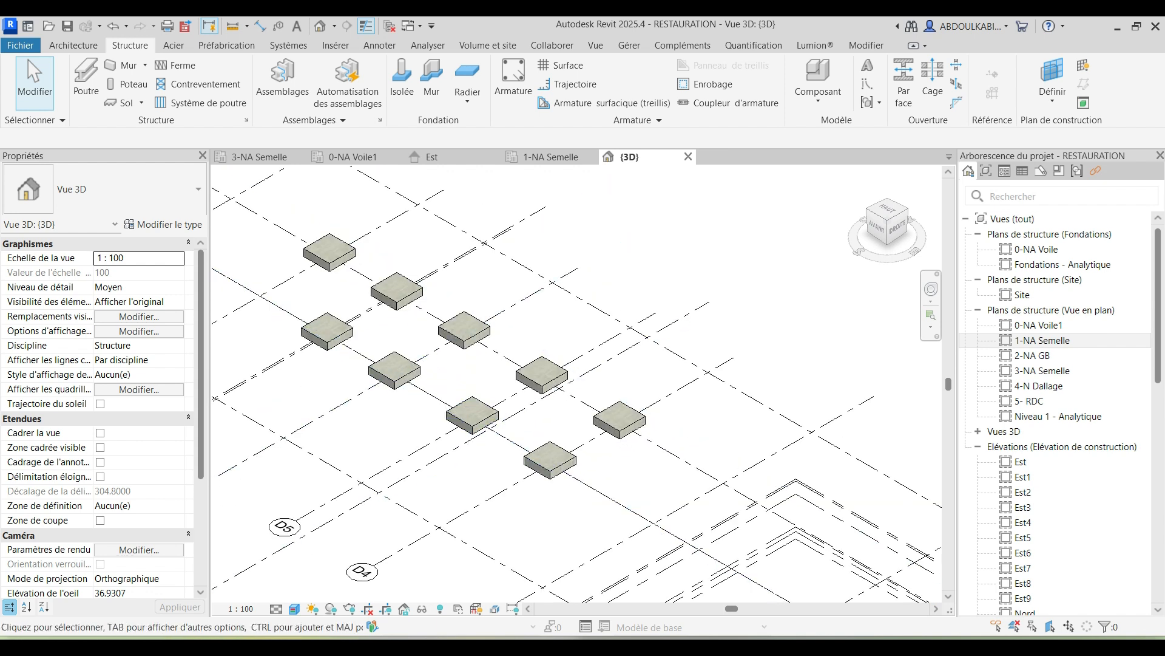
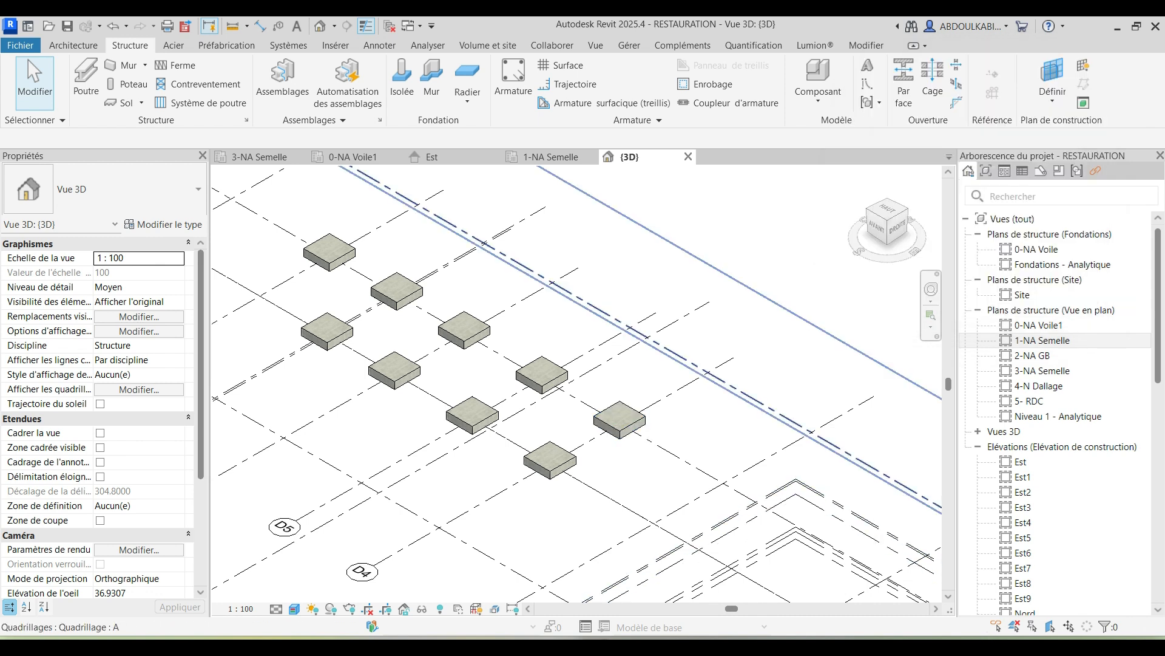
{"action": "scroll", "coordinate": [783, 416], "scroll_direction": "down", "scroll_amount": 1}
{"action": "scroll", "coordinate": [617, 385], "scroll_direction": "down", "scroll_amount": 4}
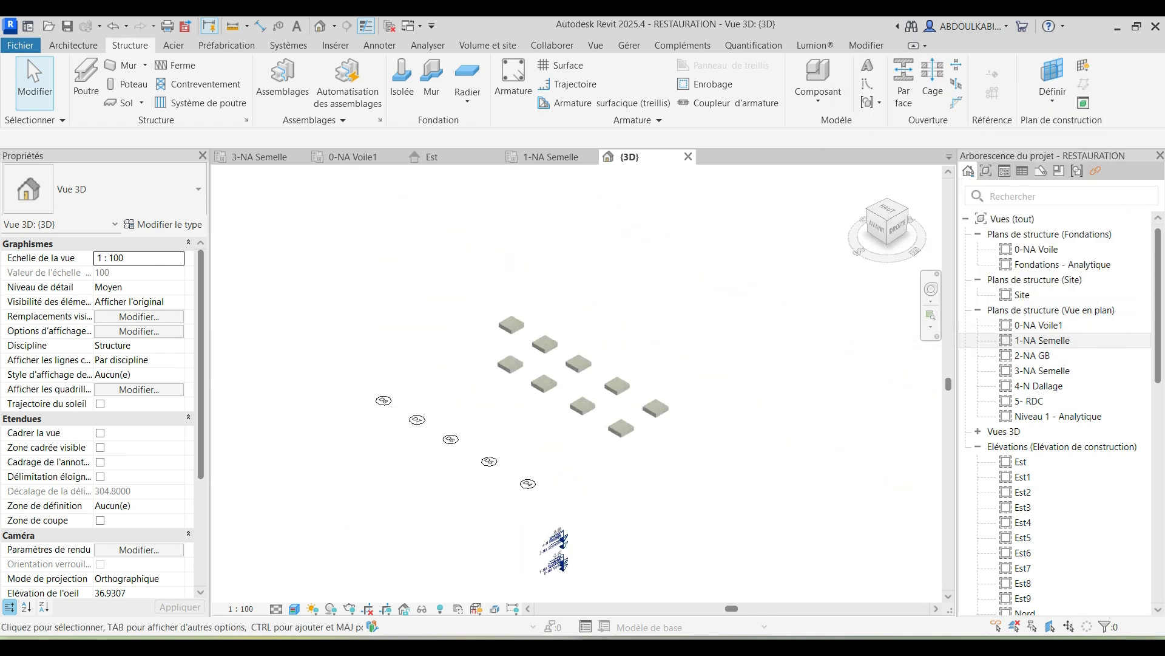
{"action": "scroll", "coordinate": [640, 441], "scroll_direction": "up", "scroll_amount": 5}
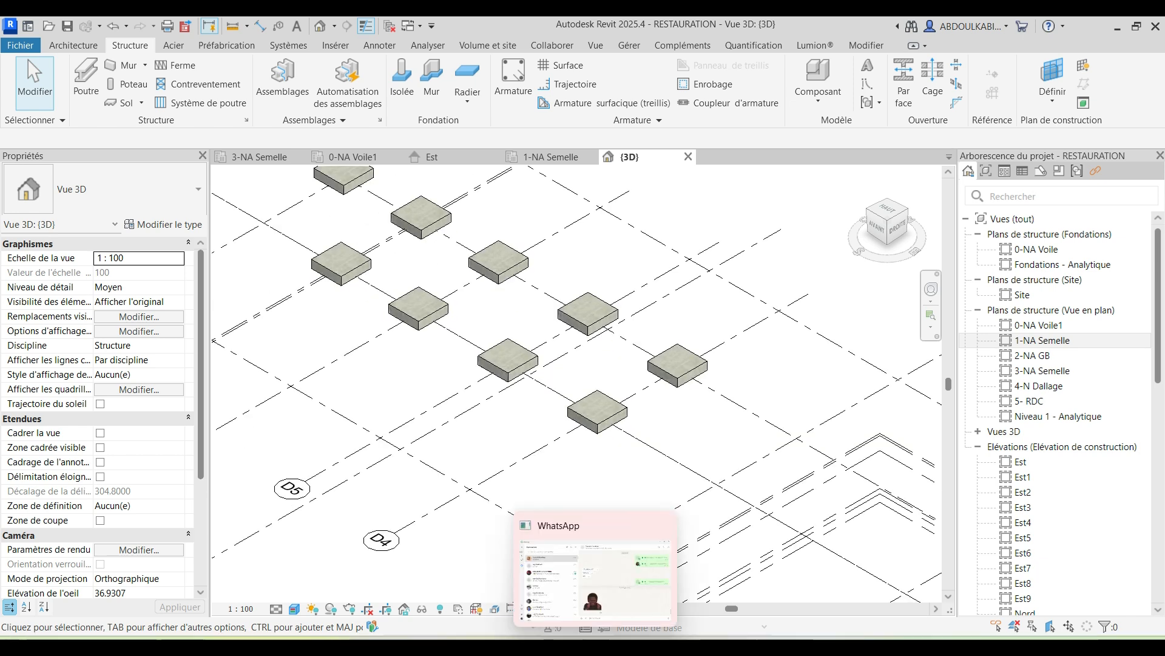
{"action": "left_click", "coordinate": [596, 638]}
{"action": "key", "text": "alt+Tab"}
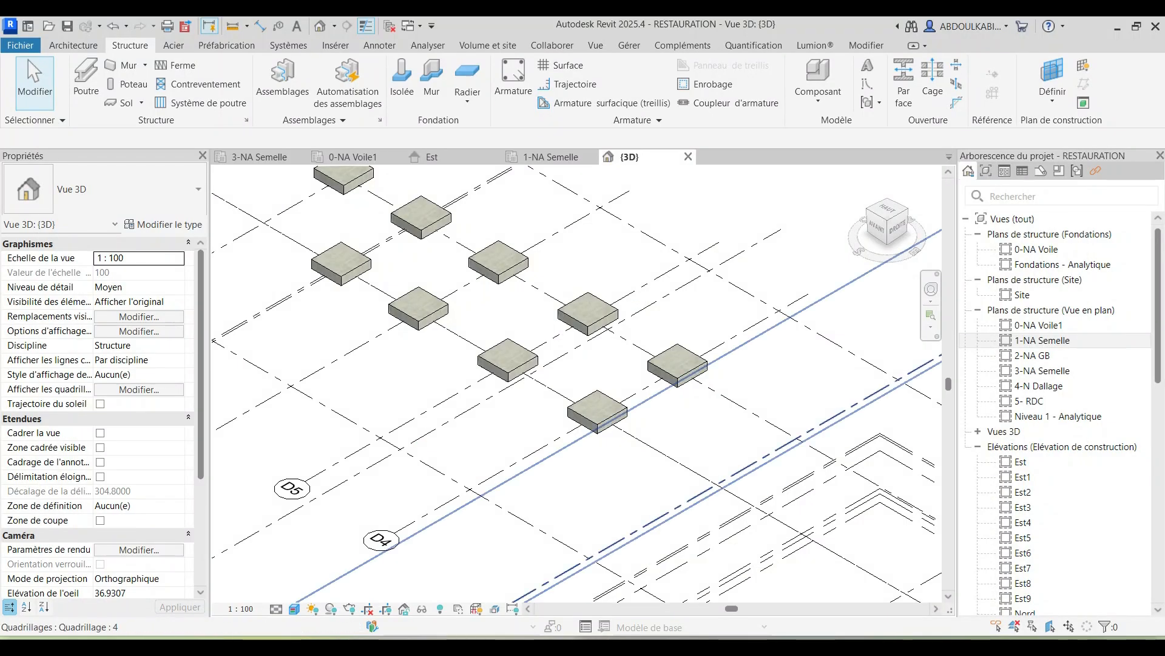
{"action": "scroll", "coordinate": [545, 460], "scroll_direction": "down", "scroll_amount": 1}
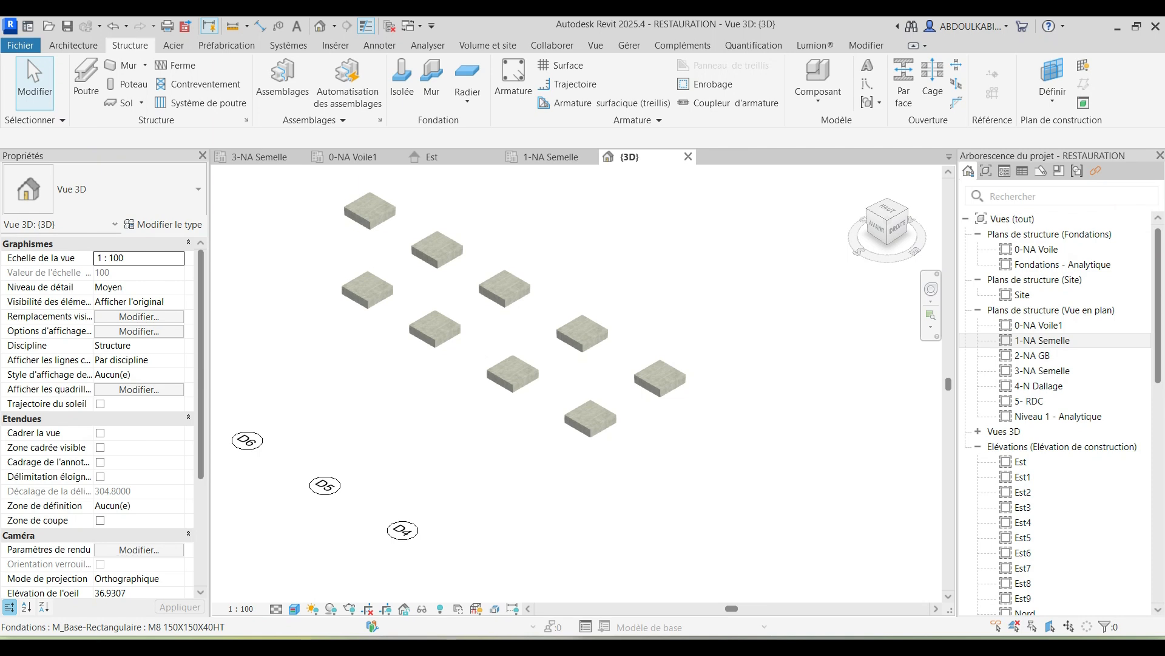
{"action": "scroll", "coordinate": [545, 473], "scroll_direction": "down", "scroll_amount": 1}
{"action": "mouse_move", "coordinate": [628, 639]}
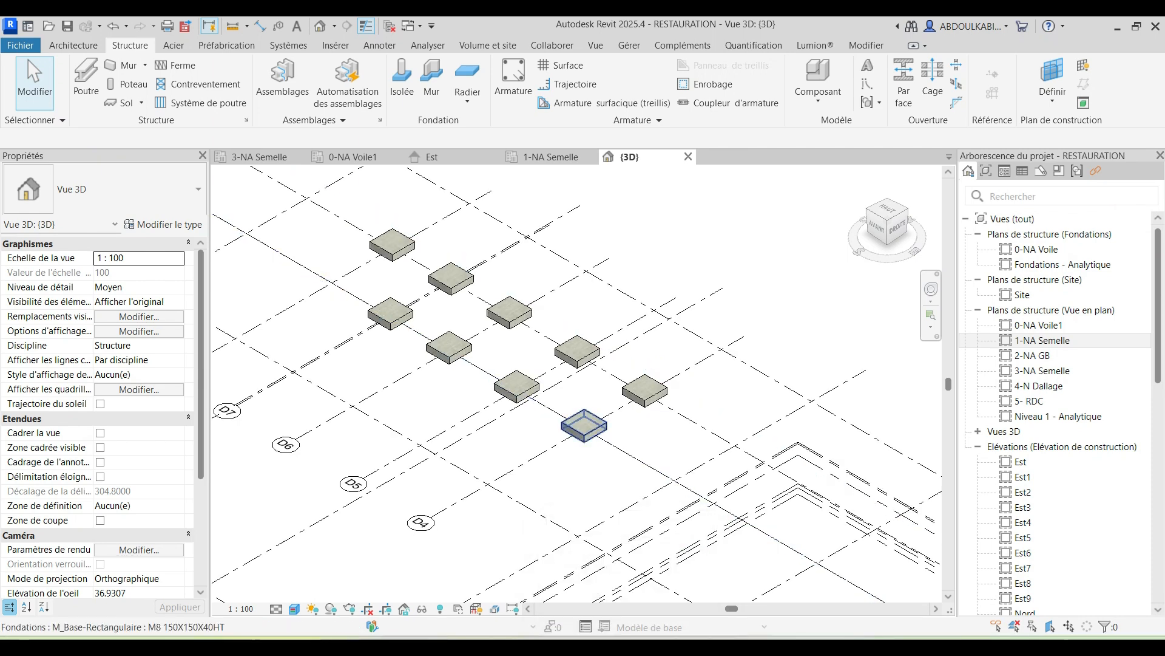
{"action": "scroll", "coordinate": [584, 428], "scroll_direction": "up", "scroll_amount": 1}
{"action": "left_click", "coordinate": [581, 437]}
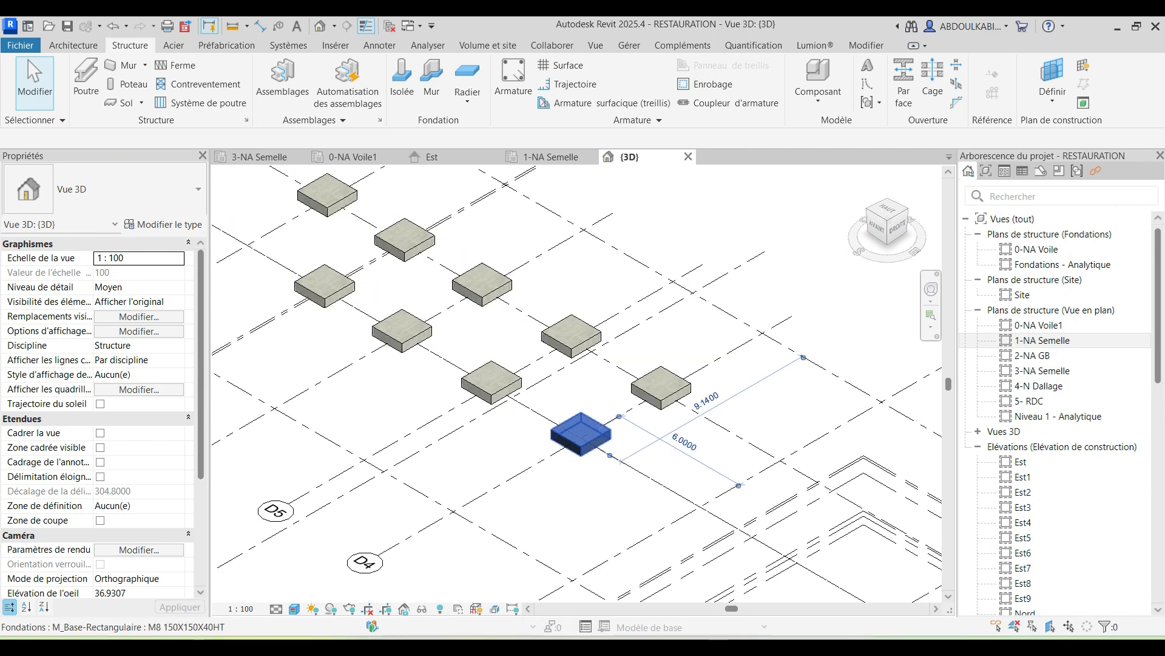
{"action": "key", "text": "Escape"}
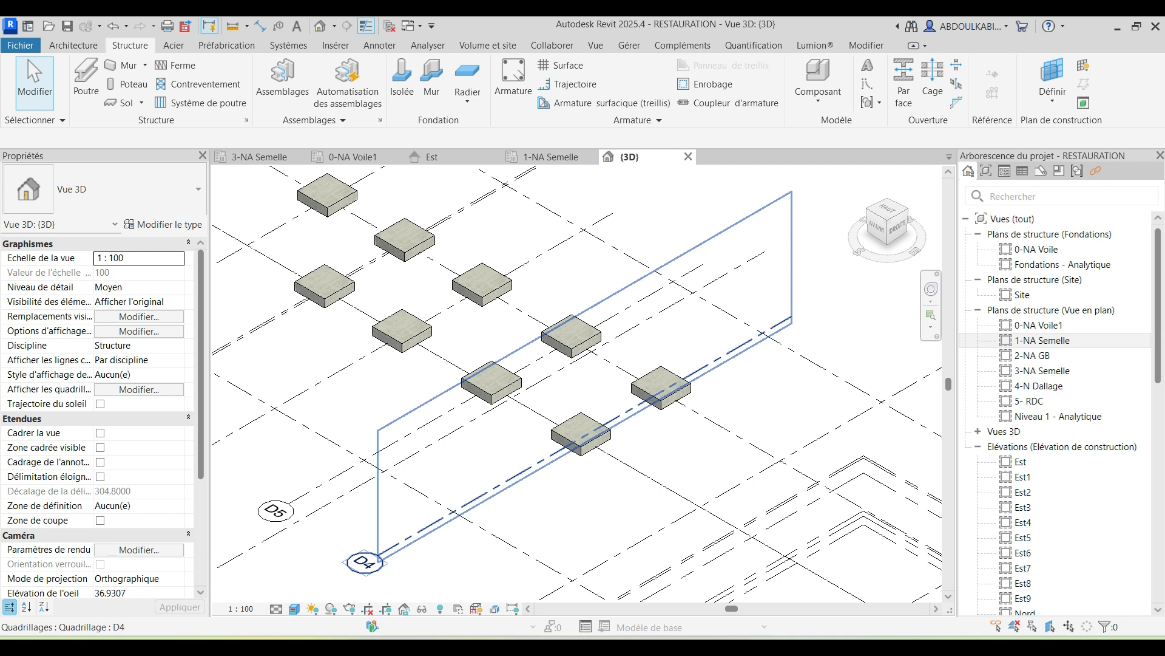
{"action": "mouse_move", "coordinate": [262, 639]}
{"action": "scroll", "coordinate": [338, 358], "scroll_direction": "down", "scroll_amount": 2}
{"action": "scroll", "coordinate": [624, 455], "scroll_direction": "down", "scroll_amount": 2}
{"action": "scroll", "coordinate": [445, 366], "scroll_direction": "up", "scroll_amount": 2}
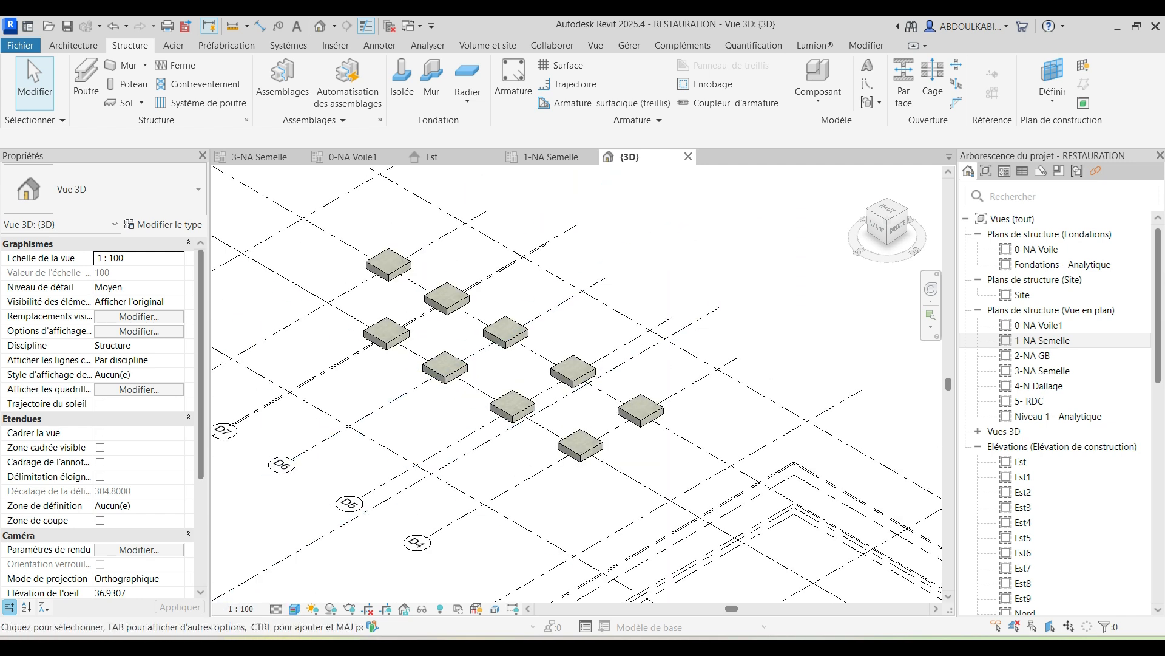
{"action": "left_click", "coordinate": [294, 608]}
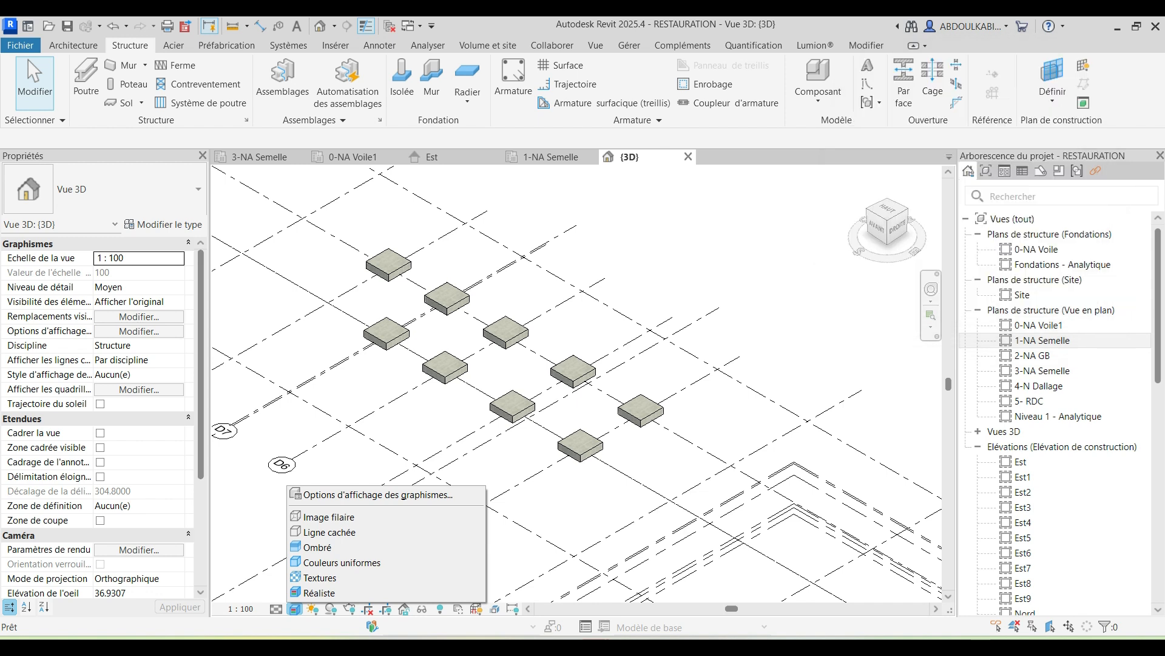
{"action": "key", "text": "Escape"}
{"action": "scroll", "coordinate": [332, 458], "scroll_direction": "down", "scroll_amount": 1}
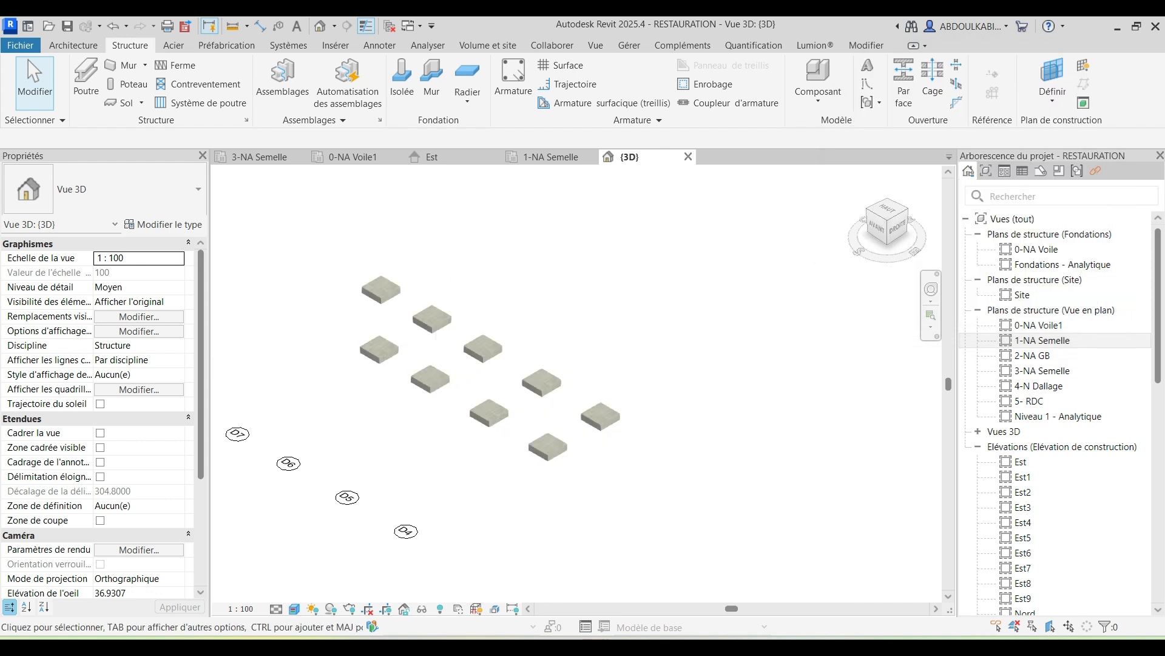
{"action": "scroll", "coordinate": [339, 457], "scroll_direction": "down", "scroll_amount": 1}
{"action": "middle_click_drag", "start_coordinate": [250, 436], "coordinate": [338, 452]}
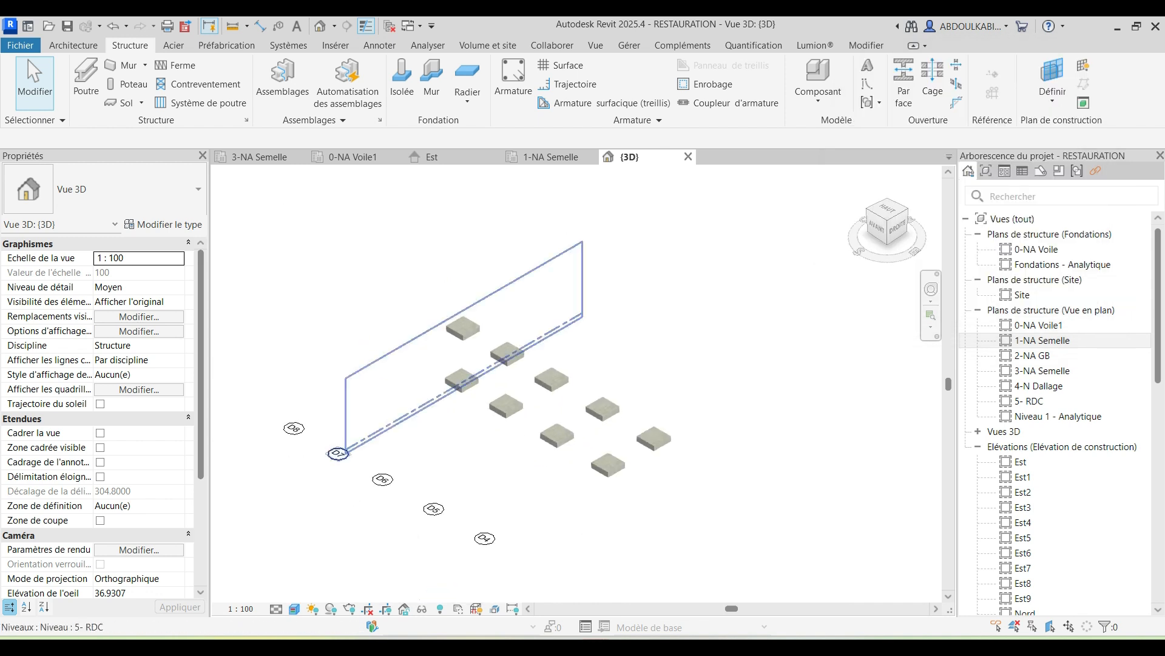
{"action": "scroll", "coordinate": [541, 405], "scroll_direction": "up", "scroll_amount": 4}
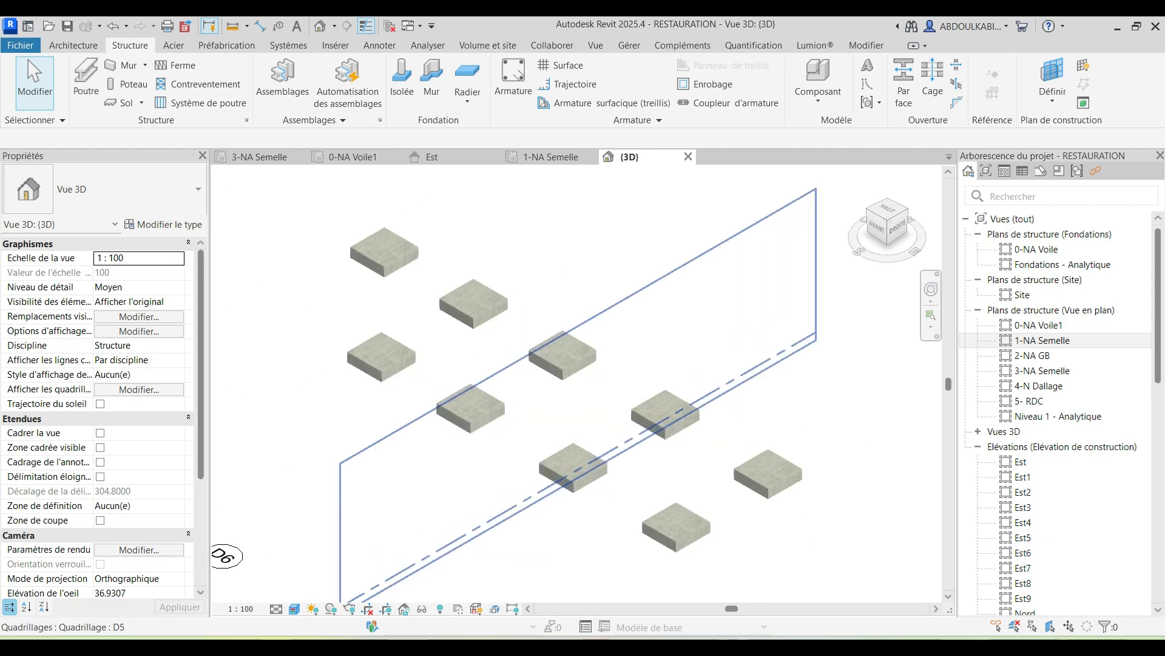
{"action": "middle_click_drag", "start_coordinate": [540, 405], "coordinate": [488, 379]}
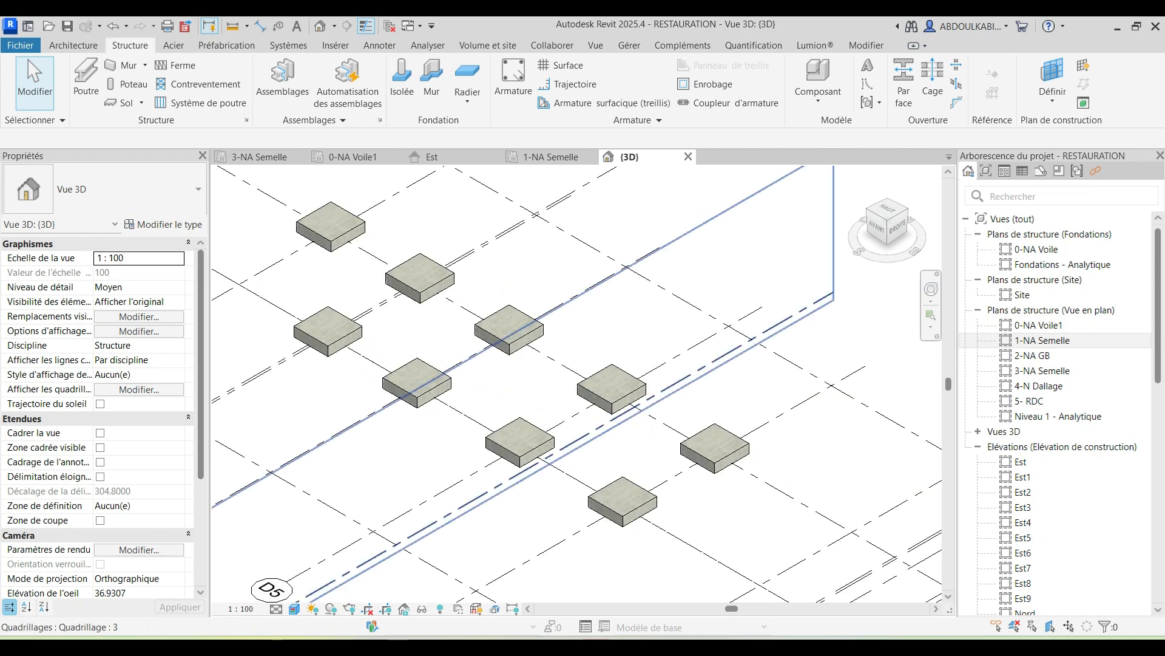
{"action": "scroll", "coordinate": [583, 448], "scroll_direction": "down", "scroll_amount": 2}
{"action": "middle_click_drag", "start_coordinate": [583, 448], "coordinate": [539, 417]}
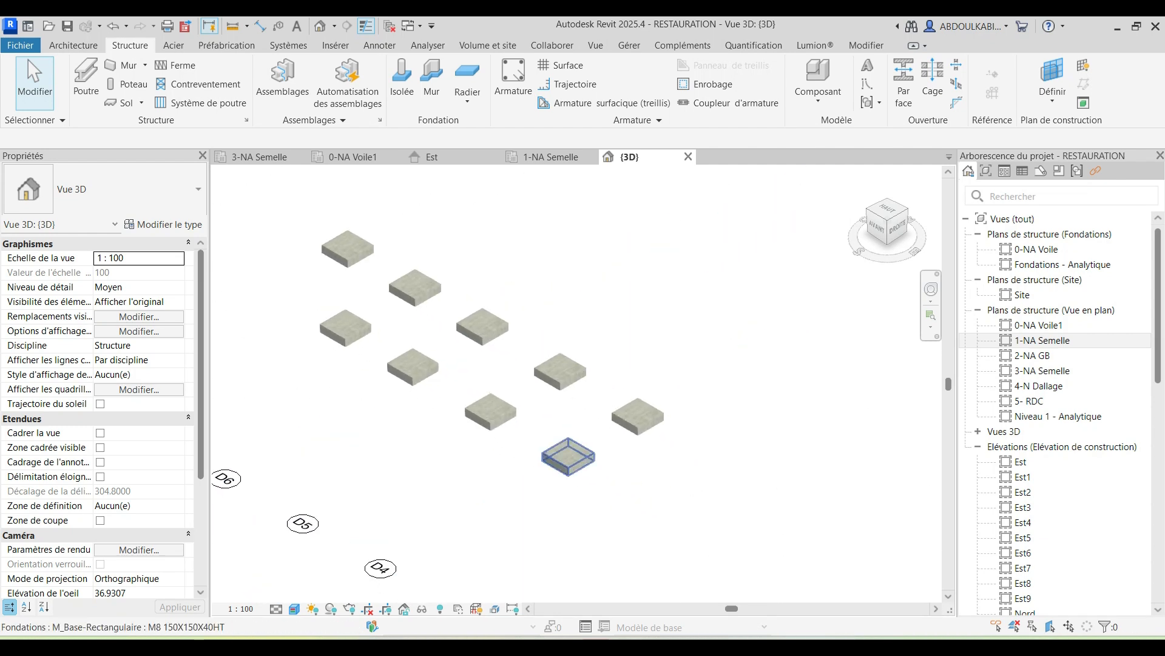
Step: Select the M8 footings one by one in the 3D view to check their properties and distances to the grids
{"action": "scroll", "coordinate": [592, 498], "scroll_direction": "up", "scroll_amount": 1}
{"action": "scroll", "coordinate": [586, 464], "scroll_direction": "up", "scroll_amount": 1}
{"action": "left_click", "coordinate": [560, 445]}
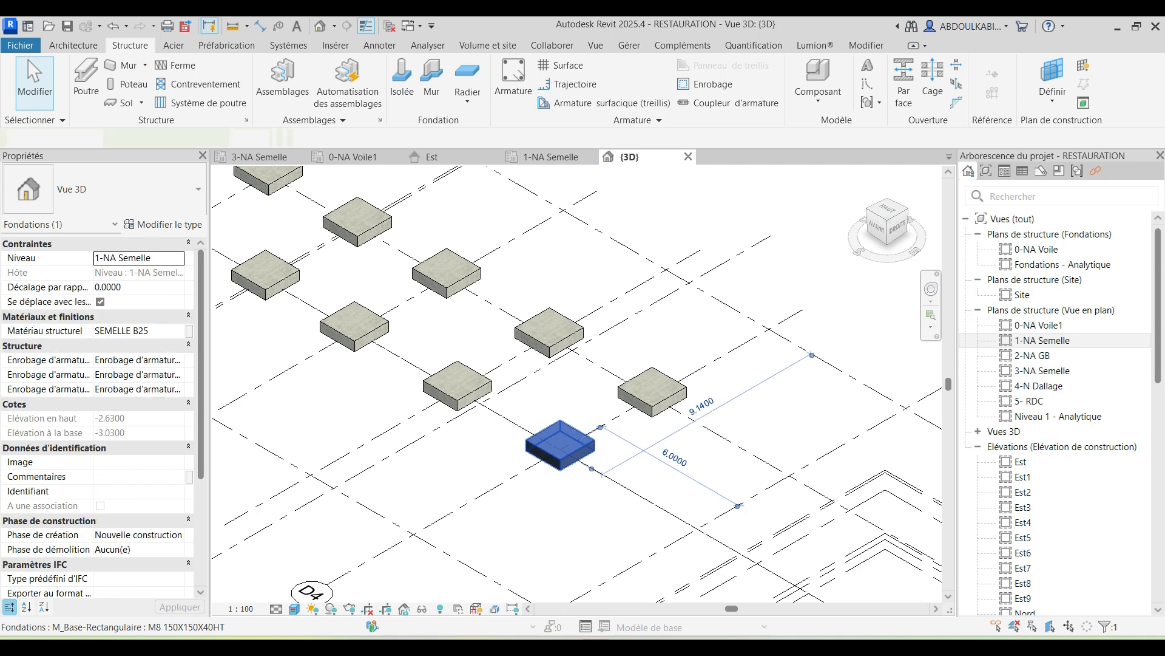
{"action": "key", "text": "Escape"}
{"action": "left_click", "coordinate": [652, 392]}
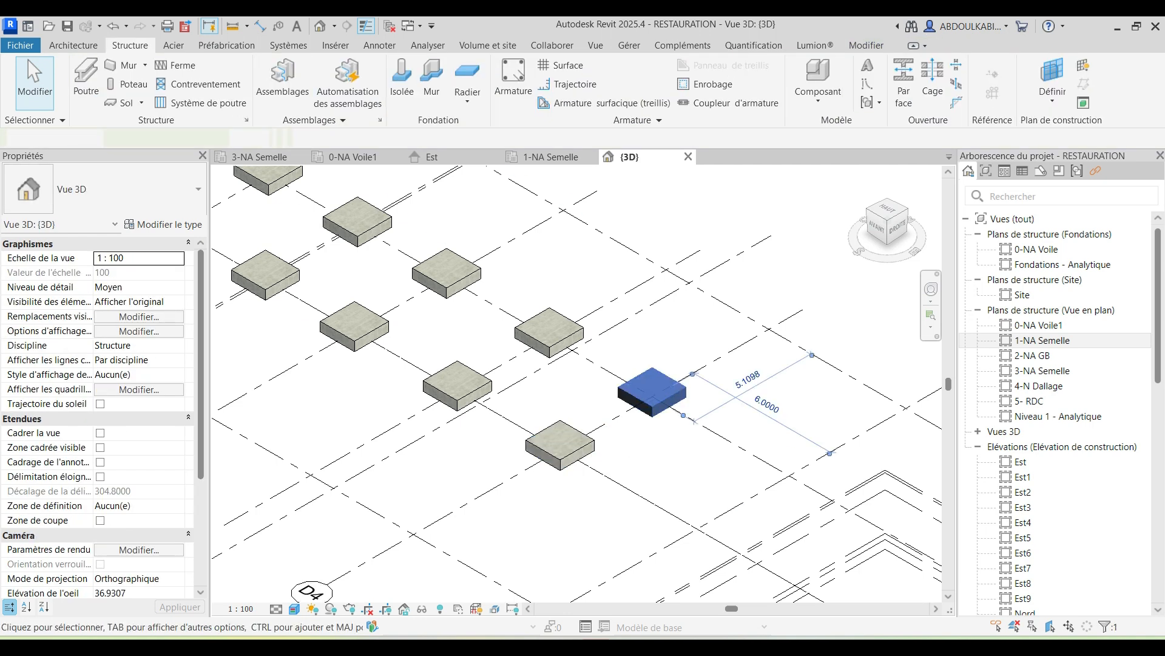
{"action": "key", "text": "Escape"}
{"action": "left_click", "coordinate": [549, 332]}
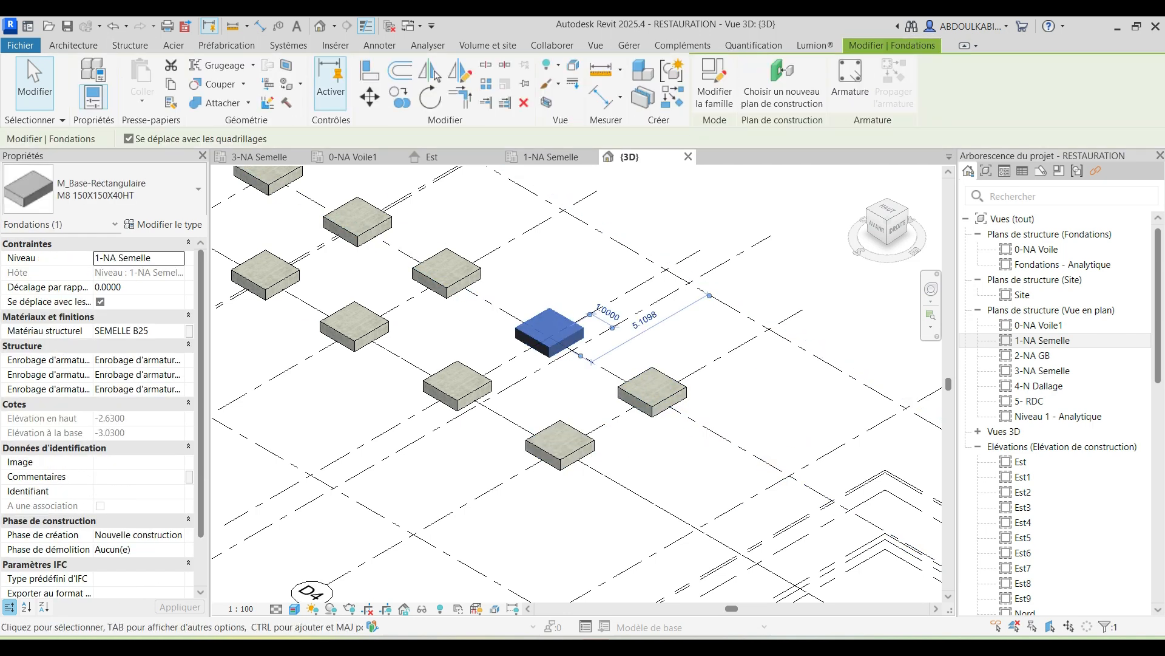
{"action": "key", "text": "Escape"}
{"action": "left_click", "coordinate": [457, 386]}
{"action": "middle_click_drag", "start_coordinate": [457, 385], "coordinate": [576, 462]}
{"action": "left_click", "coordinate": [473, 403]}
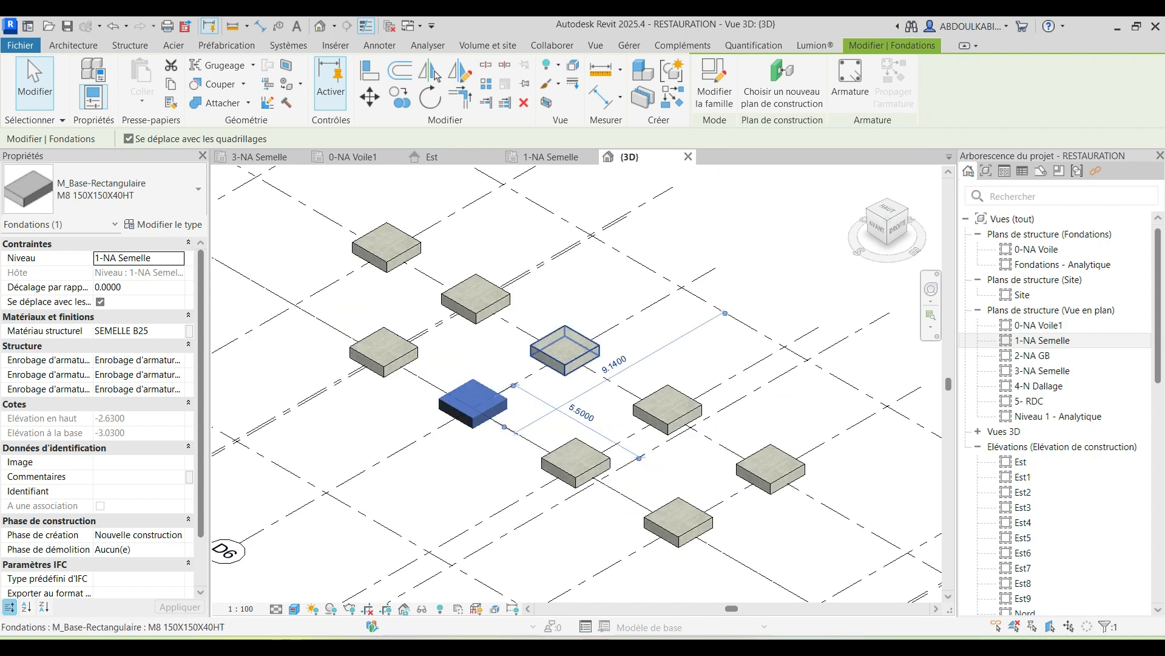
{"action": "left_click", "coordinate": [565, 350]}
{"action": "key", "text": "Escape"}
{"action": "left_click", "coordinate": [476, 298]}
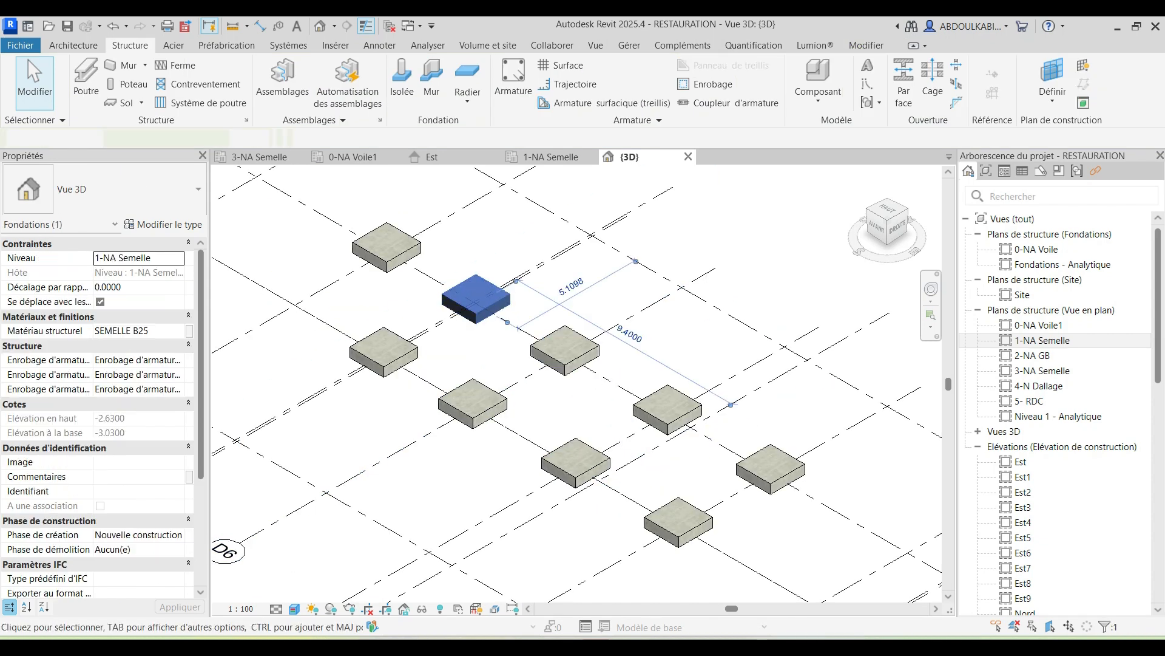
{"action": "key", "text": "Escape"}
{"action": "left_click", "coordinate": [384, 351]}
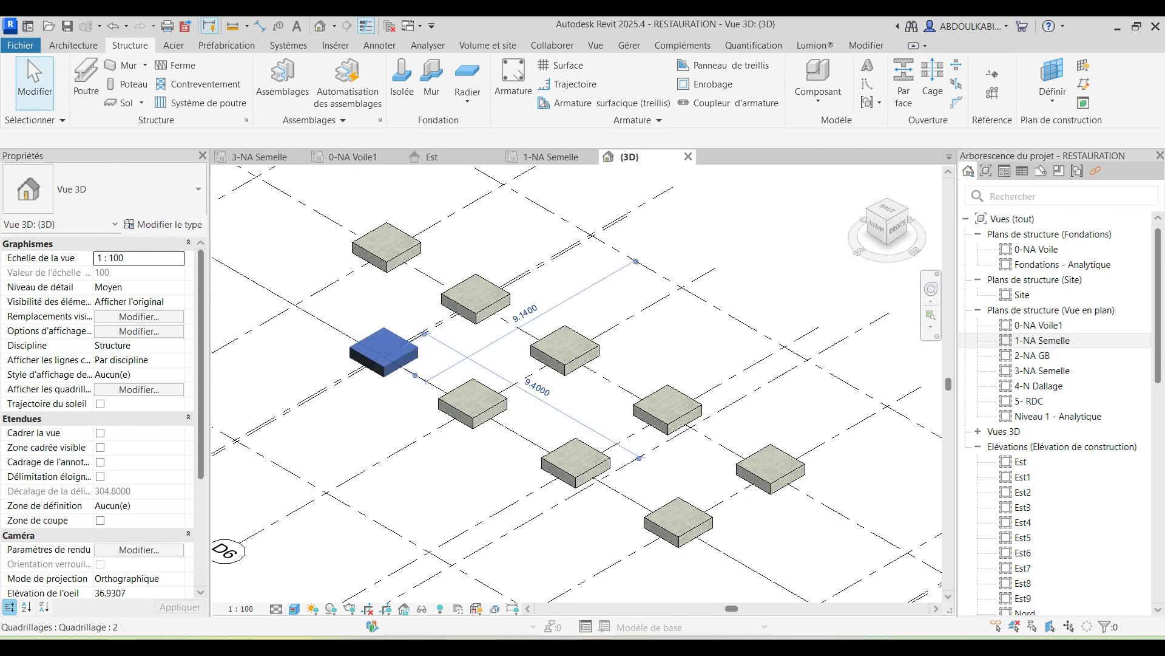
{"action": "key", "text": "Escape"}
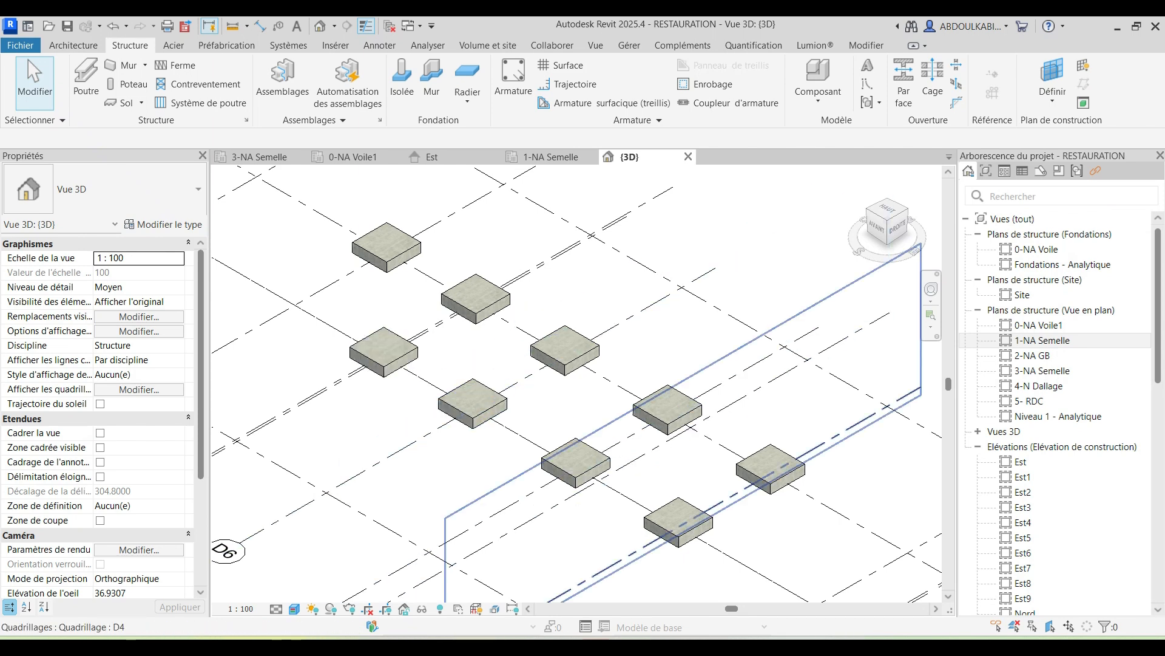
Step: Review the 3D view's visual style and detail level options, keeping Réaliste and Moyen
{"action": "scroll", "coordinate": [328, 446], "scroll_direction": "down", "scroll_amount": 2}
{"action": "middle_click_drag", "start_coordinate": [427, 414], "coordinate": [387, 427]}
{"action": "scroll", "coordinate": [488, 319], "scroll_direction": "up", "scroll_amount": 2}
{"action": "middle_click_drag", "start_coordinate": [497, 328], "coordinate": [528, 352]}
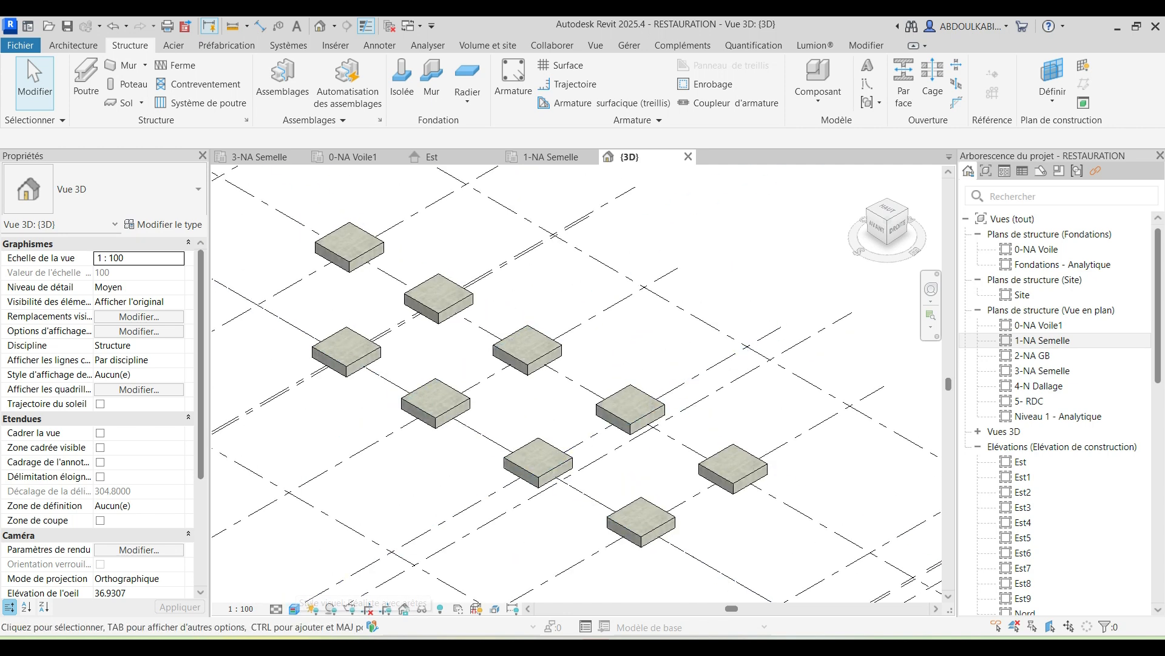
{"action": "left_click", "coordinate": [294, 609]}
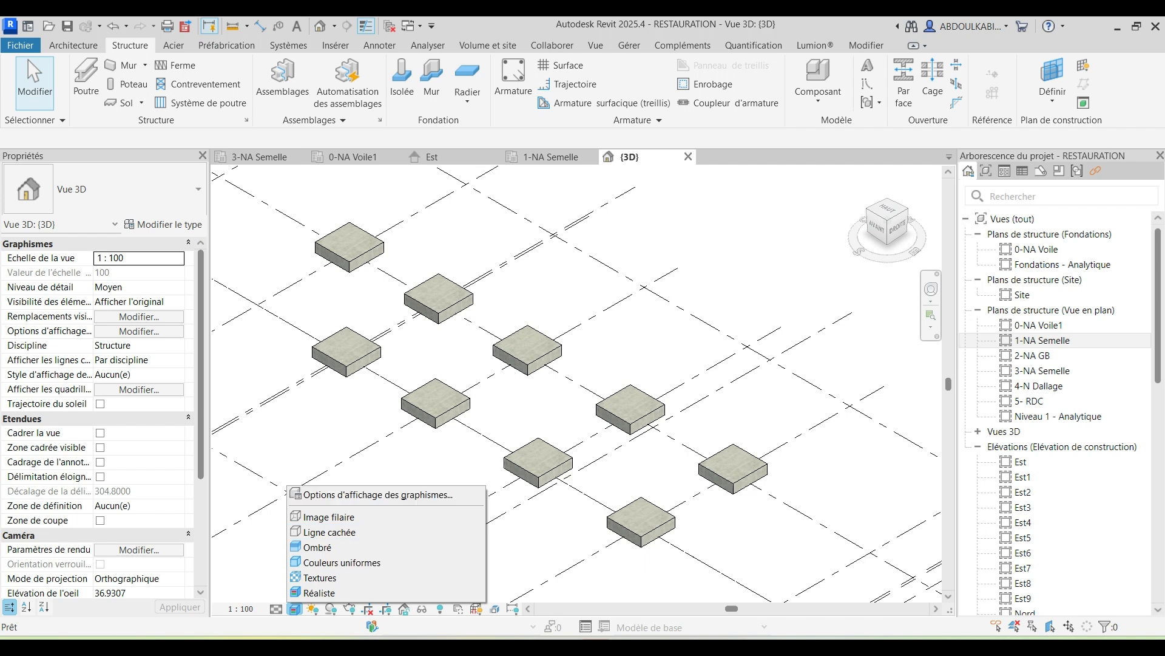
{"action": "left_click", "coordinate": [317, 547]}
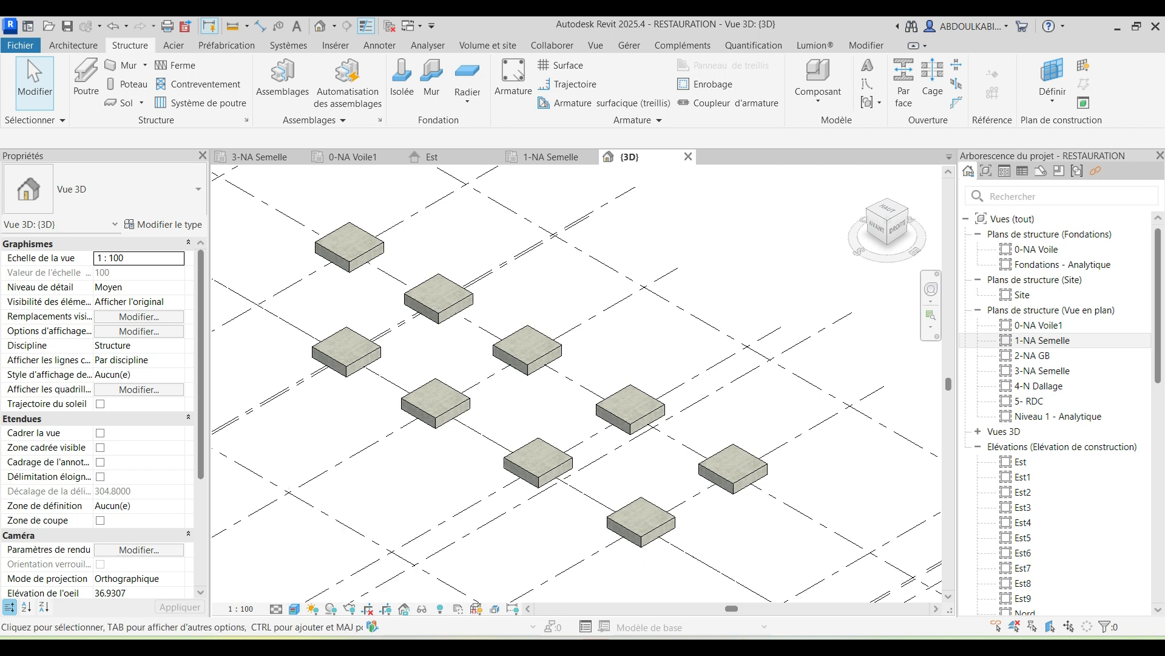
{"action": "left_click", "coordinate": [276, 608]}
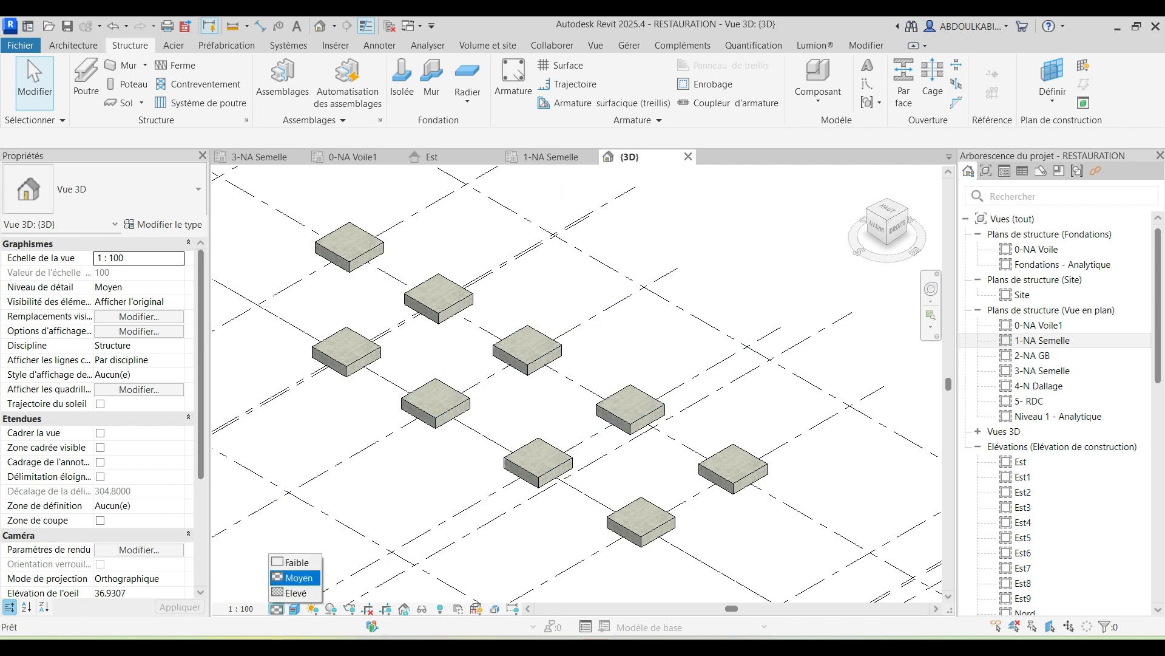
{"action": "left_click", "coordinate": [295, 577]}
{"action": "scroll", "coordinate": [460, 348], "scroll_direction": "down", "scroll_amount": 3}
{"action": "scroll", "coordinate": [501, 454], "scroll_direction": "up", "scroll_amount": 2}
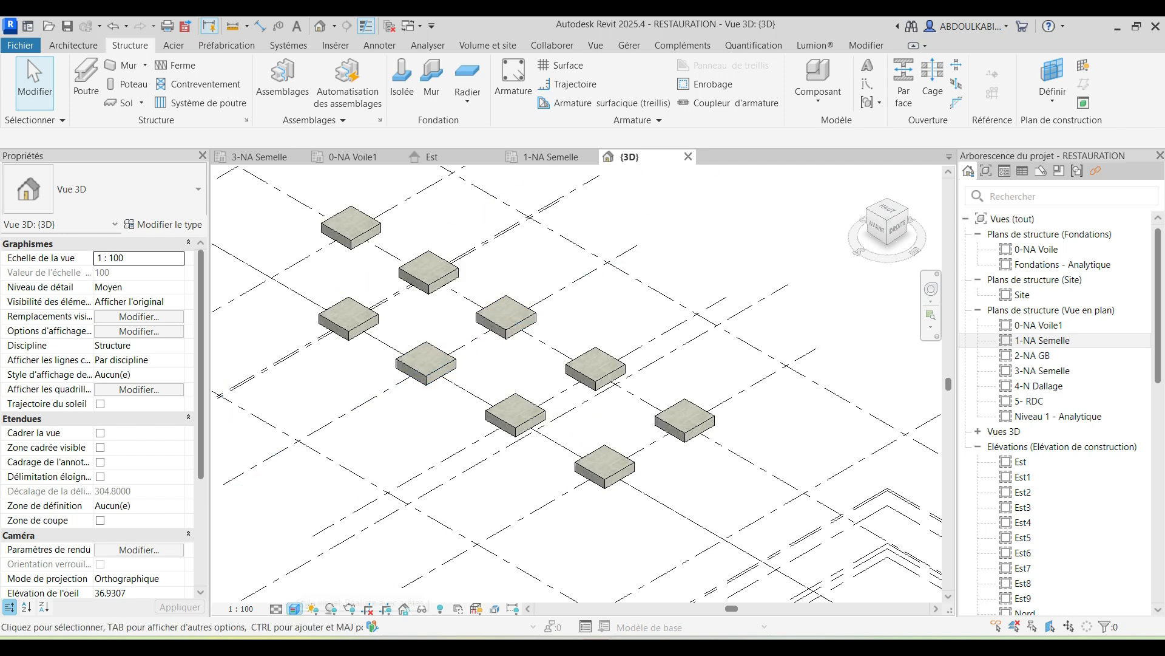
{"action": "left_click", "coordinate": [294, 609]}
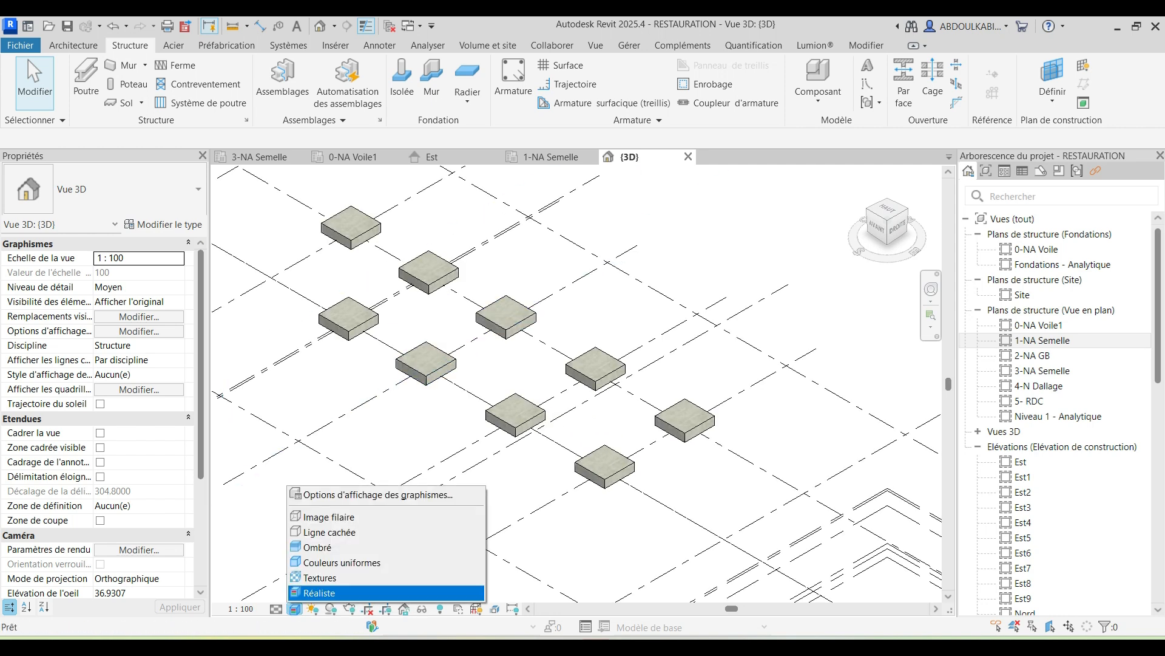
{"action": "left_click", "coordinate": [572, 340]}
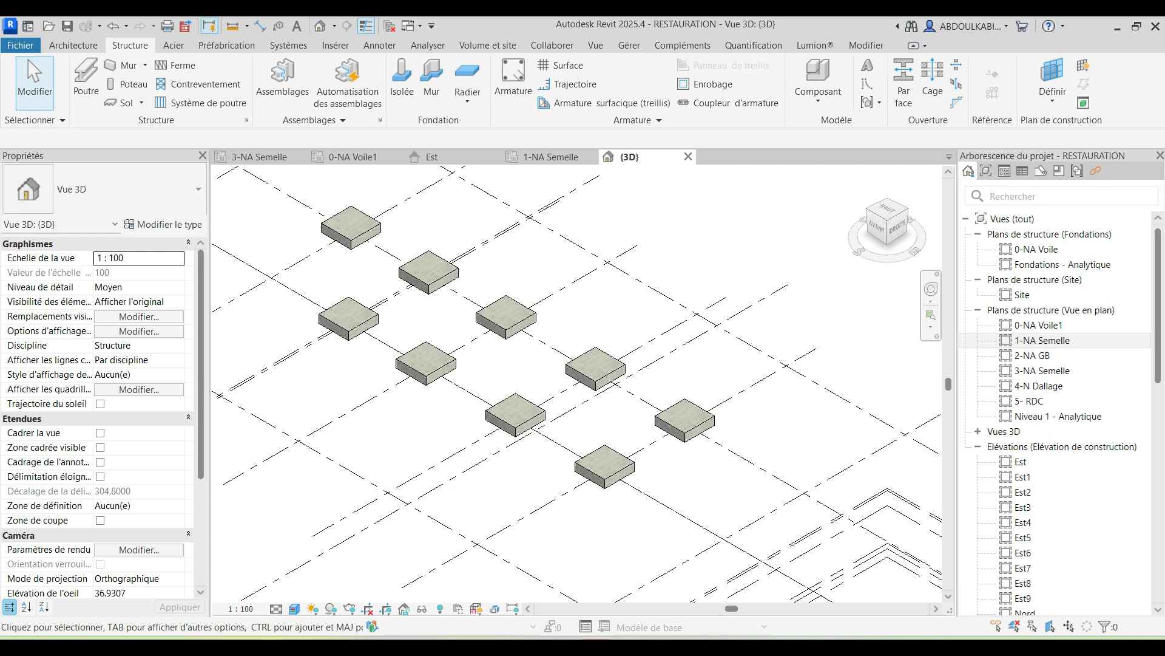
Step: Try to hide a group of five grids in the 3D view
{"action": "scroll", "coordinate": [573, 330], "scroll_direction": "down", "scroll_amount": 5}
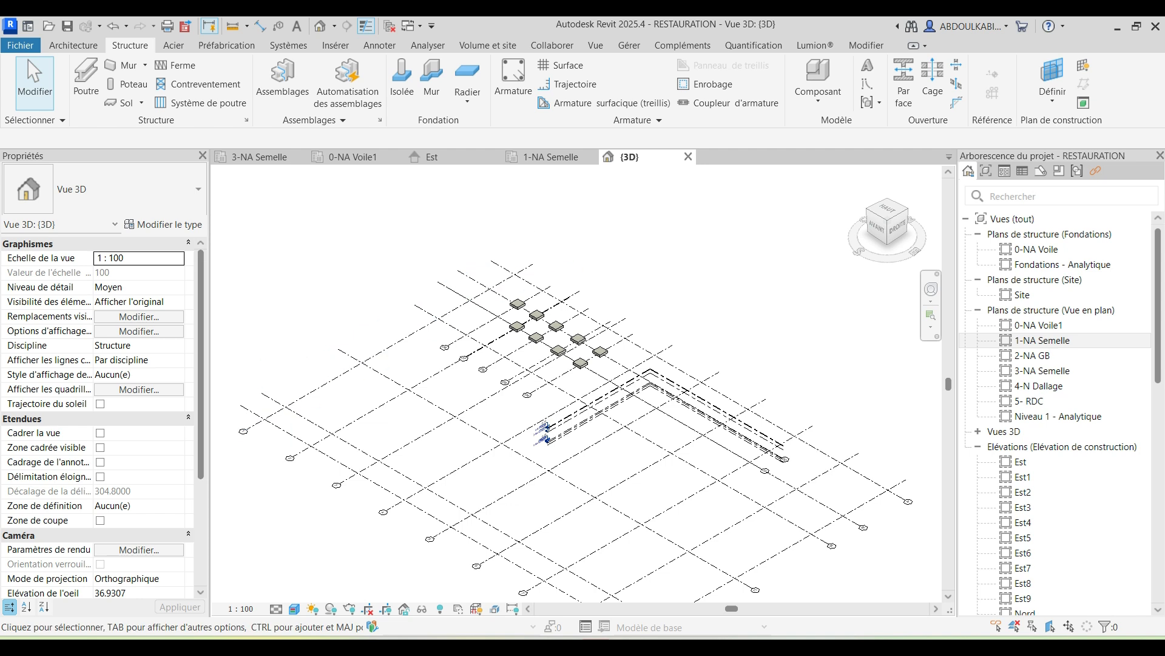
{"action": "left_click_drag", "start_coordinate": [369, 528], "coordinate": [261, 390]}
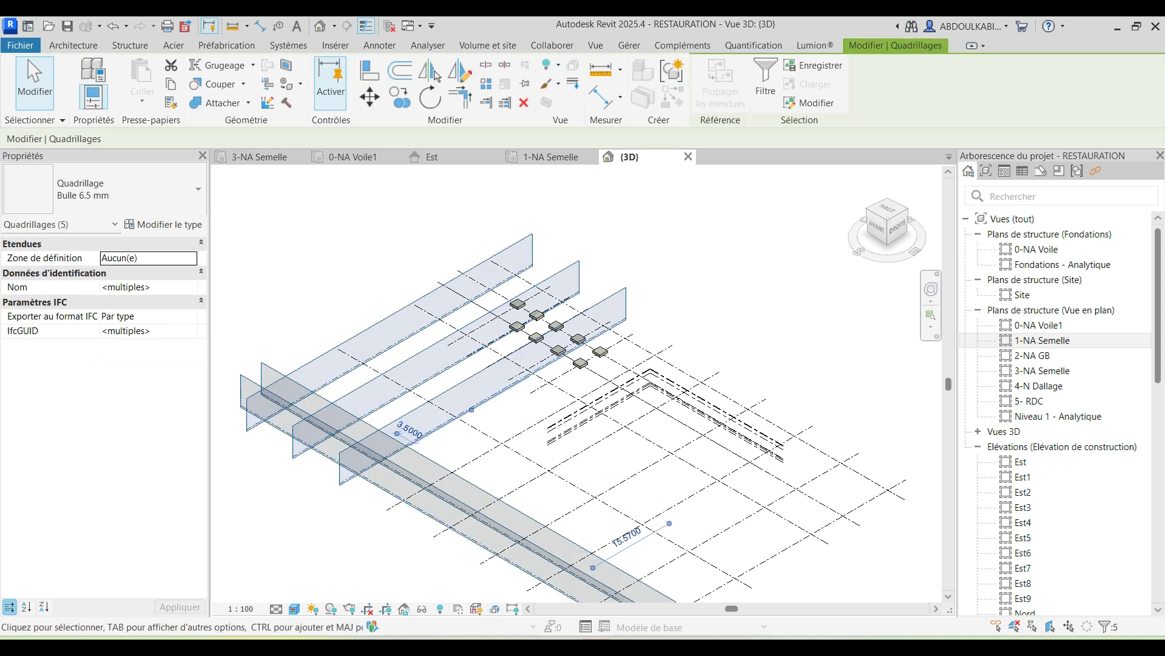
{"action": "right_click", "coordinate": [371, 227]}
{"action": "mouse_move", "coordinate": [461, 295]}
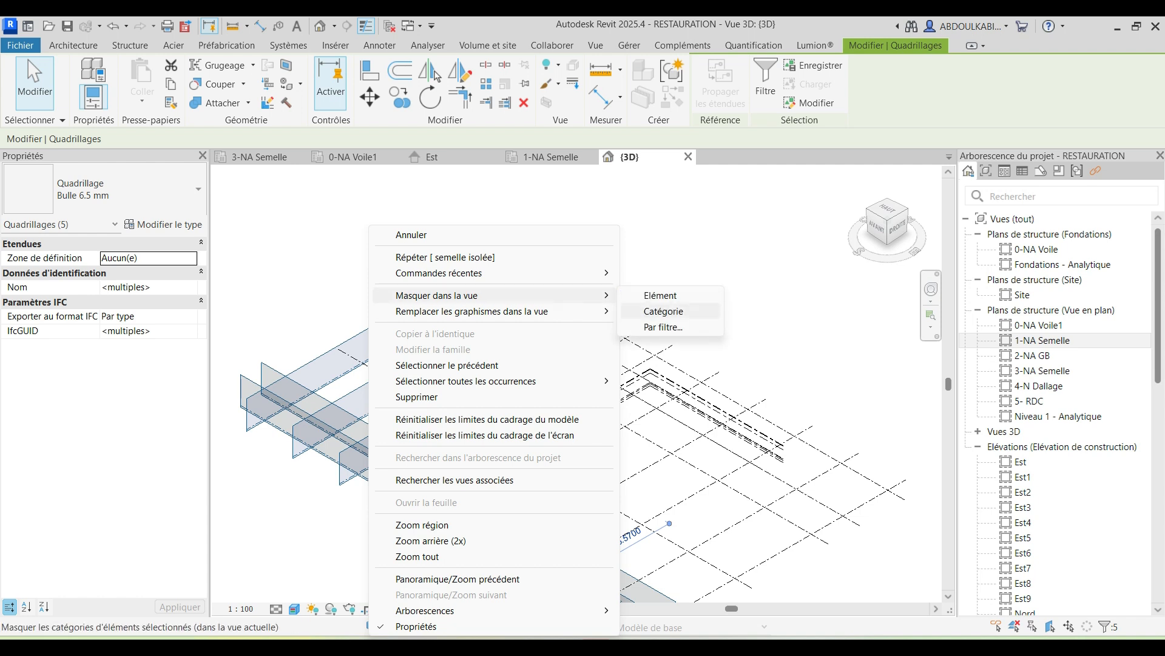
{"action": "left_click", "coordinate": [661, 295]}
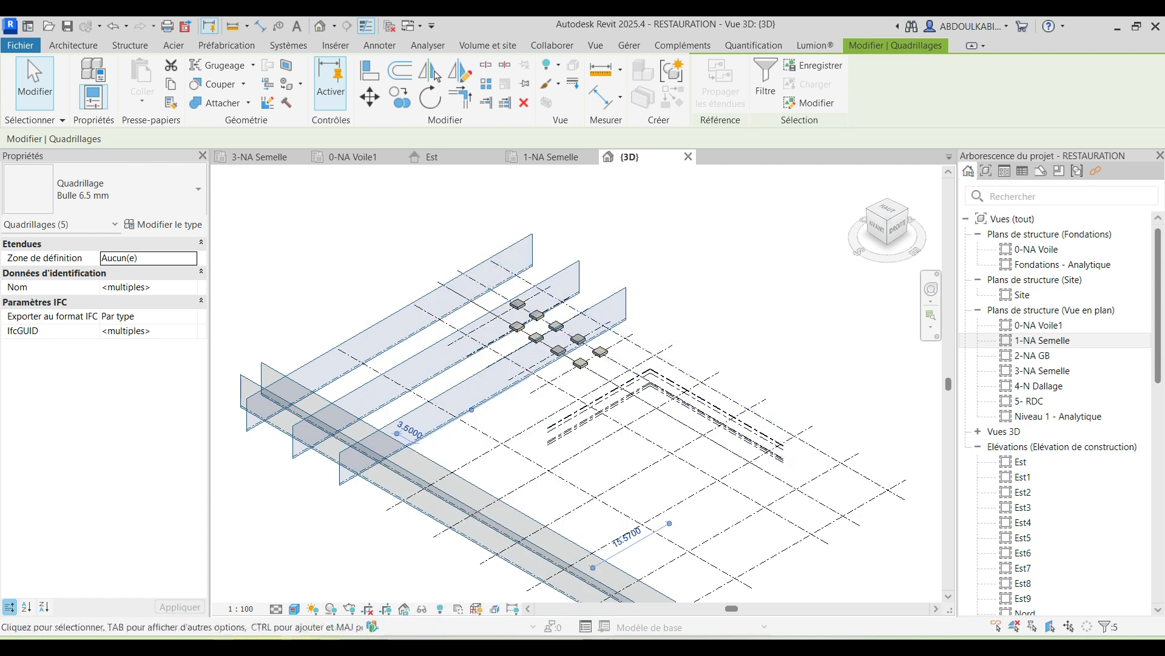
{"action": "scroll", "coordinate": [528, 300], "scroll_direction": "up", "scroll_amount": 5}
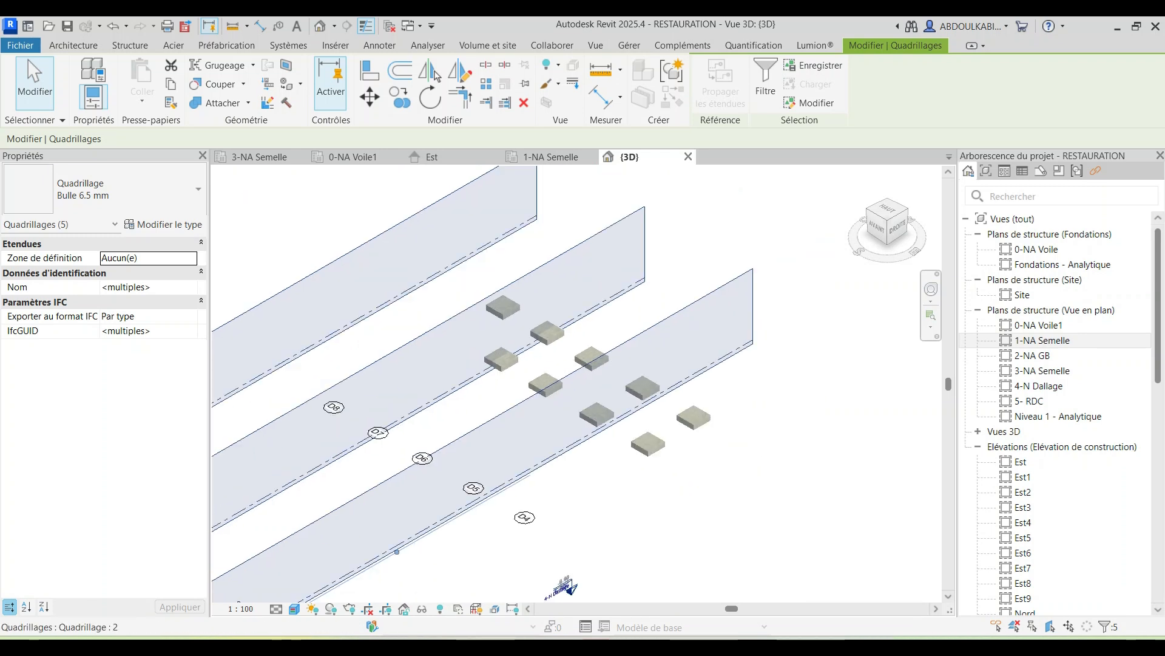
{"action": "scroll", "coordinate": [540, 270], "scroll_direction": "down", "scroll_amount": 5}
{"action": "key", "text": "Escape"}
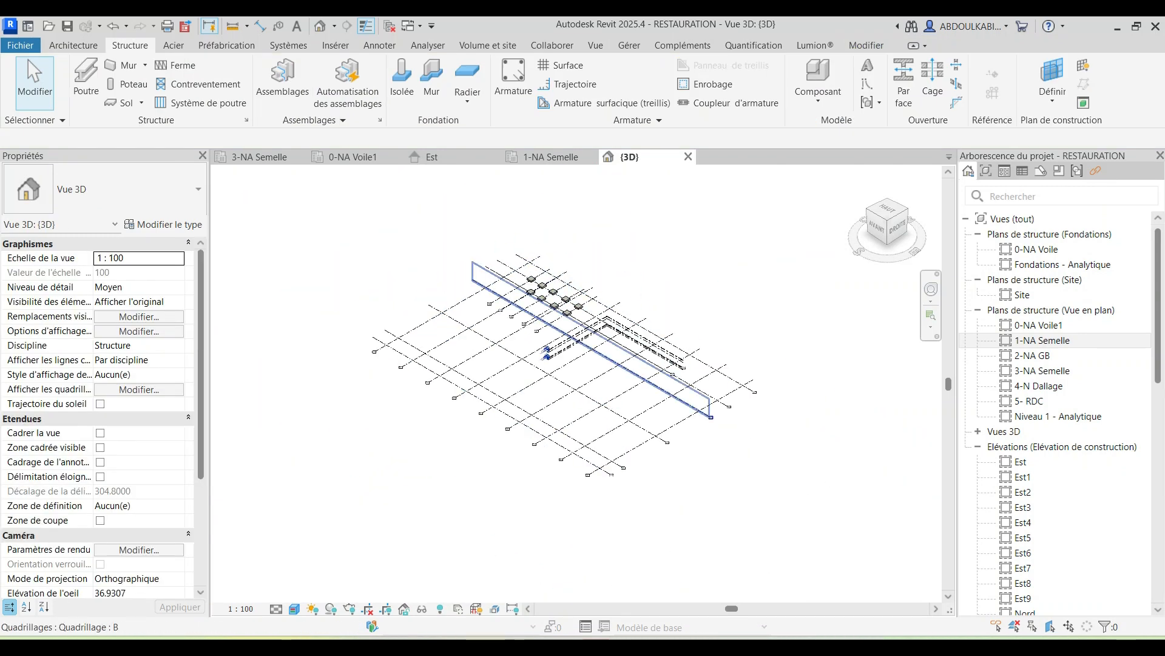
{"action": "scroll", "coordinate": [517, 432], "scroll_direction": "up", "scroll_amount": 2}
{"action": "scroll", "coordinate": [680, 525], "scroll_direction": "down", "scroll_amount": 1}
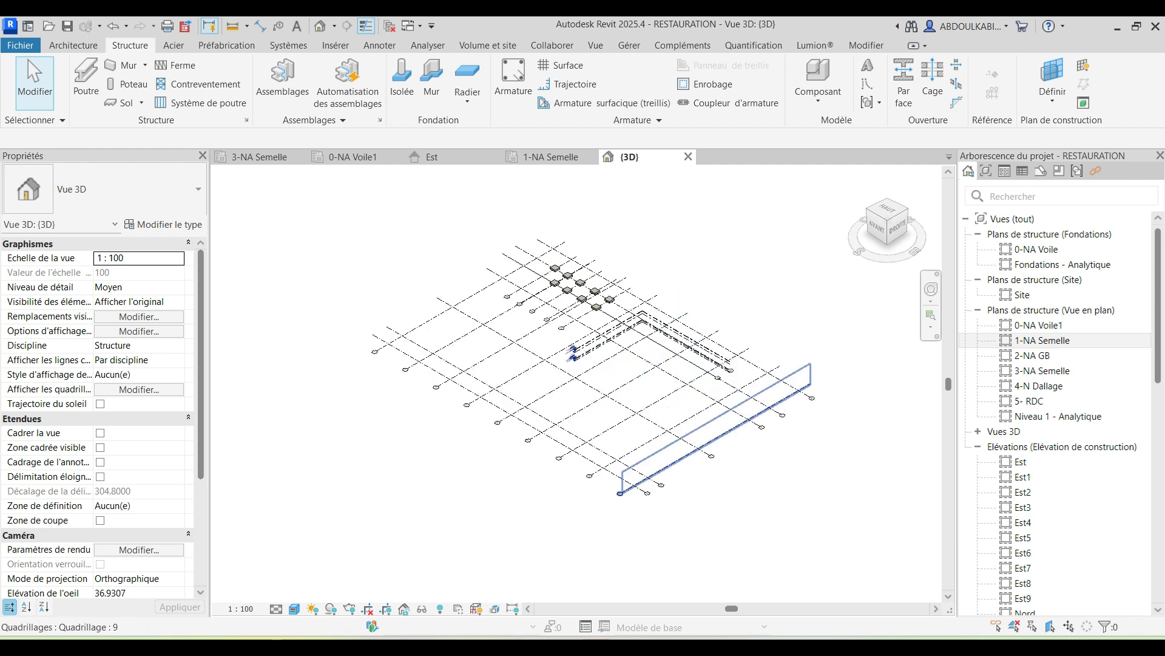
{"action": "left_click", "coordinate": [692, 452]}
{"action": "scroll", "coordinate": [697, 490], "scroll_direction": "up", "scroll_amount": 2}
{"action": "key", "text": "Escape"}
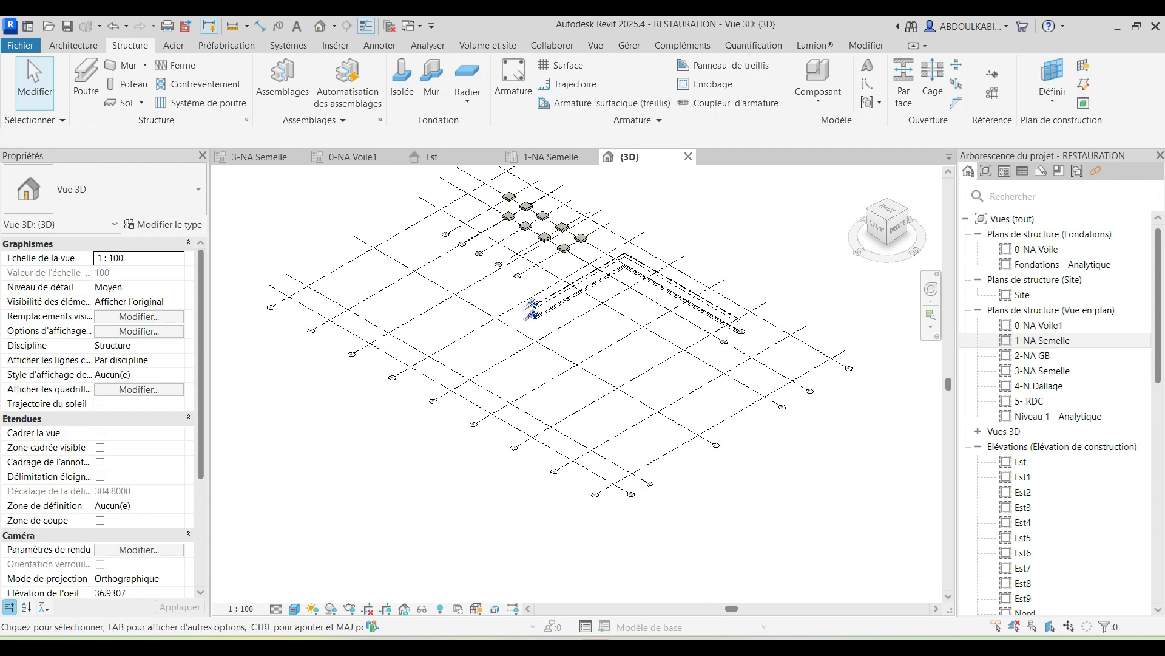
{"action": "left_click", "coordinate": [662, 410]}
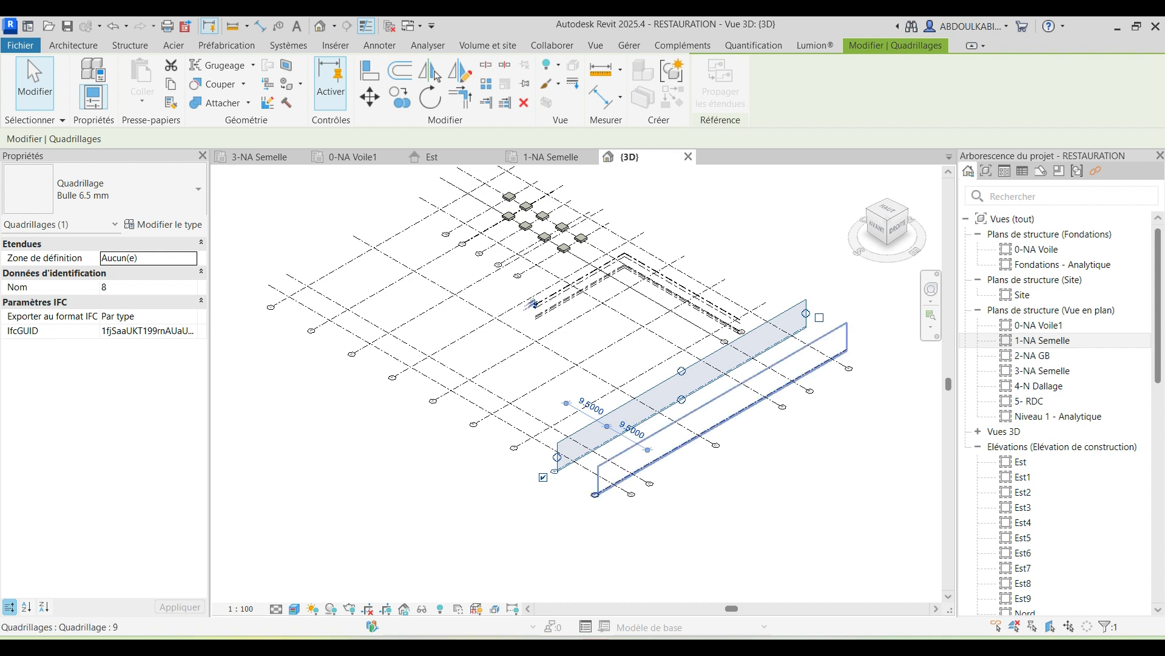
{"action": "scroll", "coordinate": [651, 457], "scroll_direction": "up", "scroll_amount": 2}
{"action": "key", "text": "Escape"}
Step: Select every grid visible in the 3D view, starting from grid 8, and hide them in this view as elements
{"action": "left_click", "coordinate": [651, 396]}
{"action": "right_click", "coordinate": [633, 188]}
{"action": "mouse_move", "coordinate": [759, 311]}
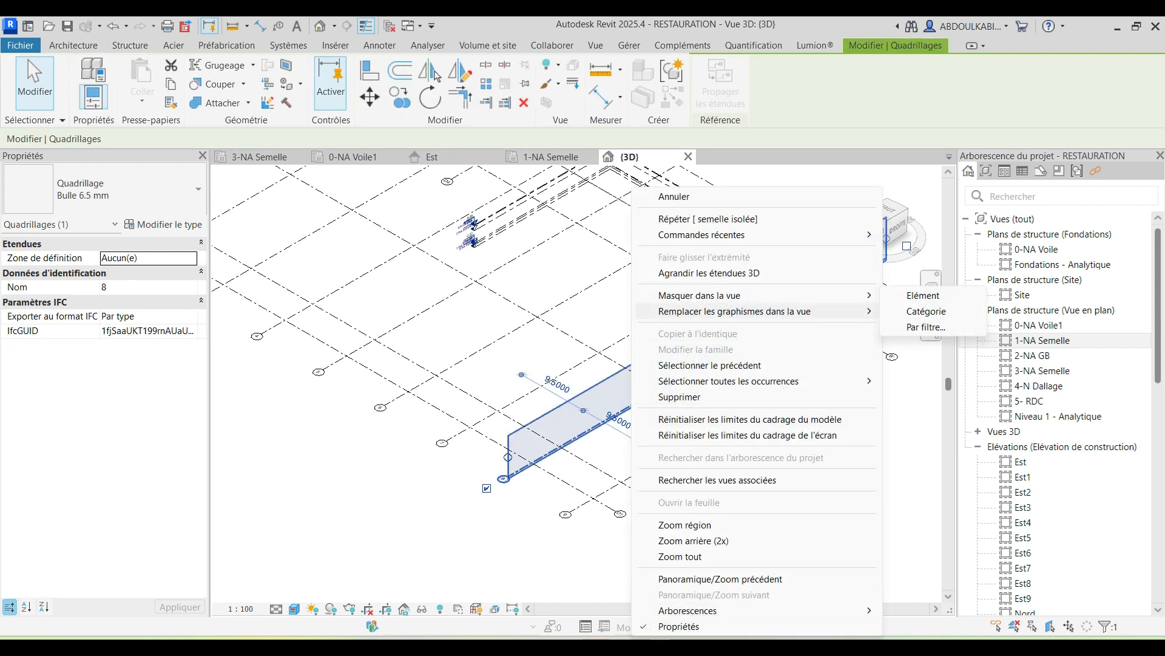
{"action": "mouse_move", "coordinate": [759, 381]}
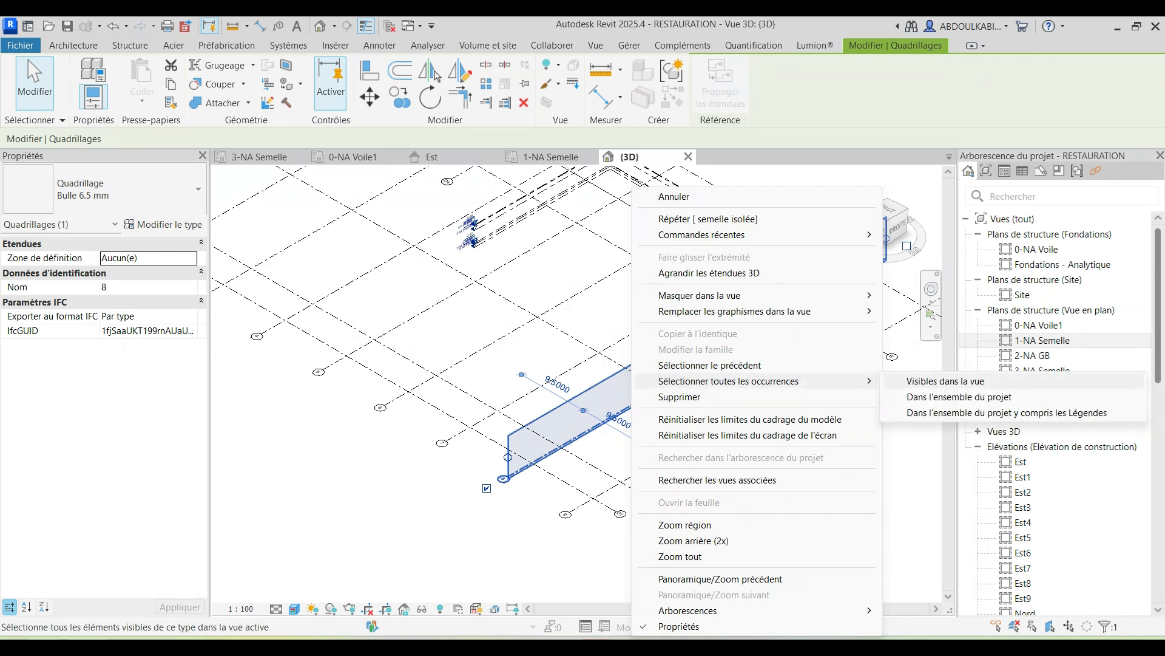
{"action": "left_click", "coordinate": [946, 380]}
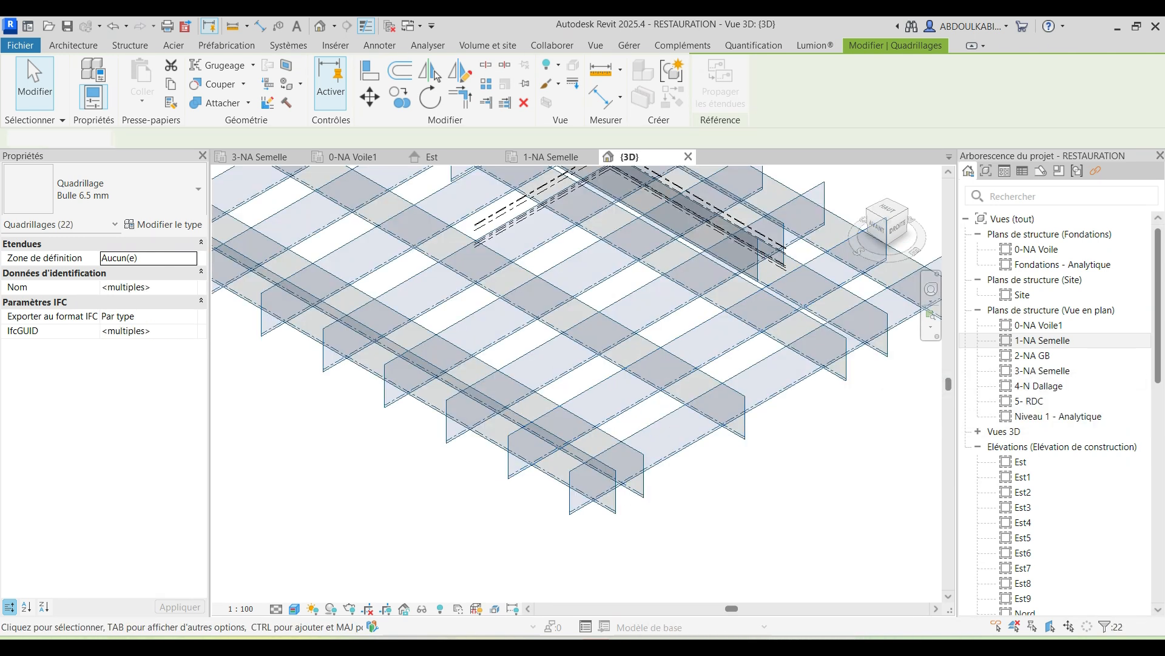
{"action": "scroll", "coordinate": [547, 340], "scroll_direction": "down", "scroll_amount": 3}
{"action": "scroll", "coordinate": [523, 343], "scroll_direction": "up", "scroll_amount": 2}
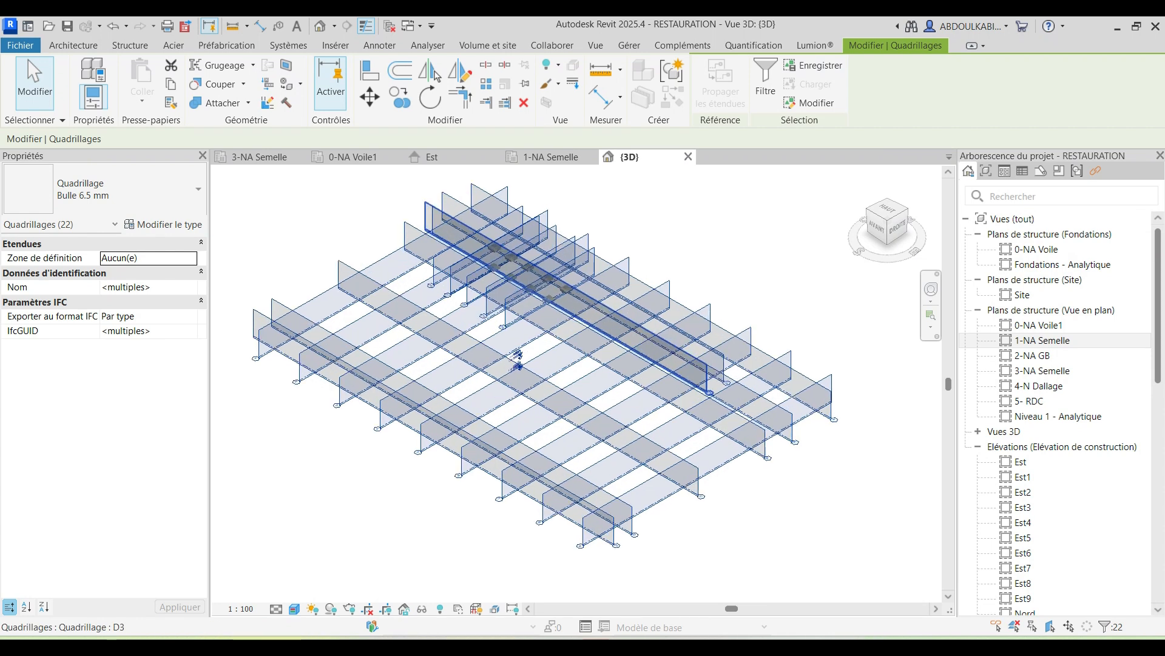
{"action": "right_click", "coordinate": [484, 358]}
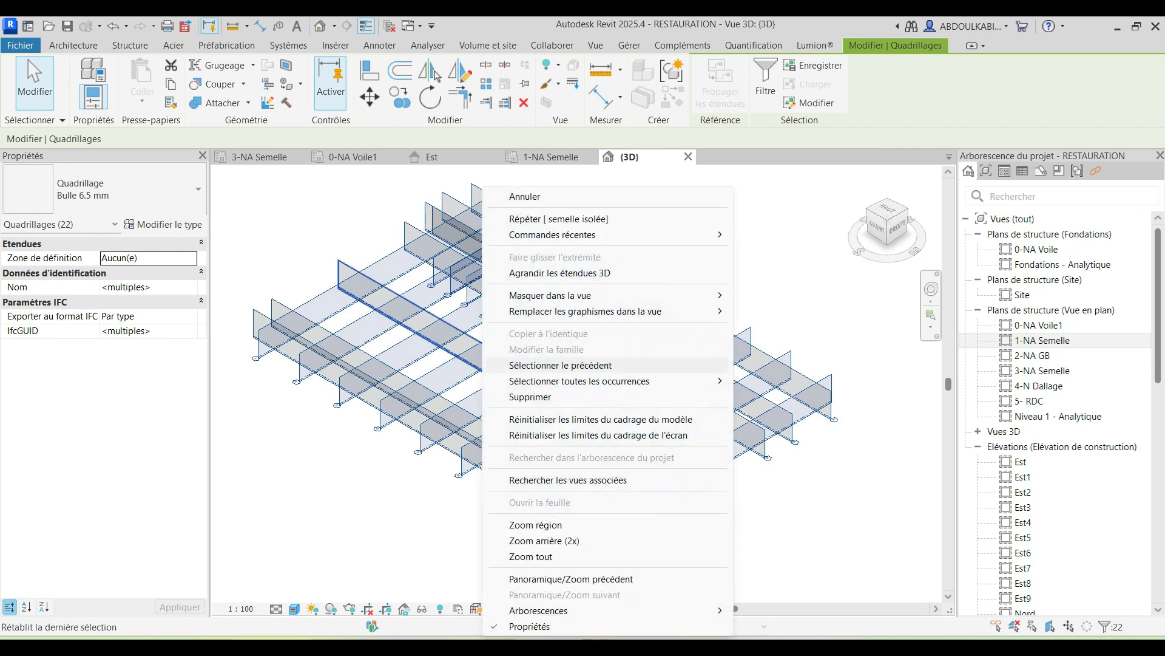
{"action": "mouse_move", "coordinate": [607, 295]}
{"action": "left_click", "coordinate": [773, 295]}
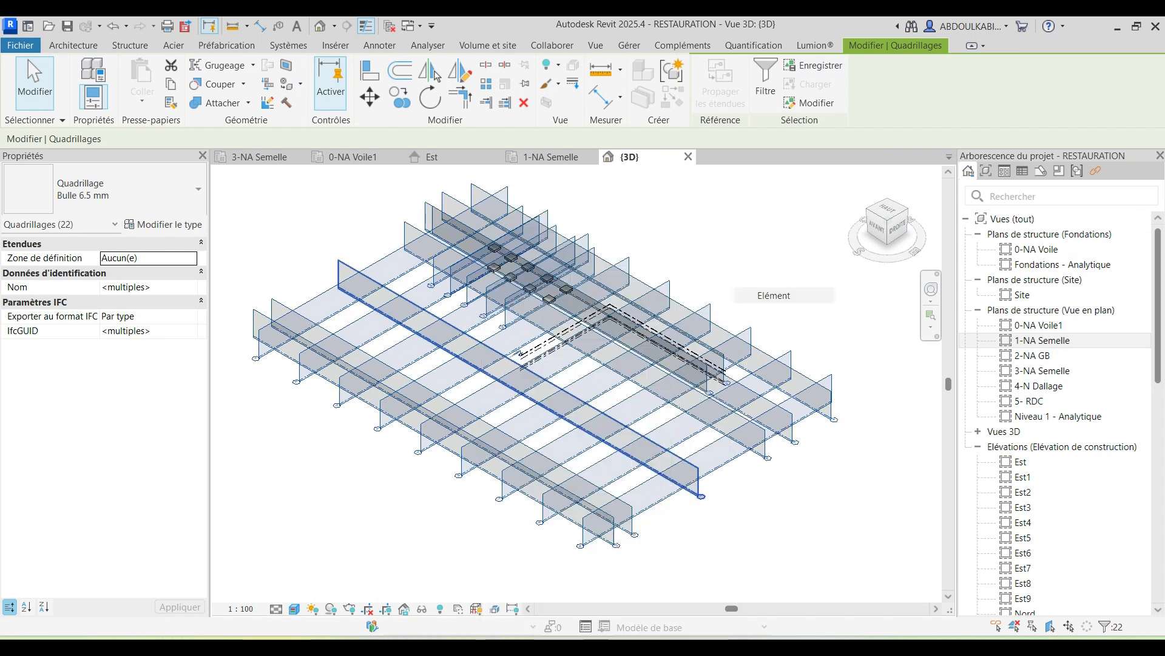
{"action": "scroll", "coordinate": [510, 259], "scroll_direction": "up", "scroll_amount": 8}
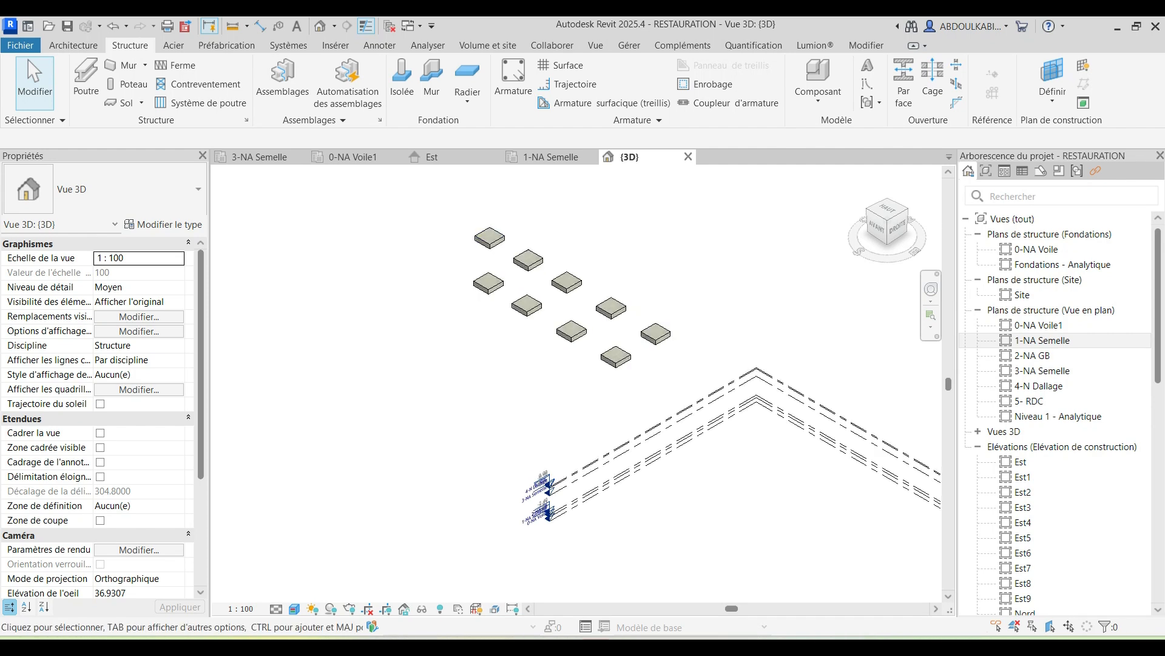
{"action": "scroll", "coordinate": [485, 265], "scroll_direction": "down", "scroll_amount": 8}
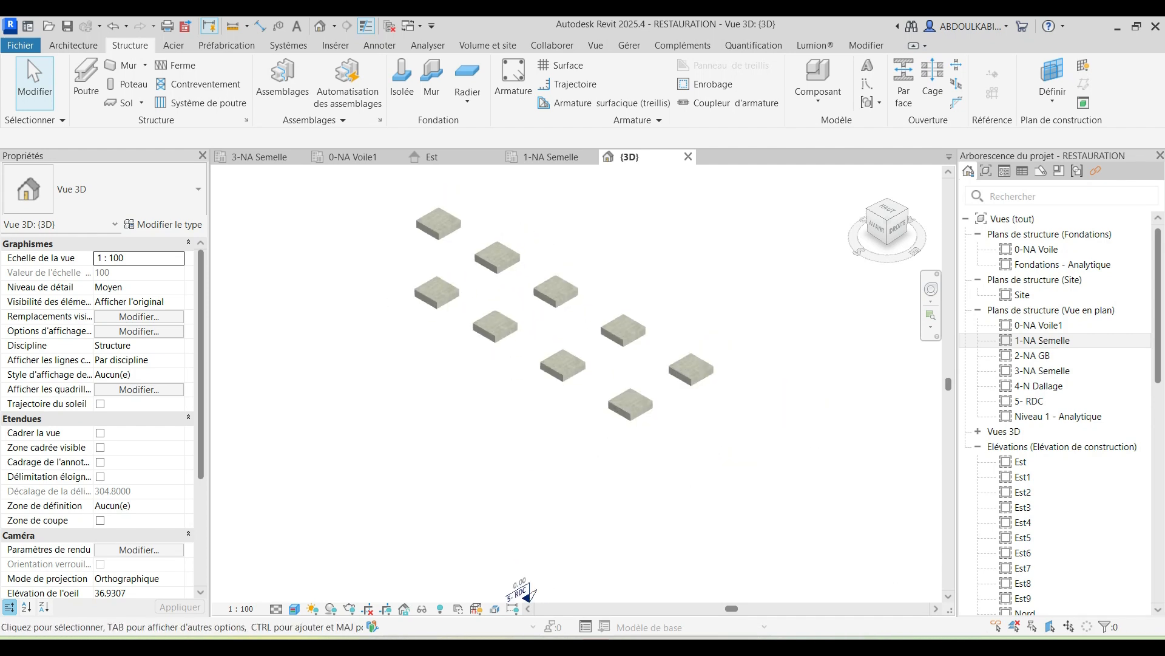
Step: Hide all six levels in the 3D view as elements, leaving only the footings displayed
{"action": "middle_click_drag", "start_coordinate": [494, 446], "coordinate": [467, 266]}
{"action": "left_click_drag", "start_coordinate": [556, 338], "coordinate": [438, 233]}
{"action": "middle_click_drag", "start_coordinate": [467, 261], "coordinate": [467, 366]}
{"action": "right_click", "coordinate": [621, 174]}
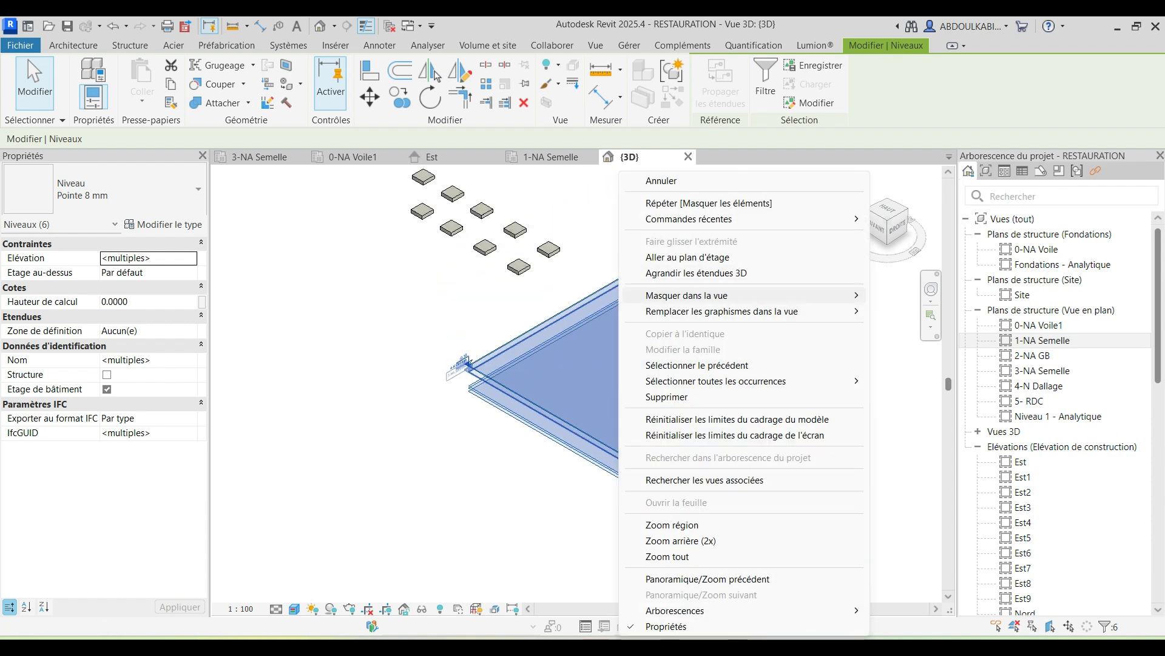
{"action": "mouse_move", "coordinate": [789, 295]}
{"action": "left_click", "coordinate": [910, 295]}
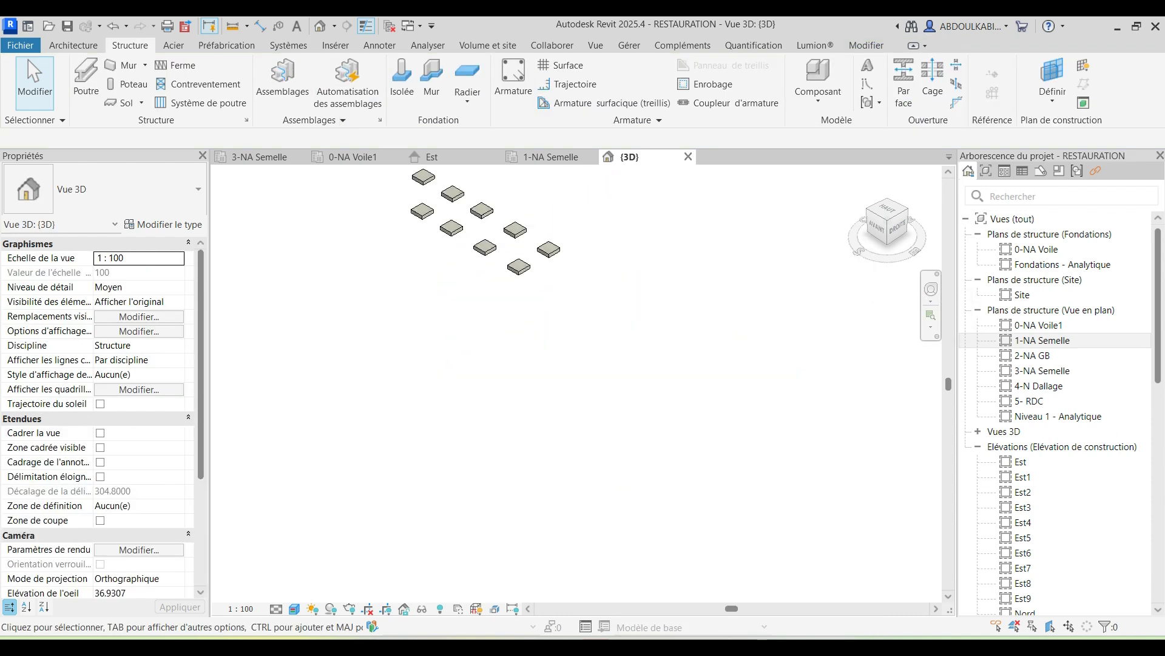
{"action": "middle_click_drag", "start_coordinate": [455, 200], "coordinate": [508, 213]}
{"action": "scroll", "coordinate": [560, 335], "scroll_direction": "up", "scroll_amount": 5}
{"action": "scroll", "coordinate": [560, 359], "scroll_direction": "up", "scroll_amount": 1}
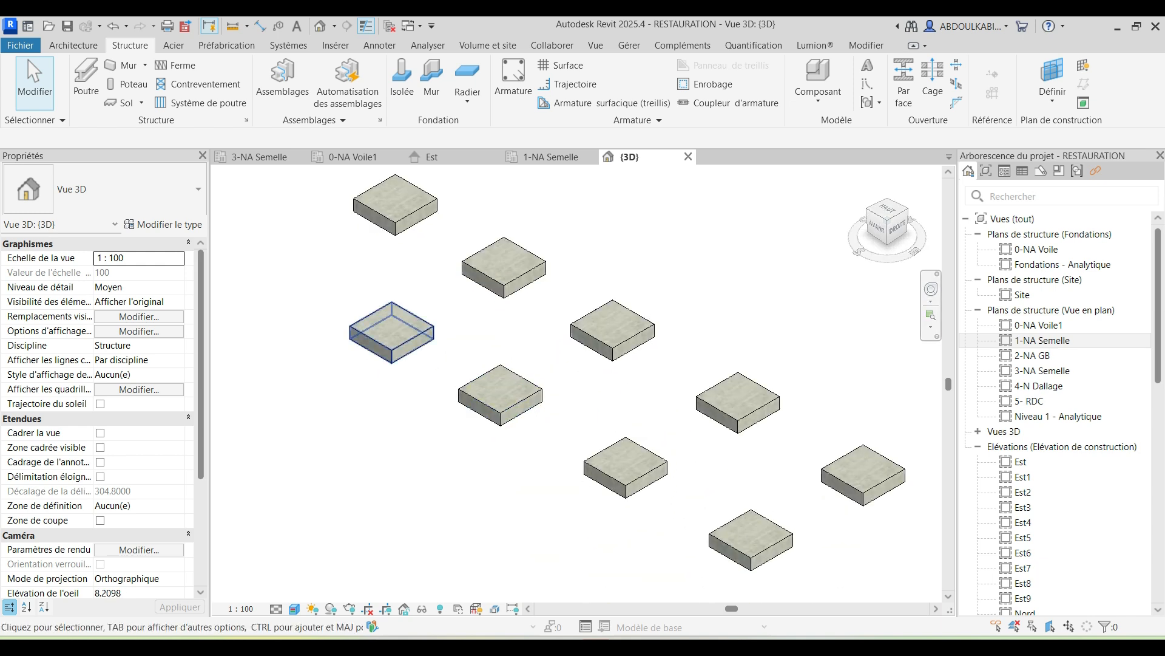
Step: Inspect the isolated footings in the 3D view from several angles
{"action": "scroll", "coordinate": [467, 395], "scroll_direction": "down", "scroll_amount": 3}
{"action": "middle_click_drag", "start_coordinate": [467, 394], "coordinate": [507, 386], "text": "shift"}
{"action": "middle_click_drag", "start_coordinate": [528, 389], "coordinate": [561, 401]}
{"action": "middle_click_drag", "start_coordinate": [327, 416], "coordinate": [631, 376], "text": "shift"}
{"action": "scroll", "coordinate": [835, 307], "scroll_direction": "down", "scroll_amount": 1}
{"action": "scroll", "coordinate": [425, 338], "scroll_direction": "up", "scroll_amount": 4}
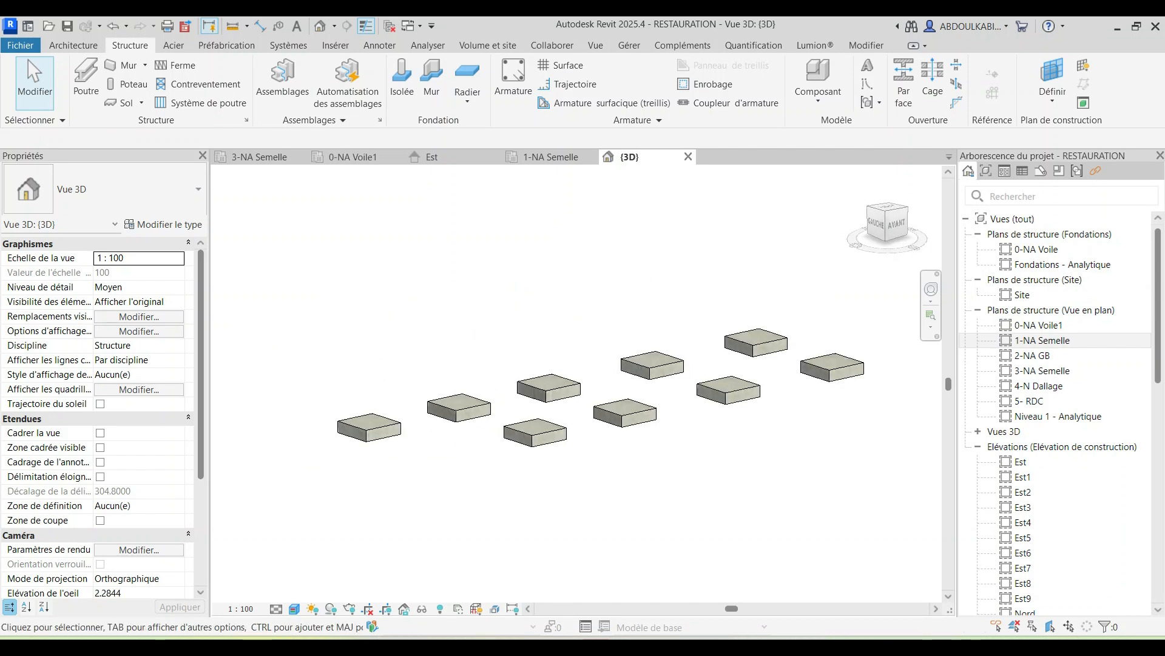
{"action": "scroll", "coordinate": [504, 477], "scroll_direction": "down", "scroll_amount": 2}
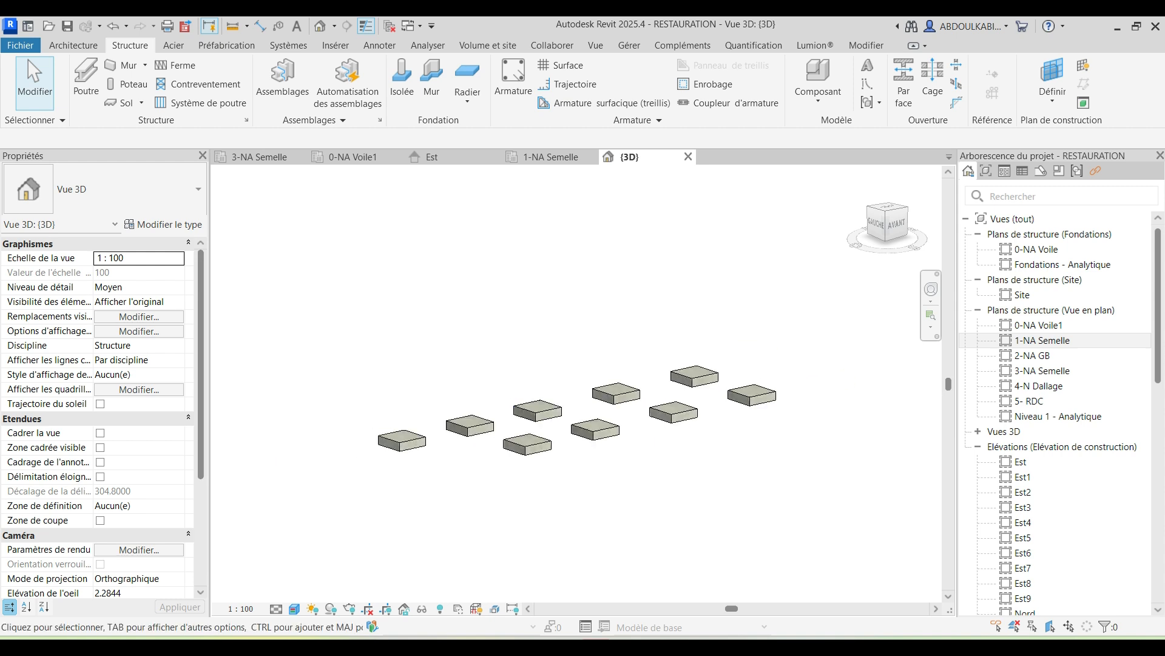
Step: Open the 3-NA Semelle structural plan and examine the foundation layout between grids A and C
{"action": "left_click", "coordinate": [258, 157]}
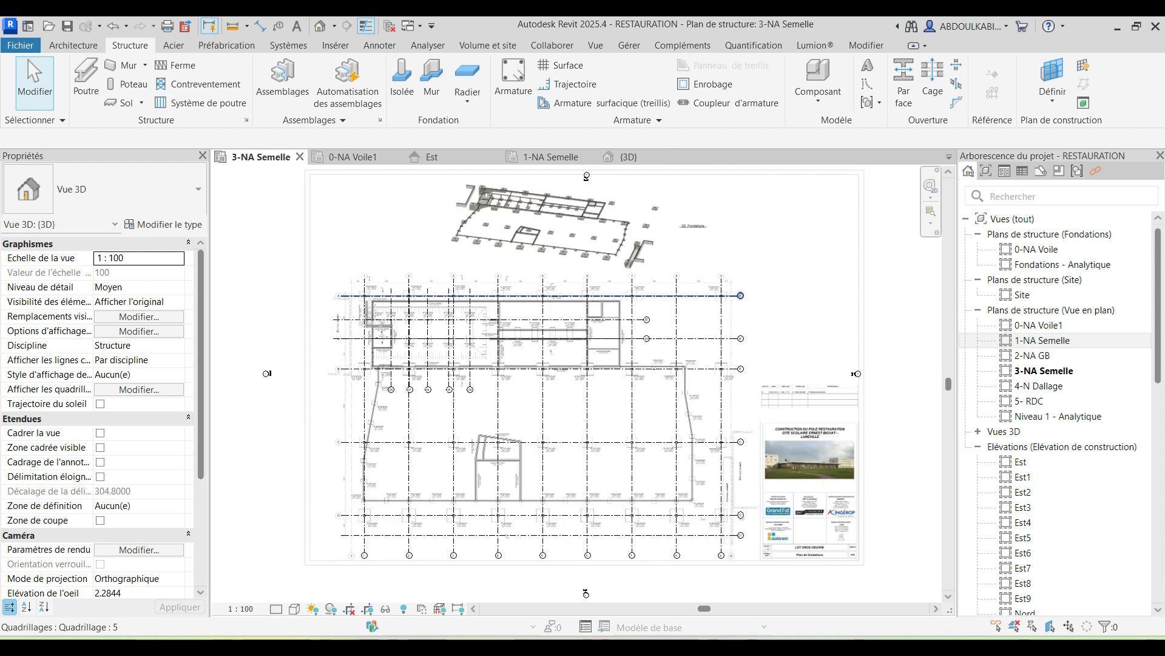
{"action": "scroll", "coordinate": [423, 349], "scroll_direction": "up", "scroll_amount": 5}
{"action": "scroll", "coordinate": [379, 239], "scroll_direction": "up", "scroll_amount": 4}
{"action": "scroll", "coordinate": [584, 271], "scroll_direction": "down", "scroll_amount": 4}
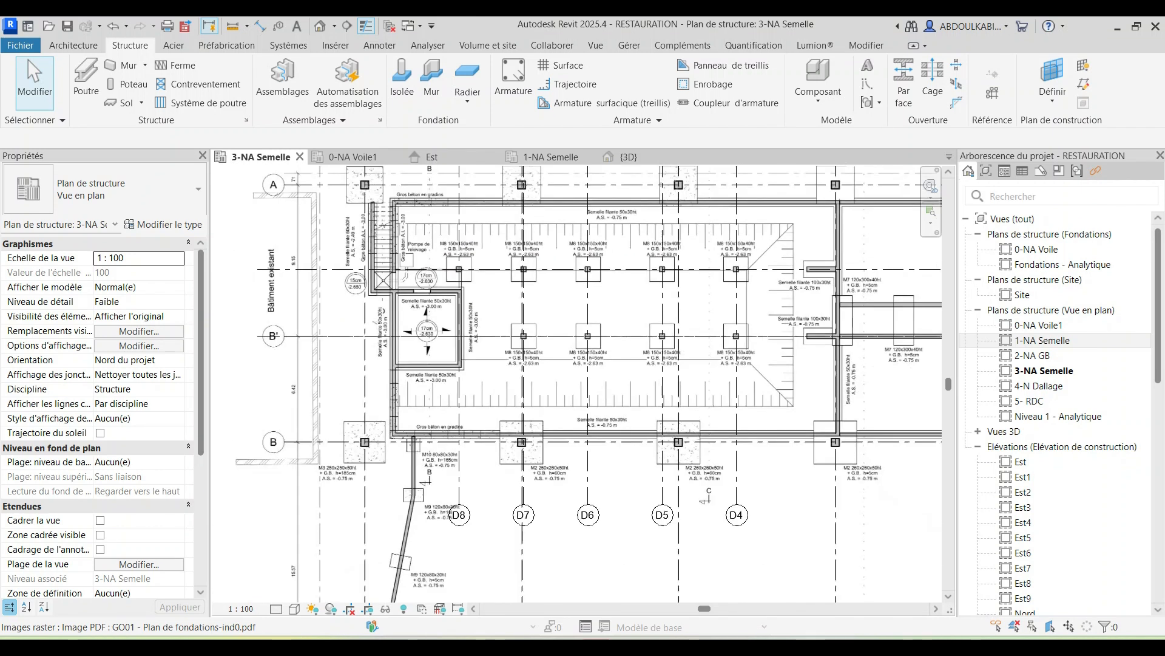
{"action": "scroll", "coordinate": [536, 284], "scroll_direction": "down", "scroll_amount": 2}
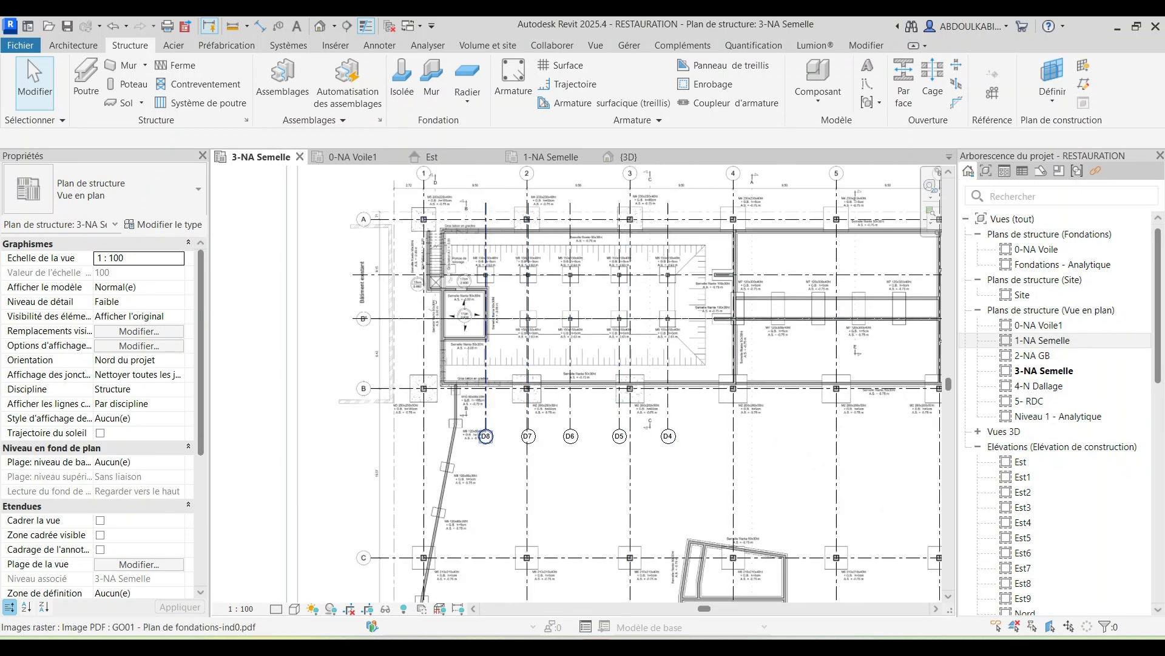
{"action": "scroll", "coordinate": [400, 312], "scroll_direction": "down", "scroll_amount": 1}
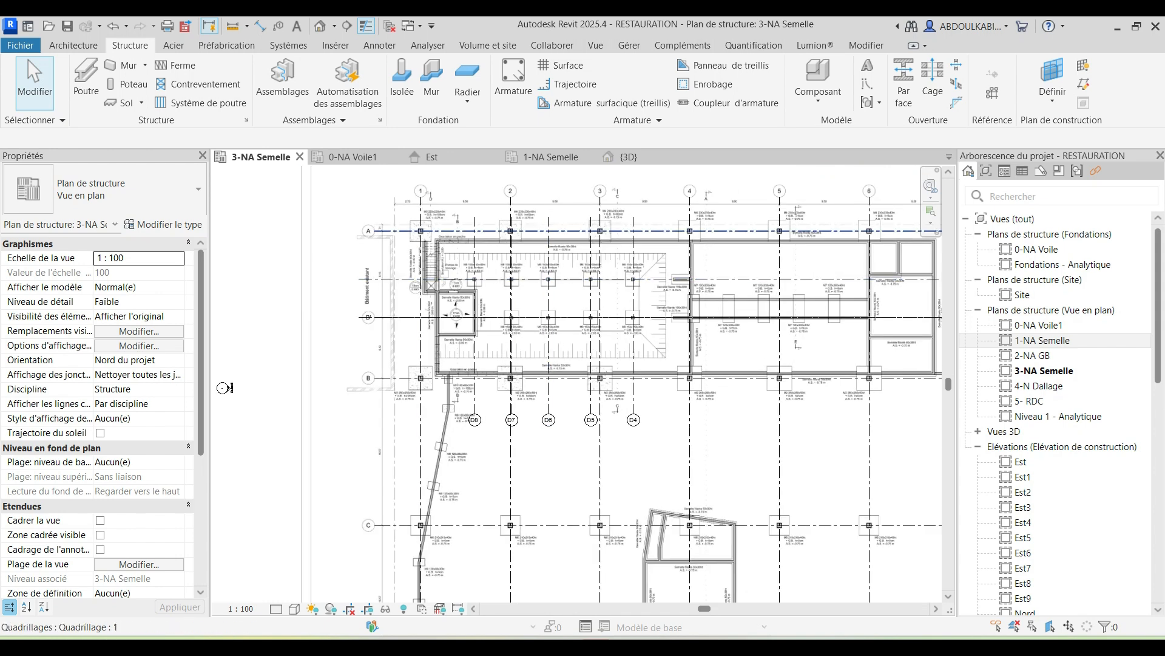
{"action": "scroll", "coordinate": [509, 295], "scroll_direction": "down", "scroll_amount": 1}
{"action": "scroll", "coordinate": [443, 449], "scroll_direction": "up", "scroll_amount": 5}
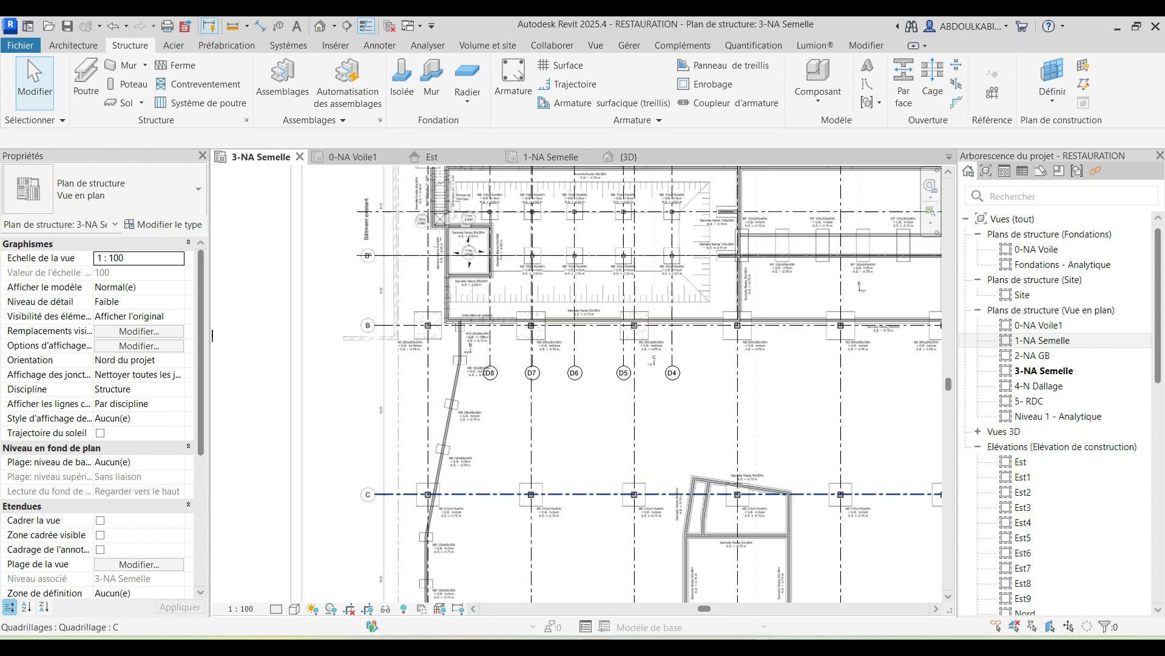
Step: Examine the M9 and M10 footings along the slanted wall and their surroundings between grids B and C
{"action": "scroll", "coordinate": [416, 516], "scroll_direction": "down", "scroll_amount": 5}
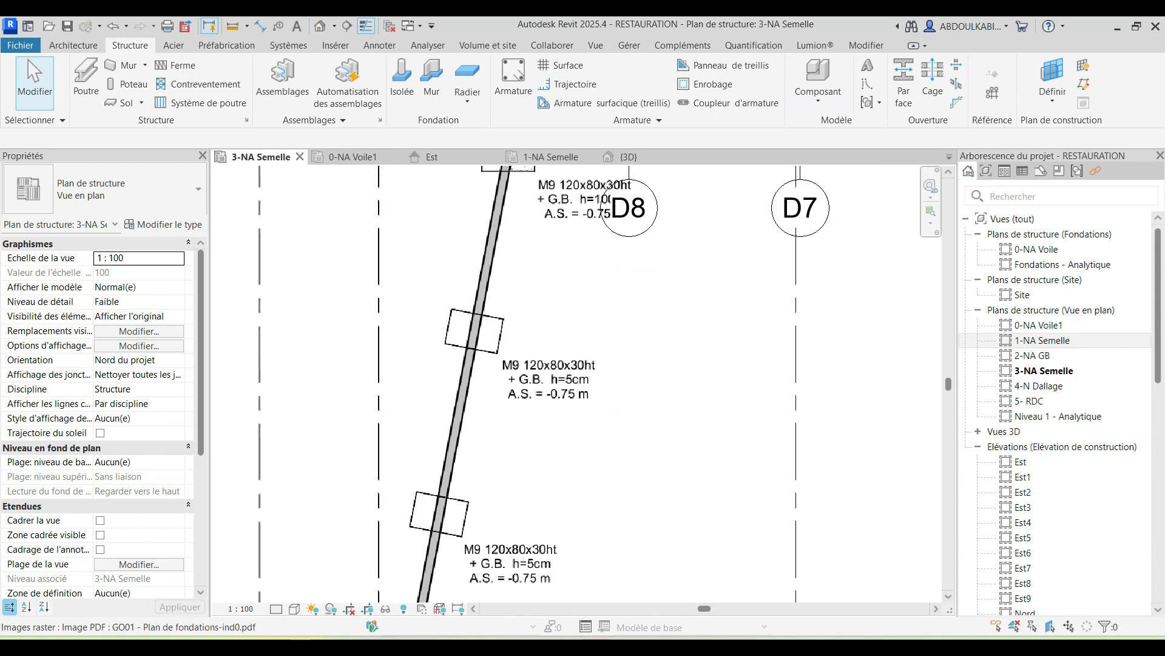
{"action": "scroll", "coordinate": [459, 273], "scroll_direction": "up", "scroll_amount": 4}
{"action": "middle_click_drag", "start_coordinate": [458, 273], "coordinate": [437, 452]}
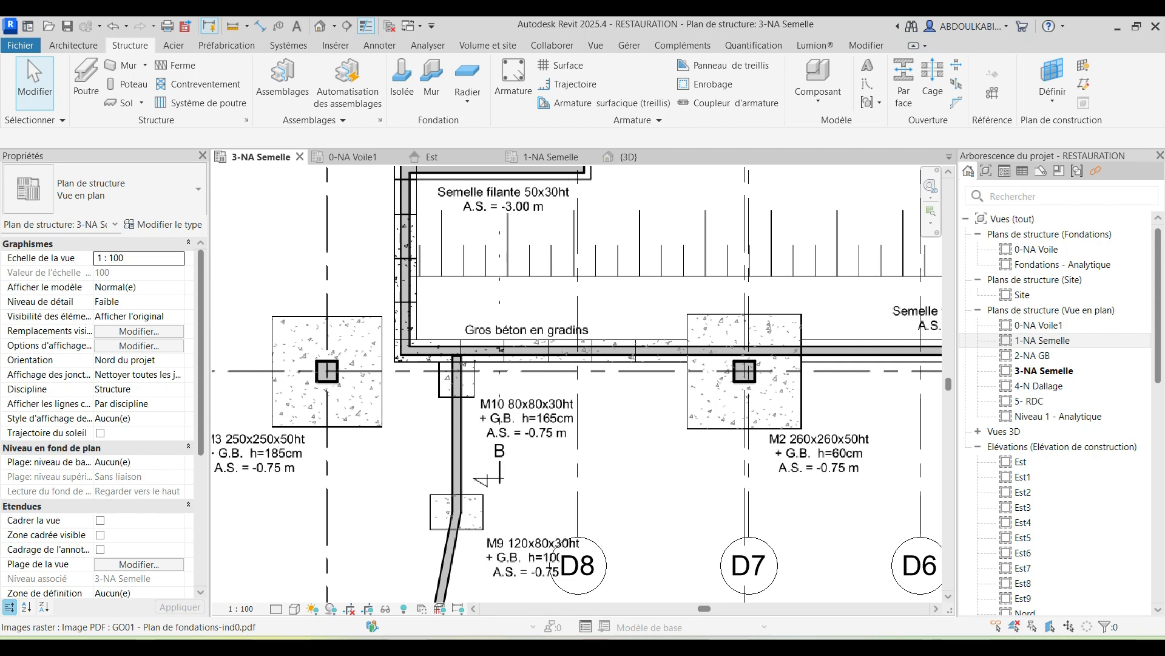
{"action": "scroll", "coordinate": [472, 427], "scroll_direction": "up", "scroll_amount": 4}
{"action": "scroll", "coordinate": [457, 308], "scroll_direction": "down", "scroll_amount": 15}
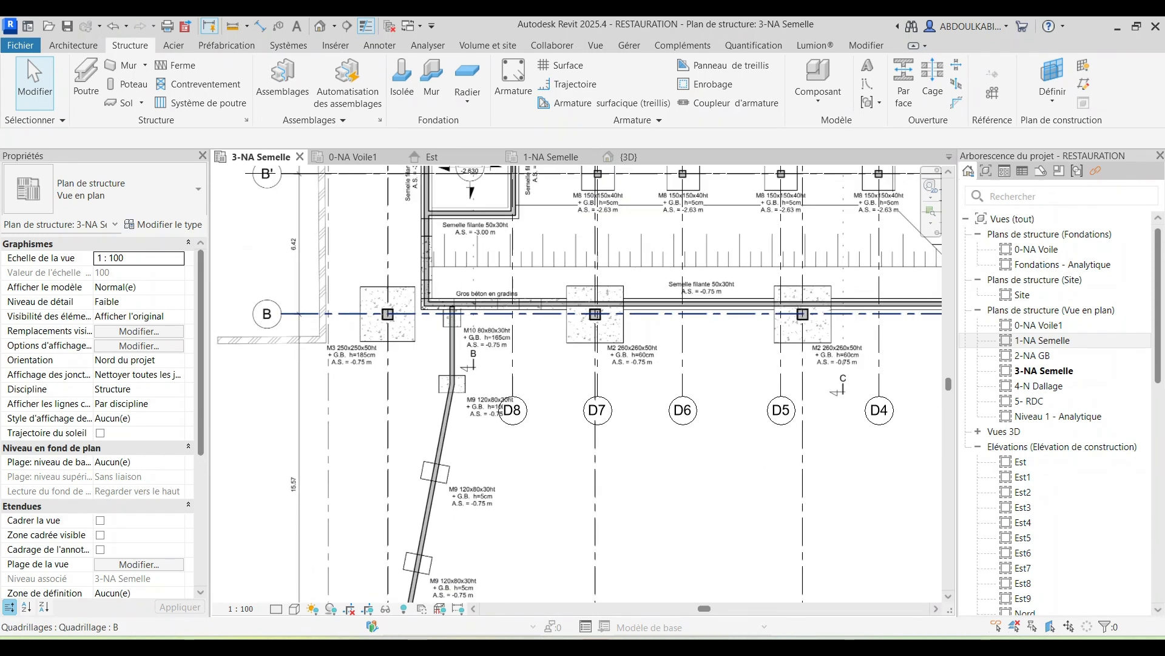
{"action": "scroll", "coordinate": [478, 322], "scroll_direction": "down", "scroll_amount": 1}
{"action": "middle_click_drag", "start_coordinate": [478, 322], "coordinate": [298, 392]}
{"action": "scroll", "coordinate": [249, 317], "scroll_direction": "up", "scroll_amount": 6}
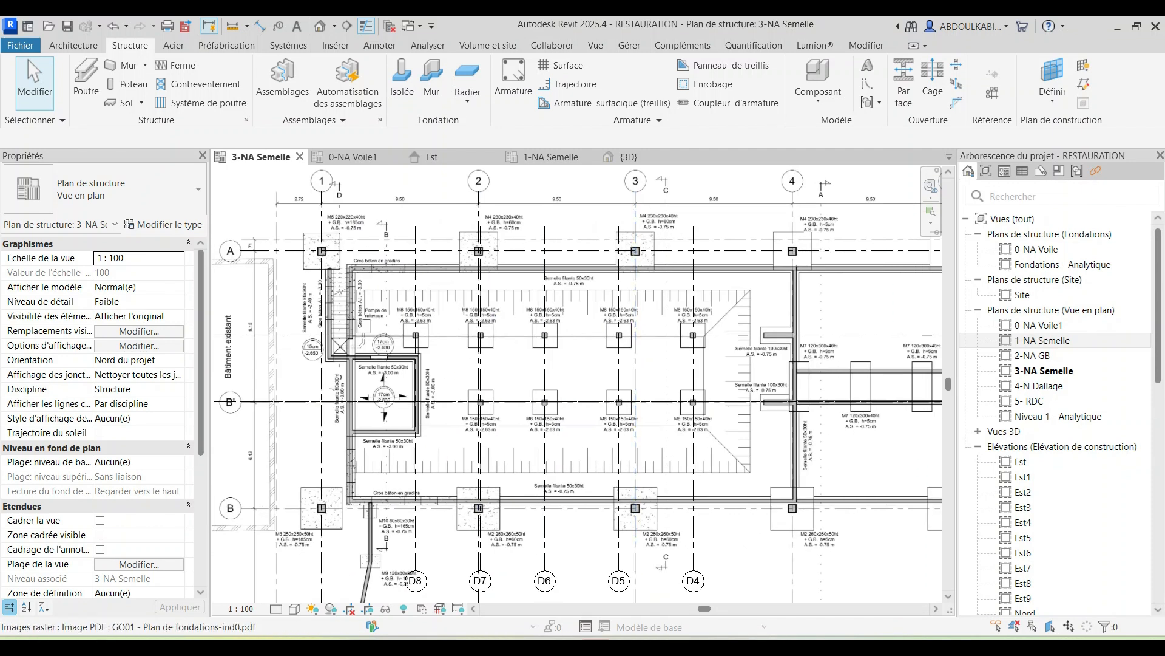
{"action": "middle_click_drag", "start_coordinate": [354, 238], "coordinate": [418, 199]}
{"action": "scroll", "coordinate": [404, 260], "scroll_direction": "down", "scroll_amount": 4}
{"action": "scroll", "coordinate": [421, 322], "scroll_direction": "up", "scroll_amount": 4}
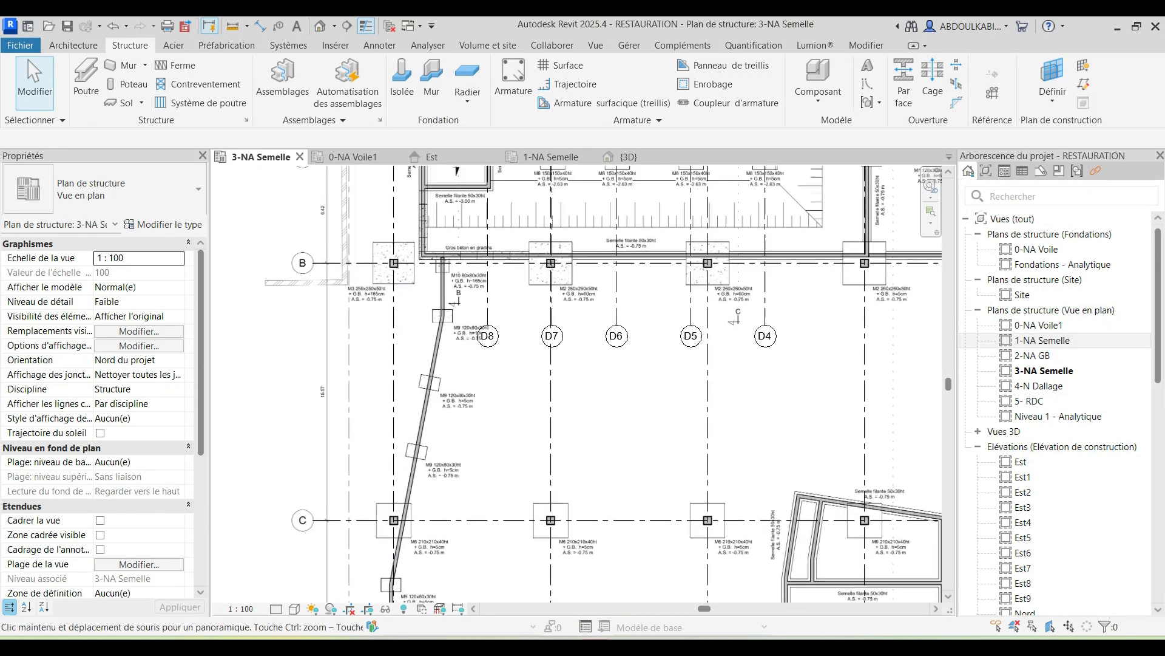
{"action": "middle_click_drag", "start_coordinate": [421, 321], "coordinate": [461, 420]}
{"action": "scroll", "coordinate": [467, 420], "scroll_direction": "down", "scroll_amount": 4}
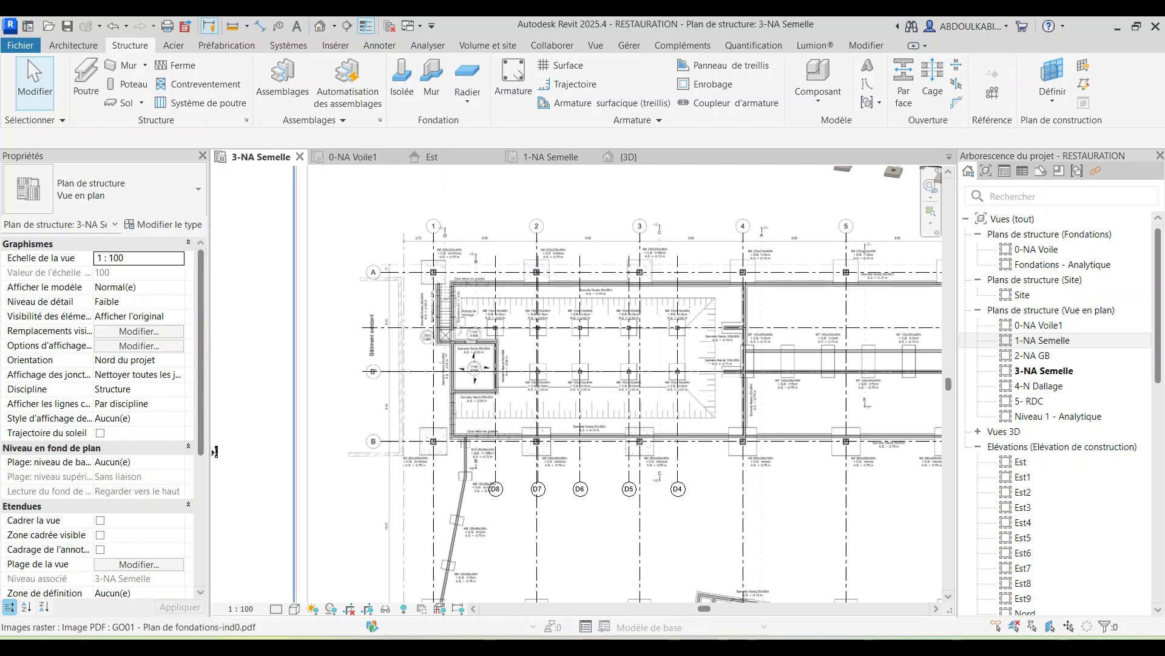
{"action": "scroll", "coordinate": [564, 380], "scroll_direction": "up", "scroll_amount": 4}
{"action": "left_click", "coordinate": [425, 297]}
{"action": "left_click", "coordinate": [551, 364]}
{"action": "middle_click_drag", "start_coordinate": [552, 364], "coordinate": [485, 351]}
{"action": "scroll", "coordinate": [499, 360], "scroll_direction": "down", "scroll_amount": 2}
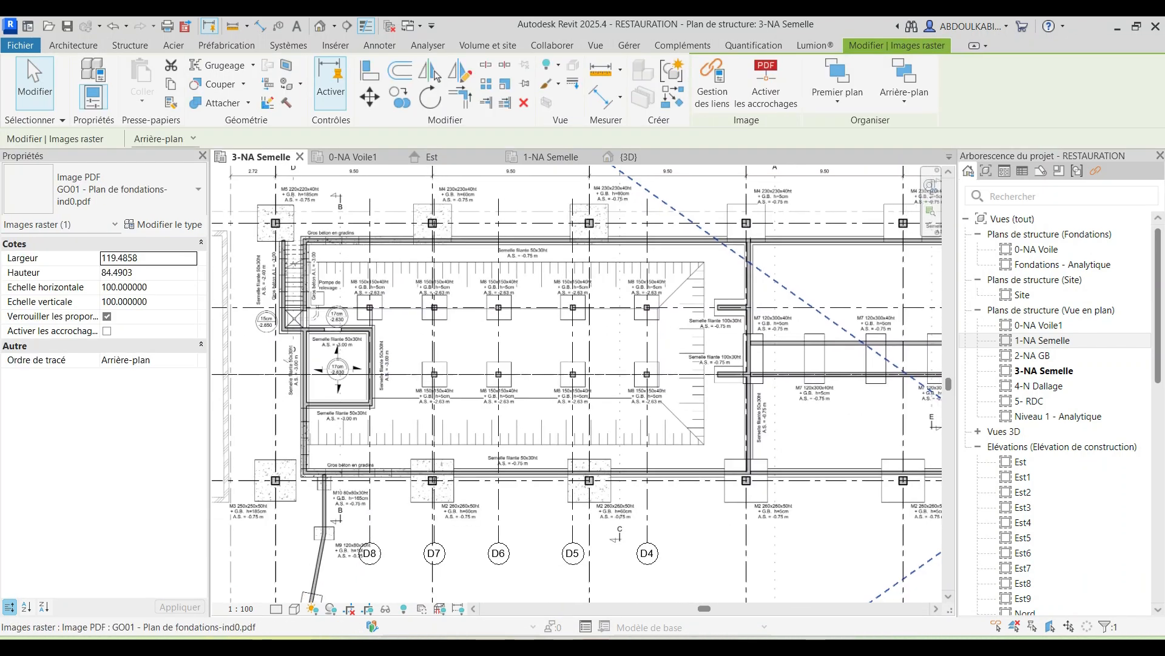
{"action": "scroll", "coordinate": [337, 404], "scroll_direction": "down", "scroll_amount": 3}
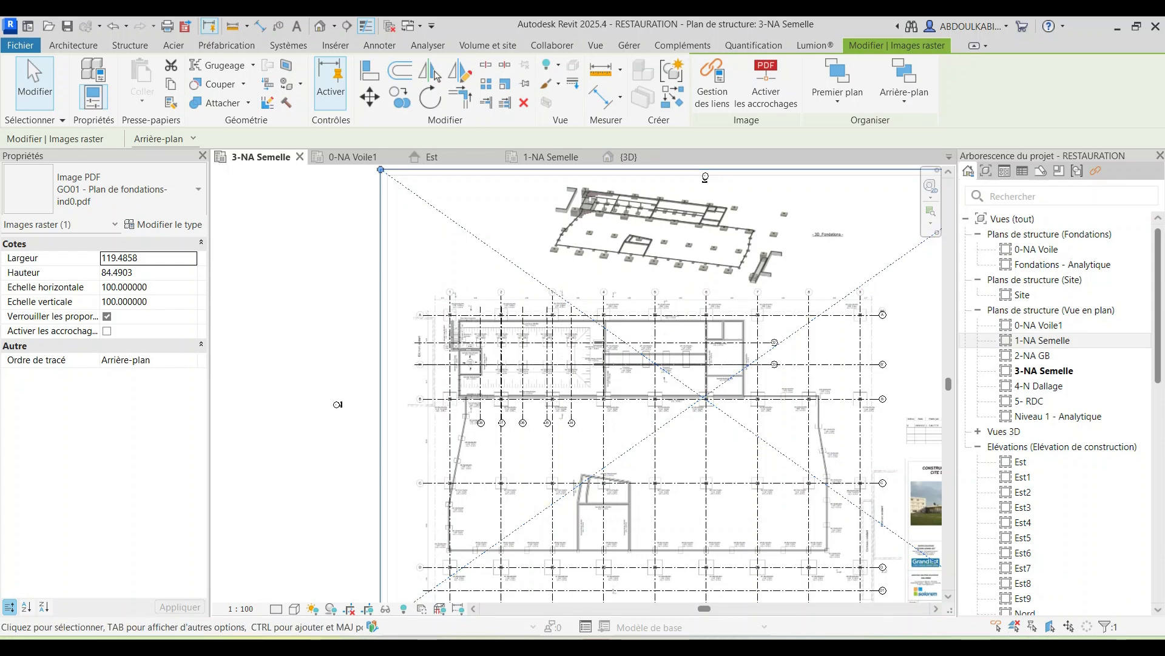
{"action": "left_click", "coordinate": [337, 404]}
Step: Examine the M8 footings and their column positions along grids D8 to D4
{"action": "scroll", "coordinate": [274, 420], "scroll_direction": "up", "scroll_amount": 2}
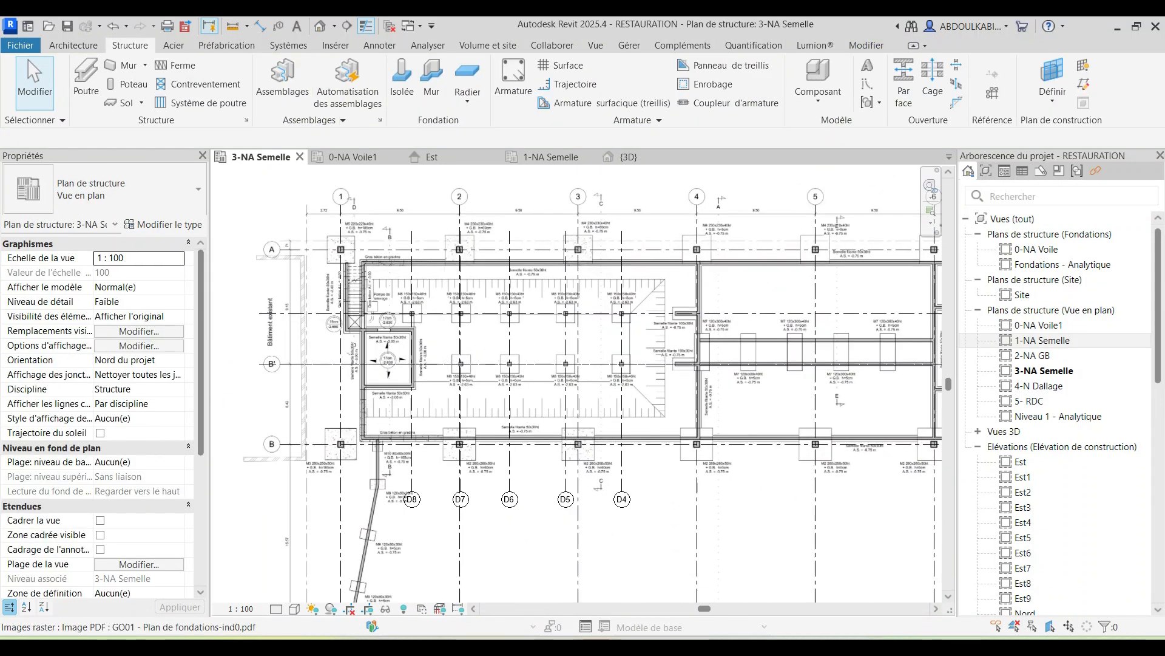
{"action": "scroll", "coordinate": [509, 319], "scroll_direction": "up", "scroll_amount": 4}
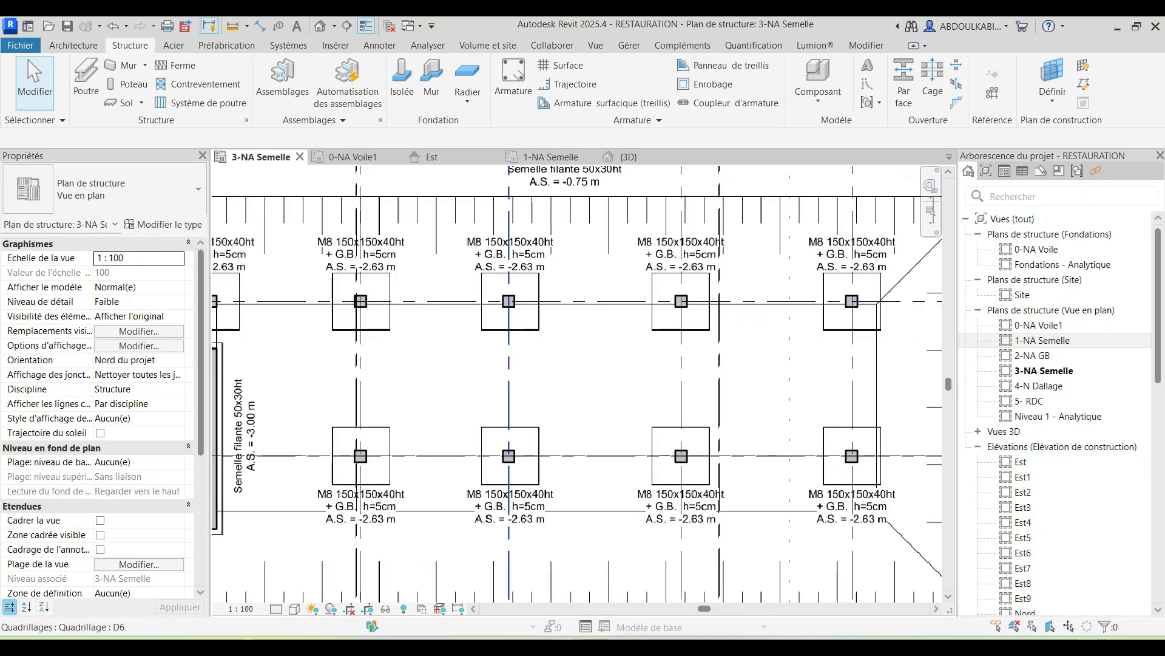
{"action": "scroll", "coordinate": [508, 340], "scroll_direction": "down", "scroll_amount": 5}
{"action": "scroll", "coordinate": [508, 340], "scroll_direction": "up", "scroll_amount": 3}
{"action": "scroll", "coordinate": [451, 258], "scroll_direction": "down", "scroll_amount": 3}
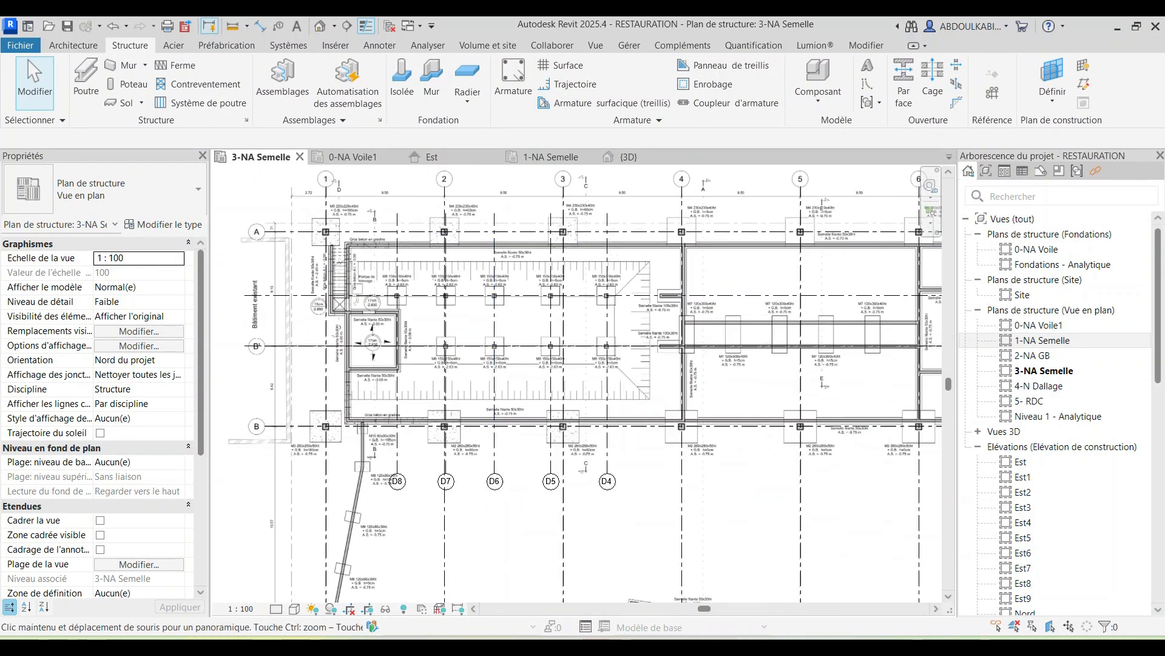
Step: Examine the M7 footings and the strip footings around grids D2 and D3
{"action": "middle_click_drag", "start_coordinate": [681, 340], "coordinate": [472, 354]}
{"action": "scroll", "coordinate": [801, 339], "scroll_direction": "up", "scroll_amount": 6}
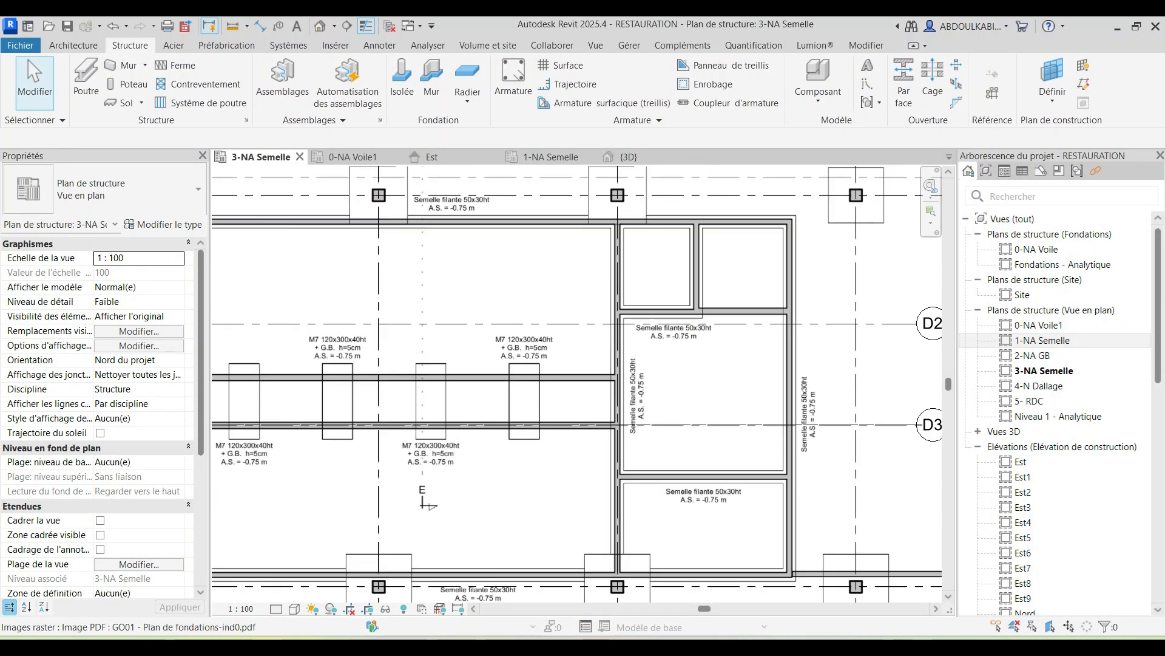
{"action": "scroll", "coordinate": [798, 466], "scroll_direction": "down", "scroll_amount": 4}
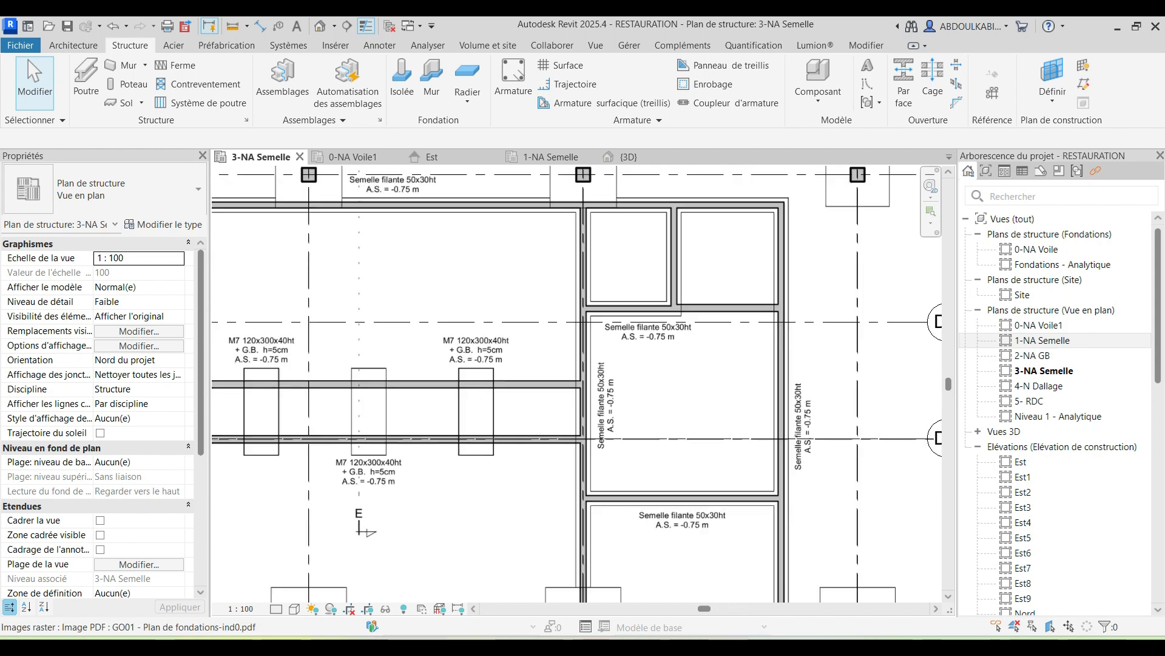
{"action": "scroll", "coordinate": [899, 264], "scroll_direction": "down", "scroll_amount": 2}
{"action": "middle_click_drag", "start_coordinate": [267, 416], "coordinate": [485, 316]}
{"action": "scroll", "coordinate": [485, 315], "scroll_direction": "down", "scroll_amount": 1}
{"action": "middle_click_drag", "start_coordinate": [928, 275], "coordinate": [849, 279]}
{"action": "scroll", "coordinate": [850, 286], "scroll_direction": "up", "scroll_amount": 6}
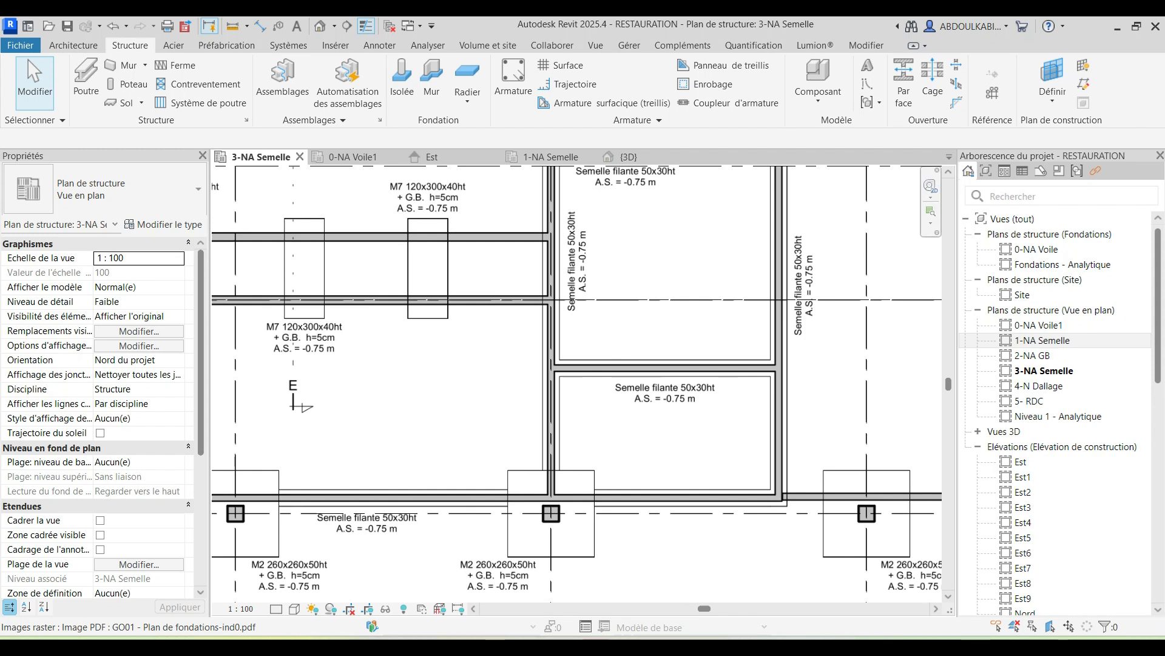
{"action": "scroll", "coordinate": [558, 276], "scroll_direction": "down", "scroll_amount": 7}
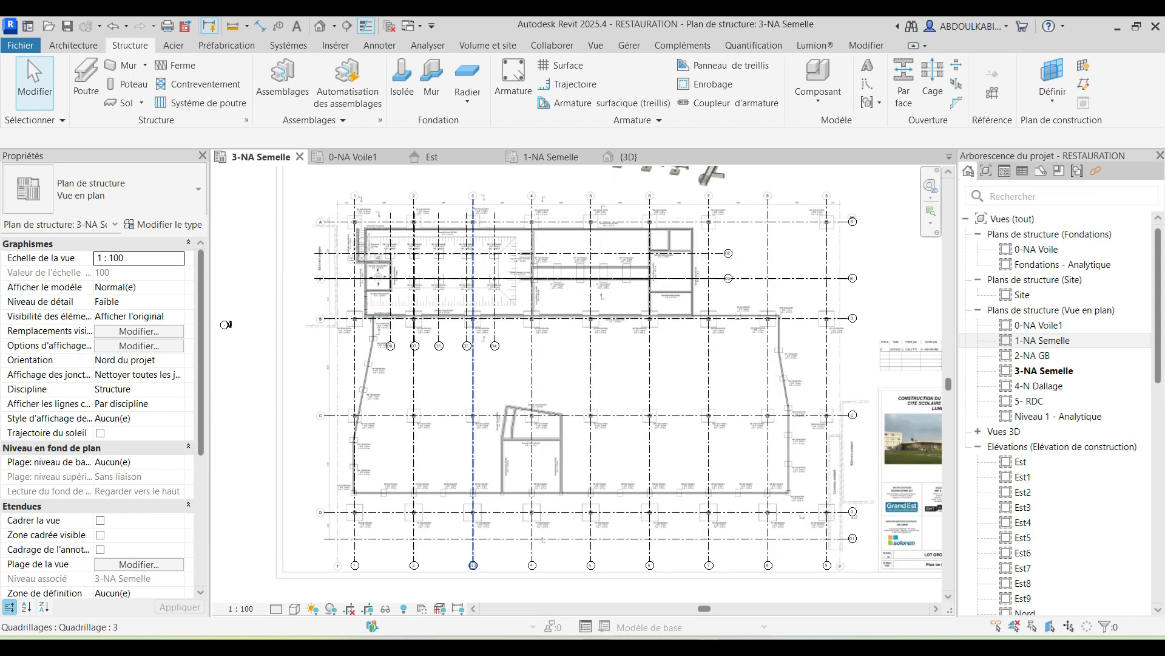
Step: Examine the column positions on the M2 footings along grid B and the M8 footings between D8 and D4
{"action": "scroll", "coordinate": [379, 262], "scroll_direction": "up", "scroll_amount": 7}
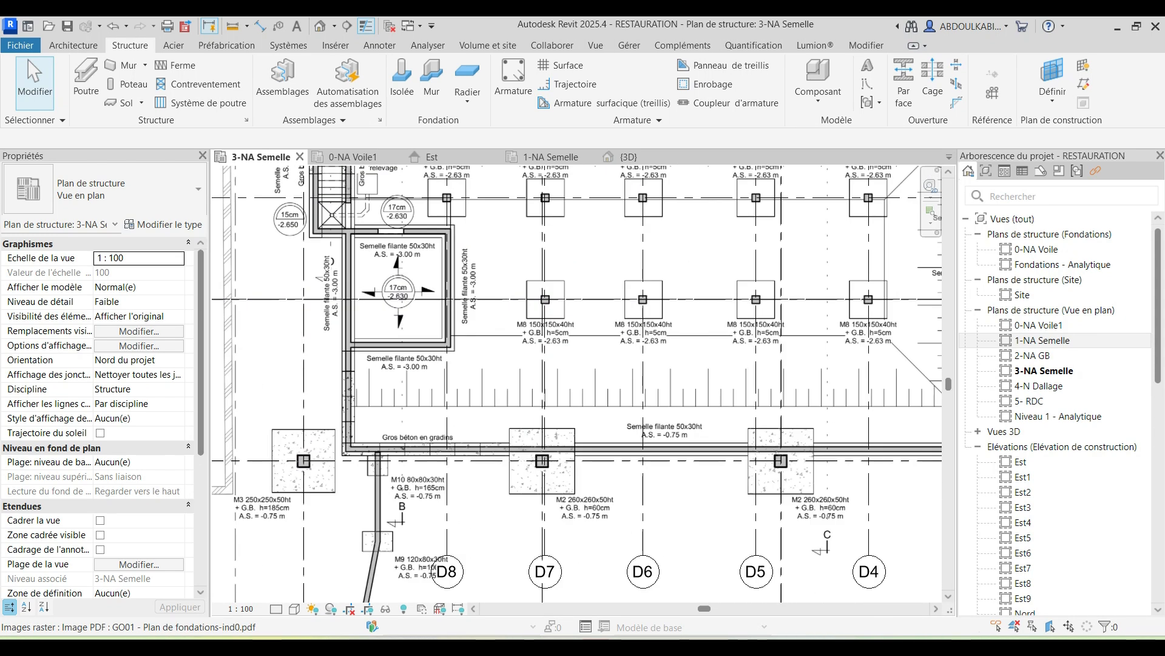
{"action": "scroll", "coordinate": [516, 285], "scroll_direction": "down", "scroll_amount": 7}
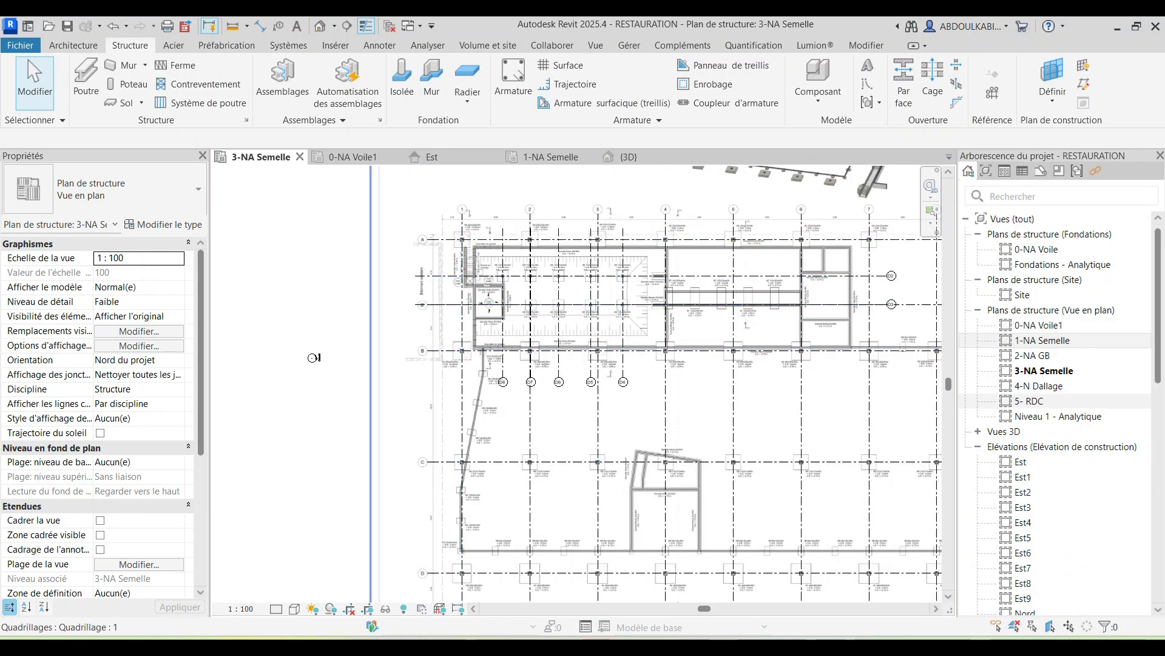
{"action": "scroll", "coordinate": [651, 351], "scroll_direction": "up", "scroll_amount": 2}
{"action": "scroll", "coordinate": [676, 352], "scroll_direction": "up", "scroll_amount": 4}
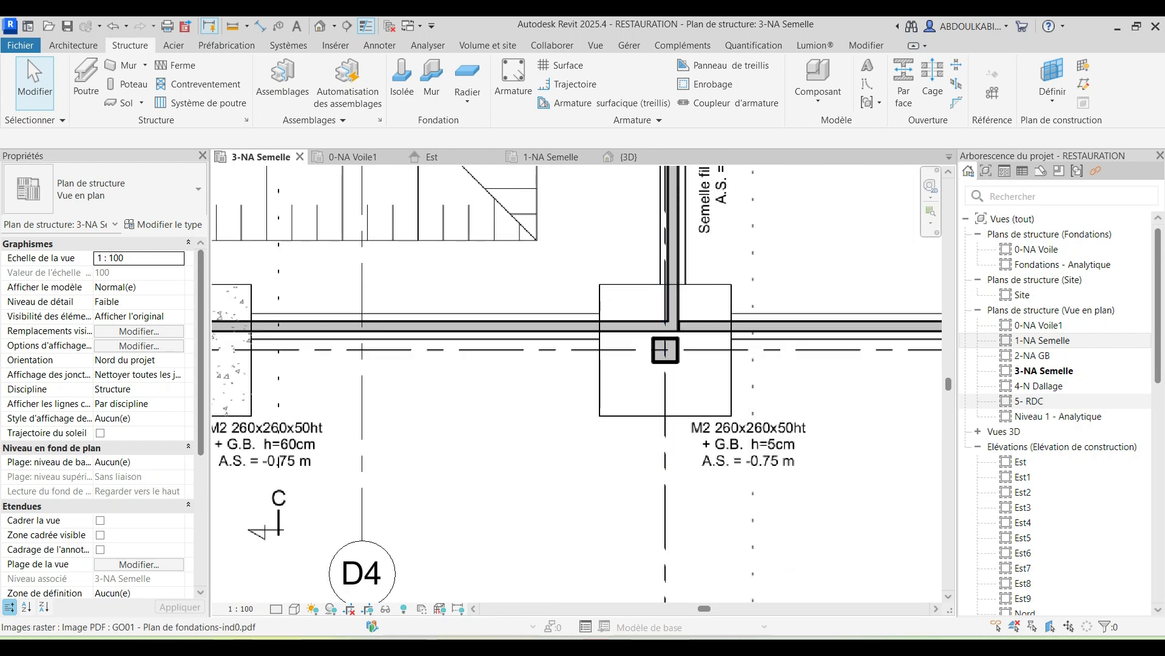
{"action": "scroll", "coordinate": [570, 415], "scroll_direction": "down", "scroll_amount": 2}
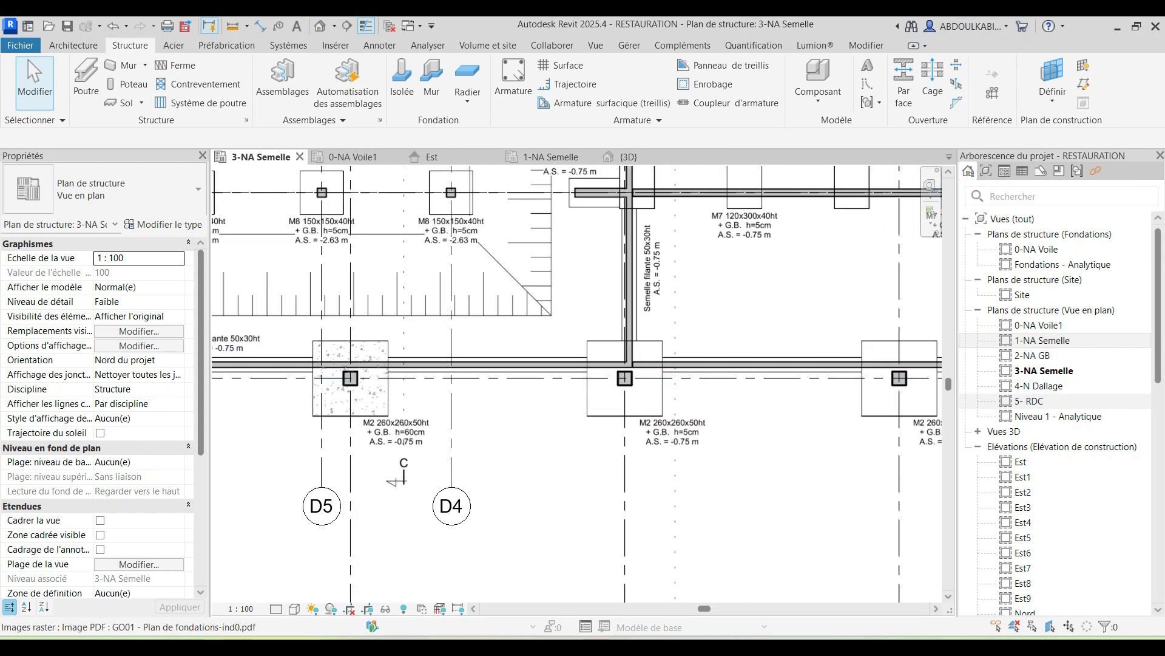
{"action": "scroll", "coordinate": [711, 370], "scroll_direction": "down", "scroll_amount": 1}
{"action": "scroll", "coordinate": [641, 371], "scroll_direction": "up", "scroll_amount": 1}
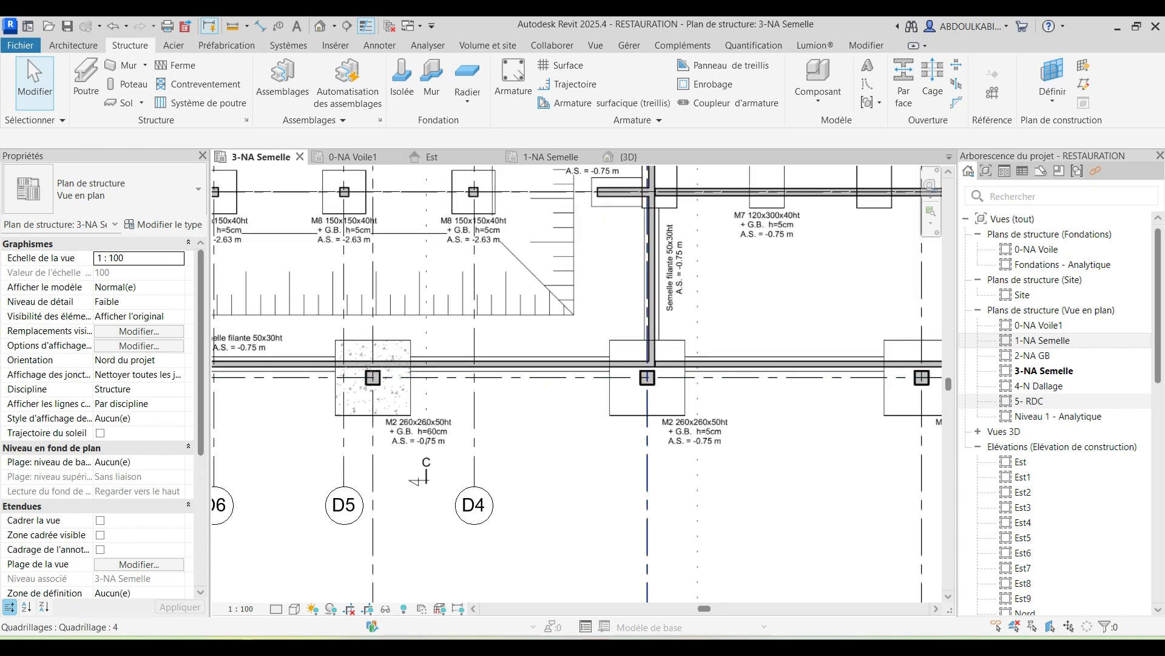
{"action": "scroll", "coordinate": [661, 418], "scroll_direction": "down", "scroll_amount": 2}
{"action": "scroll", "coordinate": [568, 215], "scroll_direction": "down", "scroll_amount": 2}
{"action": "scroll", "coordinate": [496, 203], "scroll_direction": "up", "scroll_amount": 4}
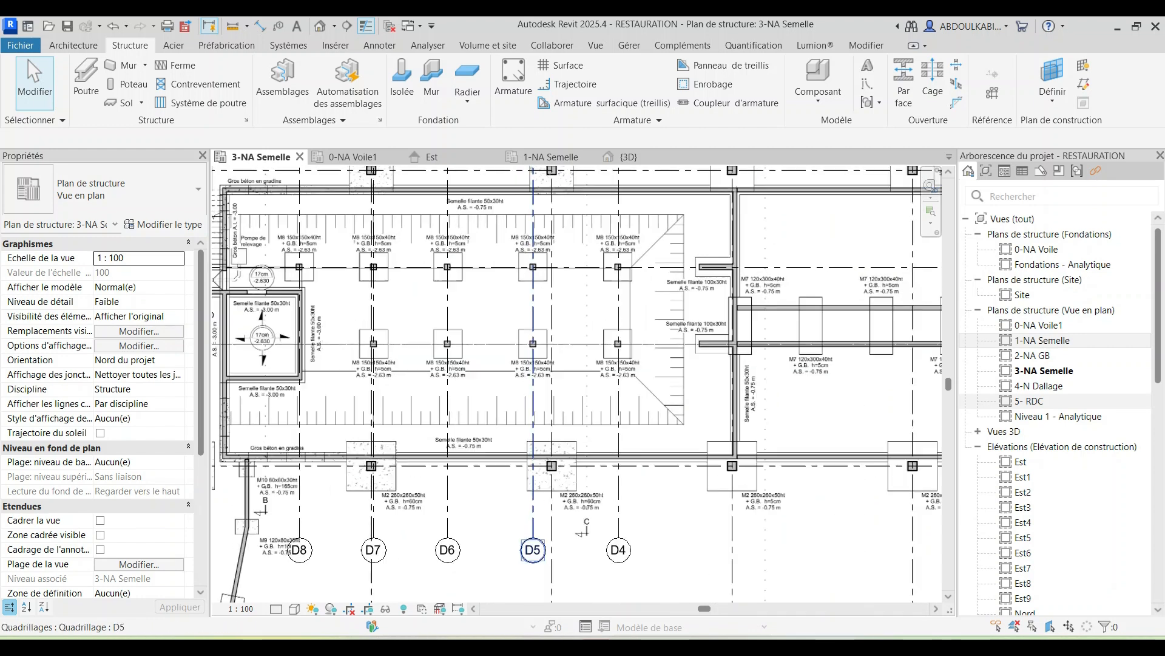
{"action": "scroll", "coordinate": [431, 330], "scroll_direction": "down", "scroll_amount": 1}
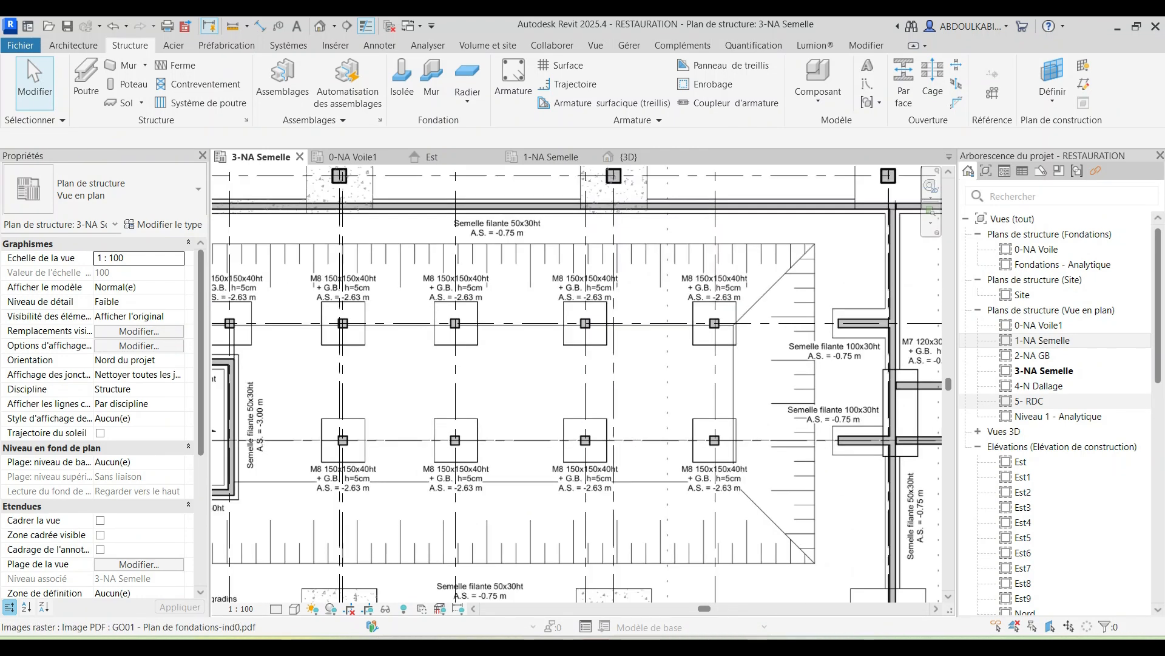
{"action": "scroll", "coordinate": [419, 328], "scroll_direction": "down", "scroll_amount": 1}
{"action": "middle_click_drag", "start_coordinate": [419, 328], "coordinate": [505, 344]}
{"action": "scroll", "coordinate": [830, 254], "scroll_direction": "down", "scroll_amount": 2}
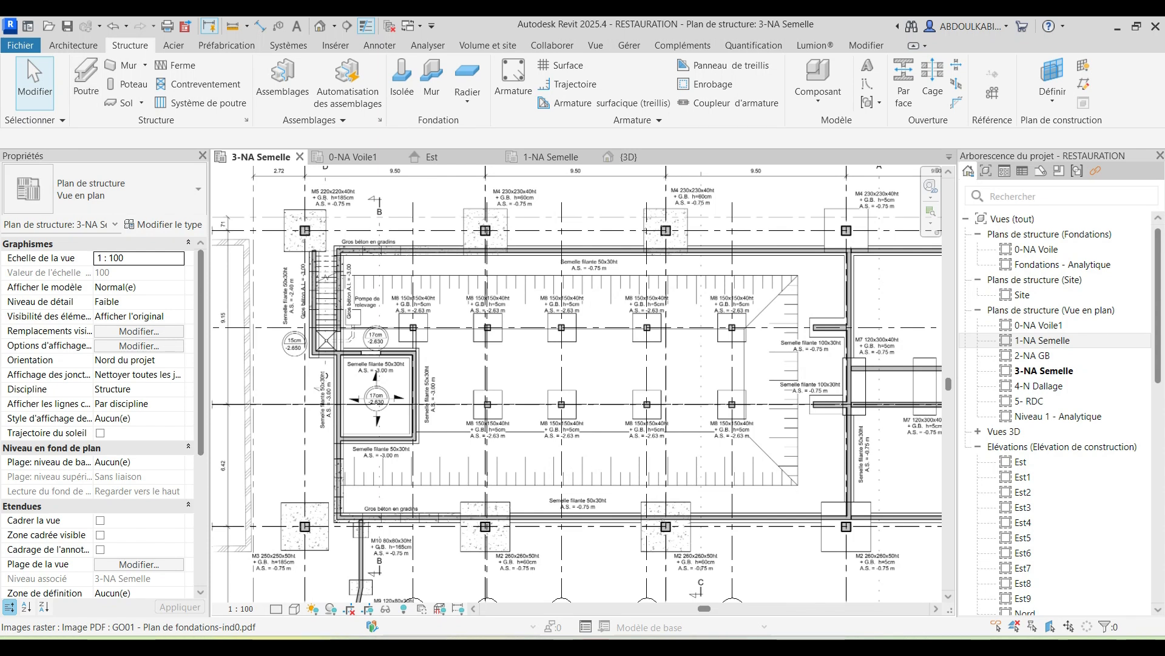
Step: Start placing a structural column using the Béton - Rectangulaire - Poteau family's 300 x 450mm type
{"action": "left_click", "coordinate": [127, 83]}
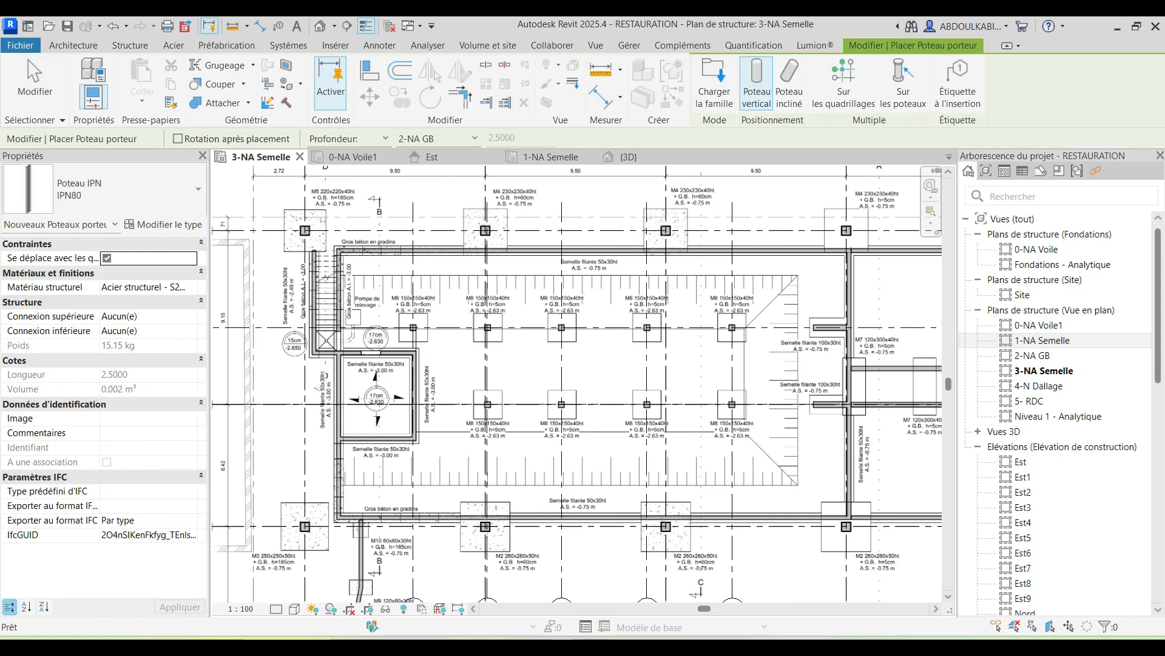
{"action": "left_click", "coordinate": [198, 189]}
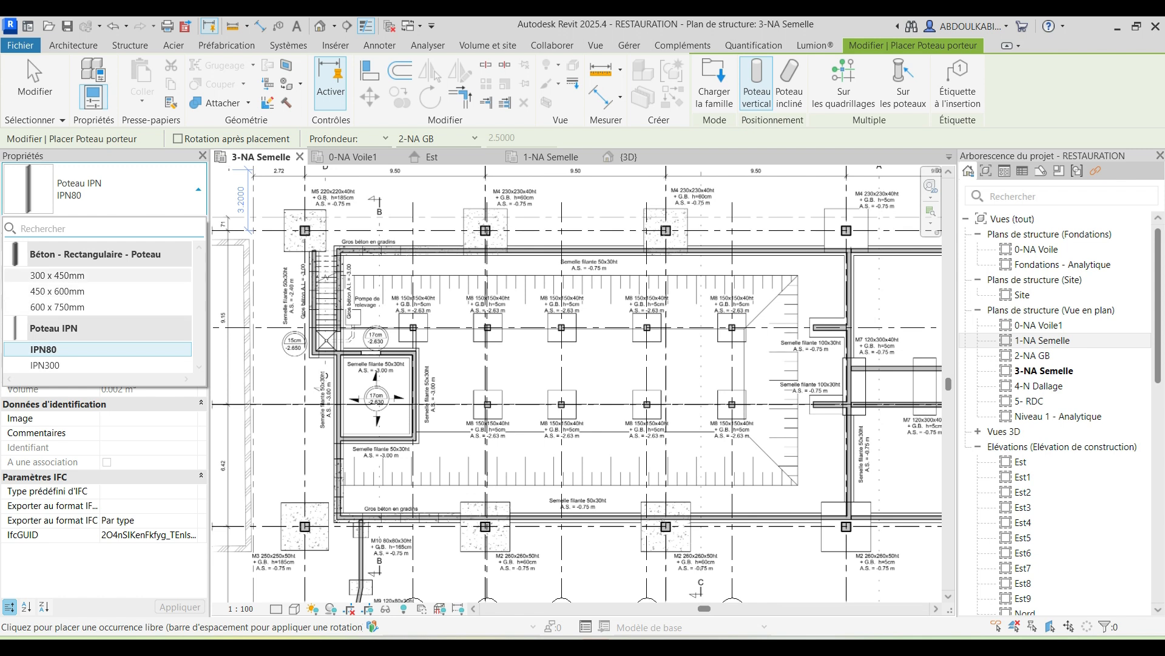
{"action": "left_click", "coordinate": [57, 275]}
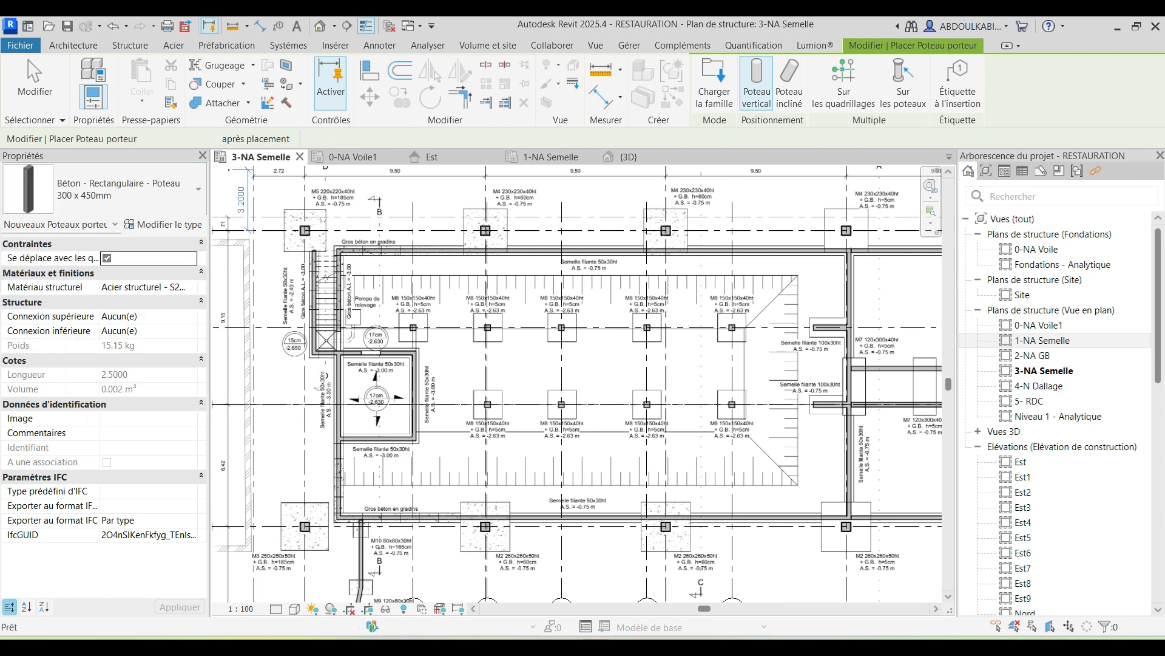
{"action": "left_click", "coordinate": [163, 224]}
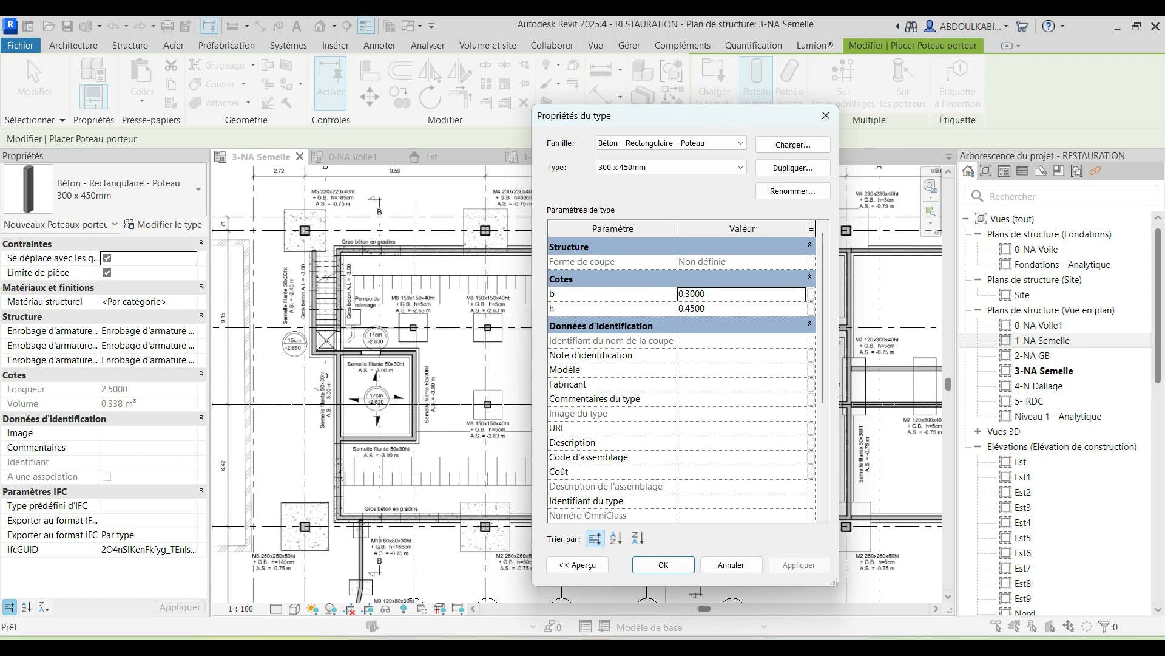
{"action": "left_click", "coordinate": [792, 167]}
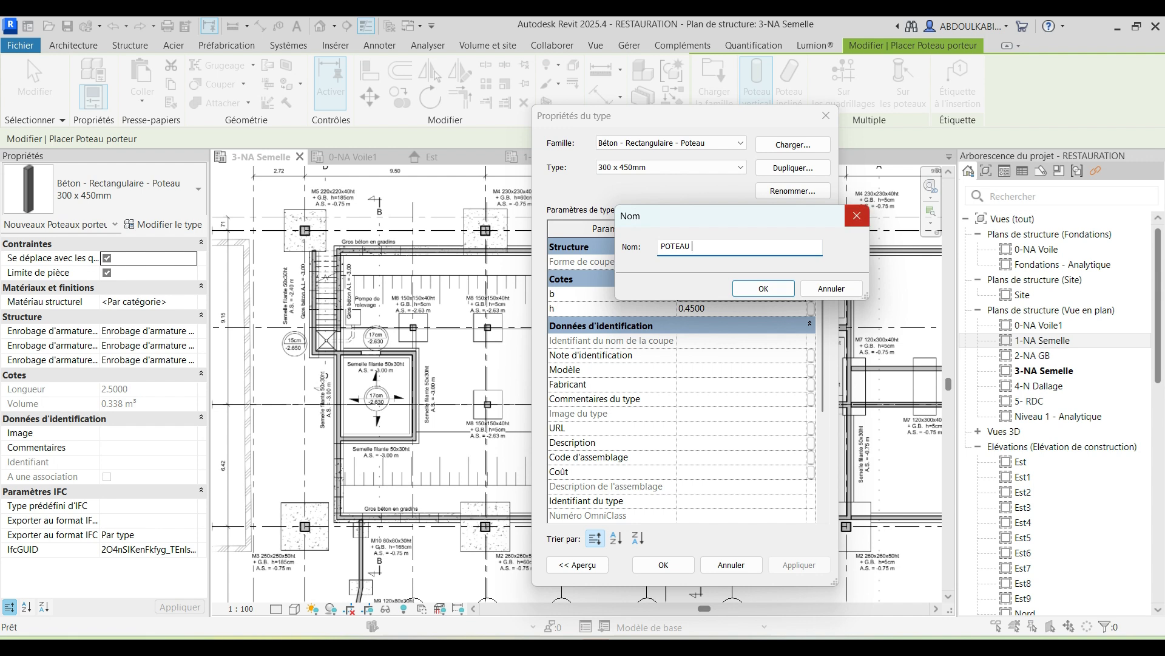
{"action": "key", "text": "Return"}
{"action": "key", "text": "Return"}
Step: Measure the vertical side of a column drawn on an M8 footing in the upper row
{"action": "scroll", "coordinate": [482, 331], "scroll_direction": "up", "scroll_amount": 4}
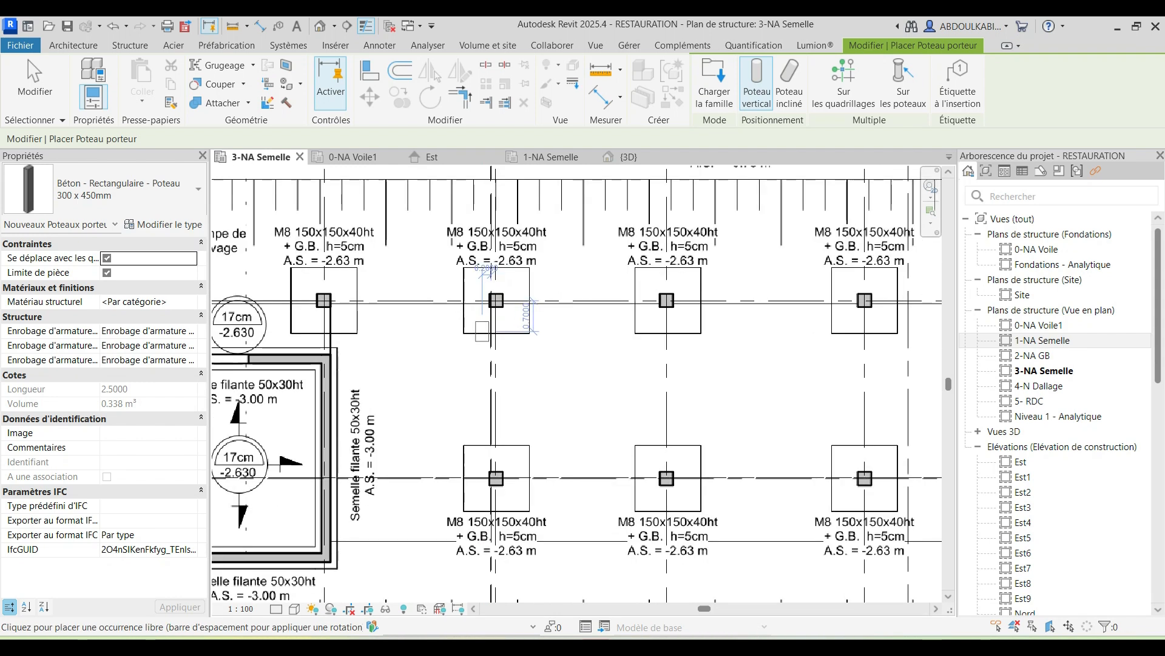
{"action": "scroll", "coordinate": [539, 289], "scroll_direction": "up", "scroll_amount": 3}
{"action": "left_click", "coordinate": [600, 69]}
{"action": "scroll", "coordinate": [416, 336], "scroll_direction": "up", "scroll_amount": 1}
{"action": "left_click", "coordinate": [403, 341]}
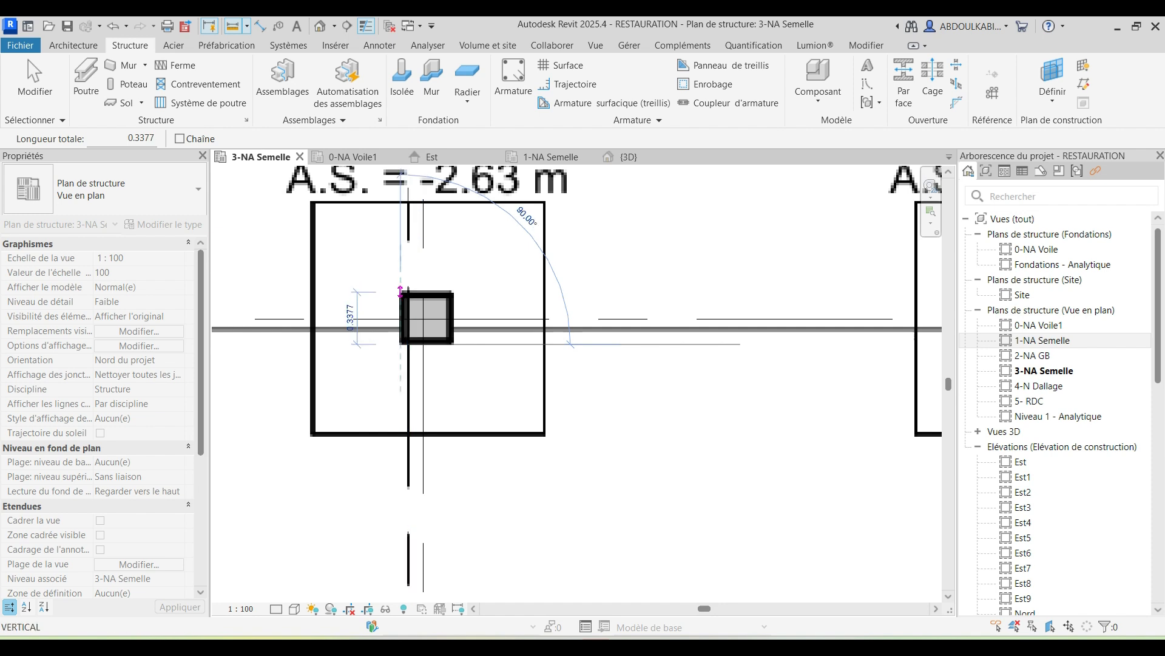
{"action": "scroll", "coordinate": [412, 295], "scroll_direction": "up", "scroll_amount": 2}
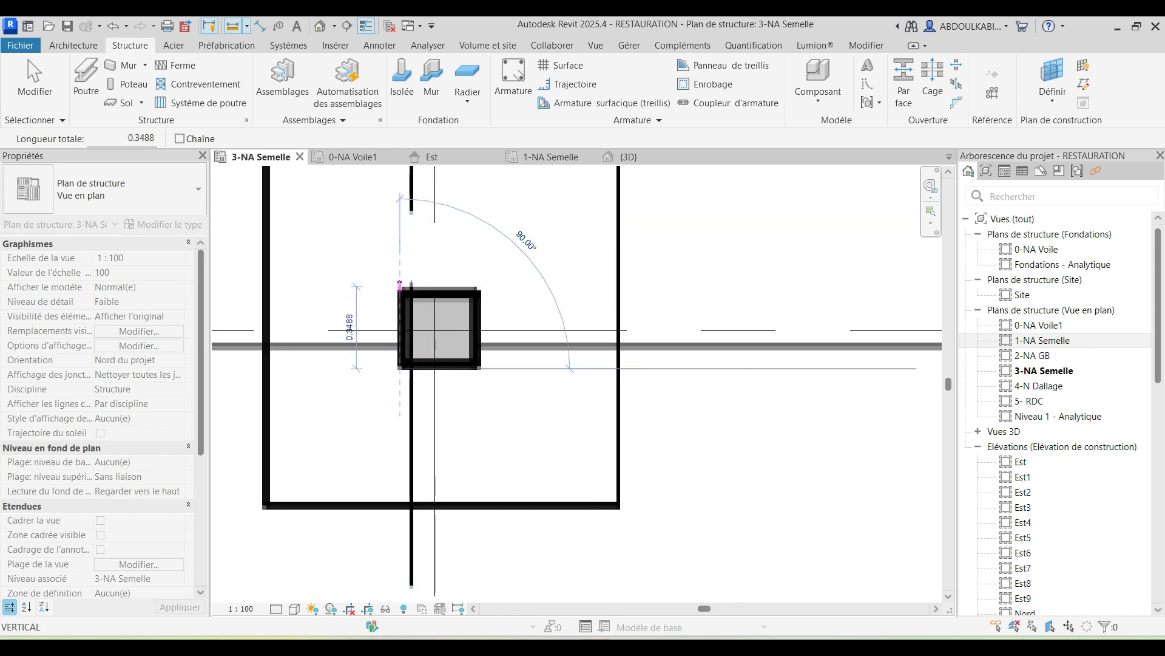
{"action": "key", "text": "Escape"}
{"action": "key", "text": "Escape"}
Step: Measure the horizontal width of a column drawn on an M8 footing in the lower row
{"action": "scroll", "coordinate": [399, 285], "scroll_direction": "down", "scroll_amount": 5}
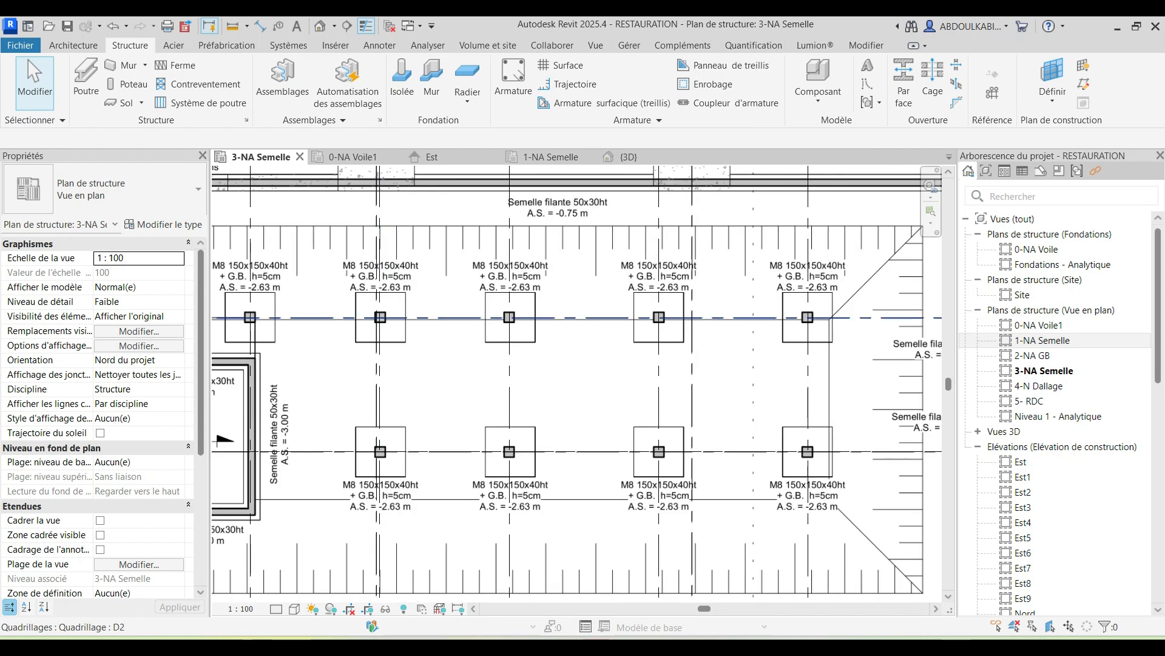
{"action": "scroll", "coordinate": [524, 470], "scroll_direction": "up", "scroll_amount": 5}
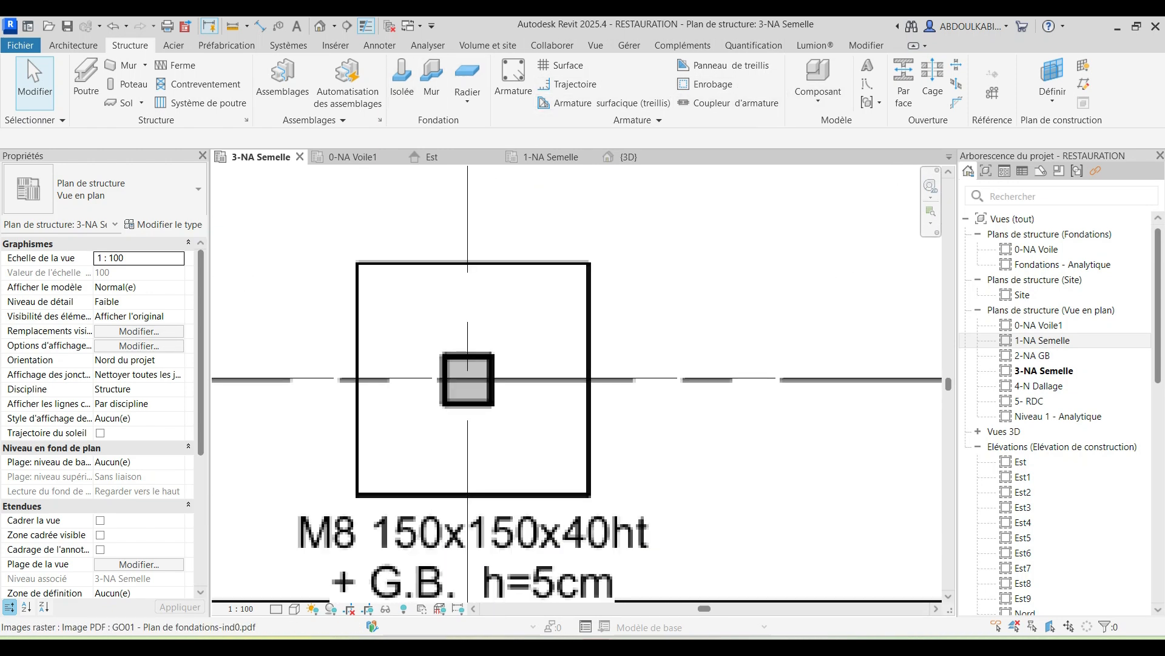
{"action": "left_click", "coordinate": [452, 321]}
{"action": "left_click", "coordinate": [232, 26]}
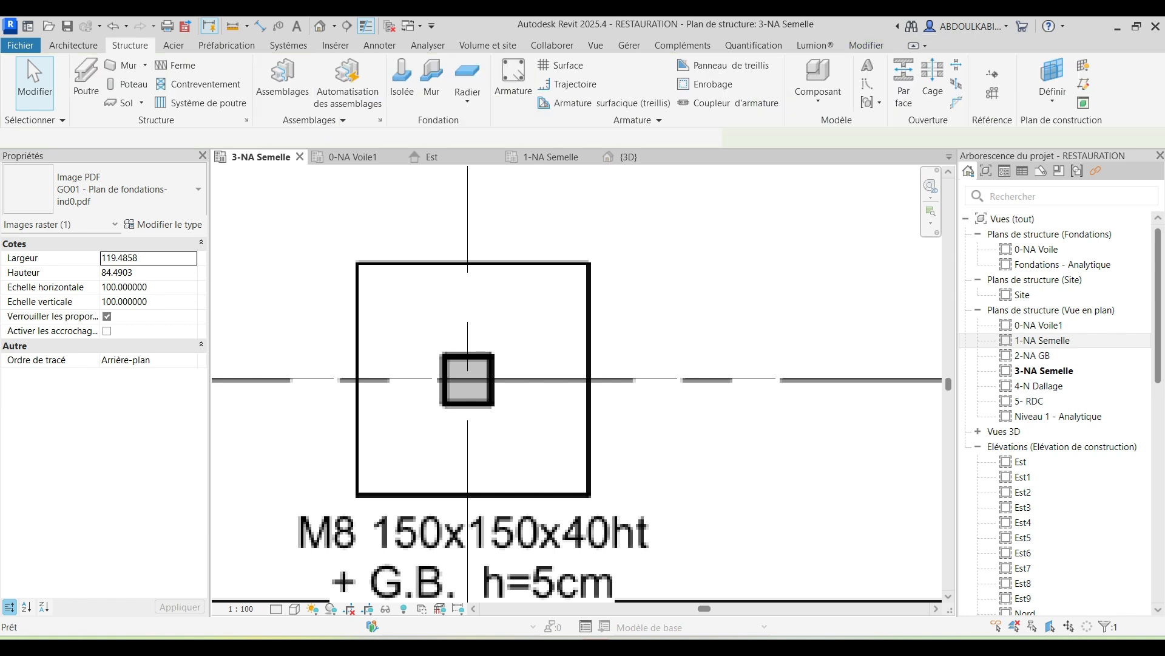
{"action": "scroll", "coordinate": [443, 427], "scroll_direction": "up", "scroll_amount": 2}
{"action": "scroll", "coordinate": [438, 397], "scroll_direction": "up", "scroll_amount": 3}
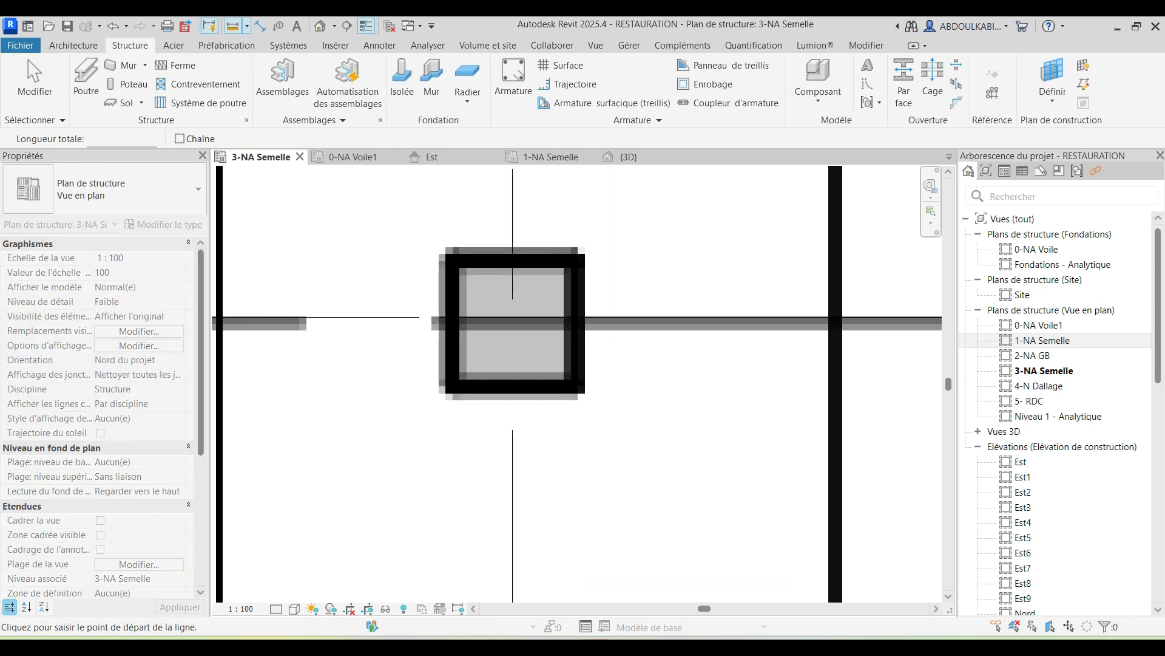
{"action": "left_click", "coordinate": [438, 351]}
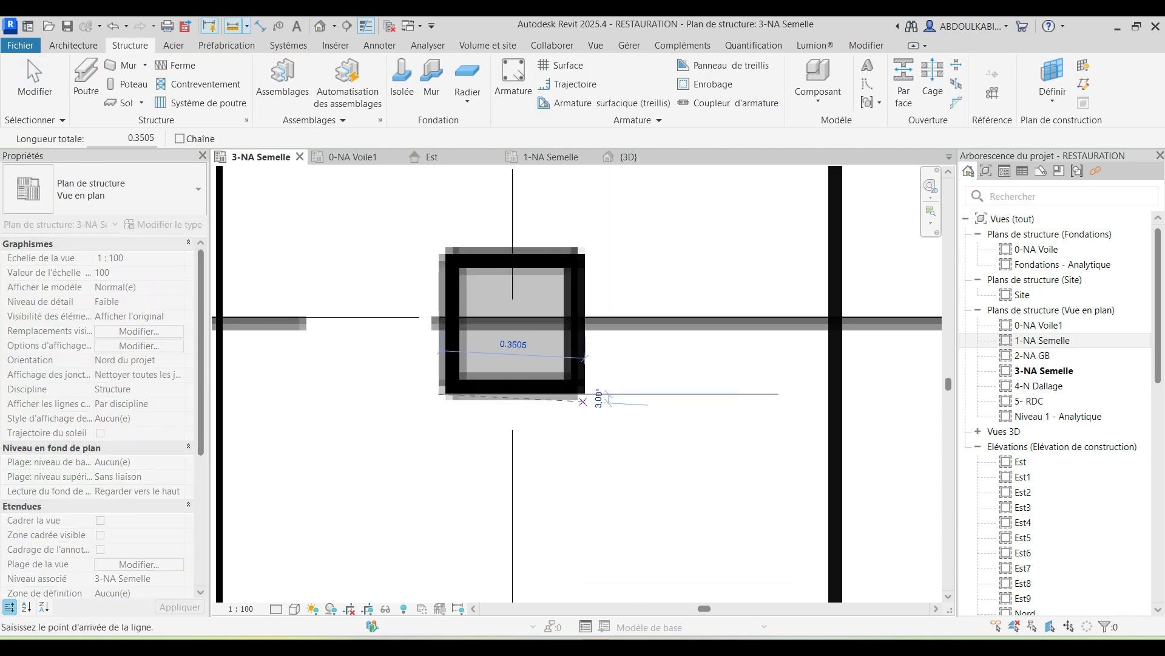
{"action": "scroll", "coordinate": [534, 379], "scroll_direction": "down", "scroll_amount": 4}
{"action": "key", "text": "Escape"}
{"action": "key", "text": "Escape"}
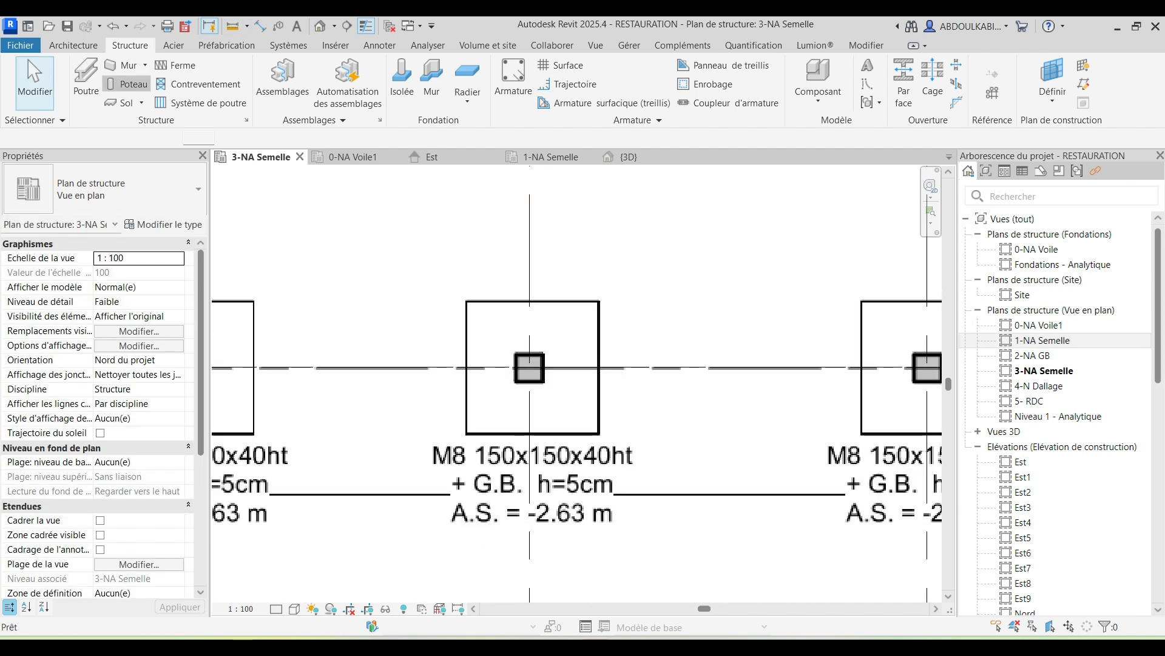
Step: Restart column placement and duplicate the 300 x 450mm rectangular concrete type as POTEAU 35
{"action": "left_click", "coordinate": [120, 84]}
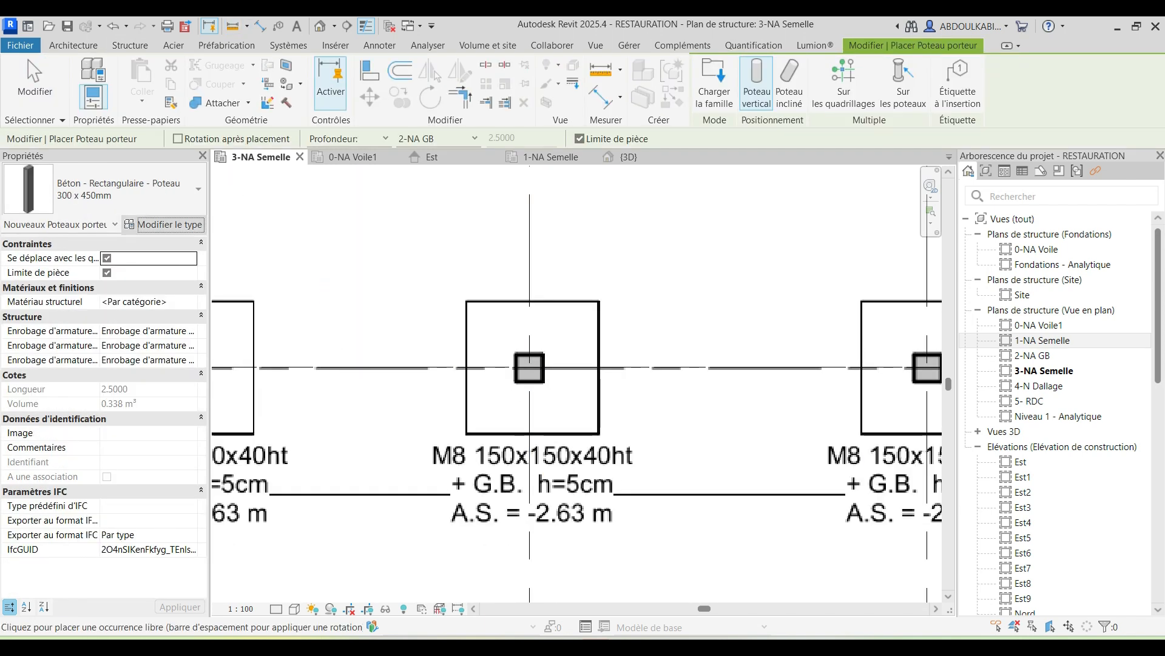
{"action": "left_click", "coordinate": [163, 224]}
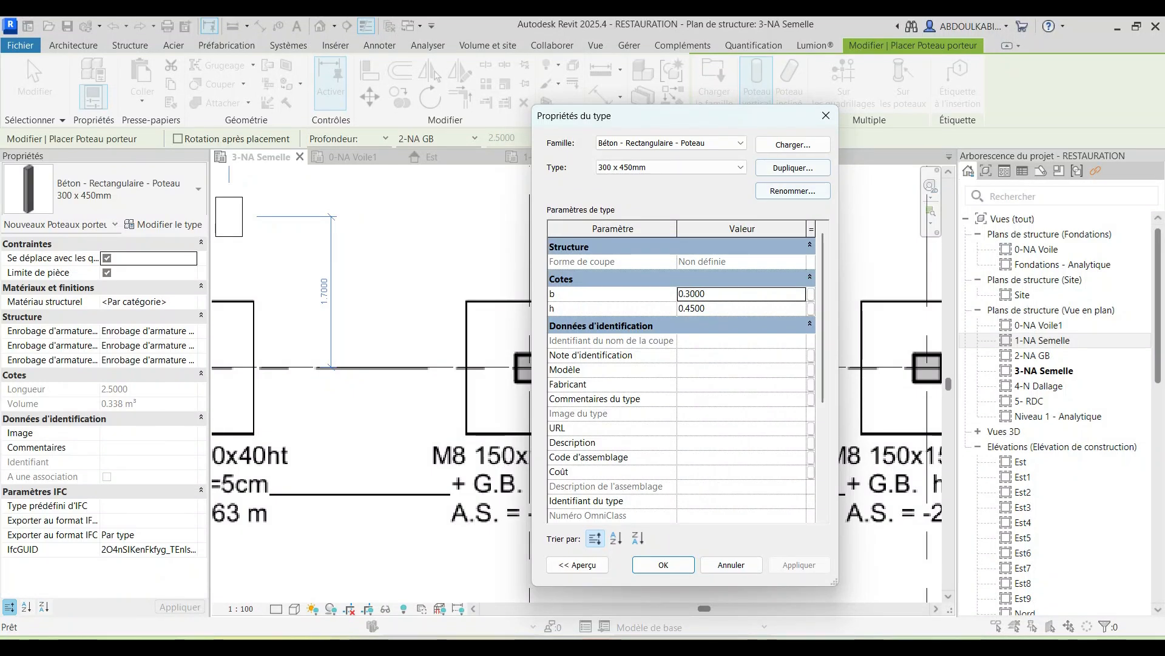
{"action": "left_click", "coordinate": [793, 167]}
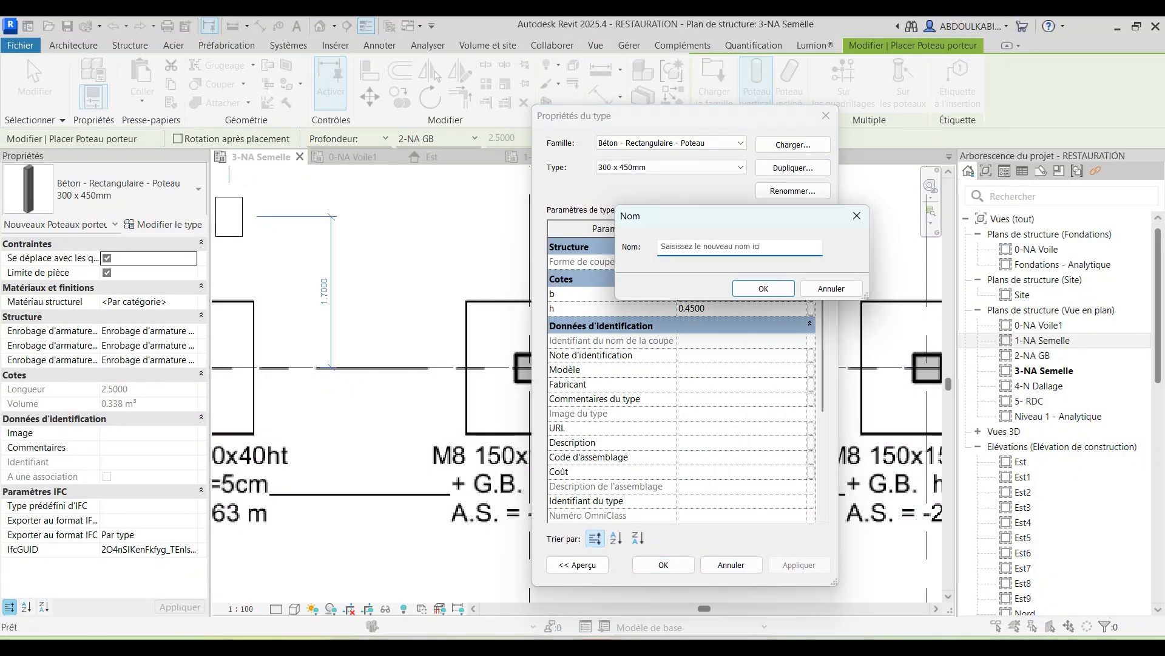
{"action": "type", "text": "POTEAU"}
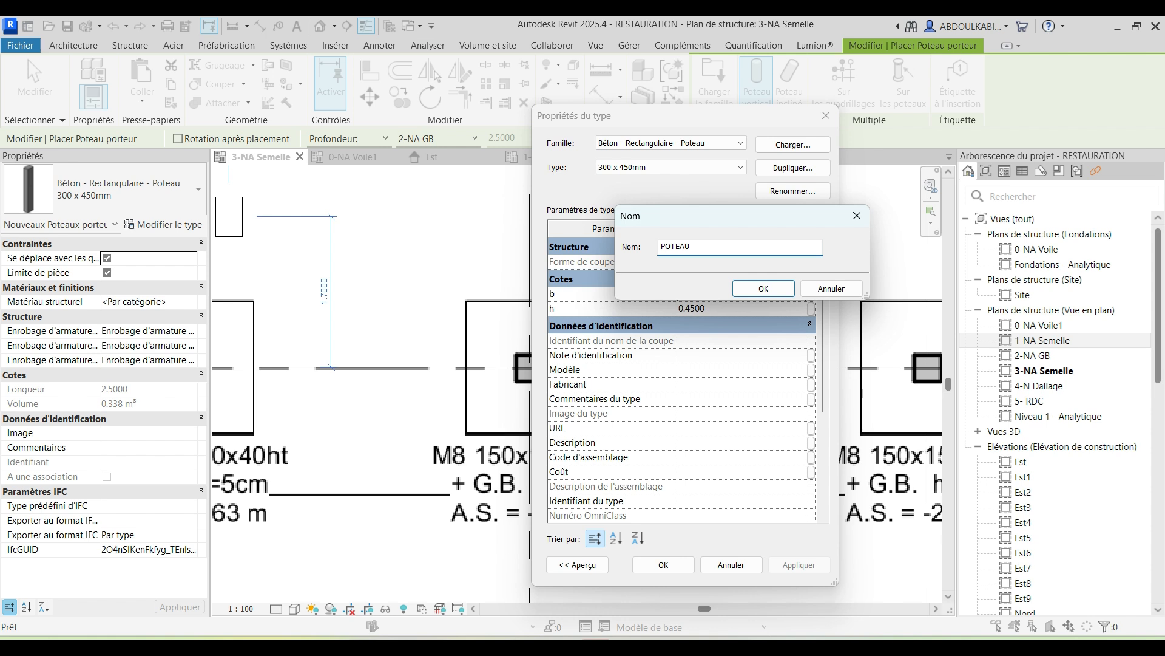
{"action": "type", "text": " 35"}
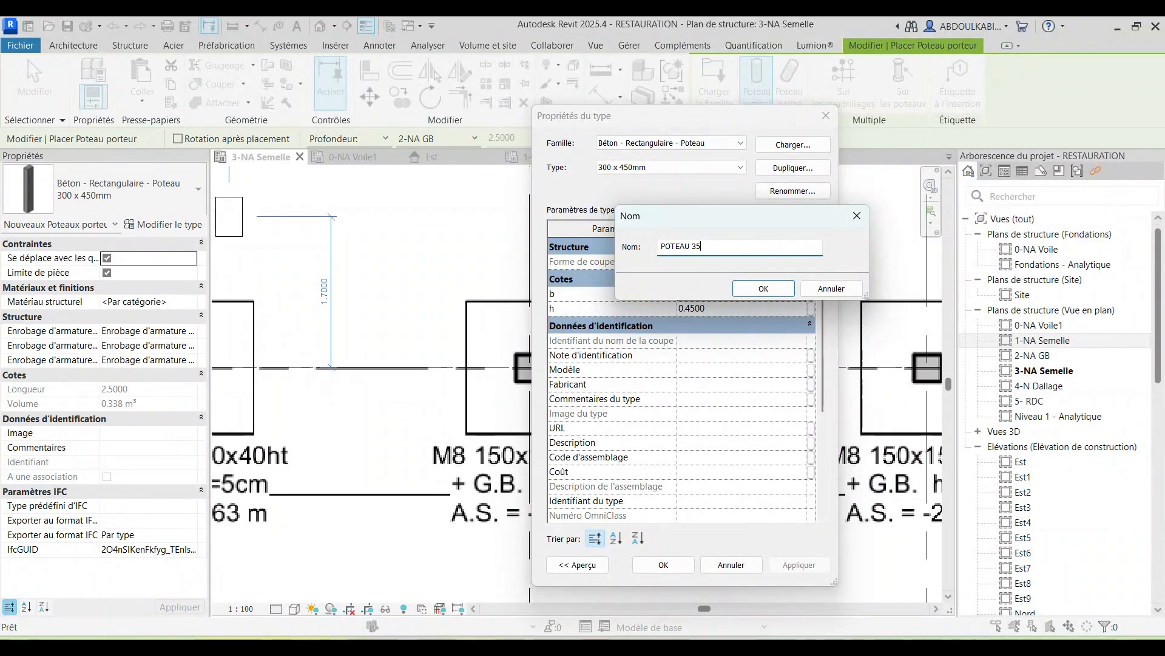
{"action": "key", "text": "Return"}
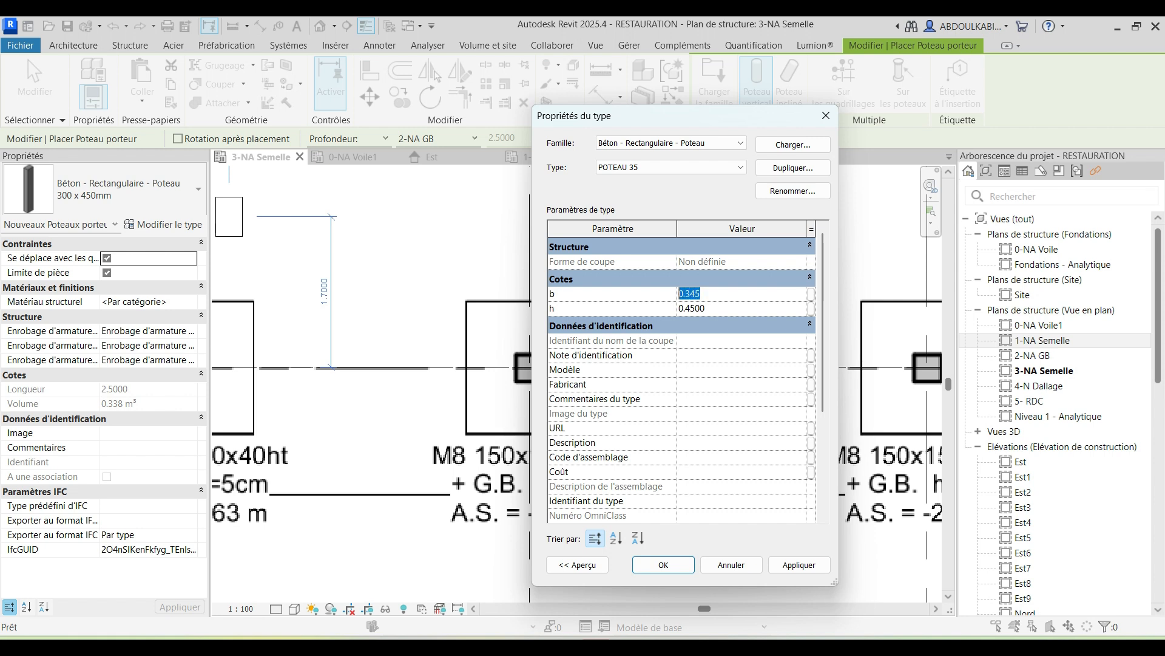
Step: Set both section dimensions b and h of the POTEAU 35 type to 0.35 m
{"action": "double_click", "coordinate": [692, 308]}
{"action": "left_click", "coordinate": [798, 564]}
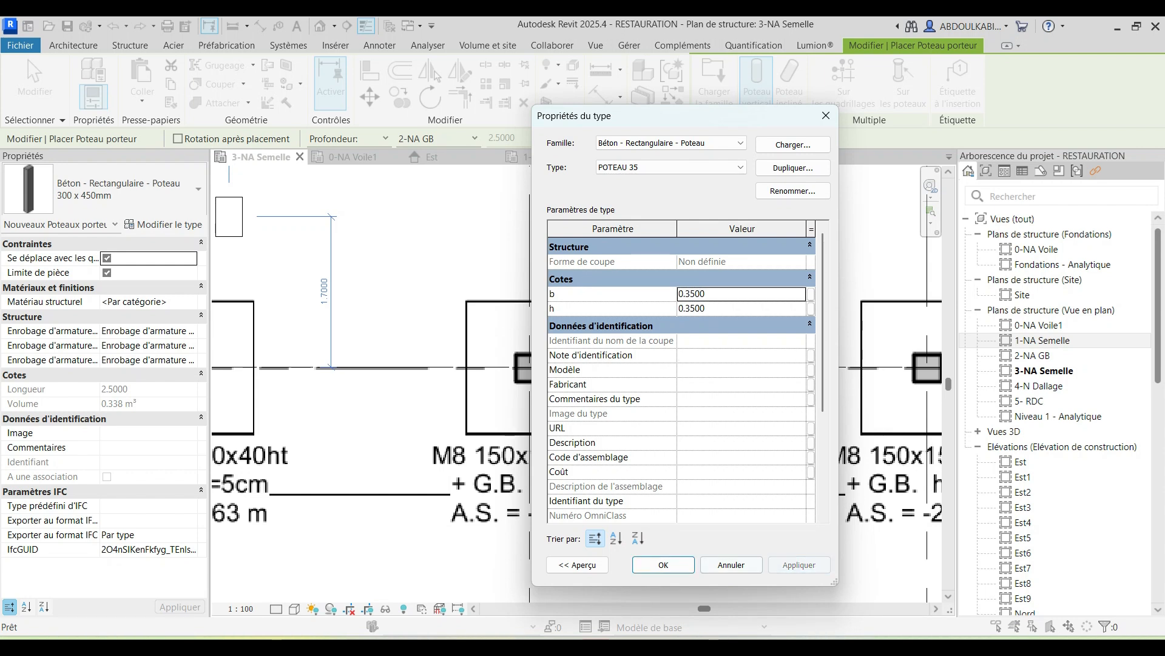
{"action": "key", "text": "Return"}
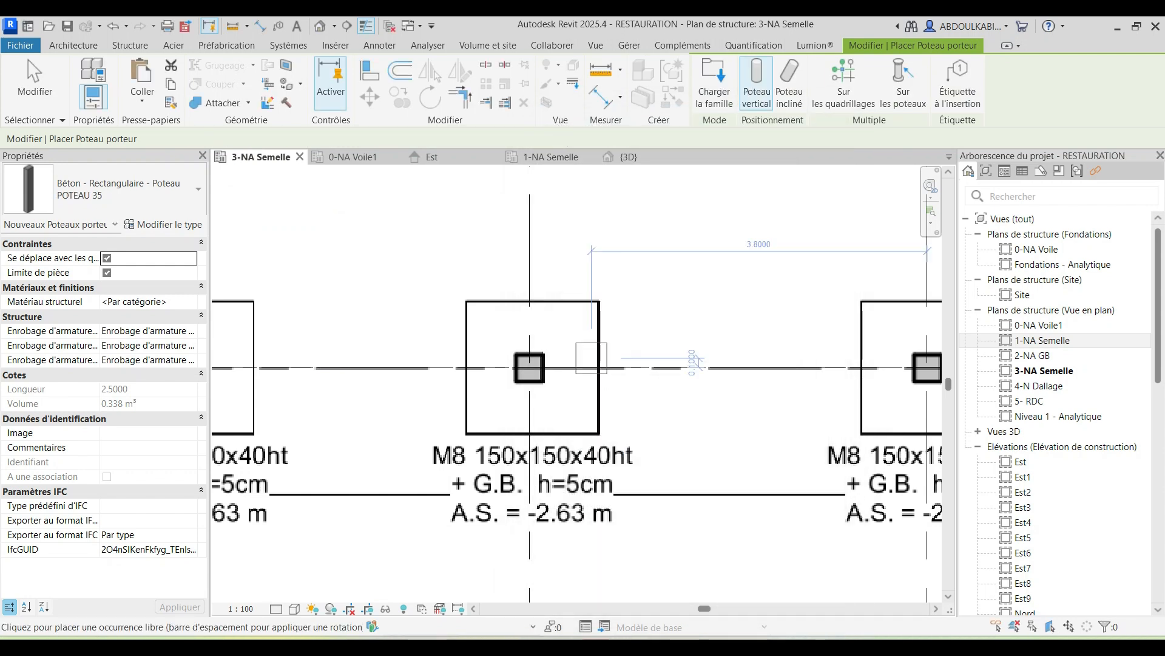
Step: Duplicate the SEMELLE B25 material with its assets for the column's structural material and name the copy POTEAU
{"action": "scroll", "coordinate": [600, 367], "scroll_direction": "down", "scroll_amount": 1}
{"action": "scroll", "coordinate": [600, 368], "scroll_direction": "down", "scroll_amount": 1}
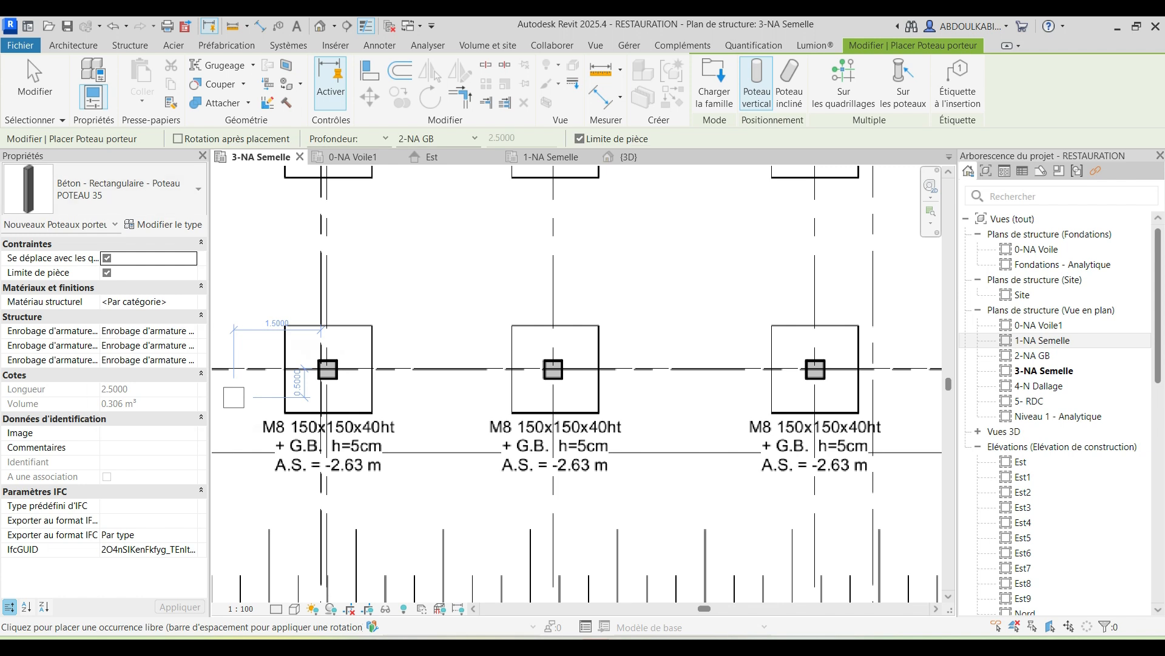
{"action": "left_click", "coordinate": [134, 301]}
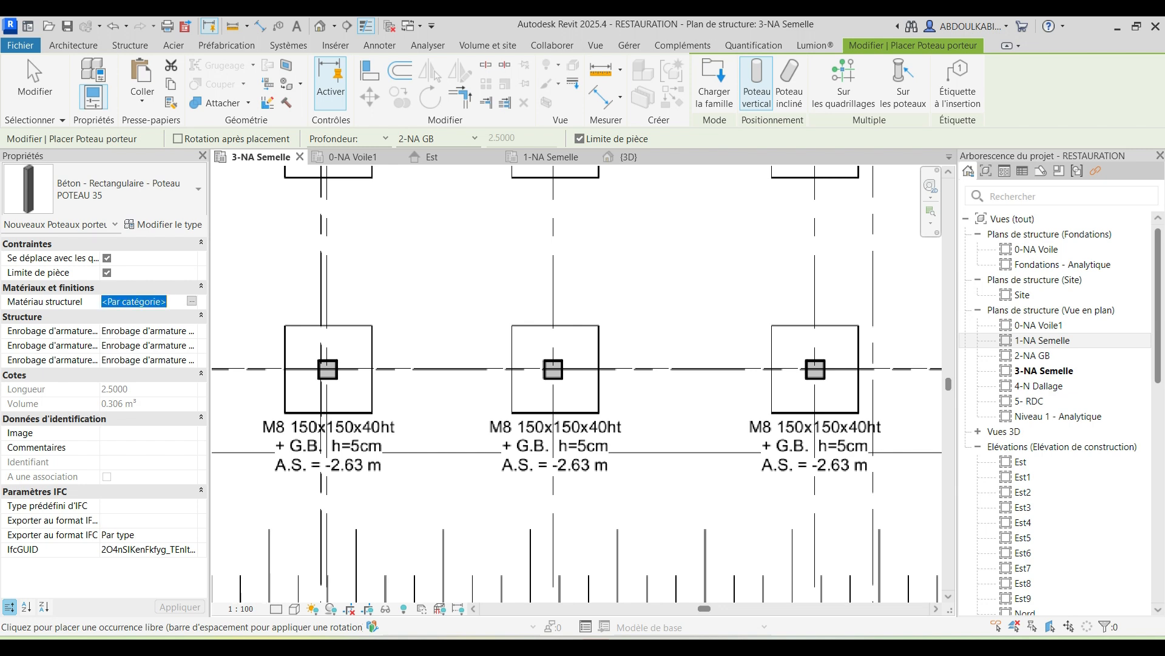
{"action": "left_click", "coordinate": [191, 301]}
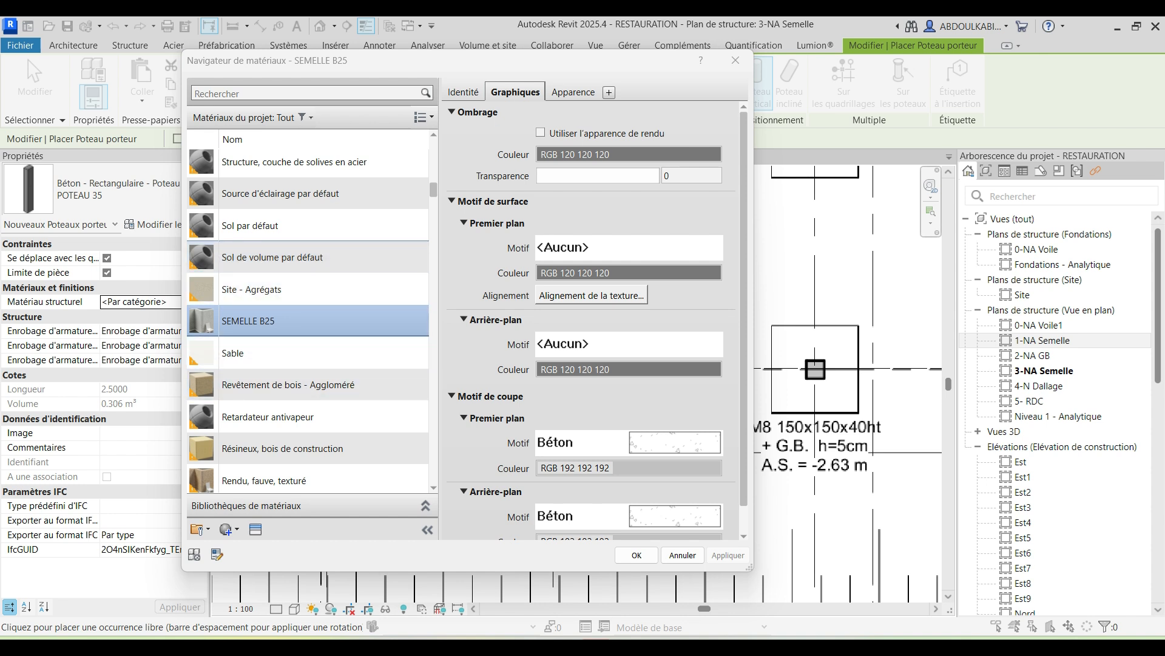
{"action": "right_click", "coordinate": [299, 327]}
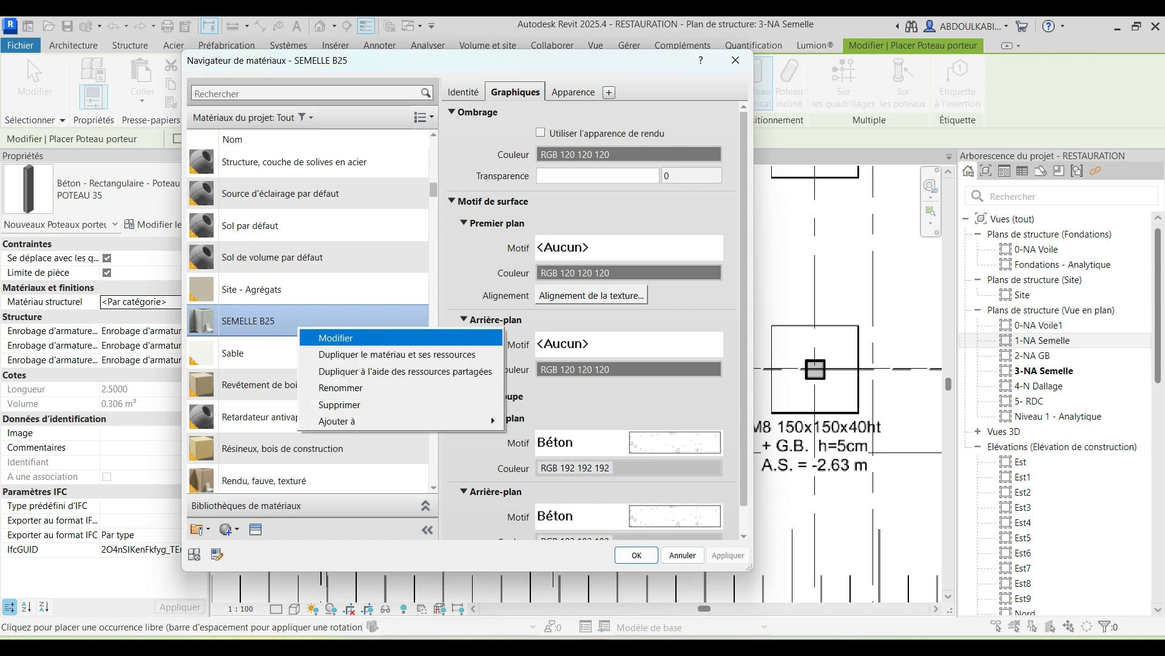
{"action": "left_click", "coordinate": [364, 354]}
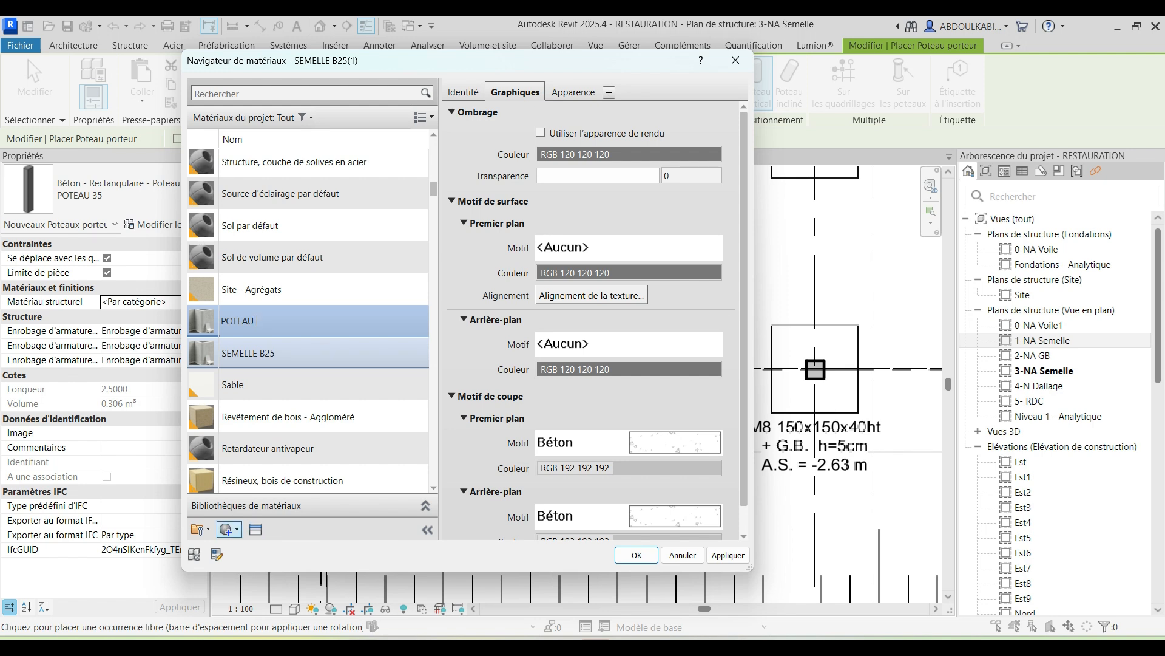
{"action": "left_click", "coordinate": [236, 528]}
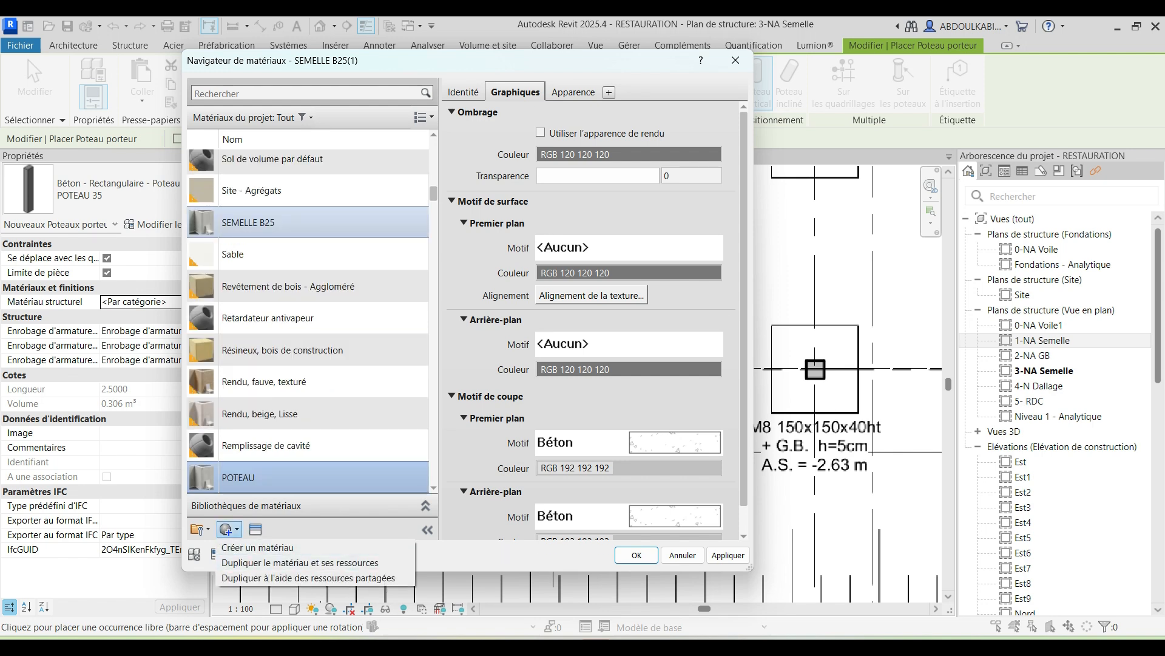
Step: Replace the POTEAU material's appearance with Coffrage - Contreplaqué bois from the cast-in-place concrete (Coulé sur place) library
{"action": "left_click", "coordinate": [255, 529]}
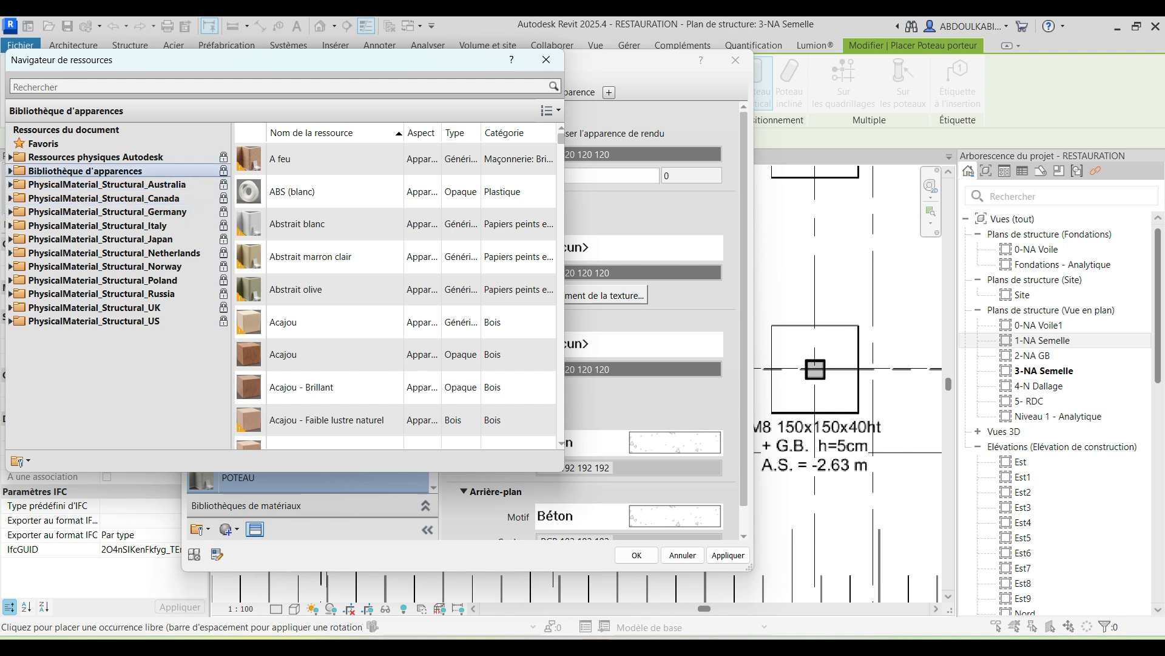
{"action": "left_click", "coordinate": [11, 171]}
{"action": "left_click", "coordinate": [47, 212]}
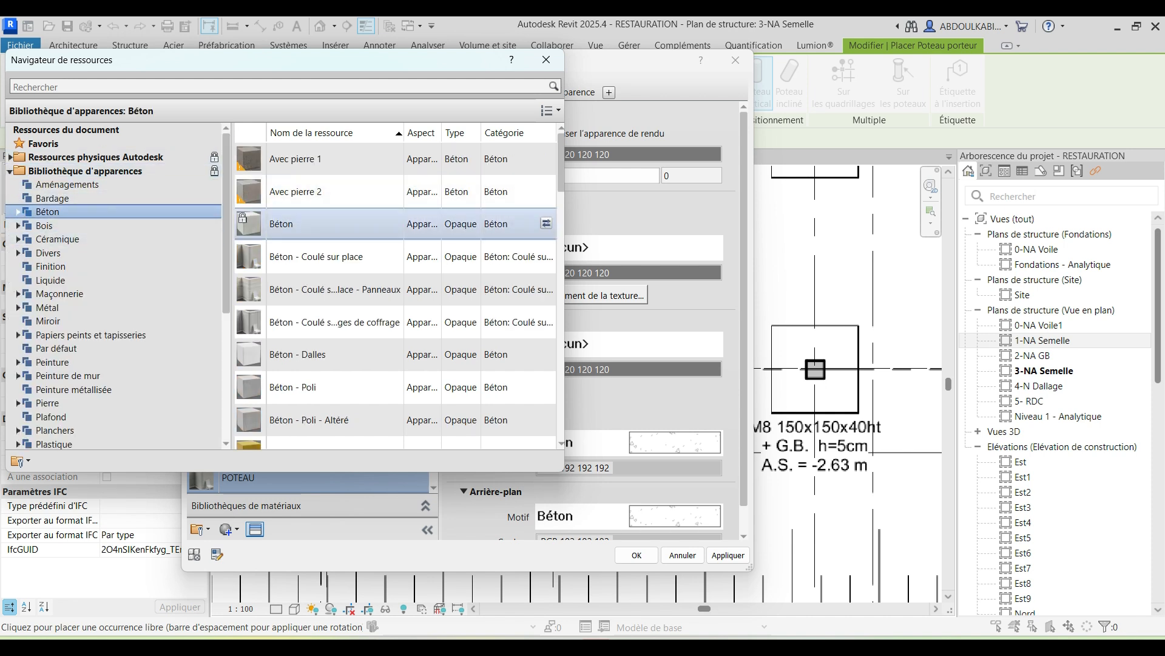
{"action": "left_click", "coordinate": [17, 212]}
{"action": "left_click", "coordinate": [74, 225]}
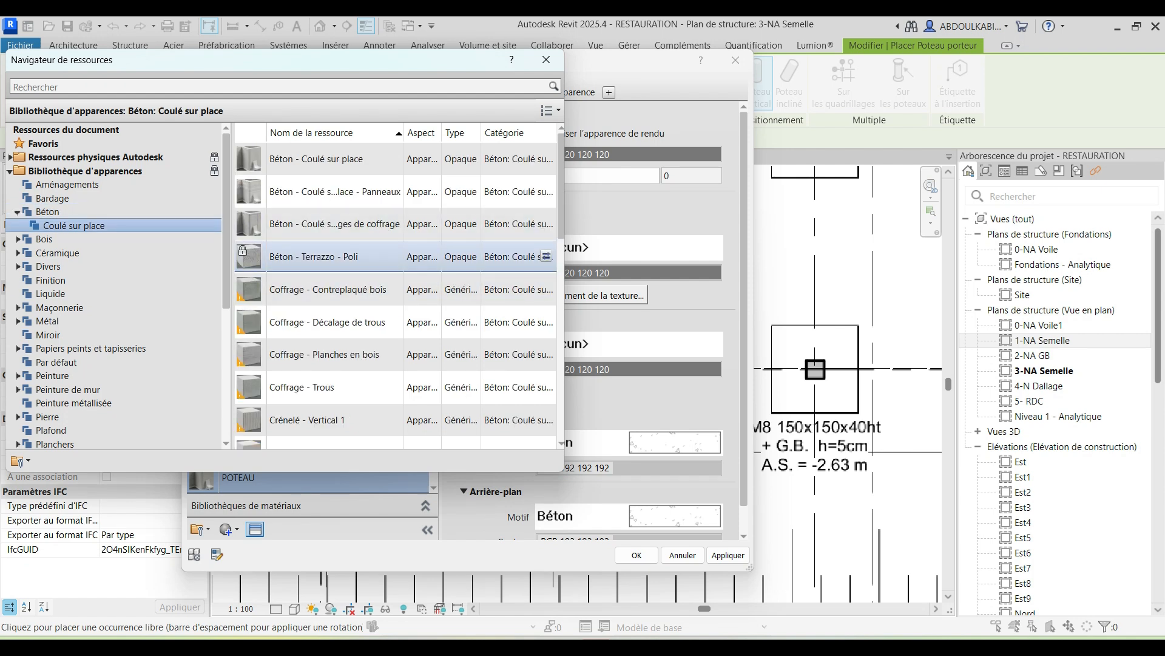
{"action": "left_click", "coordinate": [546, 289]}
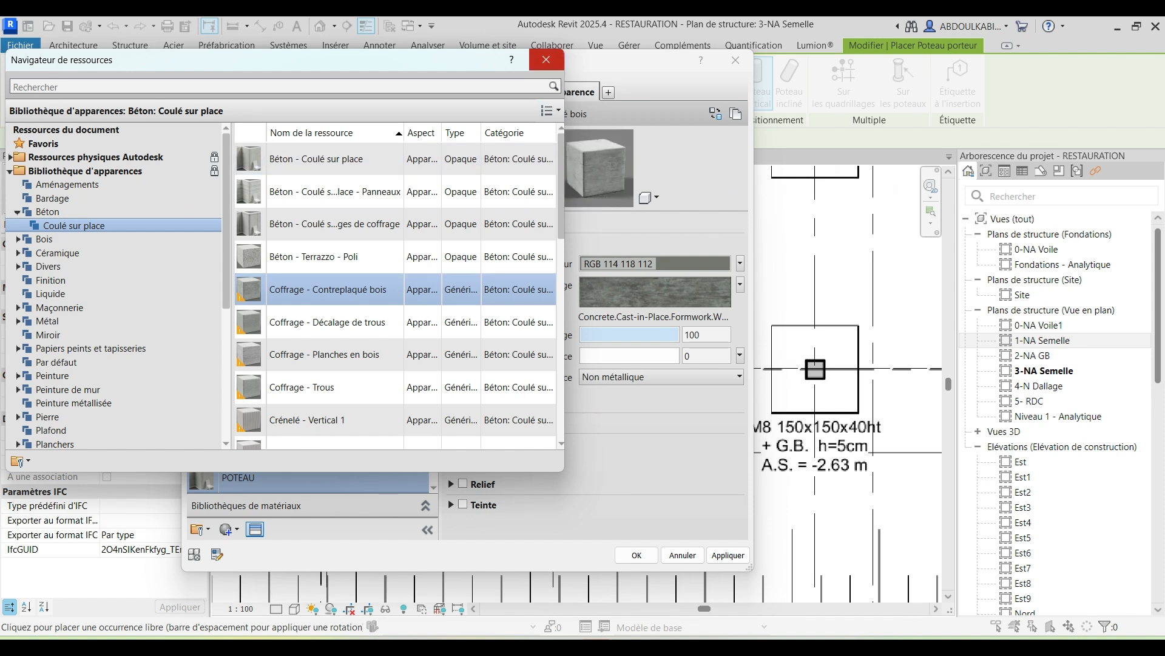
{"action": "left_click", "coordinate": [547, 59]}
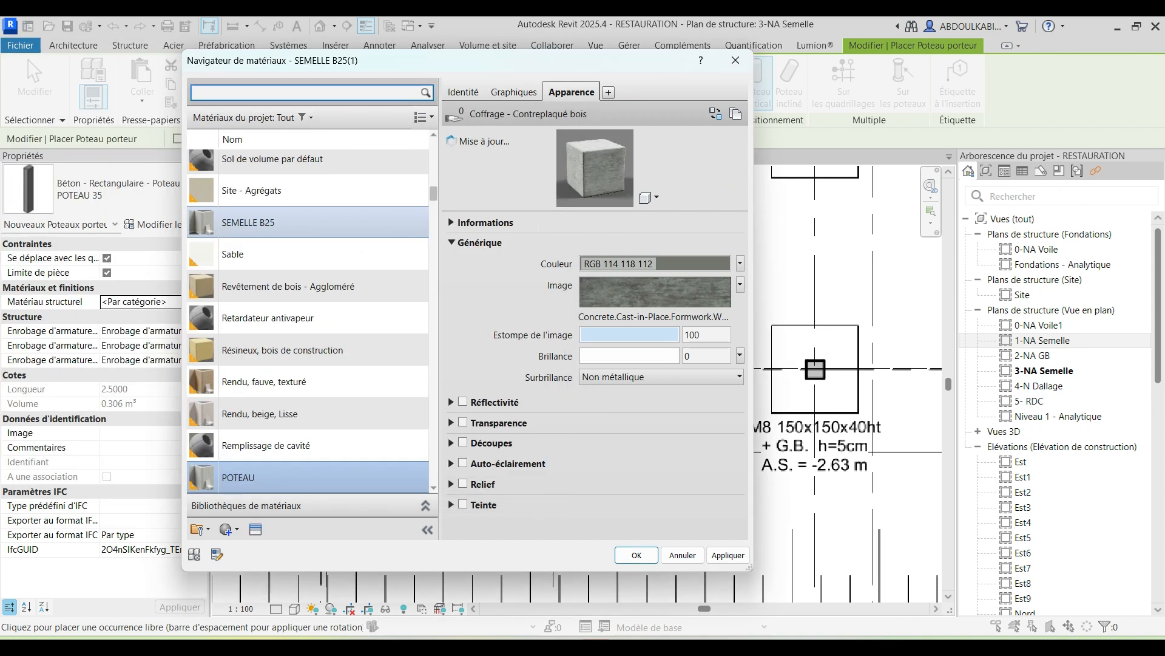
Step: Set the POTEAU material's foreground and background cut patterns to solid fill (Remplissage de solide)
{"action": "left_click", "coordinate": [514, 91]}
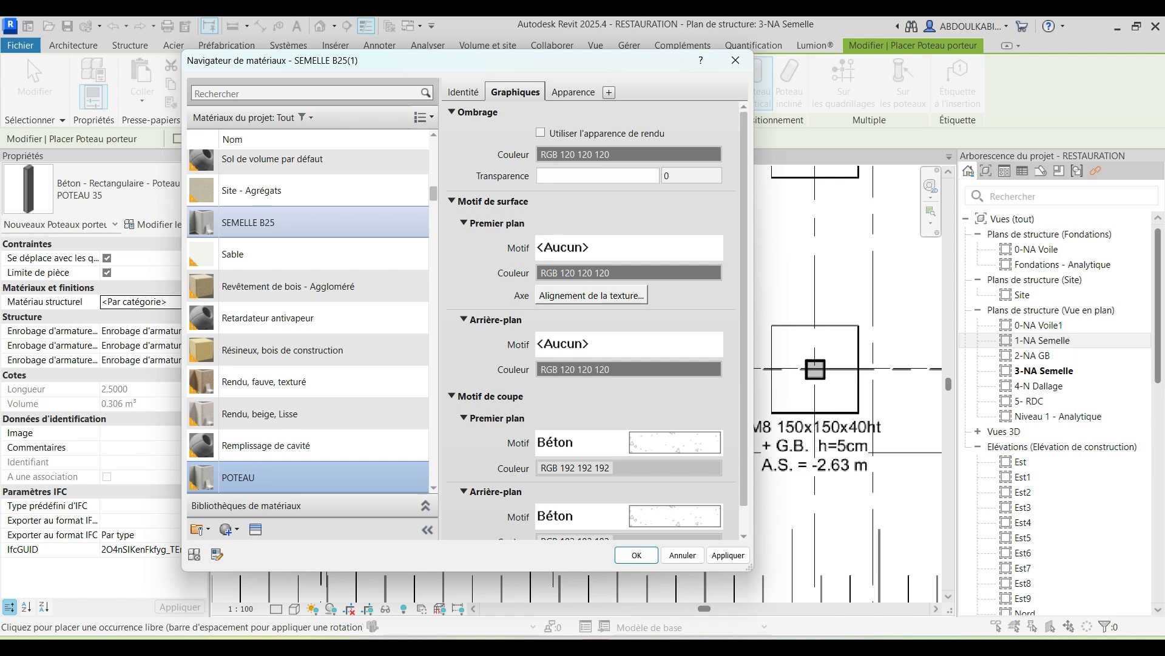
{"action": "scroll", "coordinate": [597, 321], "scroll_direction": "down", "scroll_amount": 1}
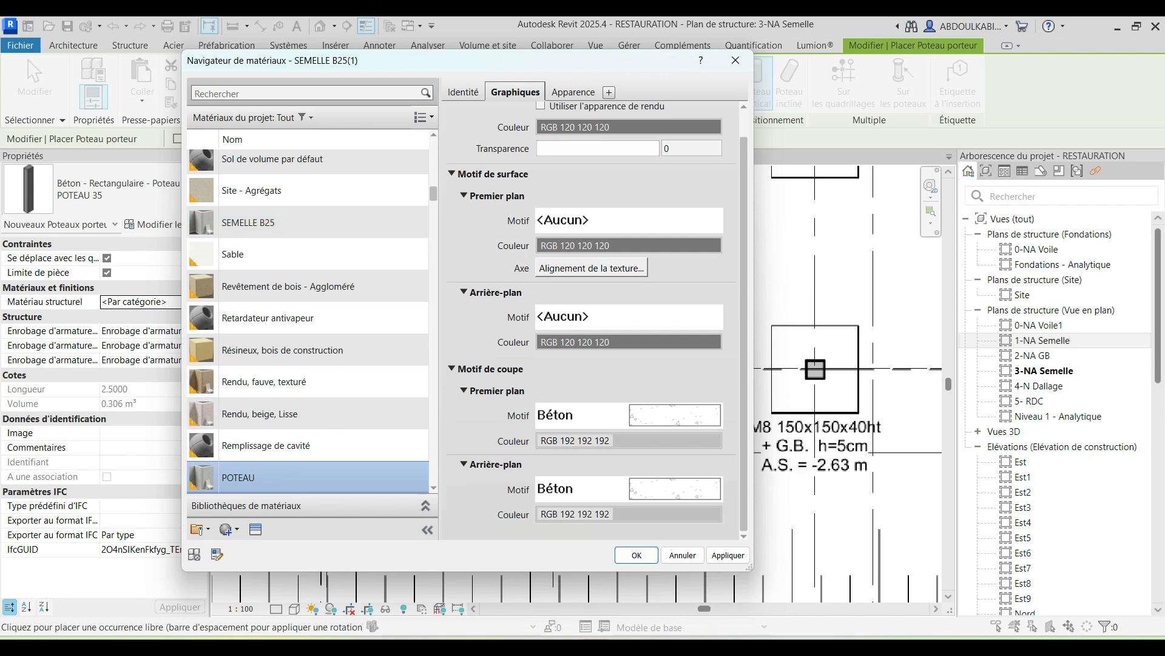
{"action": "left_click", "coordinate": [581, 415]}
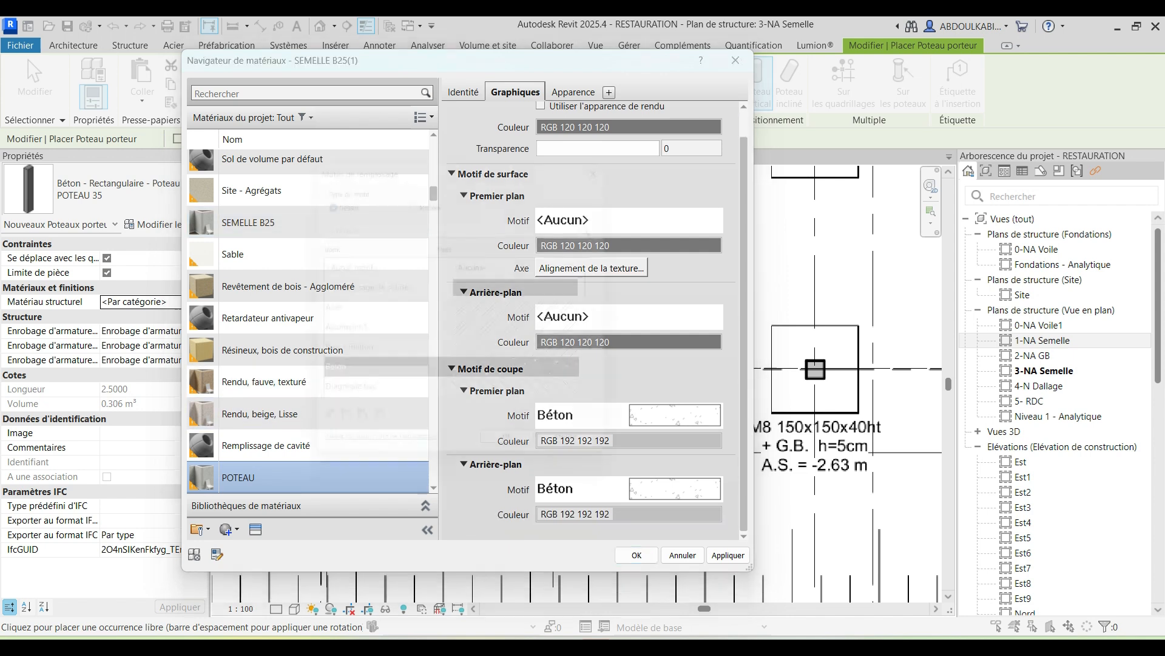
{"action": "left_click", "coordinate": [383, 287]}
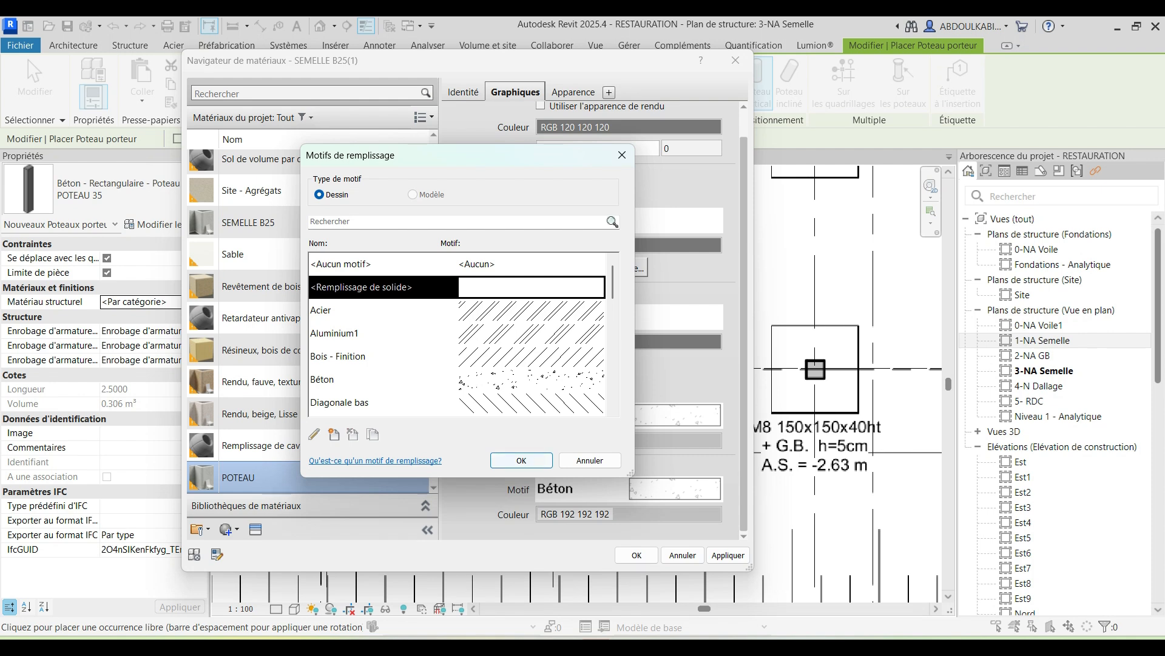
{"action": "key", "text": "Return"}
{"action": "left_click", "coordinate": [582, 489]}
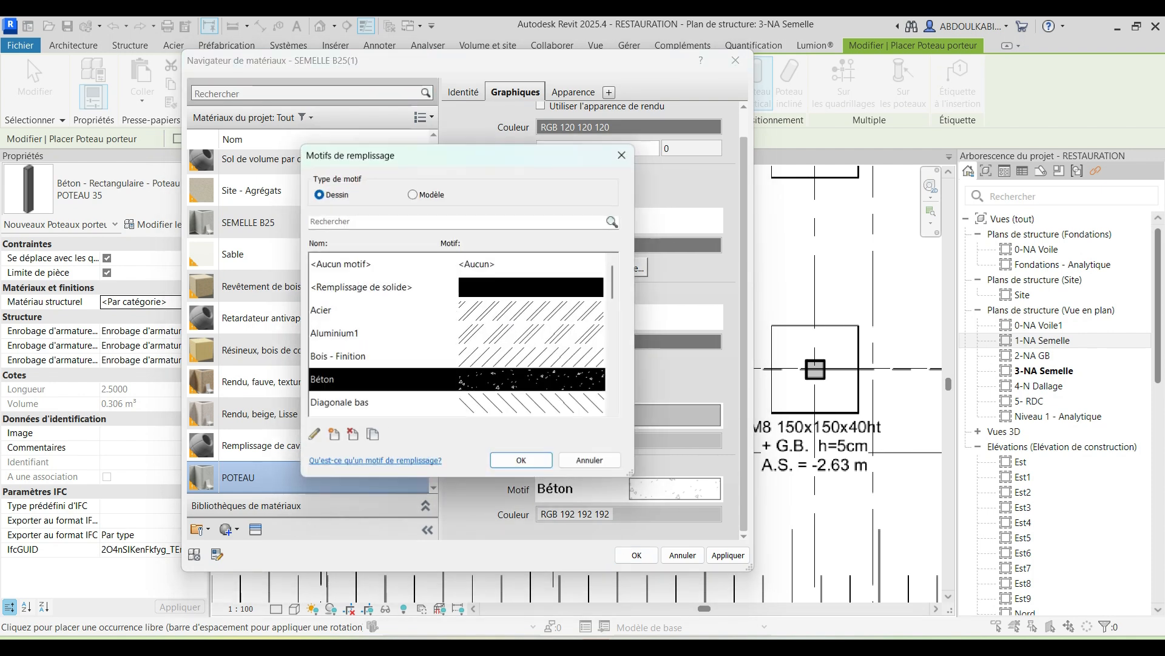
{"action": "left_click", "coordinate": [383, 287]}
{"action": "left_click", "coordinate": [520, 458]}
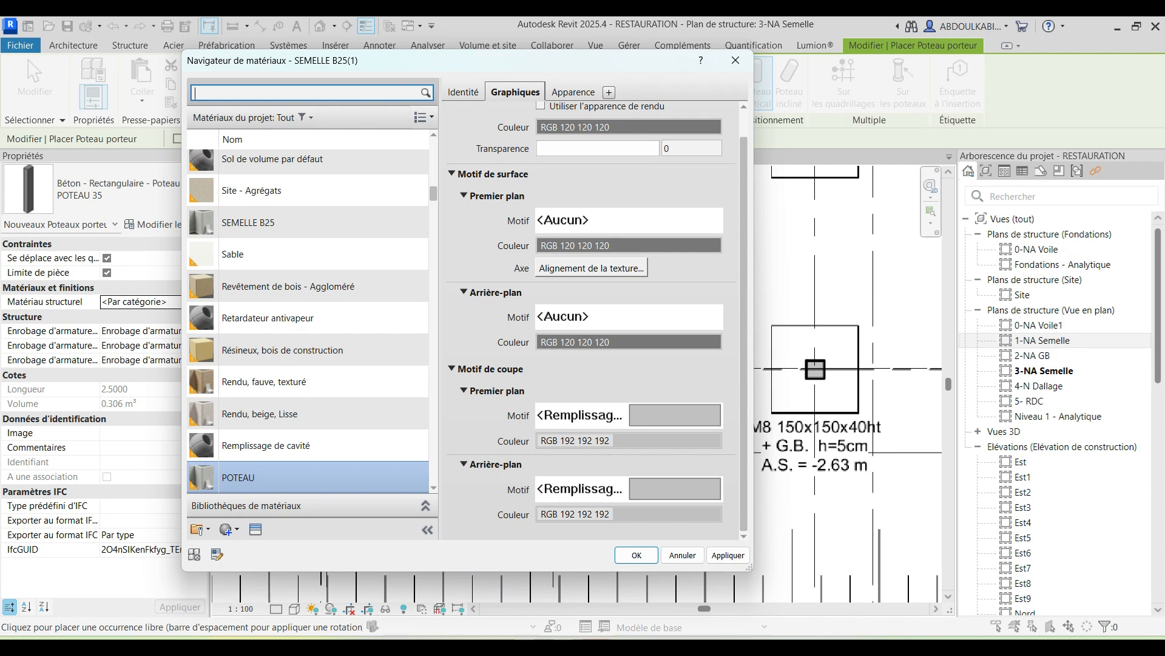
Step: Set the POTEAU material's foreground and background cut pattern colours to RGB 128 0 0 and assign the material to the column
{"action": "left_click", "coordinate": [629, 441]}
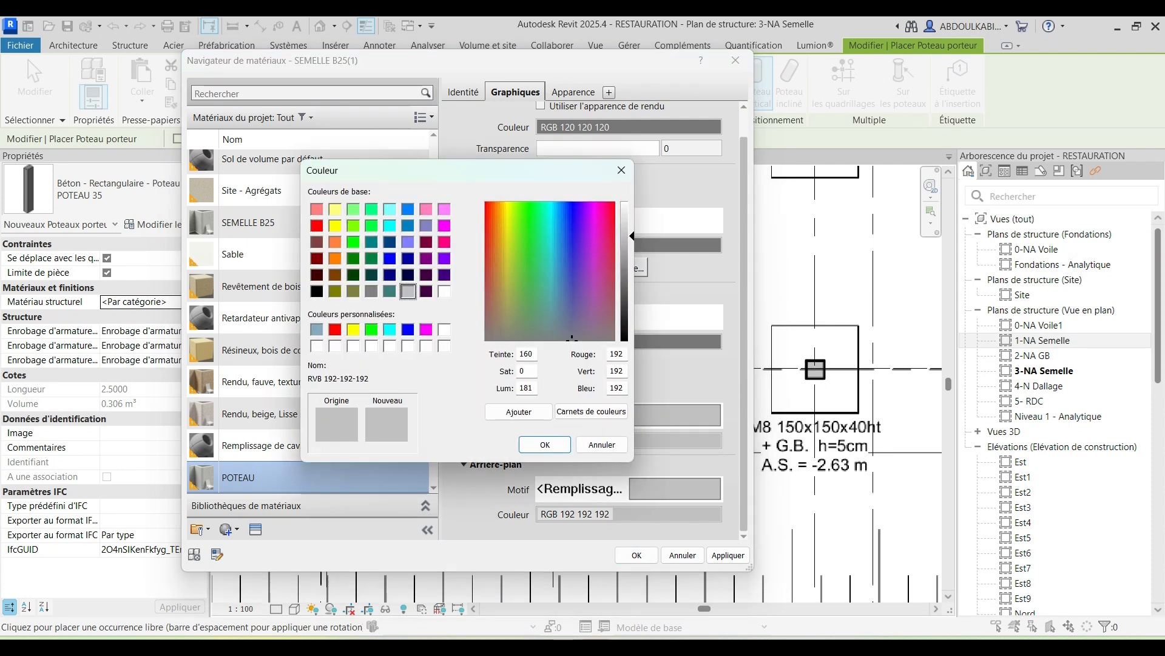
{"action": "left_click", "coordinate": [317, 259]}
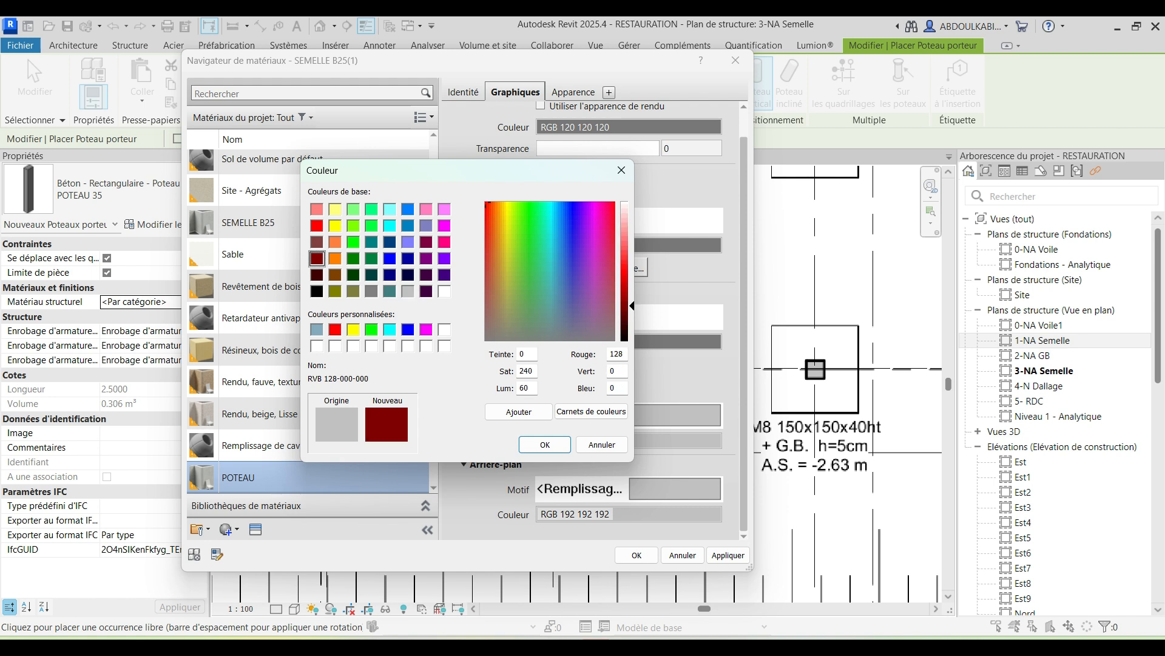
{"action": "left_click", "coordinate": [543, 444]}
{"action": "left_click", "coordinate": [629, 488]}
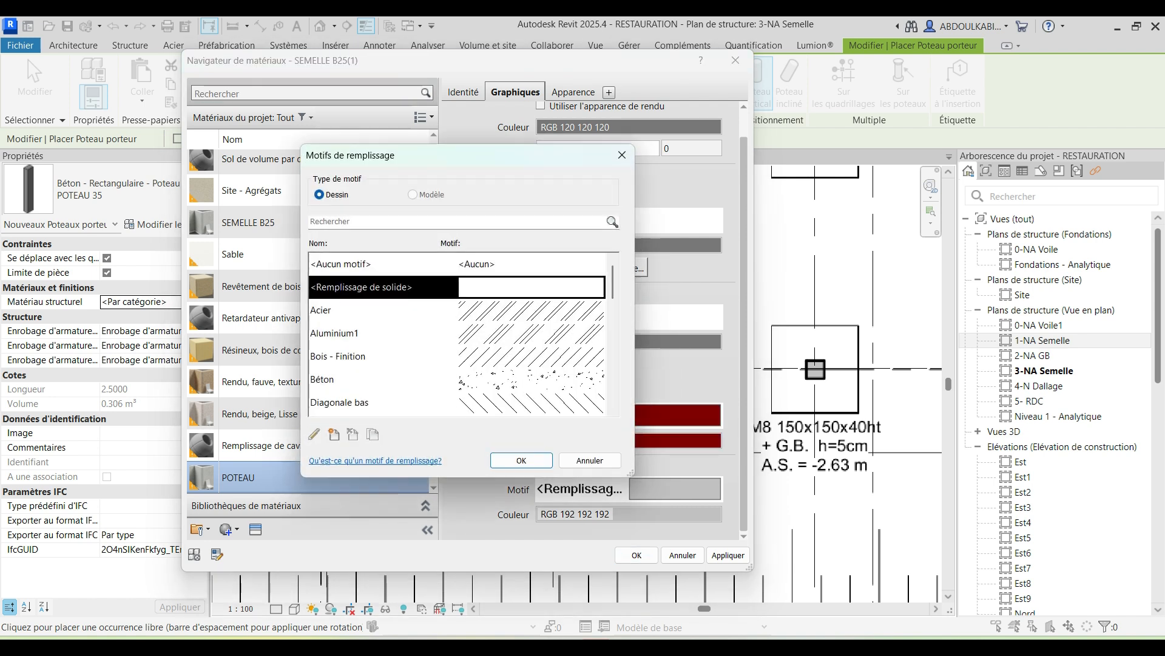
{"action": "left_click", "coordinate": [590, 460]}
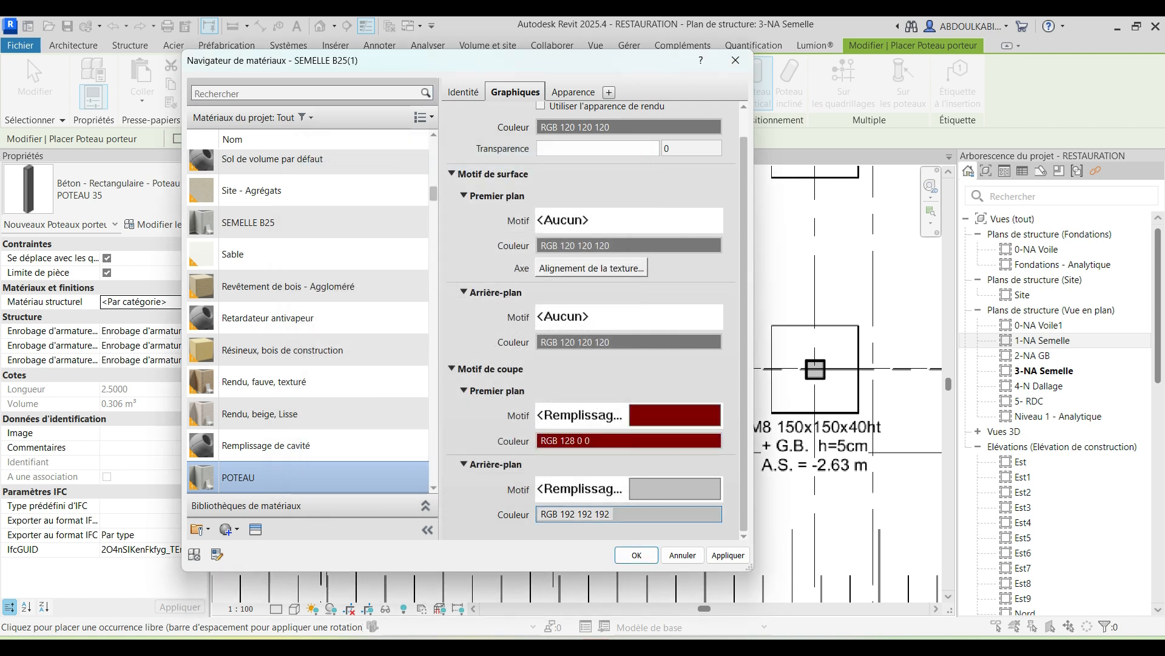
{"action": "left_click", "coordinate": [628, 514]}
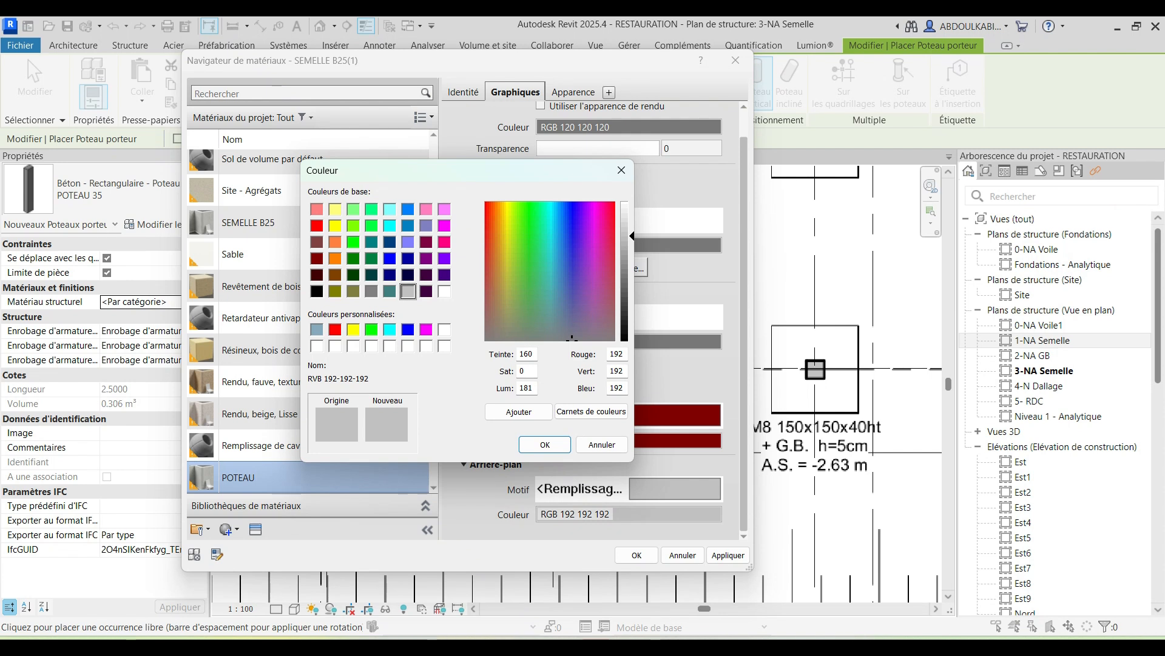
{"action": "left_click", "coordinate": [317, 259]}
{"action": "key", "text": "Return"}
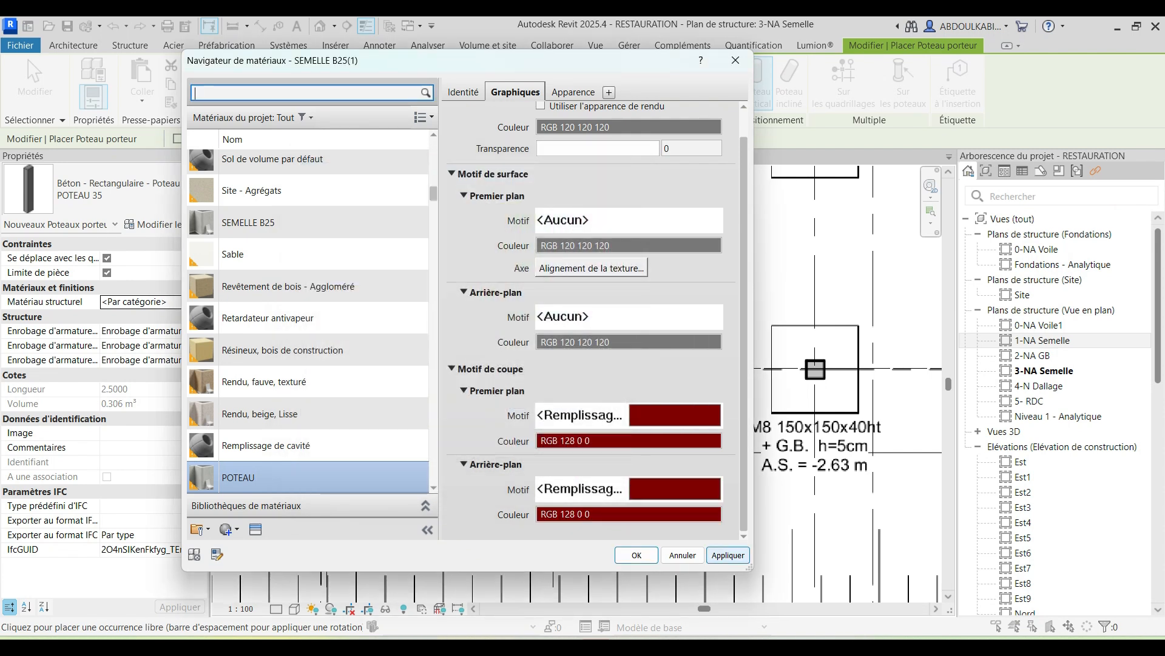
{"action": "left_click", "coordinate": [727, 555]}
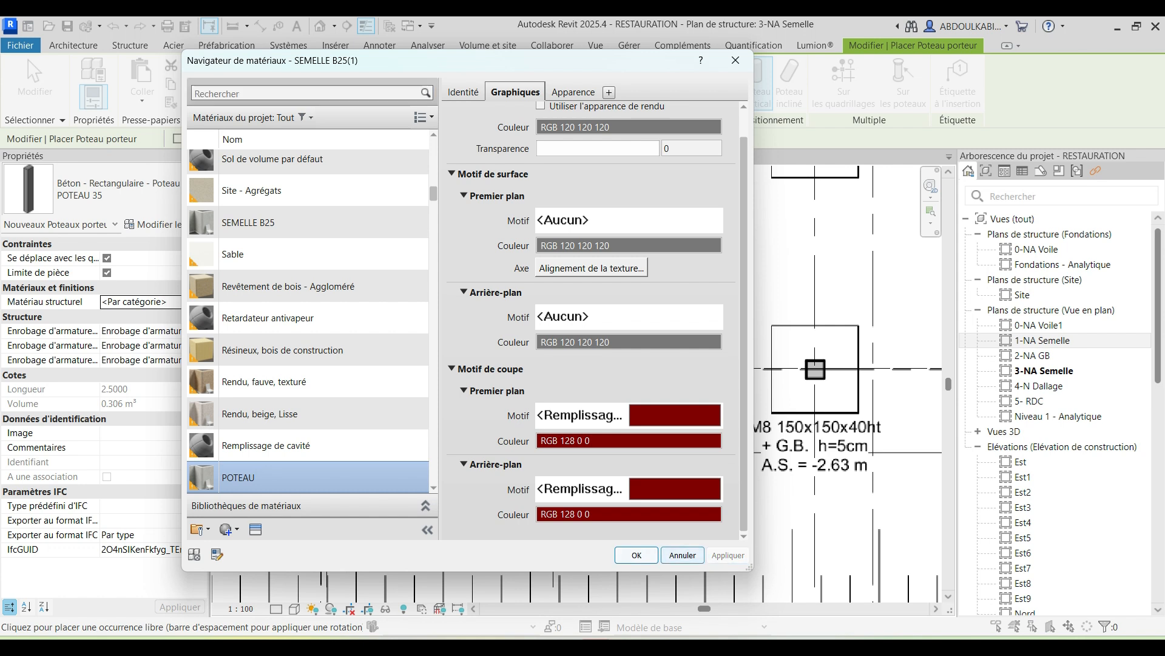
{"action": "left_click", "coordinate": [635, 555]}
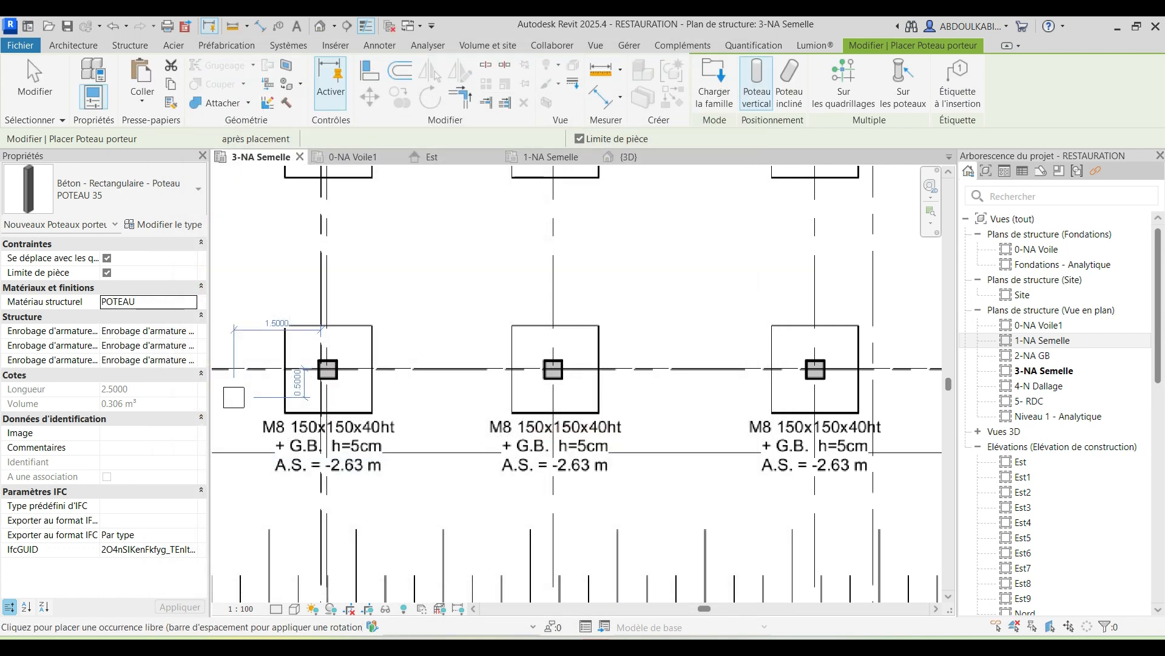
Step: Place a POTEAU 35 column at the grid intersection on the leftmost M8 150x150x40ht footing of the lower row
{"action": "scroll", "coordinate": [233, 396], "scroll_direction": "down", "scroll_amount": 5}
{"action": "scroll", "coordinate": [458, 400], "scroll_direction": "up", "scroll_amount": 8}
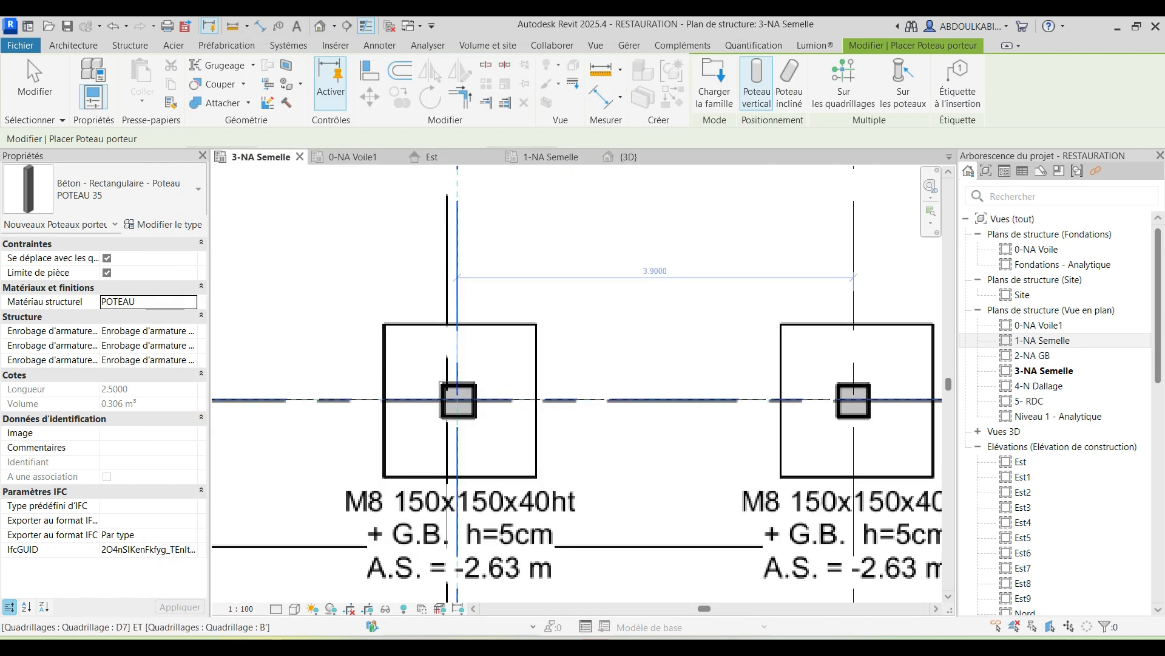
{"action": "scroll", "coordinate": [458, 400], "scroll_direction": "up", "scroll_amount": 3}
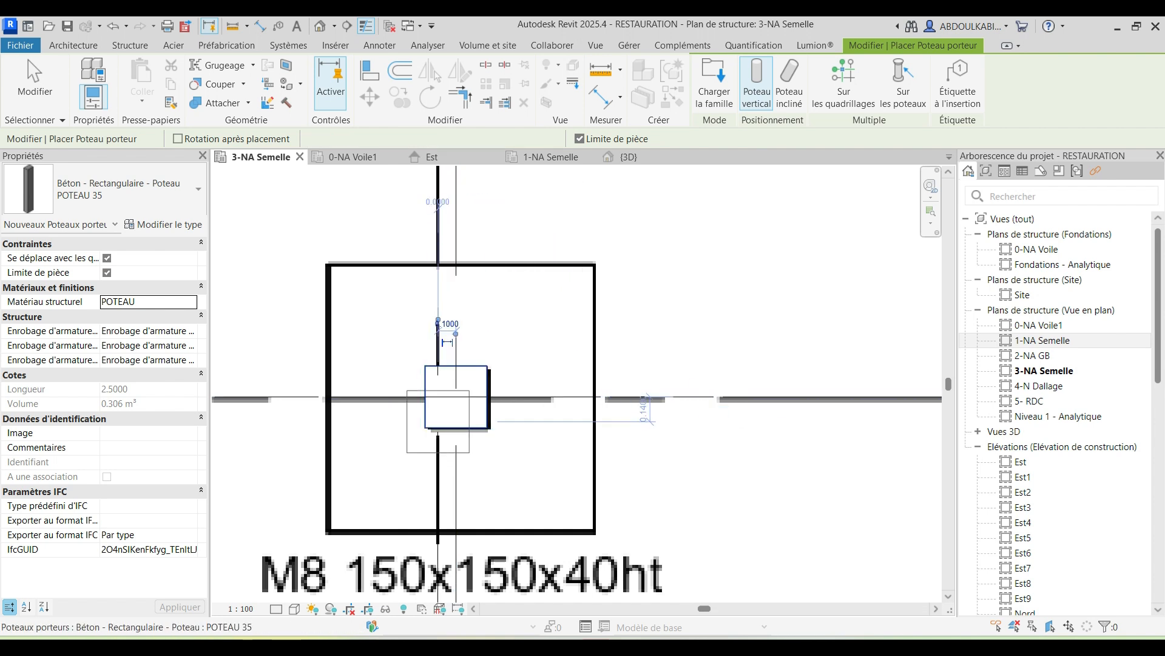
{"action": "scroll", "coordinate": [484, 406], "scroll_direction": "down", "scroll_amount": 2}
{"action": "scroll", "coordinate": [477, 411], "scroll_direction": "down", "scroll_amount": 2}
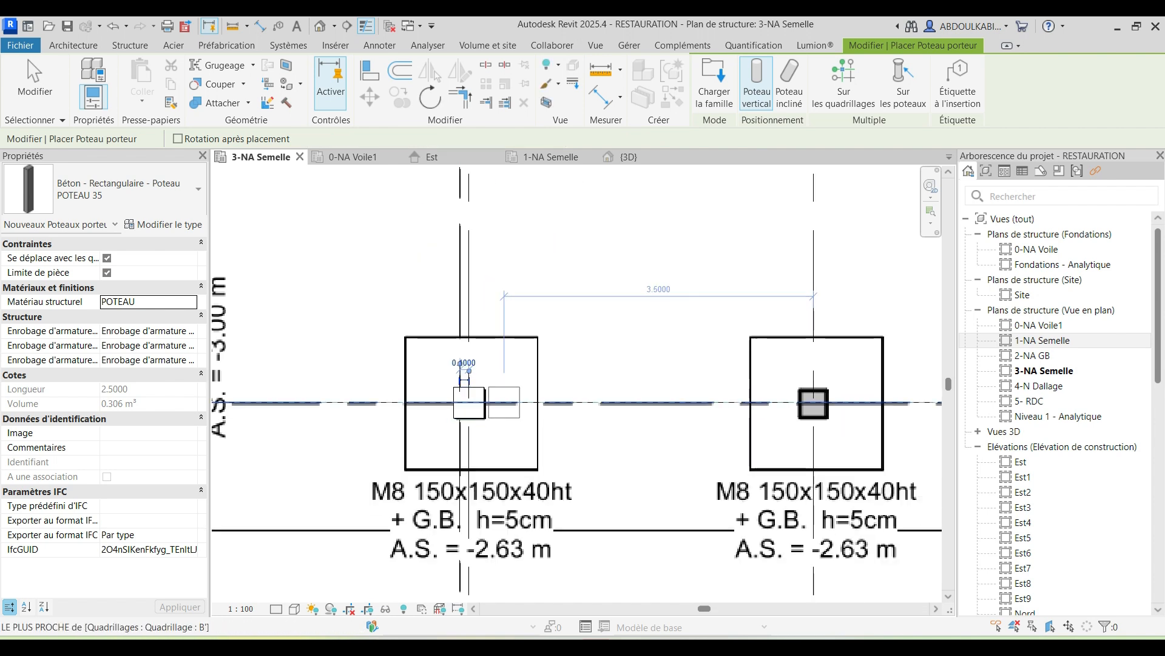
{"action": "scroll", "coordinate": [498, 425], "scroll_direction": "down", "scroll_amount": 1}
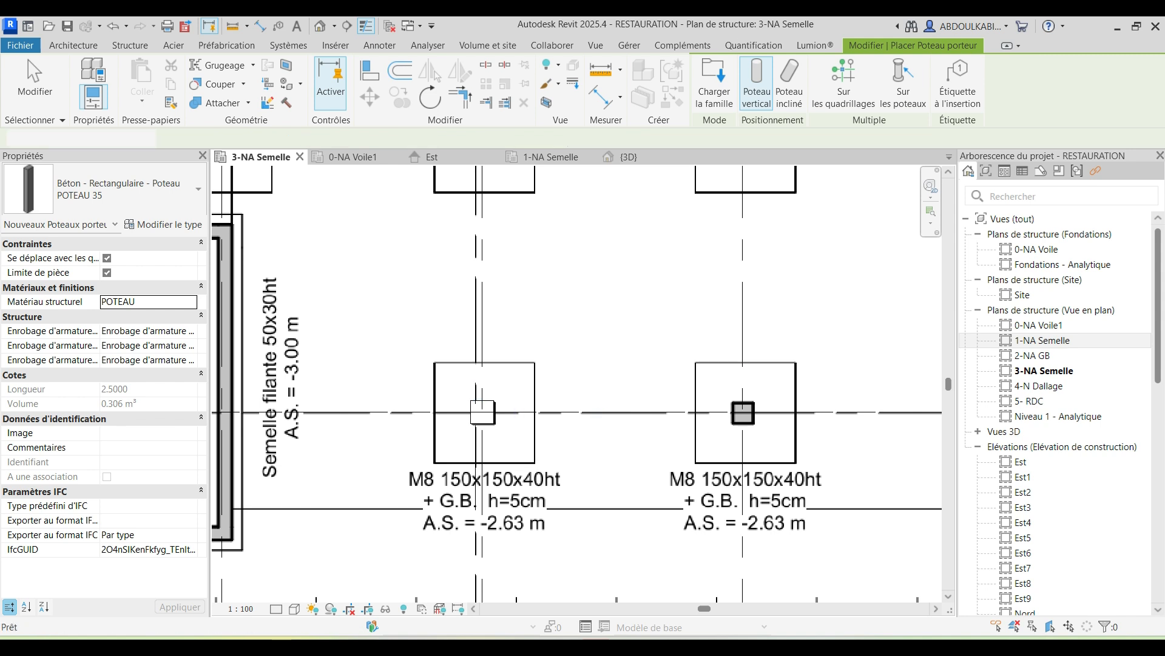
{"action": "scroll", "coordinate": [479, 401], "scroll_direction": "down", "scroll_amount": 2}
{"action": "key", "text": "Escape"}
{"action": "key", "text": "Escape"}
Step: Examine the placed column and its position relative to the footing in the 3D view
{"action": "left_click", "coordinate": [631, 156]}
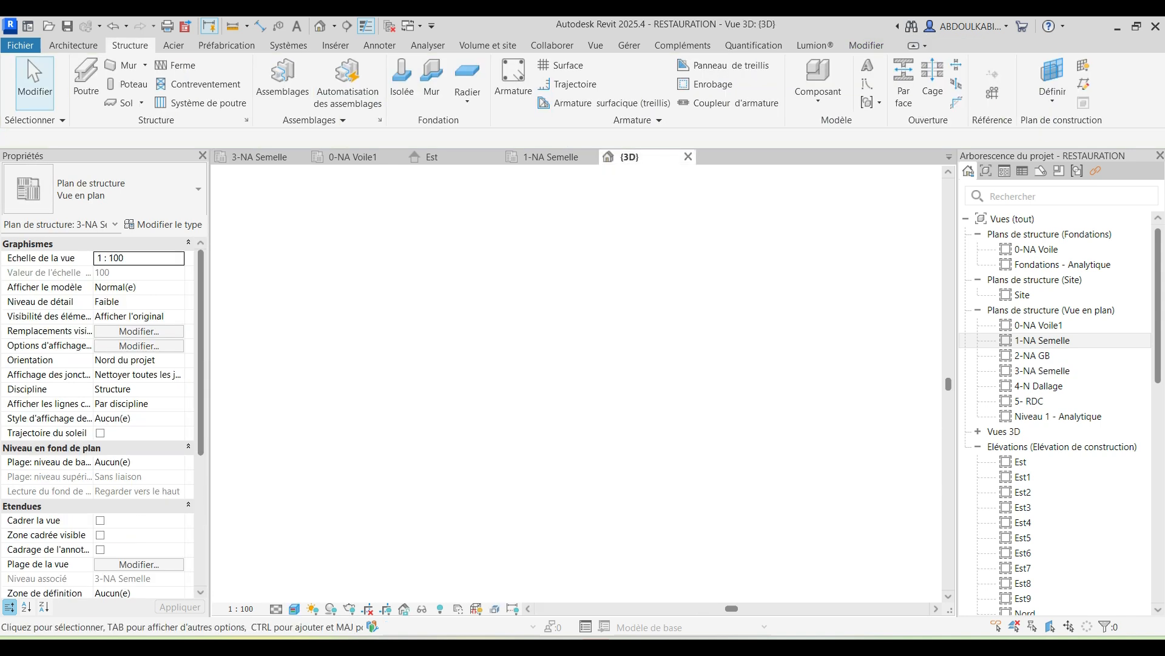
{"action": "scroll", "coordinate": [533, 425], "scroll_direction": "up", "scroll_amount": 5}
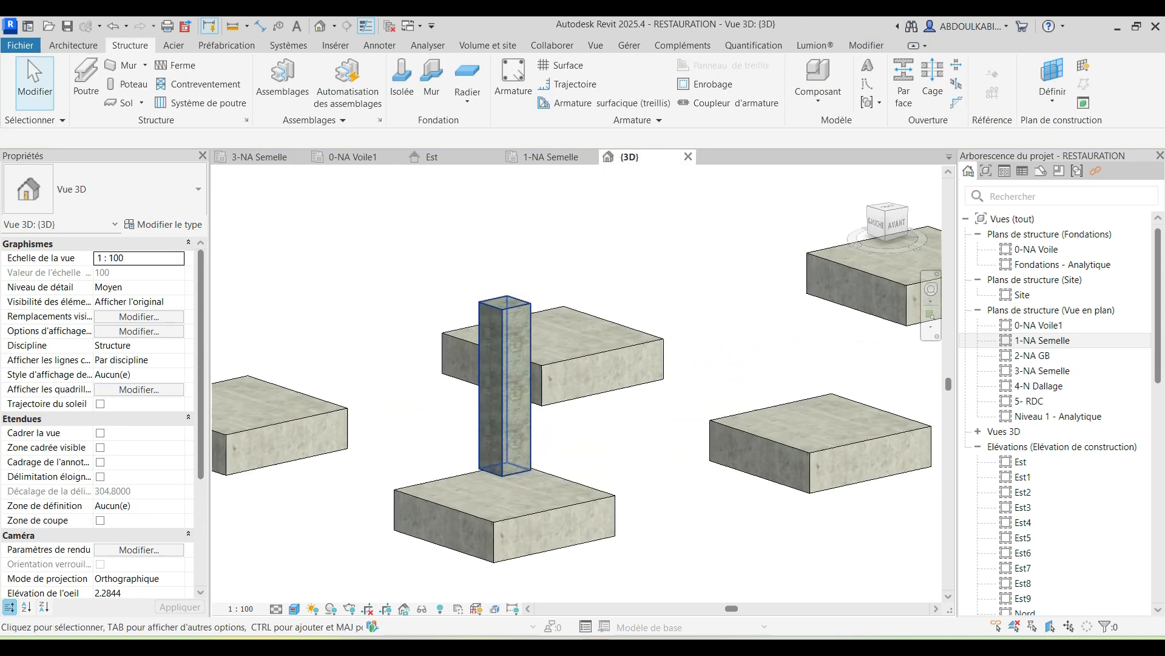
{"action": "left_click", "coordinate": [505, 328]}
{"action": "scroll", "coordinate": [505, 273], "scroll_direction": "down", "scroll_amount": 3}
{"action": "key", "text": "Escape"}
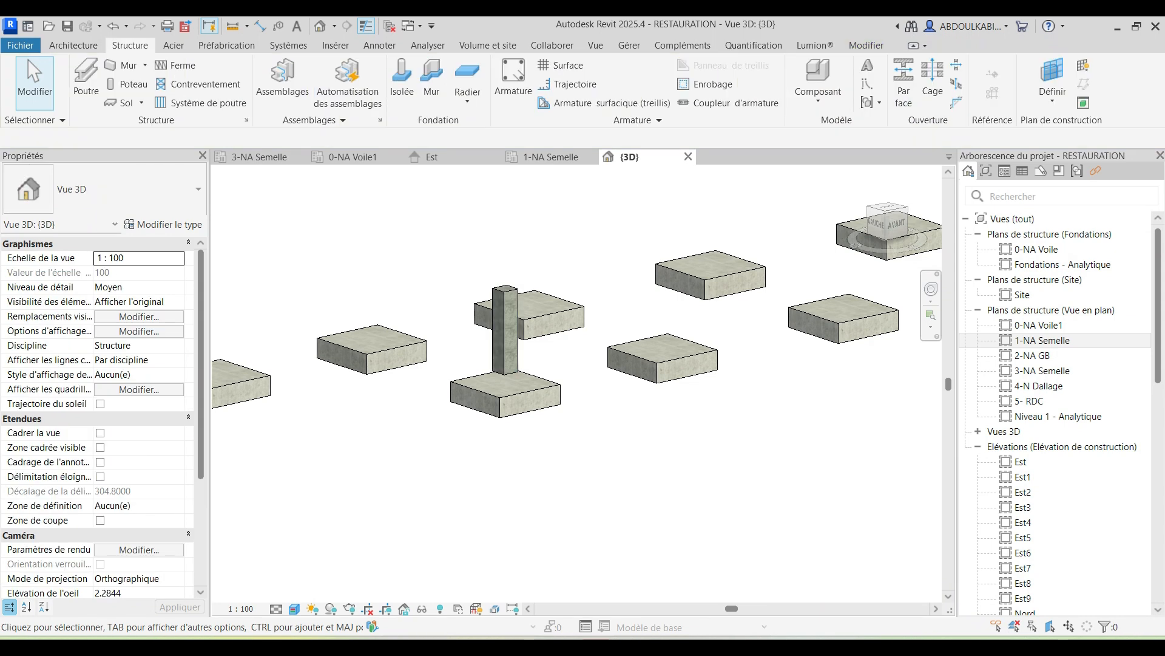
{"action": "middle_click_drag", "start_coordinate": [576, 413], "coordinate": [523, 382], "text": "shift"}
{"action": "scroll", "coordinate": [523, 381], "scroll_direction": "down", "scroll_amount": 3}
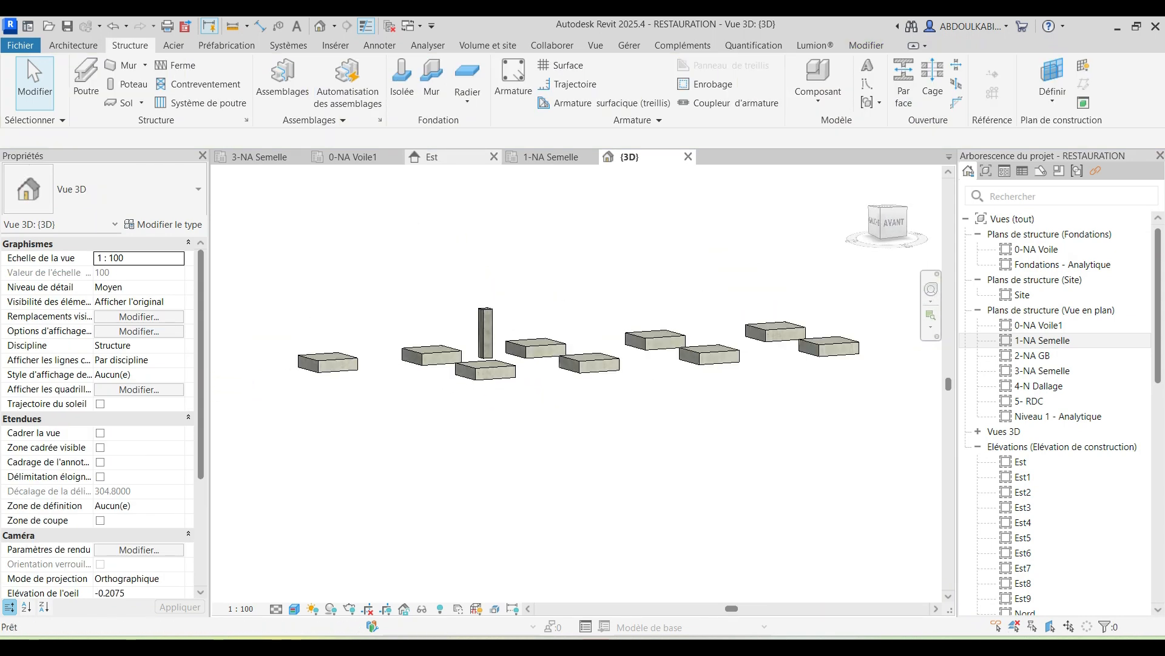
Step: Show the column and its footing in the Est elevation and set that view's visual style to Ombré
{"action": "left_click", "coordinate": [449, 156]}
{"action": "scroll", "coordinate": [686, 391], "scroll_direction": "down", "scroll_amount": 2}
{"action": "middle_click_drag", "start_coordinate": [699, 397], "coordinate": [634, 352]}
{"action": "scroll", "coordinate": [601, 398], "scroll_direction": "up", "scroll_amount": 5}
{"action": "scroll", "coordinate": [552, 343], "scroll_direction": "up", "scroll_amount": 3}
{"action": "scroll", "coordinate": [476, 484], "scroll_direction": "down", "scroll_amount": 1}
{"action": "middle_click_drag", "start_coordinate": [477, 484], "coordinate": [471, 475]}
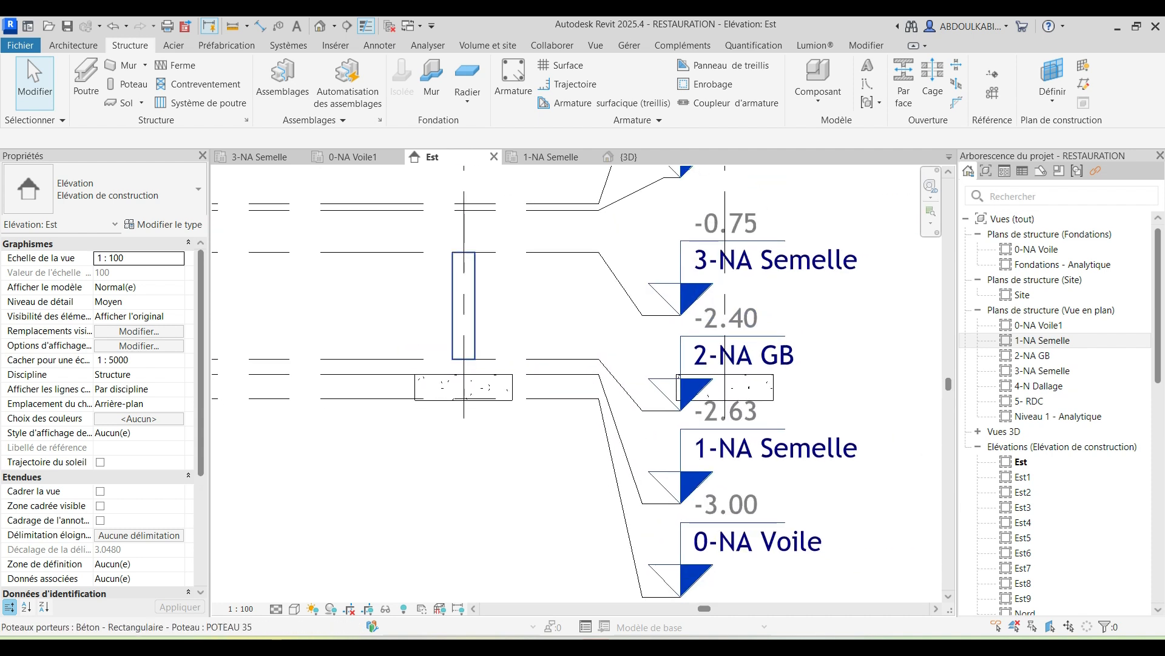
{"action": "left_click", "coordinate": [295, 608]}
{"action": "left_click", "coordinate": [386, 546]}
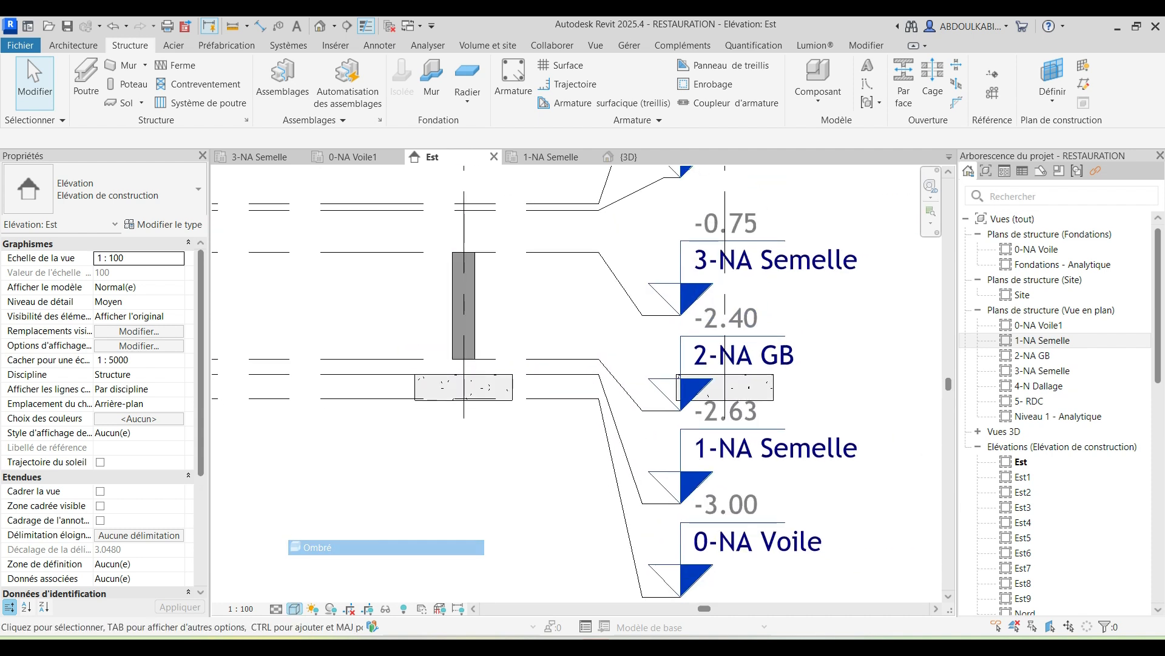
Step: Examine the column's base against the footing and the 1-NA Semelle and 2-NA GB levels in the Est elevation
{"action": "scroll", "coordinate": [598, 340], "scroll_direction": "down", "scroll_amount": 4}
{"action": "middle_click_drag", "start_coordinate": [605, 360], "coordinate": [617, 362]}
{"action": "scroll", "coordinate": [617, 363], "scroll_direction": "up", "scroll_amount": 3}
{"action": "scroll", "coordinate": [659, 335], "scroll_direction": "up", "scroll_amount": 1}
{"action": "middle_click_drag", "start_coordinate": [685, 376], "coordinate": [657, 400]}
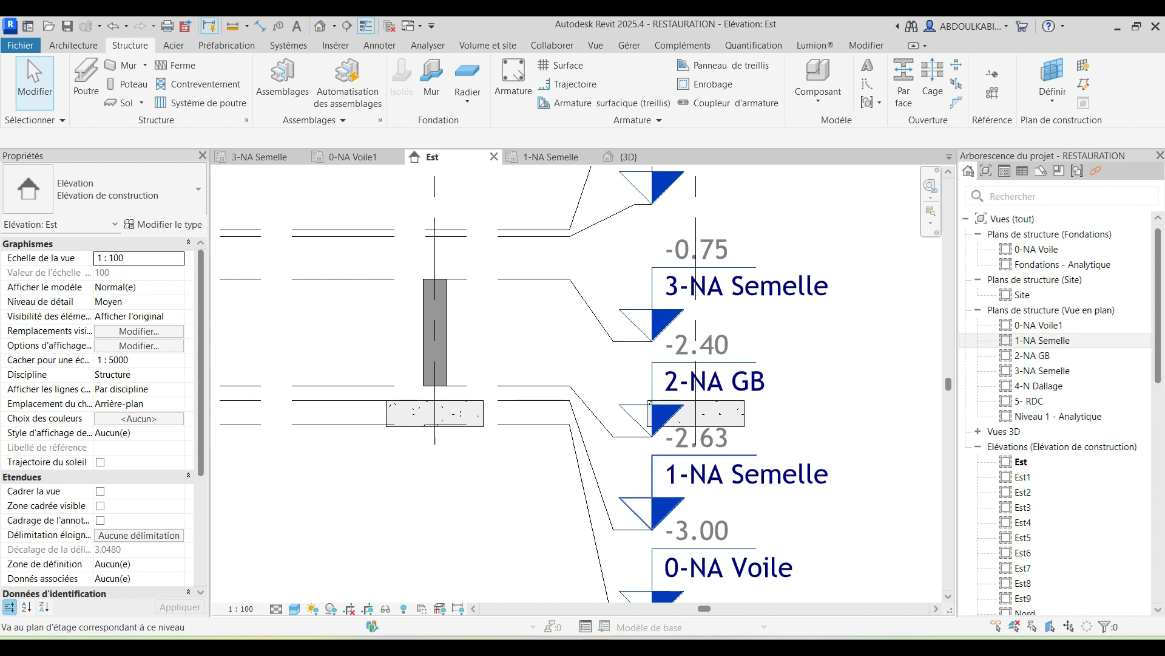
{"action": "scroll", "coordinate": [649, 402], "scroll_direction": "up", "scroll_amount": 1}
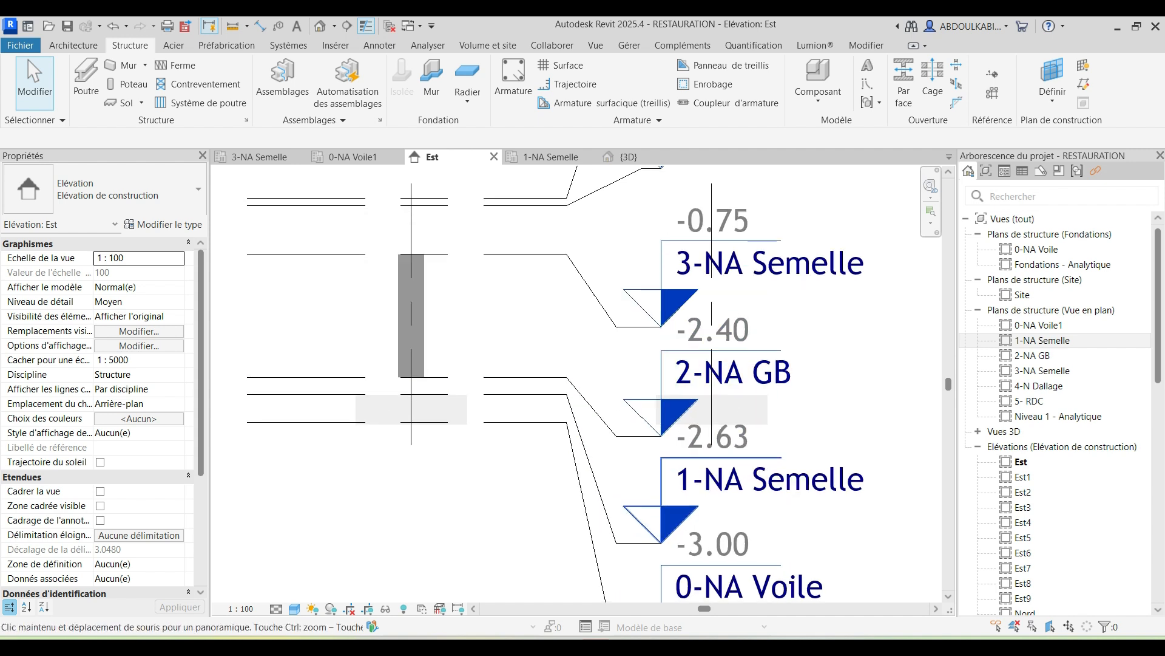
{"action": "middle_click_drag", "start_coordinate": [649, 401], "coordinate": [633, 340]}
{"action": "left_click", "coordinate": [598, 449]}
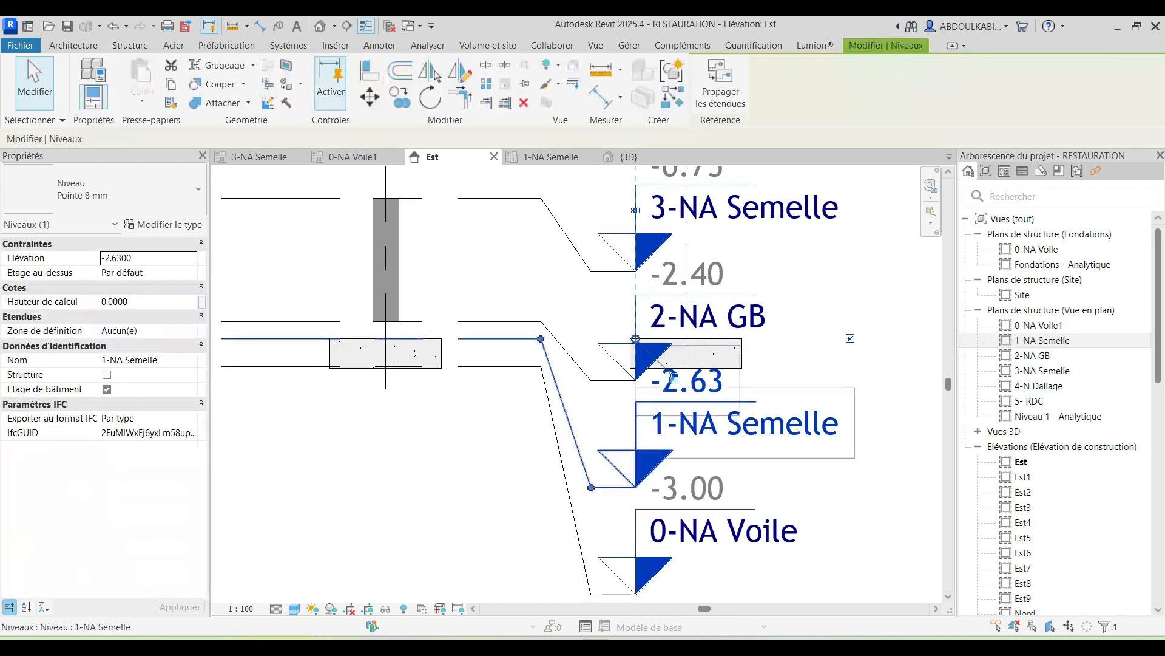
{"action": "scroll", "coordinate": [595, 447], "scroll_direction": "down", "scroll_amount": 1}
{"action": "key", "text": "Escape"}
{"action": "key", "text": "Escape"}
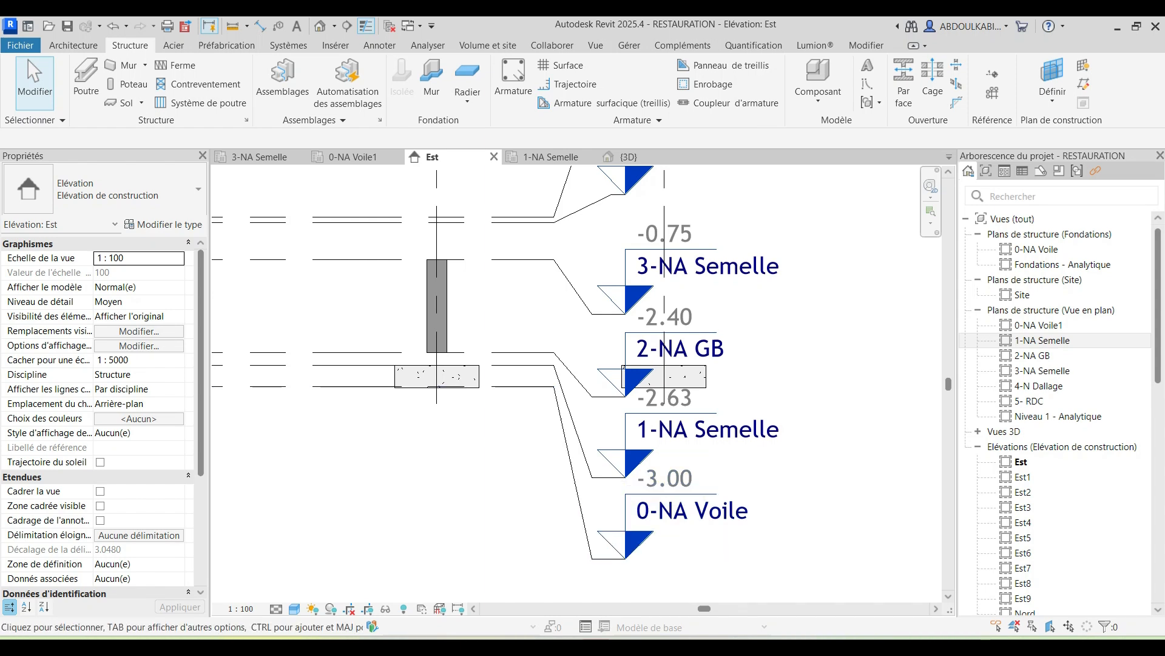
{"action": "left_click", "coordinate": [627, 451]}
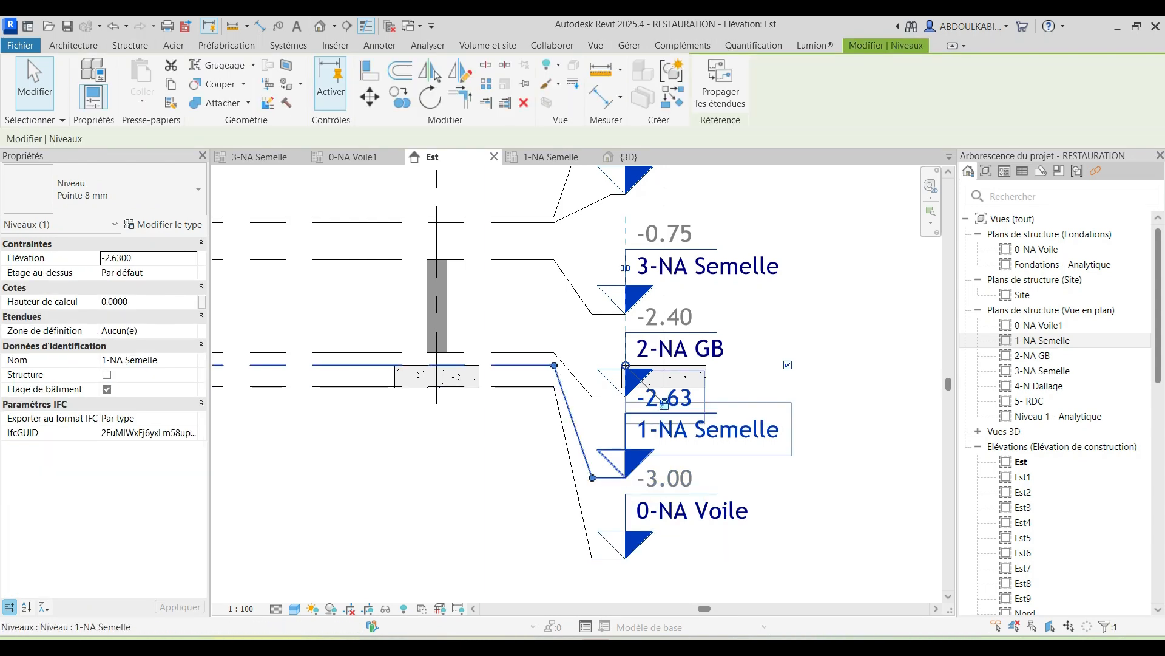
{"action": "key", "text": "Escape"}
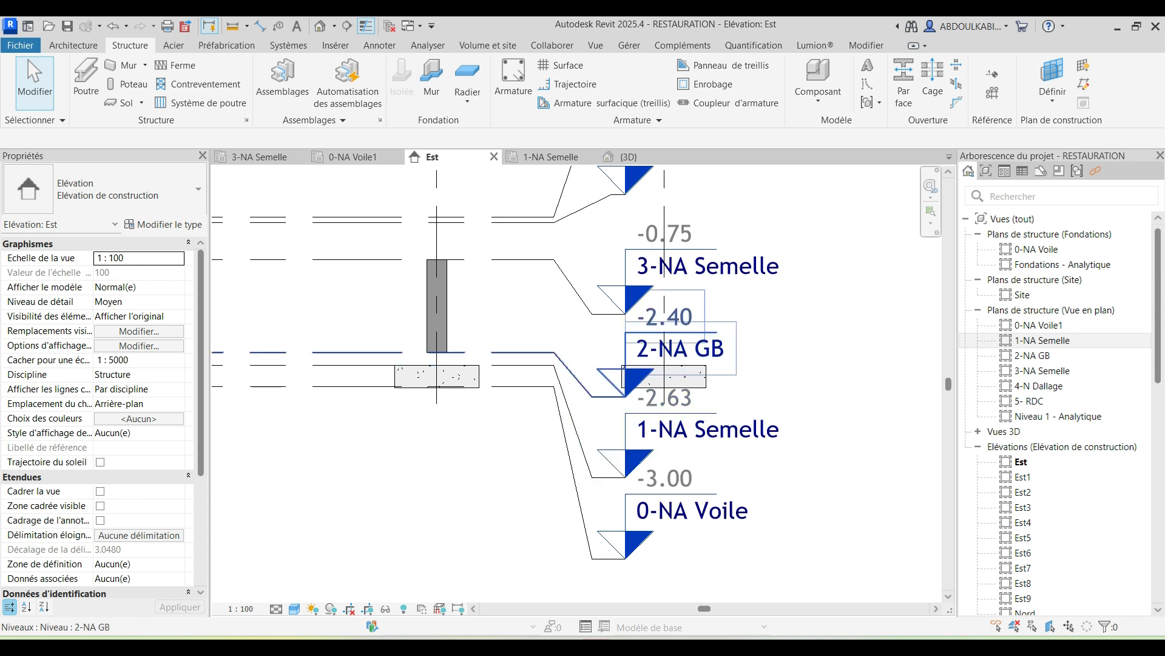
{"action": "left_click", "coordinate": [648, 375]}
{"action": "key", "text": "Escape"}
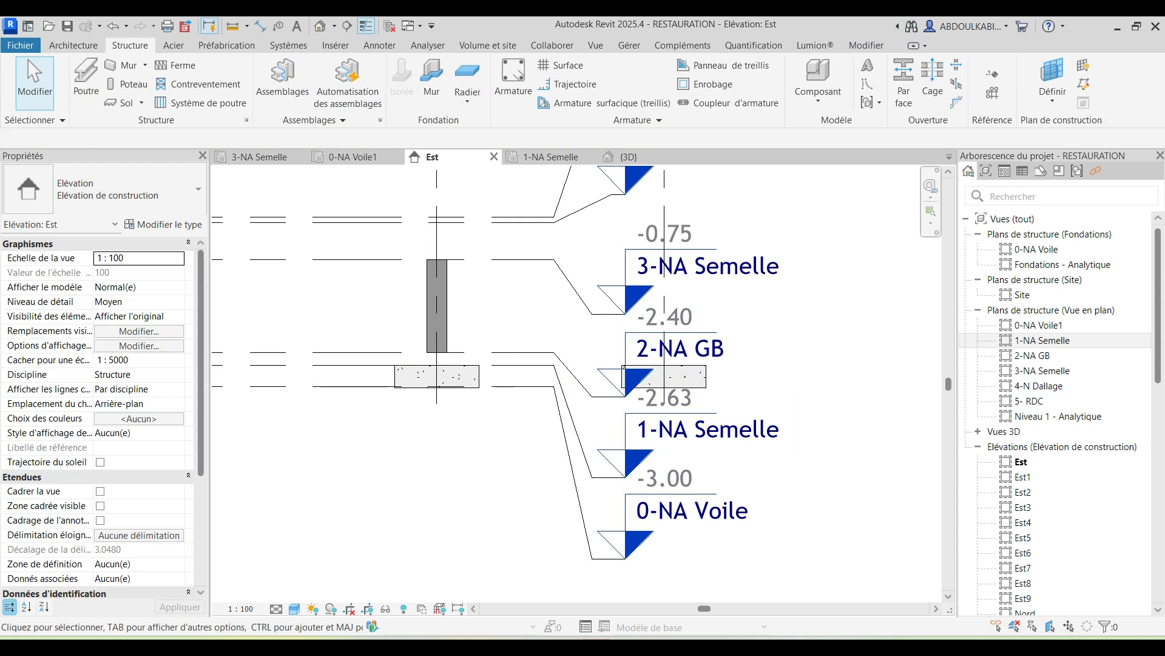
Step: Delete the POTEAU 35 column from the lower-row M8 footing at grids D3-D7, working from the 3-NA Semelle plan
{"action": "left_click", "coordinate": [437, 303]}
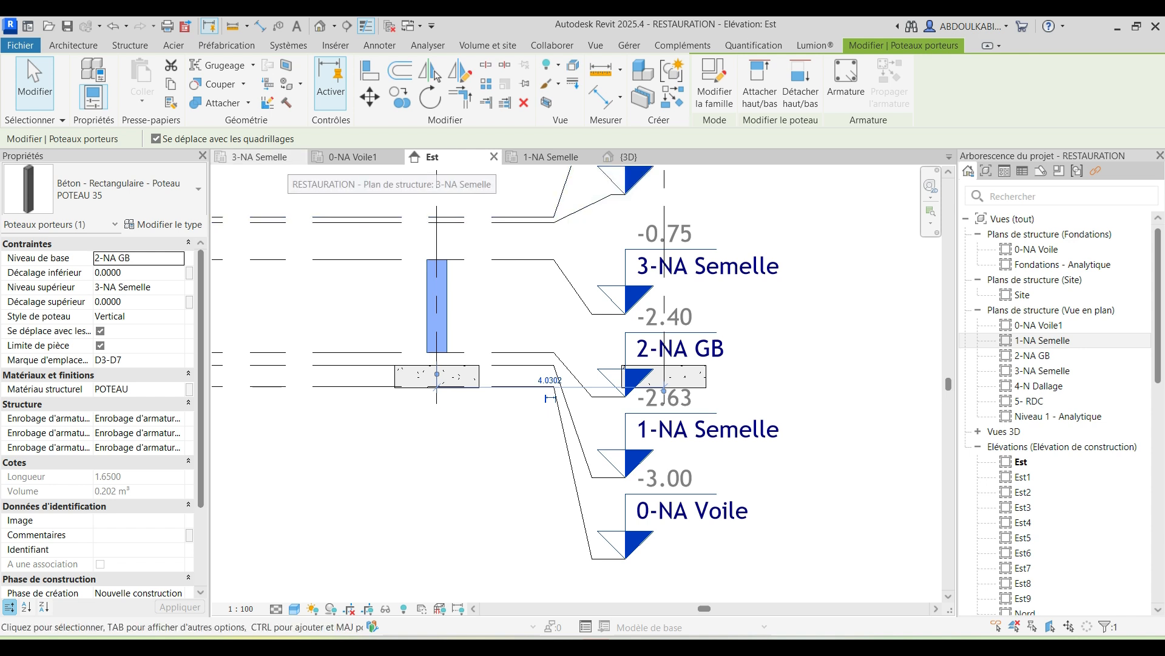
{"action": "left_click", "coordinate": [261, 157]}
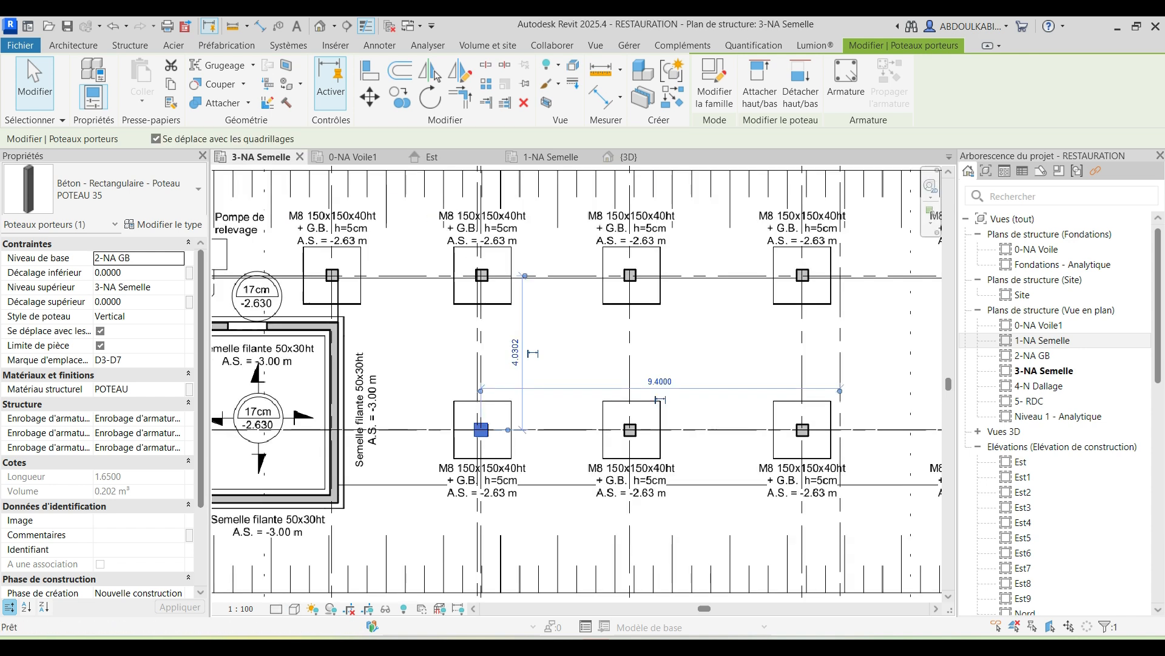
{"action": "scroll", "coordinate": [513, 338], "scroll_direction": "down", "scroll_amount": 2}
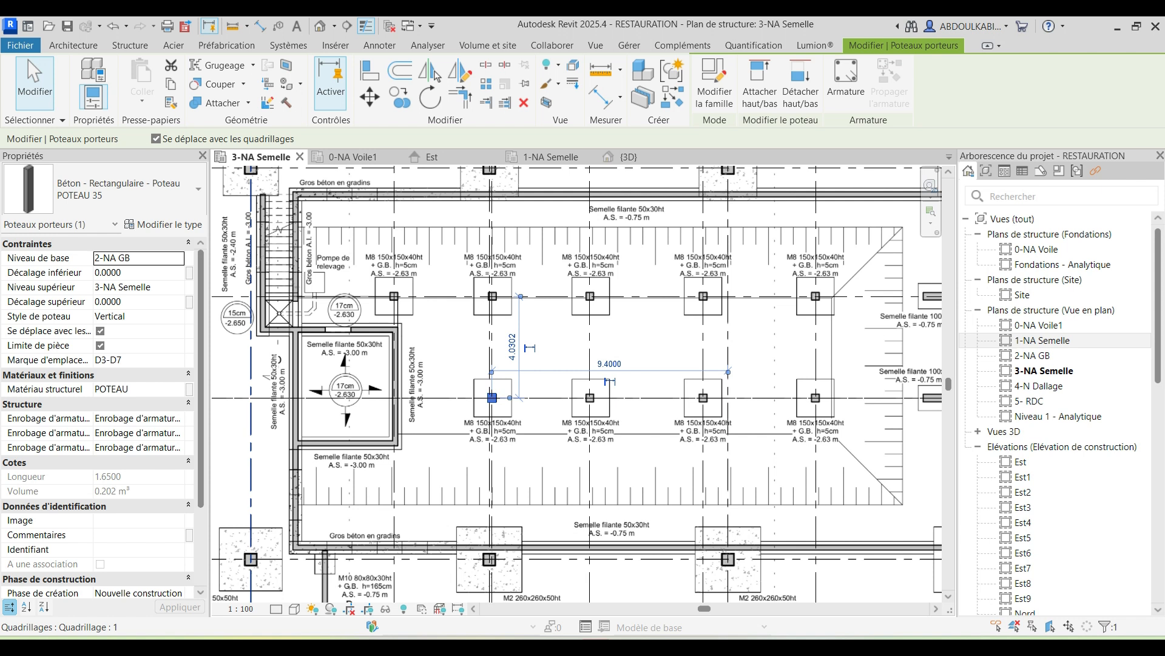
{"action": "left_click", "coordinate": [130, 257]}
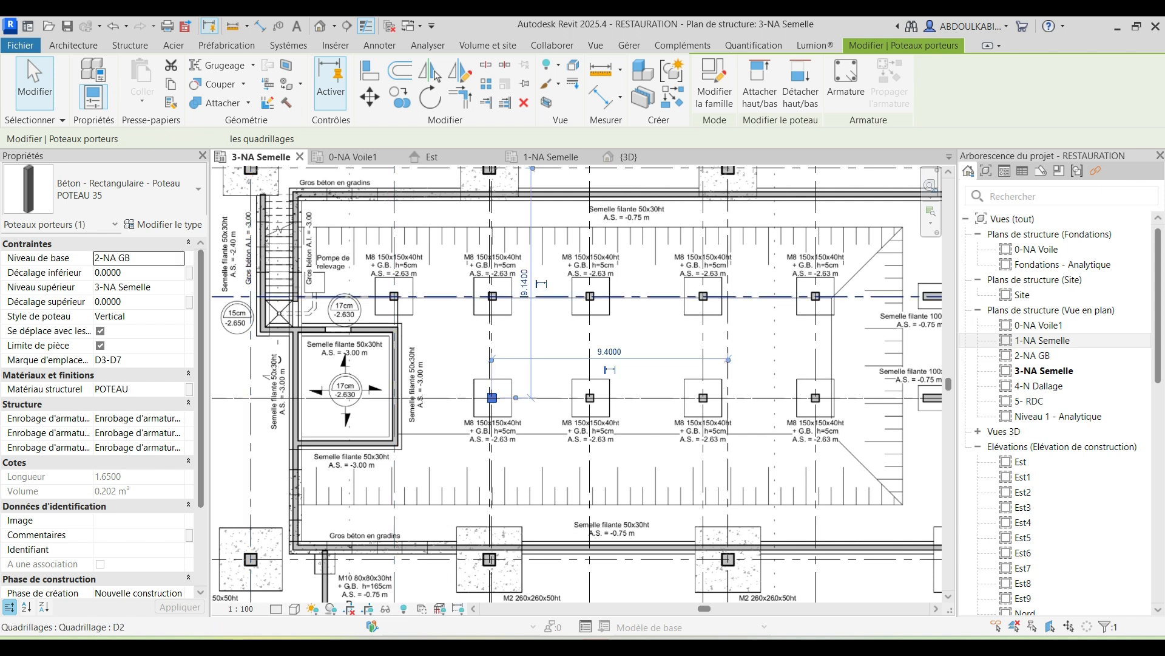
{"action": "scroll", "coordinate": [482, 293], "scroll_direction": "up", "scroll_amount": 2}
{"action": "scroll", "coordinate": [523, 310], "scroll_direction": "up", "scroll_amount": 1}
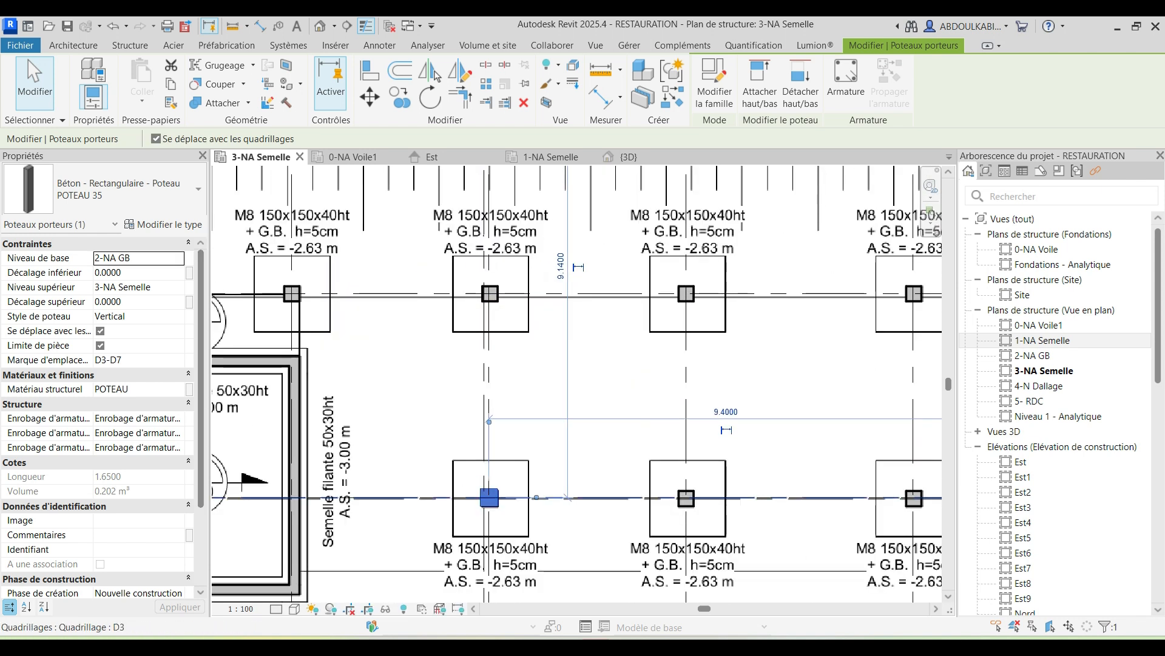
{"action": "key", "text": "Escape"}
{"action": "scroll", "coordinate": [546, 376], "scroll_direction": "down", "scroll_amount": 1}
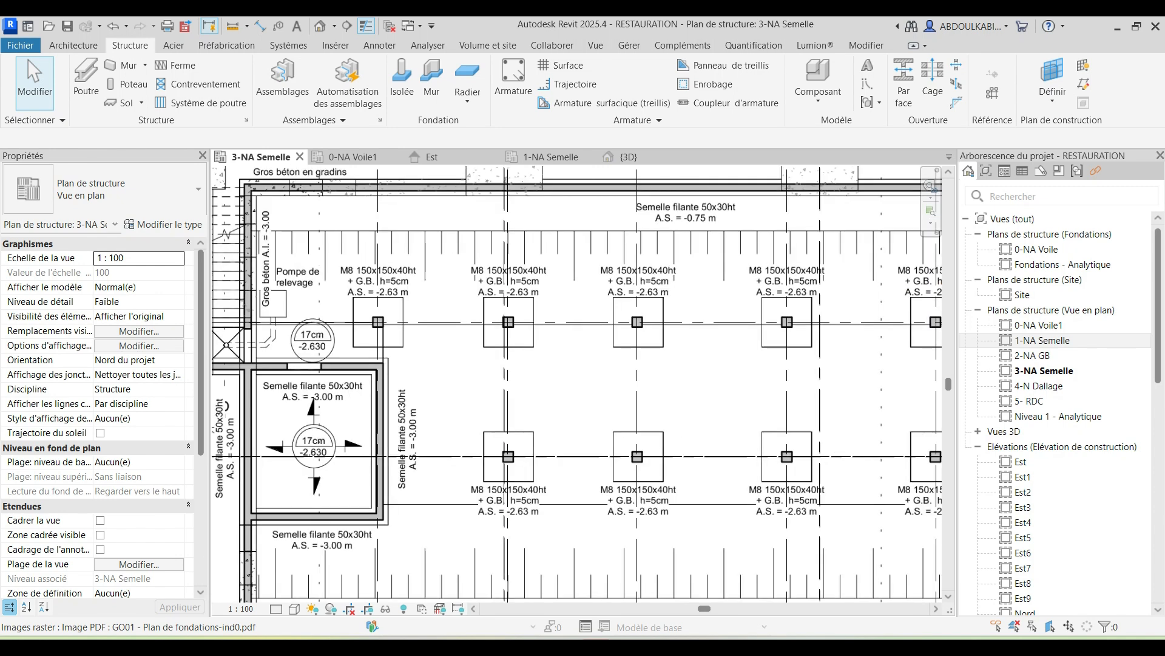
{"action": "key", "text": "c"}
{"action": "key", "text": "l"}
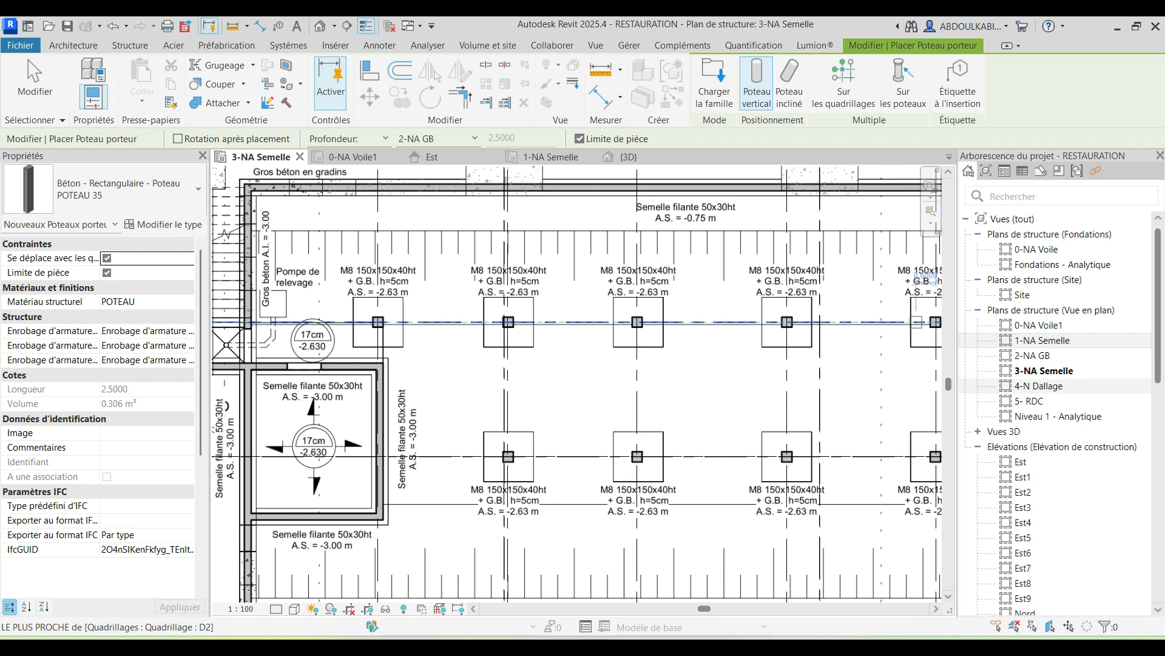
{"action": "scroll", "coordinate": [462, 368], "scroll_direction": "down", "scroll_amount": 2}
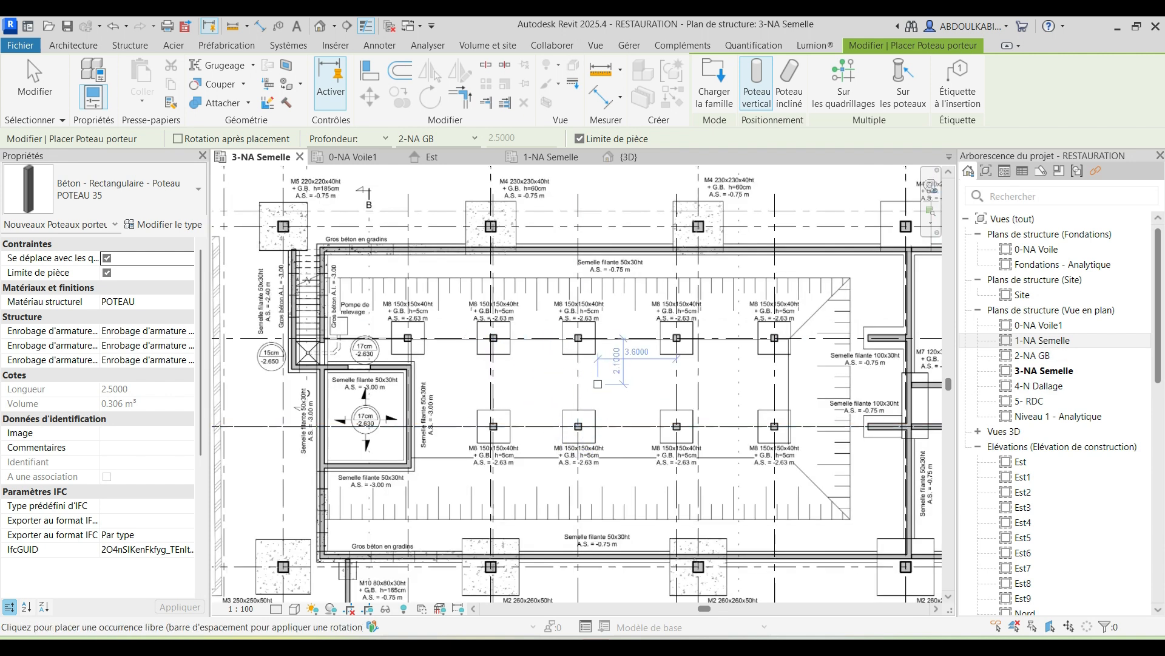
{"action": "scroll", "coordinate": [597, 384], "scroll_direction": "down", "scroll_amount": 2}
{"action": "middle_click_drag", "start_coordinate": [587, 406], "coordinate": [562, 374]}
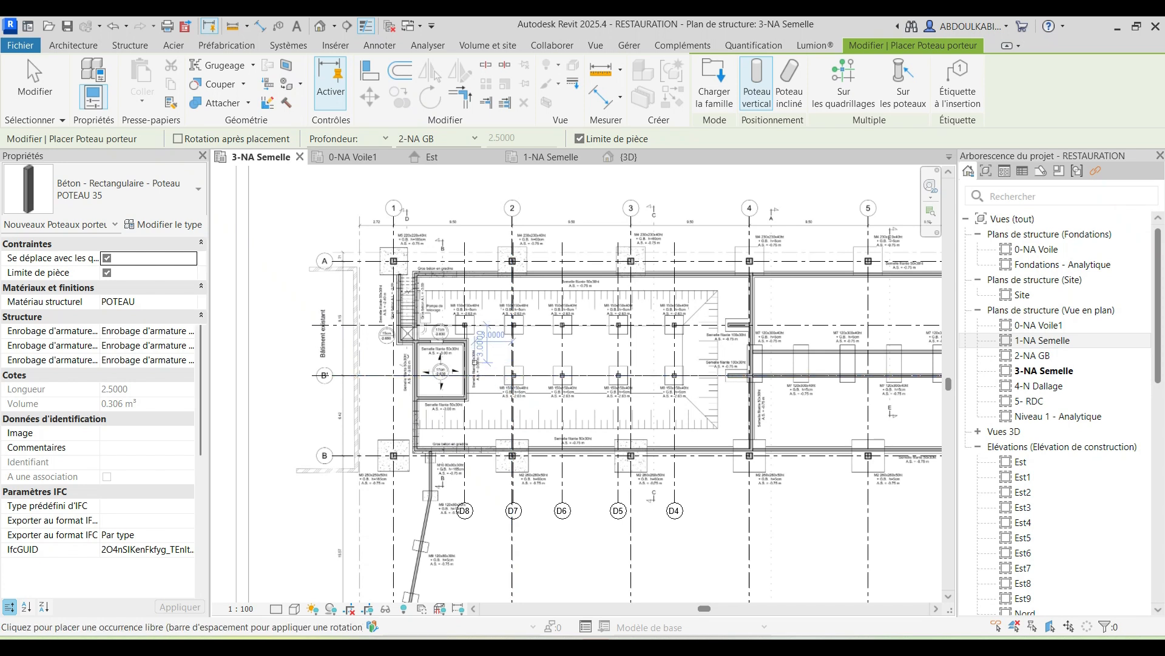
{"action": "scroll", "coordinate": [476, 363], "scroll_direction": "up", "scroll_amount": 3}
{"action": "scroll", "coordinate": [505, 364], "scroll_direction": "up", "scroll_amount": 3}
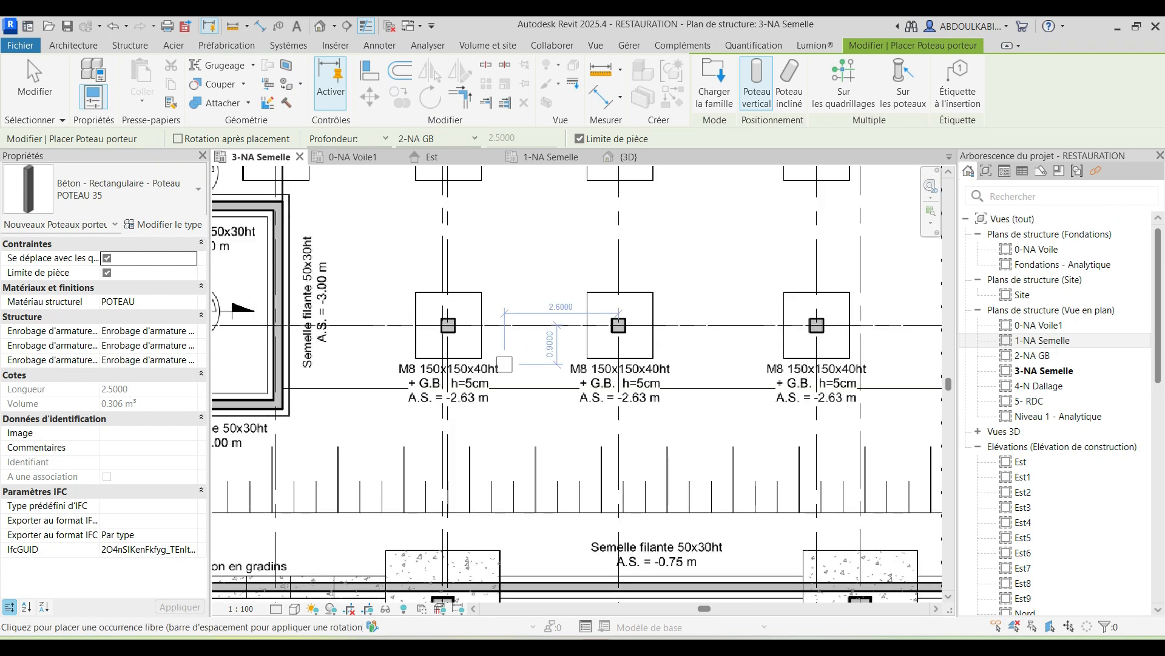
{"action": "scroll", "coordinate": [477, 329], "scroll_direction": "up", "scroll_amount": 6}
{"action": "scroll", "coordinate": [457, 350], "scroll_direction": "down", "scroll_amount": 5}
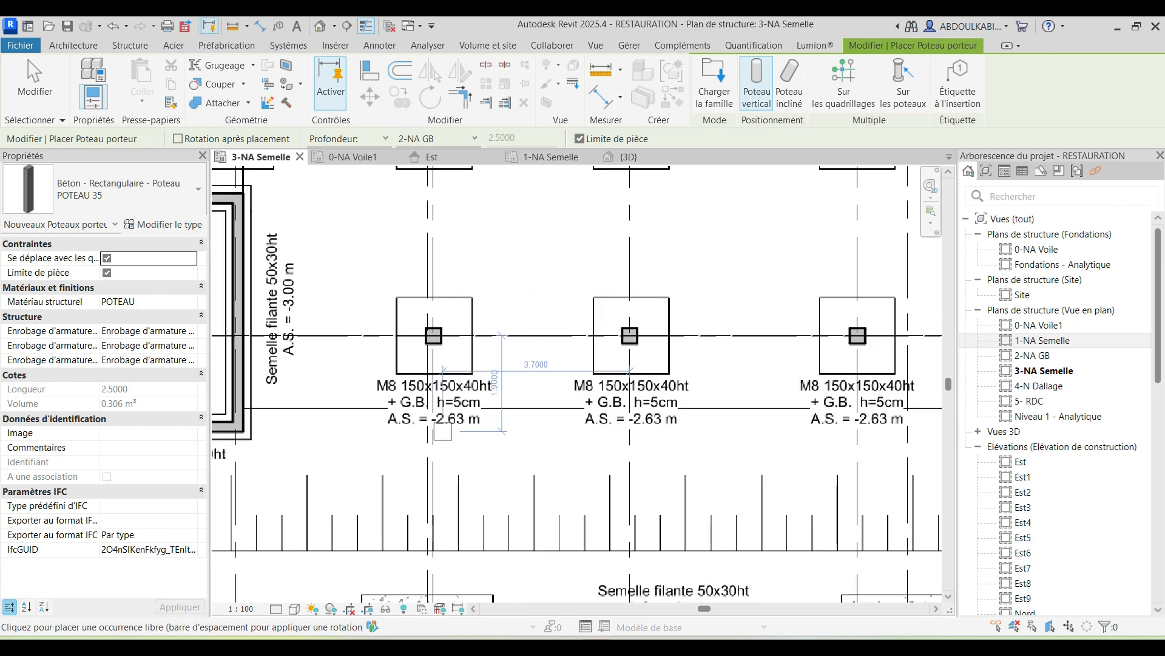
{"action": "scroll", "coordinate": [443, 431], "scroll_direction": "down", "scroll_amount": 5}
{"action": "key", "text": "Escape"}
{"action": "key", "text": "Escape"}
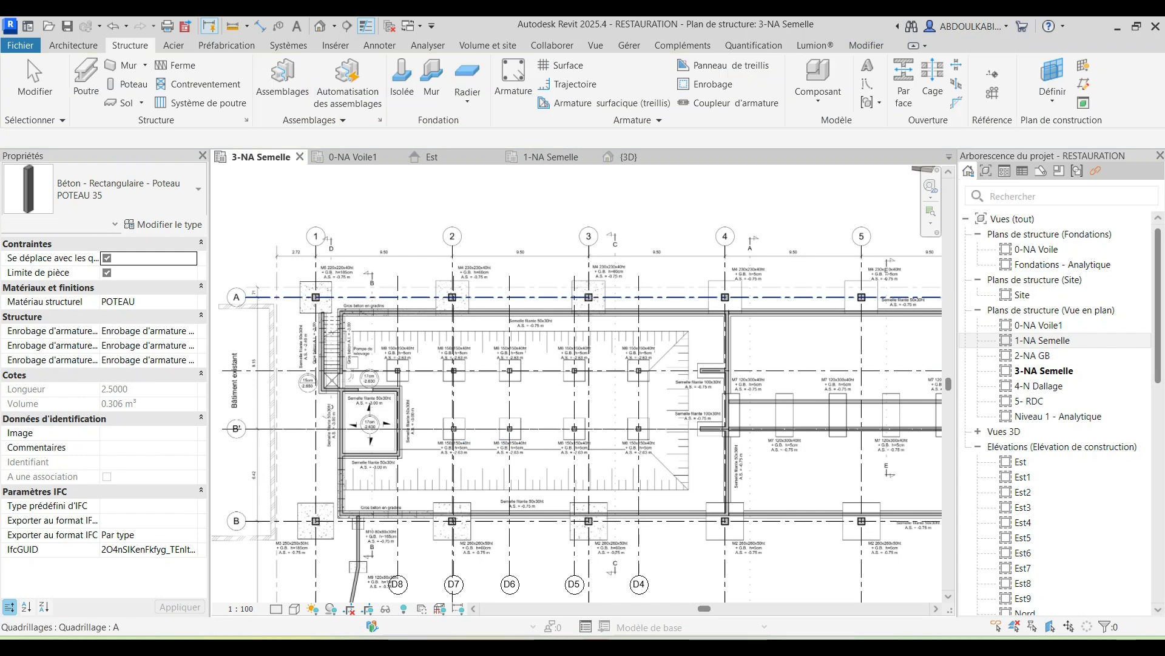
Step: Hide the GO01 - Plan de fondations-ind0.pdf image in the 3-NA Semelle plan view
{"action": "left_click", "coordinate": [443, 407]}
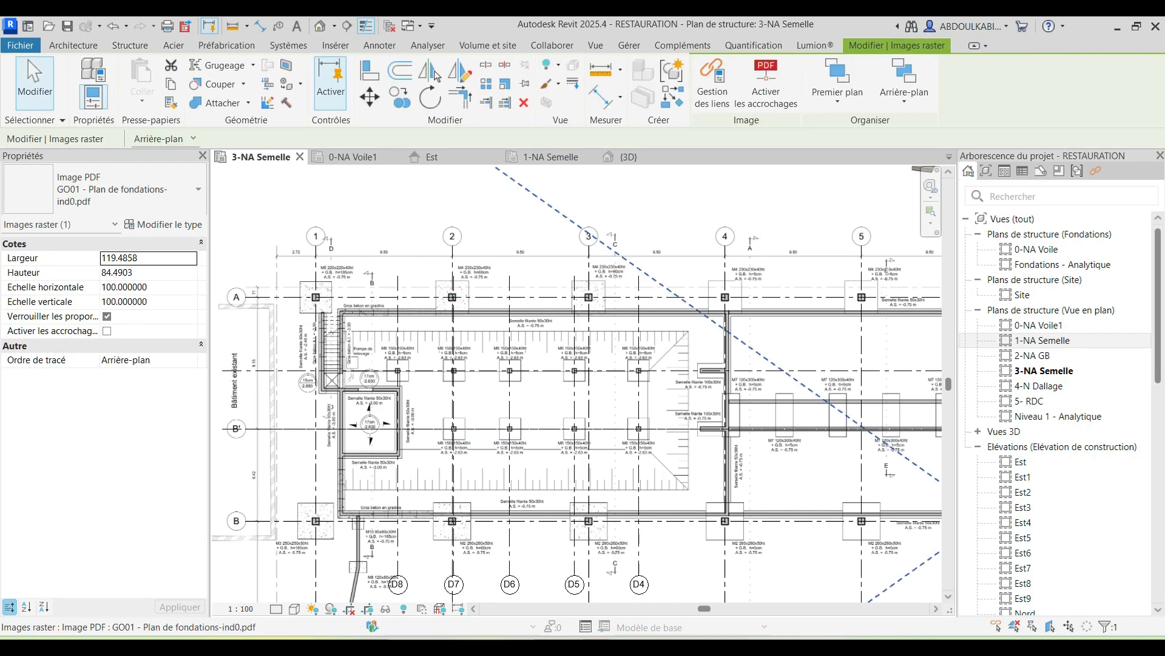
{"action": "scroll", "coordinate": [443, 406], "scroll_direction": "down", "scroll_amount": 5}
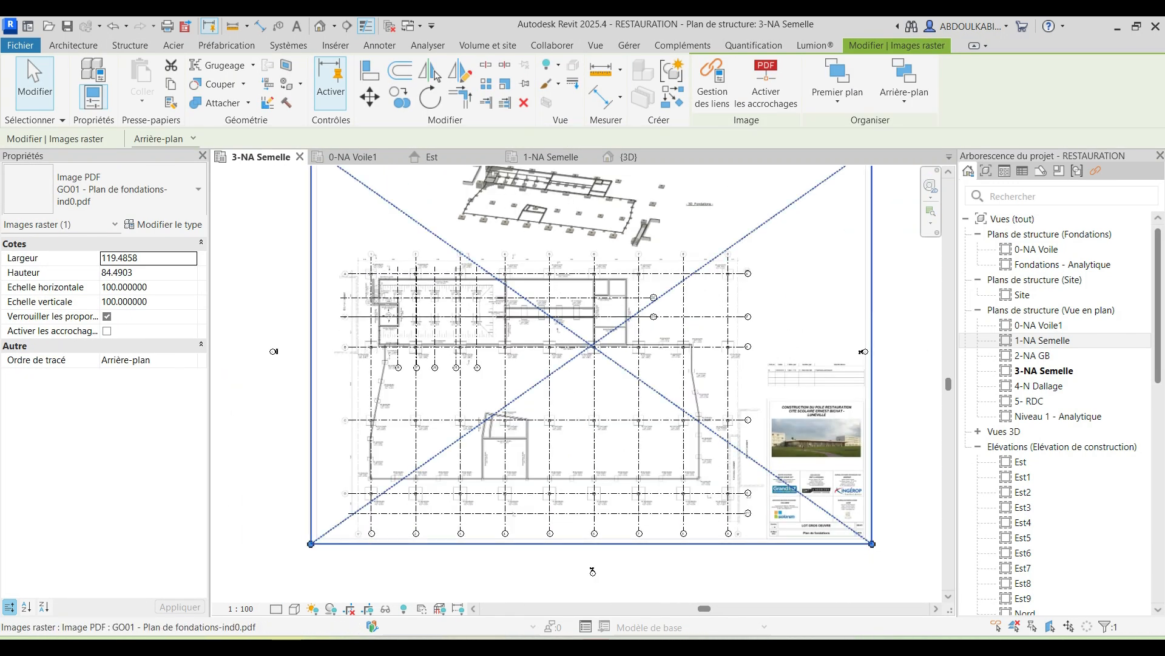
{"action": "right_click", "coordinate": [341, 435]}
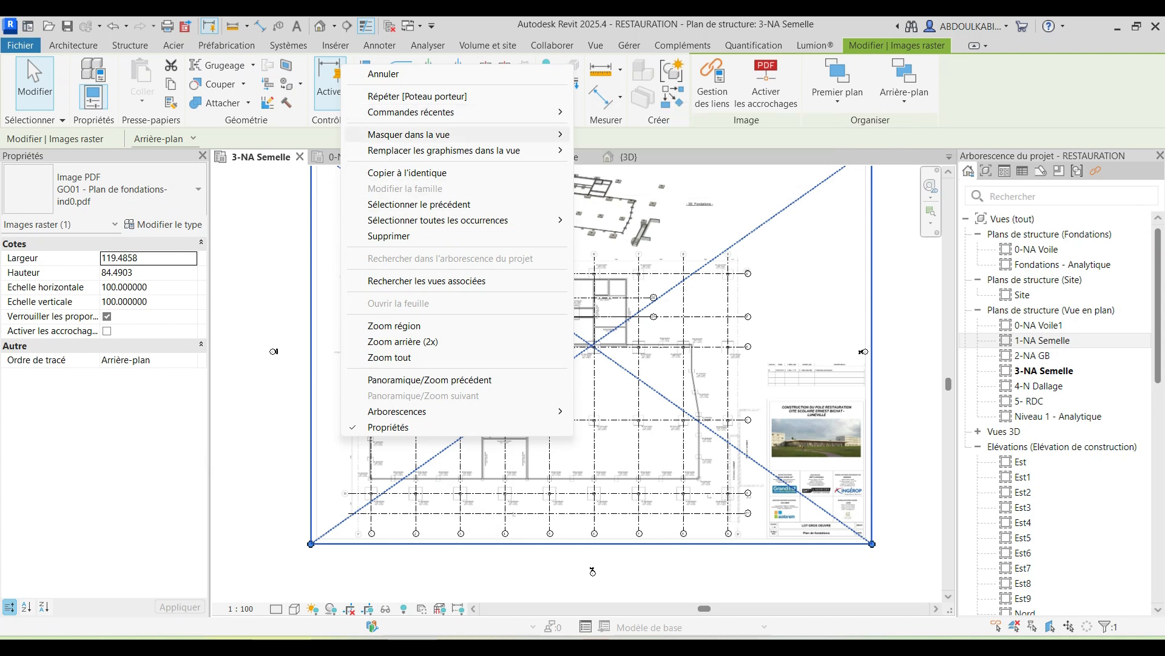
{"action": "mouse_move", "coordinate": [546, 134]}
{"action": "left_click", "coordinate": [613, 135]}
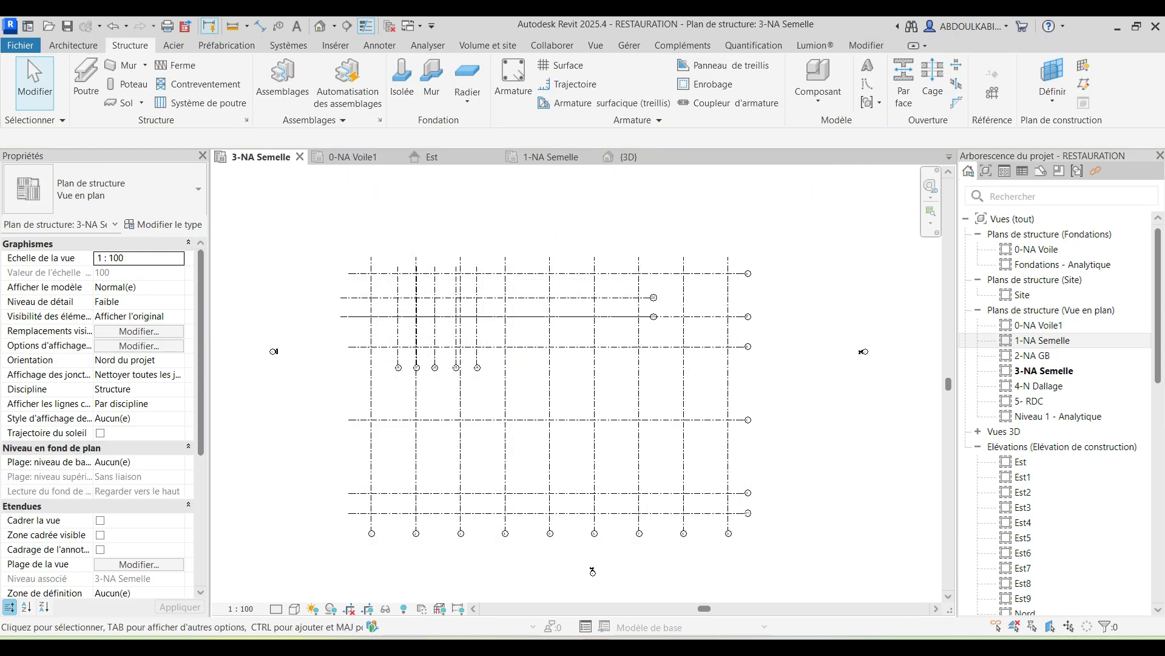
{"action": "scroll", "coordinate": [368, 213], "scroll_direction": "up", "scroll_amount": 3}
{"action": "scroll", "coordinate": [452, 371], "scroll_direction": "down", "scroll_amount": 5}
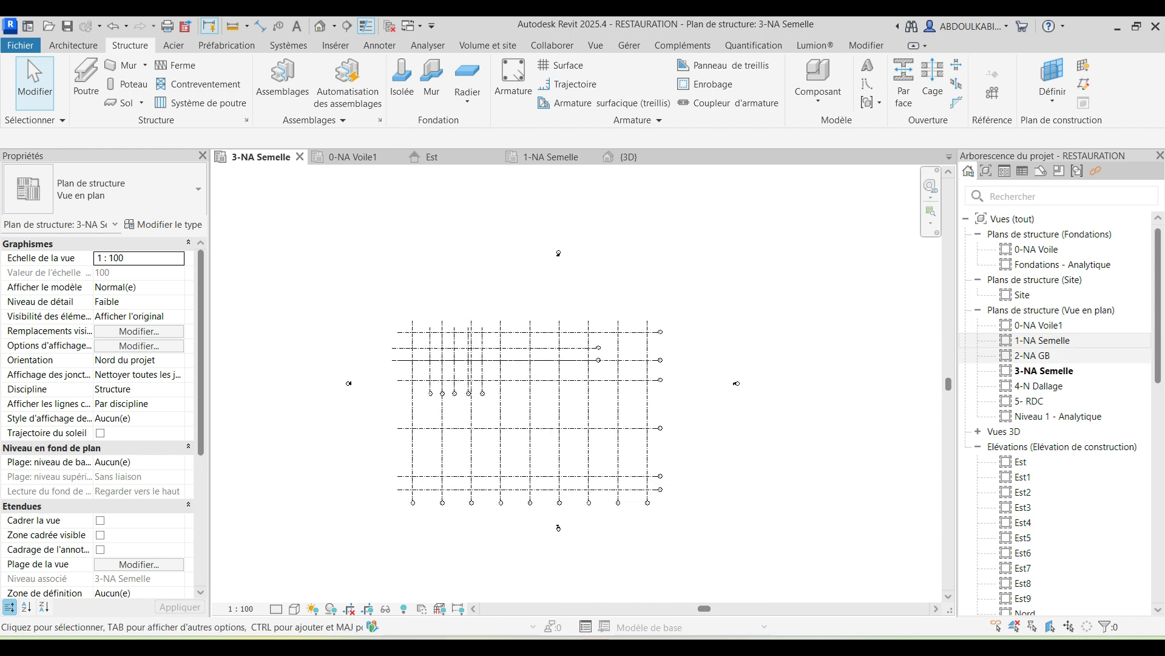
{"action": "scroll", "coordinate": [510, 355], "scroll_direction": "up", "scroll_amount": 5}
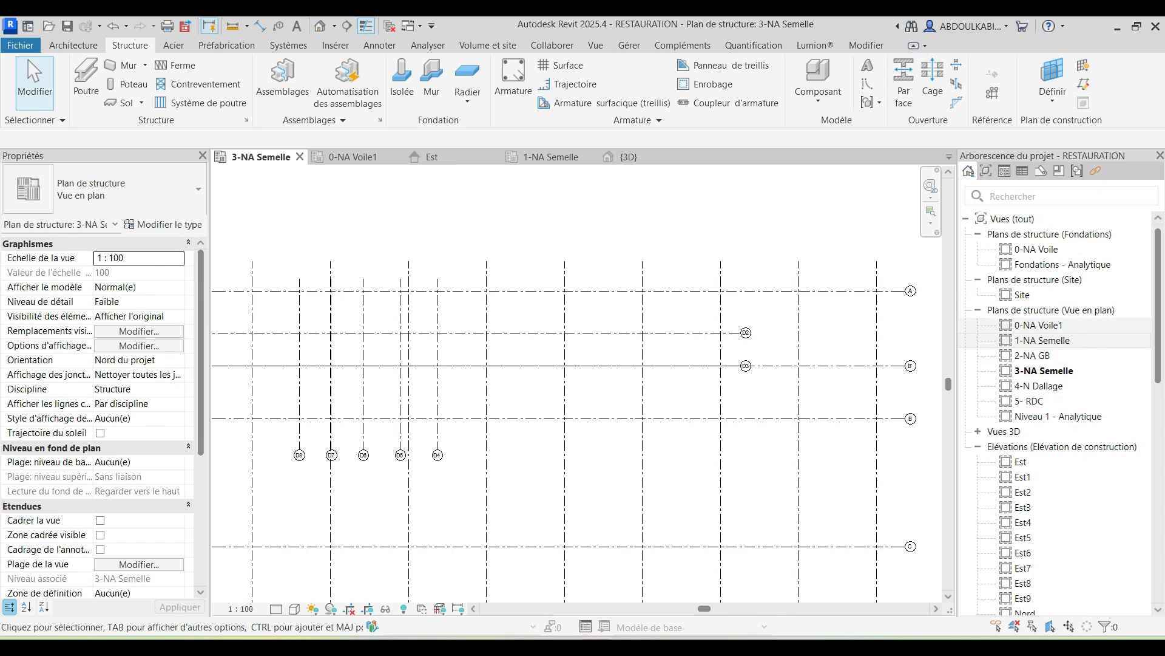
Step: Open the 0-NA Voile1 plan and examine the M8 150x150x40ht footings along grids D4 to D8
{"action": "left_click", "coordinate": [1038, 325]}
{"action": "double_click", "coordinate": [1039, 326]}
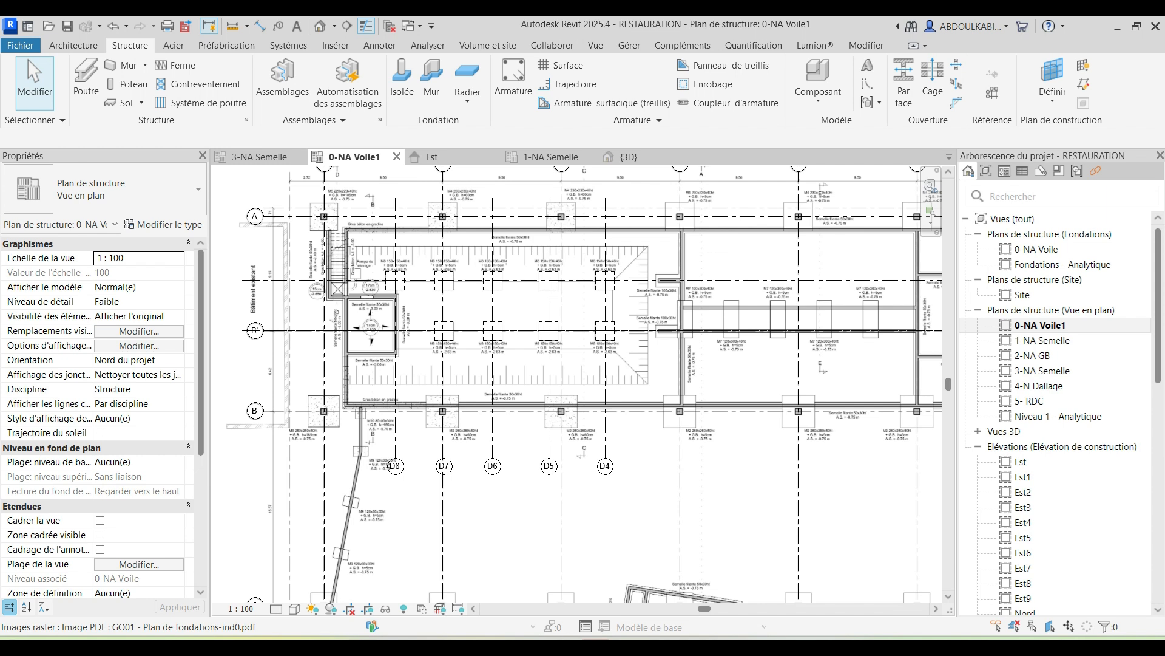
{"action": "scroll", "coordinate": [458, 301], "scroll_direction": "down", "scroll_amount": 1}
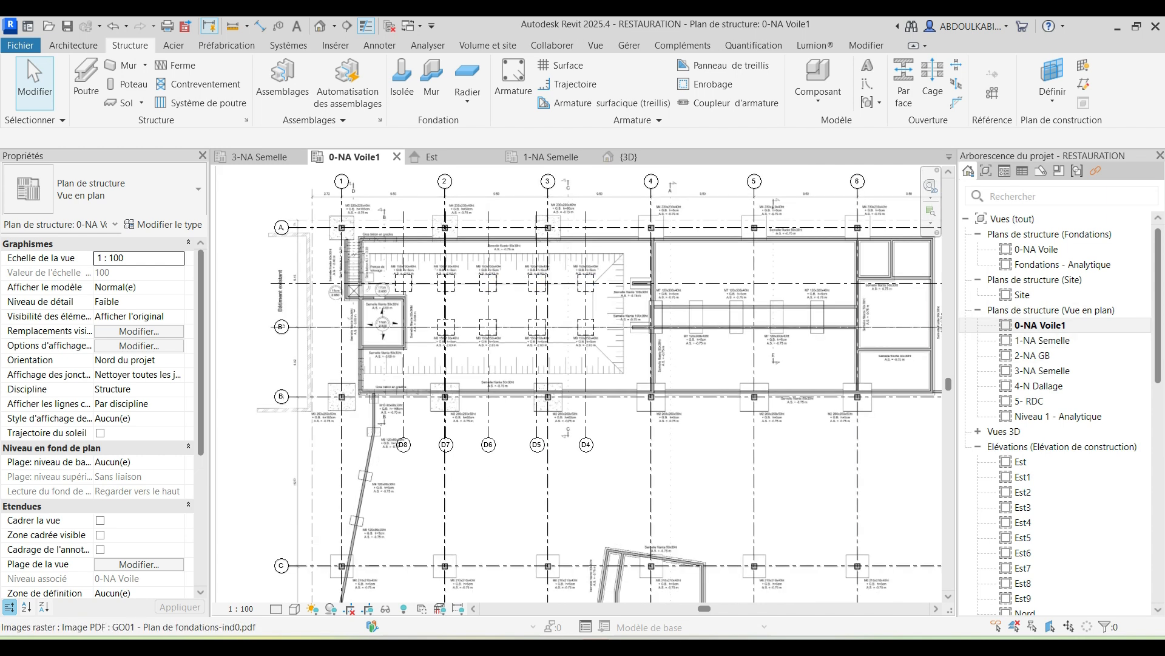
{"action": "scroll", "coordinate": [388, 399], "scroll_direction": "down", "scroll_amount": 1}
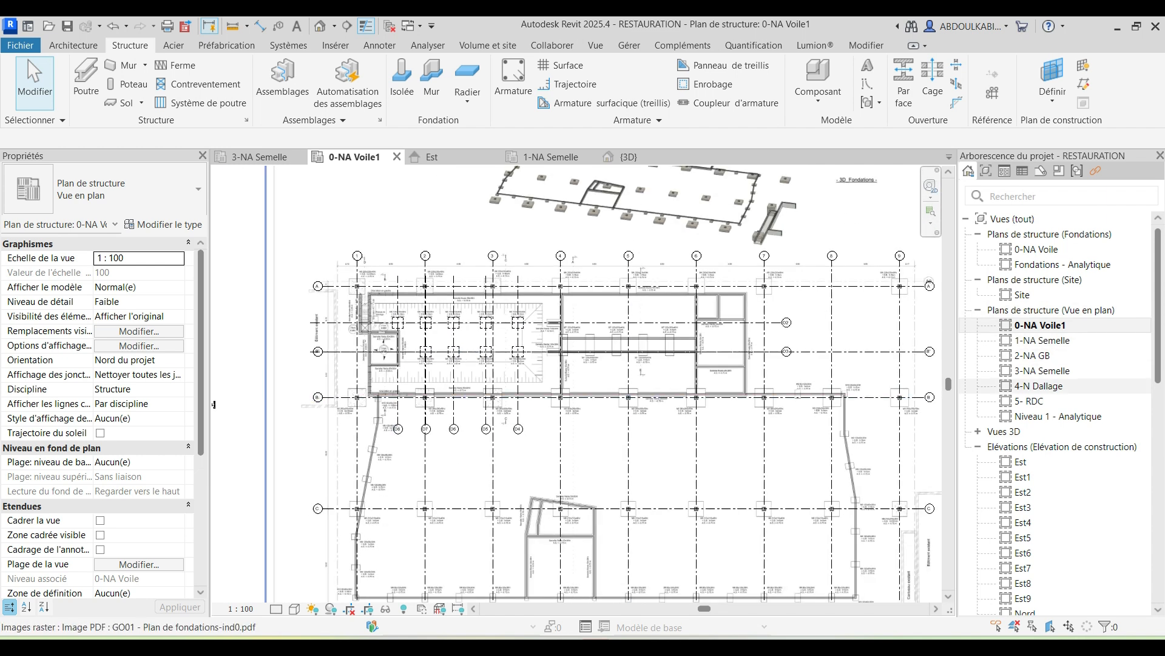
{"action": "scroll", "coordinate": [437, 327], "scroll_direction": "up", "scroll_amount": 4}
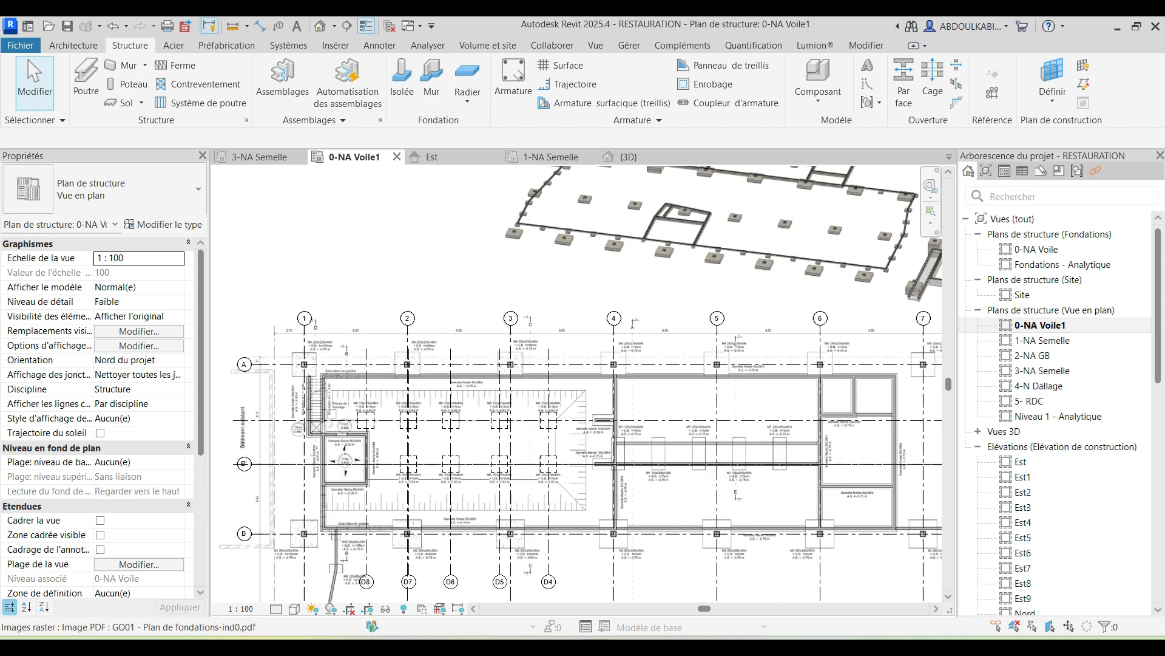
{"action": "scroll", "coordinate": [637, 194], "scroll_direction": "up", "scroll_amount": 4}
{"action": "scroll", "coordinate": [585, 231], "scroll_direction": "down", "scroll_amount": 4}
{"action": "middle_click_drag", "start_coordinate": [449, 524], "coordinate": [505, 433]}
{"action": "scroll", "coordinate": [504, 433], "scroll_direction": "up", "scroll_amount": 4}
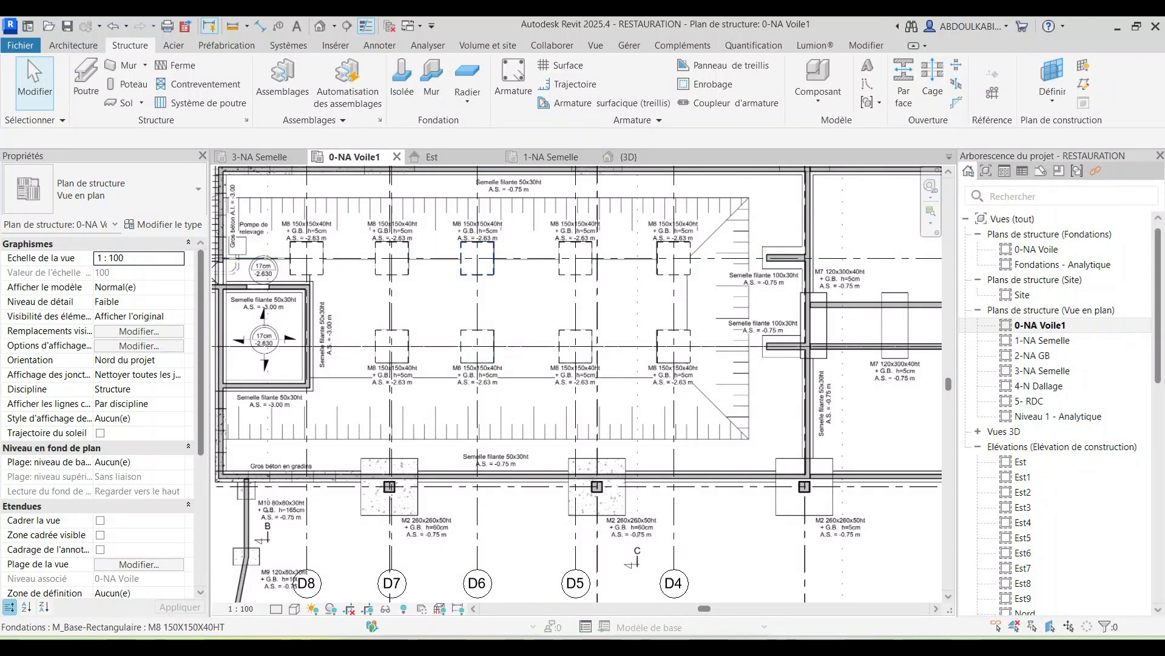
{"action": "scroll", "coordinate": [480, 258], "scroll_direction": "up", "scroll_amount": 2}
{"action": "scroll", "coordinate": [446, 327], "scroll_direction": "down", "scroll_amount": 1}
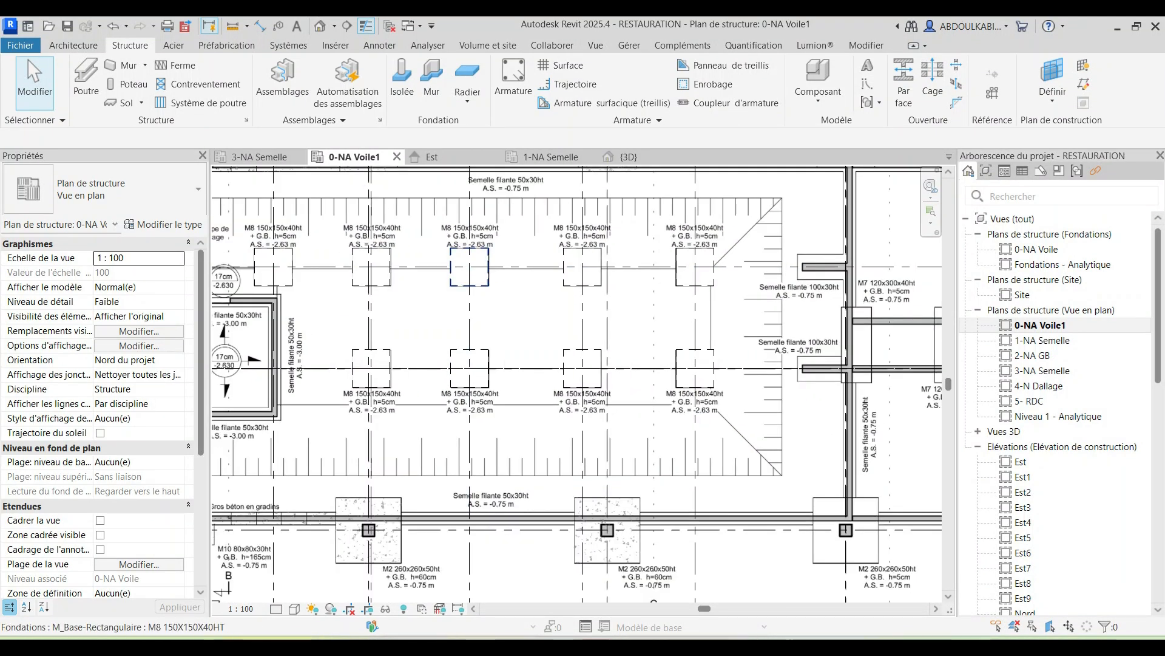
{"action": "scroll", "coordinate": [486, 267], "scroll_direction": "up", "scroll_amount": 3}
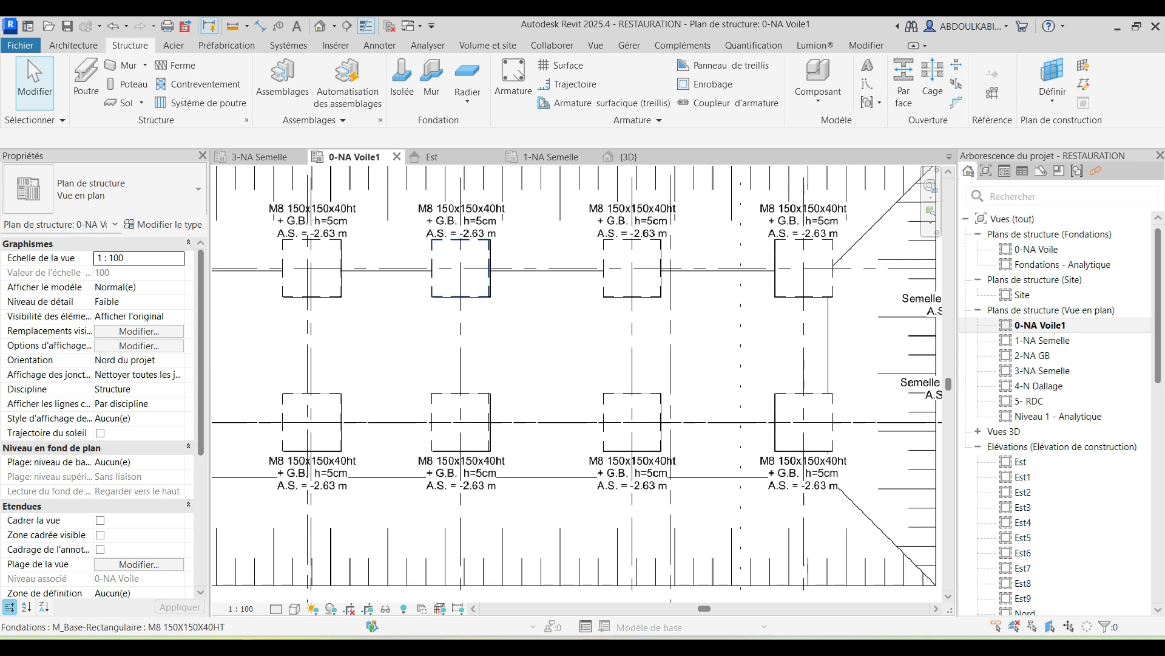
Step: Inspect the properties of the 1-NA Semelle level and the M8 footing on grid D3 in the Est elevation
{"action": "left_click", "coordinate": [448, 157]}
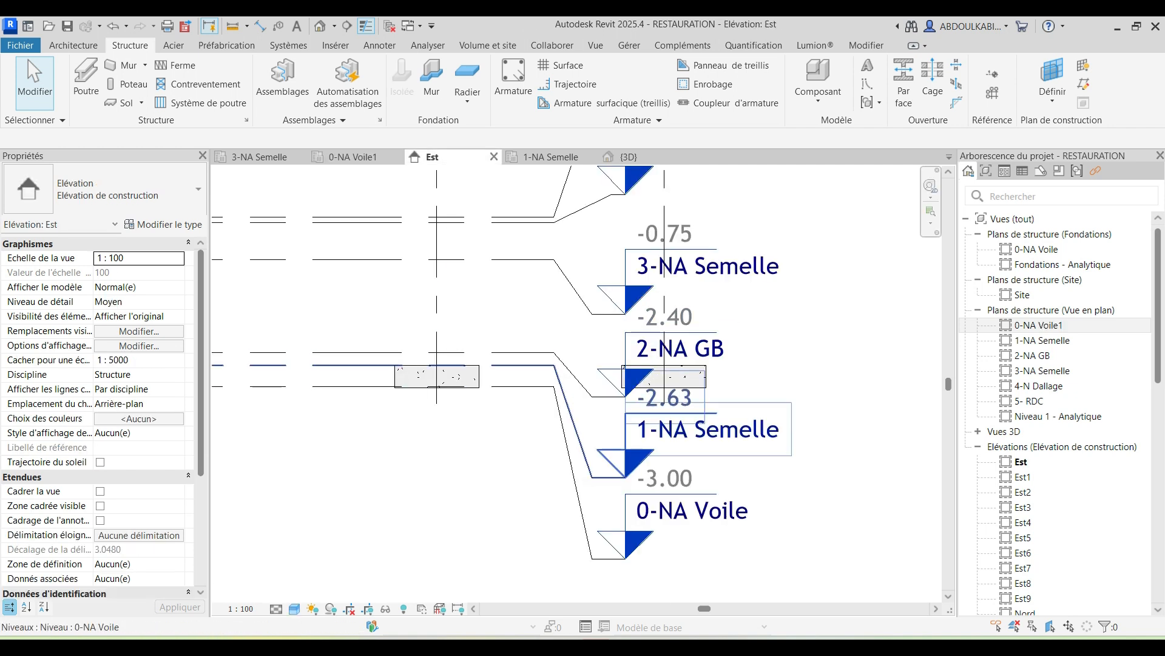
{"action": "scroll", "coordinate": [625, 394], "scroll_direction": "up", "scroll_amount": 2}
{"action": "left_click", "coordinate": [393, 358]}
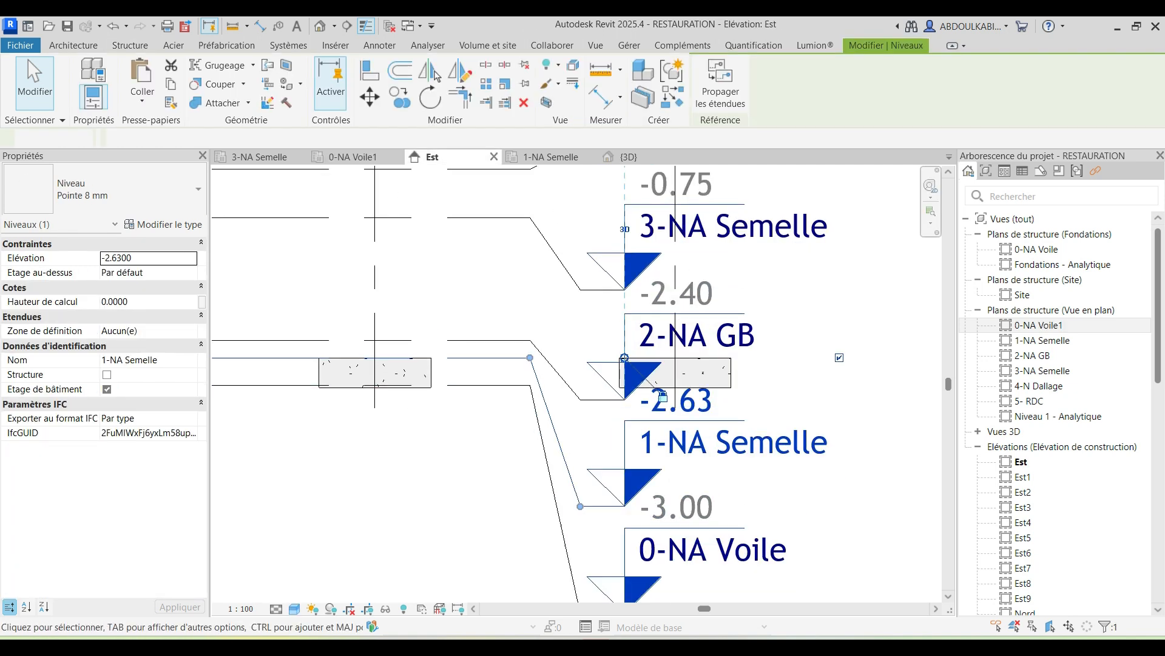
{"action": "left_click", "coordinate": [394, 365]}
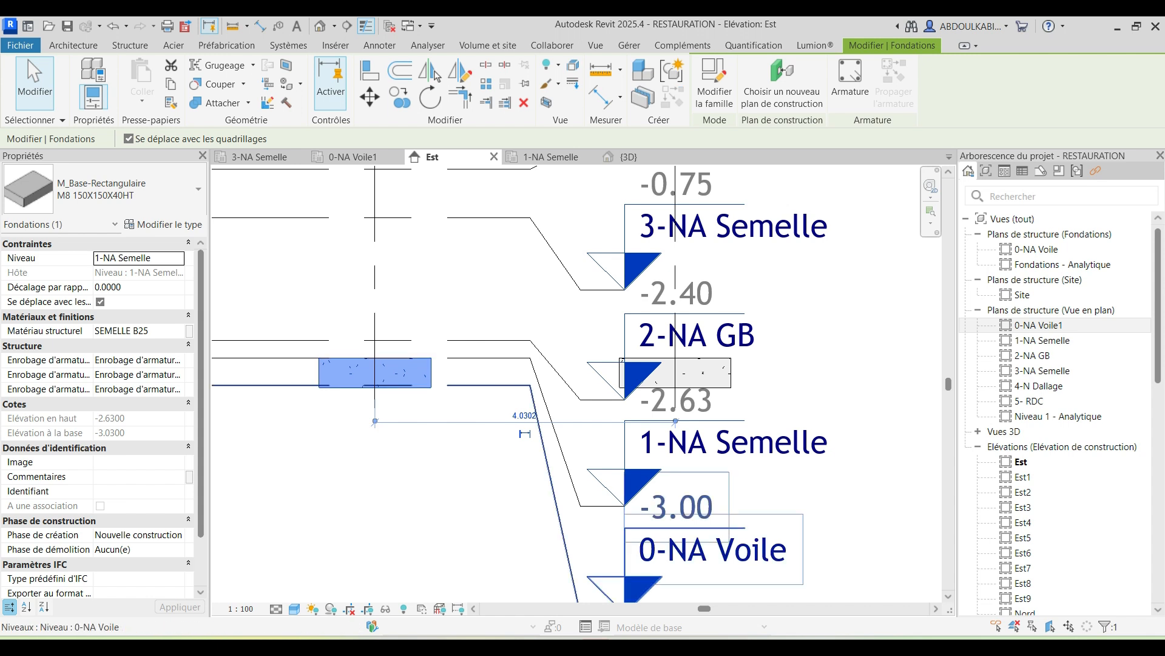
{"action": "scroll", "coordinate": [290, 378], "scroll_direction": "up", "scroll_amount": 1}
{"action": "key", "text": "Escape"}
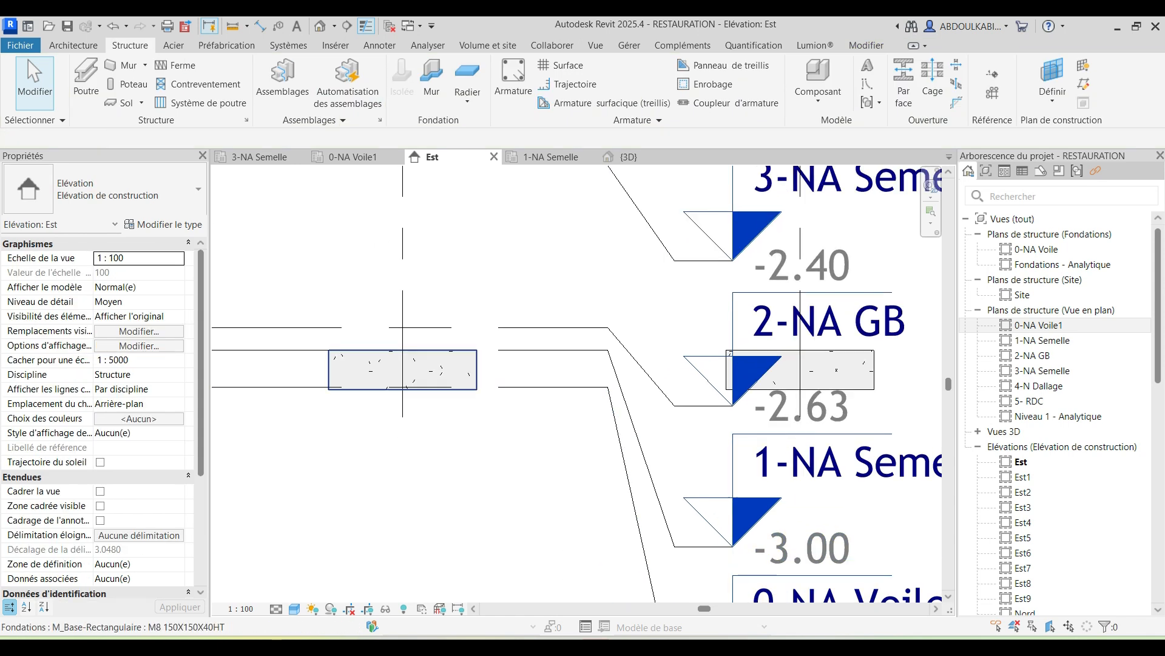
Step: Select the M8 footing on grid D3 and examine its position relative to the 2-NA GB, 1-NA Semelle and 0-NA Voile levels
{"action": "left_click", "coordinate": [403, 369]}
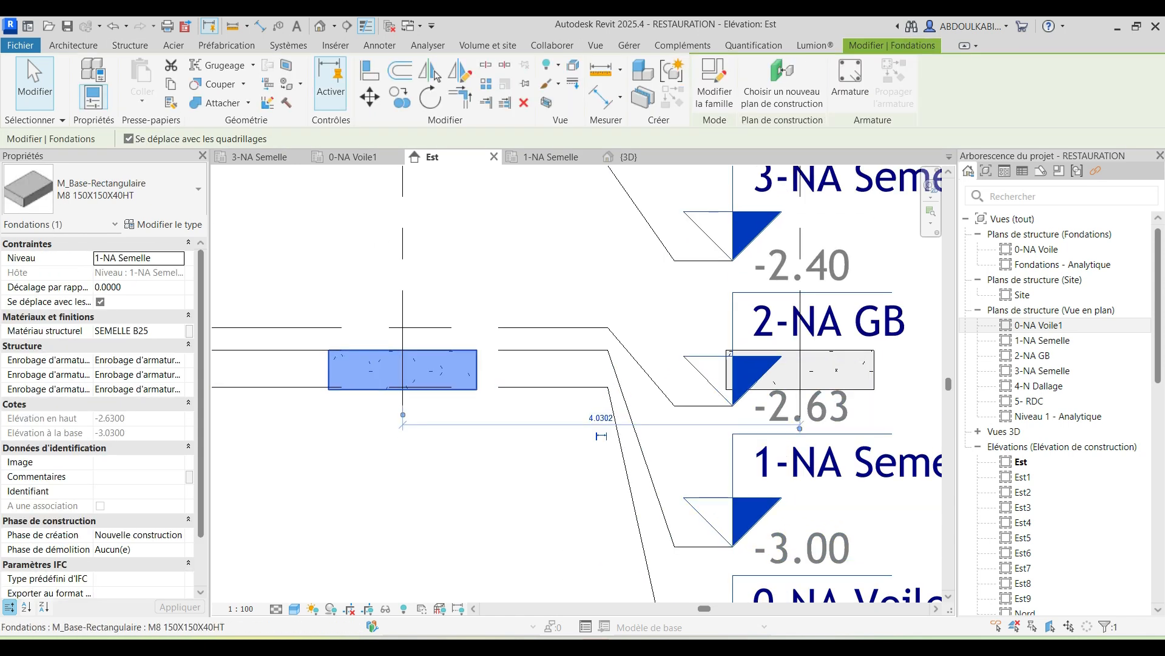
{"action": "scroll", "coordinate": [519, 438], "scroll_direction": "down", "scroll_amount": 2}
{"action": "scroll", "coordinate": [476, 409], "scroll_direction": "up", "scroll_amount": 2}
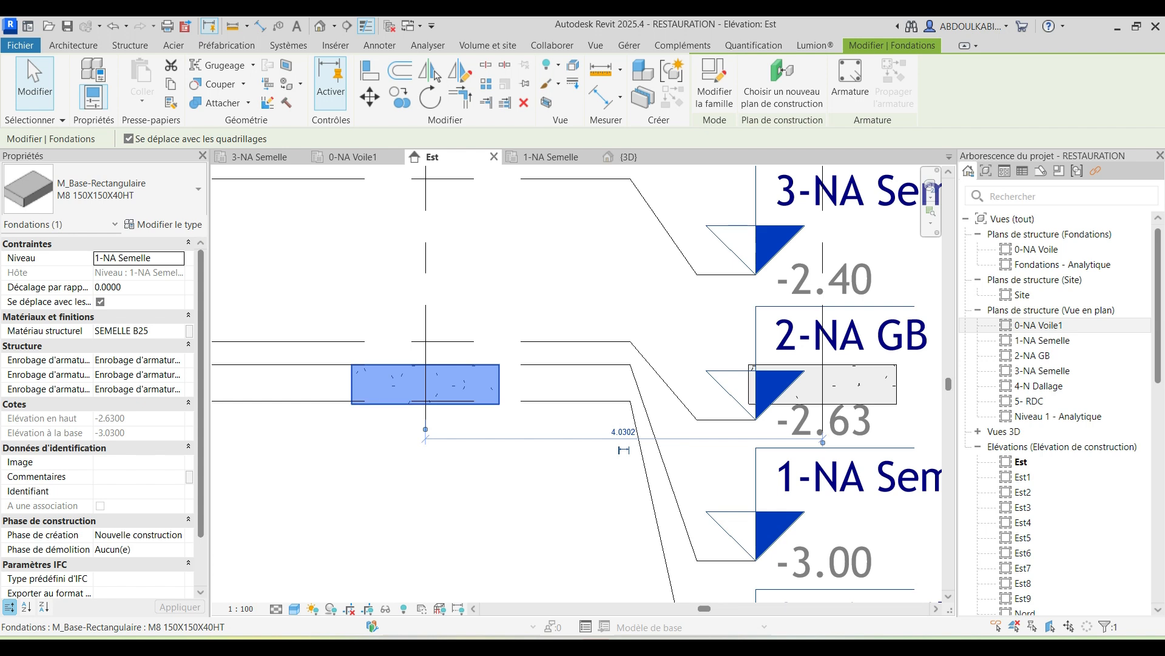
{"action": "scroll", "coordinate": [432, 363], "scroll_direction": "up", "scroll_amount": 1}
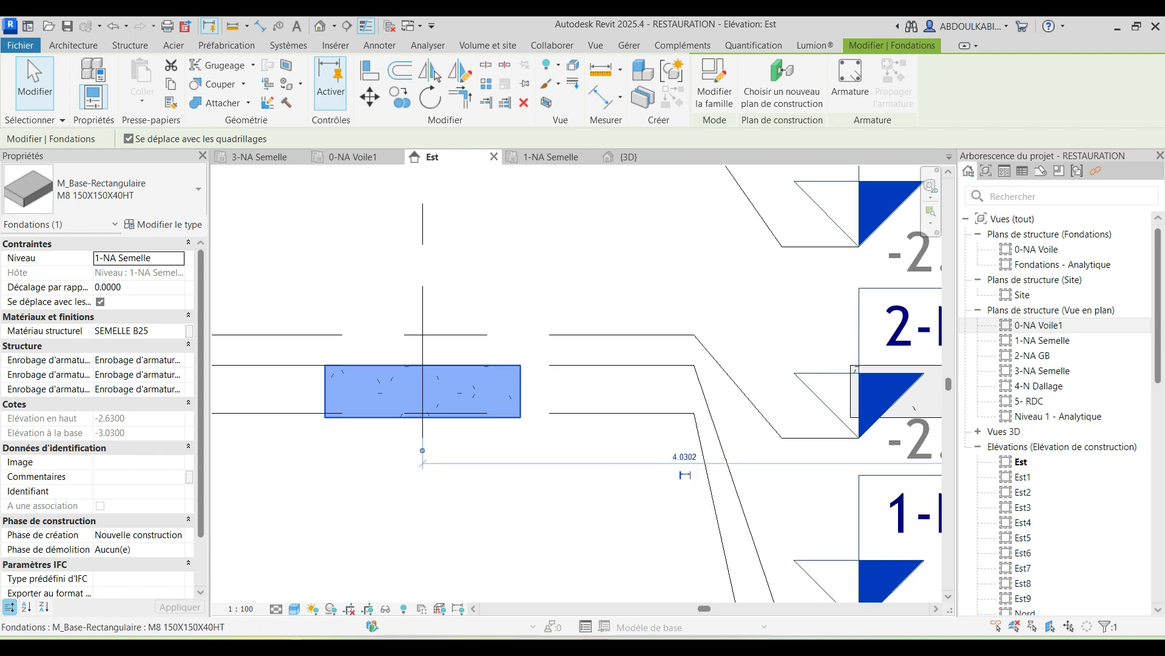
{"action": "scroll", "coordinate": [436, 379], "scroll_direction": "down", "scroll_amount": 1}
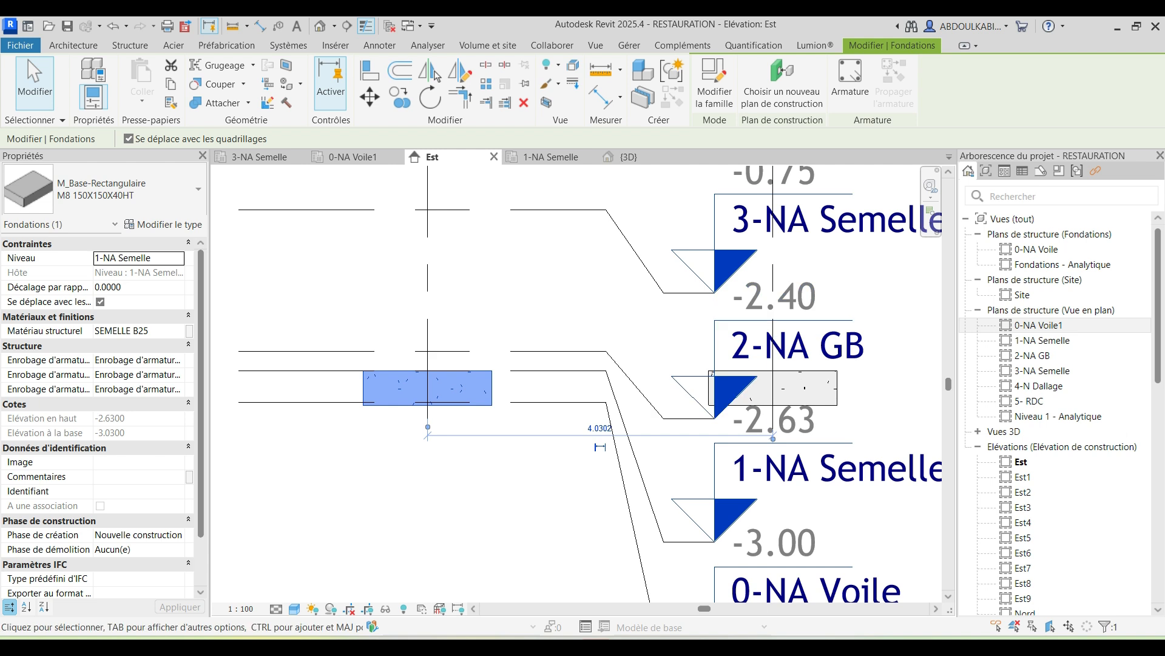
{"action": "scroll", "coordinate": [614, 424], "scroll_direction": "down", "scroll_amount": 3}
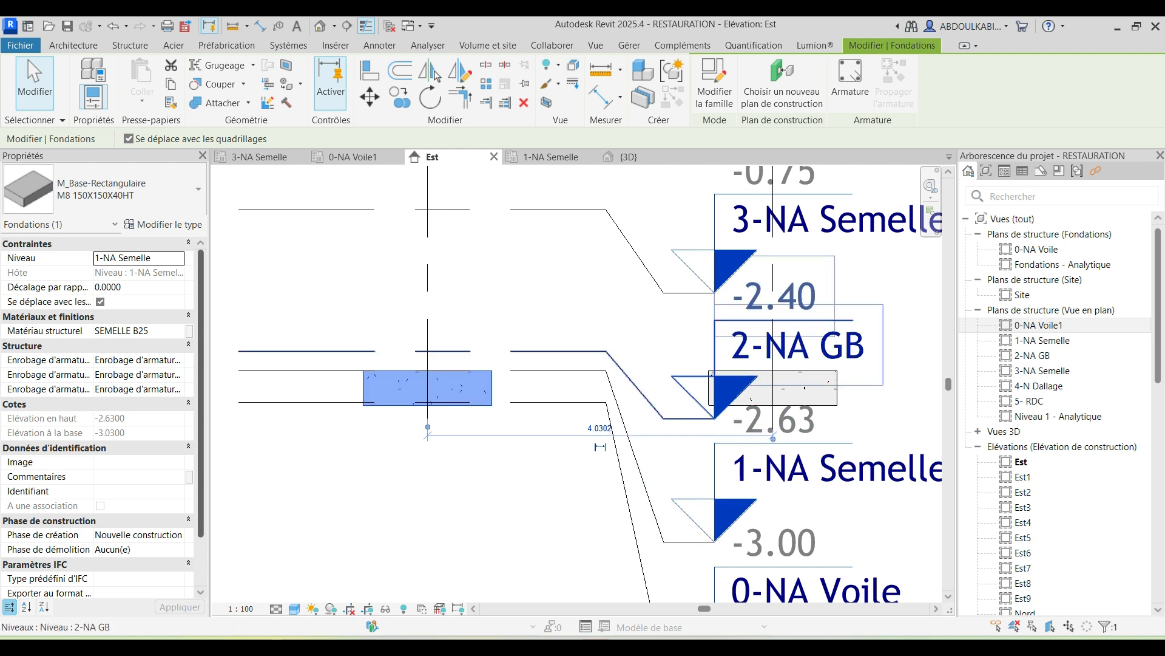
{"action": "scroll", "coordinate": [553, 418], "scroll_direction": "down", "scroll_amount": 1}
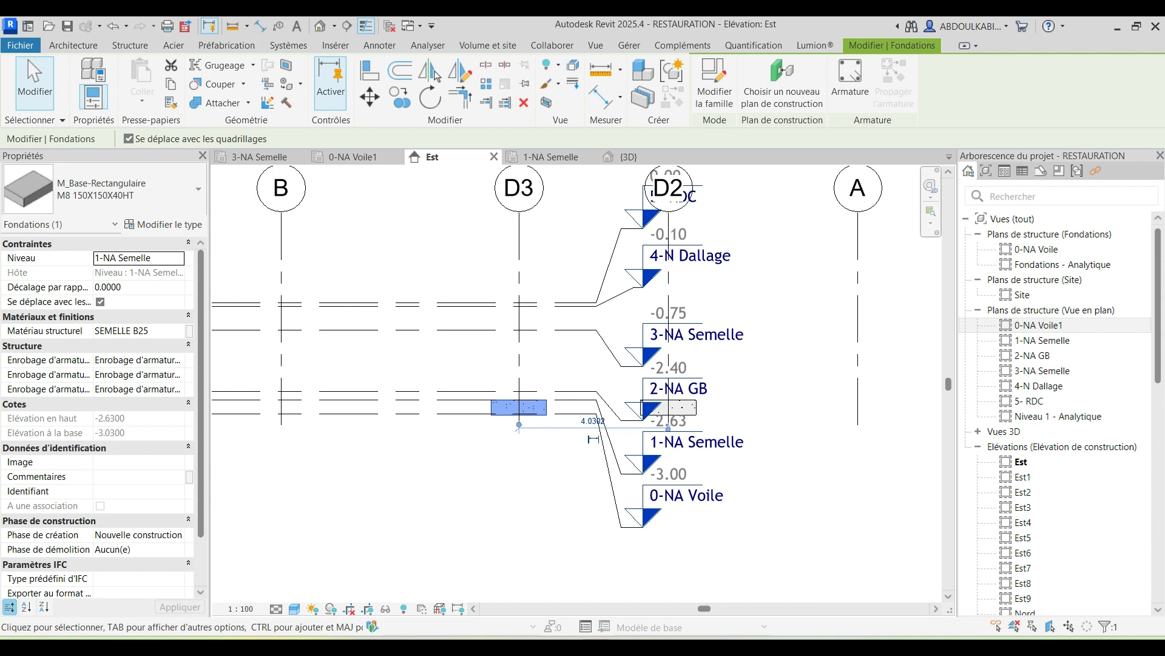
Step: Move the M8 footing on grid D3 up 0.40 m in the Est elevation so its base sits on the 1-NA Semelle level
{"action": "left_click", "coordinate": [152, 258]}
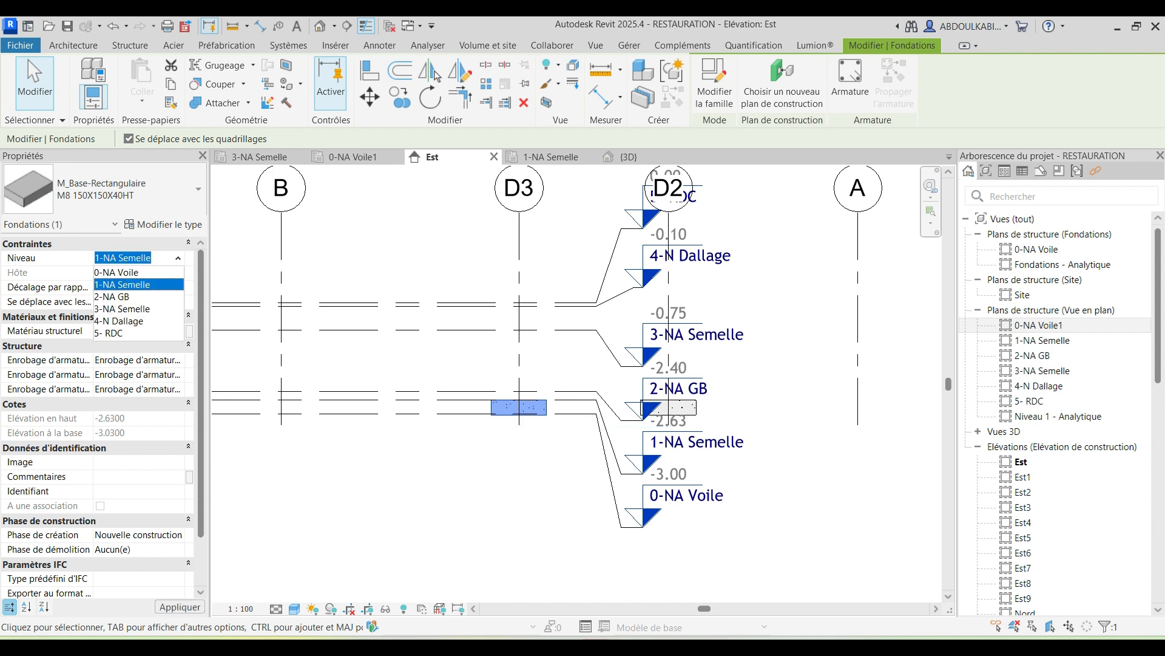
{"action": "scroll", "coordinate": [536, 407], "scroll_direction": "up", "scroll_amount": 4}
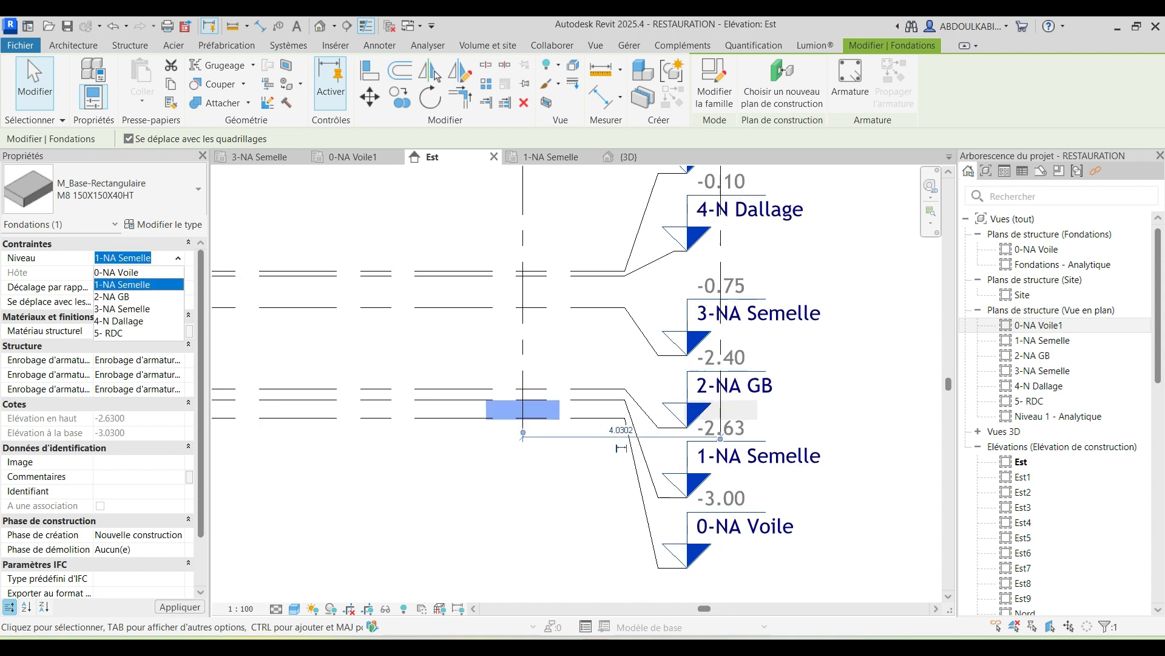
{"action": "key", "text": "Escape"}
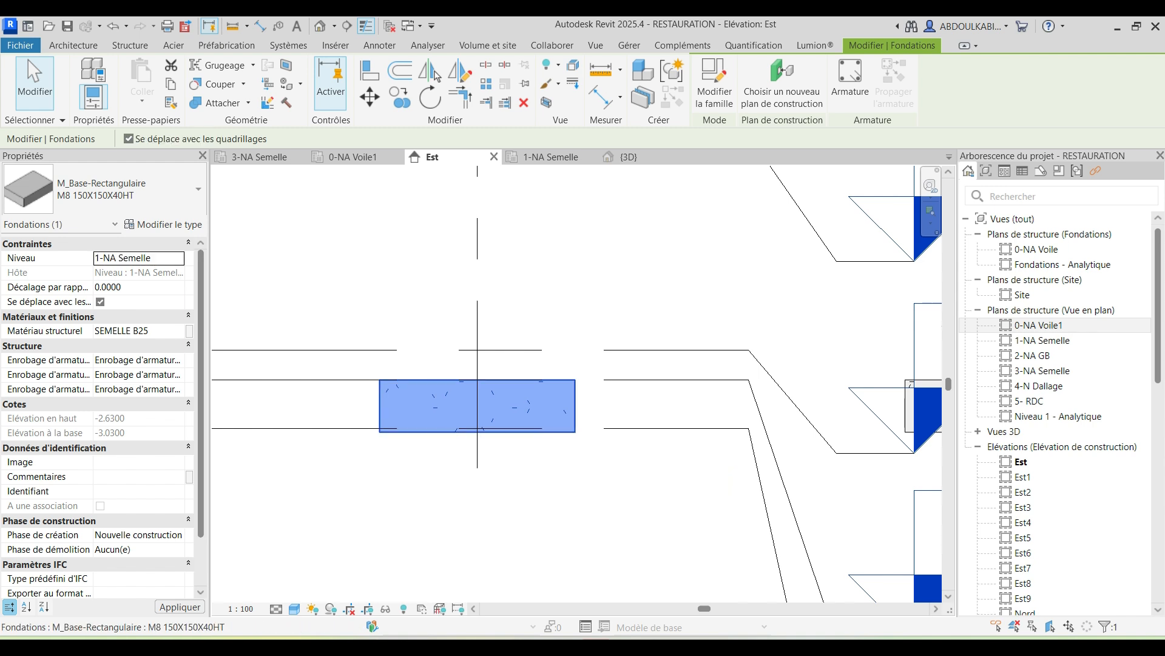
{"action": "scroll", "coordinate": [381, 431], "scroll_direction": "up", "scroll_amount": 2}
{"action": "key", "text": "m"}
{"action": "key", "text": "v"}
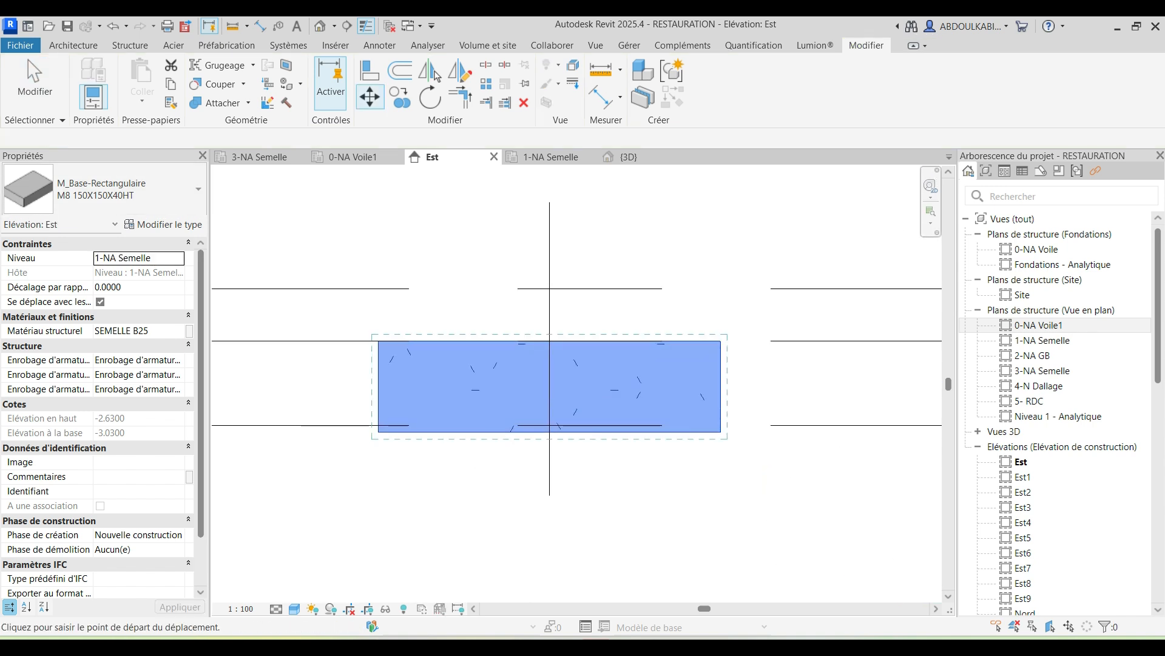
{"action": "left_click", "coordinate": [12, 138]}
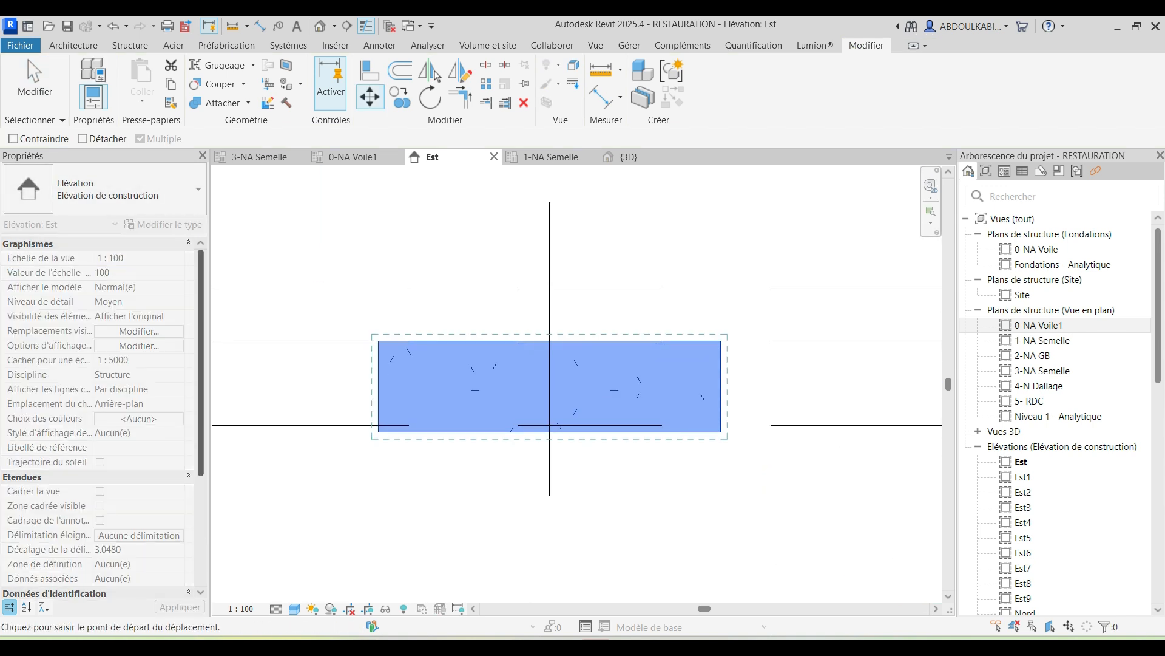
{"action": "left_click", "coordinate": [379, 431]}
{"action": "left_click", "coordinate": [379, 341]}
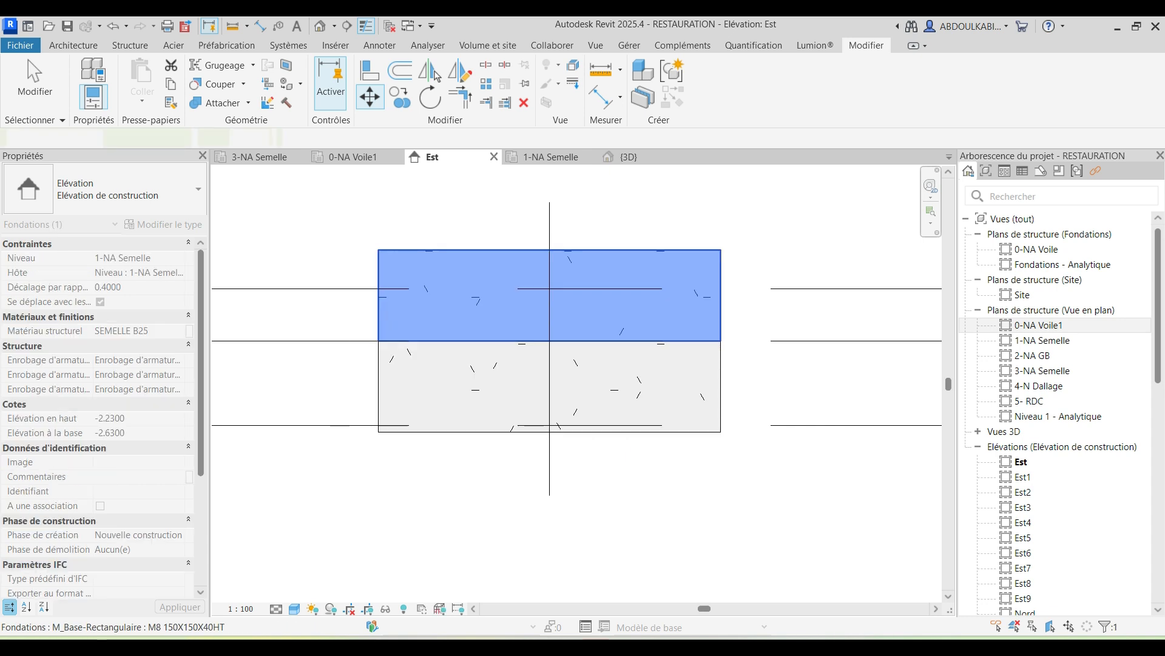
{"action": "scroll", "coordinate": [378, 389], "scroll_direction": "down", "scroll_amount": 2}
{"action": "key", "text": "Escape"}
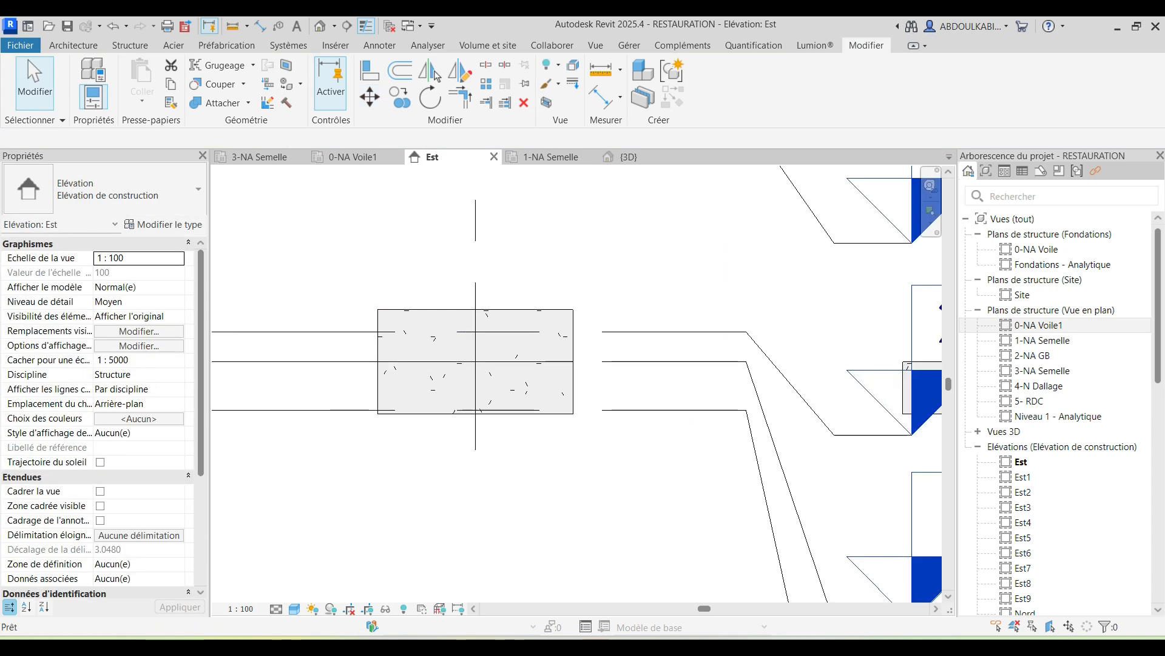
Step: Compare the level offset and elevations of the two stacked M8 footings at grid D3
{"action": "left_click", "coordinate": [449, 310]}
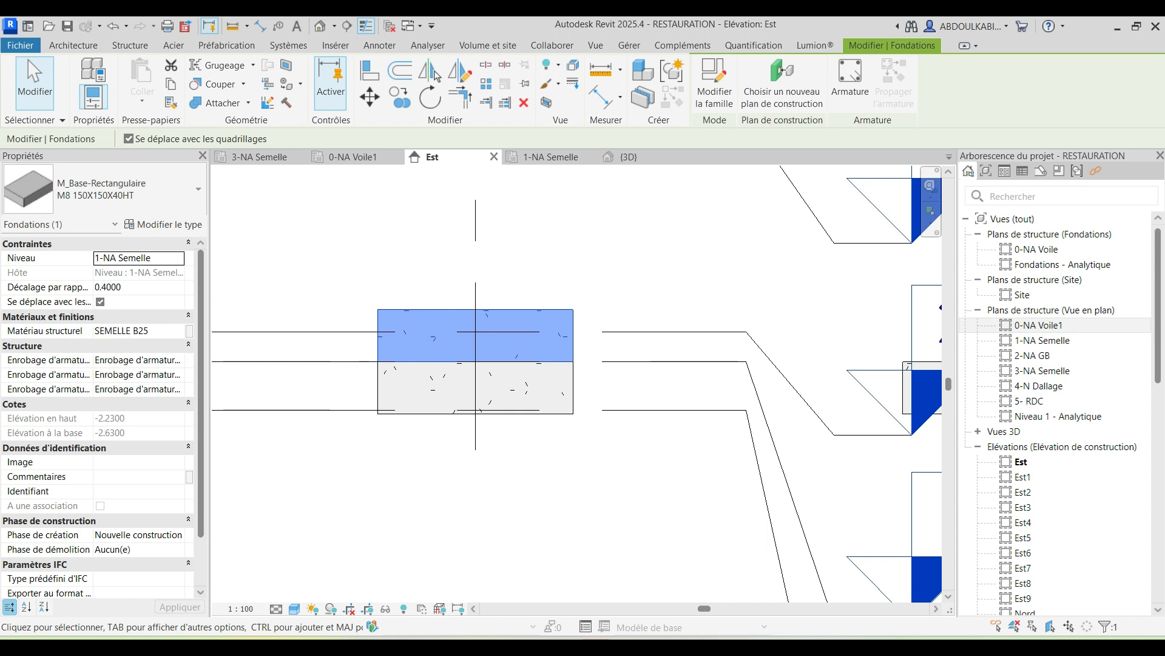
{"action": "left_click_drag", "start_coordinate": [95, 286], "coordinate": [68, 287]}
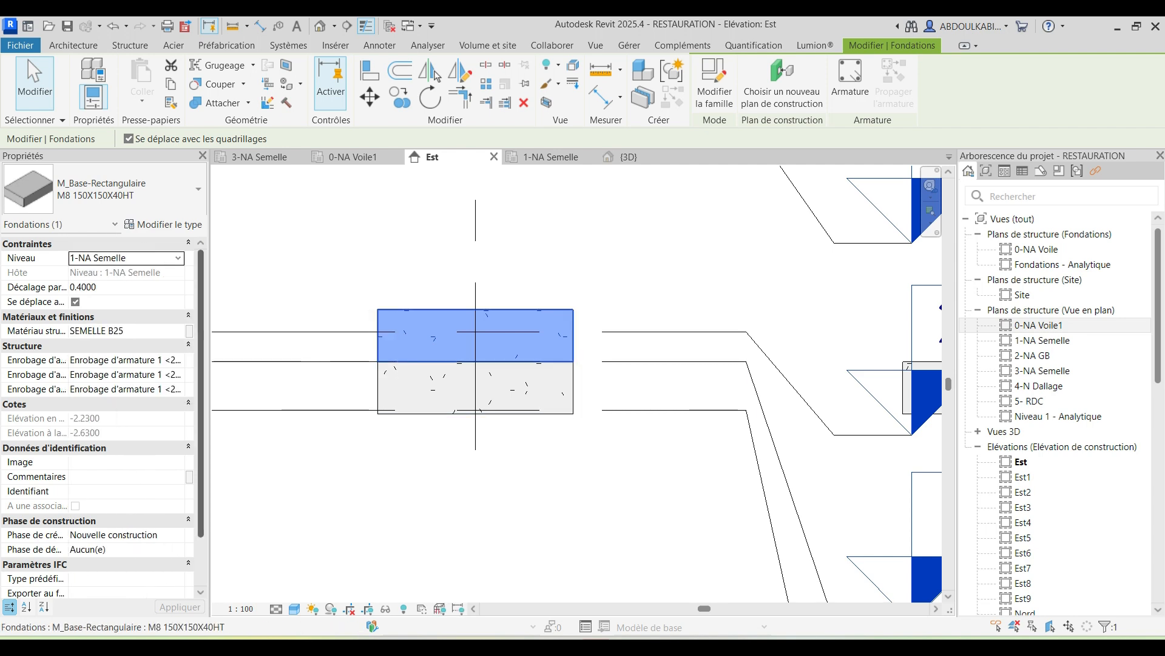
{"action": "scroll", "coordinate": [508, 361], "scroll_direction": "down", "scroll_amount": 1}
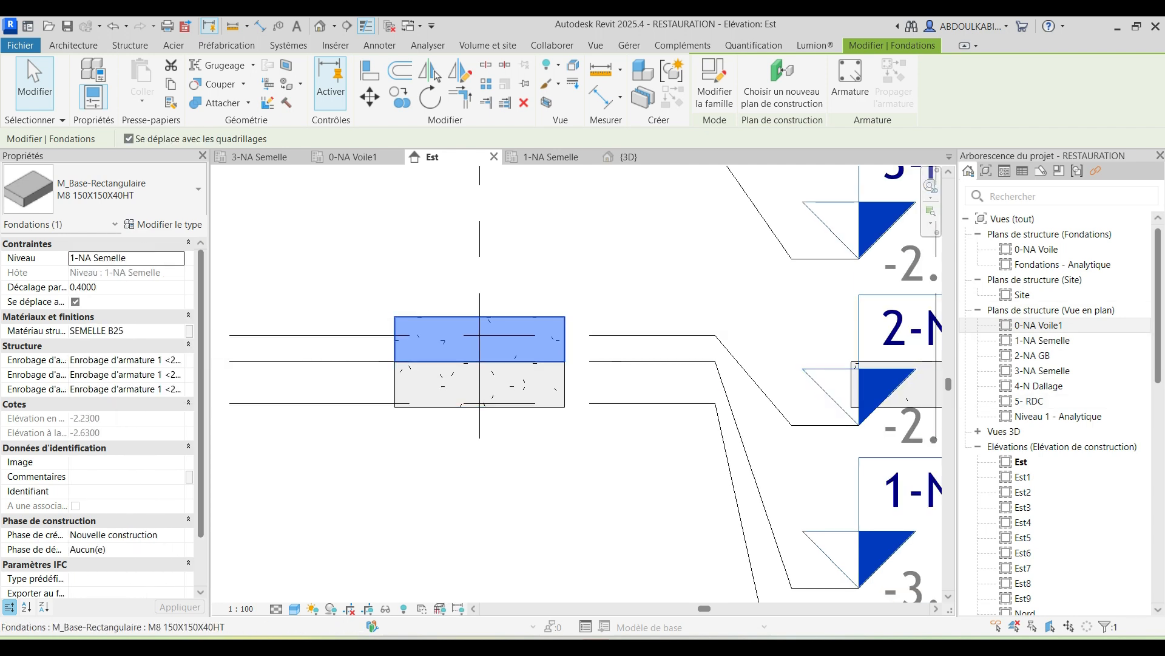
{"action": "scroll", "coordinate": [504, 405], "scroll_direction": "down", "scroll_amount": 2}
{"action": "key", "text": "Escape"}
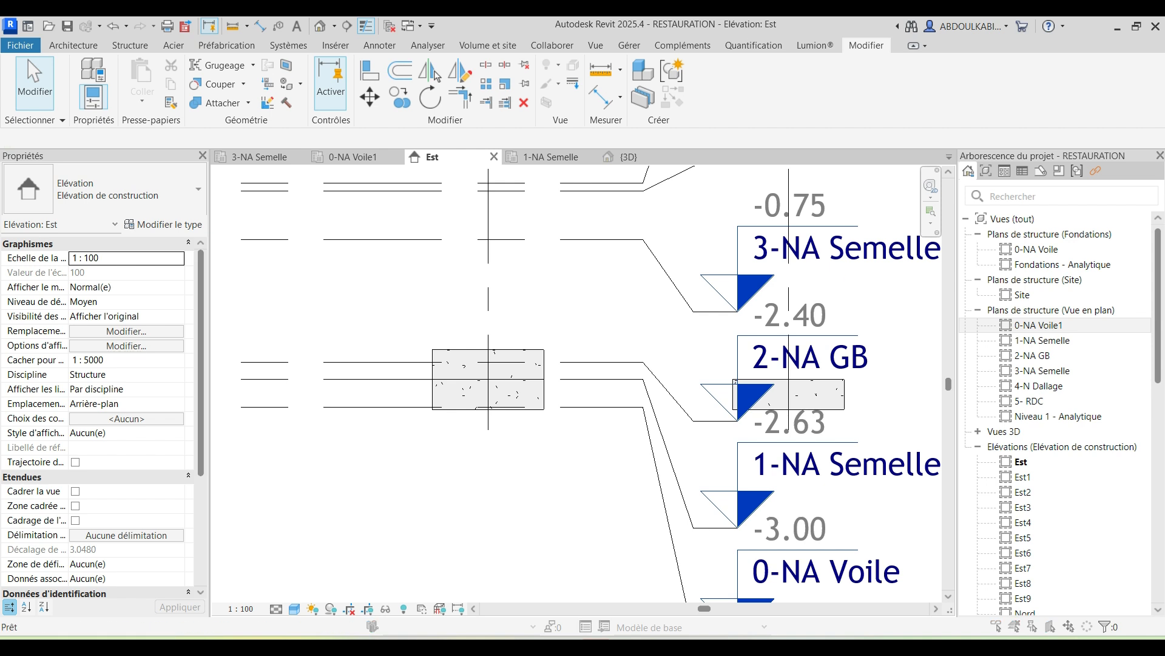
{"action": "key", "text": "Escape"}
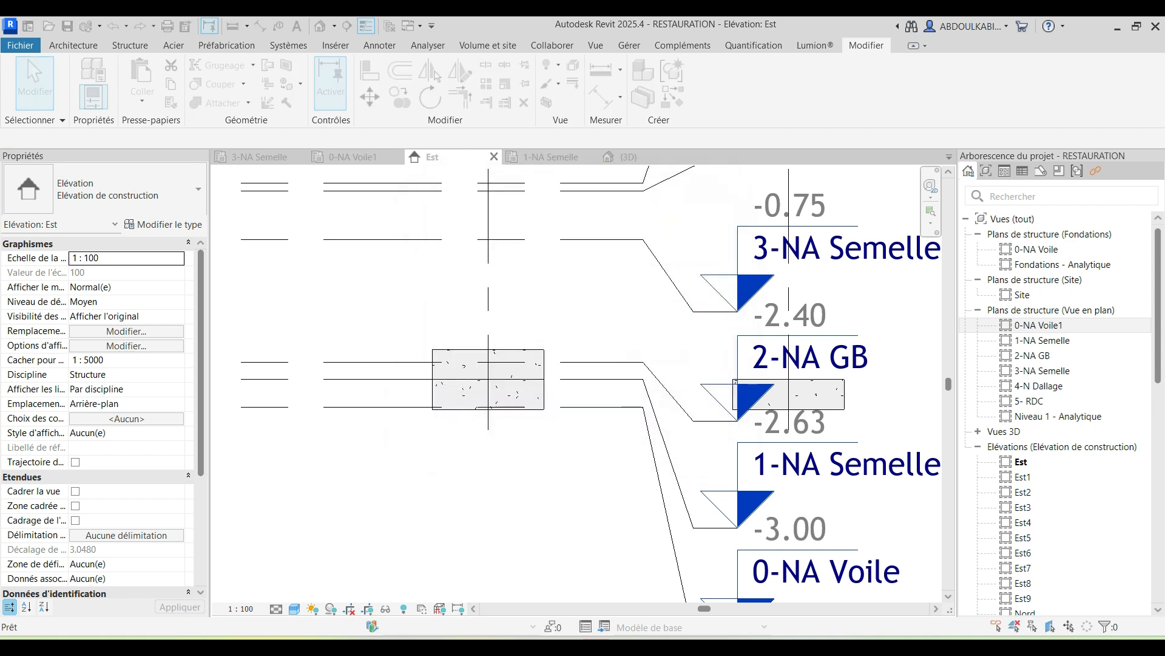
{"action": "left_click", "coordinate": [528, 398]}
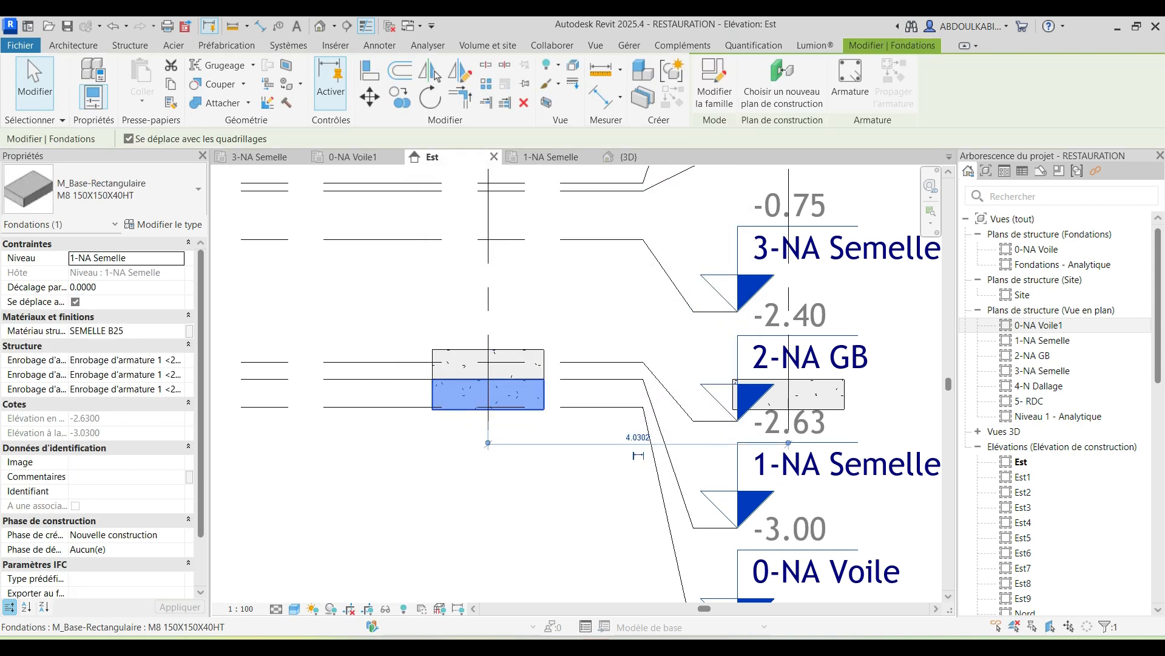
{"action": "key", "text": "Escape"}
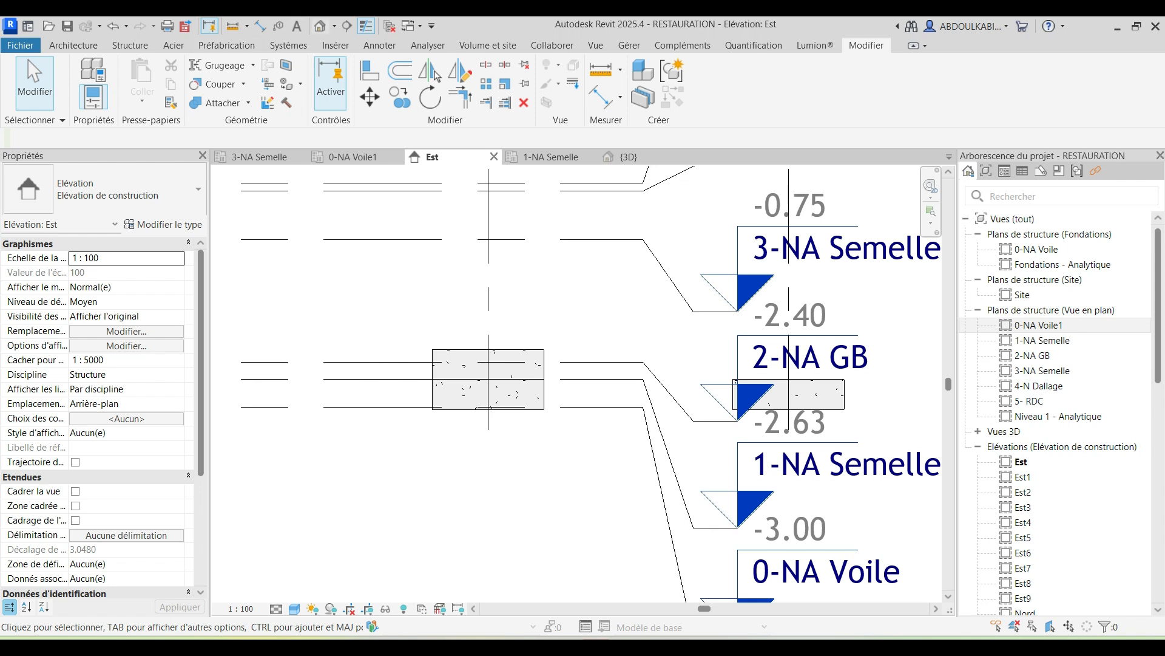
Step: Undo the upward move of the M8 footing on grid D3
{"action": "key", "text": "ctrl+z"}
{"action": "scroll", "coordinate": [458, 397], "scroll_direction": "up", "scroll_amount": 5}
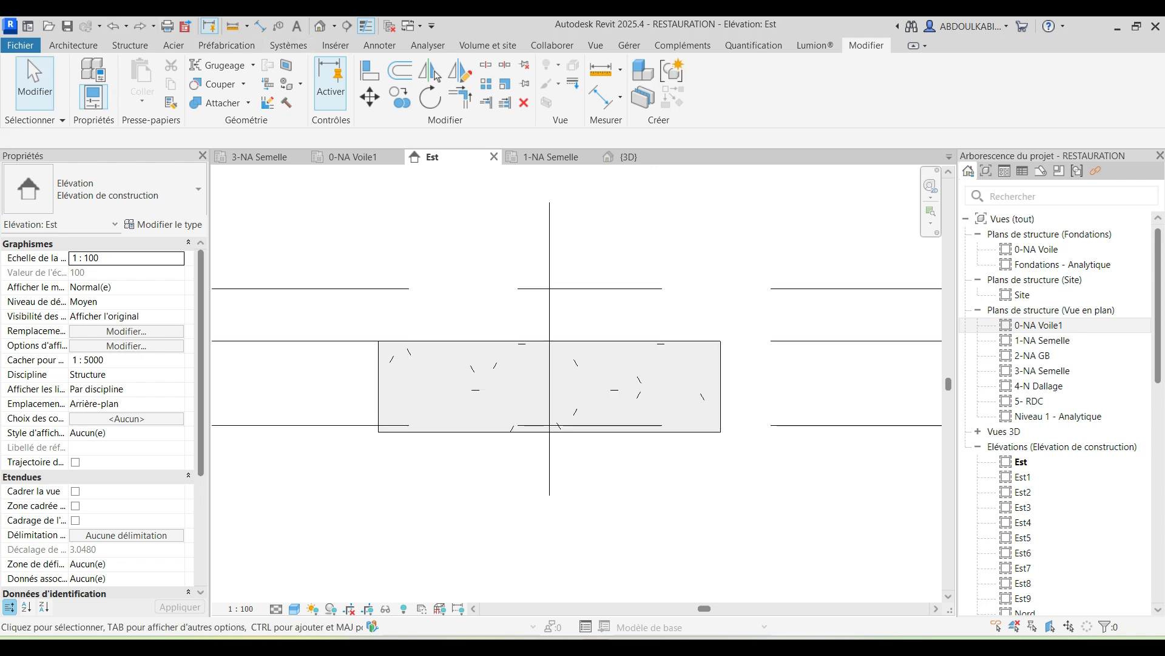
{"action": "scroll", "coordinate": [463, 451], "scroll_direction": "down", "scroll_amount": 8}
{"action": "middle_click_drag", "start_coordinate": [711, 468], "coordinate": [582, 461]}
{"action": "scroll", "coordinate": [651, 447], "scroll_direction": "down", "scroll_amount": 1}
{"action": "scroll", "coordinate": [582, 461], "scroll_direction": "down", "scroll_amount": 5}
Step: In the 0-NA Voile1 plan, set the level offset of all visible M8 150X150X40HT footings to 0.40
{"action": "left_click", "coordinate": [260, 157]}
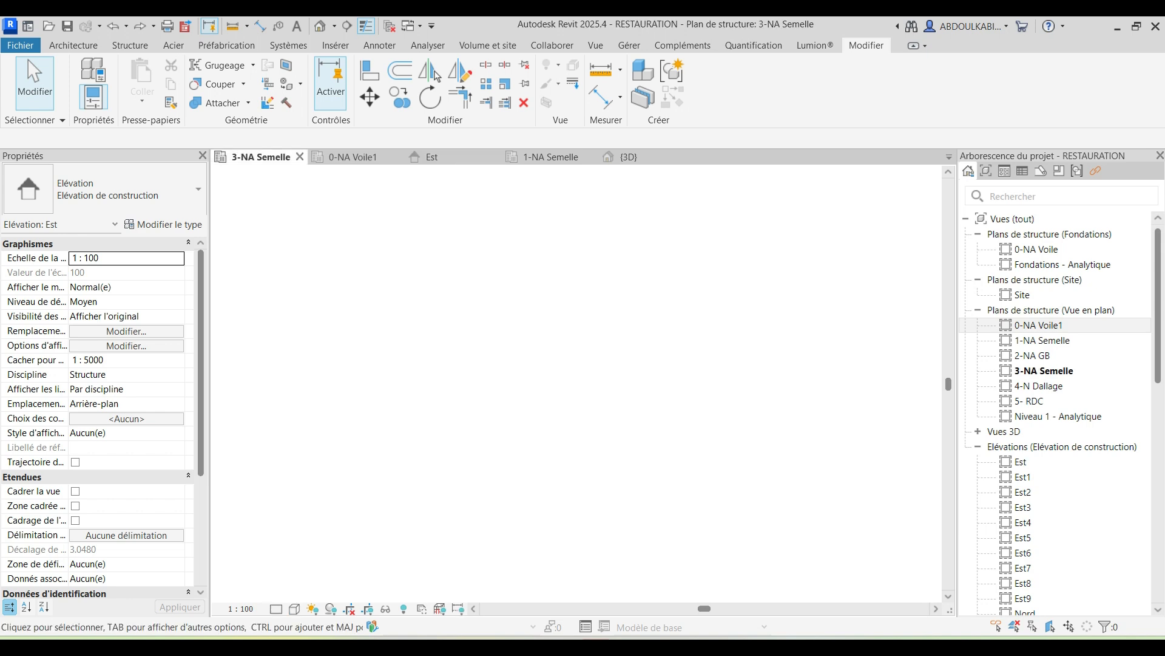
{"action": "left_click", "coordinate": [1038, 325]}
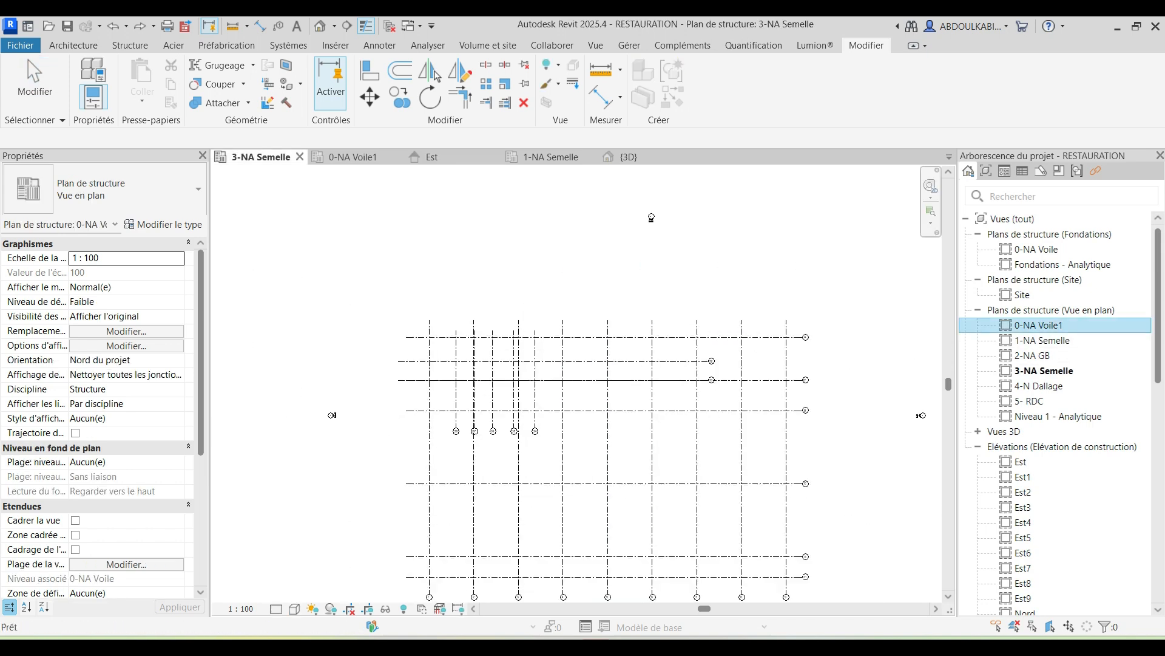
{"action": "double_click", "coordinate": [1038, 325]}
{"action": "scroll", "coordinate": [498, 385], "scroll_direction": "up", "scroll_amount": 2}
{"action": "left_click", "coordinate": [435, 205]}
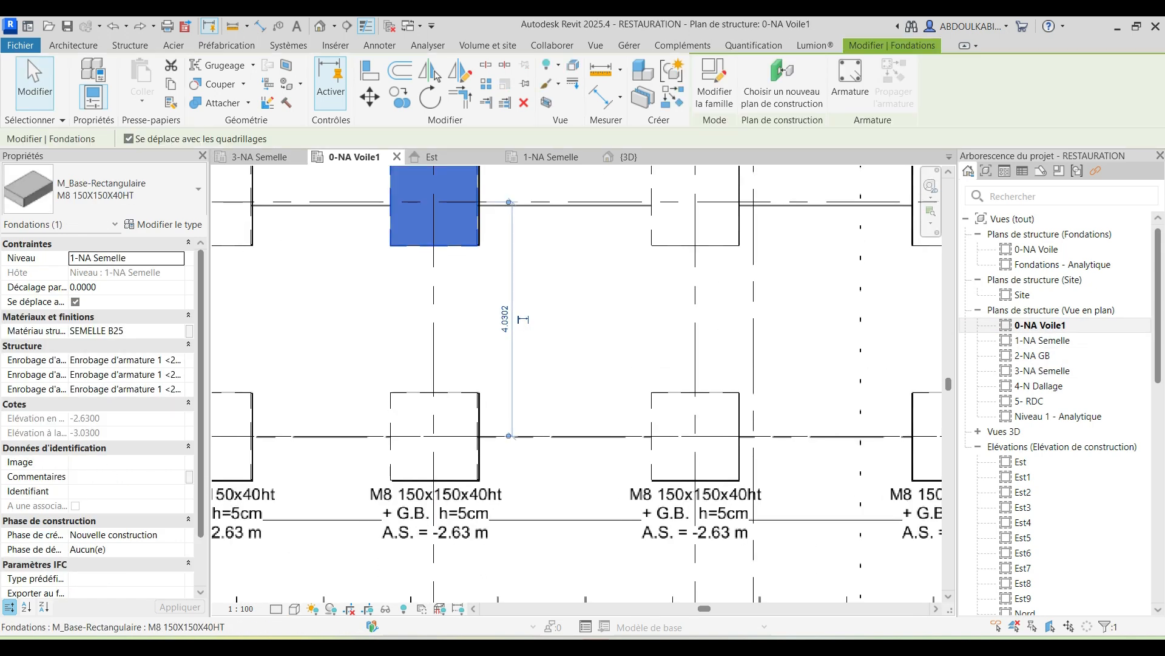
{"action": "right_click", "coordinate": [467, 241]}
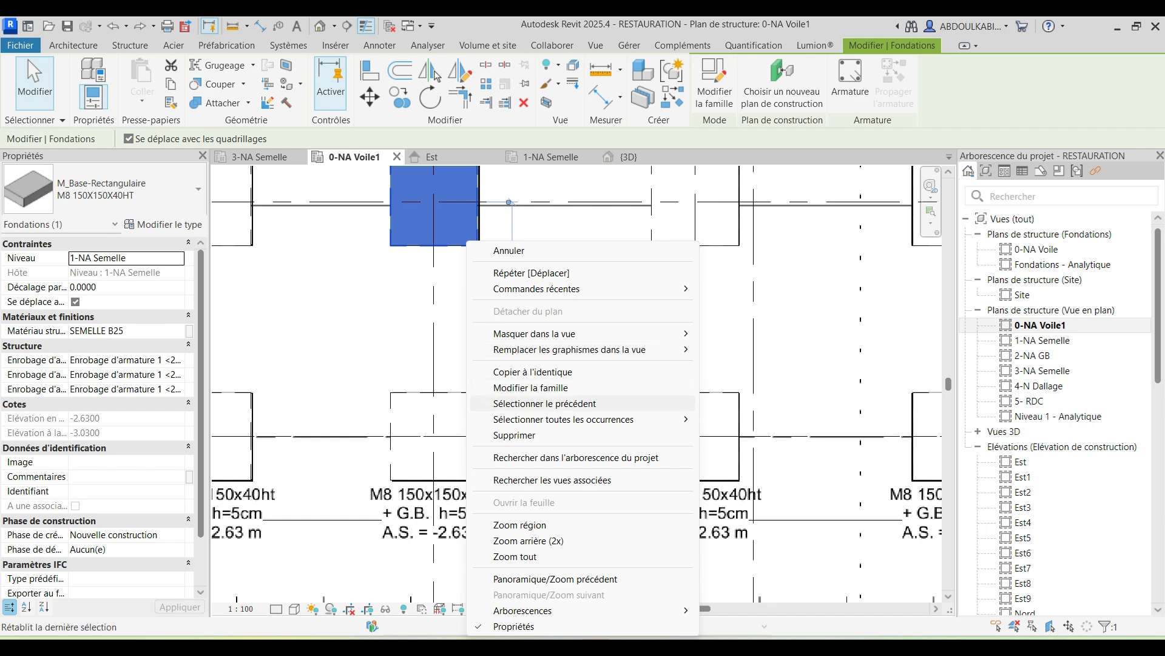
{"action": "mouse_move", "coordinate": [563, 419]}
{"action": "left_click", "coordinate": [741, 419]}
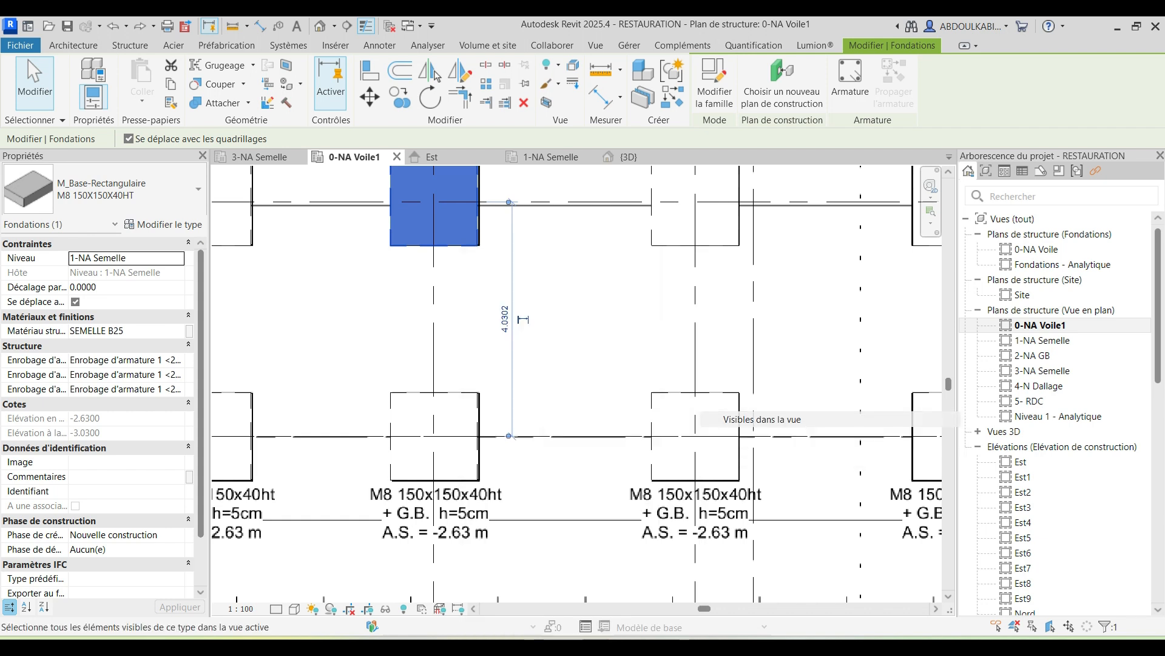
{"action": "scroll", "coordinate": [497, 344], "scroll_direction": "down", "scroll_amount": 5}
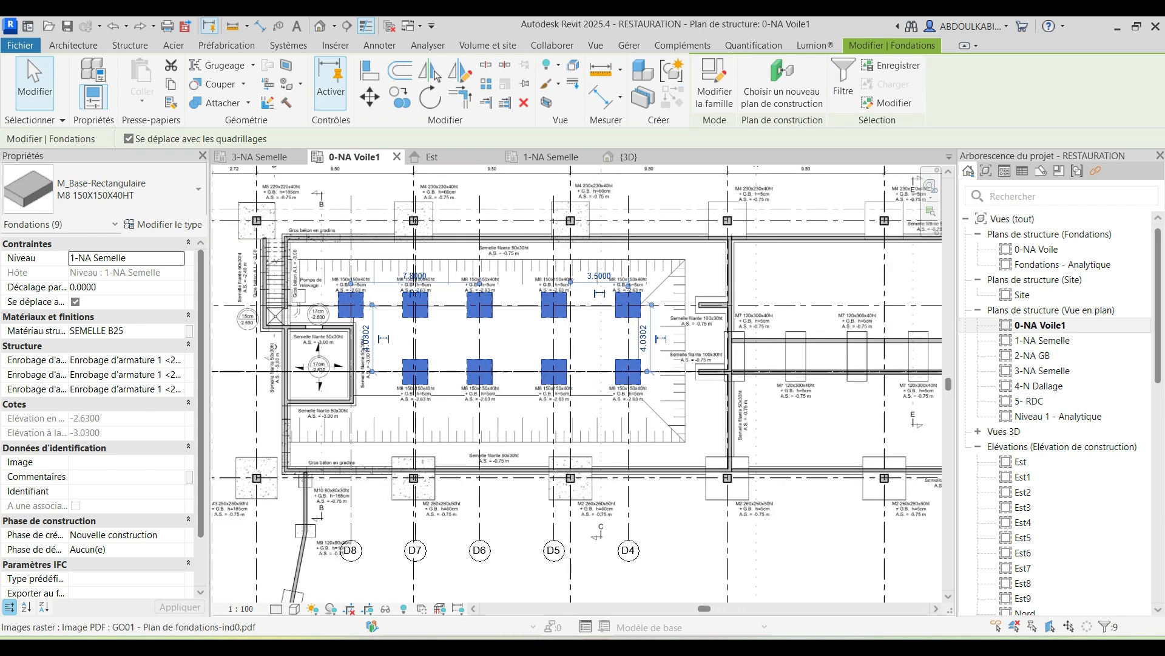
{"action": "type", "text": "0."}
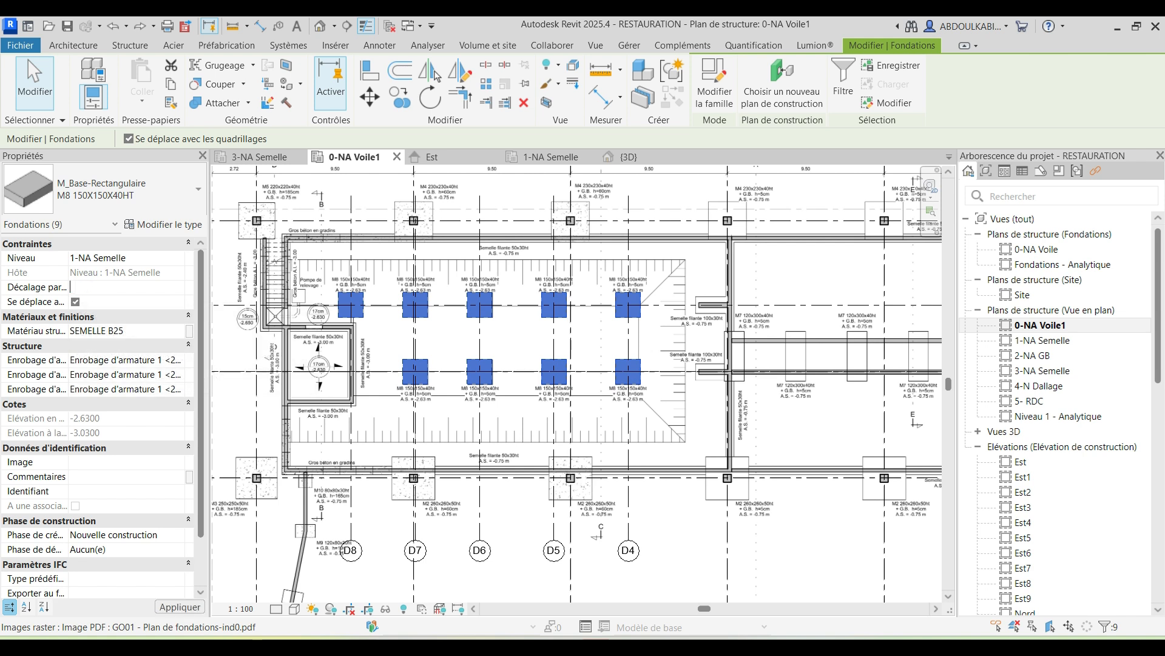
{"action": "type", "text": "40"}
{"action": "key", "text": "Return"}
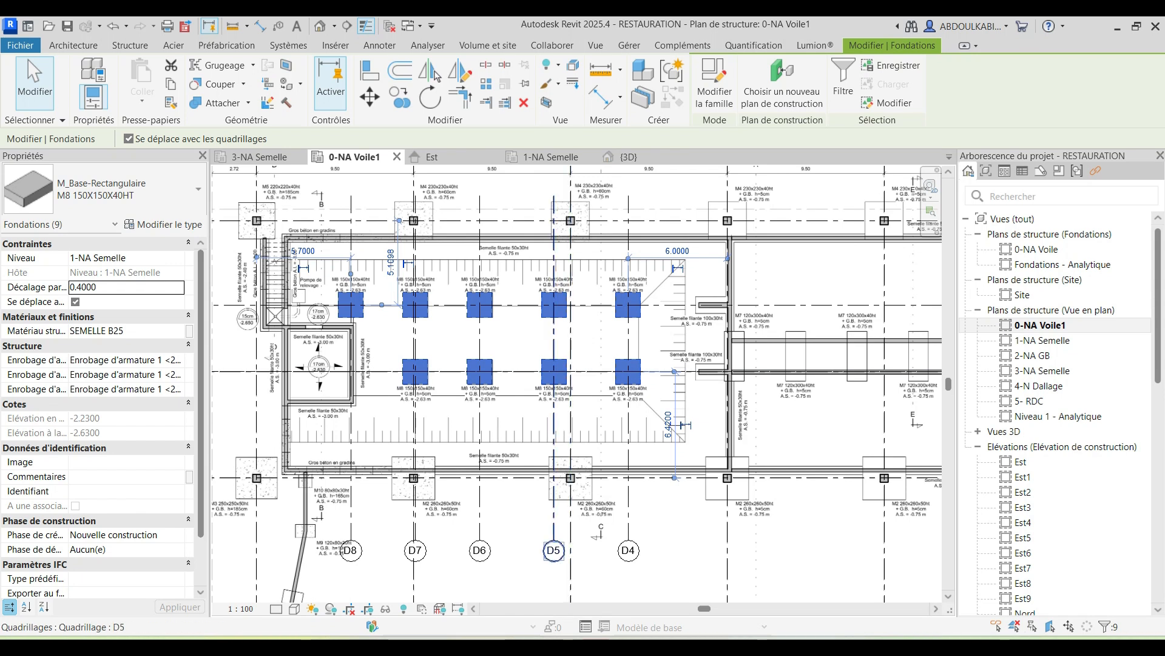
{"action": "left_click", "coordinate": [554, 334]}
{"action": "scroll", "coordinate": [513, 314], "scroll_direction": "up", "scroll_amount": 1}
{"action": "left_click", "coordinate": [513, 318]}
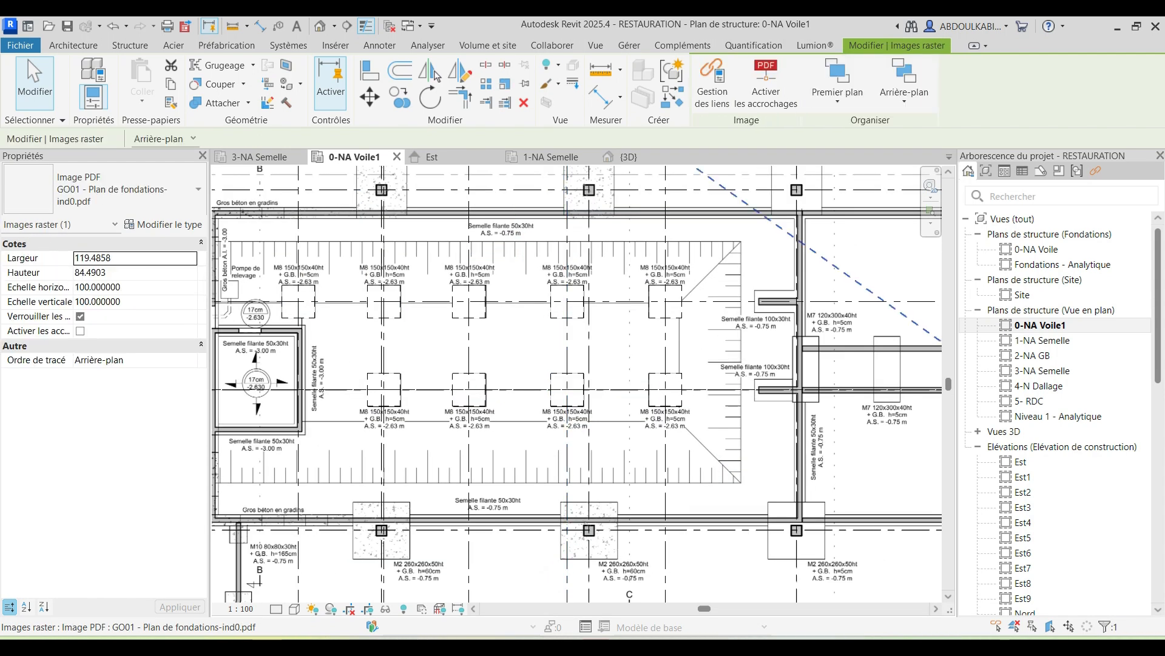
Step: Check the M8 footings in the Est elevation against the 2-NA GB, 1-NA Semelle and 0-NA Voile levels
{"action": "left_click", "coordinate": [433, 156]}
{"action": "scroll", "coordinate": [517, 409], "scroll_direction": "up", "scroll_amount": 5}
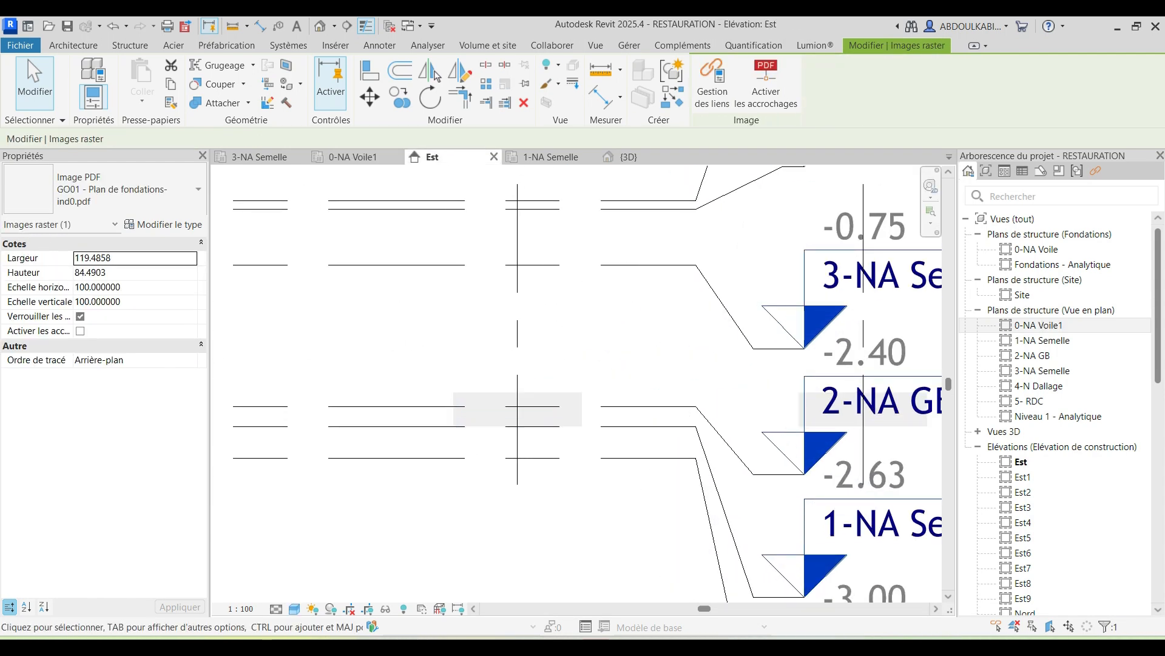
{"action": "left_click", "coordinate": [725, 441]}
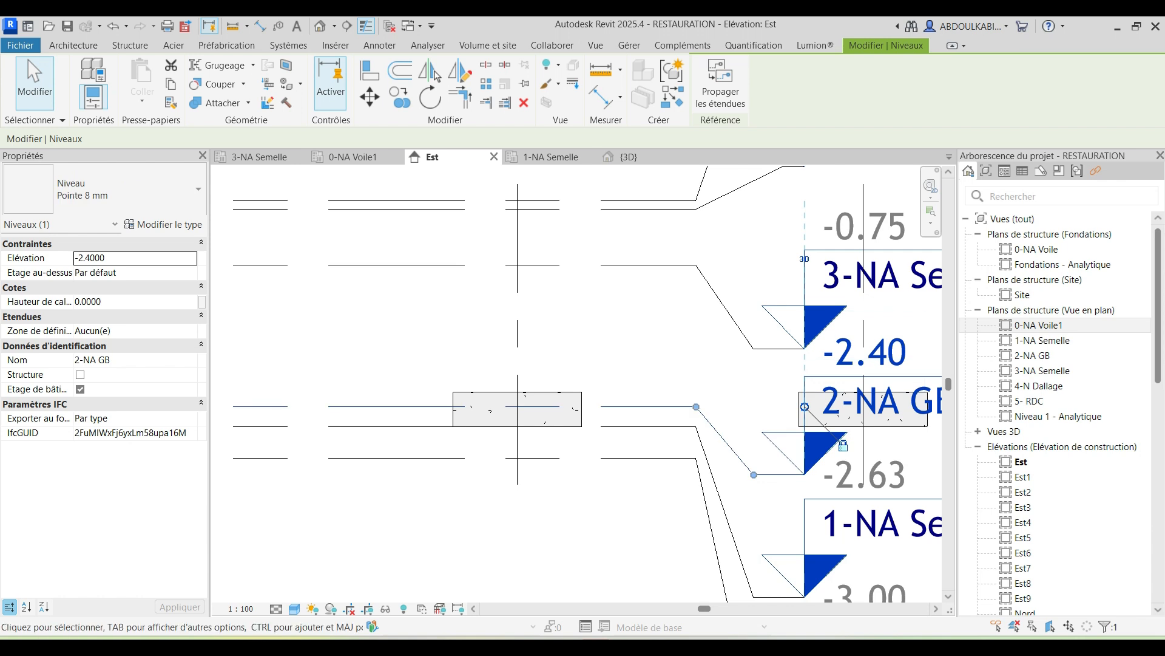
{"action": "scroll", "coordinate": [552, 419], "scroll_direction": "up", "scroll_amount": 1}
{"action": "scroll", "coordinate": [557, 405], "scroll_direction": "down", "scroll_amount": 2}
{"action": "middle_click_drag", "start_coordinate": [557, 404], "coordinate": [536, 388]}
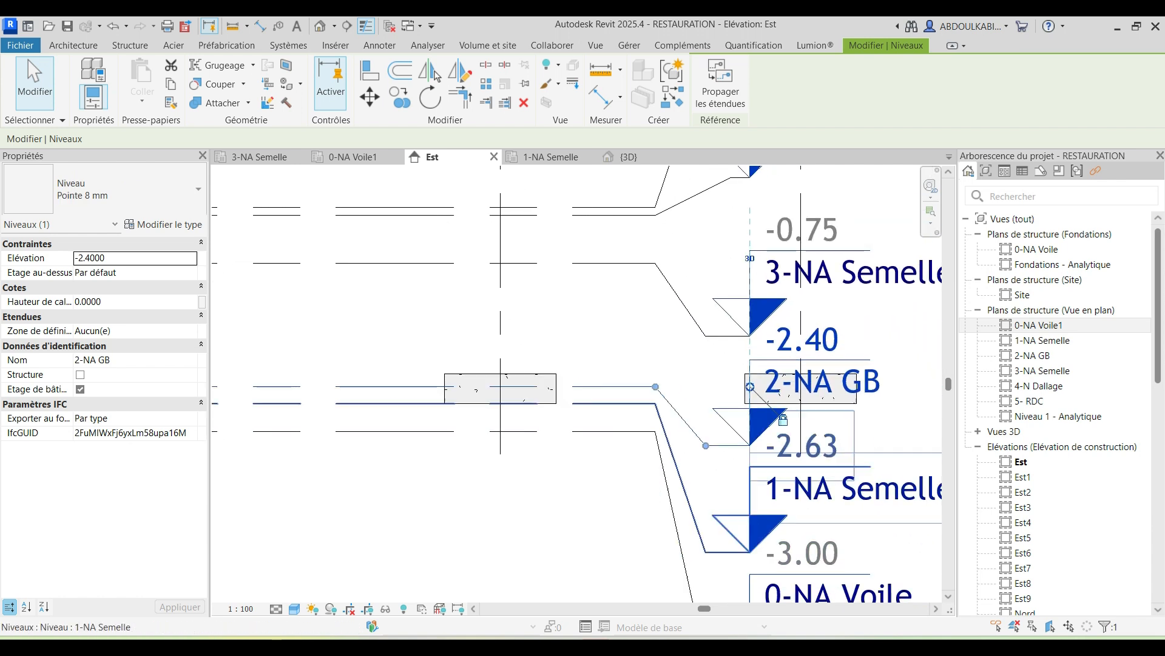
{"action": "scroll", "coordinate": [707, 472], "scroll_direction": "up", "scroll_amount": 2}
{"action": "key", "text": "Escape"}
{"action": "scroll", "coordinate": [708, 472], "scroll_direction": "down", "scroll_amount": 1}
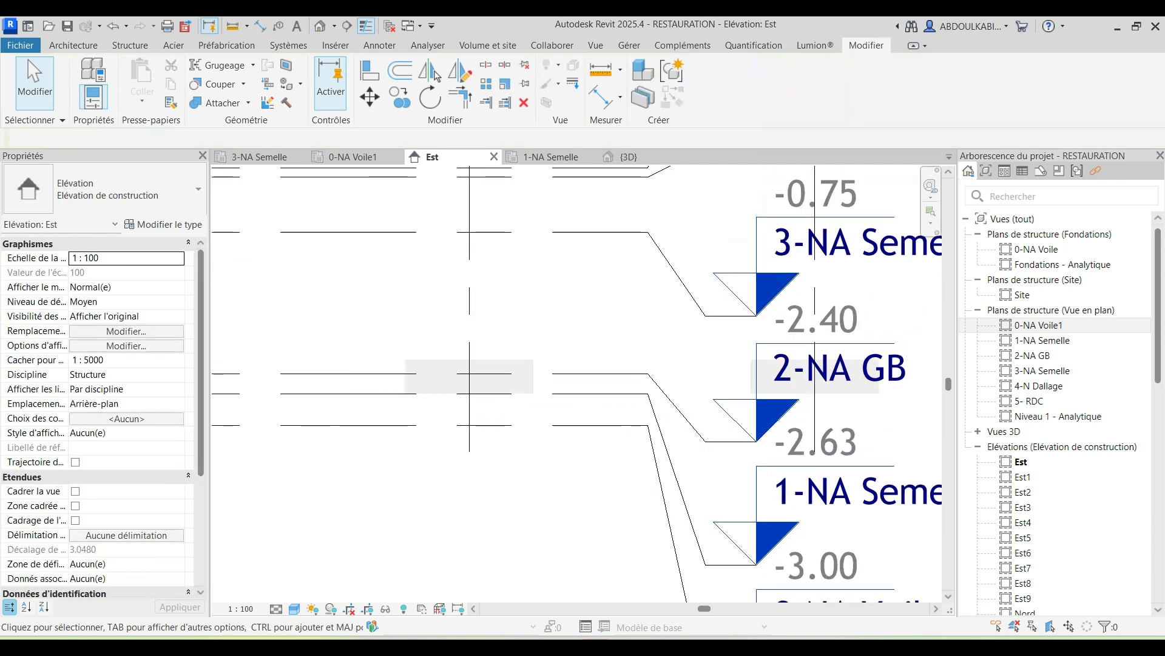
{"action": "scroll", "coordinate": [668, 461], "scroll_direction": "down", "scroll_amount": 1}
{"action": "middle_click_drag", "start_coordinate": [667, 462], "coordinate": [656, 389]}
{"action": "left_click", "coordinate": [647, 394]}
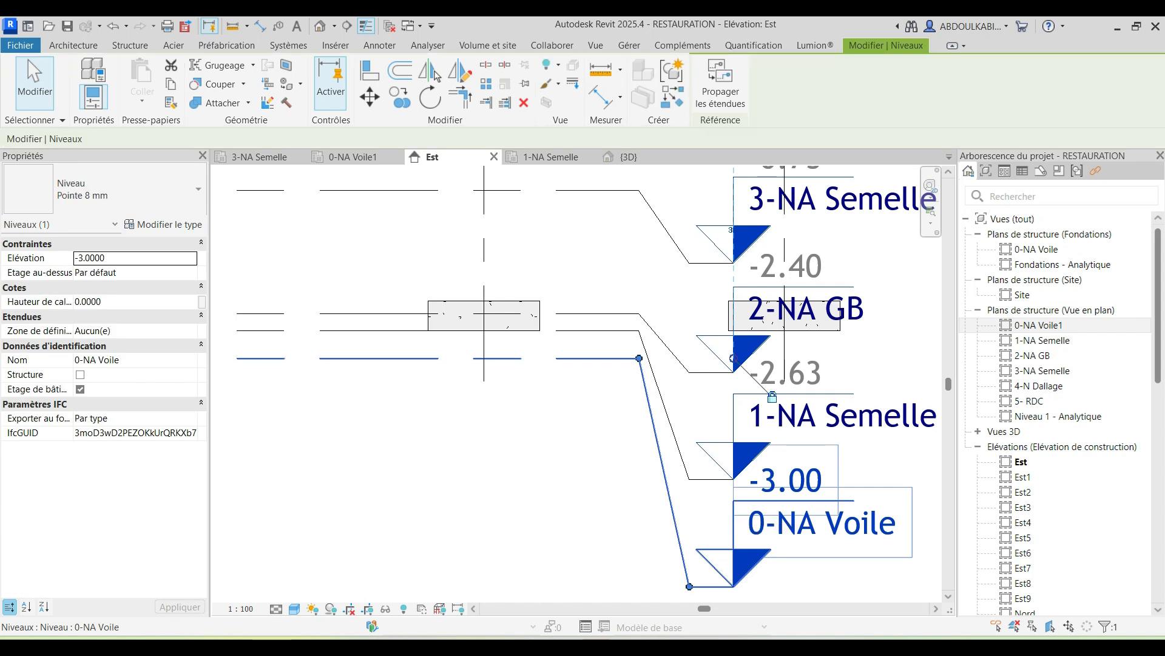
{"action": "left_click", "coordinate": [601, 331]}
{"action": "middle_click_drag", "start_coordinate": [662, 394], "coordinate": [526, 327]}
{"action": "middle_click_drag", "start_coordinate": [813, 262], "coordinate": [883, 496]}
Step: Raise the leader elbows of the 3-NA Semelle and 2-NA GB level heads in the Est elevation to reposition their labels
{"action": "left_click", "coordinate": [656, 427]}
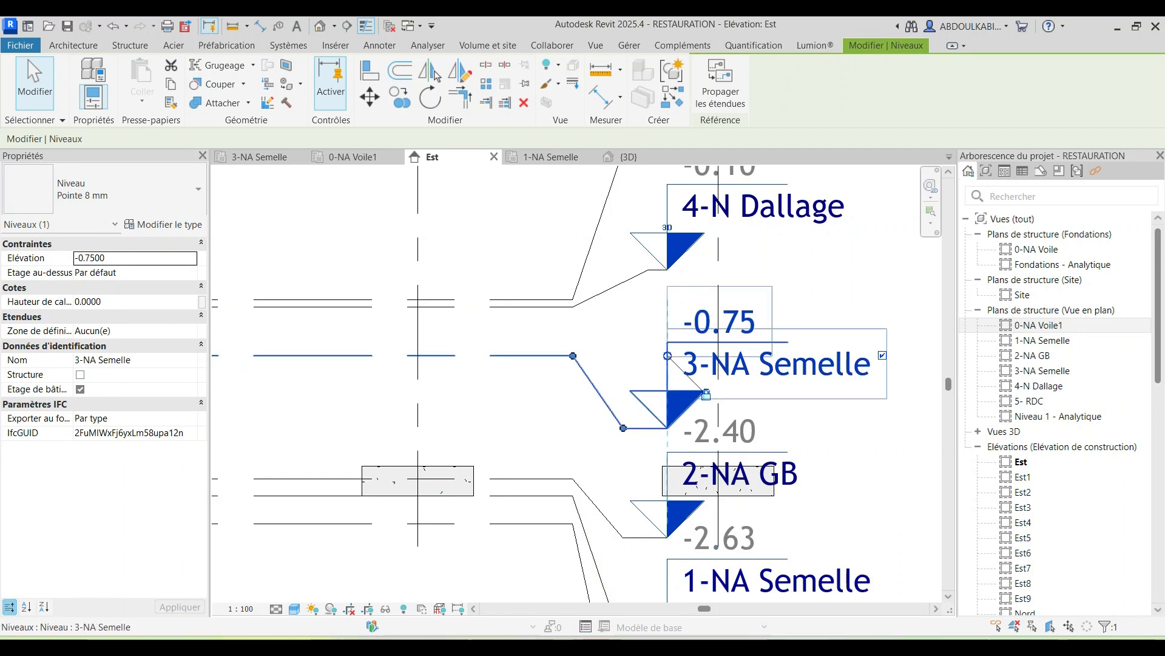
{"action": "left_click_drag", "start_coordinate": [624, 427], "coordinate": [623, 356]}
{"action": "key", "text": "Escape"}
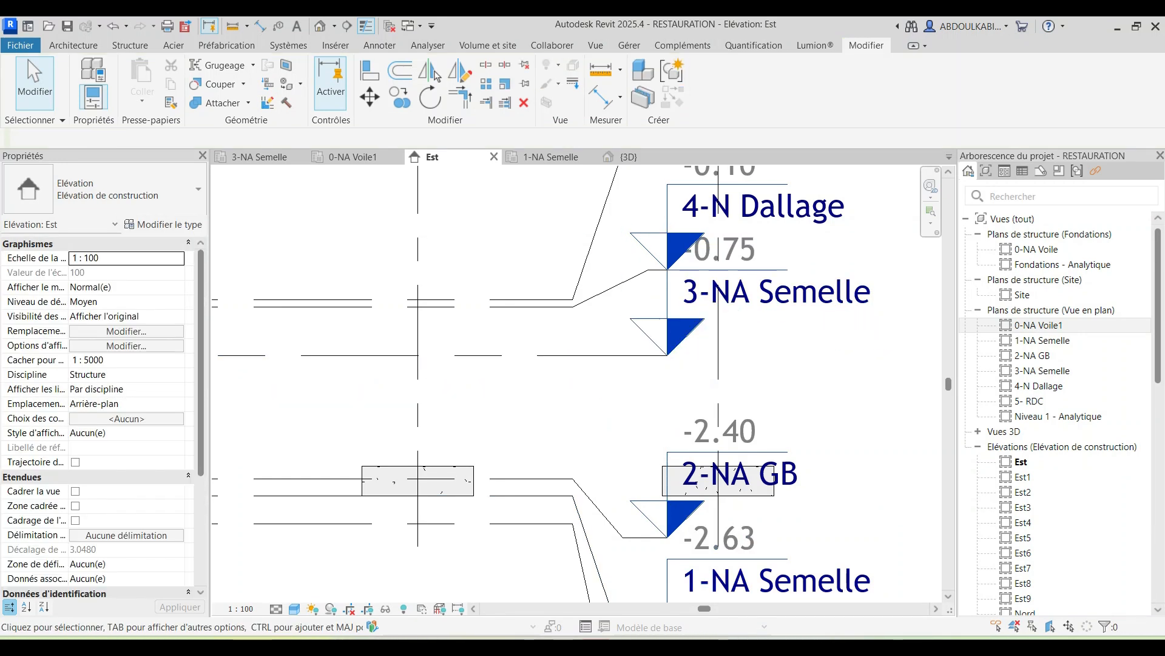
{"action": "left_click", "coordinate": [650, 537]}
{"action": "left_click_drag", "start_coordinate": [624, 538], "coordinate": [648, 443]}
{"action": "key", "text": "Escape"}
{"action": "scroll", "coordinate": [620, 348], "scroll_direction": "down", "scroll_amount": 2}
{"action": "middle_click_drag", "start_coordinate": [620, 349], "coordinate": [611, 286]}
Step: Select the 1-NA Semelle level and review the level heads and footings around grids D3 and D2
{"action": "left_click", "coordinate": [673, 471]}
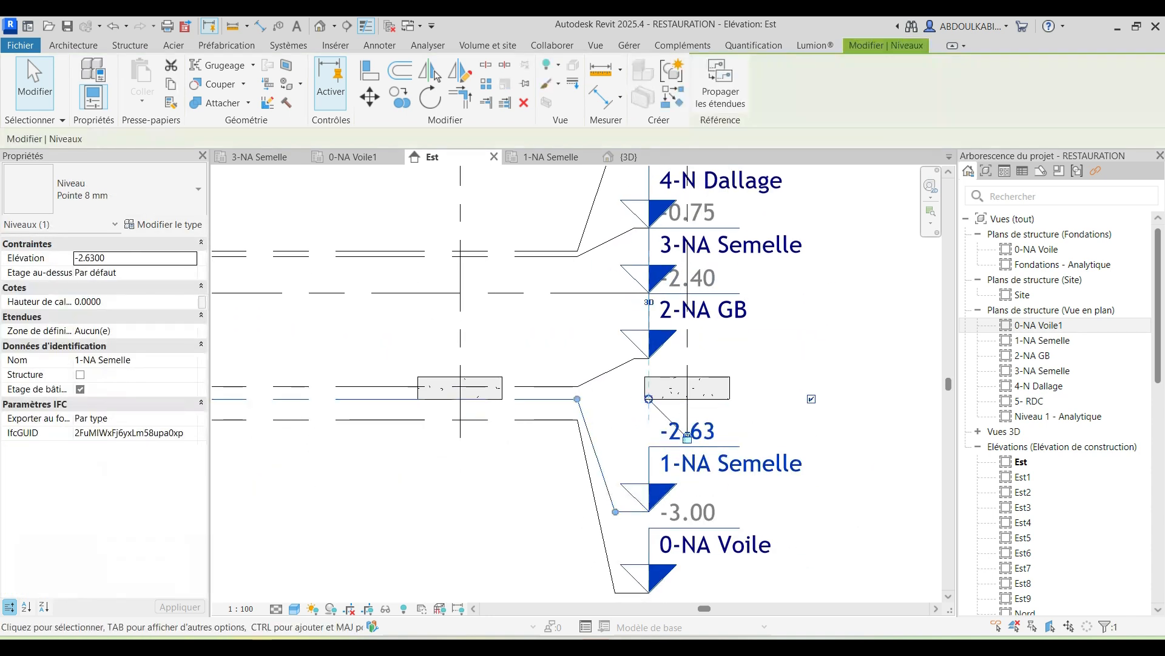
{"action": "middle_click_drag", "start_coordinate": [668, 425], "coordinate": [690, 364]}
{"action": "middle_click_drag", "start_coordinate": [836, 324], "coordinate": [900, 357]}
{"action": "scroll", "coordinate": [734, 392], "scroll_direction": "down", "scroll_amount": 2}
{"action": "middle_click_drag", "start_coordinate": [734, 392], "coordinate": [692, 407]}
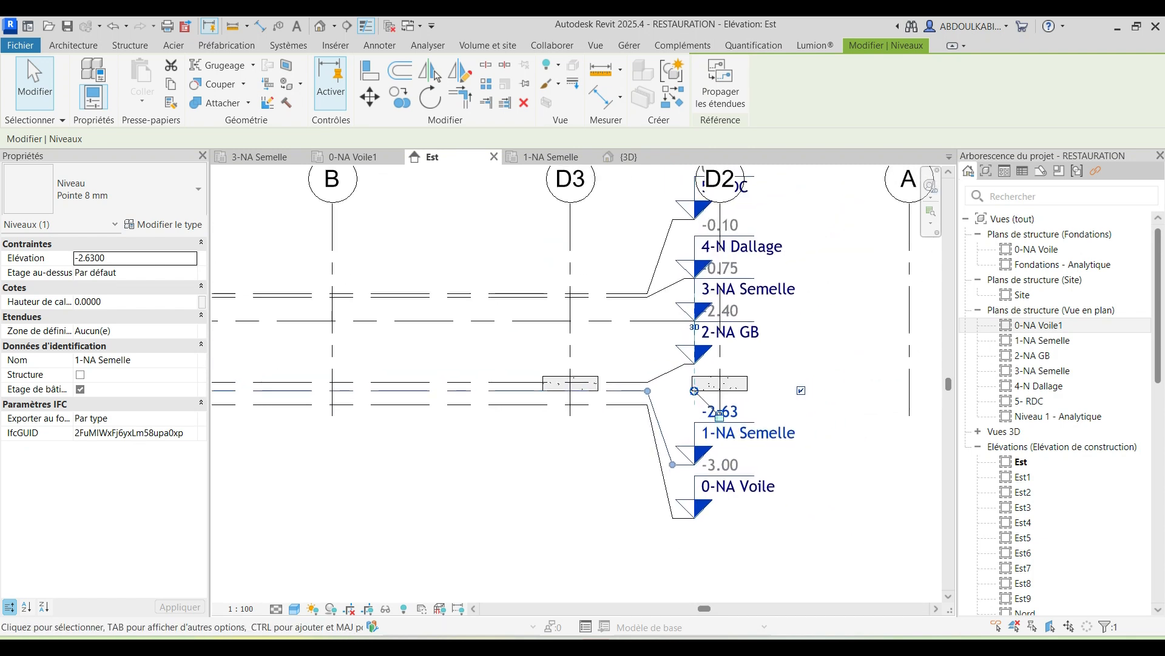
{"action": "key", "text": "Escape"}
{"action": "middle_click_drag", "start_coordinate": [722, 332], "coordinate": [689, 358]}
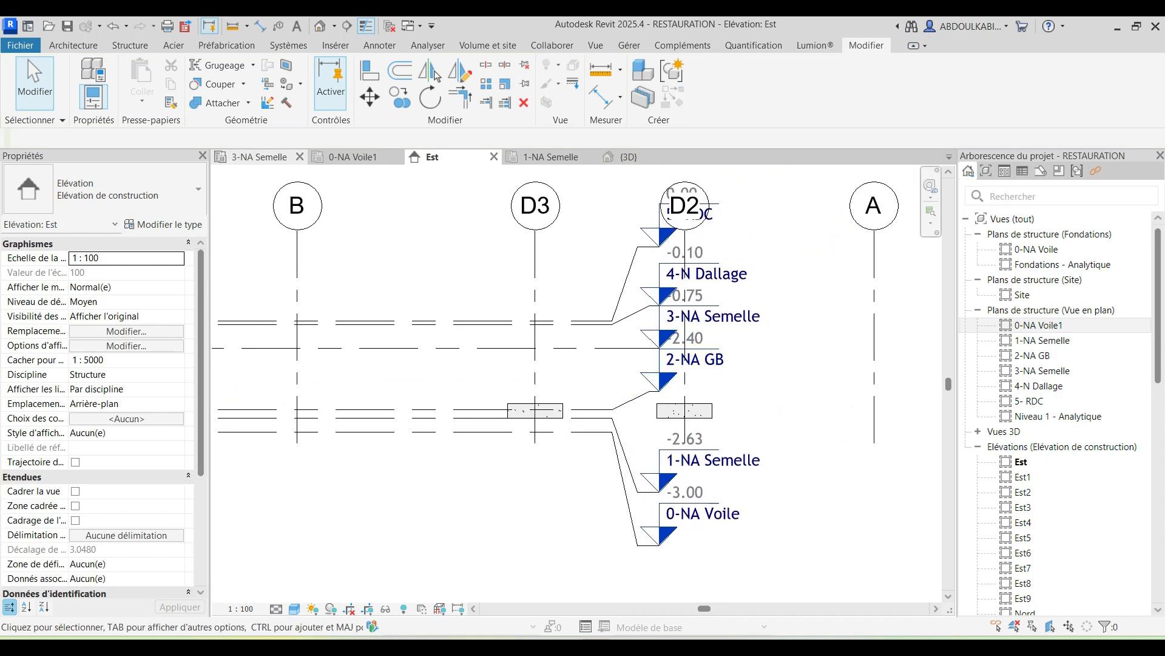
Step: Compare the M8 footings and grids across the 3-NA Semelle, 0-NA Voile1 and 1-NA Semelle structural plans
{"action": "left_click", "coordinate": [260, 156]}
{"action": "scroll", "coordinate": [493, 381], "scroll_direction": "up", "scroll_amount": 5}
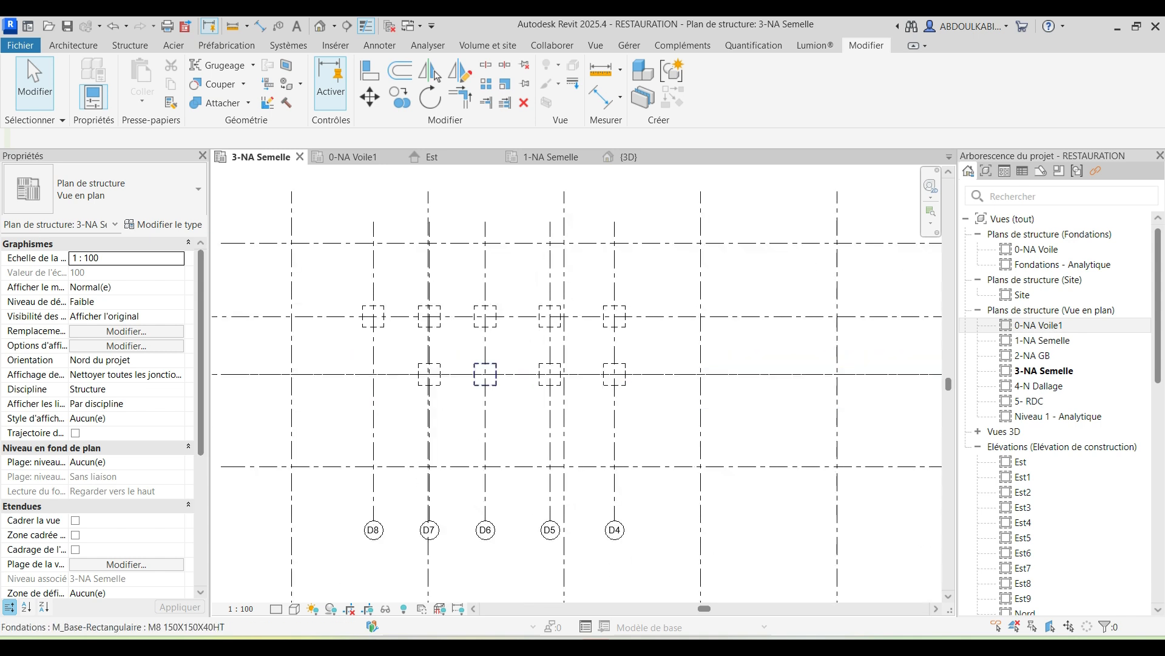
{"action": "scroll", "coordinate": [475, 311], "scroll_direction": "down", "scroll_amount": 3}
{"action": "scroll", "coordinate": [486, 304], "scroll_direction": "down", "scroll_amount": 2}
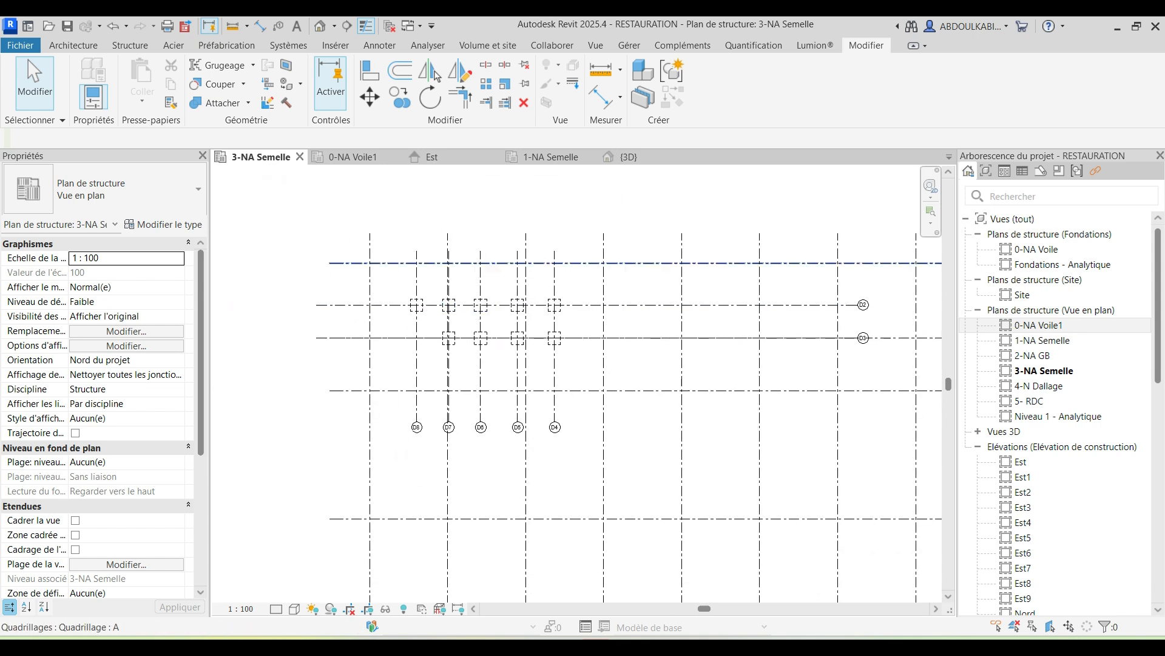
{"action": "double_click", "coordinate": [1038, 324]}
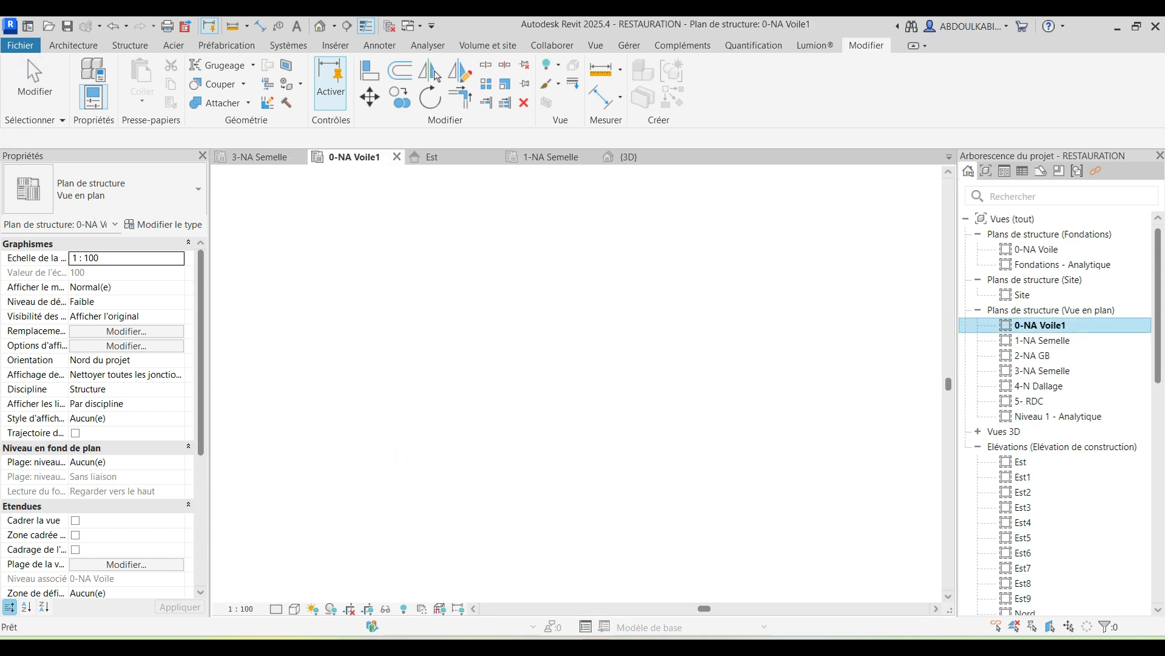
{"action": "double_click", "coordinate": [1043, 339]}
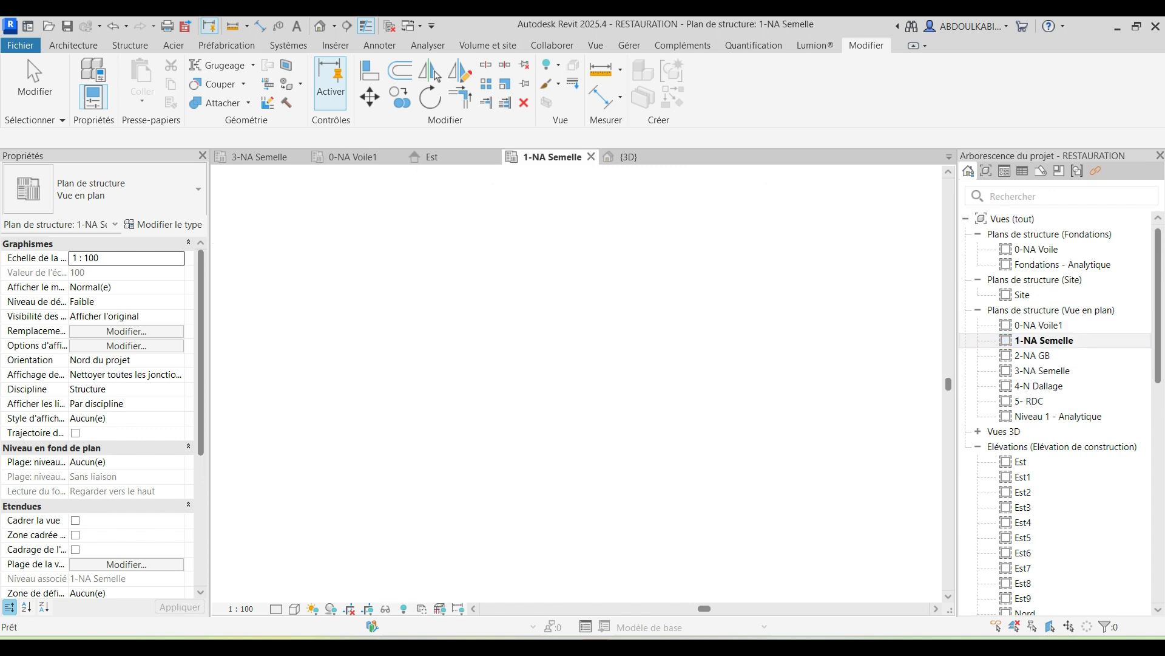
{"action": "left_click", "coordinate": [1032, 355]}
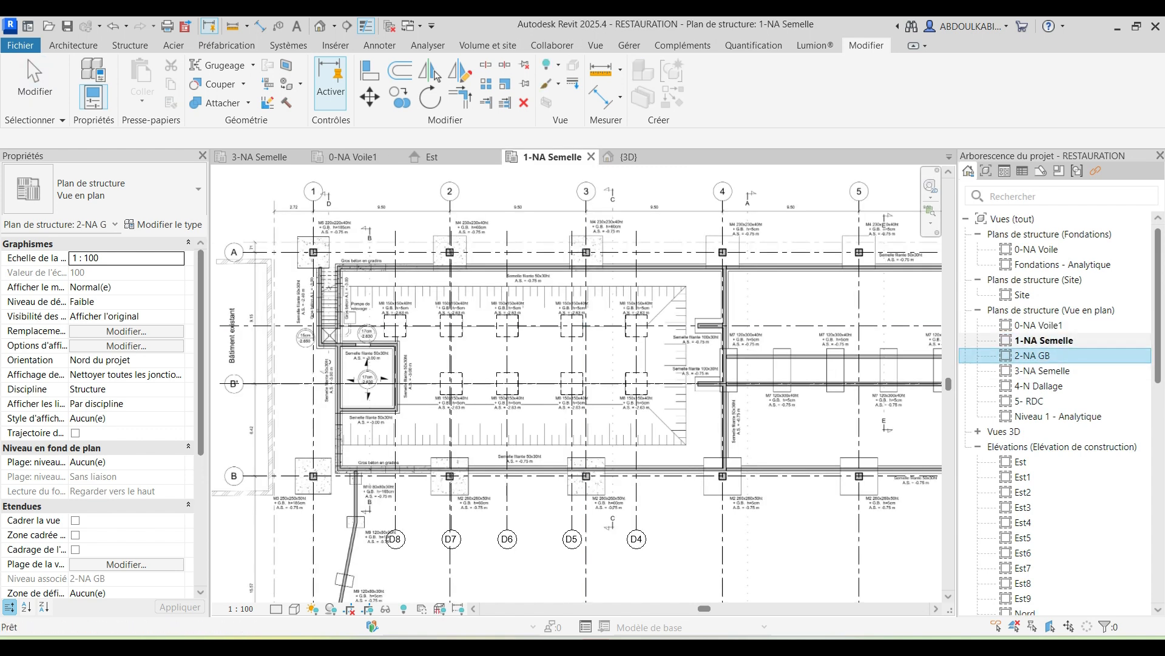
{"action": "left_click", "coordinate": [1044, 339]}
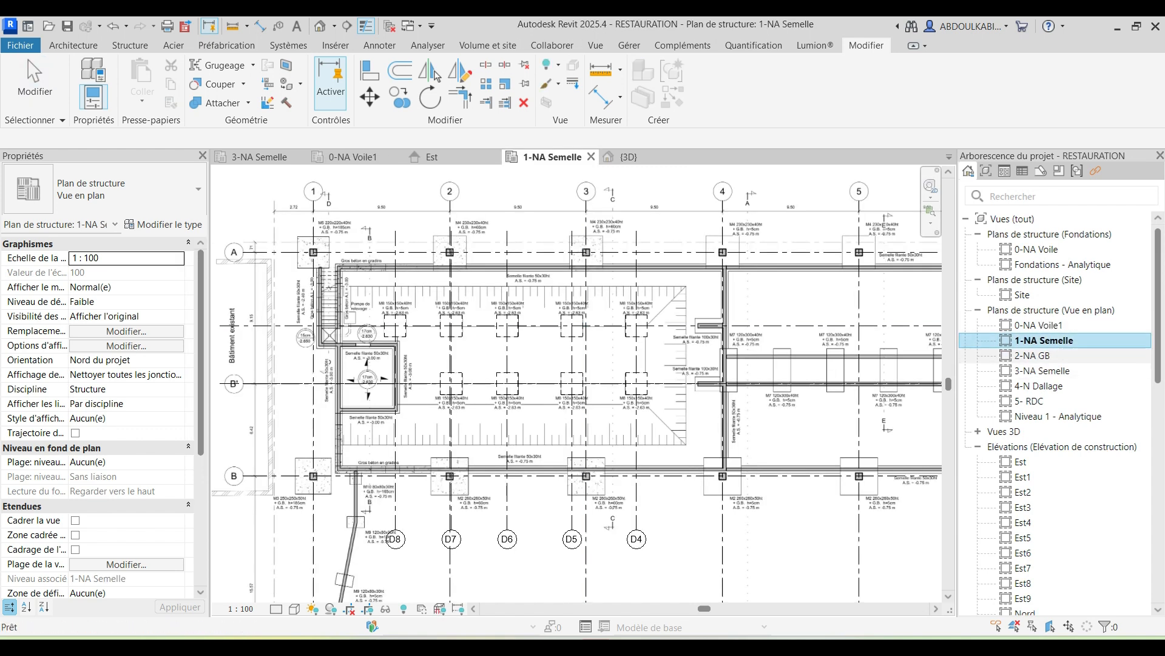
Step: Hide the overlapping GO01 - Plan de fondations-ind0.pdf images as elements in the 1-NA Semelle plan
{"action": "scroll", "coordinate": [450, 381], "scroll_direction": "down", "scroll_amount": 2}
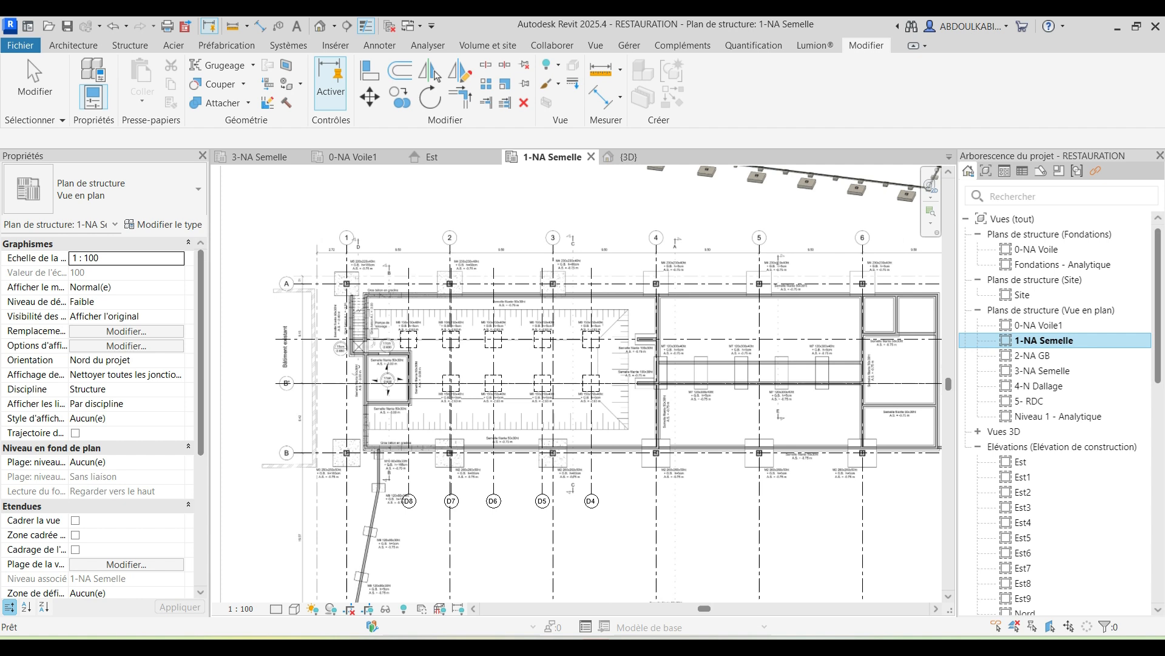
{"action": "scroll", "coordinate": [444, 386], "scroll_direction": "up", "scroll_amount": 4}
{"action": "scroll", "coordinate": [443, 386], "scroll_direction": "down", "scroll_amount": 1}
{"action": "scroll", "coordinate": [457, 296], "scroll_direction": "down", "scroll_amount": 2}
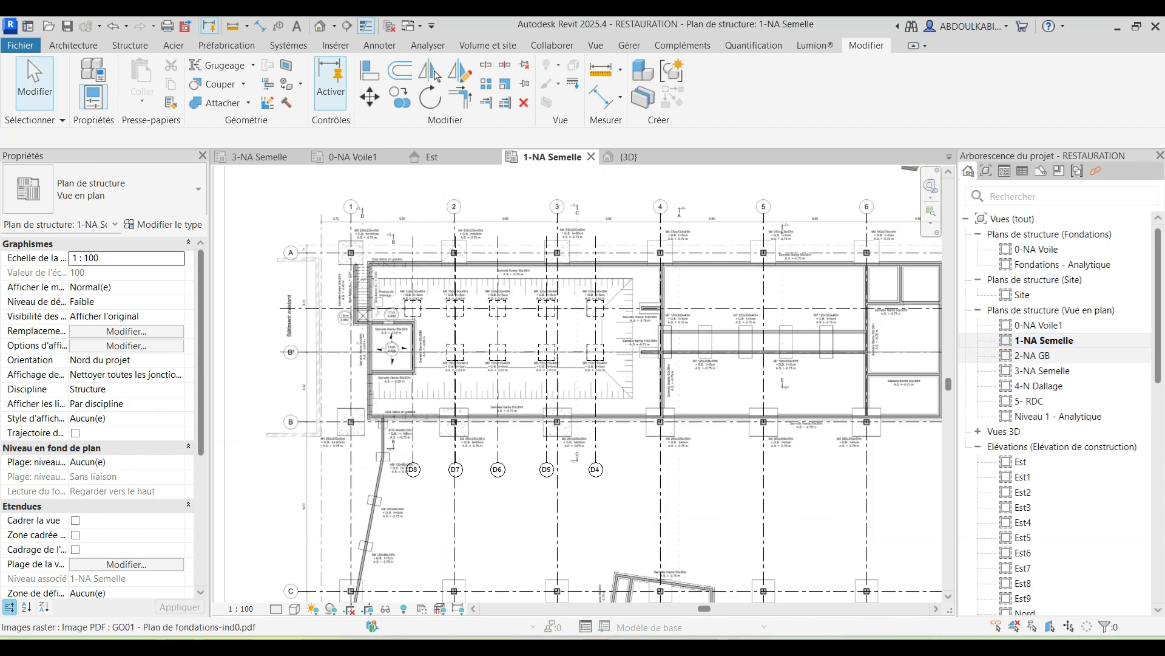
{"action": "middle_click_drag", "start_coordinate": [744, 519], "coordinate": [723, 510]}
{"action": "scroll", "coordinate": [608, 523], "scroll_direction": "down", "scroll_amount": 4}
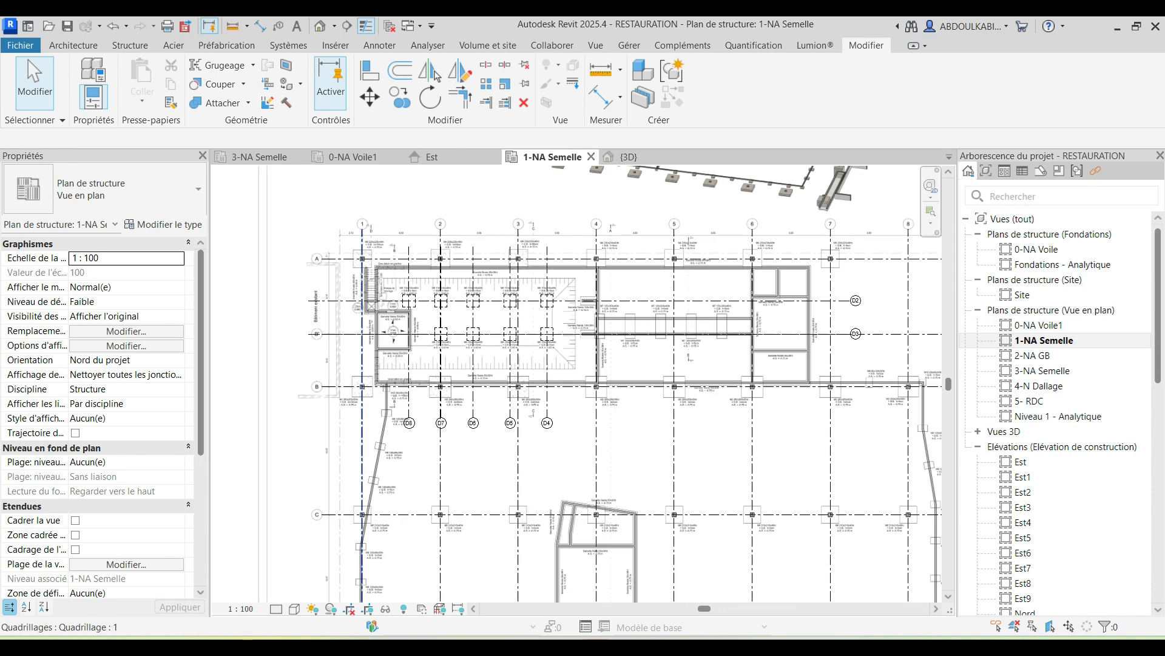
{"action": "scroll", "coordinate": [548, 463], "scroll_direction": "down", "scroll_amount": 2}
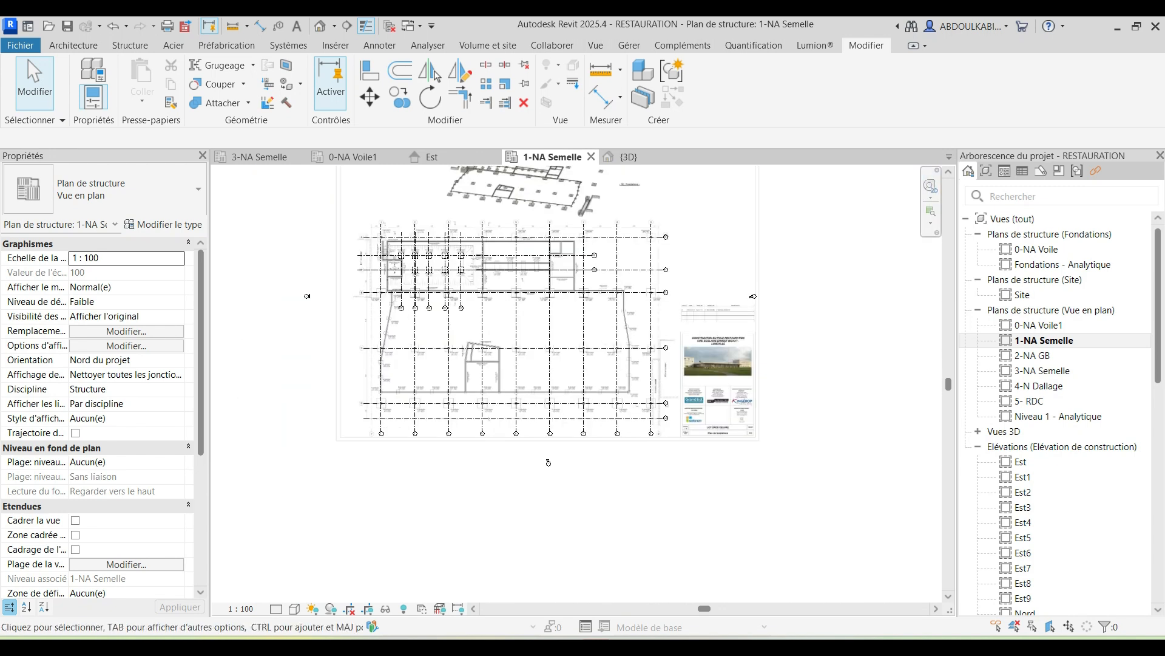
{"action": "left_click", "coordinate": [548, 441]}
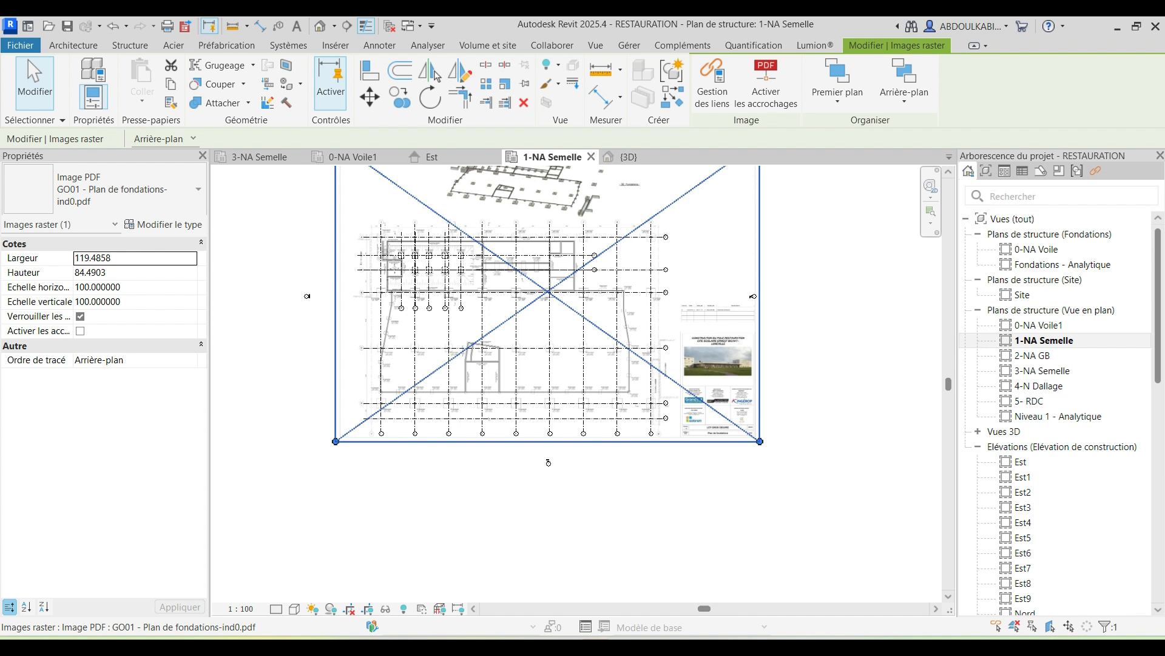
{"action": "right_click", "coordinate": [357, 389]}
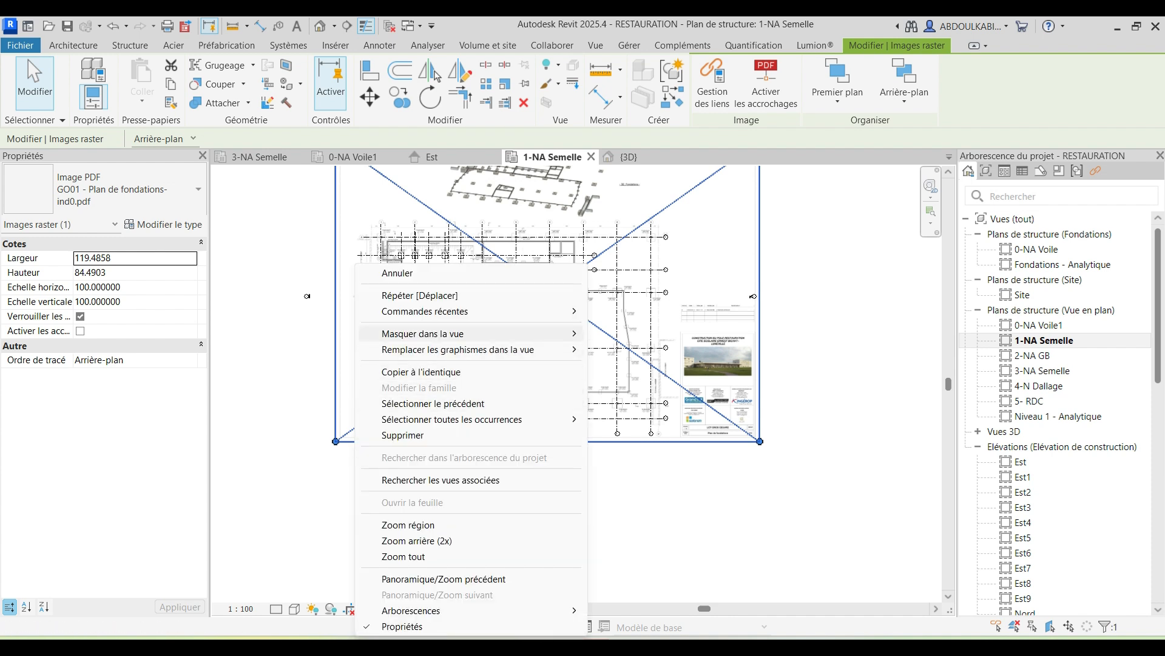
{"action": "mouse_move", "coordinate": [461, 333]}
{"action": "left_click", "coordinate": [629, 334]}
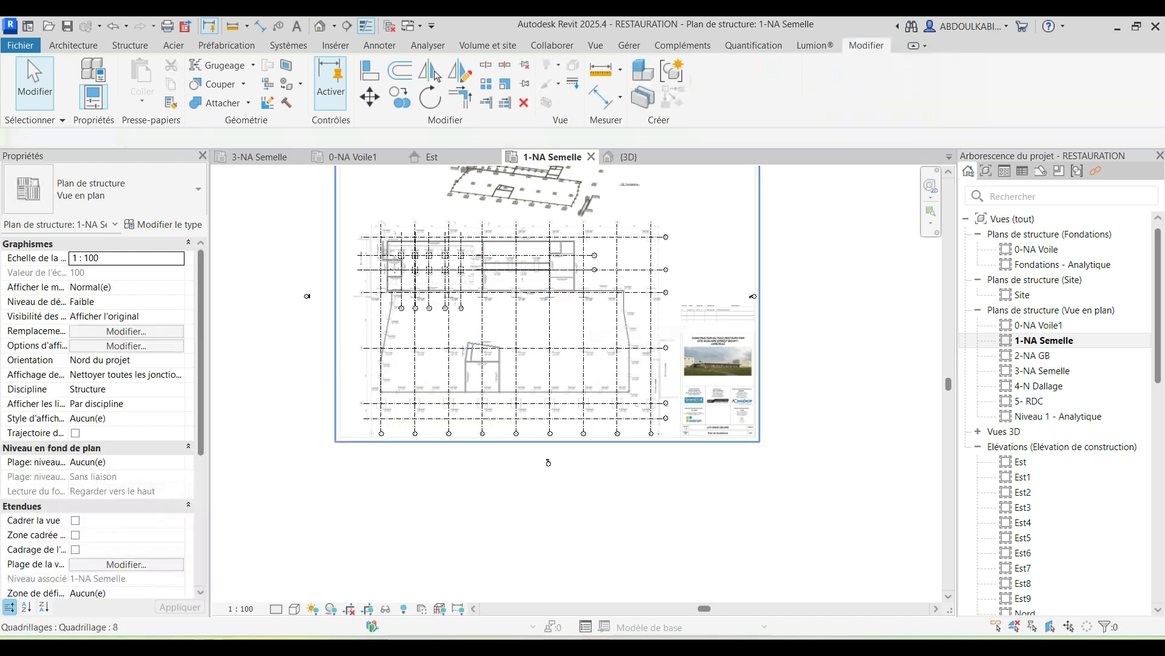
{"action": "left_click", "coordinate": [359, 372]}
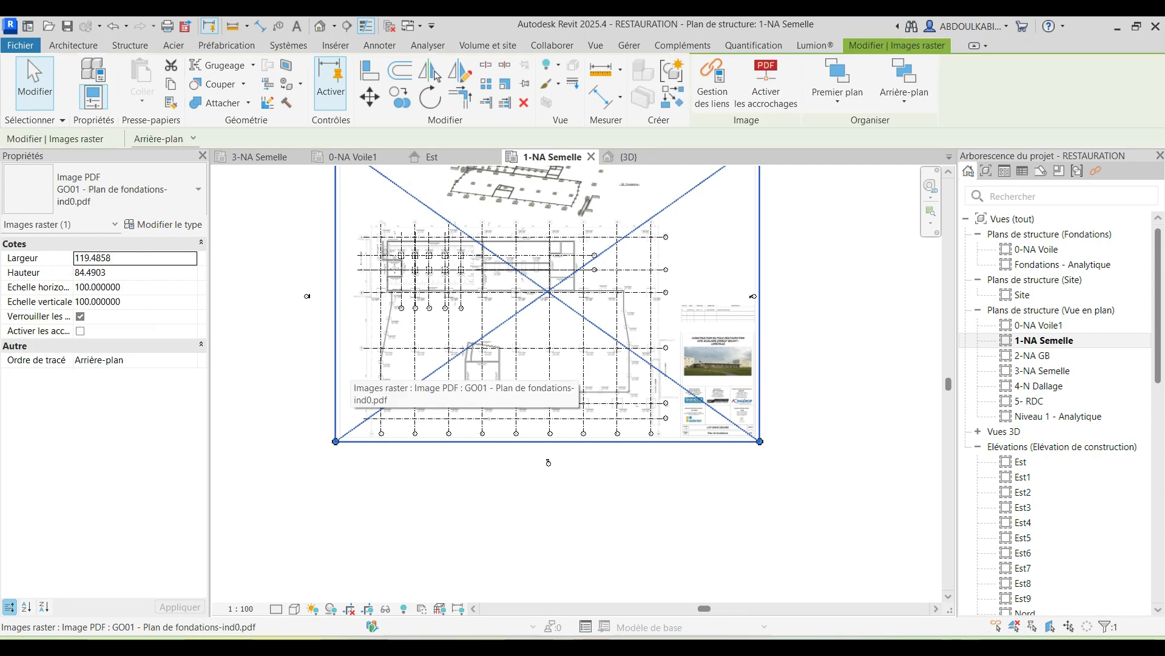
{"action": "right_click", "coordinate": [352, 372]}
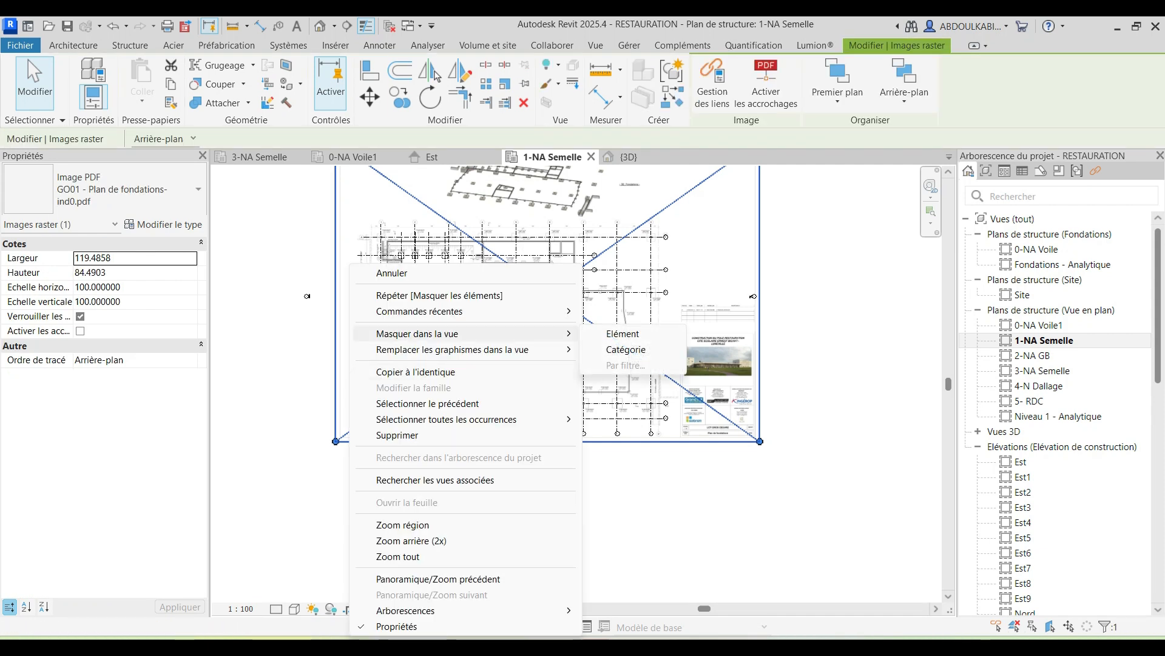
{"action": "left_click", "coordinate": [623, 334]}
Step: Set the visual style of the 1-NA Semelle plan to Ombré
{"action": "scroll", "coordinate": [315, 170], "scroll_direction": "up", "scroll_amount": 2}
{"action": "left_click", "coordinate": [294, 609]}
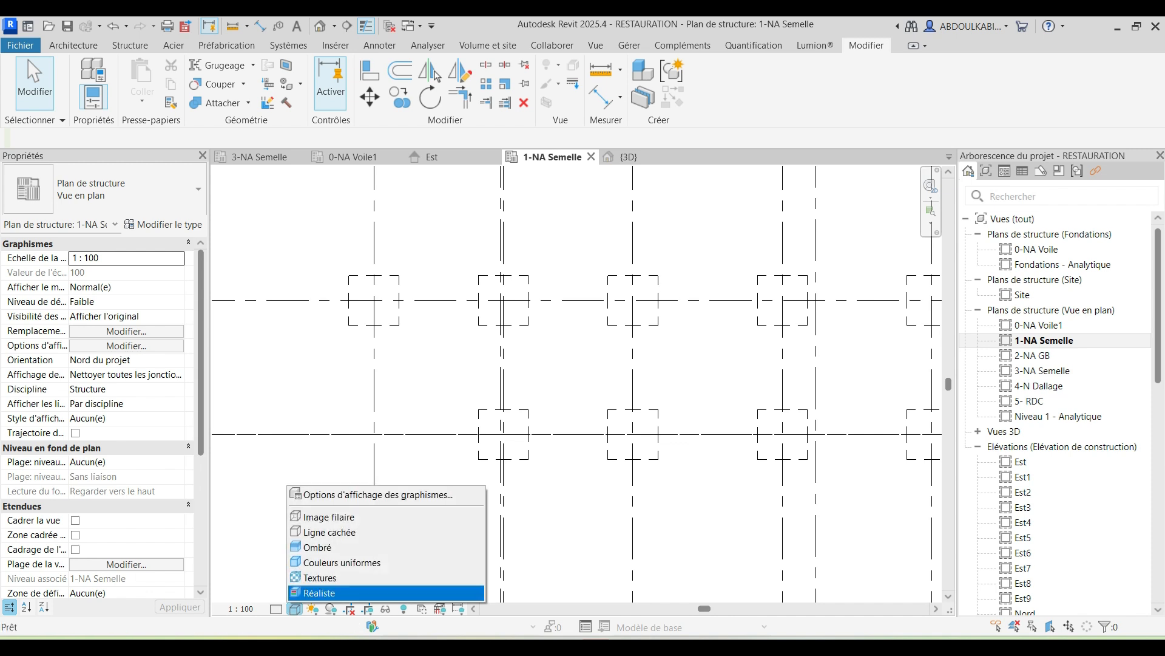
{"action": "left_click", "coordinate": [364, 532]}
{"action": "left_click", "coordinate": [295, 608]}
{"action": "left_click", "coordinate": [340, 547]}
{"action": "scroll", "coordinate": [454, 311], "scroll_direction": "down", "scroll_amount": 1}
{"action": "scroll", "coordinate": [333, 247], "scroll_direction": "up", "scroll_amount": 1}
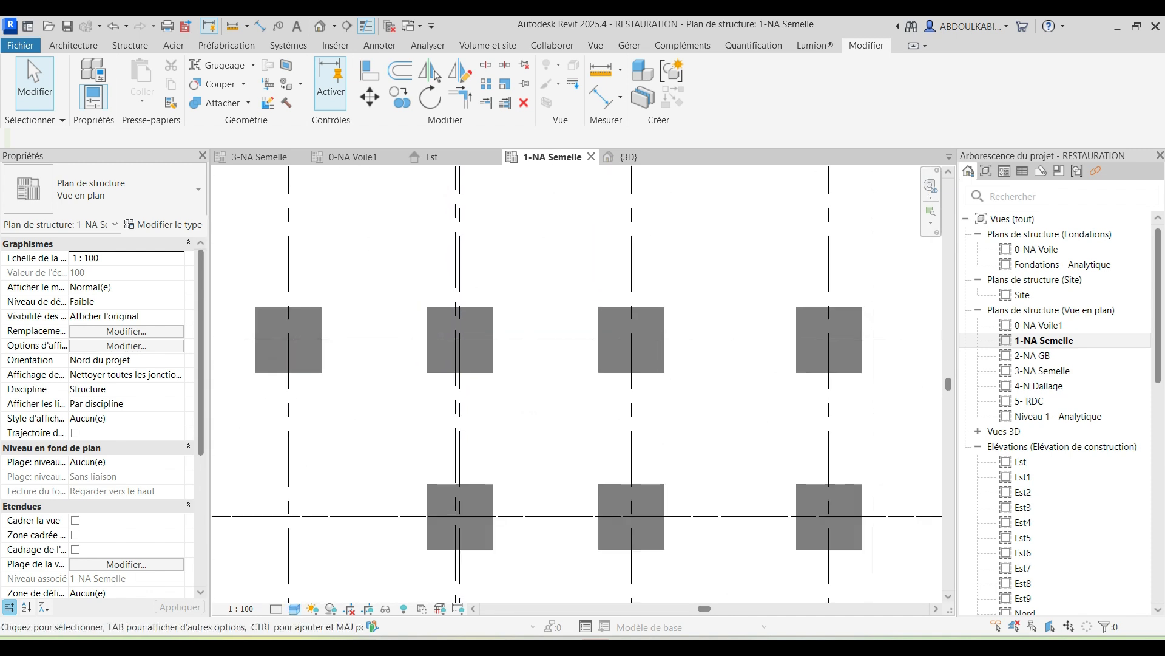
{"action": "left_click", "coordinate": [88, 45]}
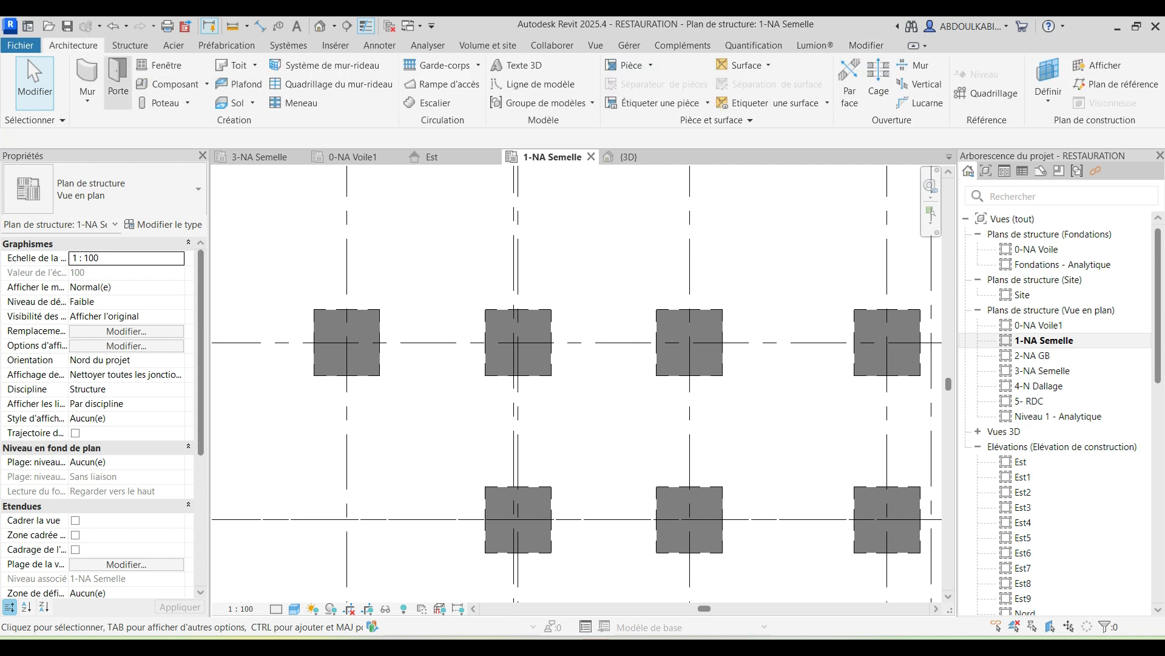
{"action": "left_click", "coordinate": [130, 45]}
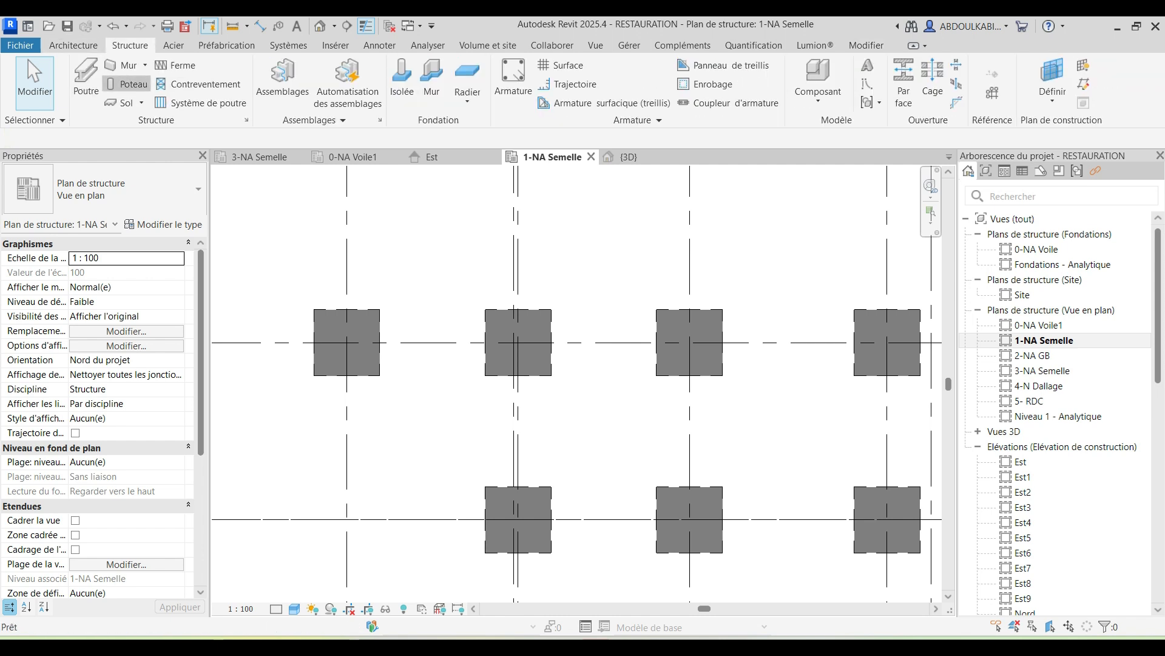
{"action": "left_click", "coordinate": [128, 83]}
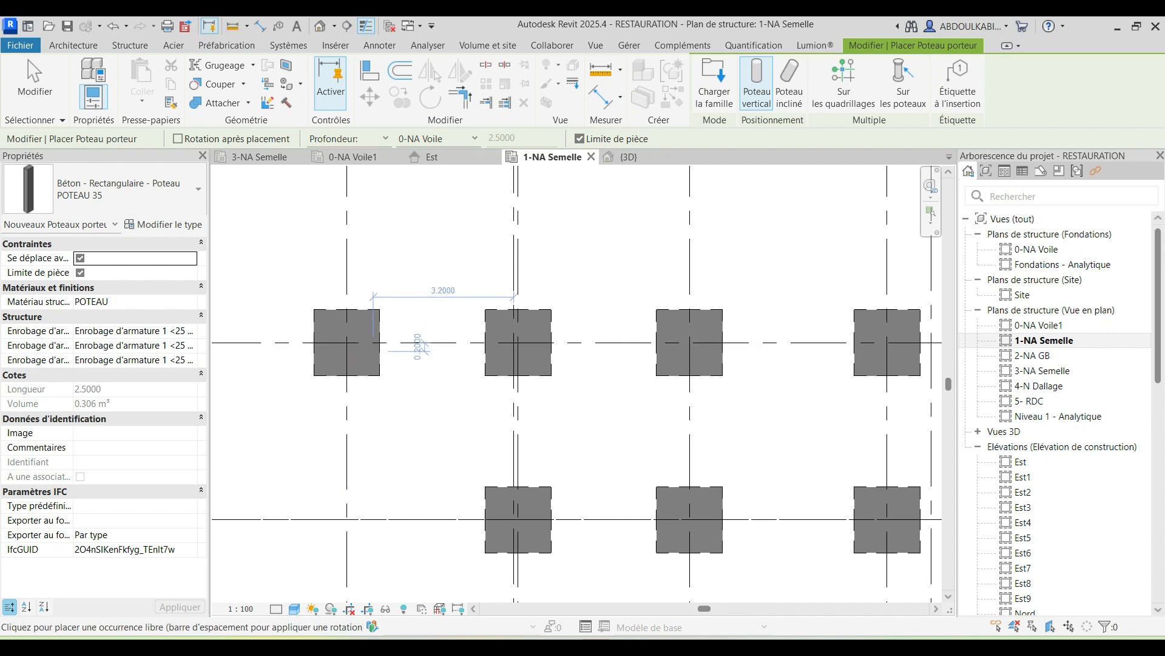
{"action": "scroll", "coordinate": [335, 340], "scroll_direction": "up", "scroll_amount": 1}
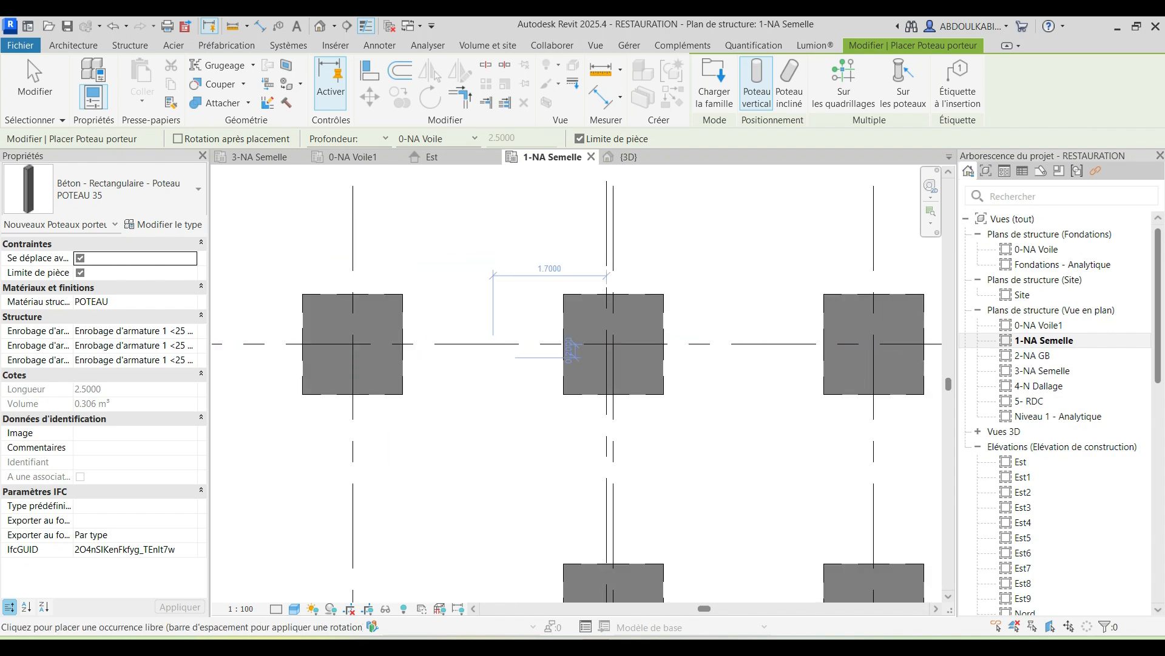
{"action": "key", "text": "Escape"}
Step: Check the footings in the 0-NA Voile1 and 3-NA Semelle plans and return to the 1-NA Semelle plan
{"action": "double_click", "coordinate": [1038, 326]}
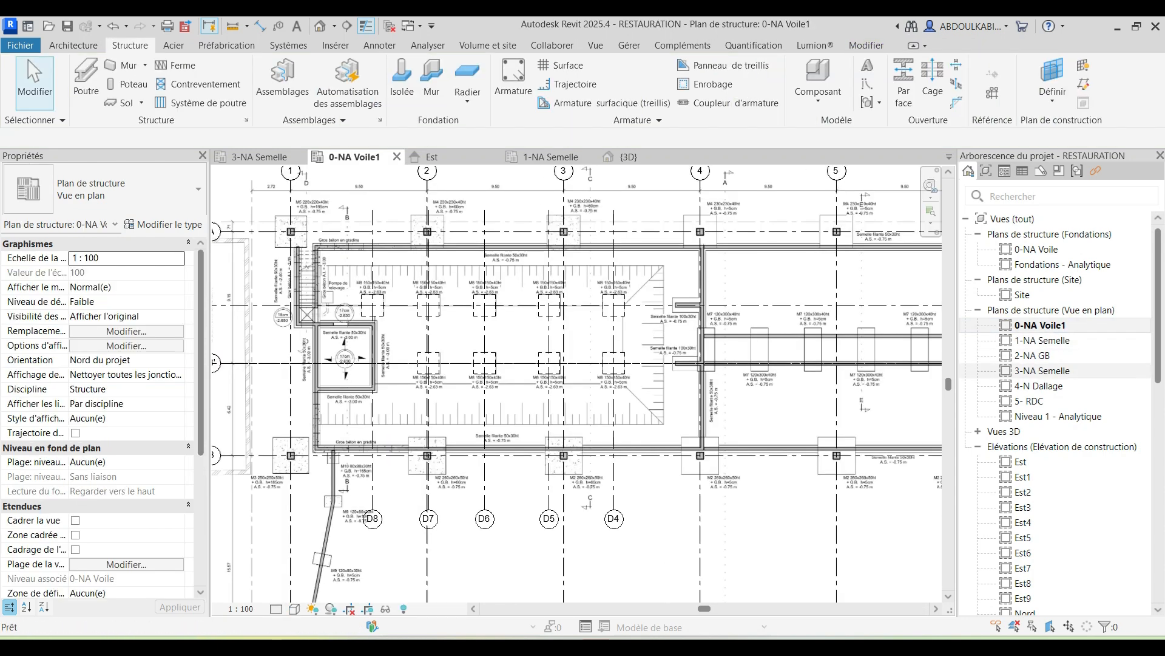
{"action": "double_click", "coordinate": [1043, 371]}
{"action": "scroll", "coordinate": [473, 328], "scroll_direction": "up", "scroll_amount": 2}
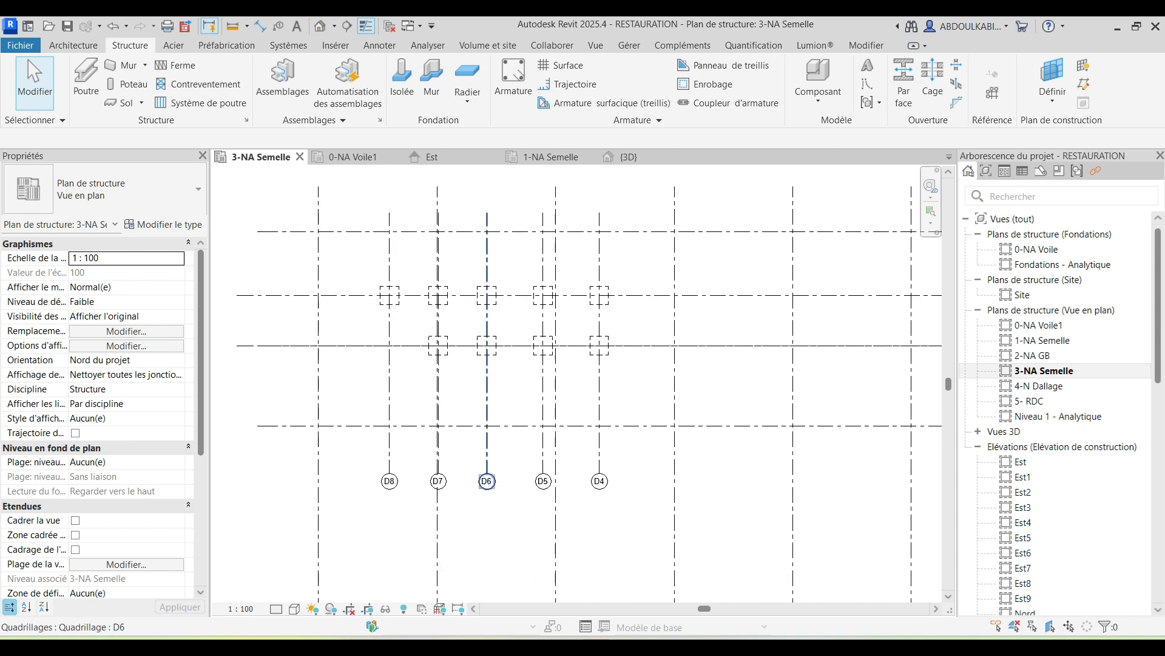
{"action": "double_click", "coordinate": [1043, 340]}
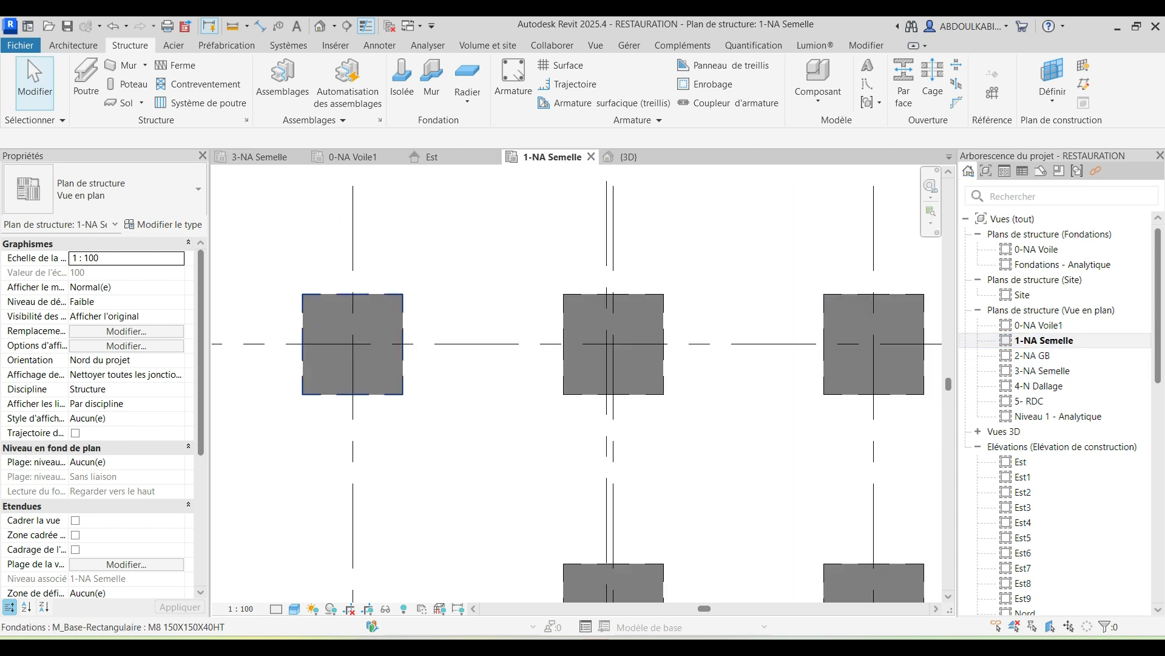
Step: Place a vertical POTEAU 35 structural column, with its depth down to 0-NA Voile, at the centre of the D8/D2 footing
{"action": "left_click", "coordinate": [128, 83]}
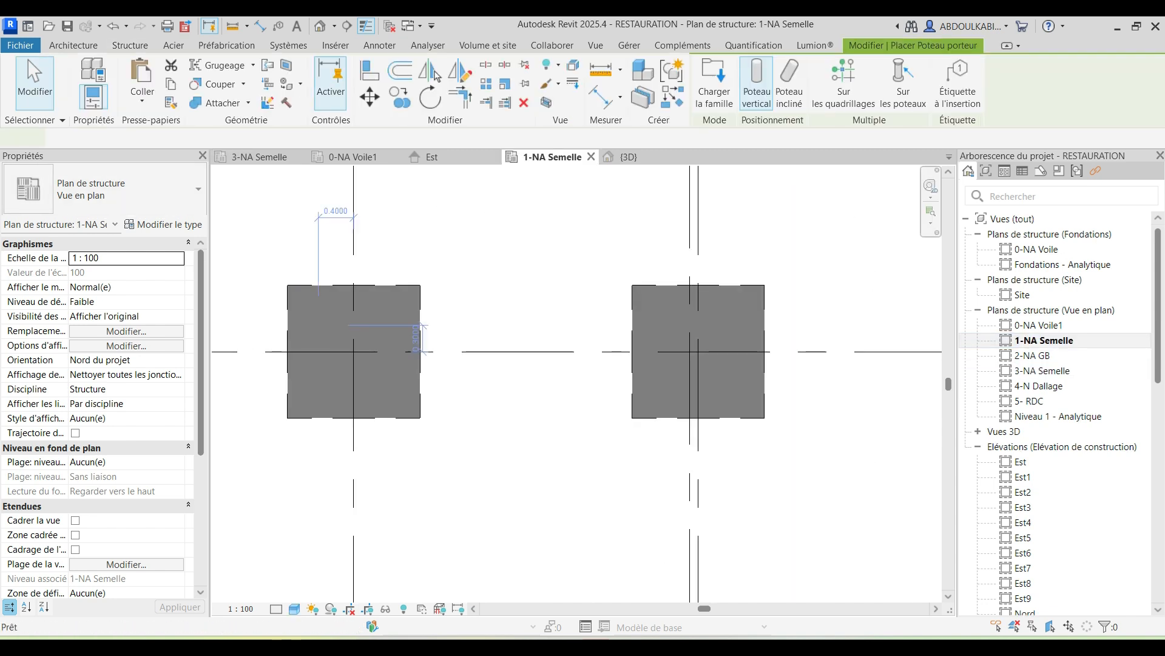
{"action": "left_click", "coordinate": [354, 351]}
{"action": "scroll", "coordinate": [354, 351], "scroll_direction": "down", "scroll_amount": 2}
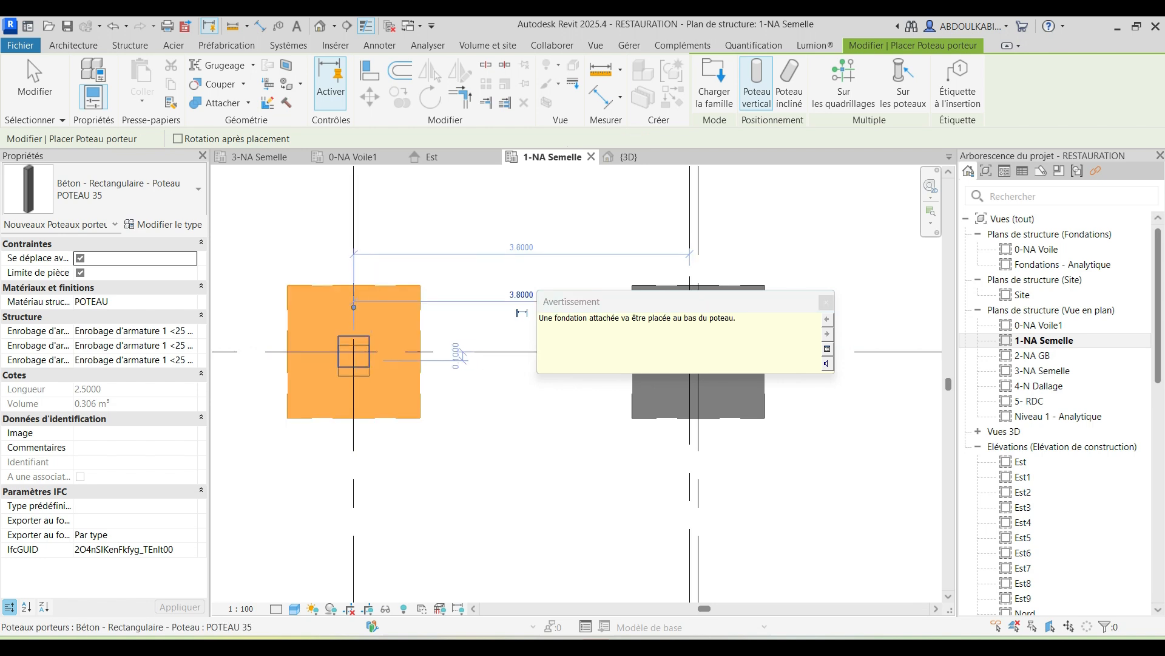
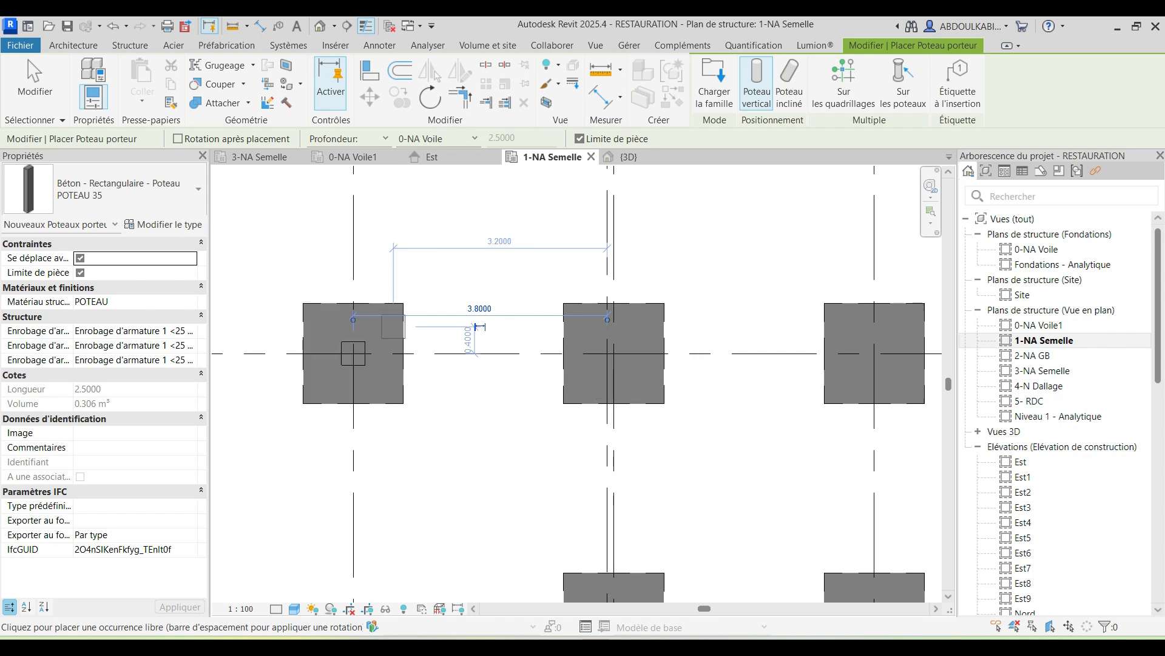
{"action": "scroll", "coordinate": [411, 335], "scroll_direction": "up", "scroll_amount": 1}
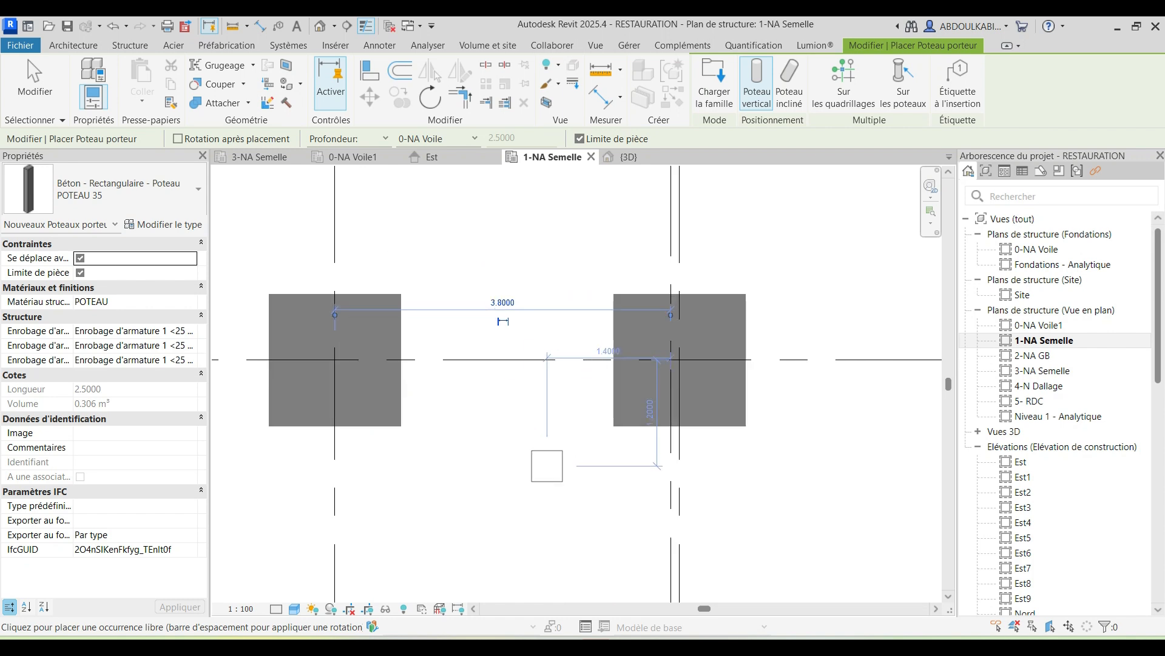
{"action": "left_click", "coordinate": [335, 360]}
{"action": "key", "text": "Escape"}
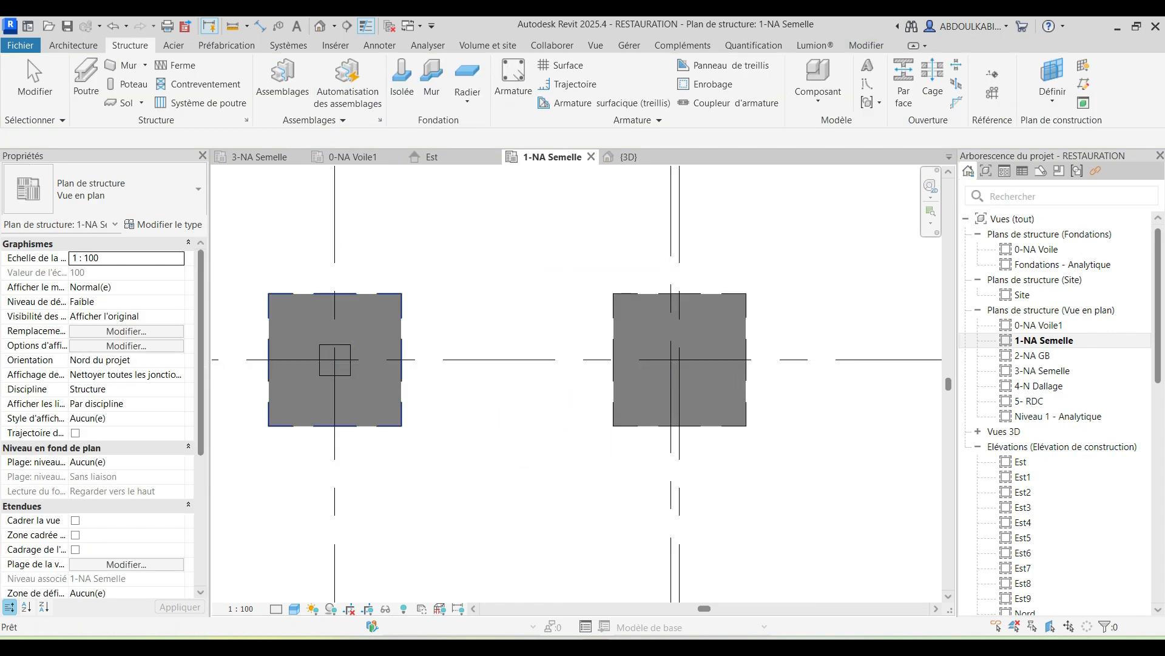
{"action": "left_click", "coordinate": [370, 378]}
{"action": "key", "text": "Escape"}
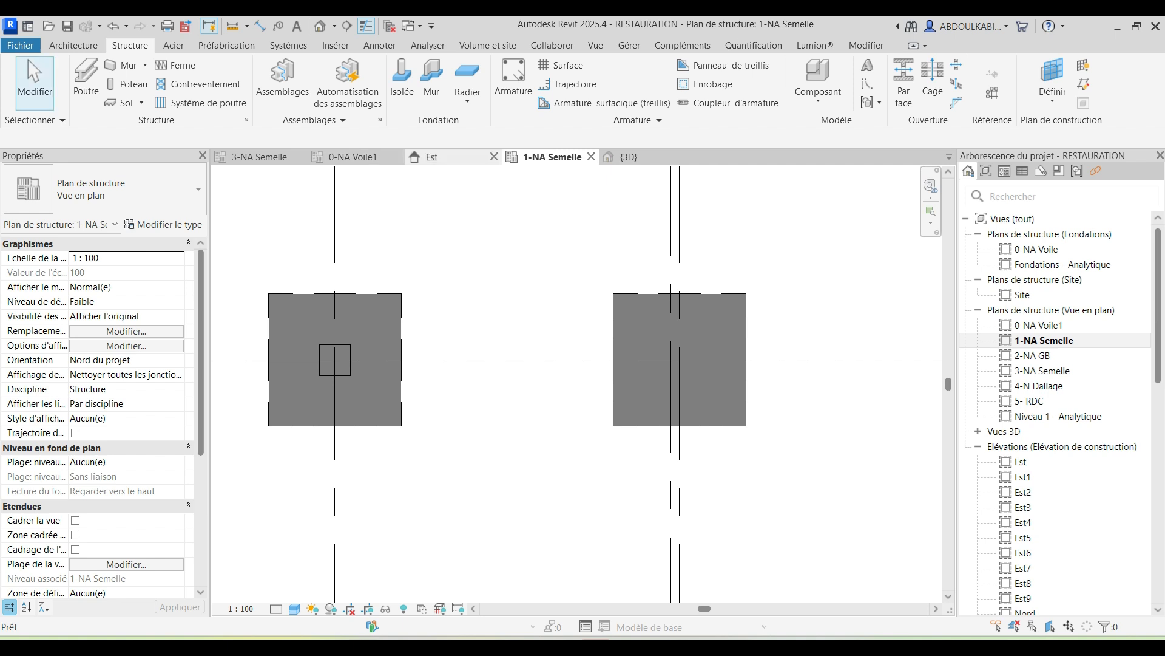
Step: Inspect the new POTEAU 35 column and its M8 150X150X40HT footing in the 3D view
{"action": "left_click", "coordinate": [628, 157]}
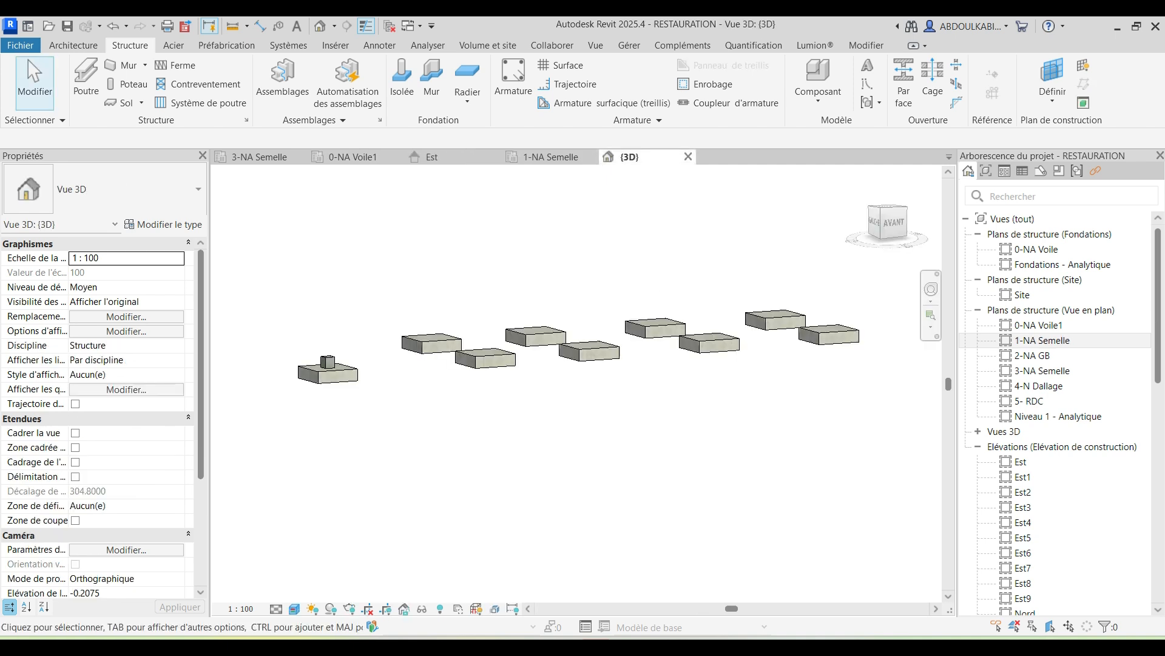
{"action": "scroll", "coordinate": [325, 380], "scroll_direction": "up", "scroll_amount": 3}
{"action": "left_click", "coordinate": [338, 364]}
{"action": "key", "text": "Escape"}
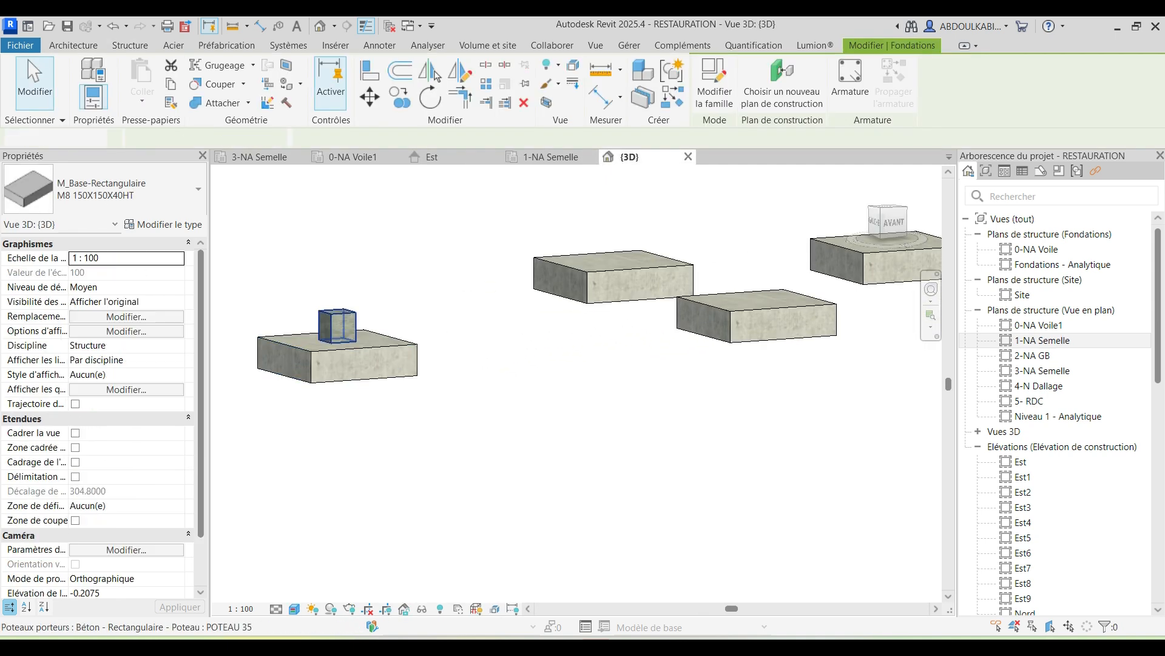
{"action": "left_click", "coordinate": [337, 326]}
{"action": "key", "text": "Escape"}
Step: Try deleting the M8 150X150X40HT footing beneath the new column, and undo the deletion
{"action": "left_click", "coordinate": [364, 364]}
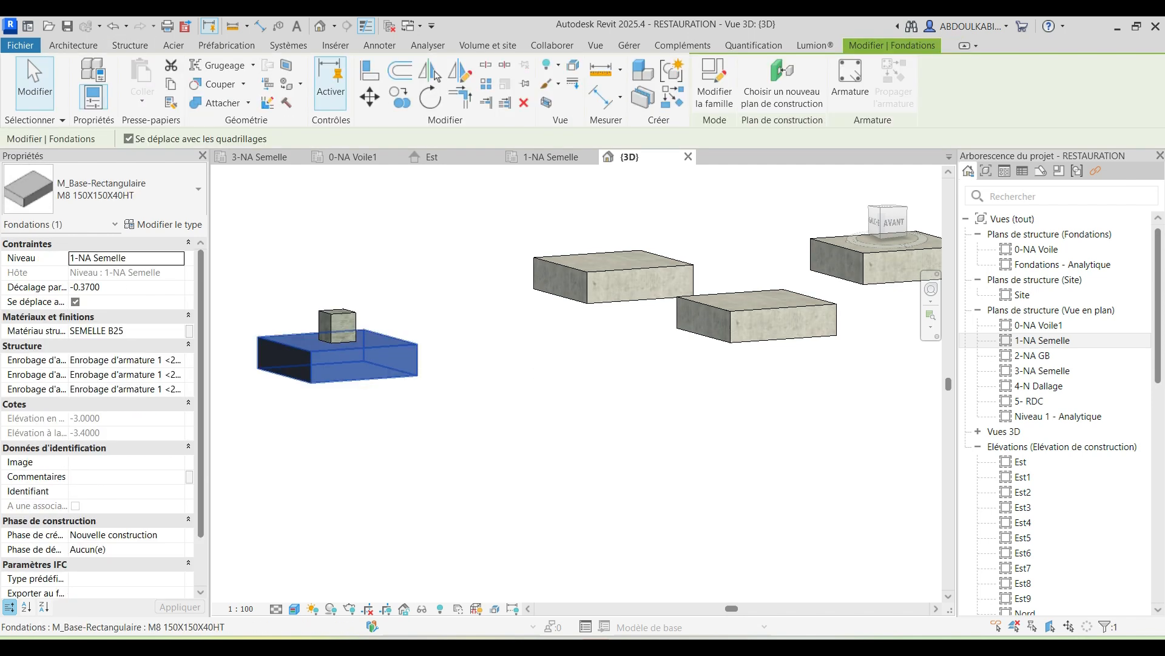
{"action": "key", "text": "Delete"}
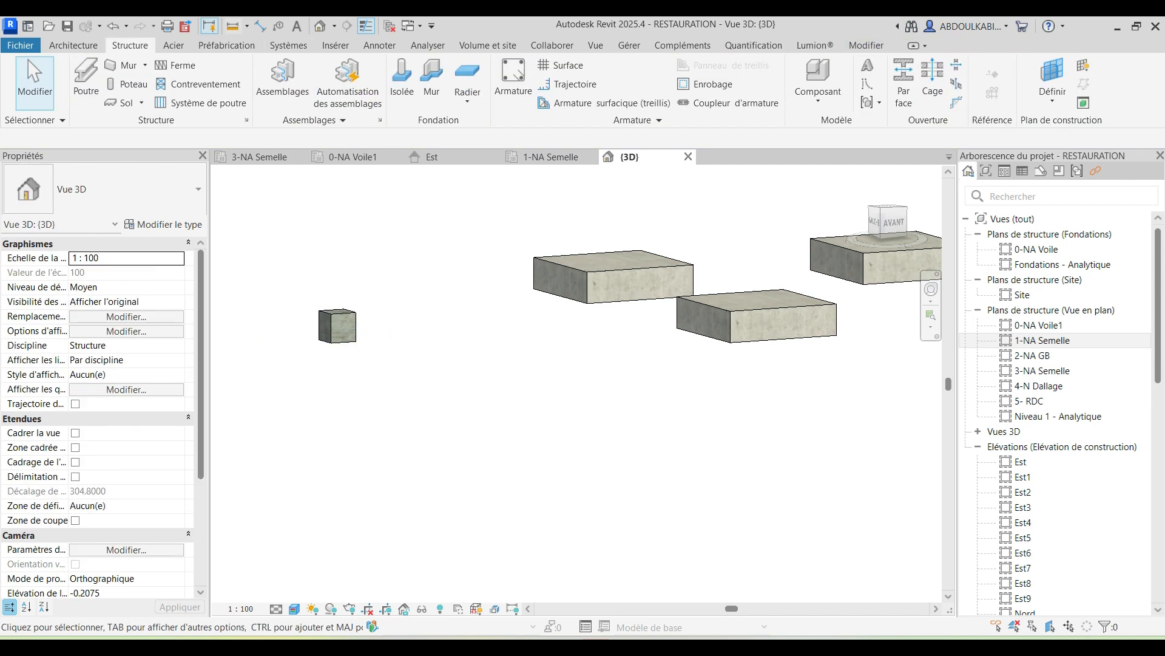
{"action": "key", "text": "ctrl+z"}
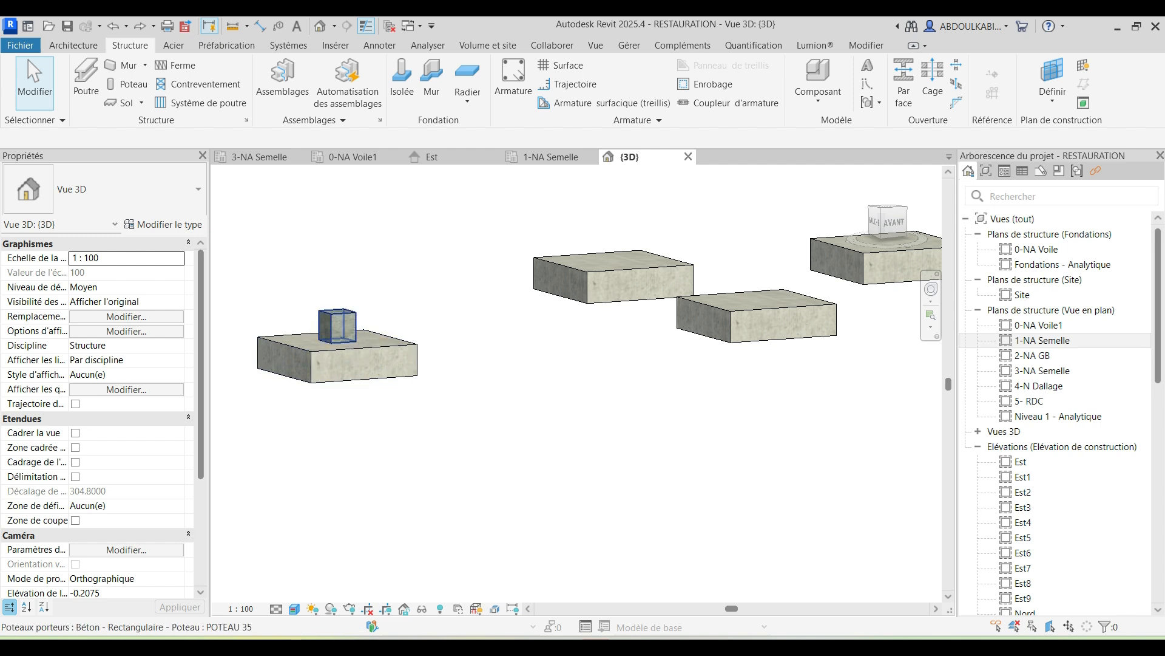
Step: Check the POTEAU 35 column's level constraints in the 3D view and open the 3-NA Semelle plan
{"action": "left_click", "coordinate": [338, 326]}
{"action": "middle_click_drag", "start_coordinate": [583, 364], "coordinate": [652, 416]}
{"action": "scroll", "coordinate": [347, 383], "scroll_direction": "down", "scroll_amount": 3}
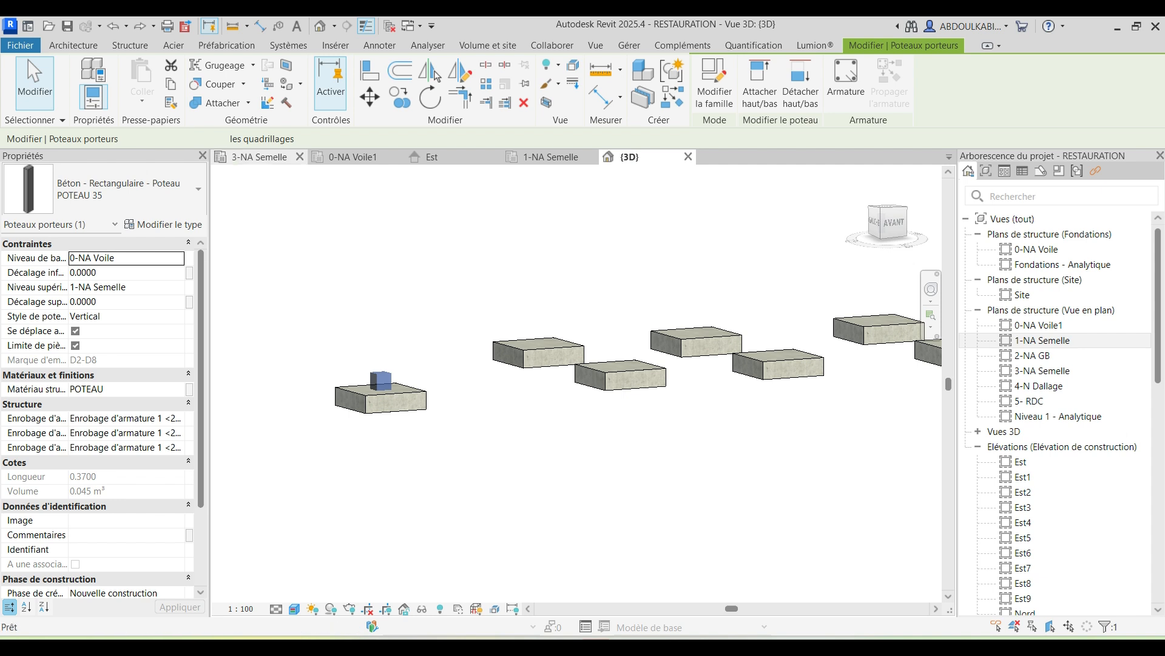
{"action": "left_click", "coordinate": [259, 157]}
{"action": "scroll", "coordinate": [619, 348], "scroll_direction": "down", "scroll_amount": 3}
{"action": "scroll", "coordinate": [509, 333], "scroll_direction": "up", "scroll_amount": 3}
Step: Draw a vertical building section between grids D8 and D7, crossing grid D2 and facing the footings
{"action": "left_click", "coordinate": [498, 335]}
{"action": "scroll", "coordinate": [521, 334], "scroll_direction": "up", "scroll_amount": 5}
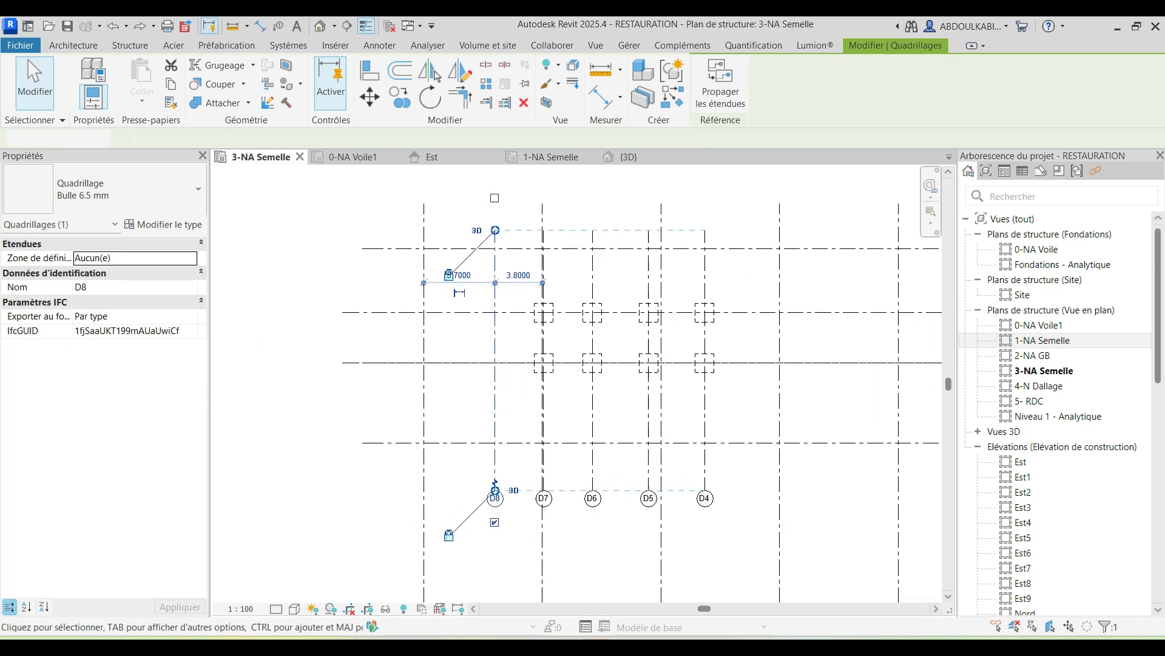
{"action": "left_click", "coordinate": [521, 333]}
{"action": "middle_click_drag", "start_coordinate": [558, 279], "coordinate": [553, 333]}
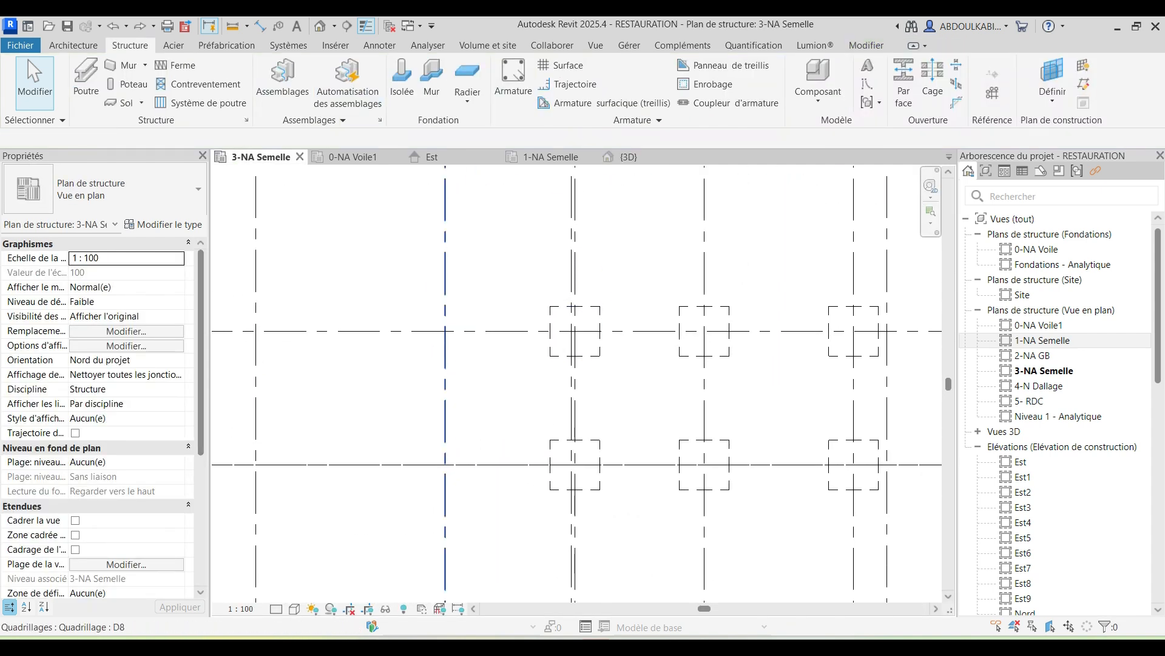
{"action": "left_click", "coordinate": [495, 221]}
{"action": "left_click", "coordinate": [495, 418]}
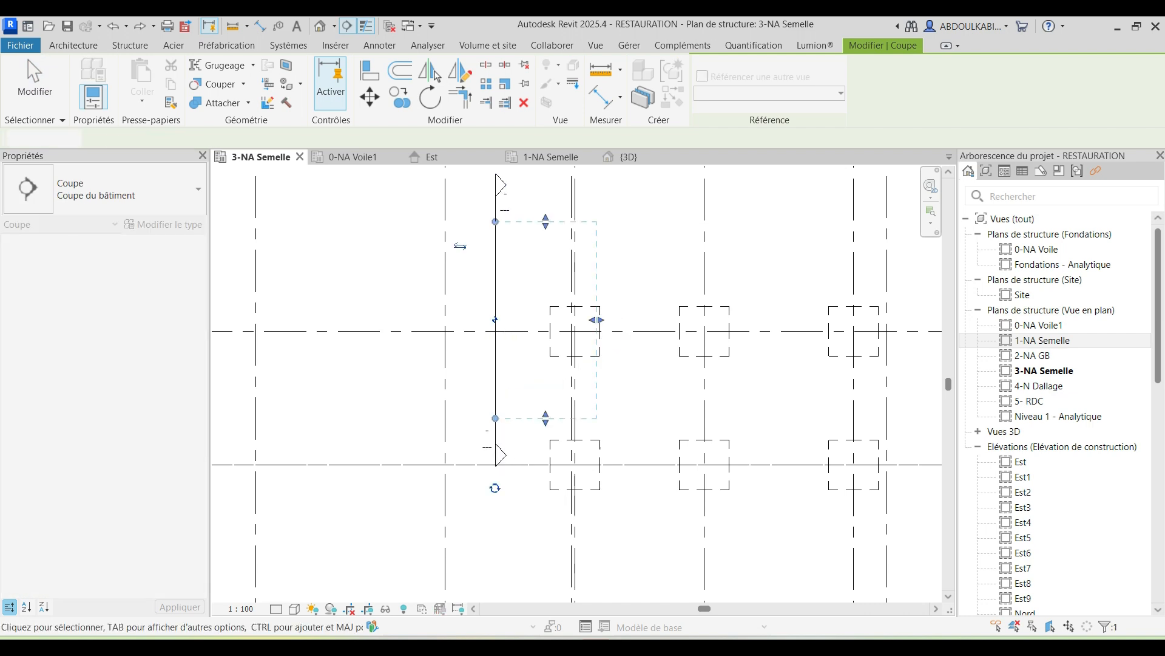
{"action": "key", "text": "Escape"}
{"action": "key", "text": "Escape"}
{"action": "scroll", "coordinate": [468, 290], "scroll_direction": "down", "scroll_amount": 1}
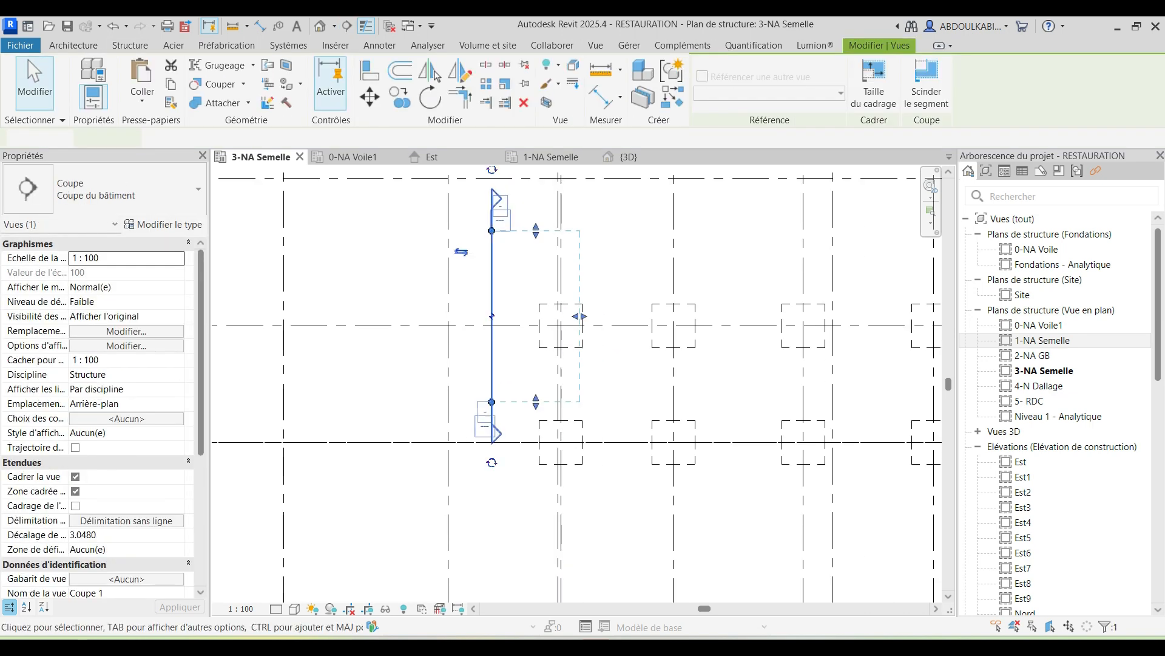
Step: Extend the new section's far clip offset to about 3.66 m
{"action": "left_click_drag", "start_coordinate": [581, 316], "coordinate": [598, 317]}
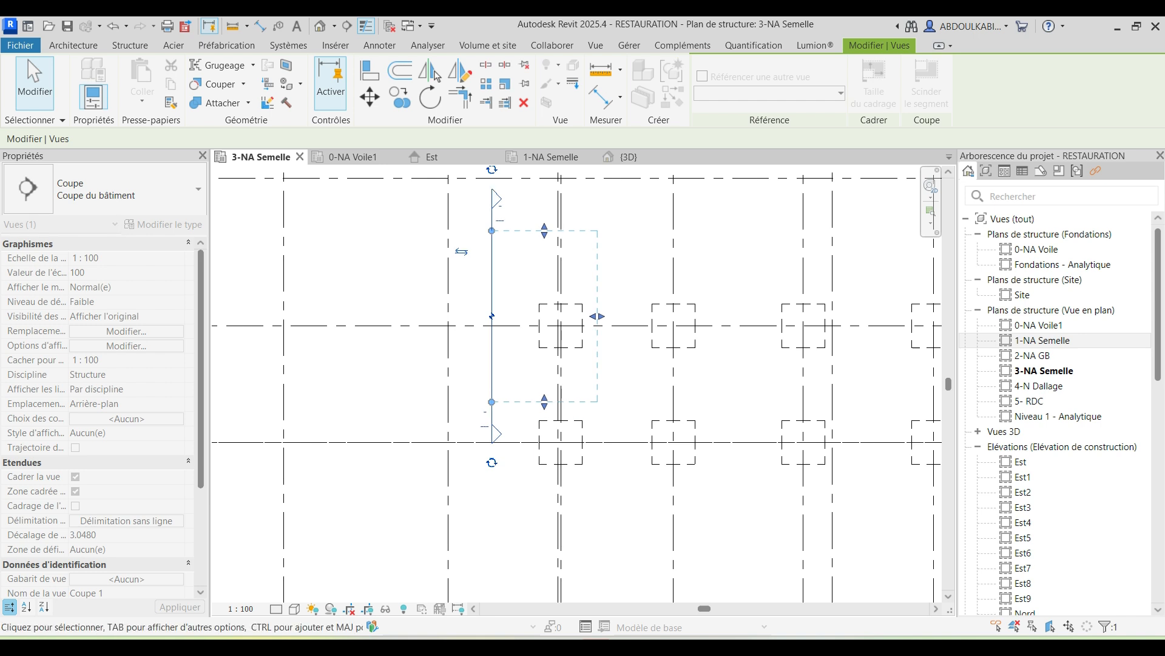
{"action": "key", "text": "Escape"}
{"action": "left_click", "coordinate": [493, 438]}
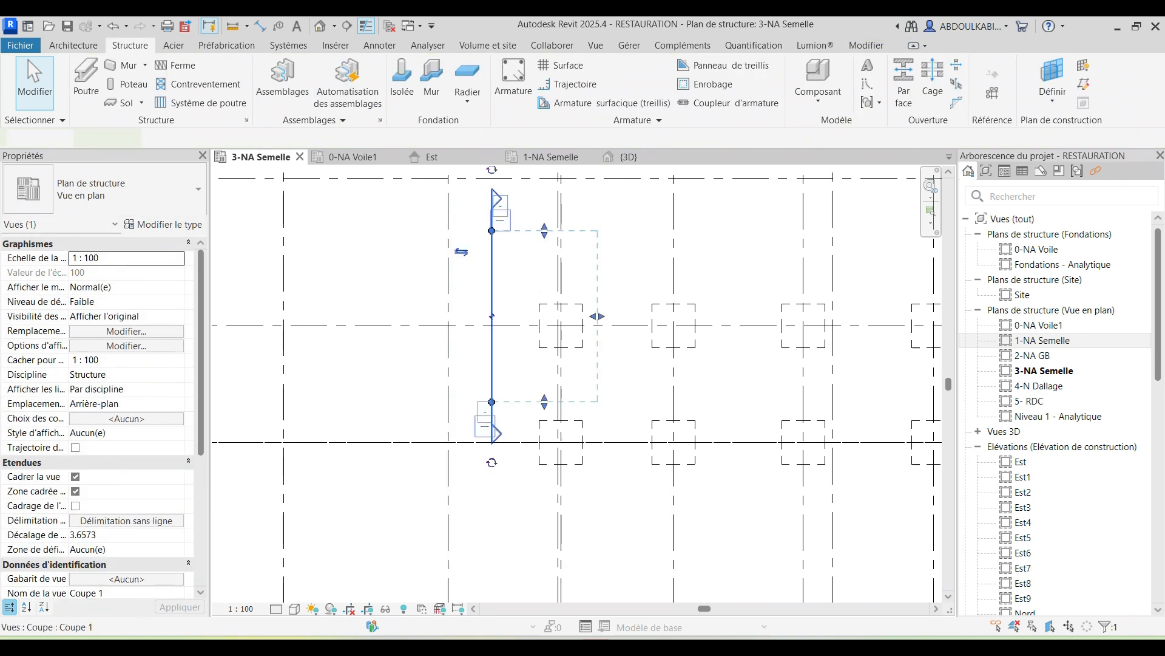
{"action": "key", "text": "Escape"}
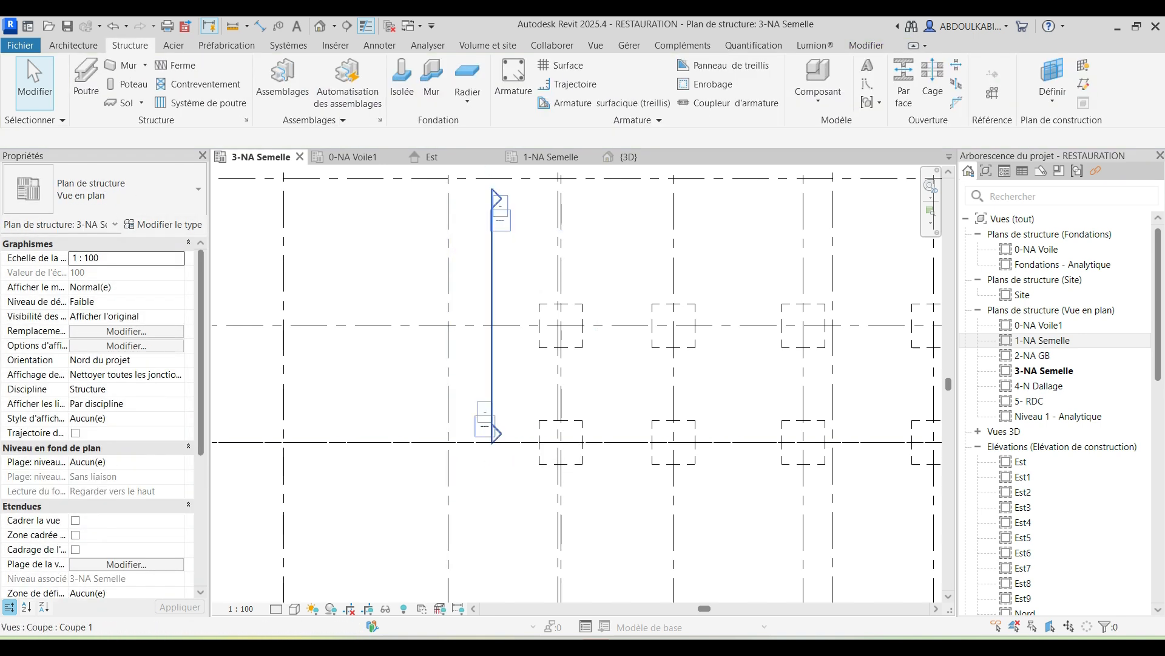
{"action": "left_click", "coordinate": [492, 438]}
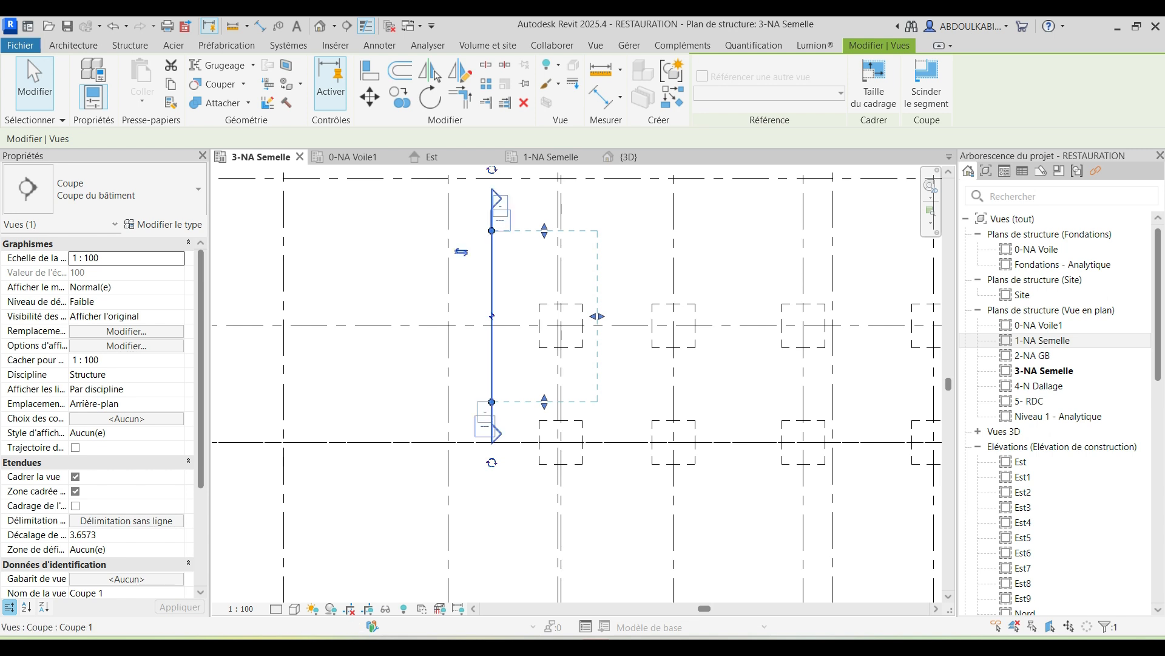
{"action": "key", "text": "Escape"}
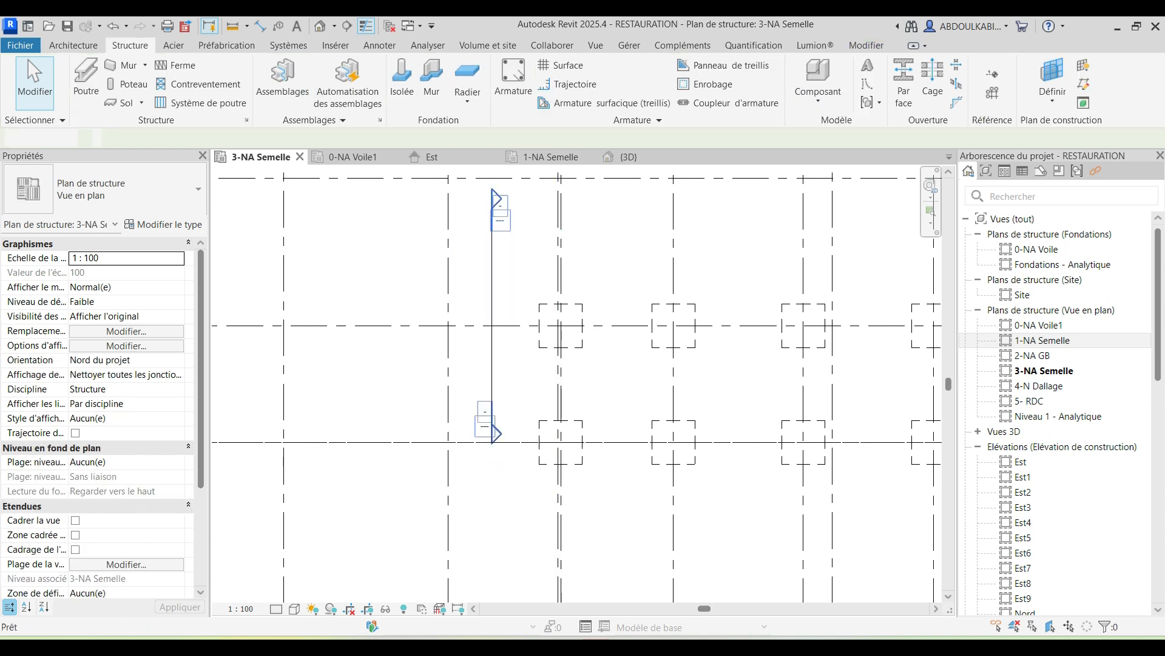
Step: Examine the M8 150X150X40HT footing in the Coupe 1 section view and return to the 3-NA Semelle plan
{"action": "double_click", "coordinate": [497, 198]}
{"action": "scroll", "coordinate": [620, 488], "scroll_direction": "up", "scroll_amount": 4}
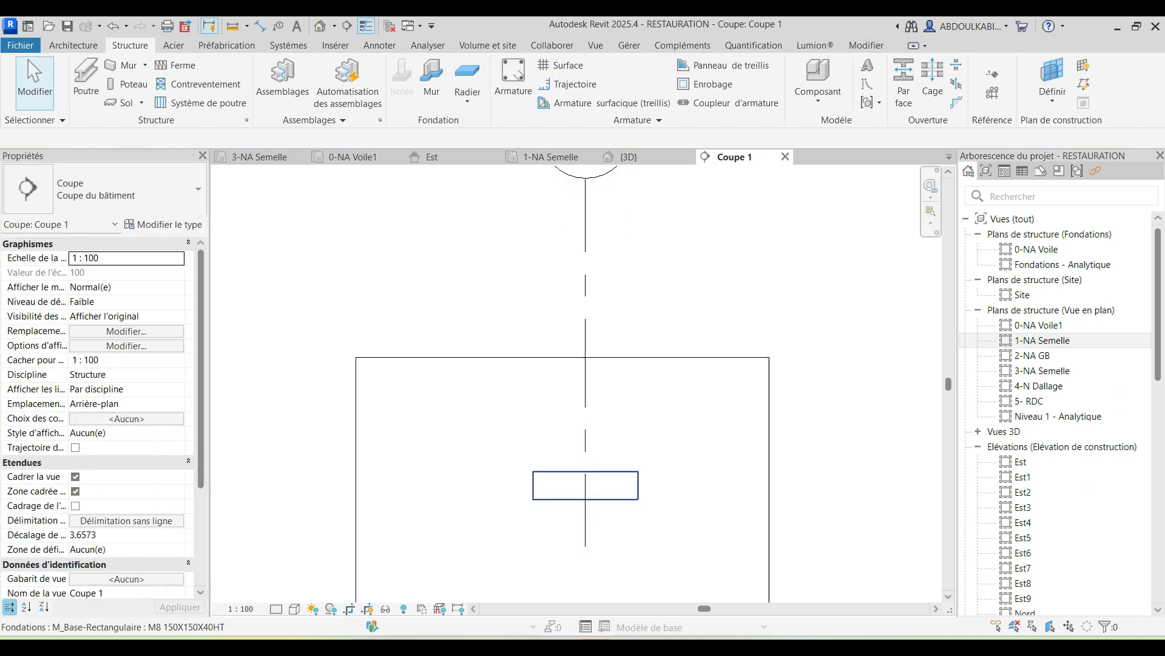
{"action": "scroll", "coordinate": [579, 394], "scroll_direction": "down", "scroll_amount": 3}
{"action": "left_click", "coordinate": [588, 452]}
{"action": "key", "text": "Escape"}
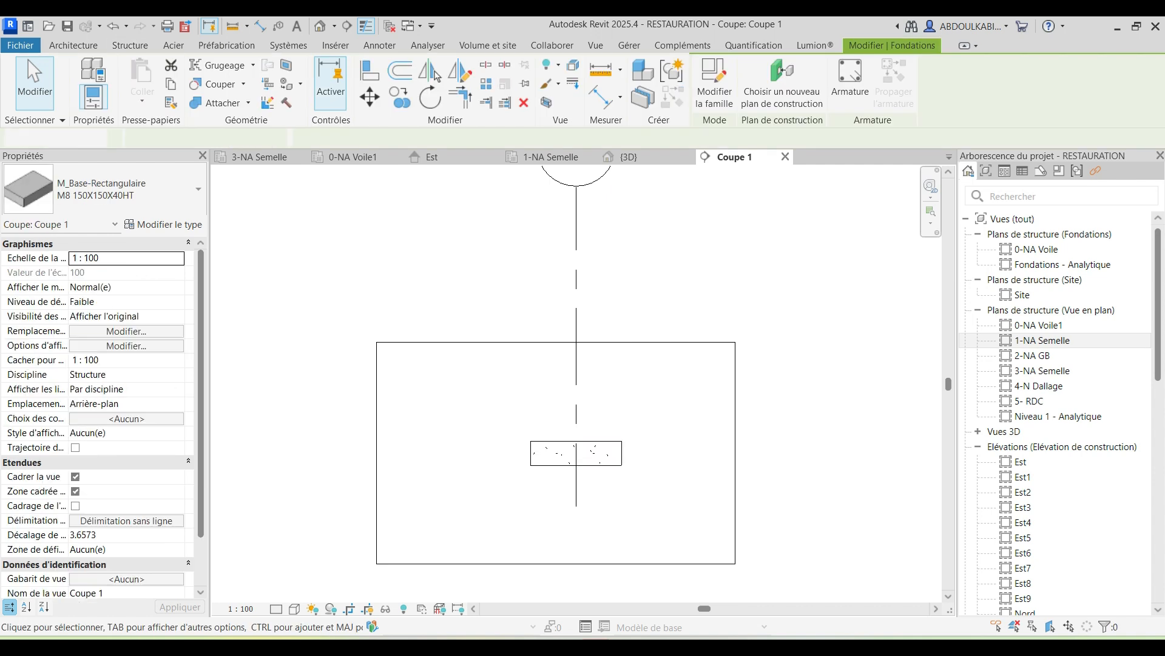
{"action": "scroll", "coordinate": [515, 422], "scroll_direction": "down", "scroll_amount": 3}
{"action": "left_click", "coordinate": [259, 156]}
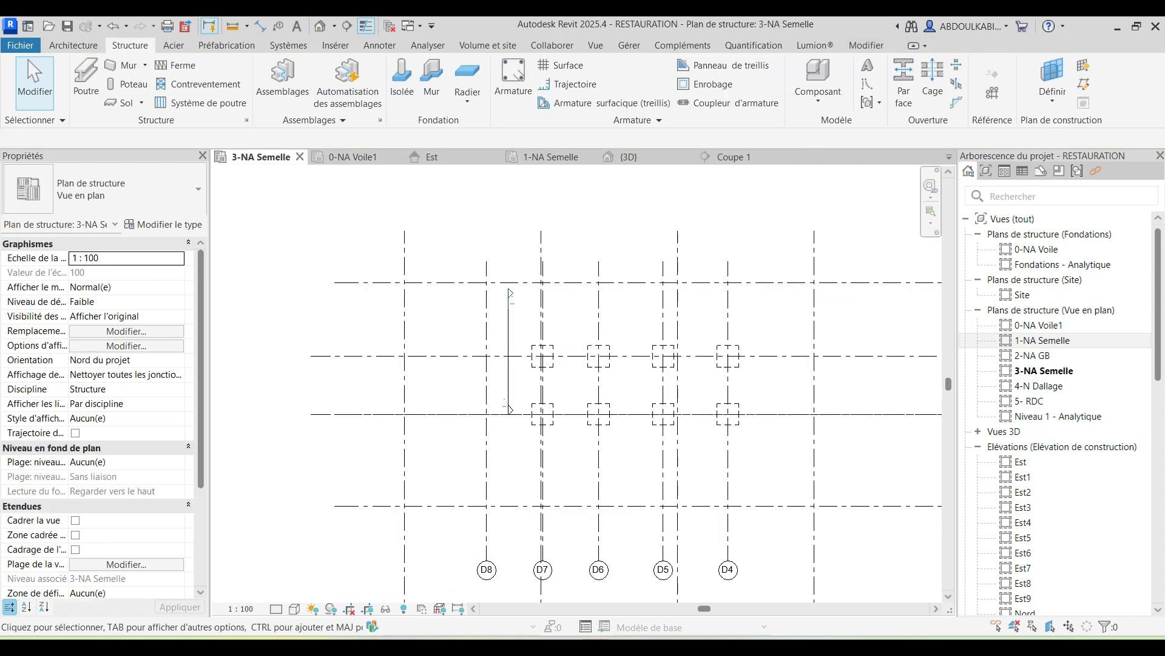
Step: Lengthen the section line and its extents beyond grid D3, and deepen the far clip to about 18.36 m past grid D4
{"action": "scroll", "coordinate": [536, 382], "scroll_direction": "up", "scroll_amount": 3}
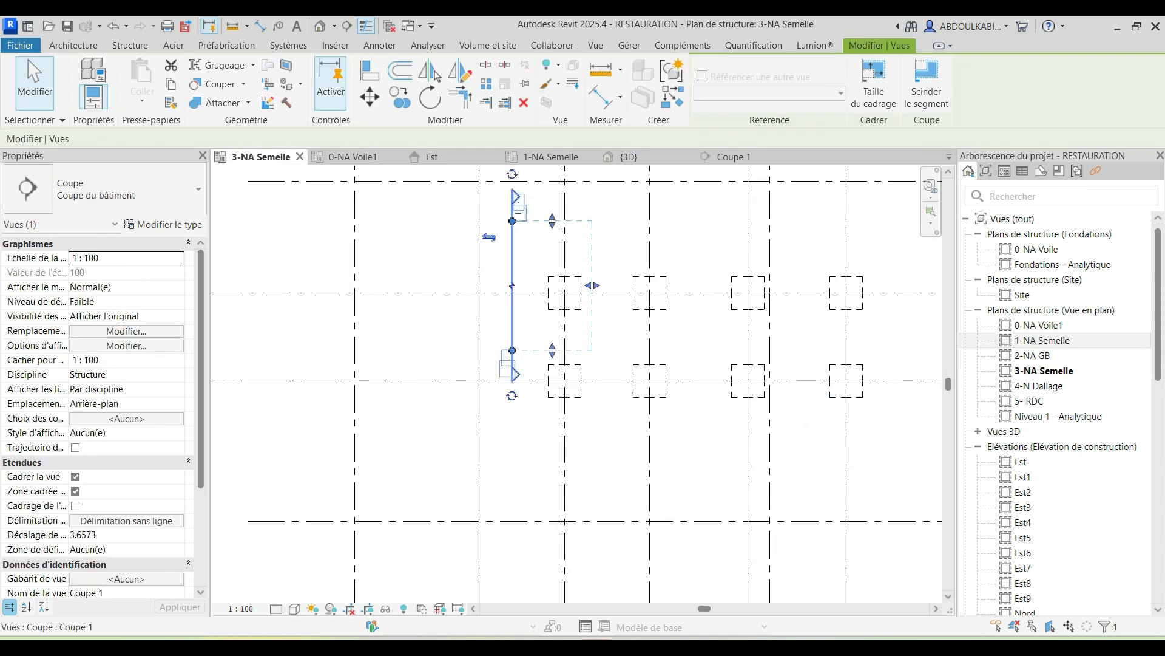
{"action": "left_click_drag", "start_coordinate": [513, 431], "coordinate": [512, 438]}
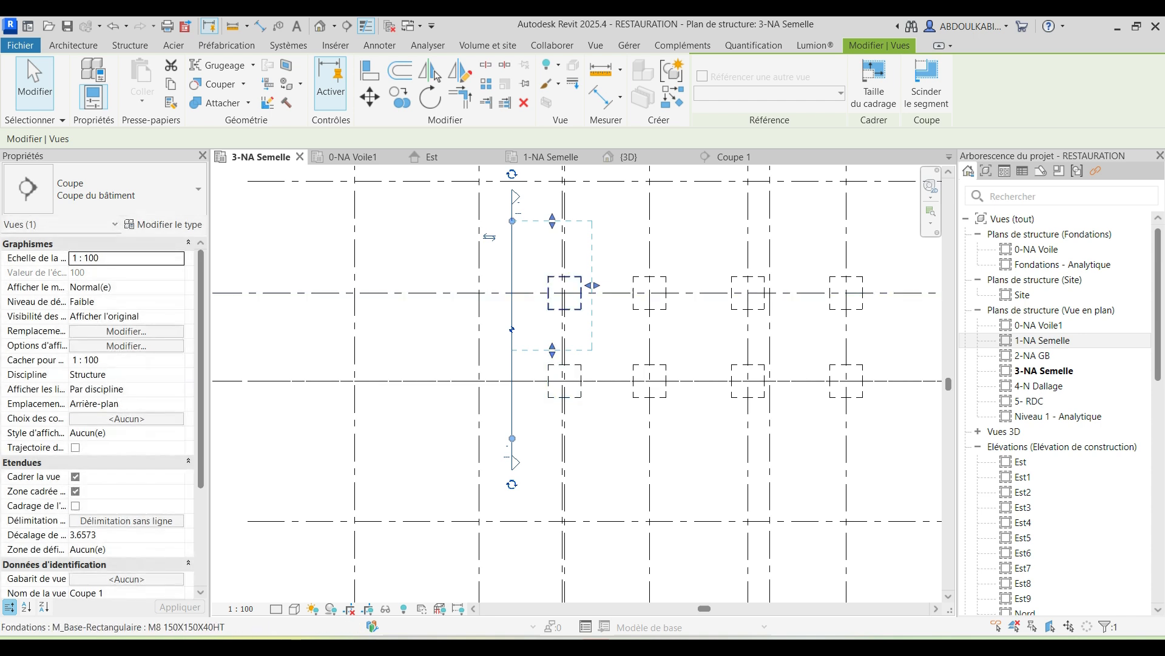
{"action": "left_click_drag", "start_coordinate": [552, 350], "coordinate": [552, 395]}
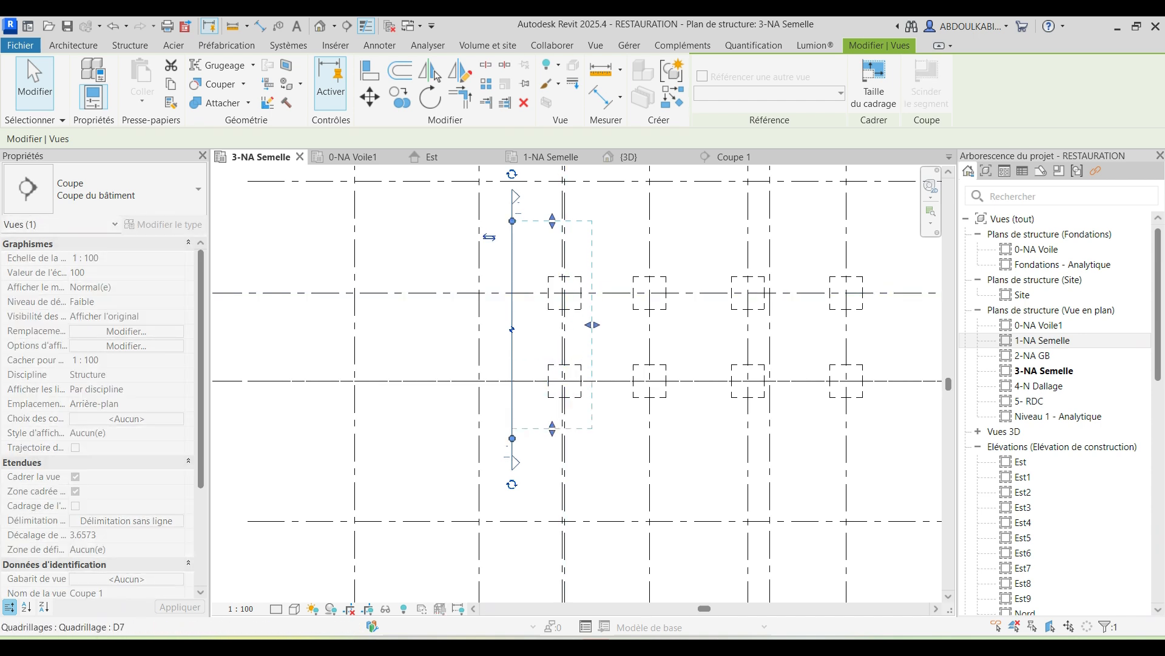
{"action": "left_click_drag", "start_coordinate": [894, 324], "coordinate": [913, 325]}
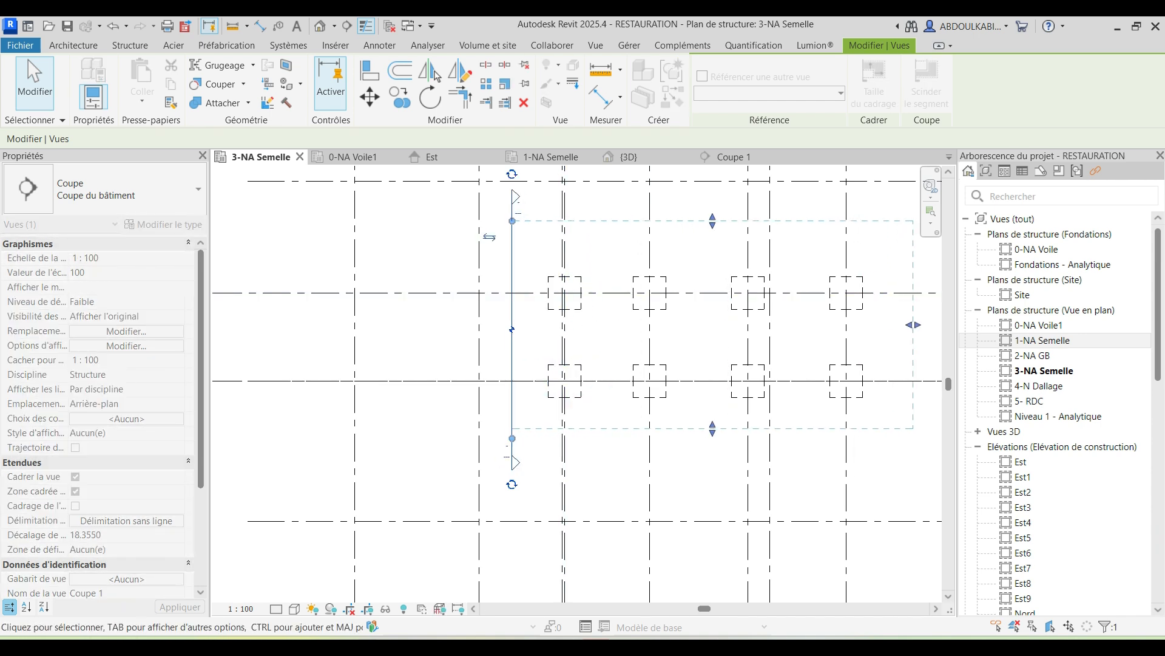
Step: Look for the POTEAU 35 column in the Coupe 1 section and compare with its position in the 3D view
{"action": "left_click", "coordinate": [733, 156]}
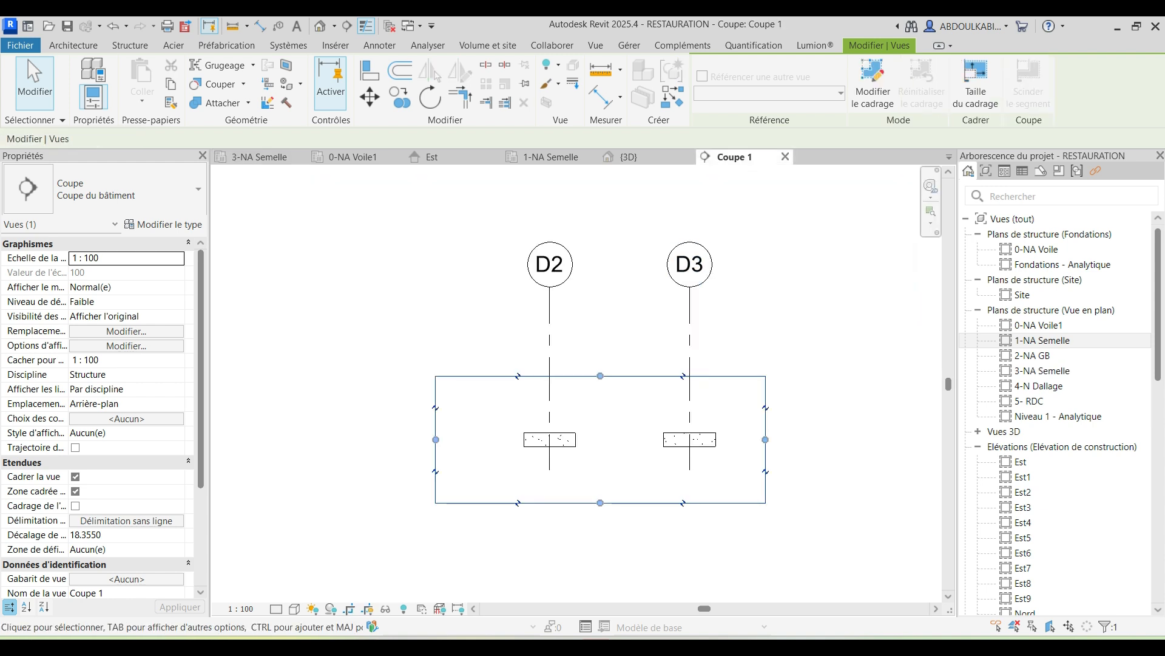
{"action": "scroll", "coordinate": [710, 430], "scroll_direction": "up", "scroll_amount": 3}
{"action": "left_click", "coordinate": [673, 315]}
{"action": "key", "text": "Escape"}
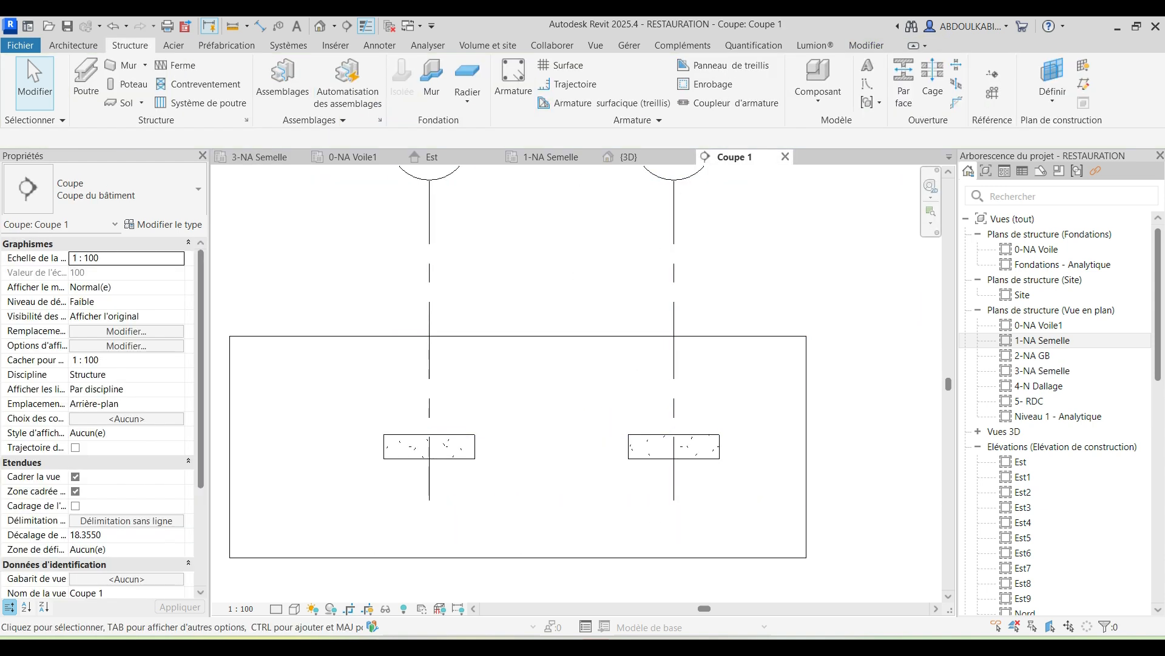
{"action": "left_click", "coordinate": [629, 157]}
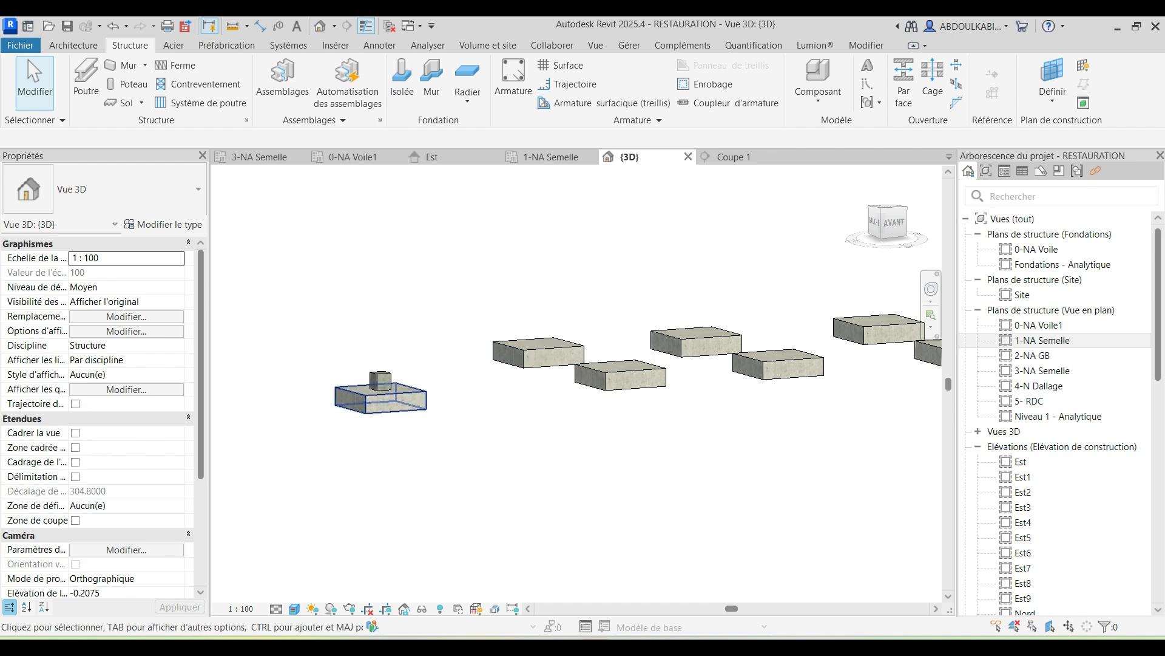
{"action": "left_click", "coordinate": [381, 379]}
{"action": "scroll", "coordinate": [610, 367], "scroll_direction": "down", "scroll_amount": 2}
{"action": "key", "text": "Escape"}
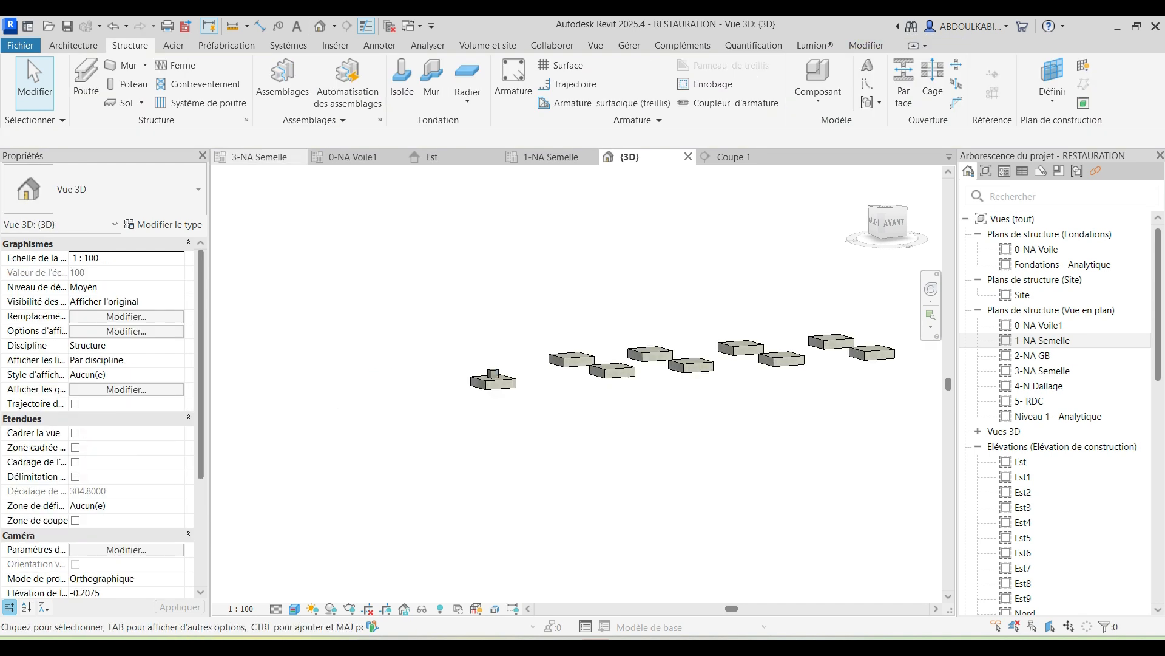
Step: In the 0-NA Voile1 plan, move the section to the D8/D2 footing and shorten its far clip to about 3.3 m
{"action": "left_click", "coordinate": [259, 157]}
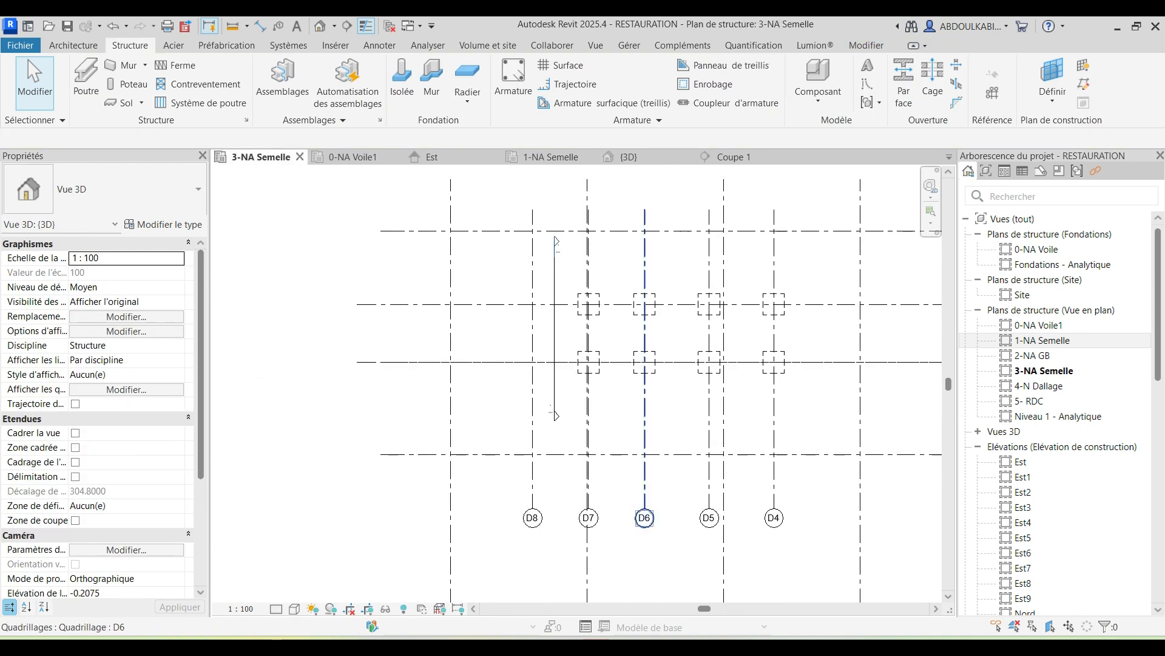
{"action": "left_click", "coordinate": [565, 328]}
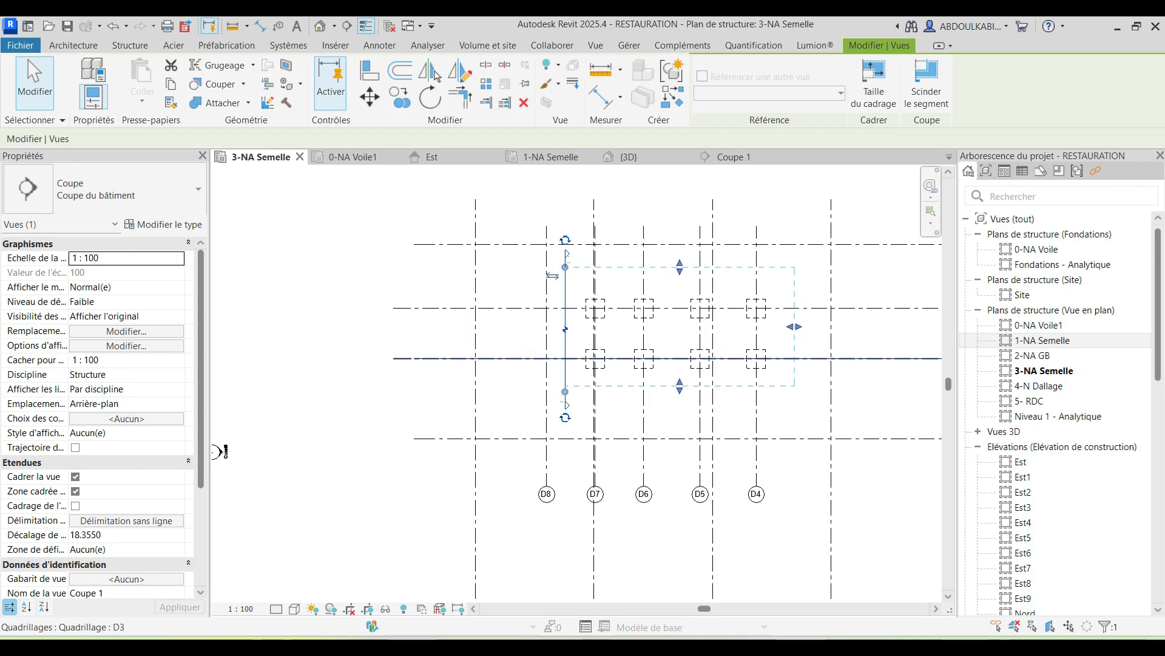
{"action": "double_click", "coordinate": [1038, 324]}
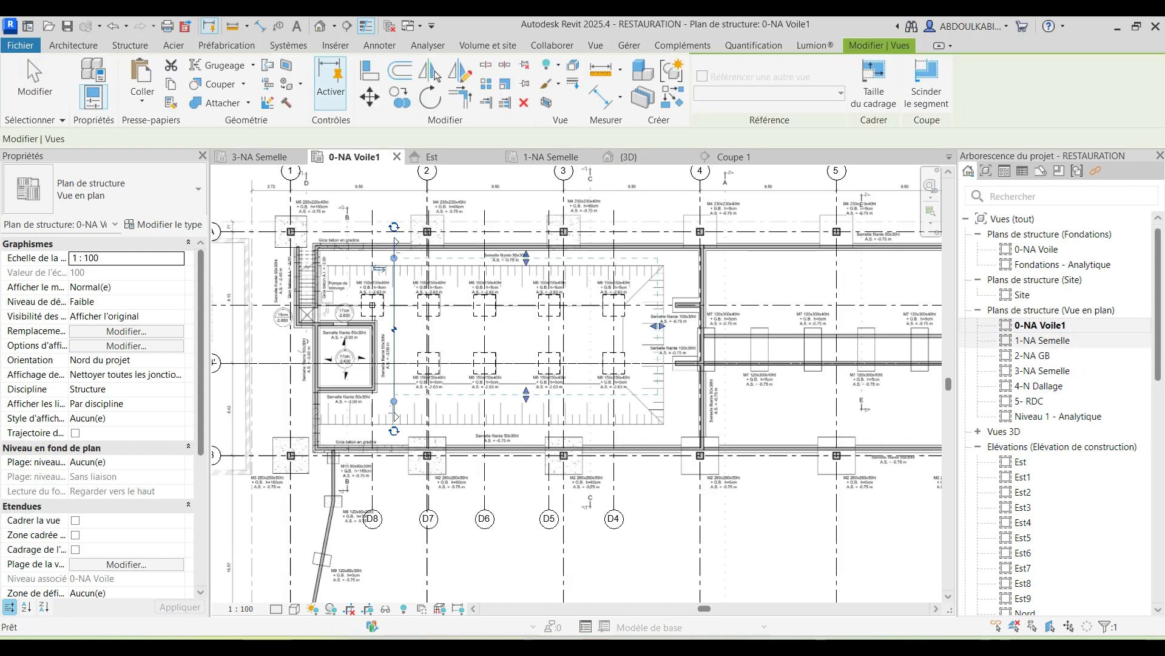
{"action": "left_click_drag", "start_coordinate": [440, 200], "coordinate": [372, 199]}
{"action": "left_click_drag", "start_coordinate": [773, 328], "coordinate": [444, 327]}
Step: Inspect the POTEAU 35 column and its footing in the Coupe 1 section
{"action": "left_click", "coordinate": [734, 156]}
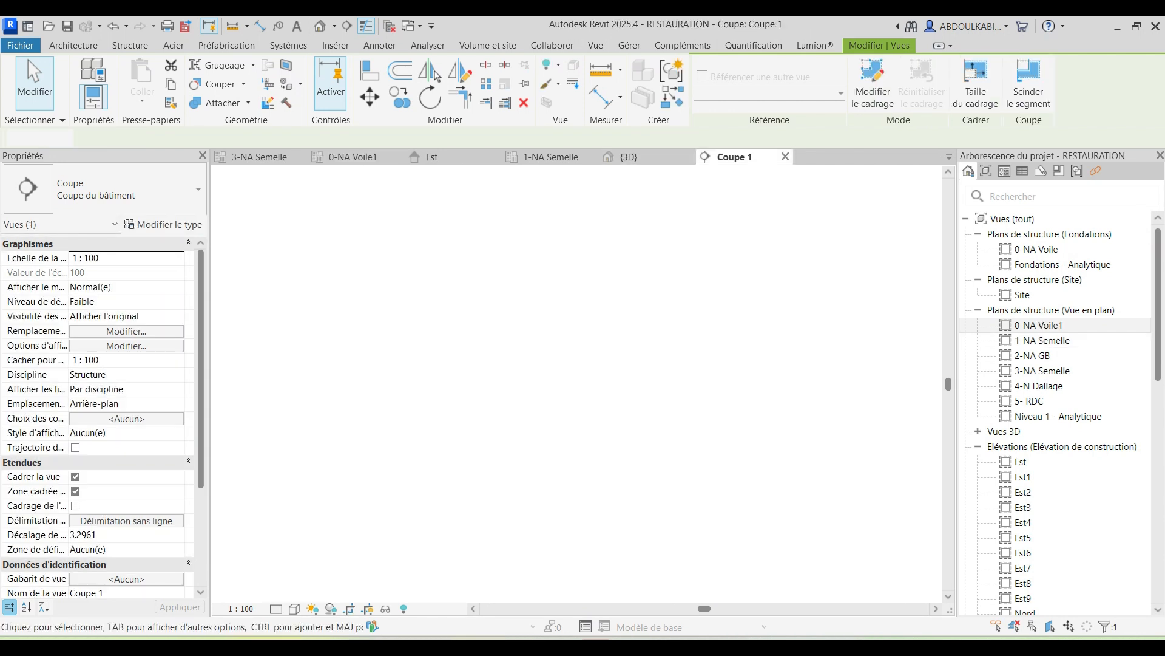
{"action": "scroll", "coordinate": [396, 497], "scroll_direction": "up", "scroll_amount": 3}
{"action": "left_click", "coordinate": [467, 446]}
{"action": "scroll", "coordinate": [545, 337], "scroll_direction": "down", "scroll_amount": 3}
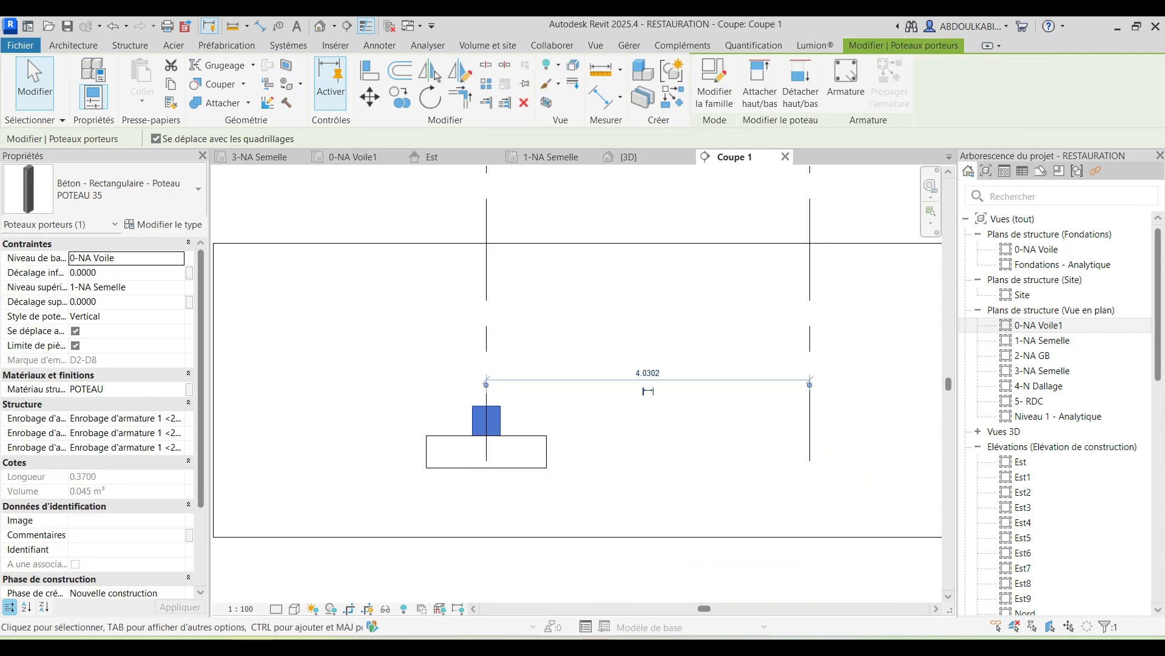
{"action": "middle_click_drag", "start_coordinate": [513, 331], "coordinate": [469, 319]}
{"action": "key", "text": "Escape"}
Step: Enlarge the Coupe 1 crop region on all four sides to take in grids A, D2, D3 and B
{"action": "left_click", "coordinate": [526, 423]}
{"action": "scroll", "coordinate": [524, 376], "scroll_direction": "down", "scroll_amount": 2}
{"action": "left_click_drag", "start_coordinate": [515, 311], "coordinate": [516, 199]}
{"action": "left_click_drag", "start_coordinate": [640, 303], "coordinate": [873, 303]}
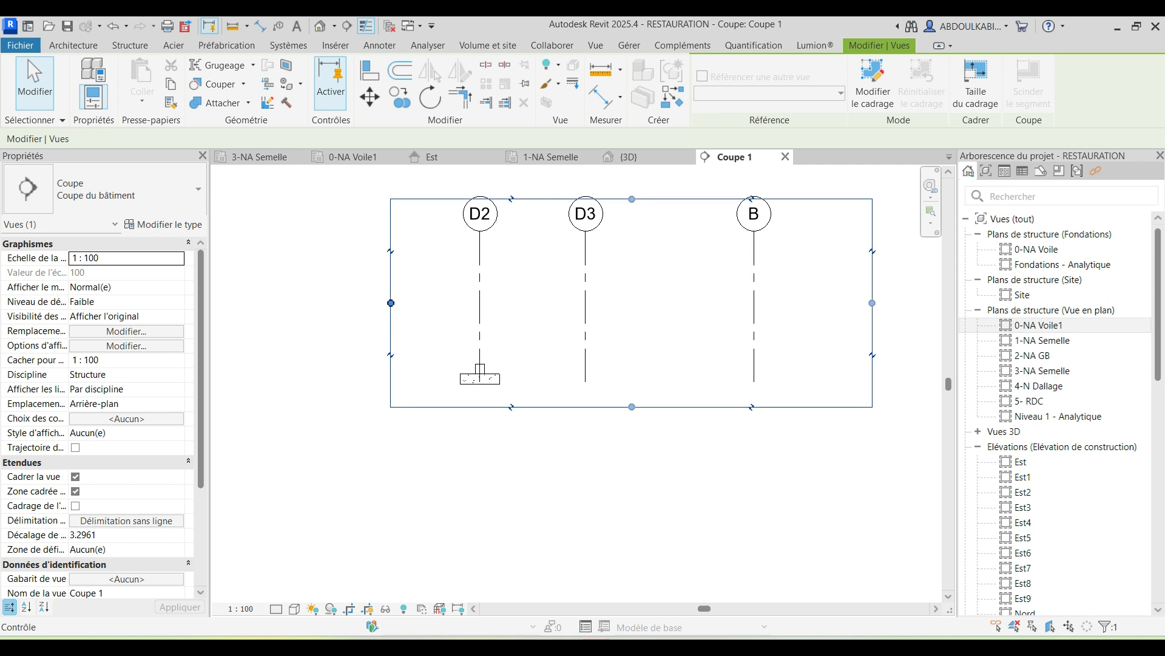
{"action": "left_click_drag", "start_coordinate": [230, 303], "coordinate": [230, 303]}
{"action": "key", "text": "Escape"}
{"action": "scroll", "coordinate": [487, 406], "scroll_direction": "up", "scroll_amount": 1}
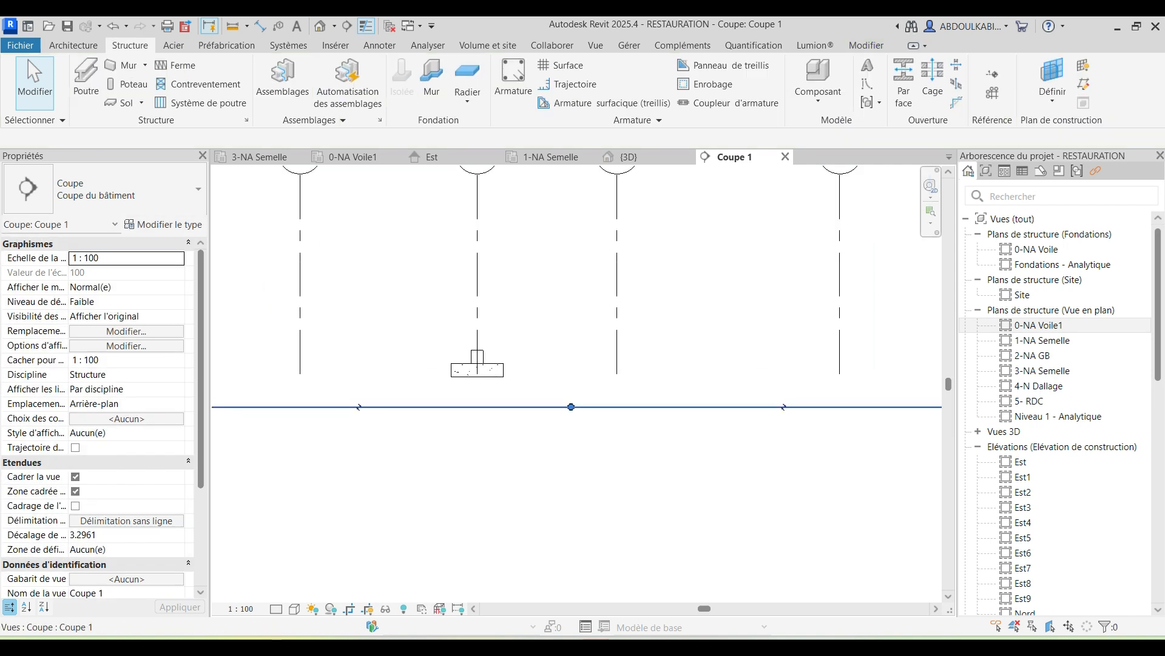
{"action": "left_click", "coordinate": [495, 406]}
{"action": "scroll", "coordinate": [495, 406], "scroll_direction": "down", "scroll_amount": 2}
{"action": "left_click_drag", "start_coordinate": [539, 408], "coordinate": [539, 491]}
{"action": "key", "text": "Escape"}
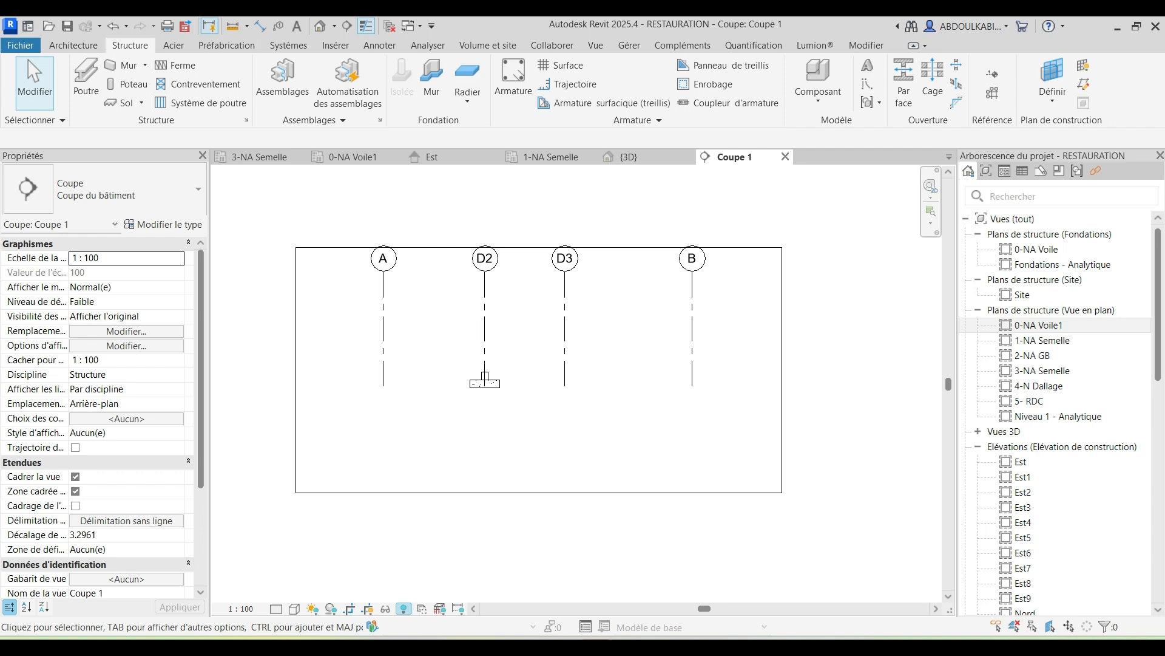
Step: Reveal the hidden elements in Coupe 1 to look for the level lines, and turn the reveal mode off again
{"action": "left_click", "coordinate": [403, 608]}
{"action": "scroll", "coordinate": [489, 429], "scroll_direction": "down", "scroll_amount": 3}
{"action": "scroll", "coordinate": [508, 419], "scroll_direction": "up", "scroll_amount": 2}
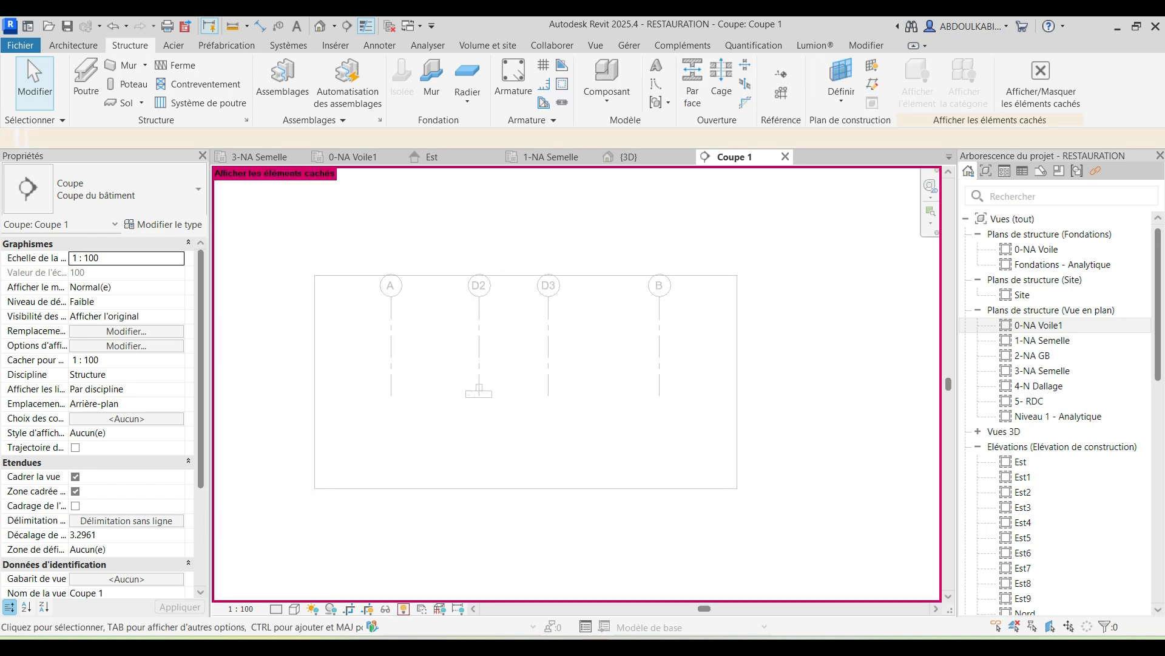
{"action": "left_click", "coordinate": [404, 608]}
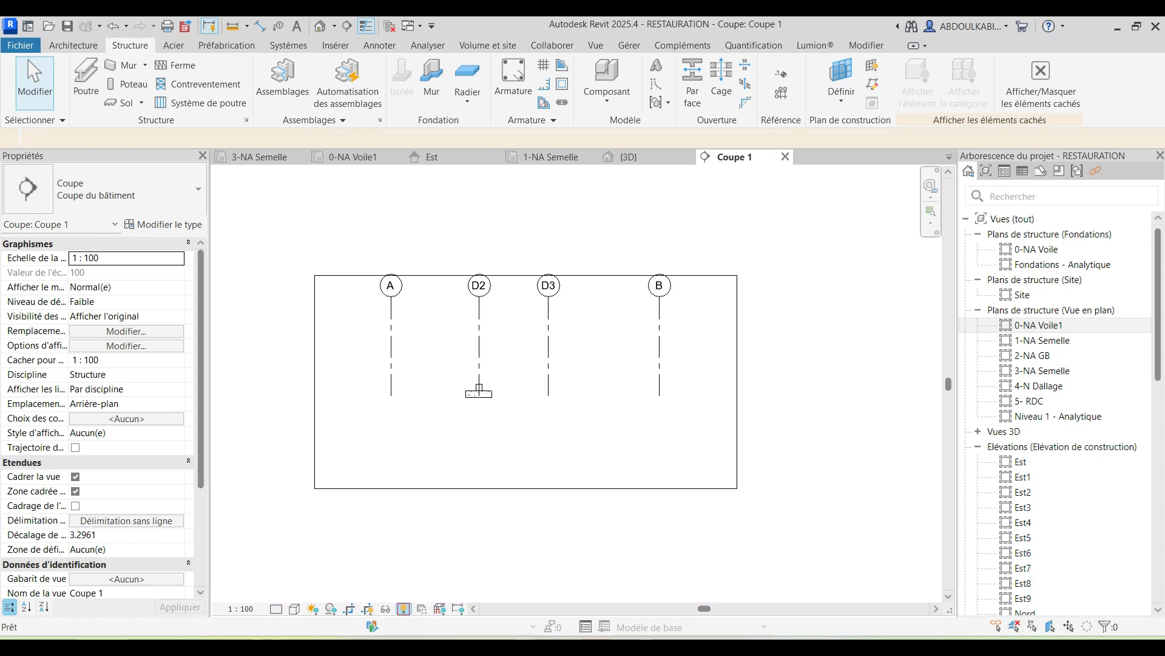
Step: Select the POTEAU 35 column in Coupe 1 and examine its position against the levels and footings in the Est elevation
{"action": "scroll", "coordinate": [488, 401], "scroll_direction": "up", "scroll_amount": 7}
{"action": "left_click", "coordinate": [494, 381]}
{"action": "key", "text": "Escape"}
{"action": "scroll", "coordinate": [499, 383], "scroll_direction": "up", "scroll_amount": 1}
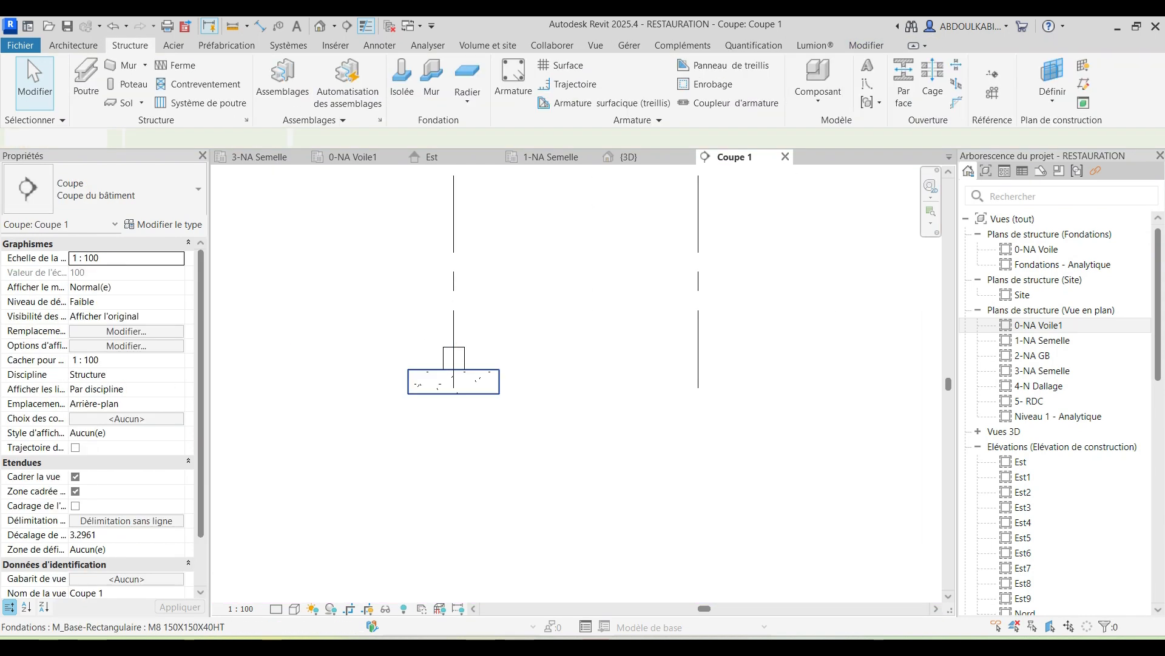
{"action": "left_click", "coordinate": [454, 358]}
{"action": "middle_click_drag", "start_coordinate": [453, 358], "coordinate": [444, 409]}
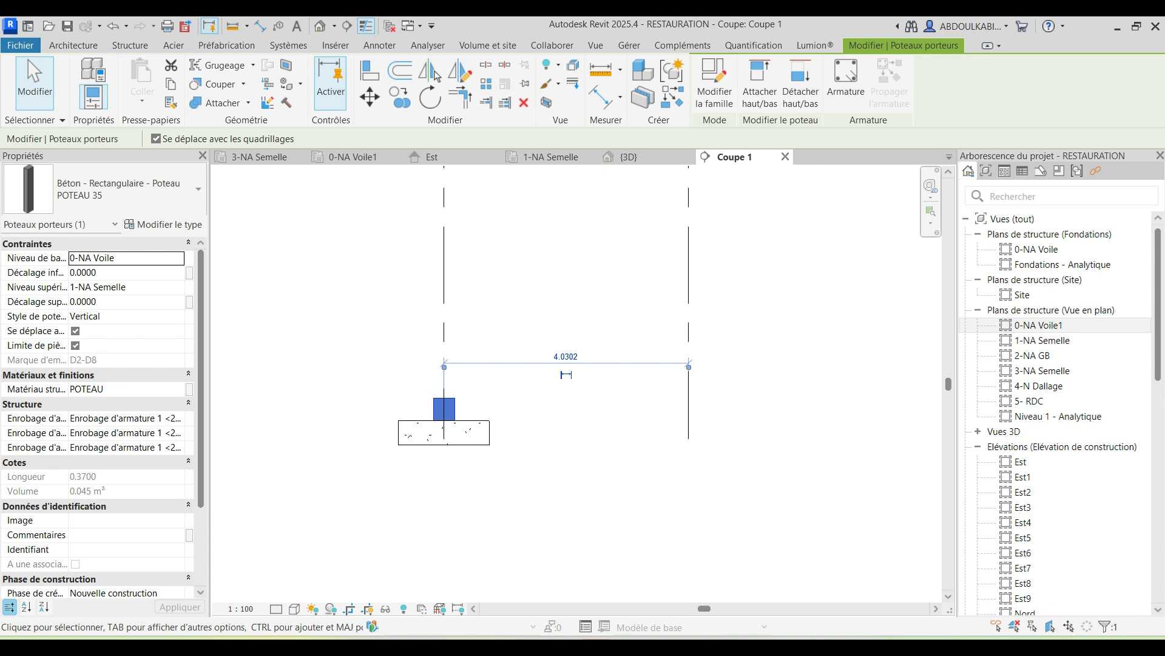
{"action": "left_click", "coordinate": [428, 157]}
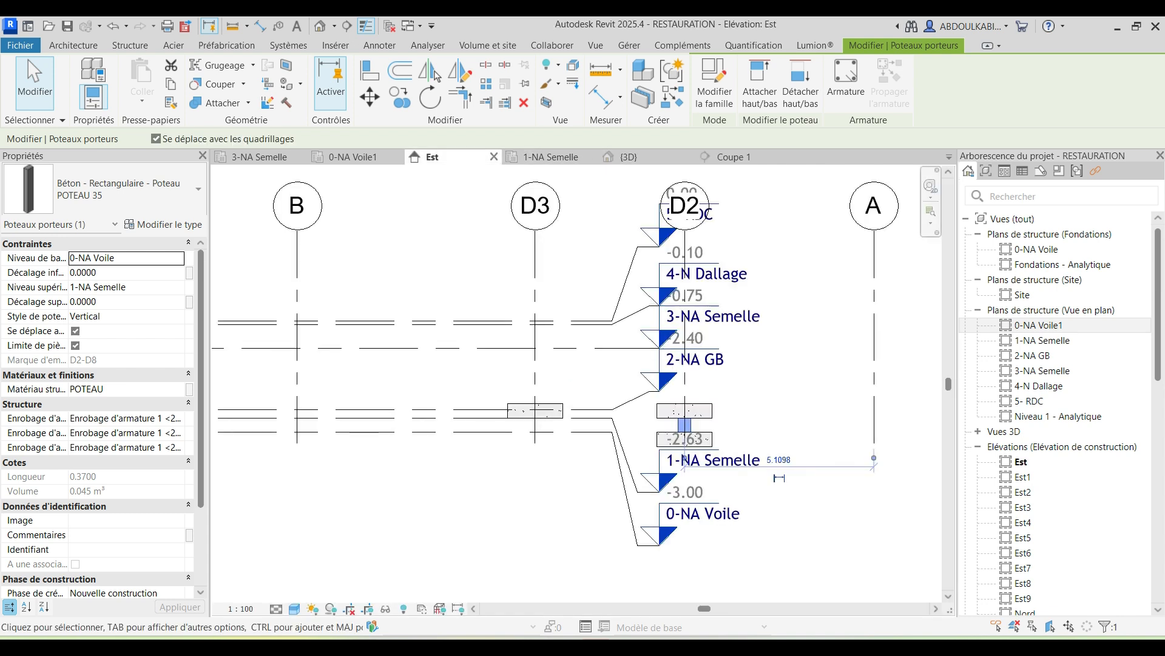
{"action": "middle_click_drag", "start_coordinate": [723, 453], "coordinate": [492, 417]}
{"action": "scroll", "coordinate": [580, 391], "scroll_direction": "up", "scroll_amount": 2}
{"action": "scroll", "coordinate": [448, 384], "scroll_direction": "up", "scroll_amount": 3}
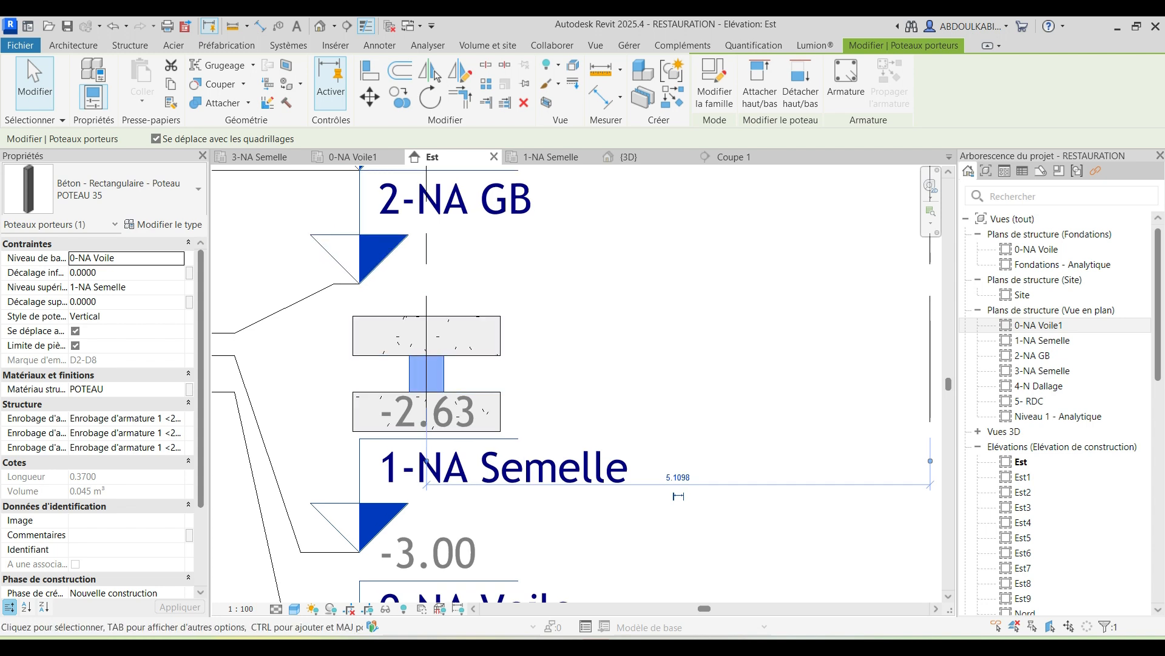
Step: Move the POTEAU 35 column up 0.77 m, with the Detach option on, onto the top of the upper M8 footing
{"action": "scroll", "coordinate": [590, 325], "scroll_direction": "down", "scroll_amount": 2}
{"action": "scroll", "coordinate": [477, 368], "scroll_direction": "up", "scroll_amount": 3}
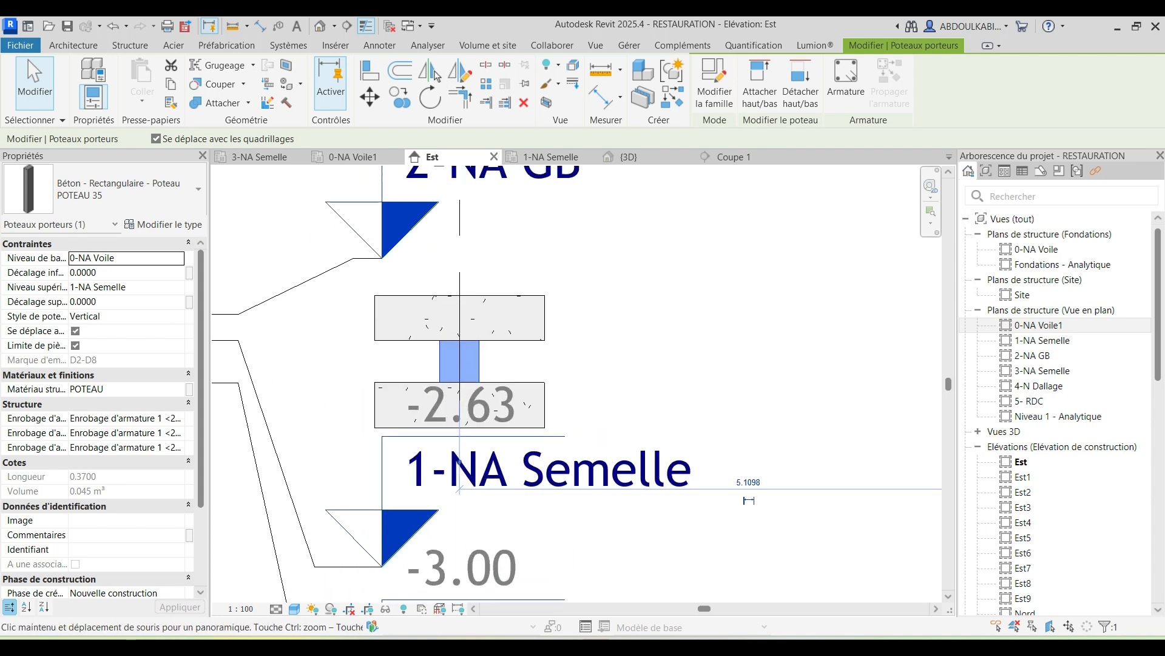
{"action": "middle_click_drag", "start_coordinate": [477, 367], "coordinate": [488, 409]}
{"action": "scroll", "coordinate": [545, 343], "scroll_direction": "down", "scroll_amount": 2}
{"action": "scroll", "coordinate": [607, 337], "scroll_direction": "down", "scroll_amount": 2}
{"action": "middle_click_drag", "start_coordinate": [551, 346], "coordinate": [602, 344]}
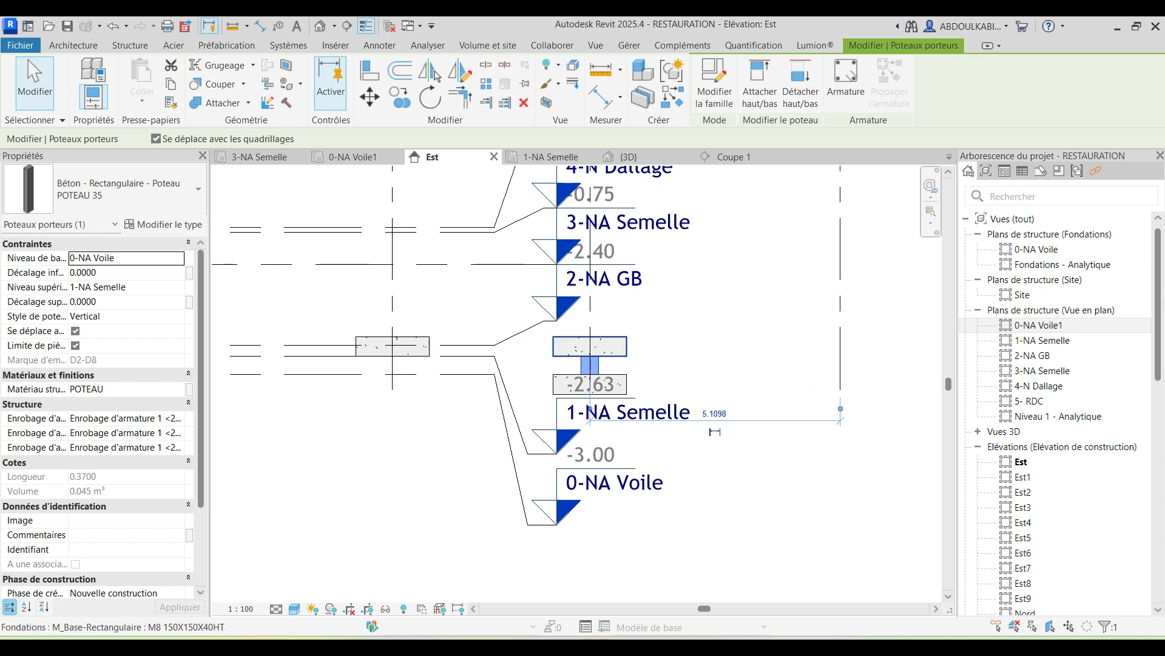
{"action": "scroll", "coordinate": [601, 343], "scroll_direction": "up", "scroll_amount": 1}
{"action": "key", "text": "m"}
{"action": "key", "text": "v"}
{"action": "scroll", "coordinate": [597, 361], "scroll_direction": "up", "scroll_amount": 2}
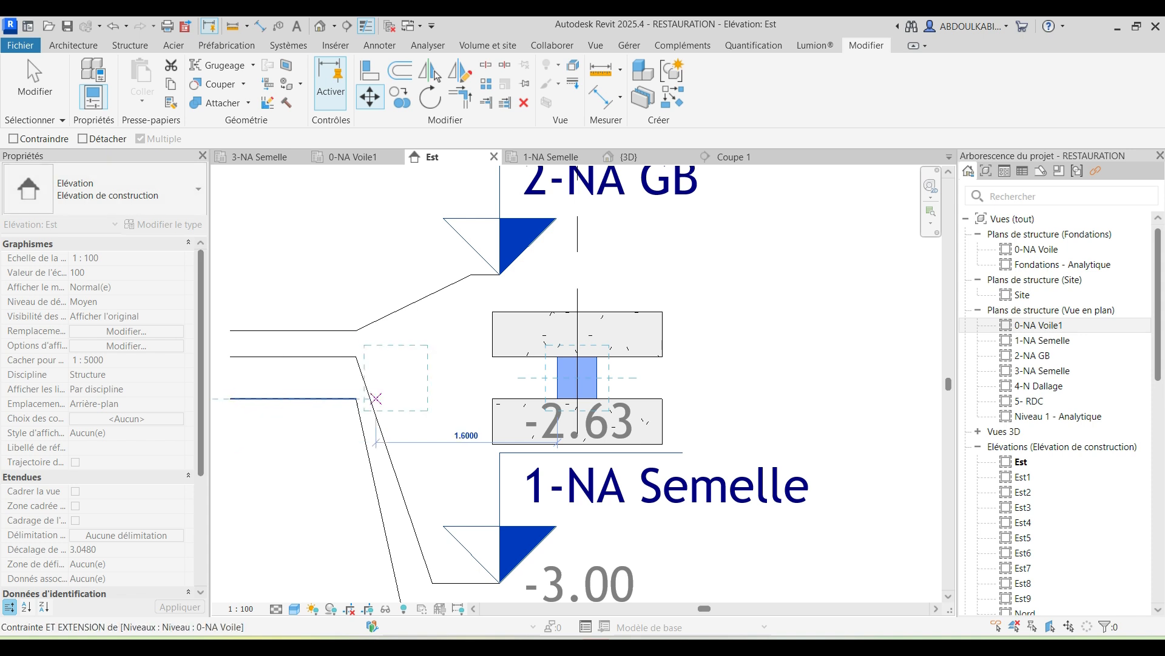
{"action": "scroll", "coordinate": [546, 398], "scroll_direction": "up", "scroll_amount": 3}
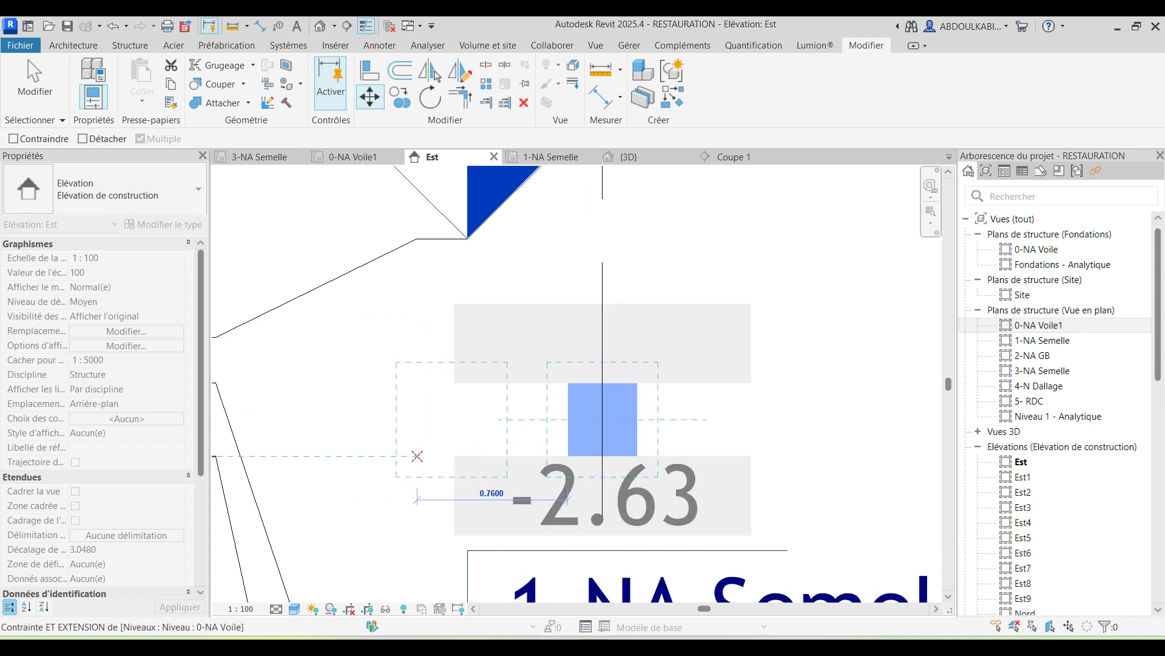
{"action": "scroll", "coordinate": [522, 444], "scroll_direction": "down", "scroll_amount": 1}
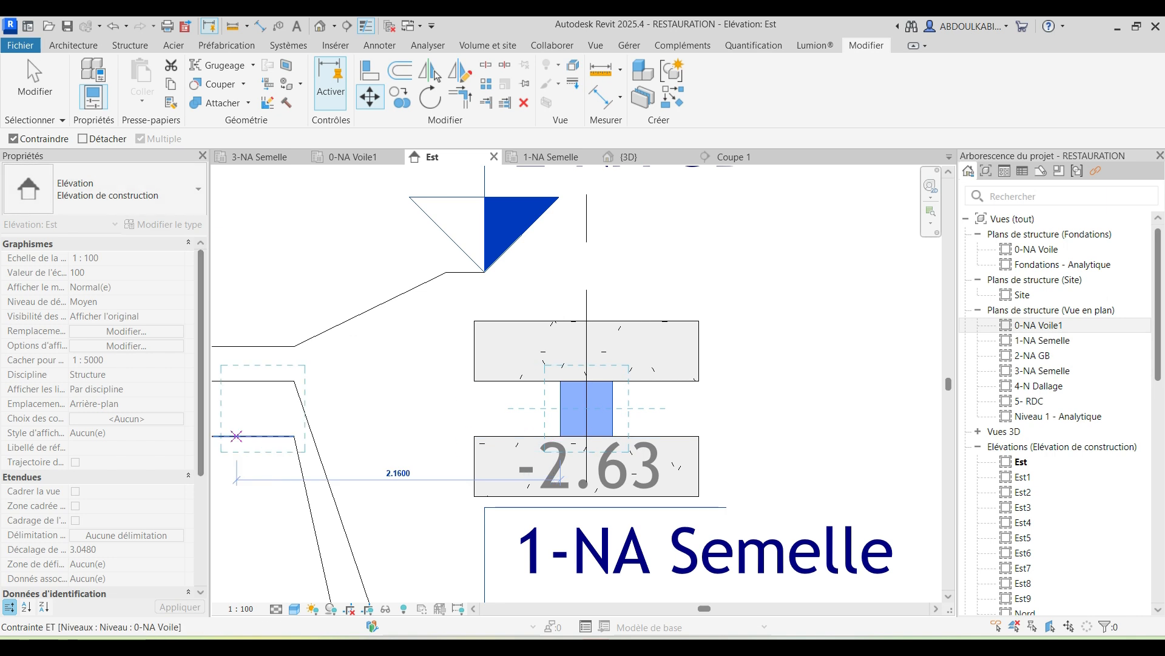
{"action": "left_click", "coordinate": [83, 139]}
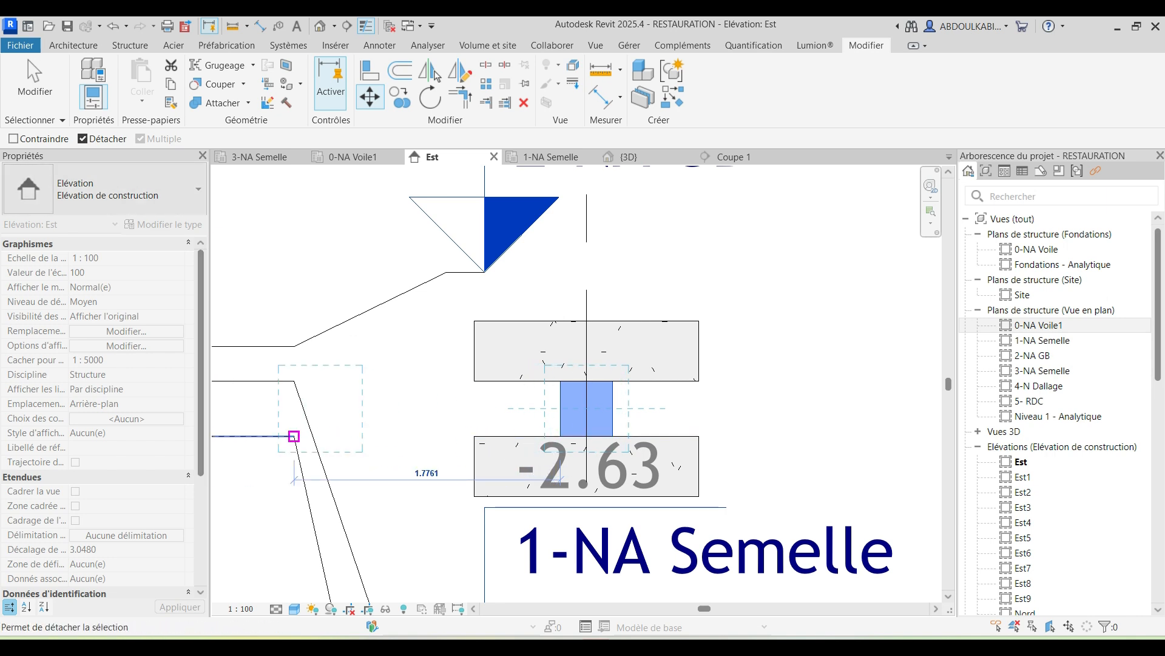
{"action": "scroll", "coordinate": [529, 334], "scroll_direction": "up", "scroll_amount": 2}
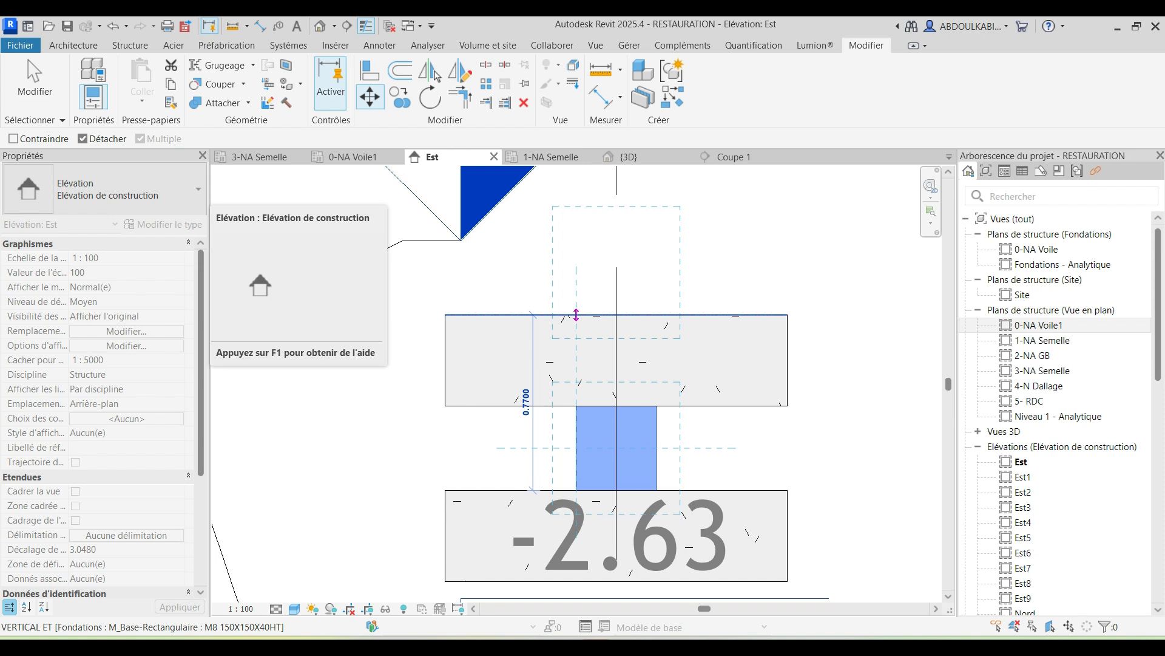
{"action": "left_click", "coordinate": [576, 315]}
{"action": "scroll", "coordinate": [541, 381], "scroll_direction": "down", "scroll_amount": 4}
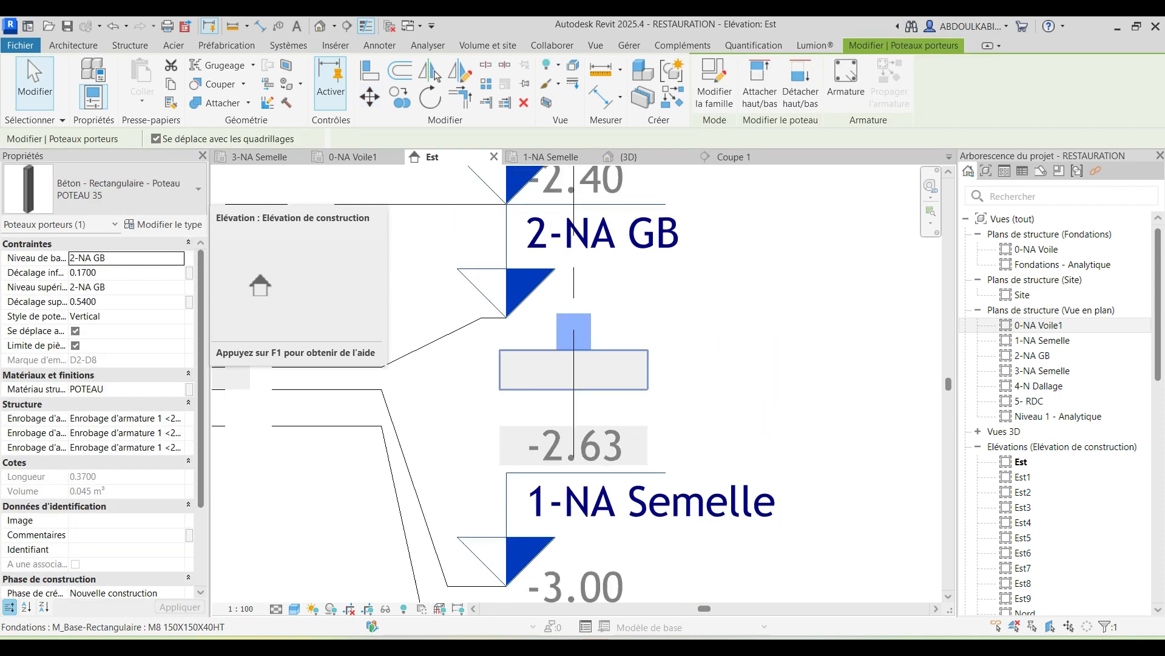
{"action": "key", "text": "Escape"}
Step: Delete the lower M8 150X150X40HT footing under grid D2 in the Est elevation
{"action": "left_click", "coordinate": [590, 425]}
{"action": "scroll", "coordinate": [664, 408], "scroll_direction": "down", "scroll_amount": 1}
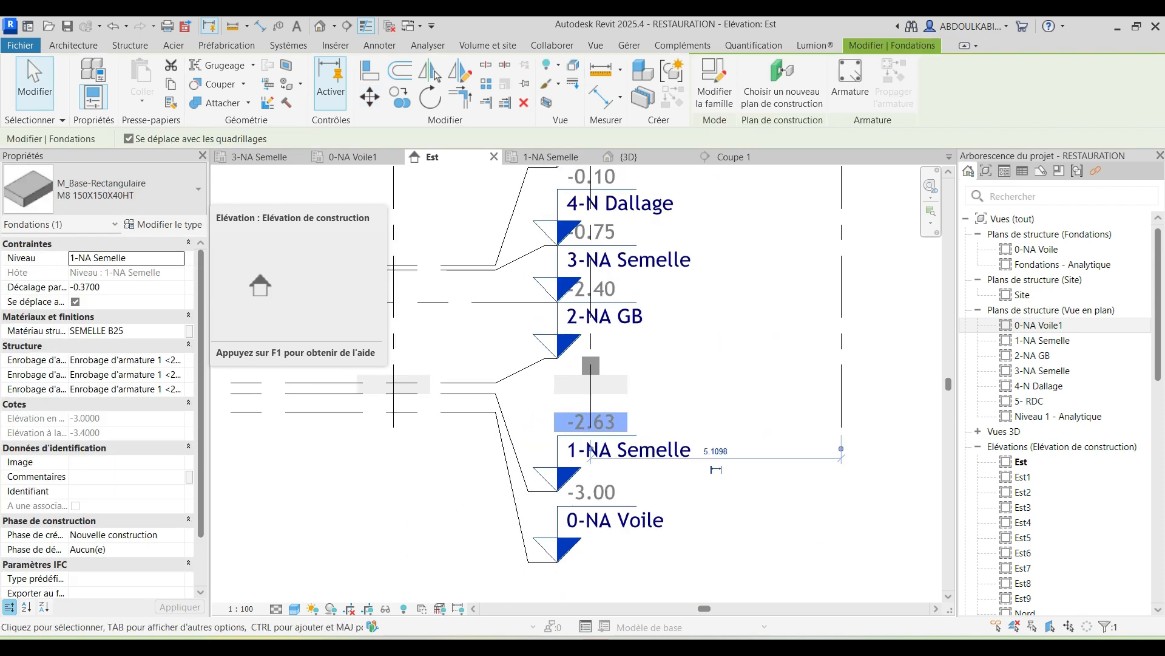
{"action": "key", "text": "Delete"}
{"action": "scroll", "coordinate": [584, 358], "scroll_direction": "down", "scroll_amount": 1}
{"action": "scroll", "coordinate": [602, 366], "scroll_direction": "down", "scroll_amount": 3}
{"action": "middle_click_drag", "start_coordinate": [602, 367], "coordinate": [641, 407]}
{"action": "scroll", "coordinate": [668, 436], "scroll_direction": "up", "scroll_amount": 4}
{"action": "middle_click_drag", "start_coordinate": [625, 335], "coordinate": [661, 343]}
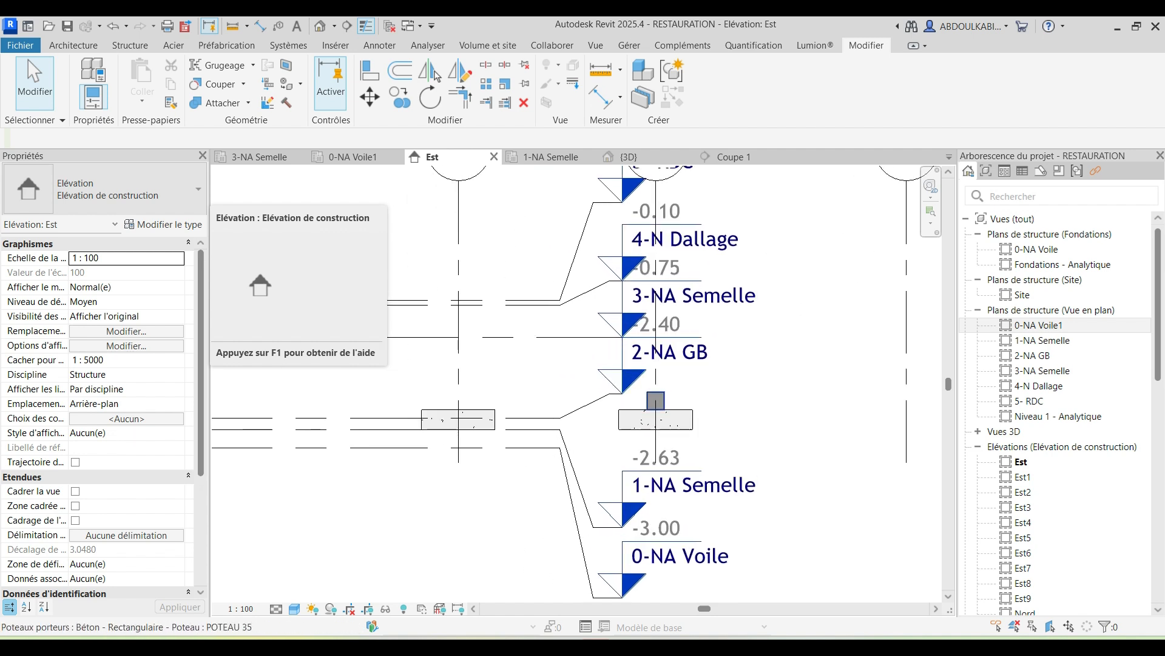
Step: Select the raised column and examine its position against the footing, the level lines and the grids
{"action": "scroll", "coordinate": [698, 394], "scroll_direction": "up", "scroll_amount": 2}
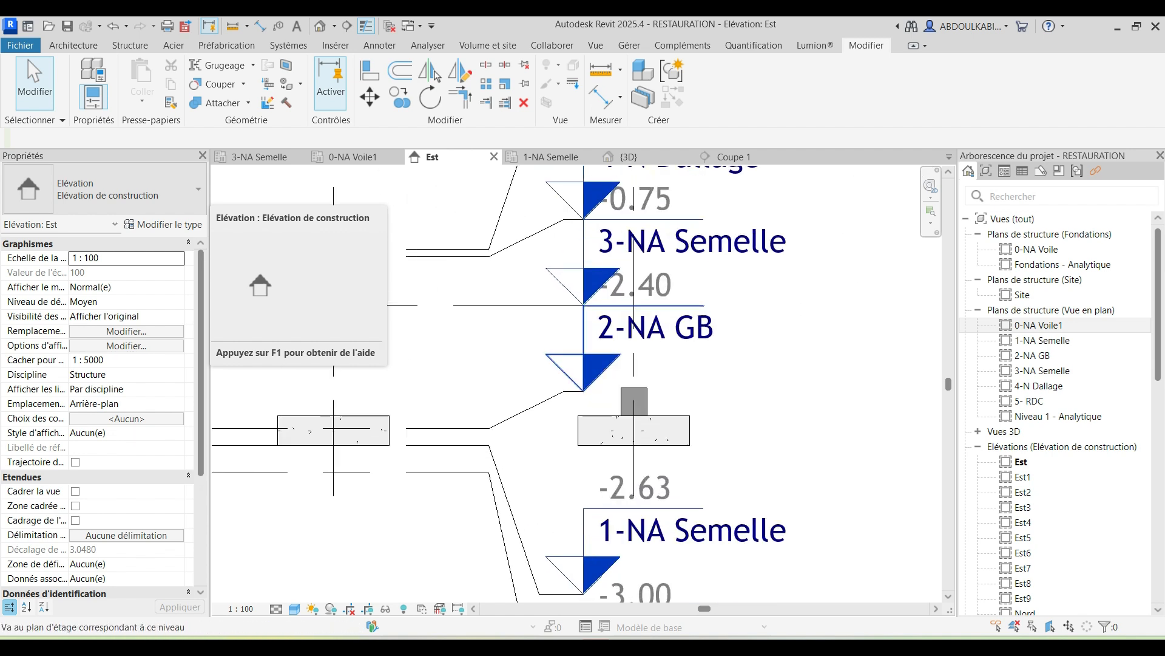
{"action": "scroll", "coordinate": [673, 355], "scroll_direction": "up", "scroll_amount": 2}
{"action": "left_click", "coordinate": [634, 401]}
{"action": "scroll", "coordinate": [666, 383], "scroll_direction": "down", "scroll_amount": 3}
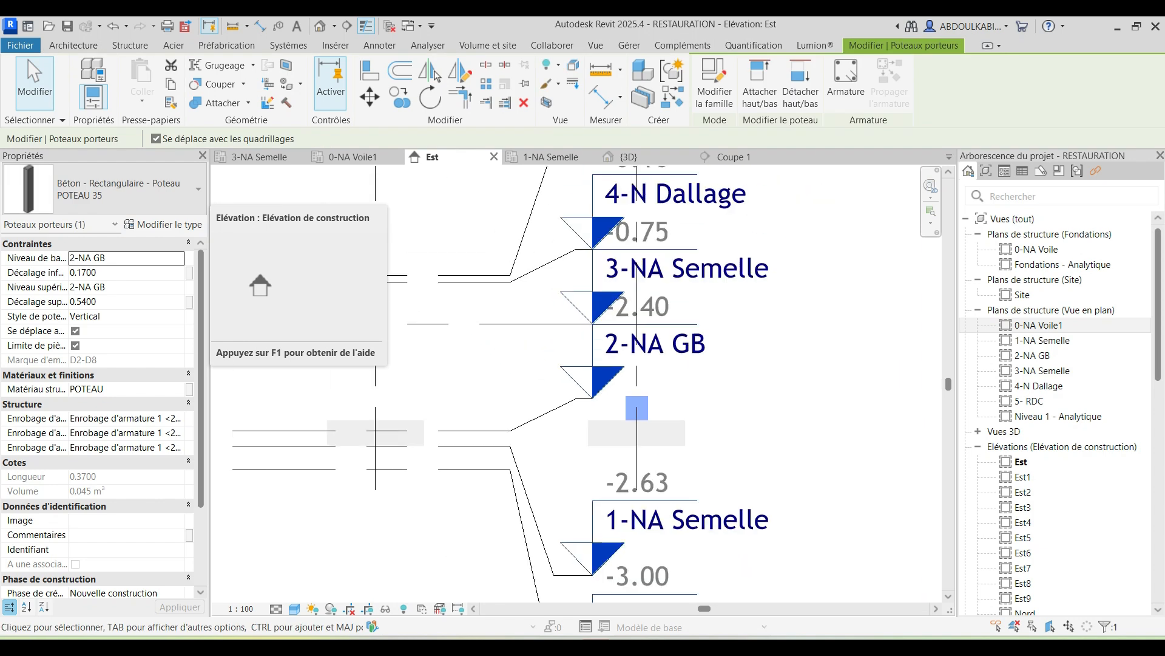
{"action": "scroll", "coordinate": [874, 388], "scroll_direction": "down", "scroll_amount": 4}
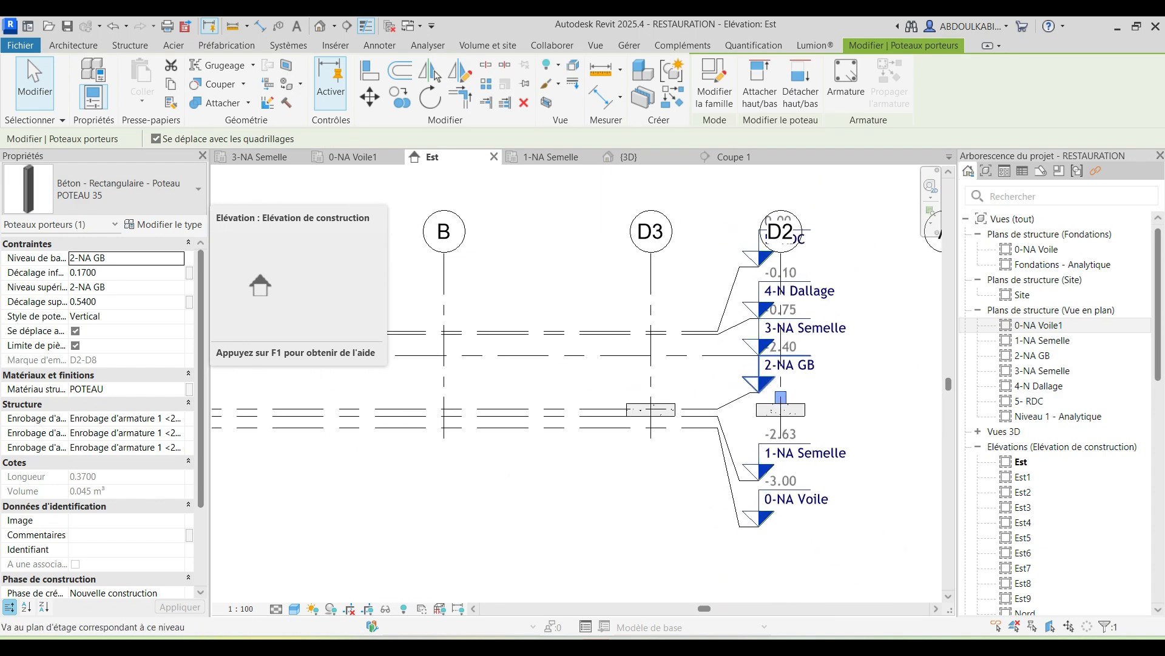
{"action": "scroll", "coordinate": [714, 332], "scroll_direction": "up", "scroll_amount": 2}
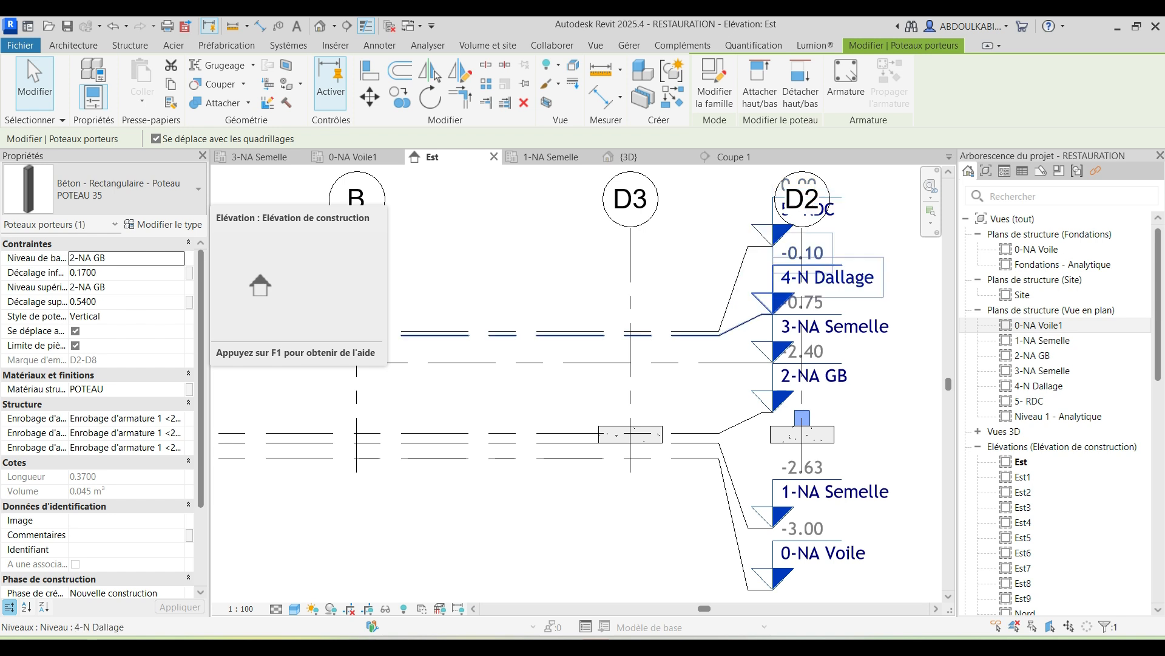
{"action": "scroll", "coordinate": [643, 330], "scroll_direction": "up", "scroll_amount": 3}
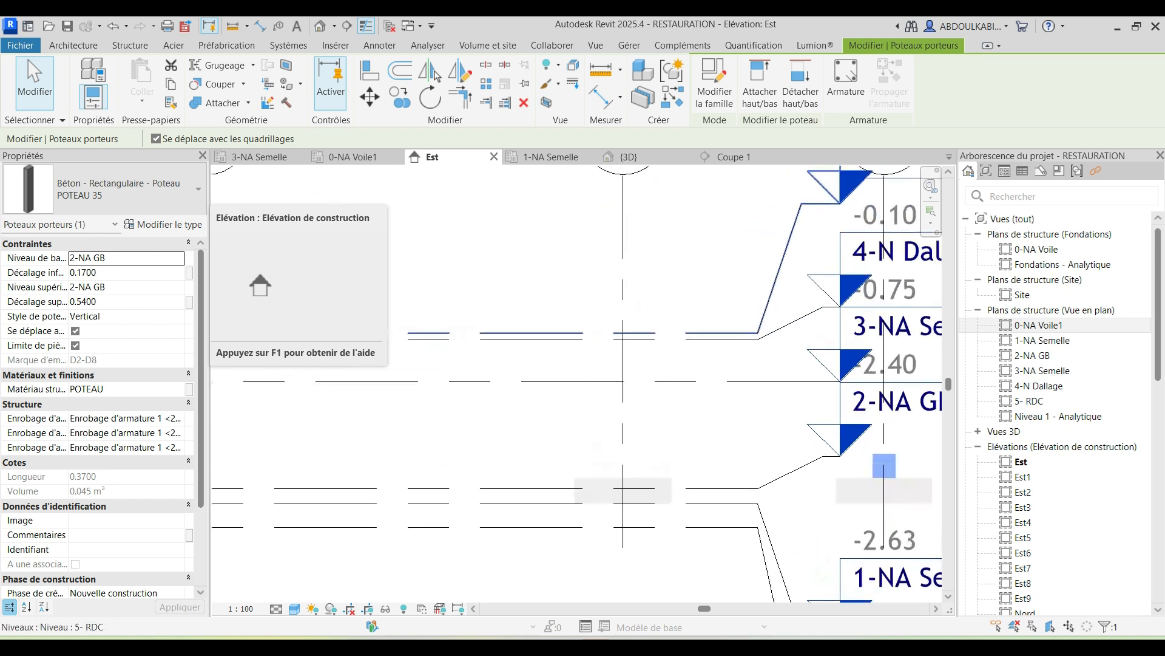
{"action": "scroll", "coordinate": [623, 329], "scroll_direction": "down", "scroll_amount": 3}
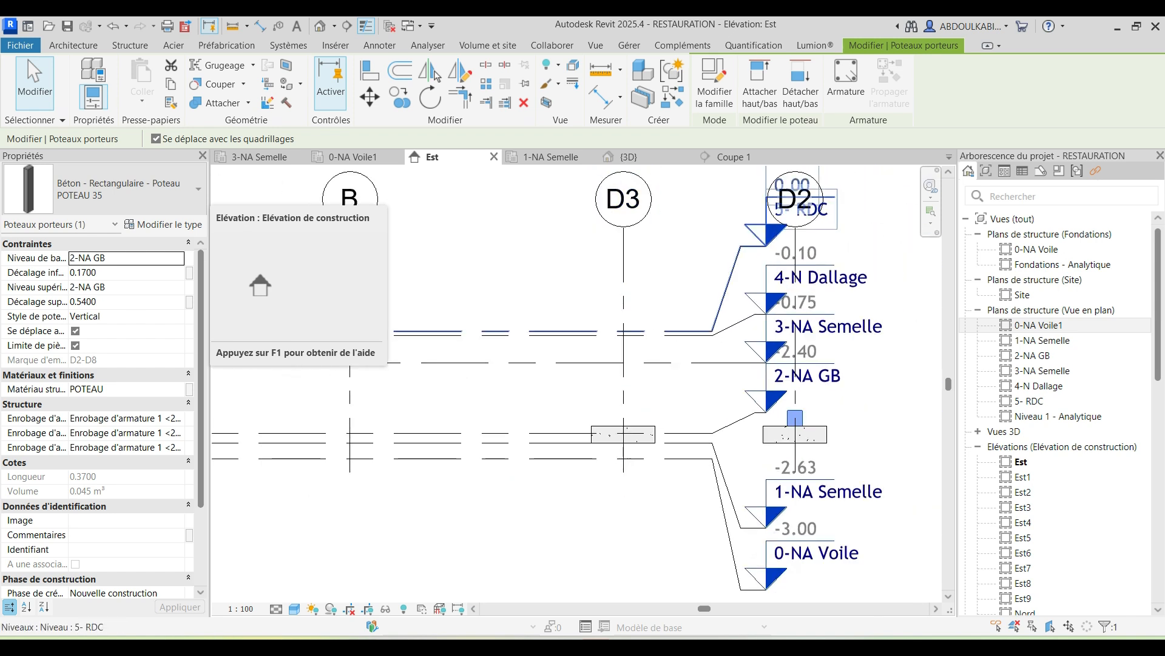
{"action": "scroll", "coordinate": [375, 324], "scroll_direction": "down", "scroll_amount": 4}
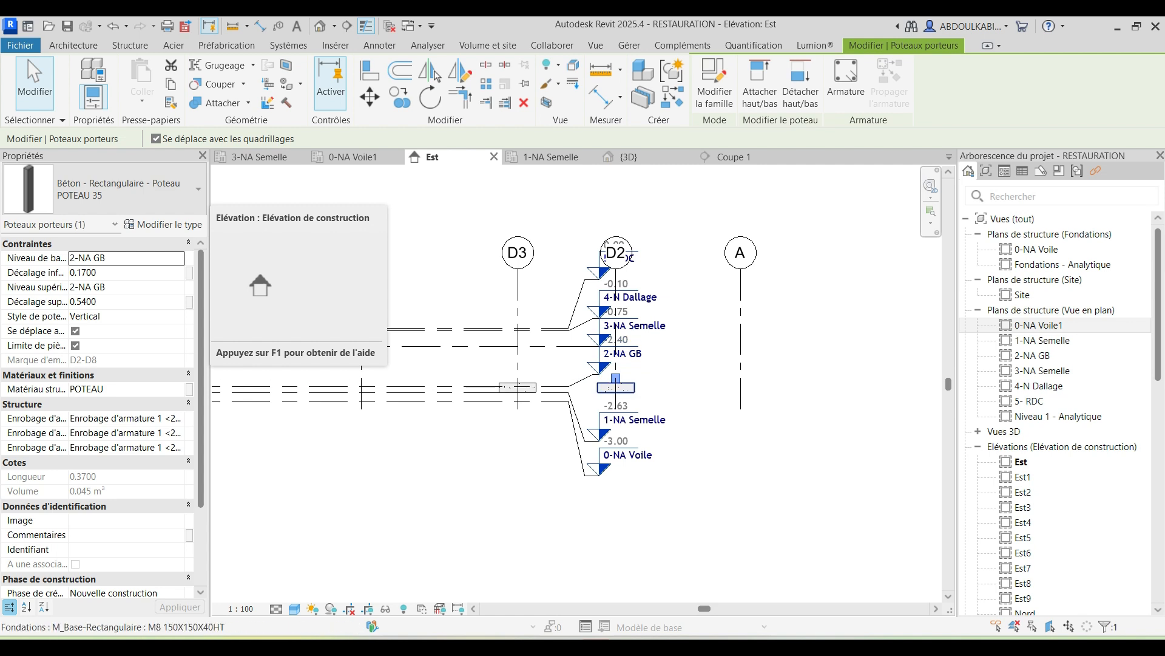
{"action": "scroll", "coordinate": [607, 255], "scroll_direction": "down", "scroll_amount": 2}
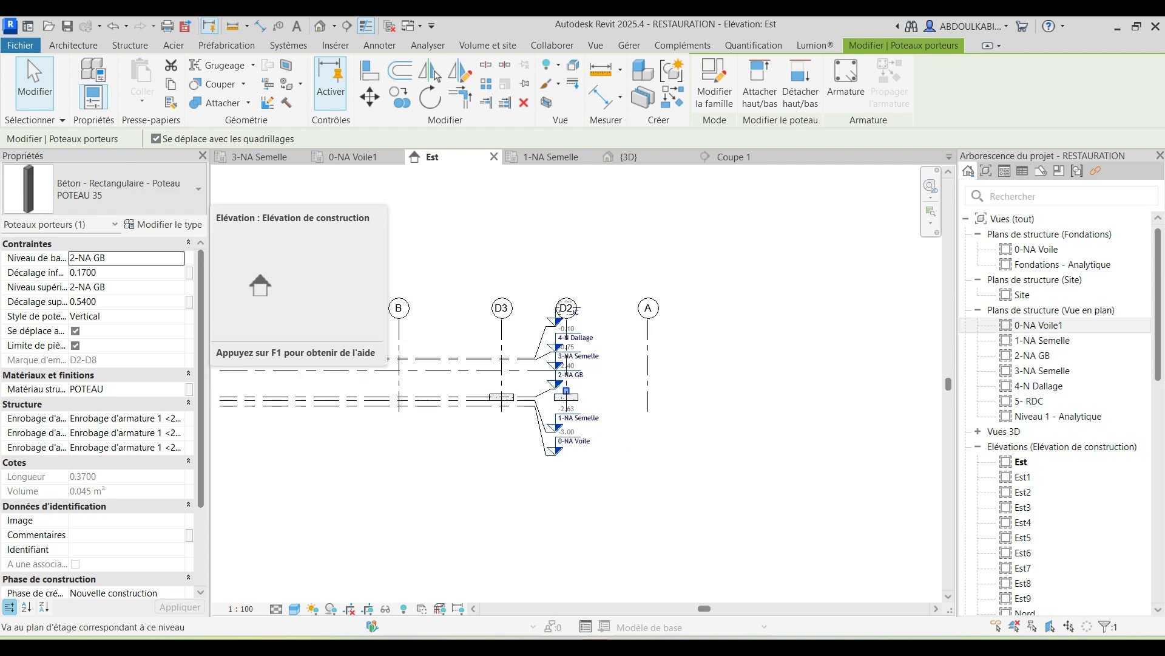
{"action": "scroll", "coordinate": [547, 343], "scroll_direction": "up", "scroll_amount": 2}
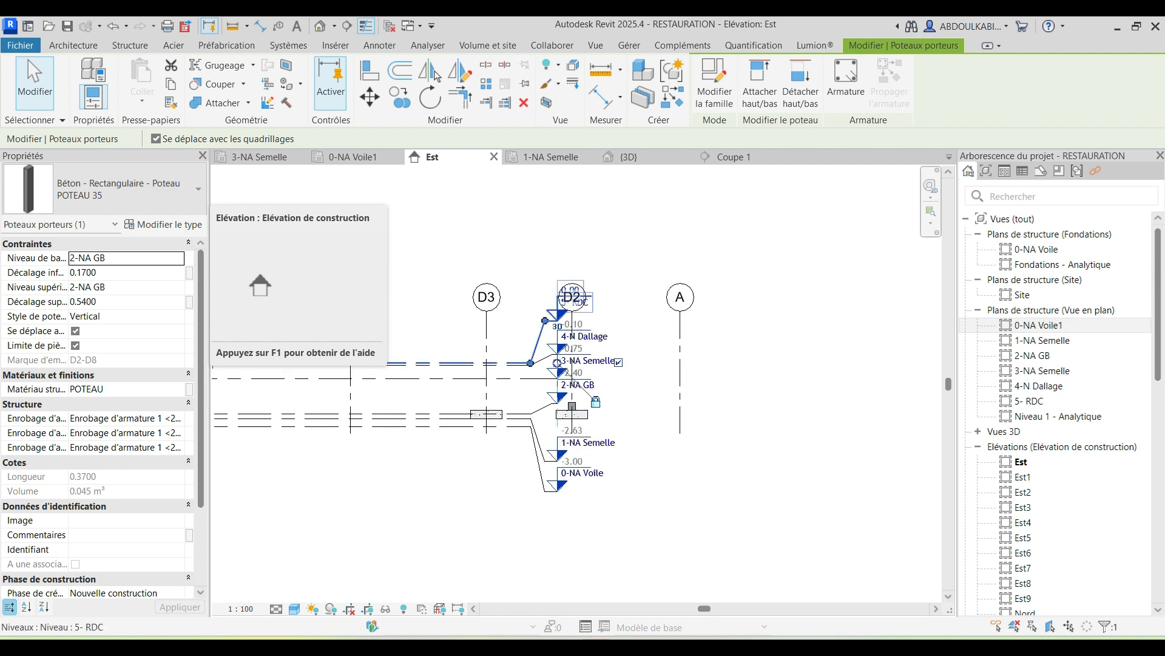
Step: Extend the level lines in the Est elevation so that their heads stand clear beyond grid A
{"action": "left_click", "coordinate": [563, 300]}
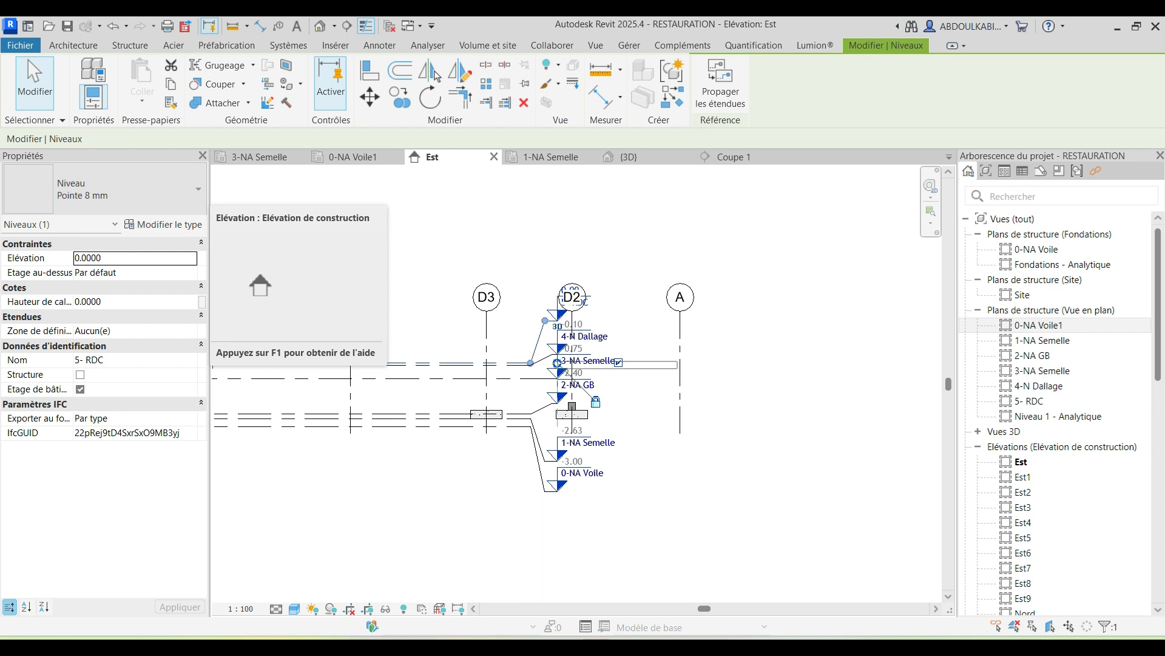
{"action": "key", "text": "Escape"}
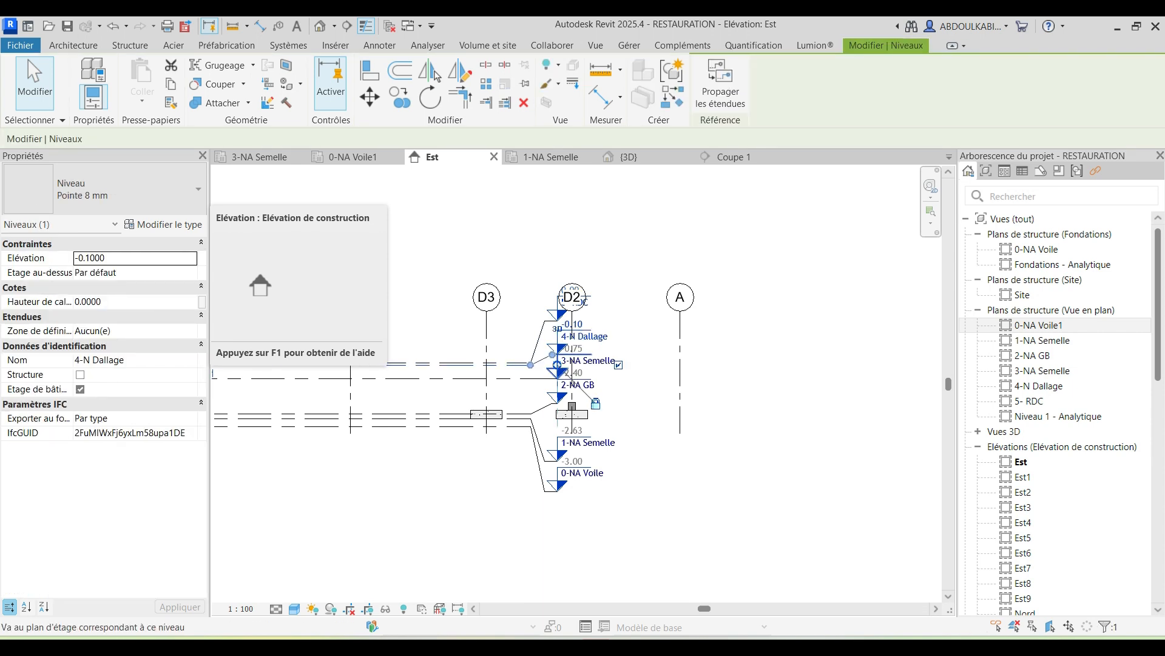
{"action": "scroll", "coordinate": [542, 373], "scroll_direction": "up", "scroll_amount": 3}
{"action": "left_click_drag", "start_coordinate": [573, 356], "coordinate": [610, 356]}
{"action": "left_click_drag", "start_coordinate": [649, 395], "coordinate": [930, 393]}
{"action": "left_click_drag", "start_coordinate": [893, 356], "coordinate": [894, 356]}
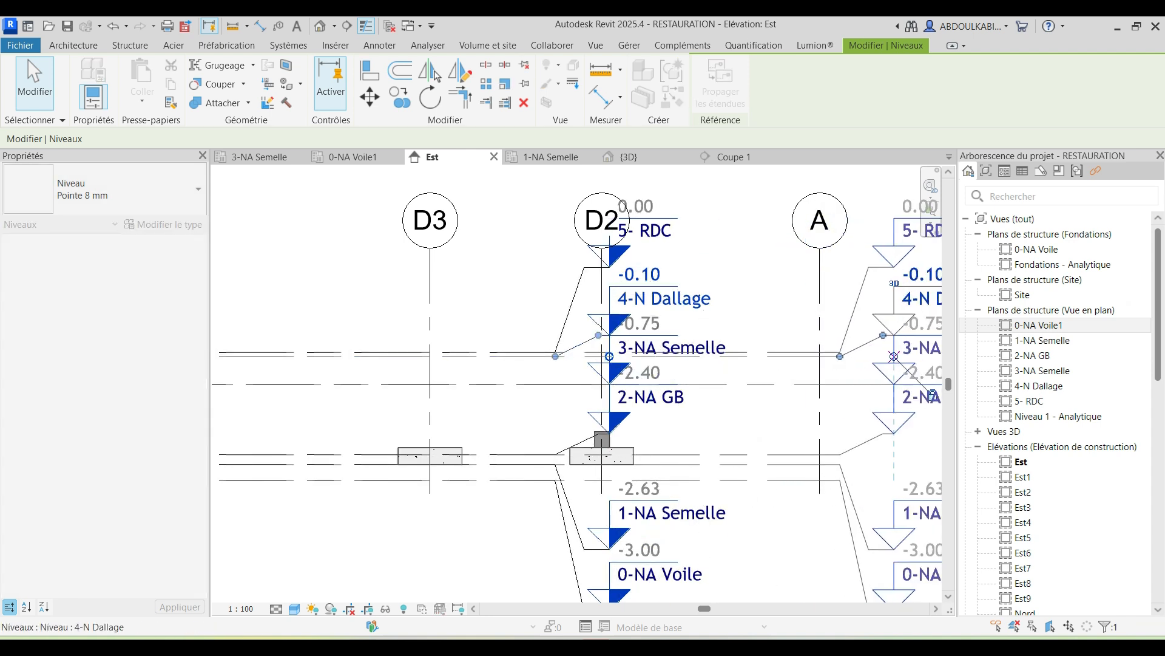
{"action": "scroll", "coordinate": [891, 367], "scroll_direction": "down", "scroll_amount": 3}
{"action": "left_click_drag", "start_coordinate": [541, 351], "coordinate": [618, 350]}
{"action": "left_click", "coordinate": [656, 388]}
{"action": "scroll", "coordinate": [402, 415], "scroll_direction": "up", "scroll_amount": 2}
{"action": "scroll", "coordinate": [275, 364], "scroll_direction": "up", "scroll_amount": 2}
{"action": "scroll", "coordinate": [424, 406], "scroll_direction": "down", "scroll_amount": 2}
{"action": "scroll", "coordinate": [806, 321], "scroll_direction": "up", "scroll_amount": 1}
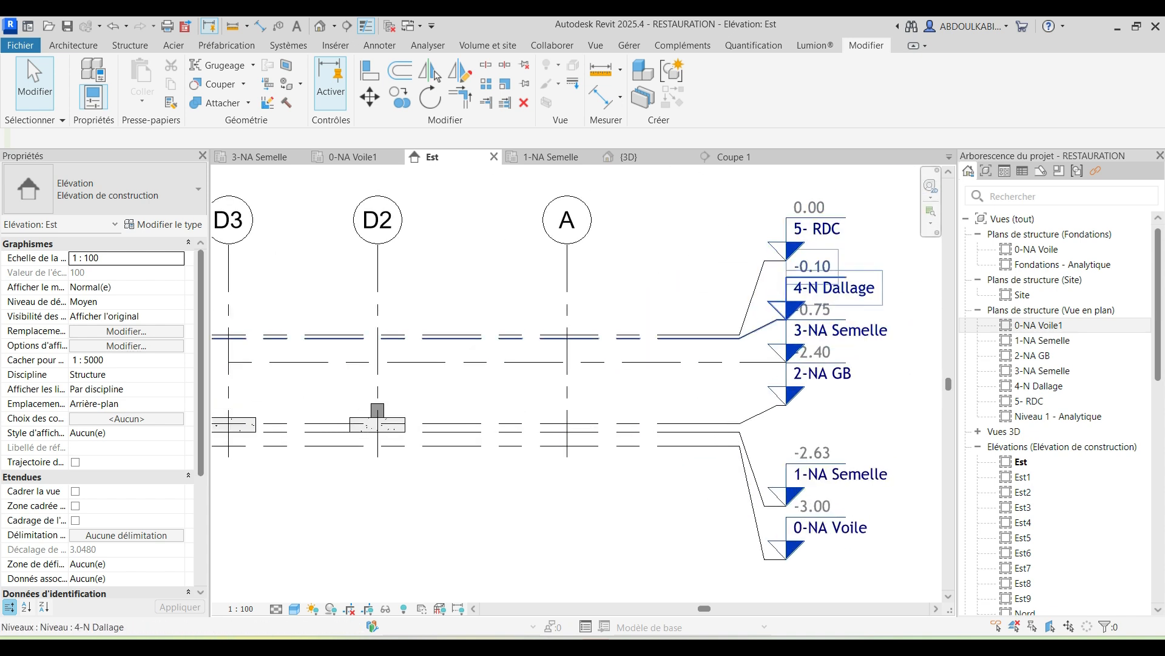
Step: Set the D2 column's top level to 4-N Dallage with a top offset of 0
{"action": "left_click", "coordinate": [835, 287]}
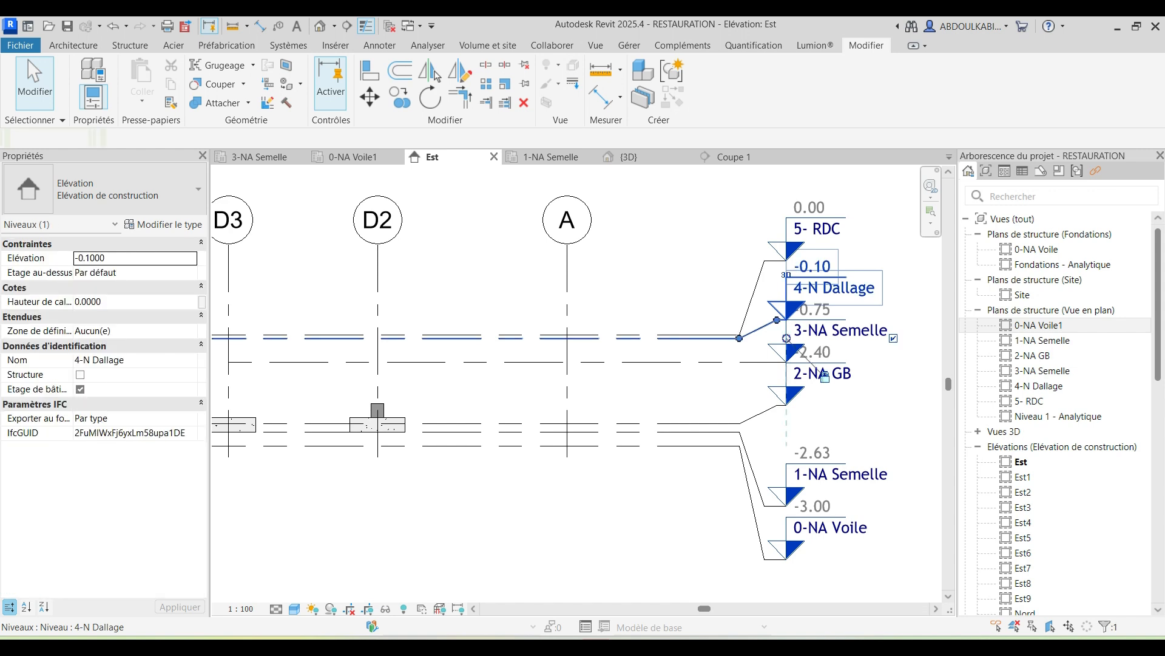
{"action": "middle_click_drag", "start_coordinate": [403, 389], "coordinate": [482, 381]}
{"action": "key", "text": "Escape"}
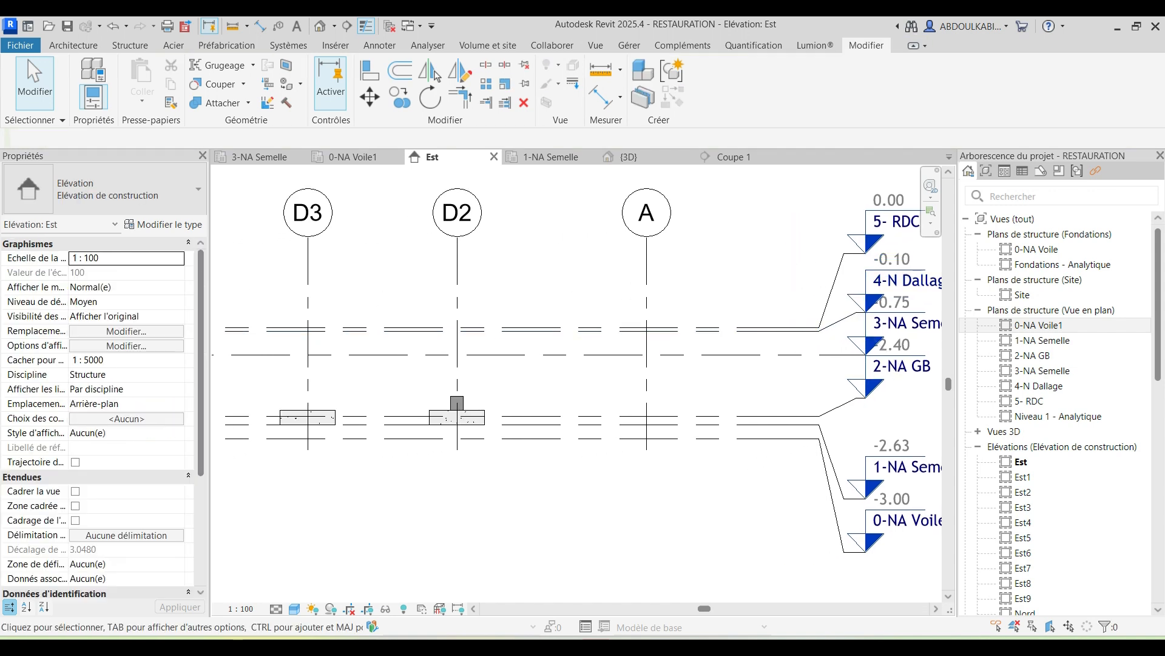
{"action": "scroll", "coordinate": [482, 381], "scroll_direction": "up", "scroll_amount": 2}
{"action": "left_click", "coordinate": [444, 413]}
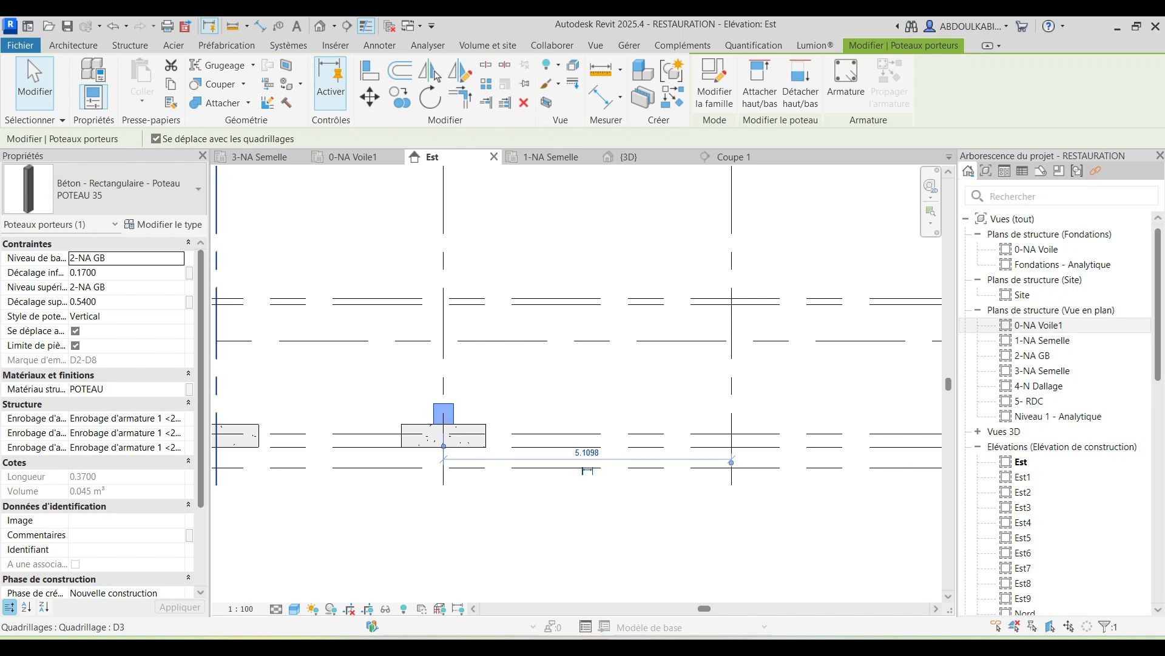
{"action": "left_click", "coordinate": [125, 257]}
{"action": "key", "text": "alt+Down"}
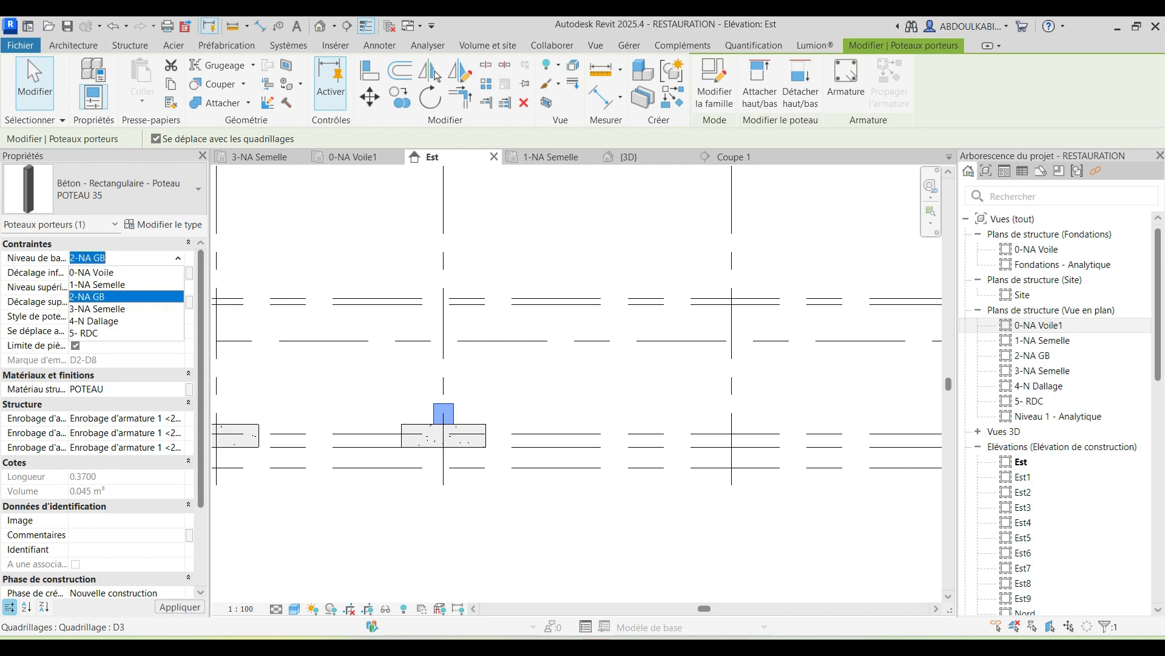
{"action": "key", "text": "Escape"}
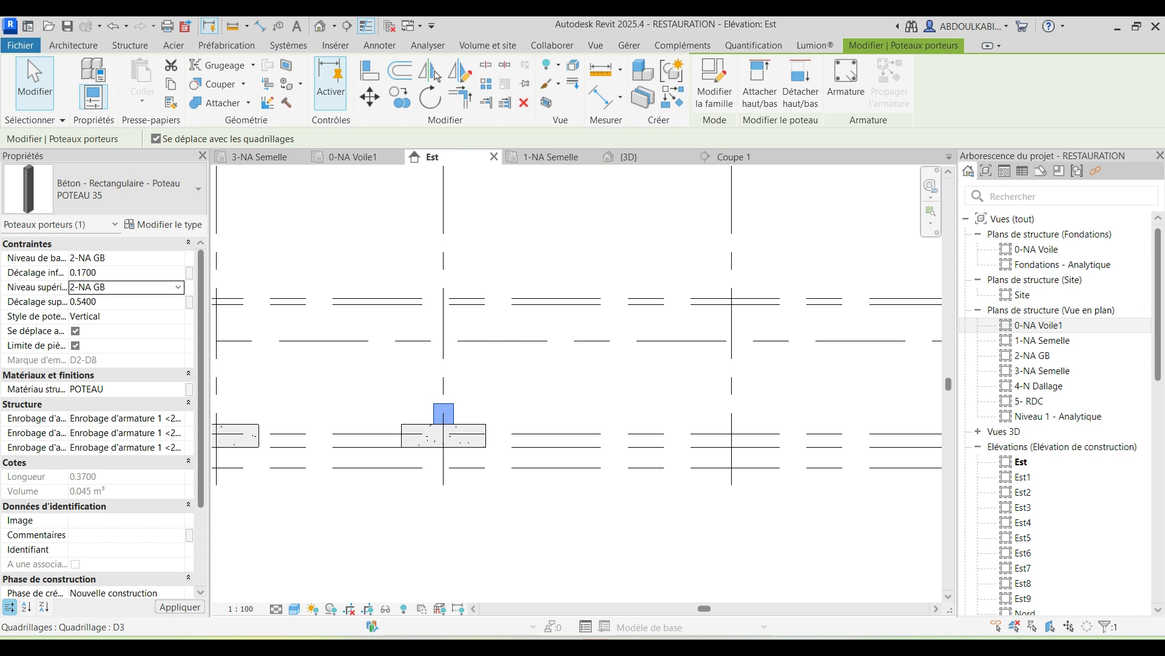
{"action": "key", "text": "alt+Down"}
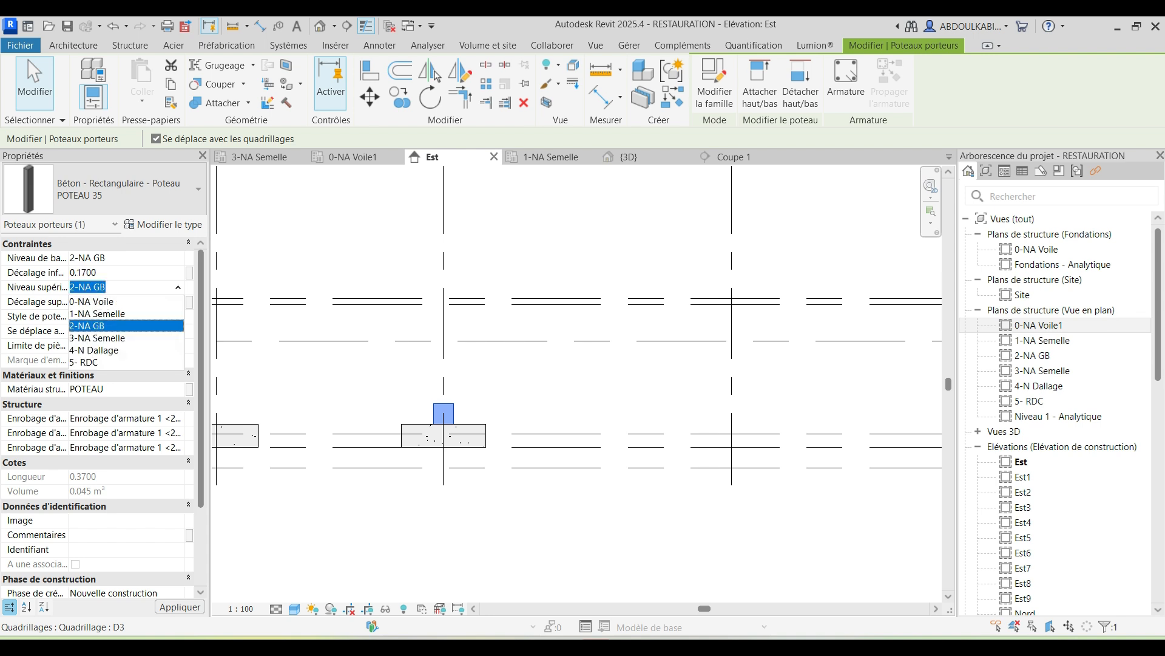
{"action": "key", "text": "Down"}
{"action": "key", "text": "Down"}
{"action": "key", "text": "Return"}
{"action": "key", "text": "shift+Tab"}
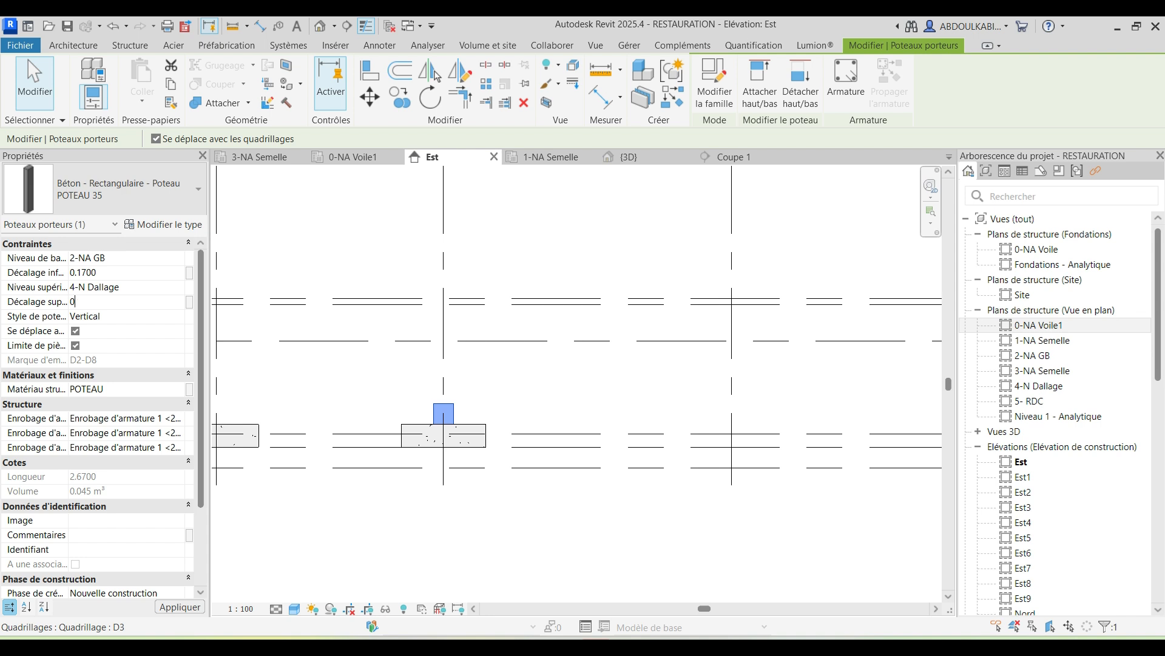
{"action": "key", "text": "Return"}
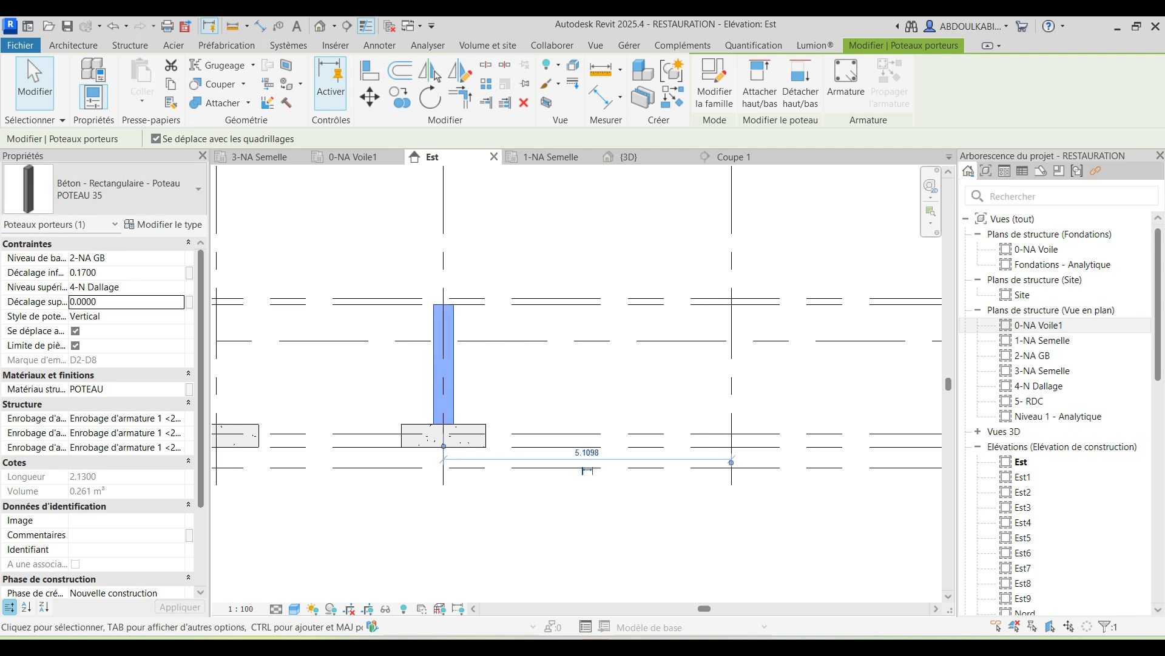
{"action": "key", "text": "Escape"}
{"action": "scroll", "coordinate": [476, 340], "scroll_direction": "down", "scroll_amount": 2}
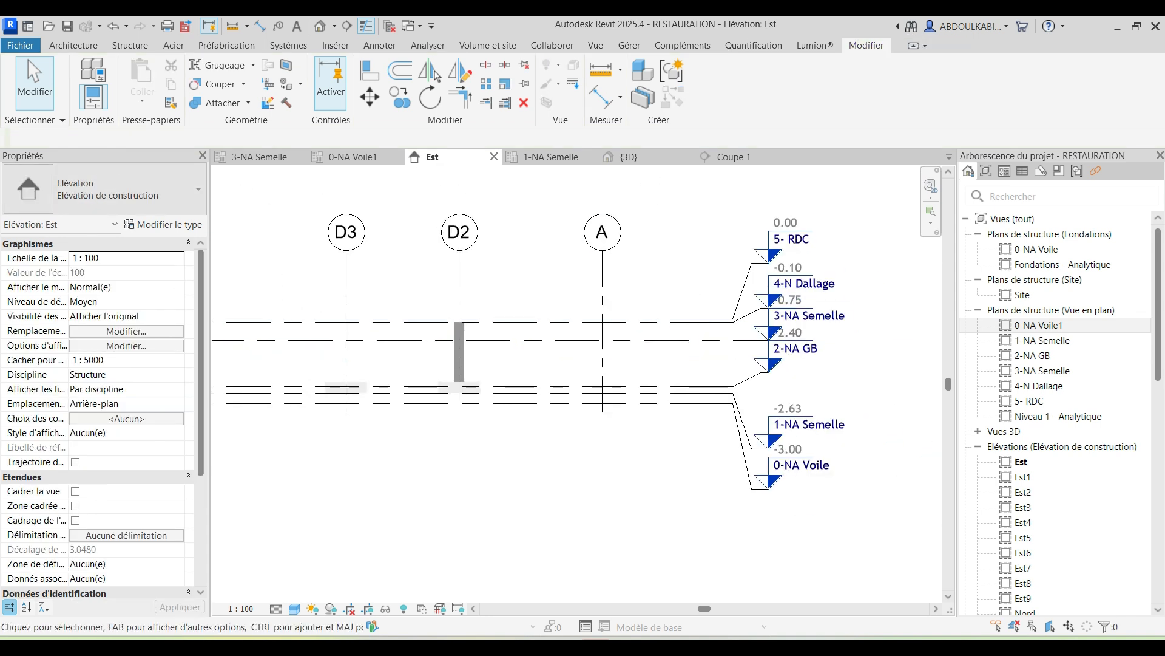
Step: Inspect the extended column at grid D2 in the Est elevation and in the 3D view
{"action": "key", "text": "Escape"}
{"action": "scroll", "coordinate": [454, 349], "scroll_direction": "up", "scroll_amount": 3}
{"action": "left_click", "coordinate": [462, 357]}
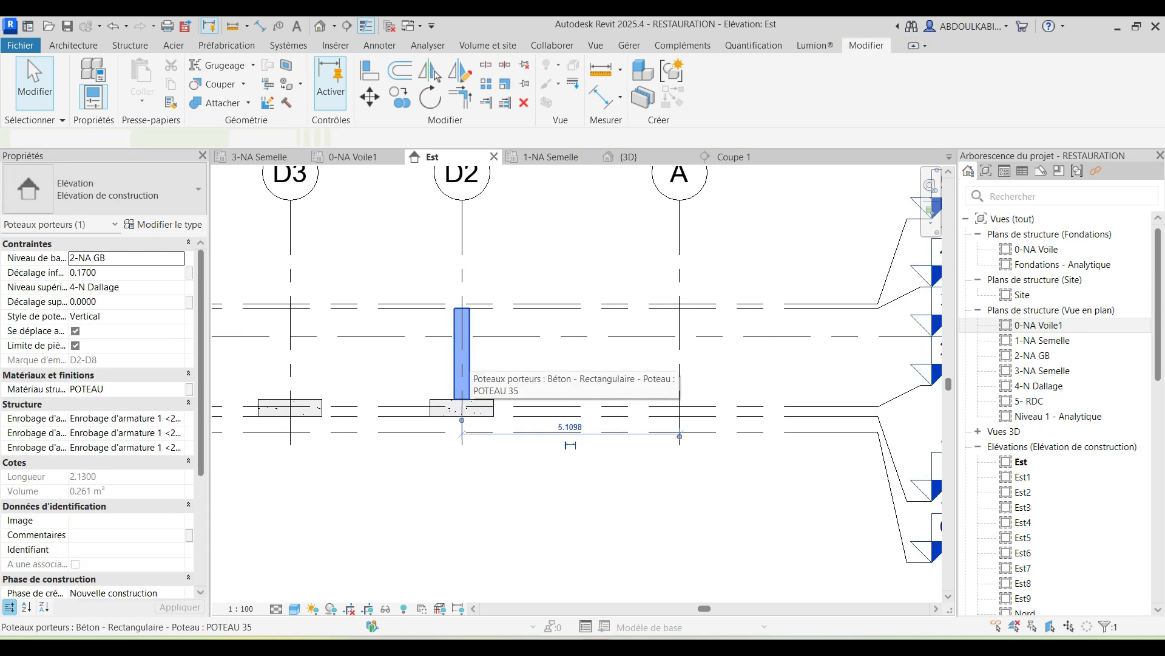
{"action": "scroll", "coordinate": [565, 359], "scroll_direction": "down", "scroll_amount": 2}
{"action": "key", "text": "Escape"}
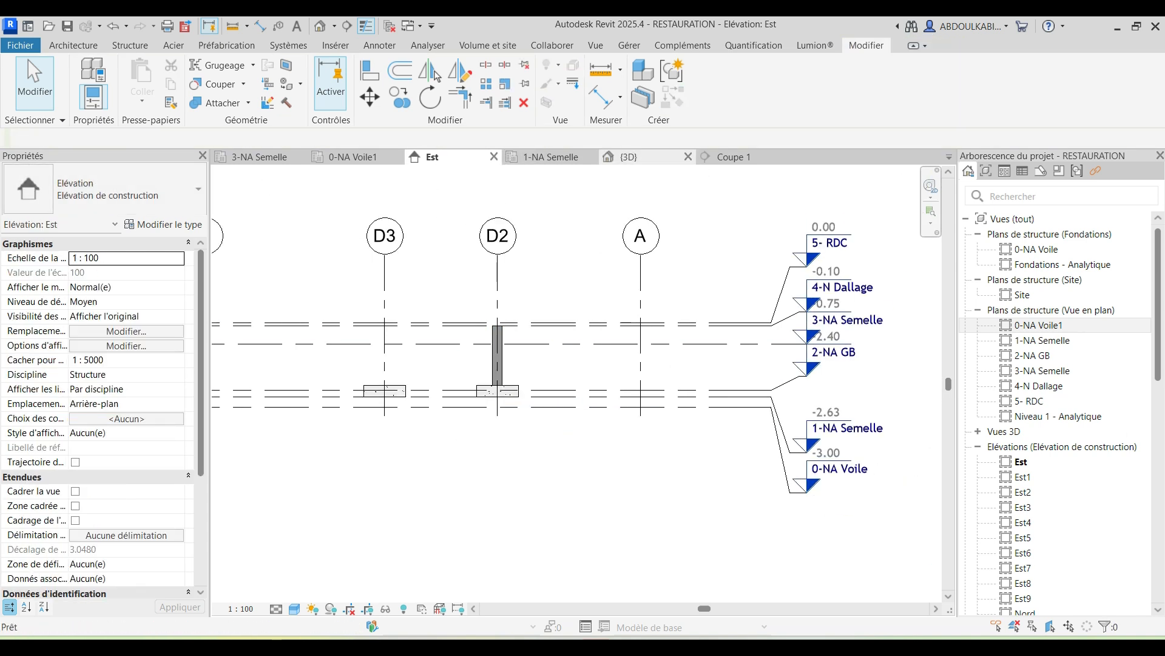
{"action": "left_click", "coordinate": [633, 157]}
{"action": "scroll", "coordinate": [540, 338], "scroll_direction": "up", "scroll_amount": 2}
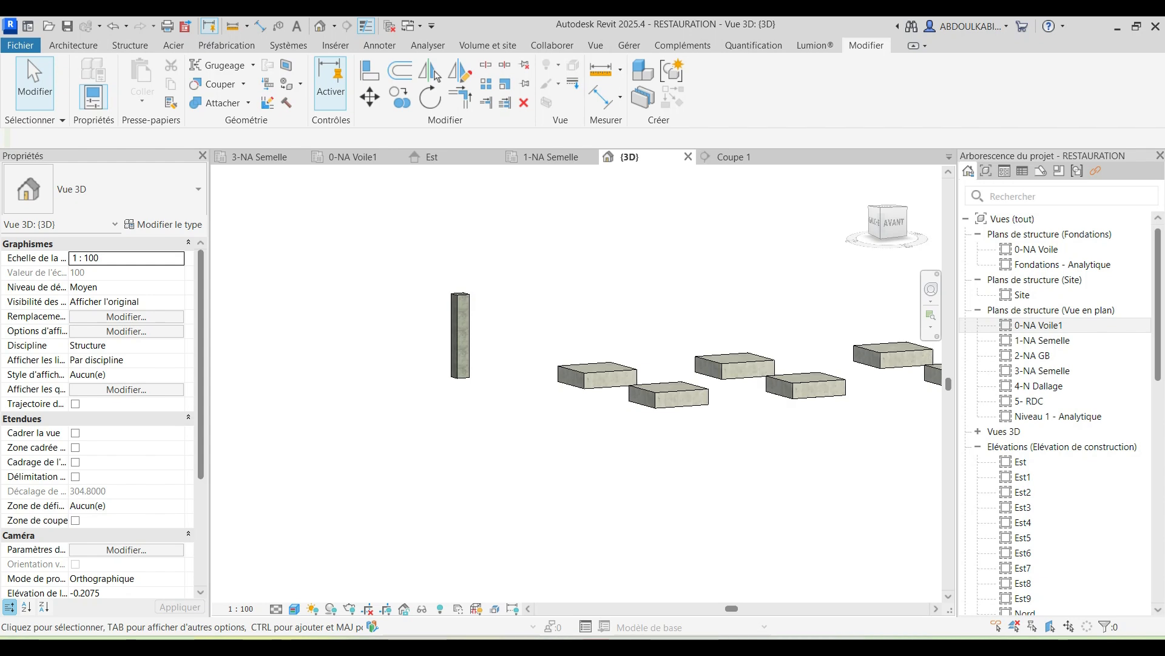
Step: In the 3-NA Semelle plan, place an M8 150X150X40HT footing centred under the POTEAU 35 column on grid D2
{"action": "middle_click_drag", "start_coordinate": [455, 358], "coordinate": [453, 394], "text": "shift"}
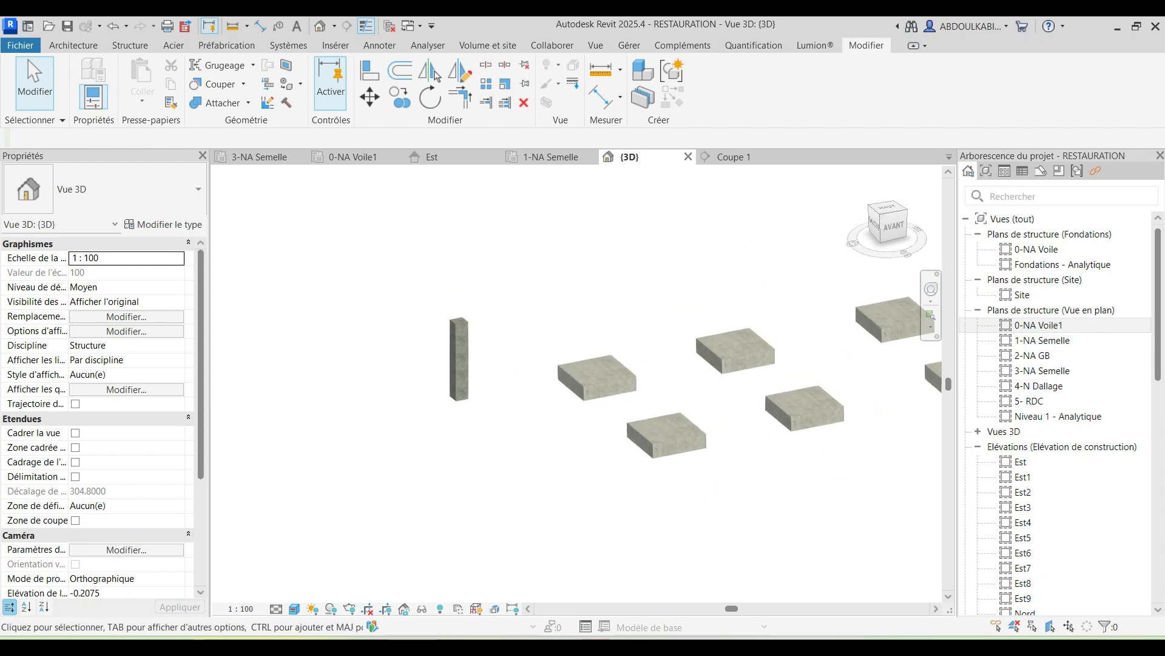
{"action": "scroll", "coordinate": [452, 394], "scroll_direction": "up", "scroll_amount": 1}
{"action": "middle_click_drag", "start_coordinate": [437, 341], "coordinate": [305, 335], "text": "shift"}
{"action": "scroll", "coordinate": [305, 336], "scroll_direction": "down", "scroll_amount": 2}
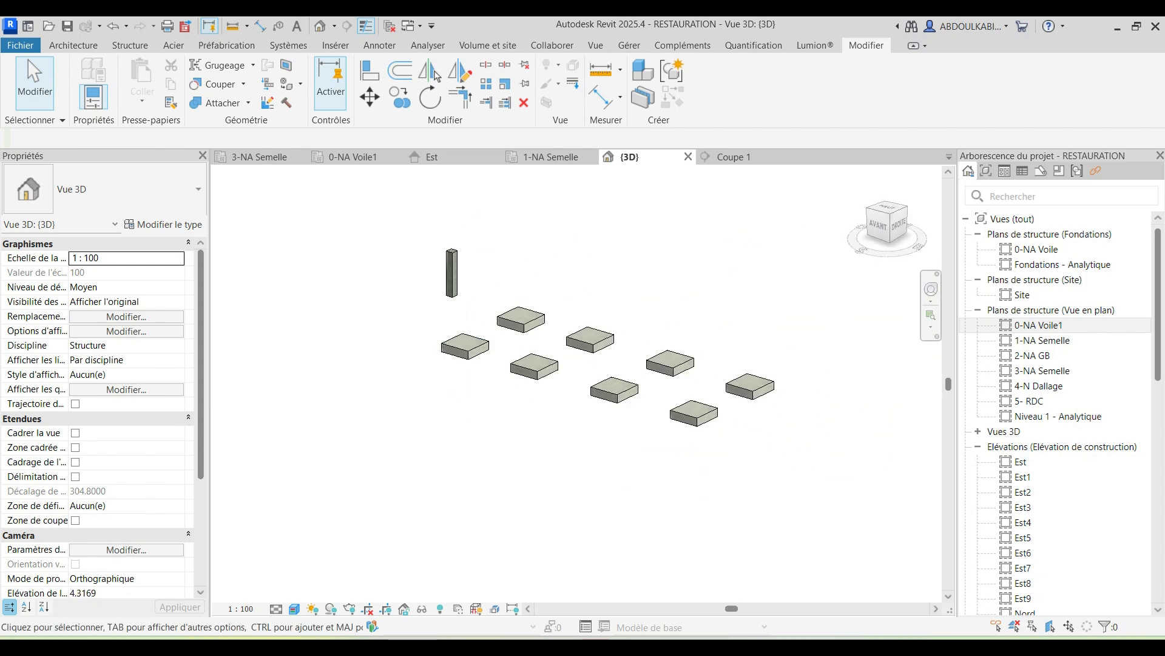
{"action": "left_click", "coordinate": [260, 157]}
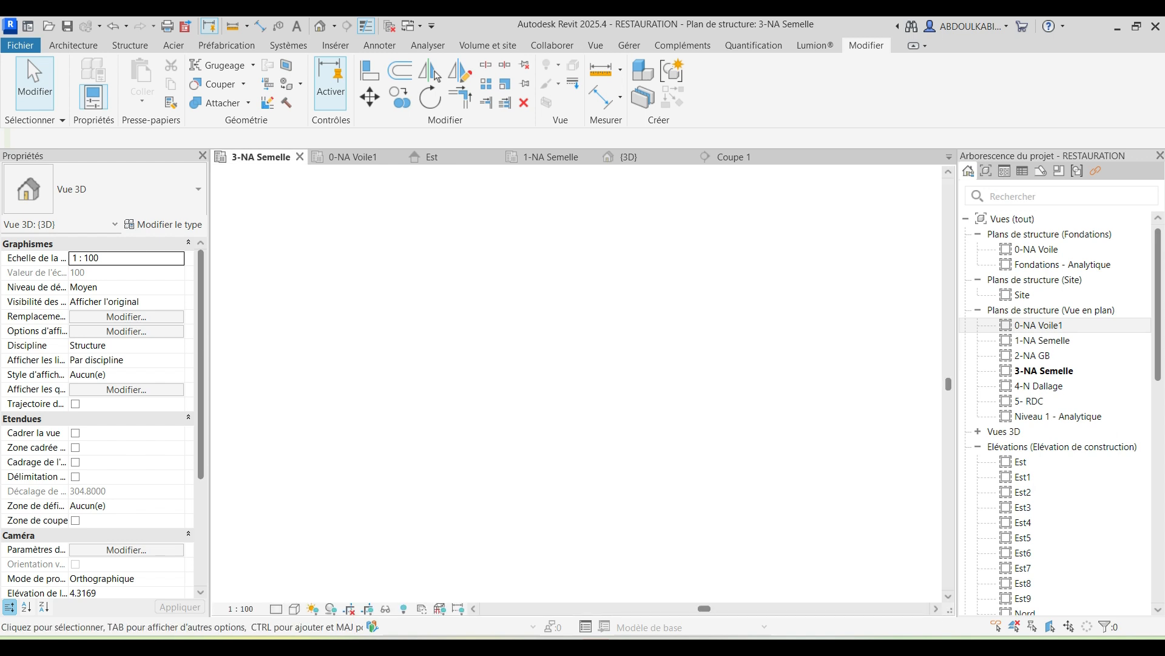
{"action": "scroll", "coordinate": [569, 292], "scroll_direction": "up", "scroll_amount": 5}
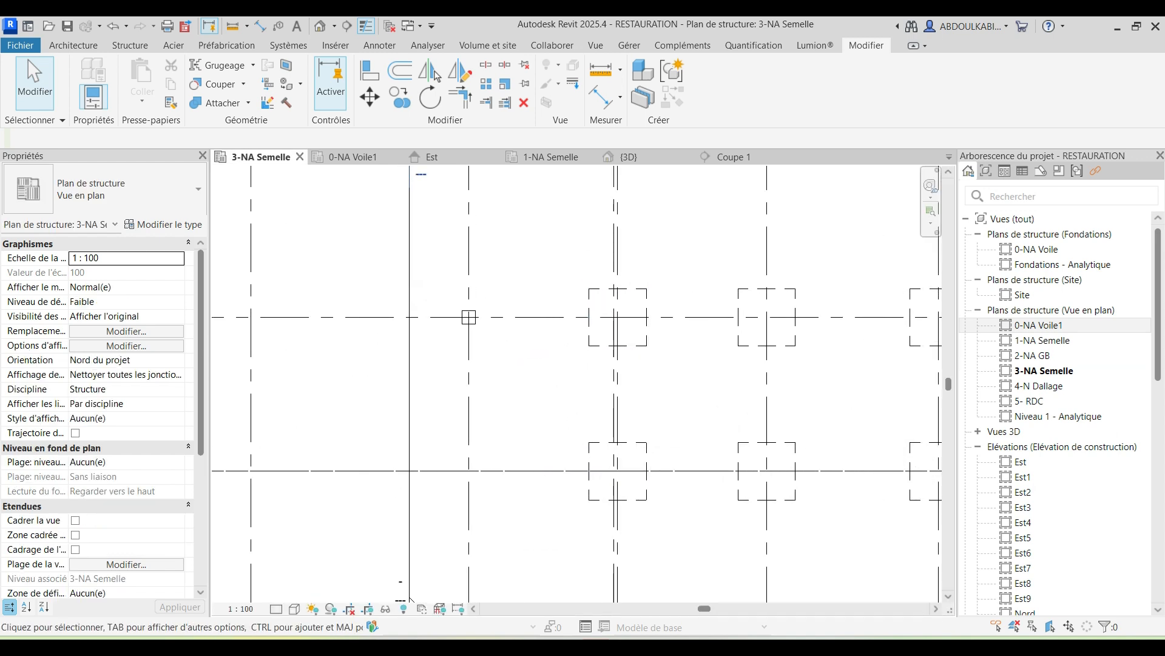
{"action": "middle_click_drag", "start_coordinate": [413, 185], "coordinate": [410, 188]}
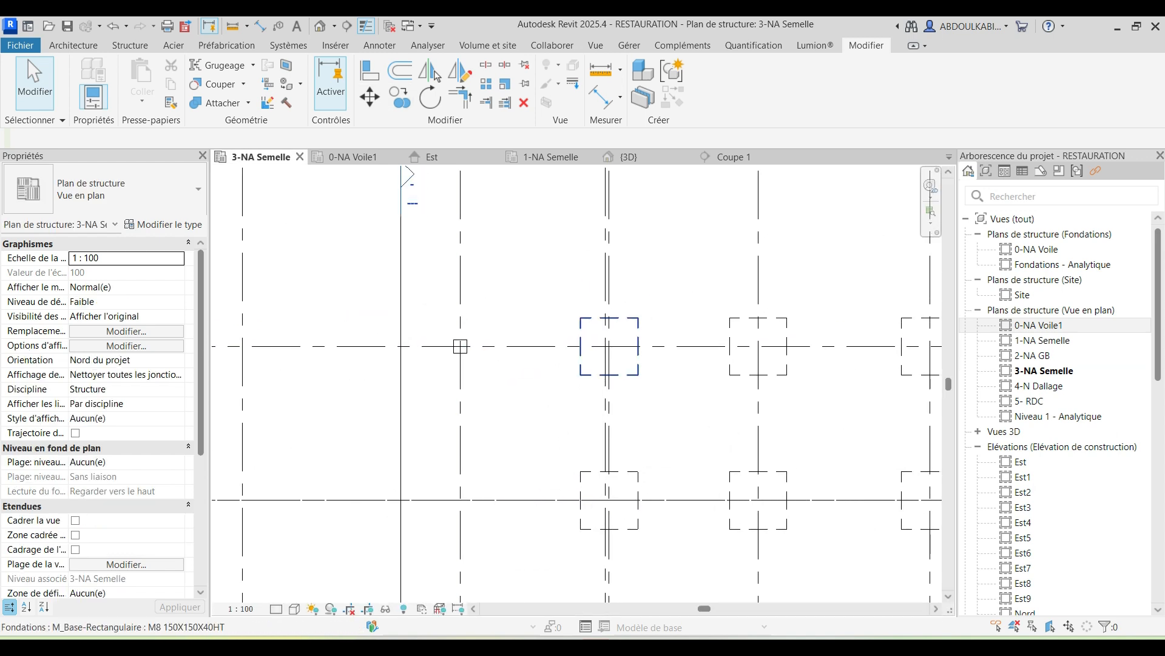
{"action": "left_click", "coordinate": [595, 318]}
{"action": "left_click", "coordinate": [673, 97]}
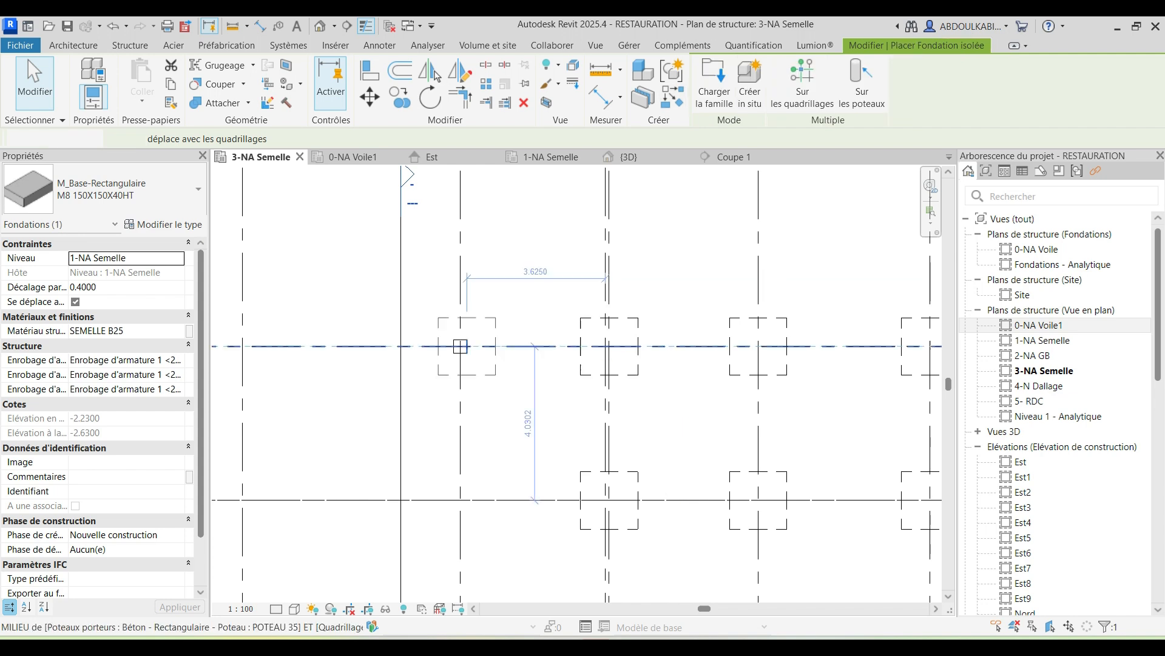
{"action": "scroll", "coordinate": [457, 346], "scroll_direction": "up", "scroll_amount": 2}
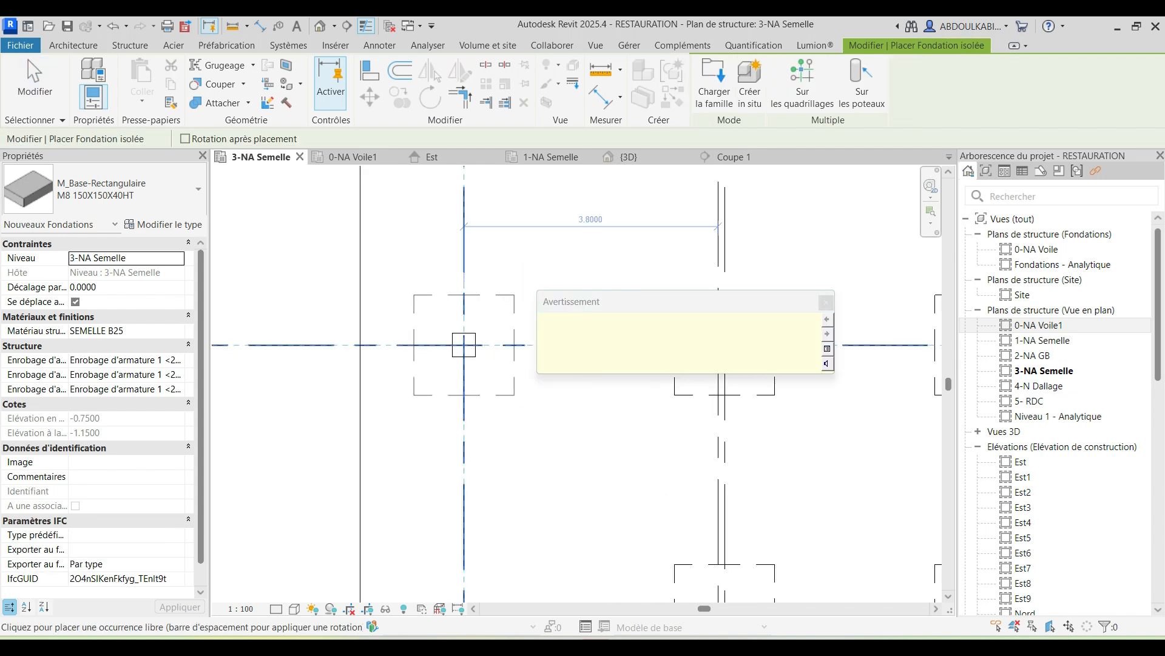
{"action": "left_click", "coordinate": [464, 345]}
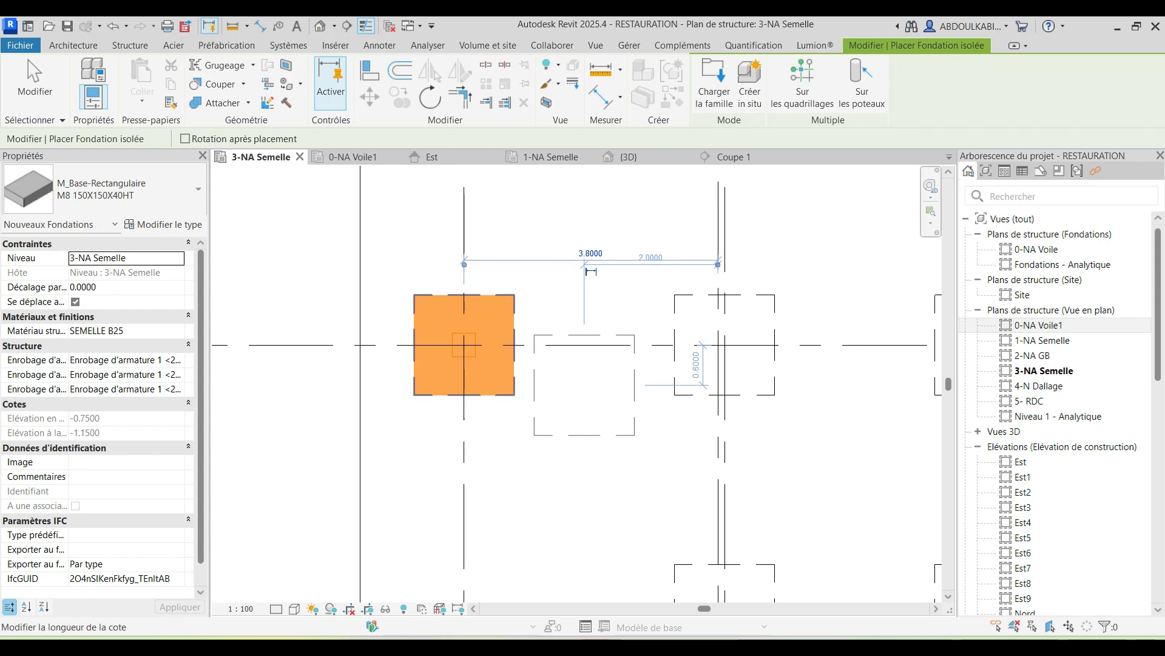
{"action": "key", "text": "Escape"}
{"action": "key", "text": "Escape"}
Step: Examine the new footing under the D2 column in the 3D view from the front-right corner
{"action": "left_click", "coordinate": [629, 158]}
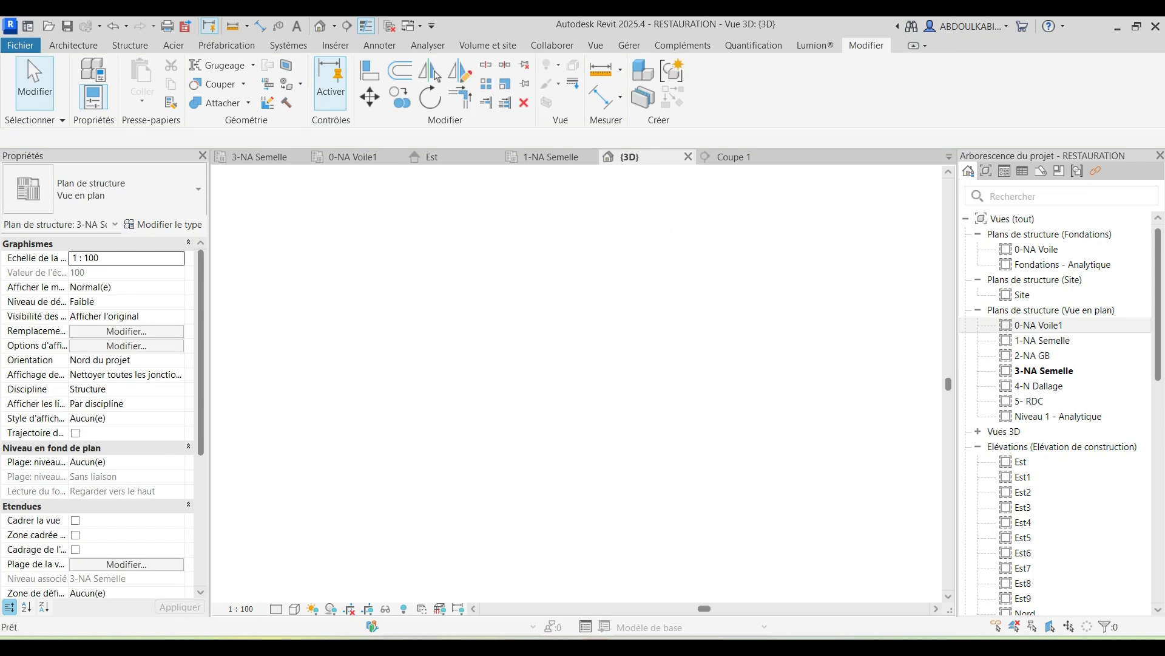
{"action": "scroll", "coordinate": [414, 283], "scroll_direction": "up", "scroll_amount": 3}
{"action": "middle_click_drag", "start_coordinate": [414, 284], "coordinate": [488, 216], "text": "shift"}
{"action": "middle_click_drag", "start_coordinate": [473, 344], "coordinate": [505, 361], "text": "shift"}
{"action": "scroll", "coordinate": [491, 380], "scroll_direction": "down", "scroll_amount": 2}
{"action": "scroll", "coordinate": [491, 380], "scroll_direction": "down", "scroll_amount": 1}
{"action": "left_click", "coordinate": [904, 210]}
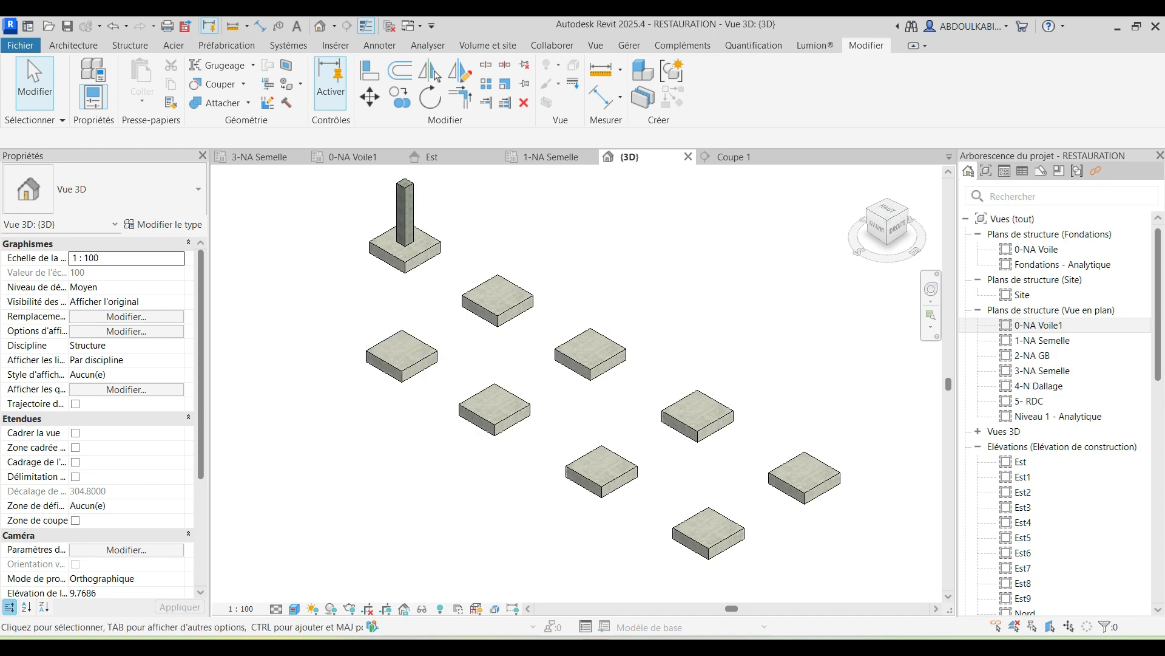
Step: Review the whole footing layout in 3D and select the POTEAU 35 column to check its level constraints
{"action": "middle_click_drag", "start_coordinate": [370, 369], "coordinate": [469, 377]}
{"action": "scroll", "coordinate": [438, 375], "scroll_direction": "down", "scroll_amount": 2}
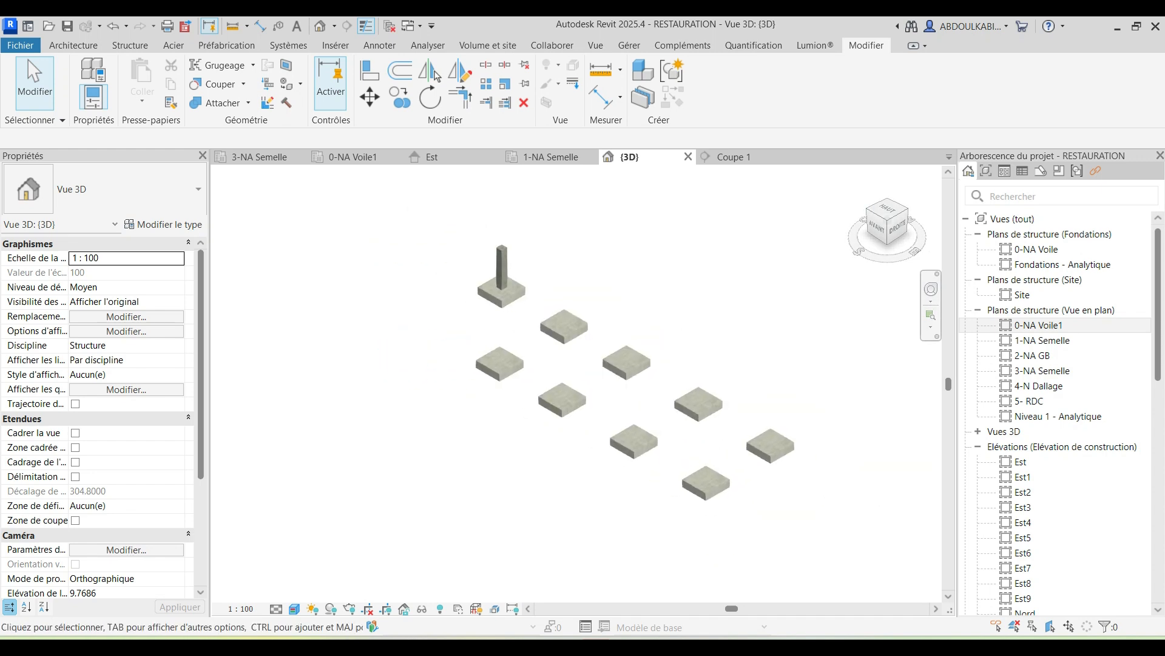
{"action": "scroll", "coordinate": [656, 335], "scroll_direction": "up", "scroll_amount": 2}
{"action": "middle_click_drag", "start_coordinate": [358, 322], "coordinate": [357, 338]}
{"action": "scroll", "coordinate": [356, 338], "scroll_direction": "down", "scroll_amount": 3}
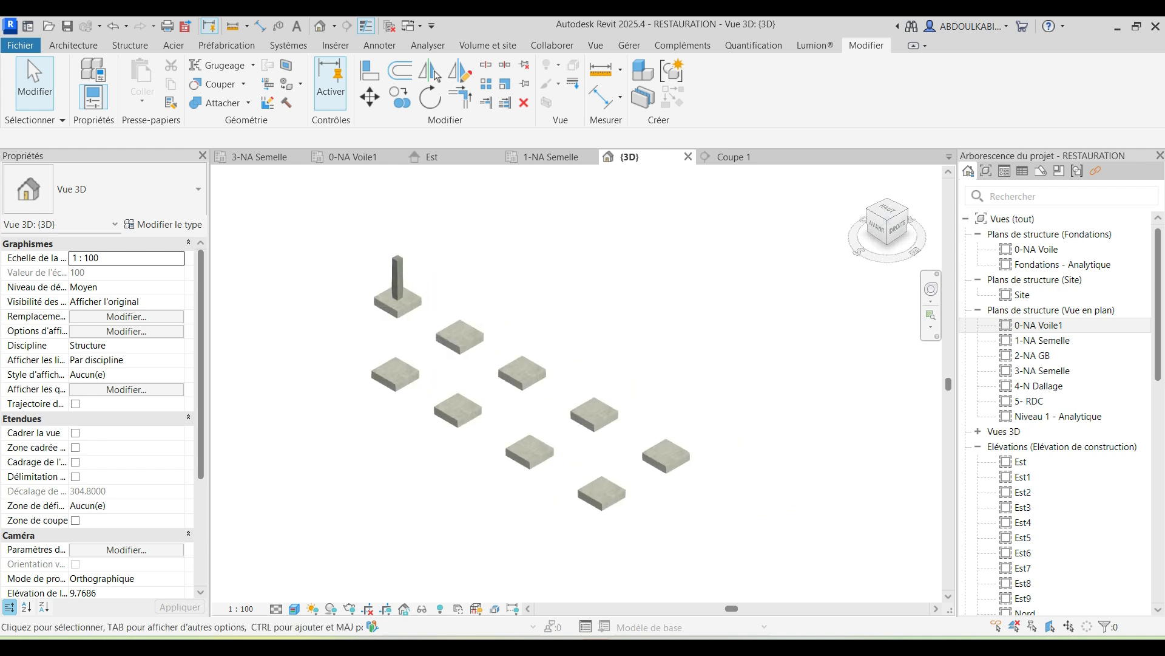
{"action": "scroll", "coordinate": [353, 361], "scroll_direction": "up", "scroll_amount": 2}
{"action": "left_click", "coordinate": [433, 228]}
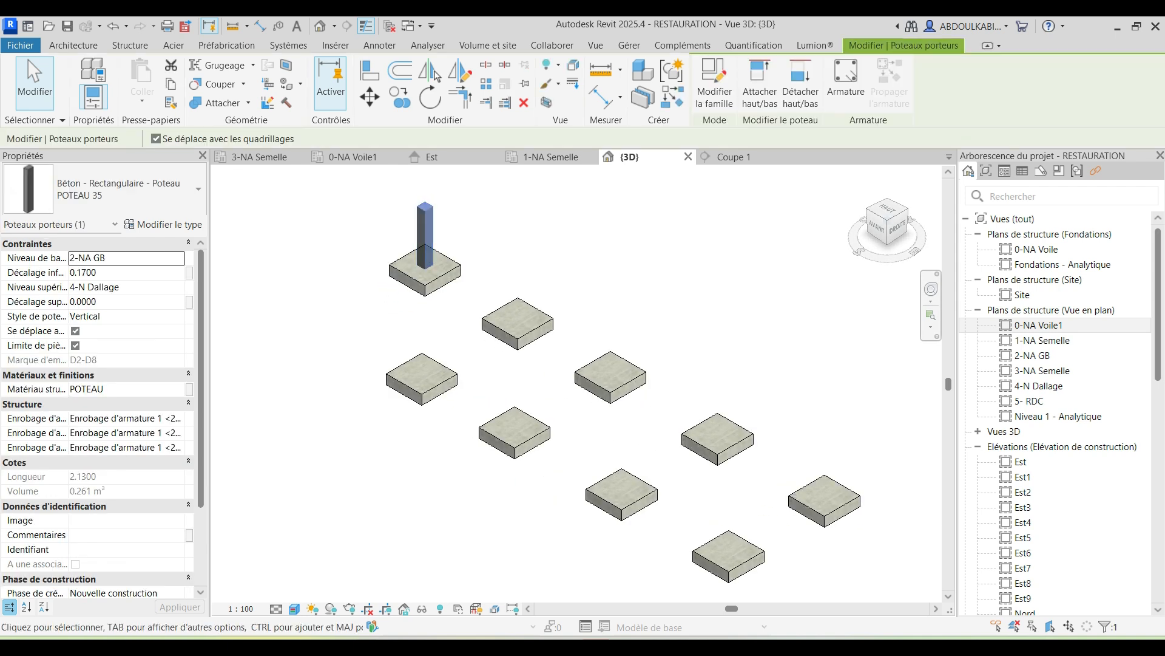
{"action": "key", "text": "Escape"}
{"action": "scroll", "coordinate": [435, 228], "scroll_direction": "up", "scroll_amount": 3}
{"action": "scroll", "coordinate": [425, 303], "scroll_direction": "down", "scroll_amount": 3}
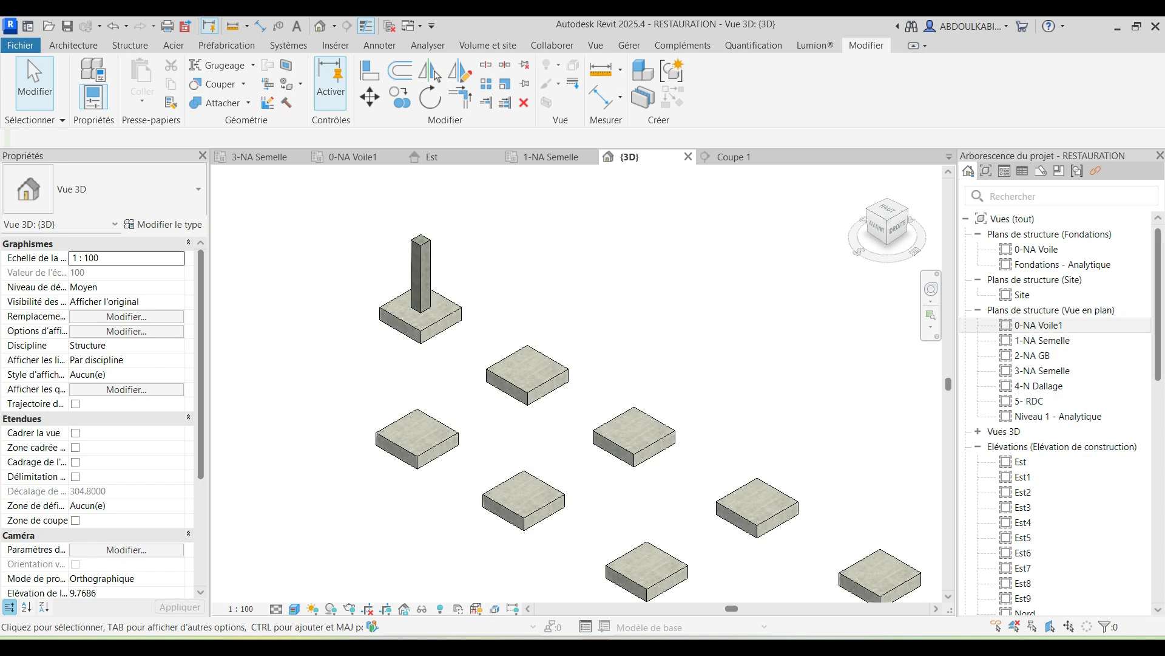
Step: In the 3-NA Semelle plan, copy the POTEAU 35 column onto the centres of the next two footings along grid D2
{"action": "left_click", "coordinate": [259, 157]}
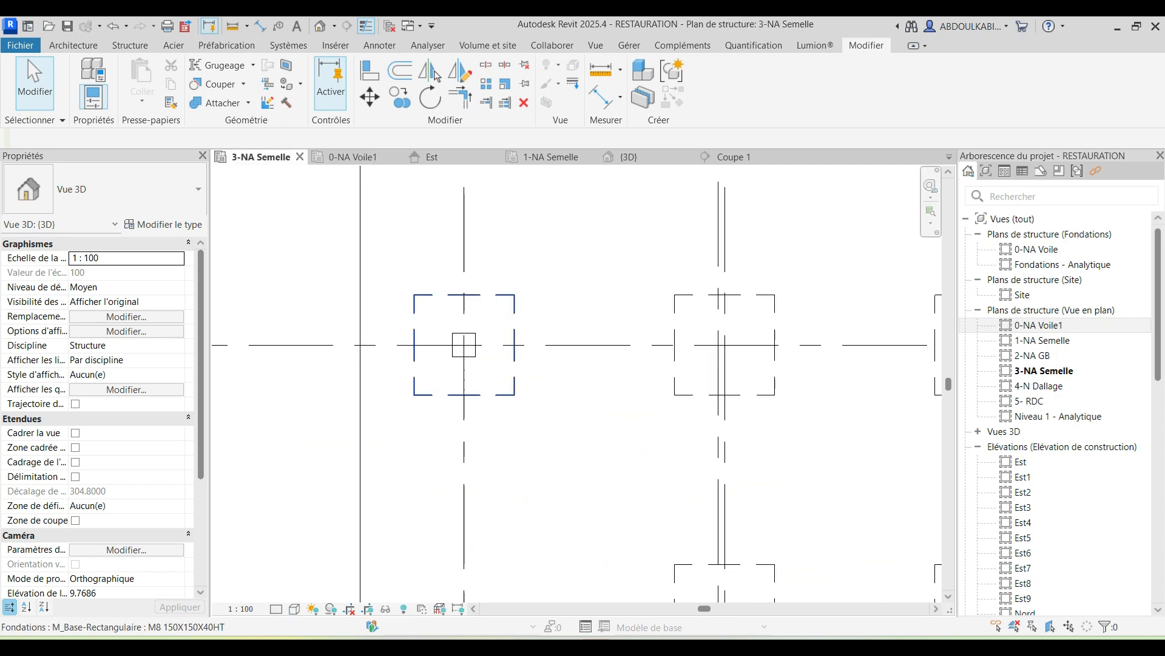
{"action": "scroll", "coordinate": [475, 340], "scroll_direction": "down", "scroll_amount": 4}
{"action": "scroll", "coordinate": [631, 411], "scroll_direction": "up", "scroll_amount": 1}
{"action": "scroll", "coordinate": [375, 320], "scroll_direction": "up", "scroll_amount": 2}
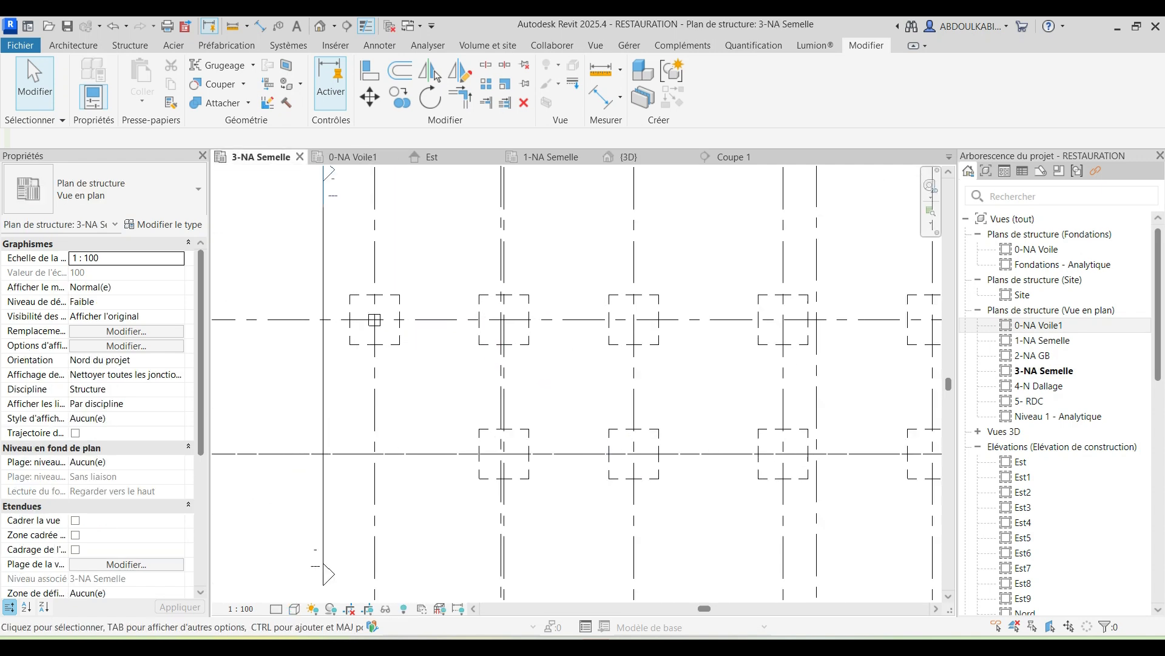
{"action": "left_click", "coordinate": [399, 328]}
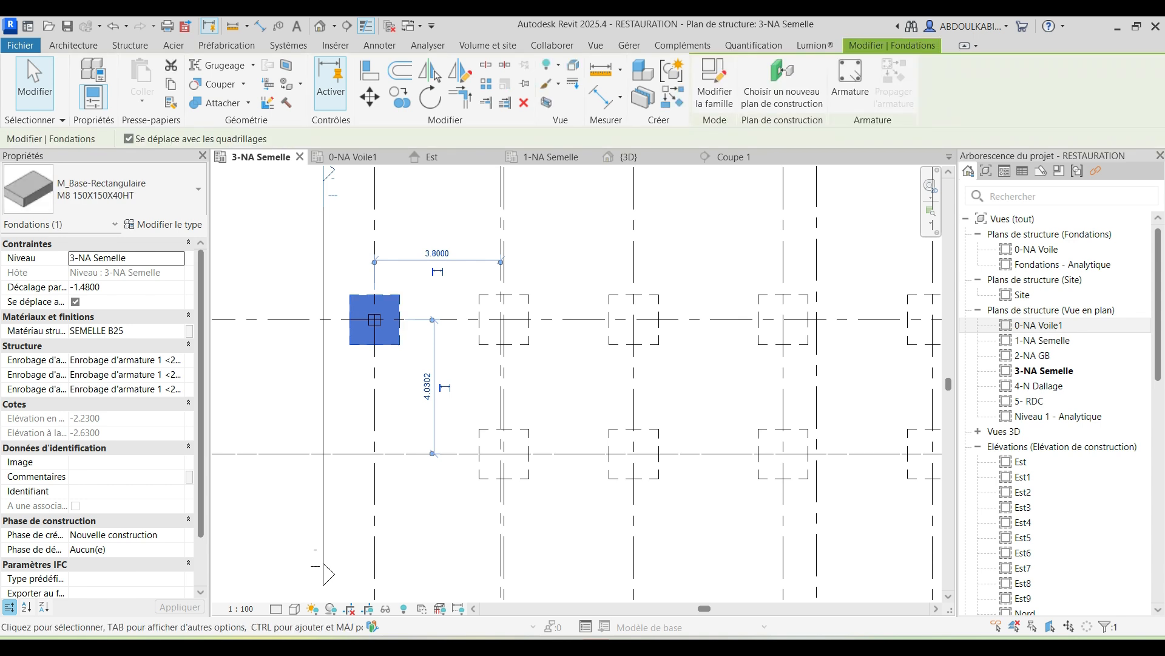
{"action": "key", "text": "Escape"}
{"action": "scroll", "coordinate": [414, 323], "scroll_direction": "up", "scroll_amount": 2}
{"action": "left_click", "coordinate": [344, 317]}
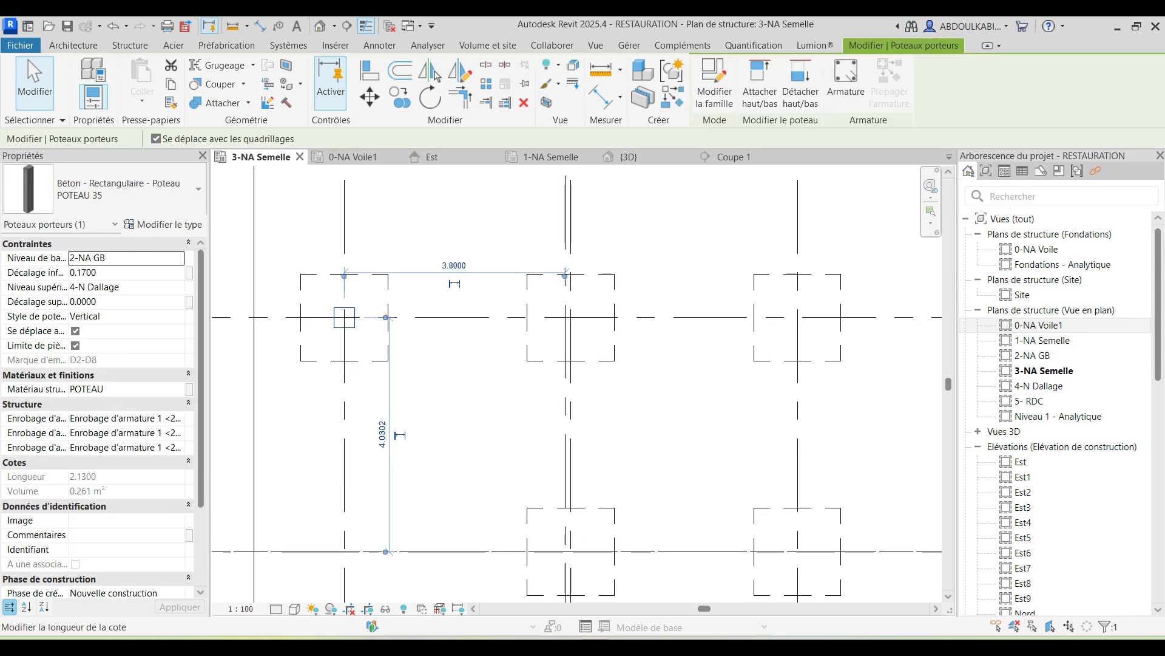
{"action": "left_click", "coordinate": [399, 97]}
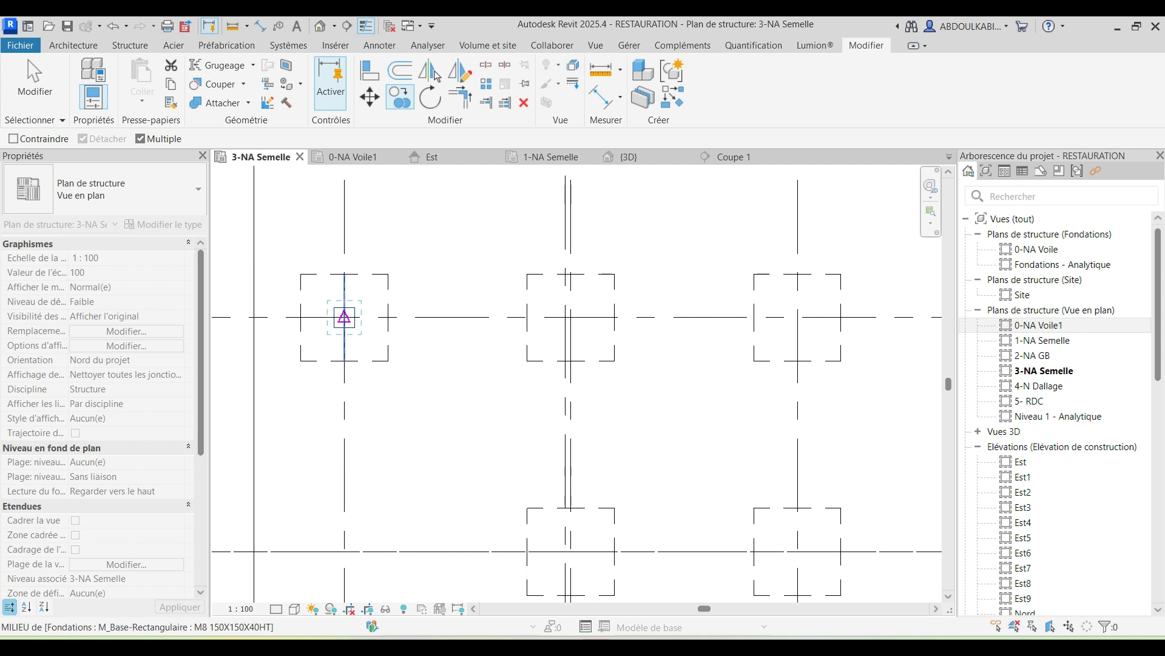
{"action": "scroll", "coordinate": [541, 315], "scroll_direction": "up", "scroll_amount": 2}
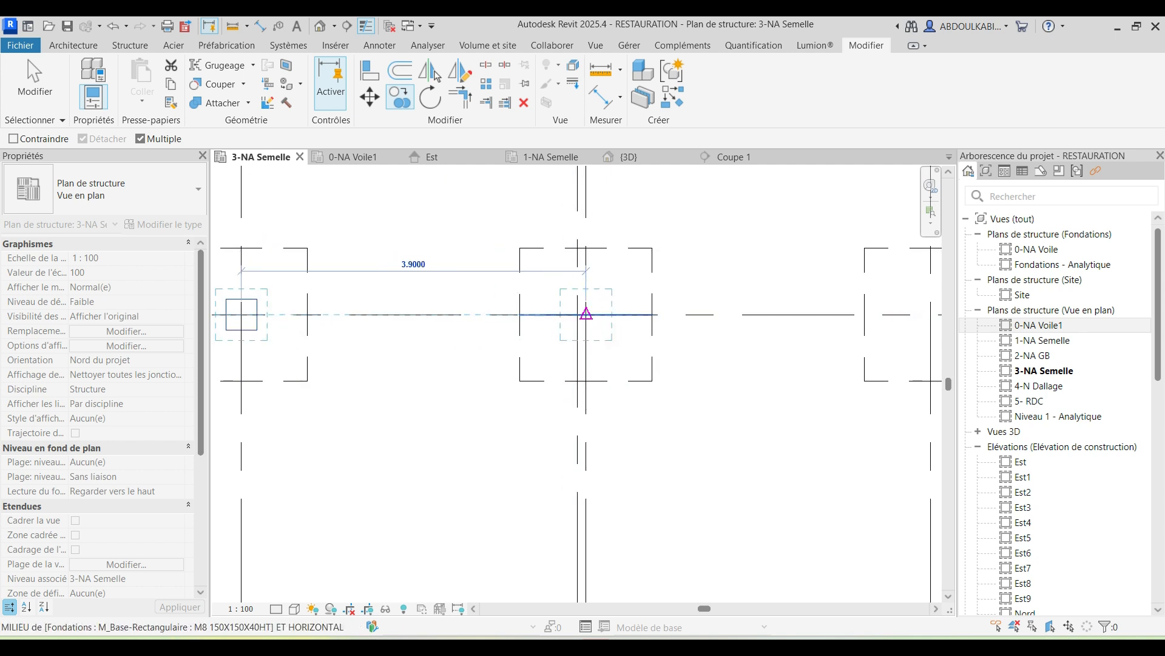
{"action": "left_click", "coordinate": [585, 314]}
{"action": "scroll", "coordinate": [410, 374], "scroll_direction": "down", "scroll_amount": 4}
{"action": "scroll", "coordinate": [722, 334], "scroll_direction": "up", "scroll_amount": 2}
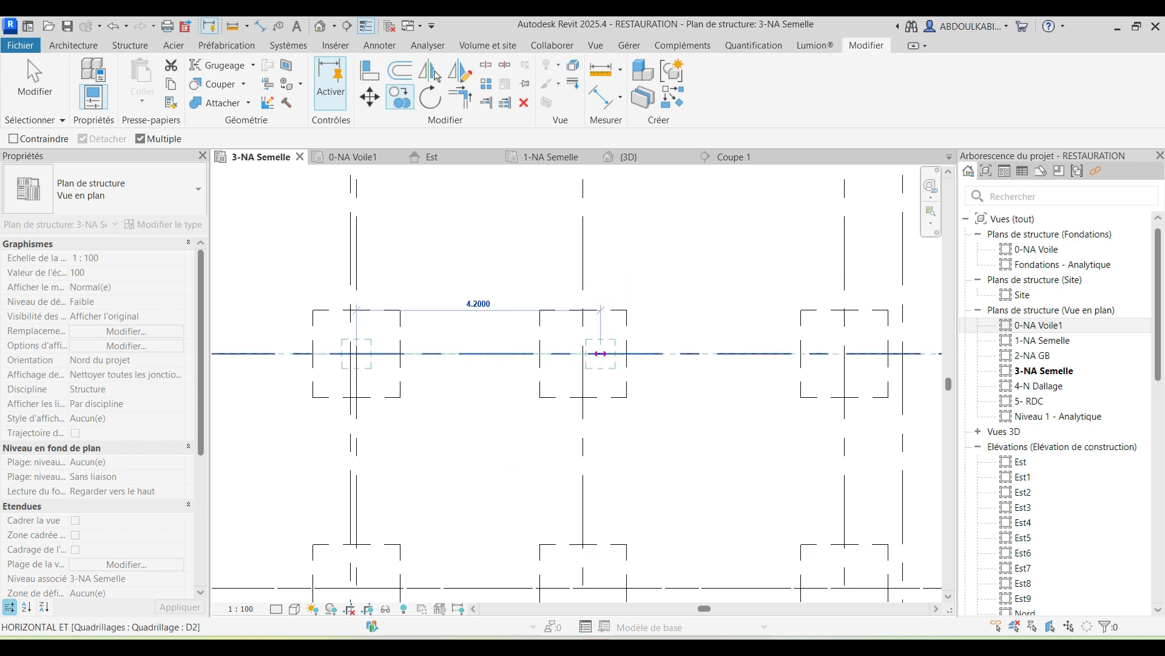
{"action": "left_click", "coordinate": [583, 353]}
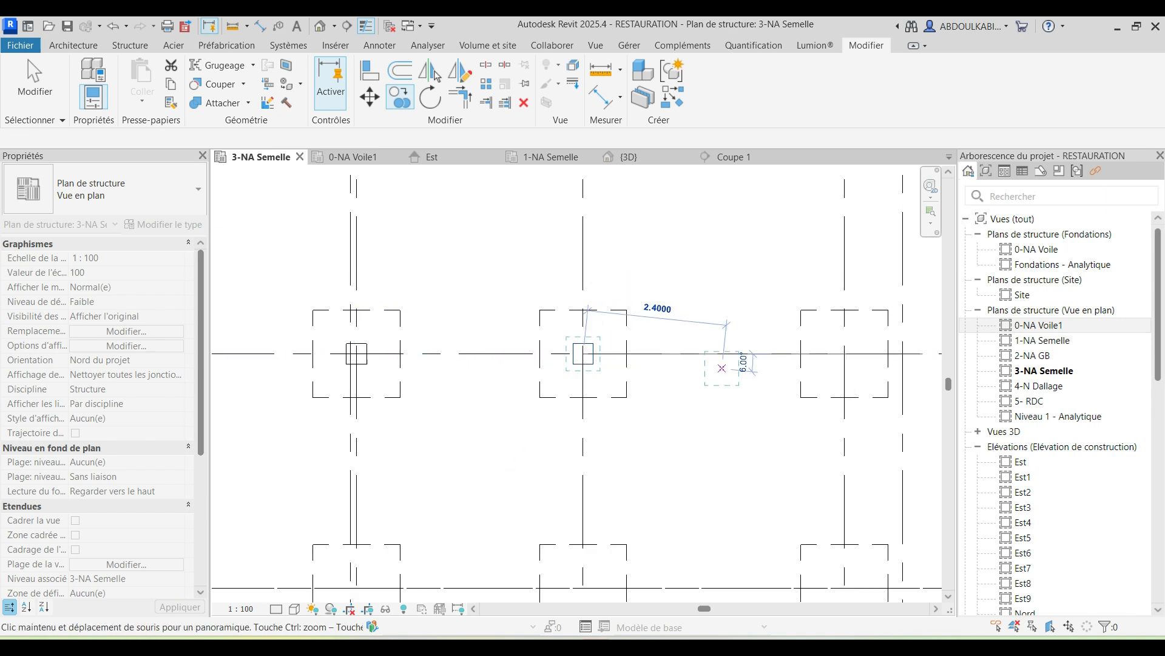
Step: Continue copying the column onto the last footing on grid D2 and the four footings of the row below
{"action": "middle_click_drag", "start_coordinate": [849, 379], "coordinate": [524, 375]}
{"action": "scroll", "coordinate": [782, 348], "scroll_direction": "down", "scroll_amount": 3}
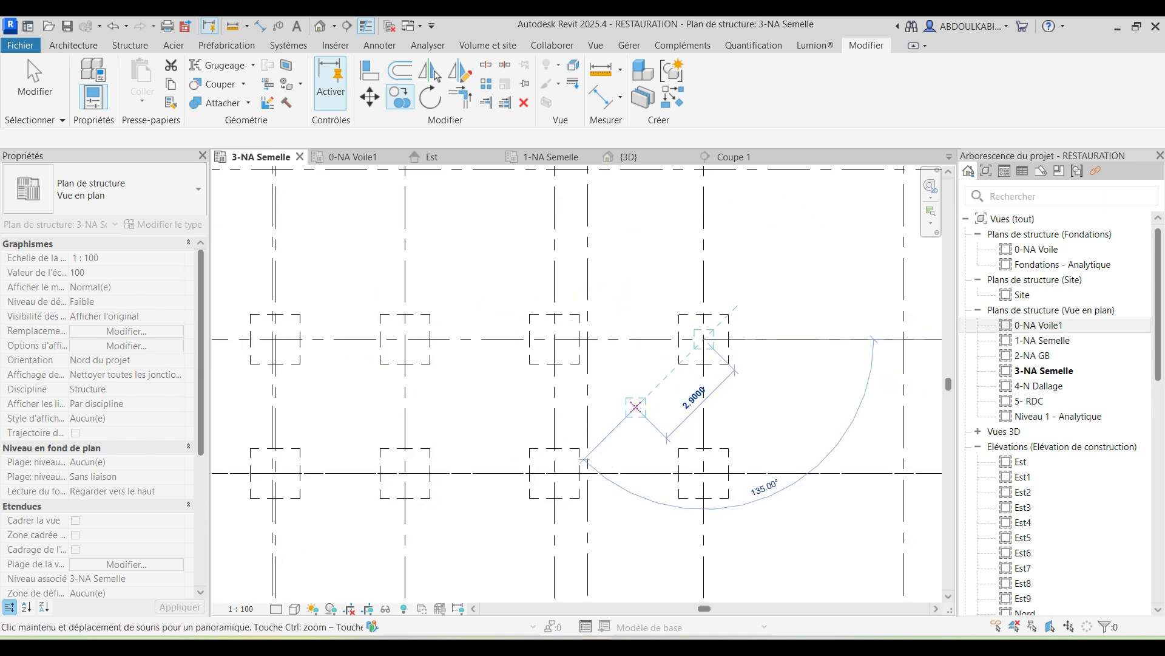
{"action": "left_click", "coordinate": [617, 380]}
{"action": "left_click", "coordinate": [468, 380]}
{"action": "middle_click_drag", "start_coordinate": [319, 408], "coordinate": [525, 414]}
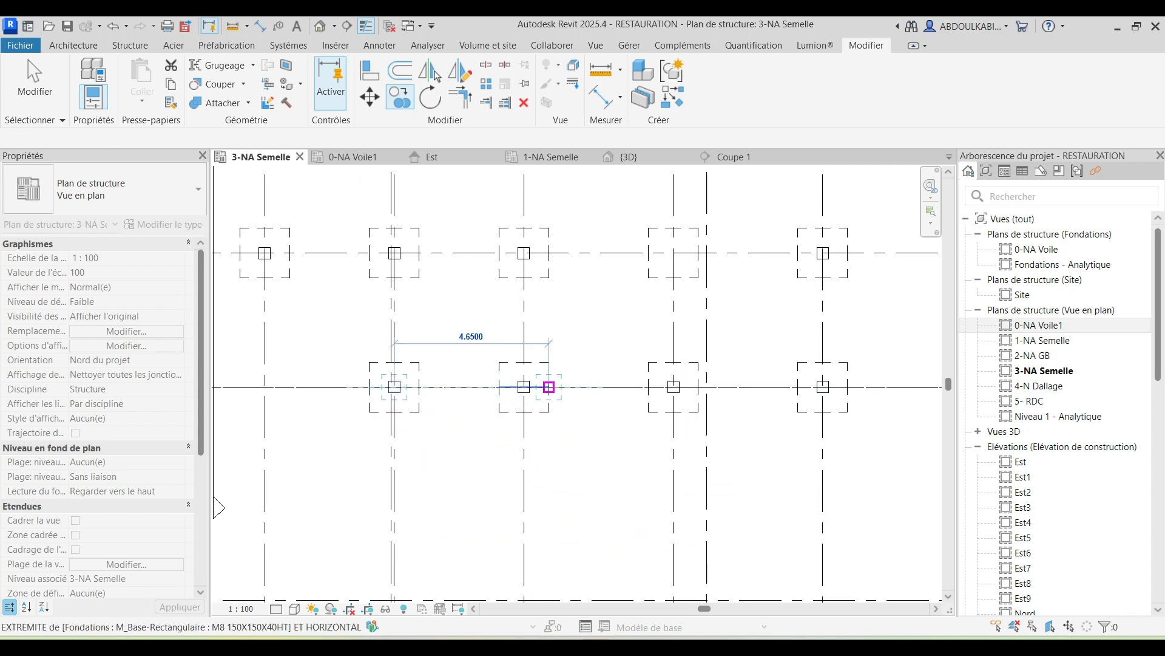
Step: Check in the 3D view that every M8 footing carries a column, looking at both rows from the front
{"action": "left_click", "coordinate": [629, 156]}
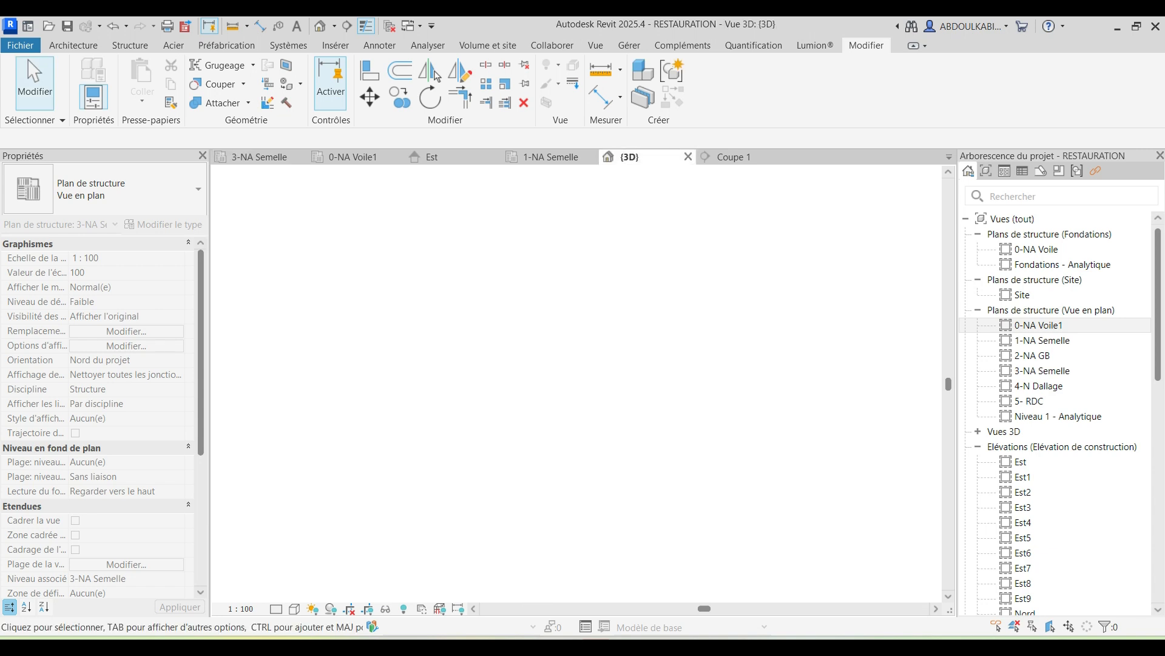
{"action": "scroll", "coordinate": [552, 407], "scroll_direction": "up", "scroll_amount": 4}
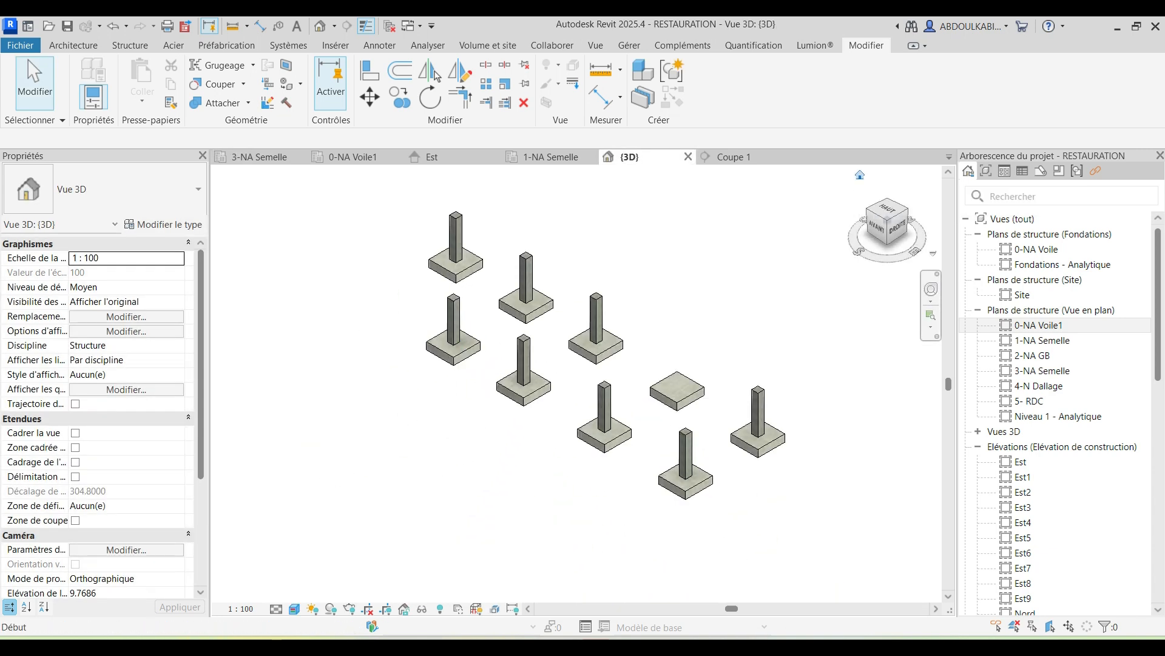
{"action": "scroll", "coordinate": [553, 241], "scroll_direction": "up", "scroll_amount": 3}
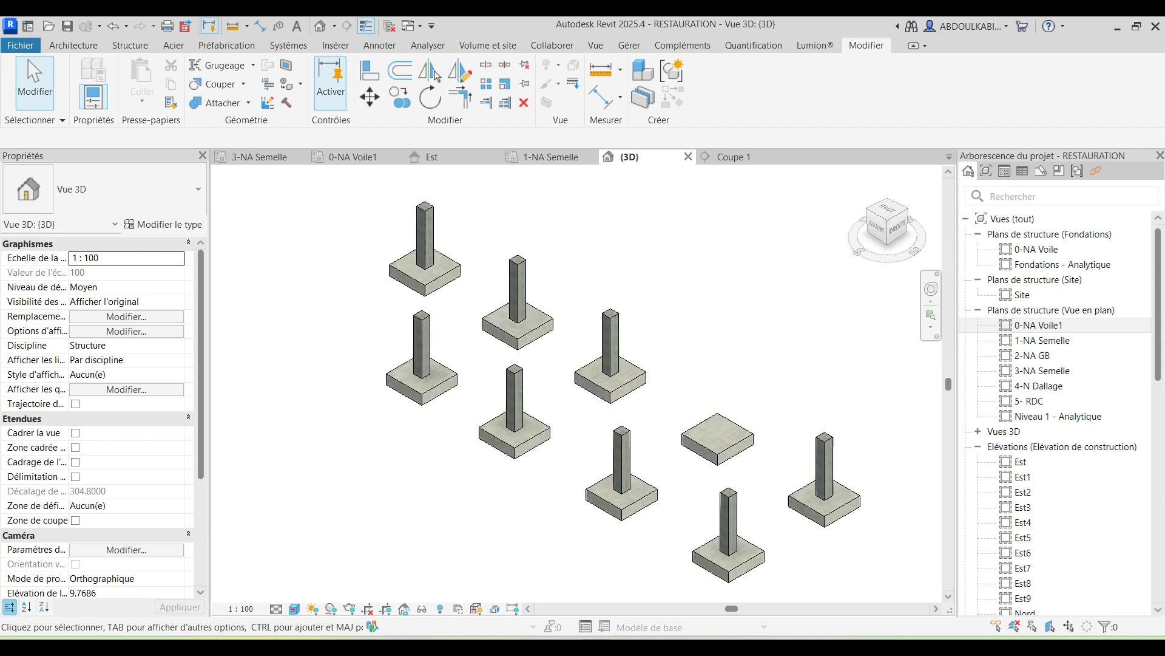
{"action": "middle_click_drag", "start_coordinate": [427, 386], "coordinate": [519, 346], "text": "shift"}
{"action": "scroll", "coordinate": [516, 340], "scroll_direction": "down", "scroll_amount": 4}
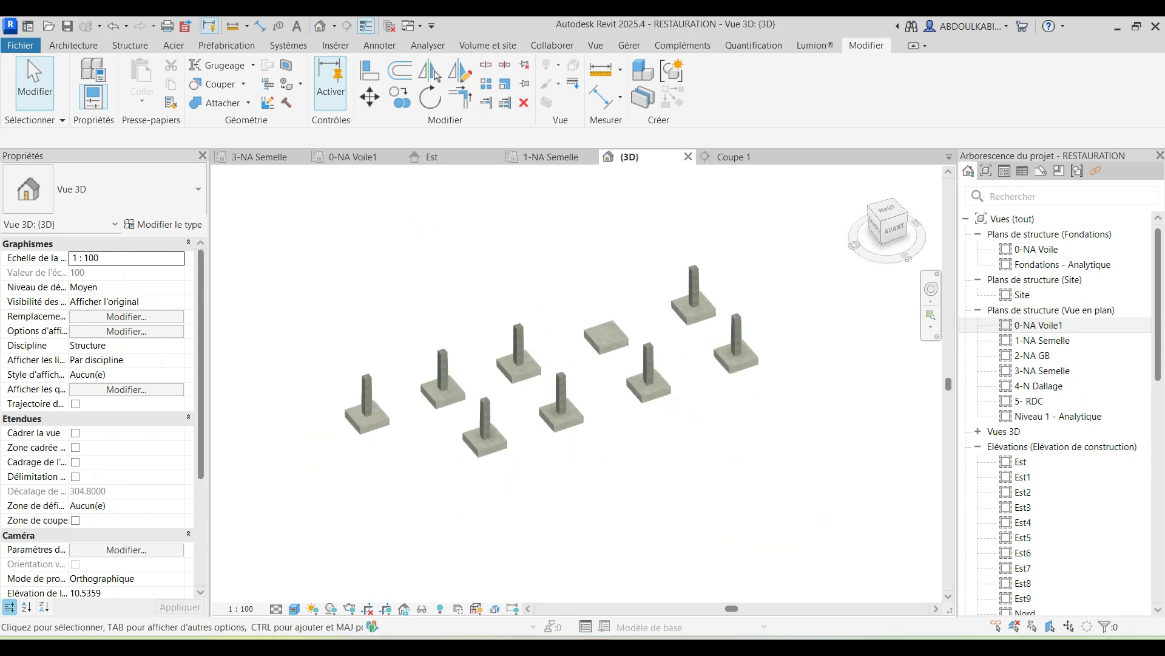
Step: In the 3-NA Semelle plan, copy the D2-D6 column onto the adjacent footing on grid D2 that has no column
{"action": "left_click", "coordinate": [259, 157]}
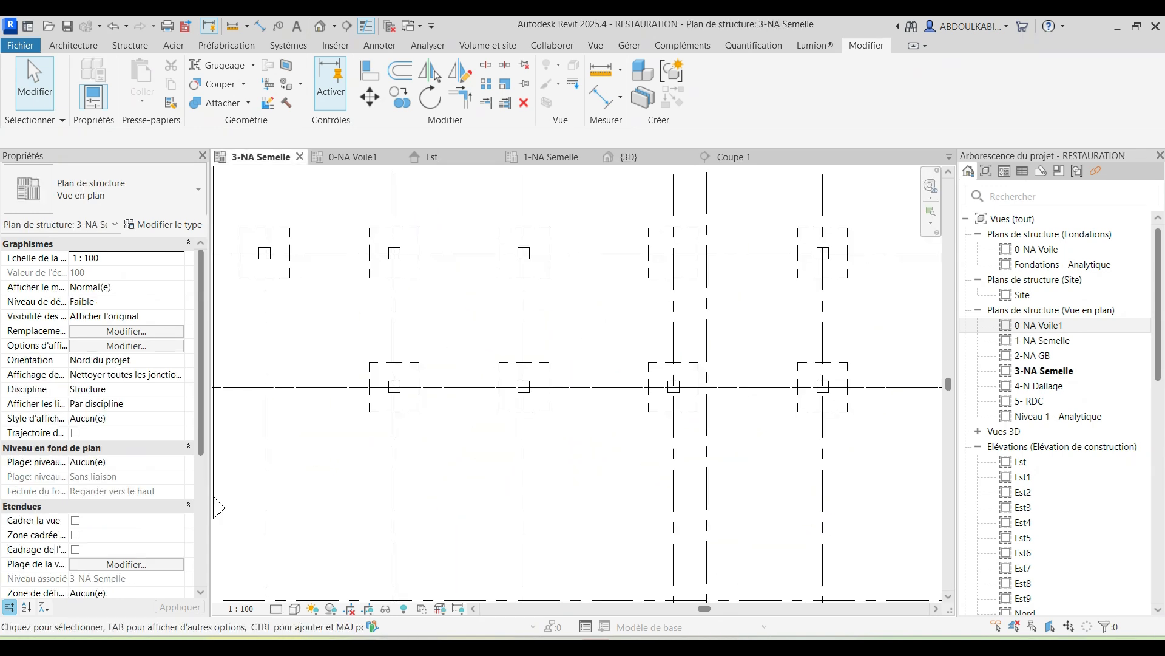
{"action": "middle_click_drag", "start_coordinate": [542, 231], "coordinate": [416, 292]}
{"action": "scroll", "coordinate": [416, 291], "scroll_direction": "up", "scroll_amount": 3}
{"action": "left_click", "coordinate": [377, 323]}
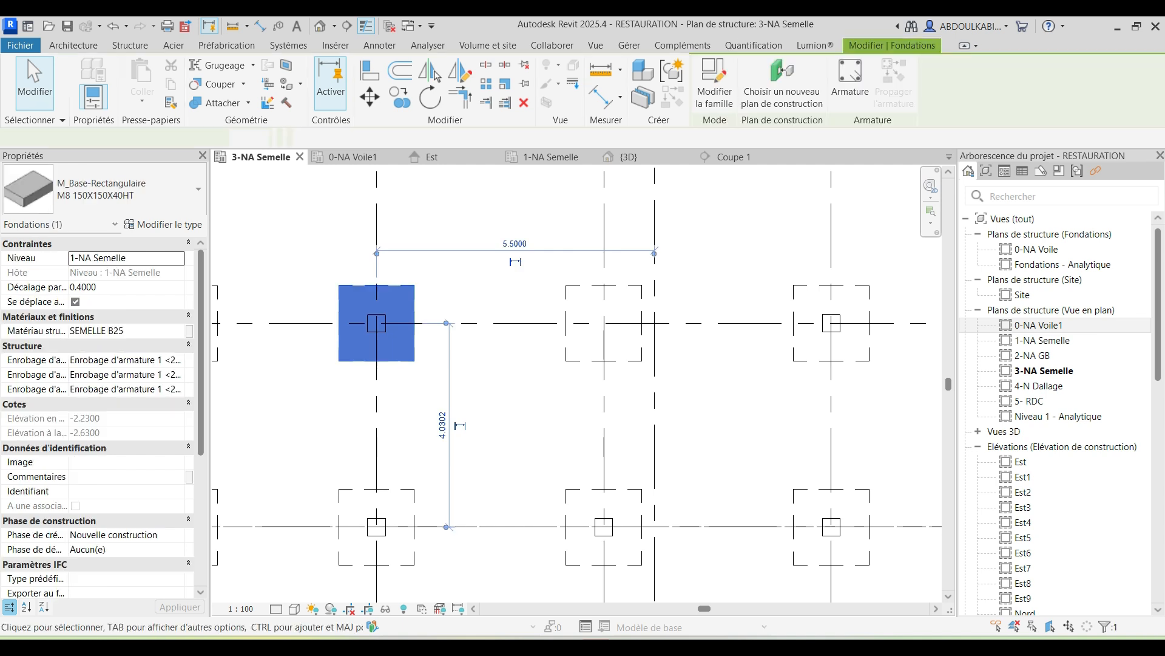
{"action": "scroll", "coordinate": [438, 300], "scroll_direction": "up", "scroll_amount": 3}
{"action": "key", "text": "Escape"}
{"action": "left_click", "coordinate": [345, 335]}
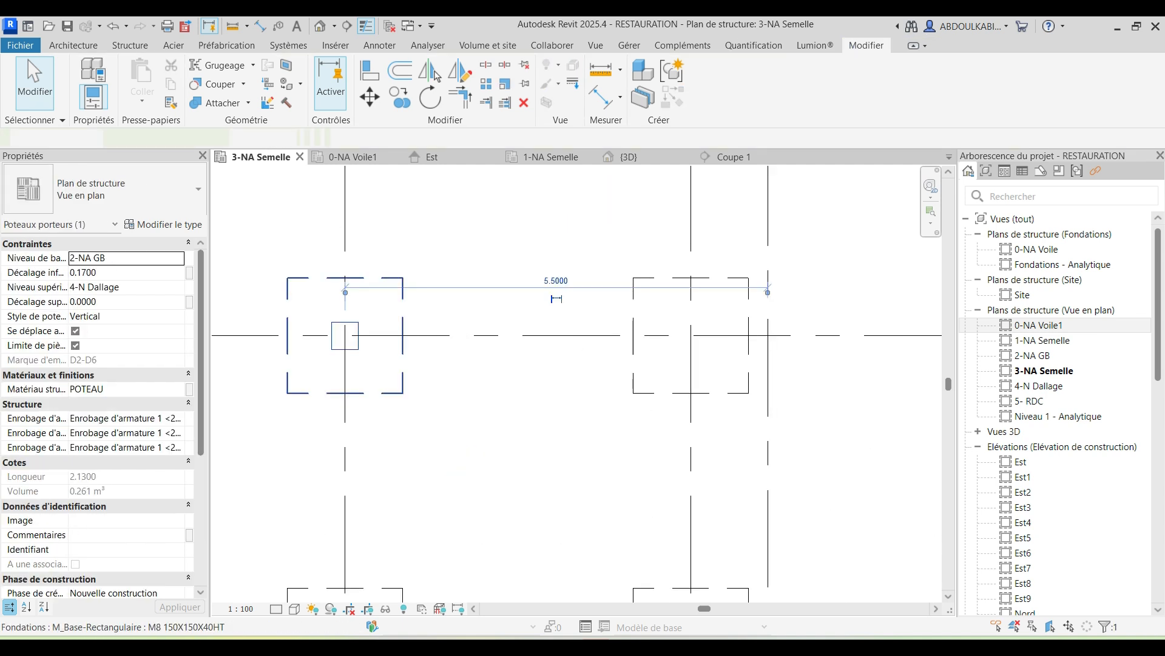
{"action": "key", "text": "Escape"}
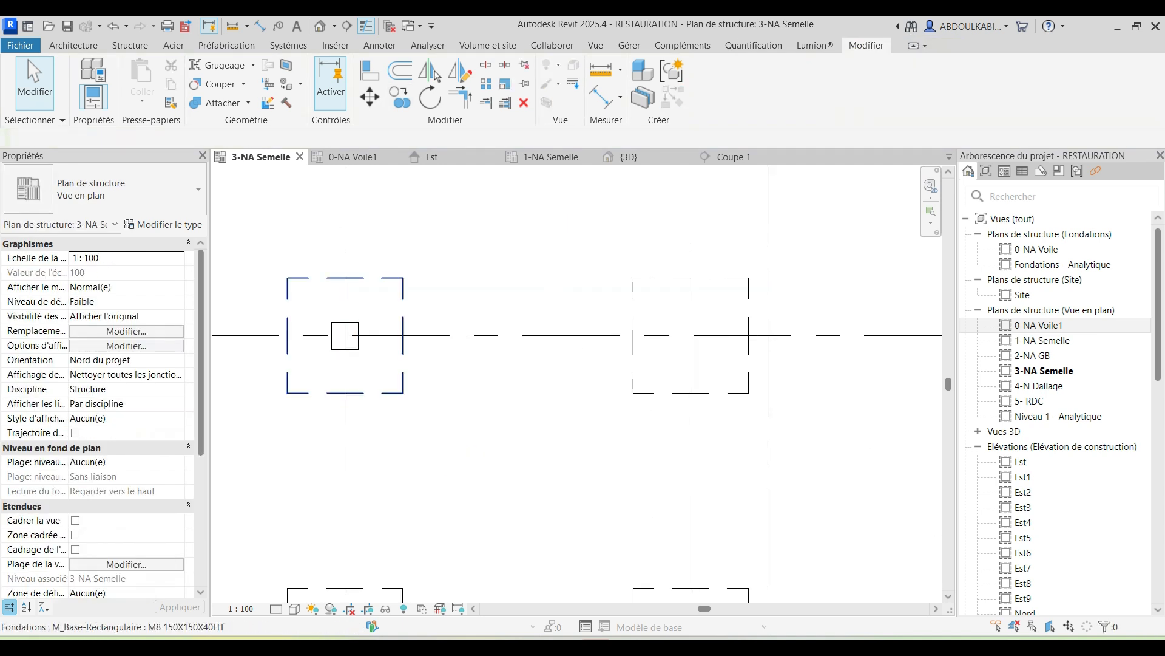
{"action": "left_click", "coordinate": [345, 335]}
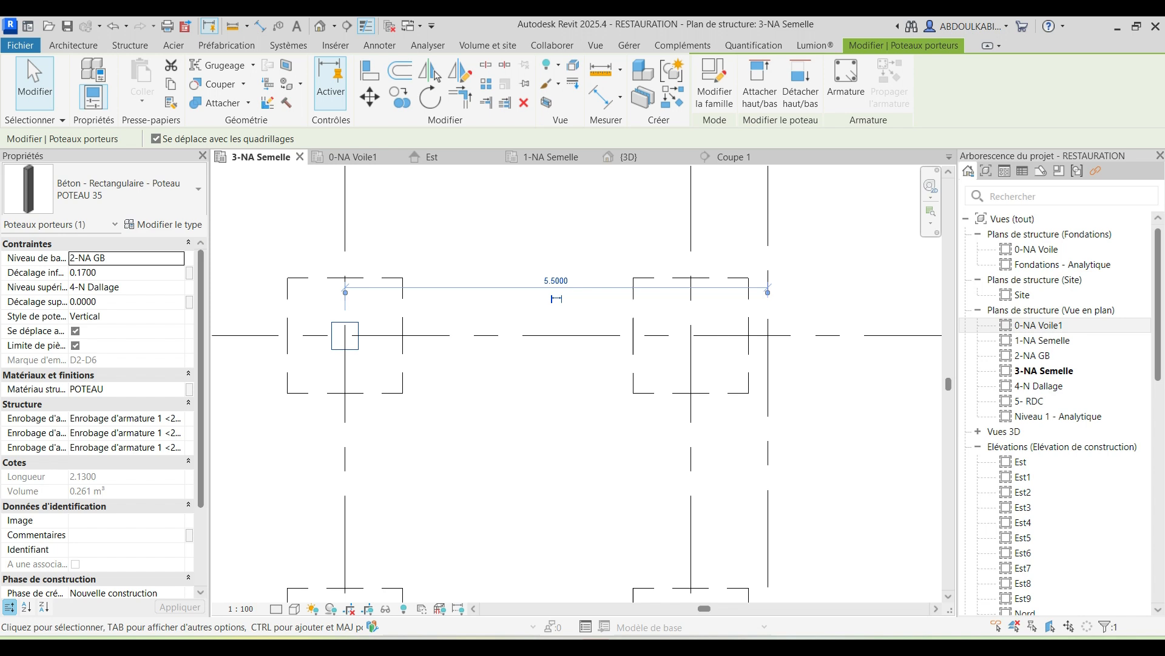
{"action": "key", "text": "m"}
{"action": "key", "text": "v"}
{"action": "left_click", "coordinate": [345, 335]}
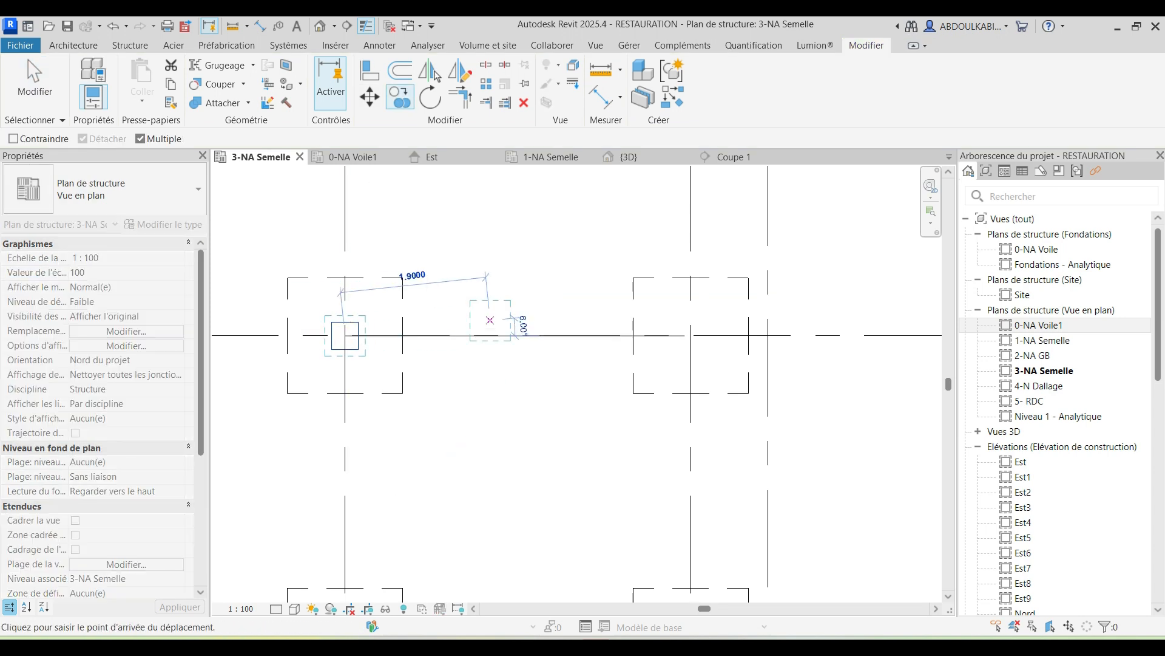
{"action": "scroll", "coordinate": [691, 334], "scroll_direction": "down", "scroll_amount": 5}
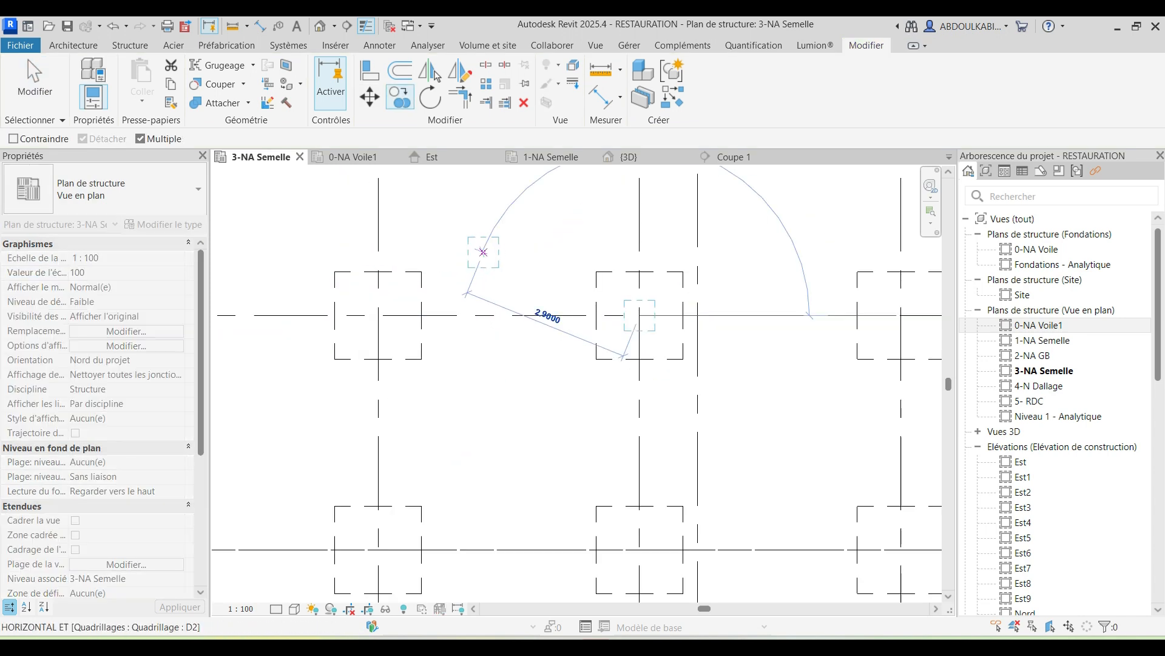
Step: End the column copy and check in the 3D view that all the M8 footings carry a column
{"action": "key", "text": "Escape"}
{"action": "scroll", "coordinate": [645, 306], "scroll_direction": "up", "scroll_amount": 1}
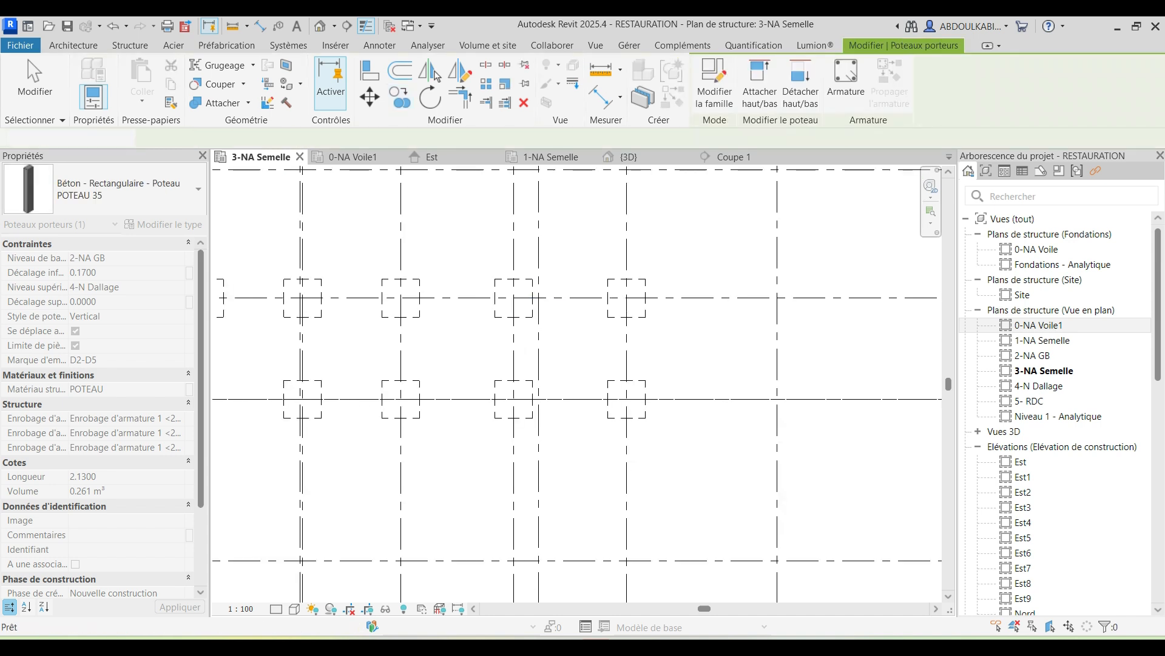
{"action": "key", "text": "Escape"}
{"action": "left_click", "coordinate": [629, 156]}
{"action": "middle_click_drag", "start_coordinate": [605, 373], "coordinate": [547, 343]}
{"action": "scroll", "coordinate": [570, 364], "scroll_direction": "down", "scroll_amount": 2}
{"action": "scroll", "coordinate": [489, 399], "scroll_direction": "up", "scroll_amount": 2}
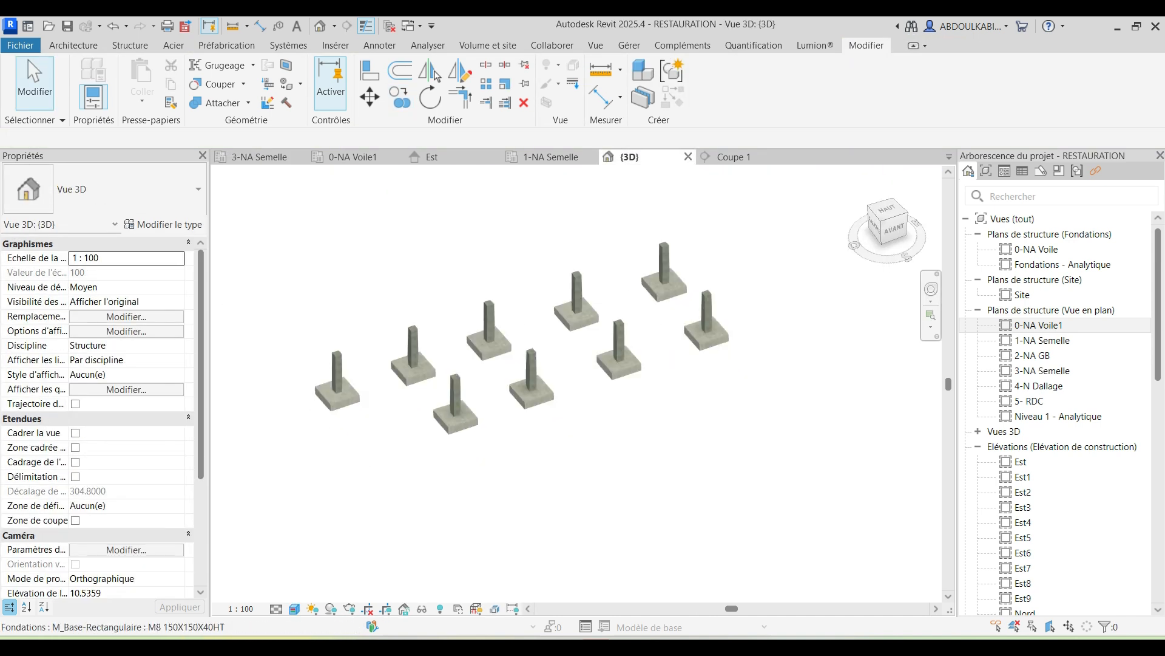
Step: Look through the 3-NA Semelle, 1-NA Semelle and 2-NA GB plans, and open the 0-NA Voile1 plan
{"action": "left_click", "coordinate": [260, 157]}
{"action": "scroll", "coordinate": [483, 396], "scroll_direction": "down", "scroll_amount": 5}
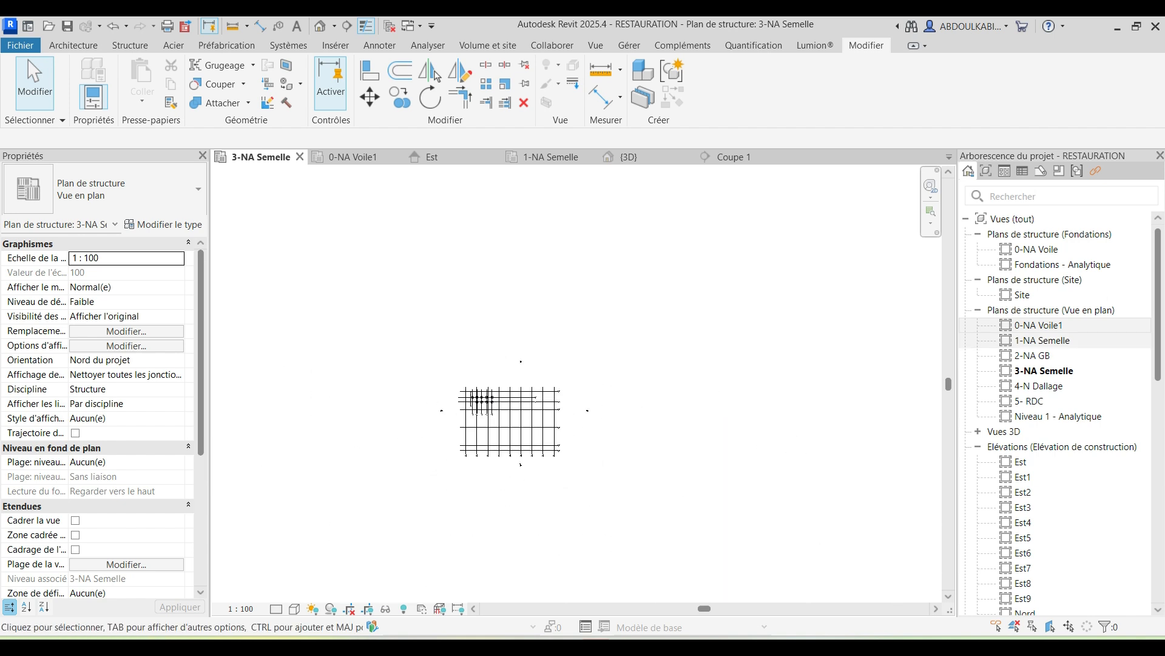
{"action": "double_click", "coordinate": [1042, 340]}
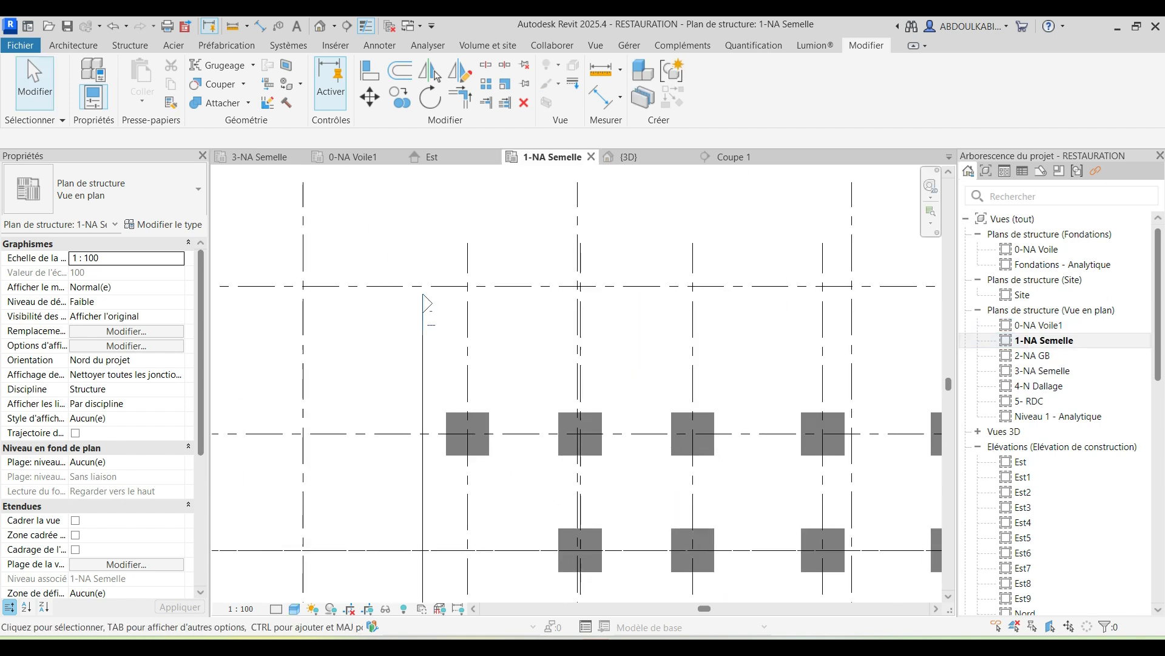
{"action": "scroll", "coordinate": [515, 461], "scroll_direction": "down", "scroll_amount": 5}
{"action": "middle_click_drag", "start_coordinate": [515, 458], "coordinate": [355, 441]}
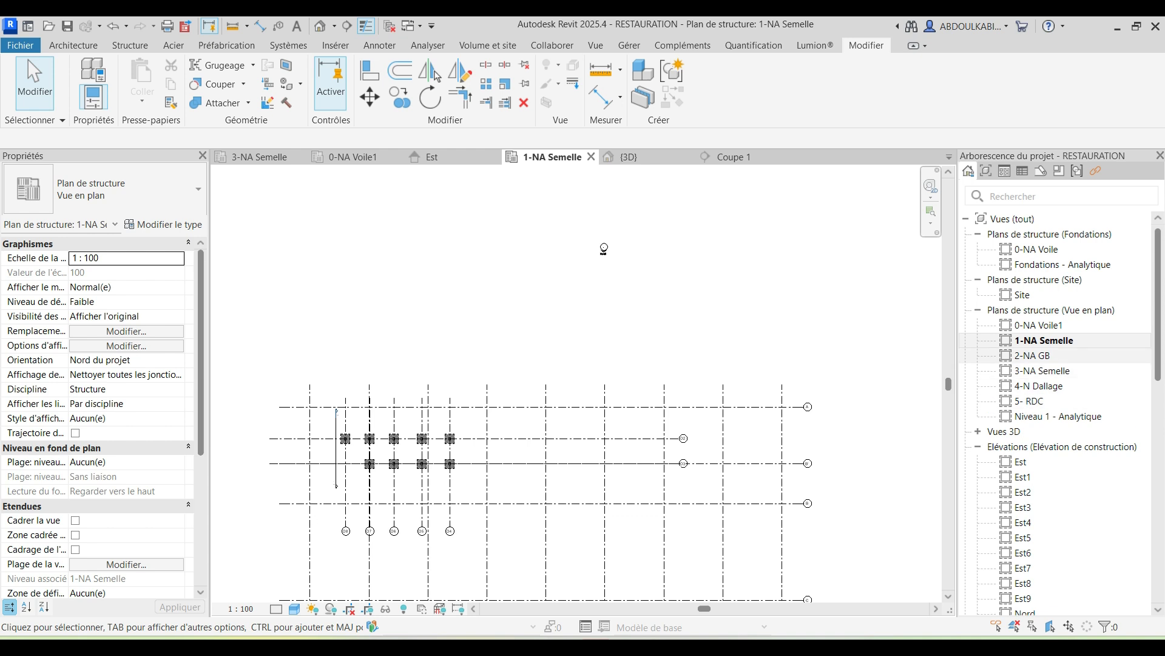
{"action": "left_click", "coordinate": [1032, 356]}
{"action": "double_click", "coordinate": [1039, 326]}
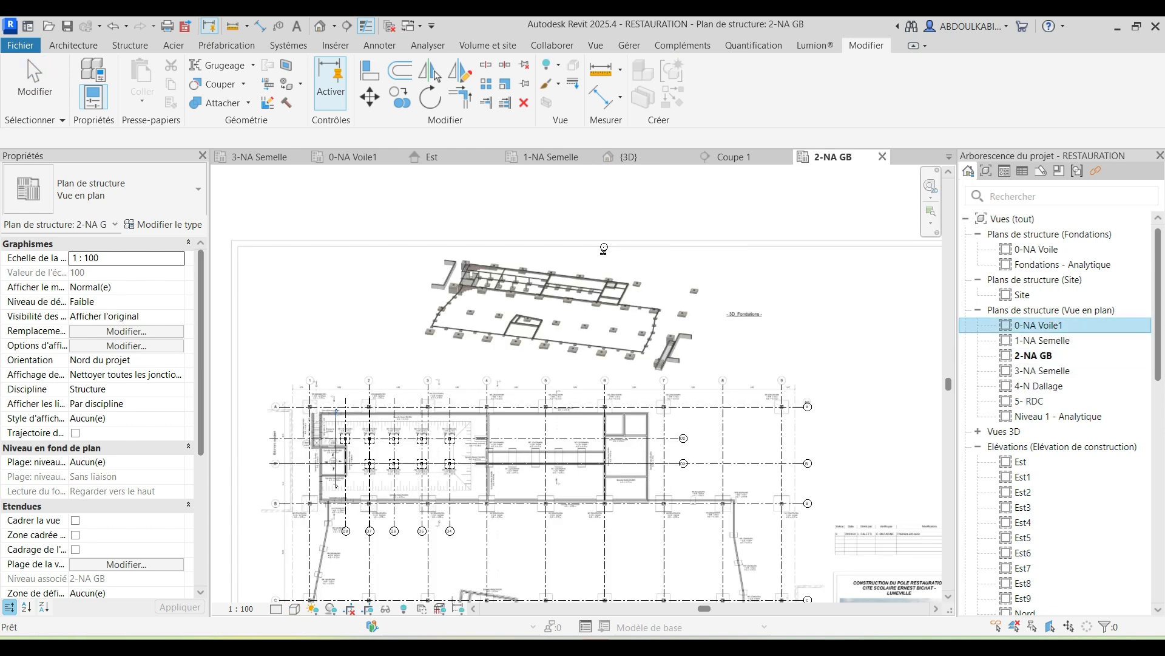
Step: Examine the 3D foundations illustration on the PDF sheet, focusing on the two rows of footings with columns under the beams
{"action": "scroll", "coordinate": [564, 482], "scroll_direction": "down", "scroll_amount": 5}
{"action": "scroll", "coordinate": [619, 288], "scroll_direction": "up", "scroll_amount": 7}
{"action": "scroll", "coordinate": [619, 288], "scroll_direction": "up", "scroll_amount": 6}
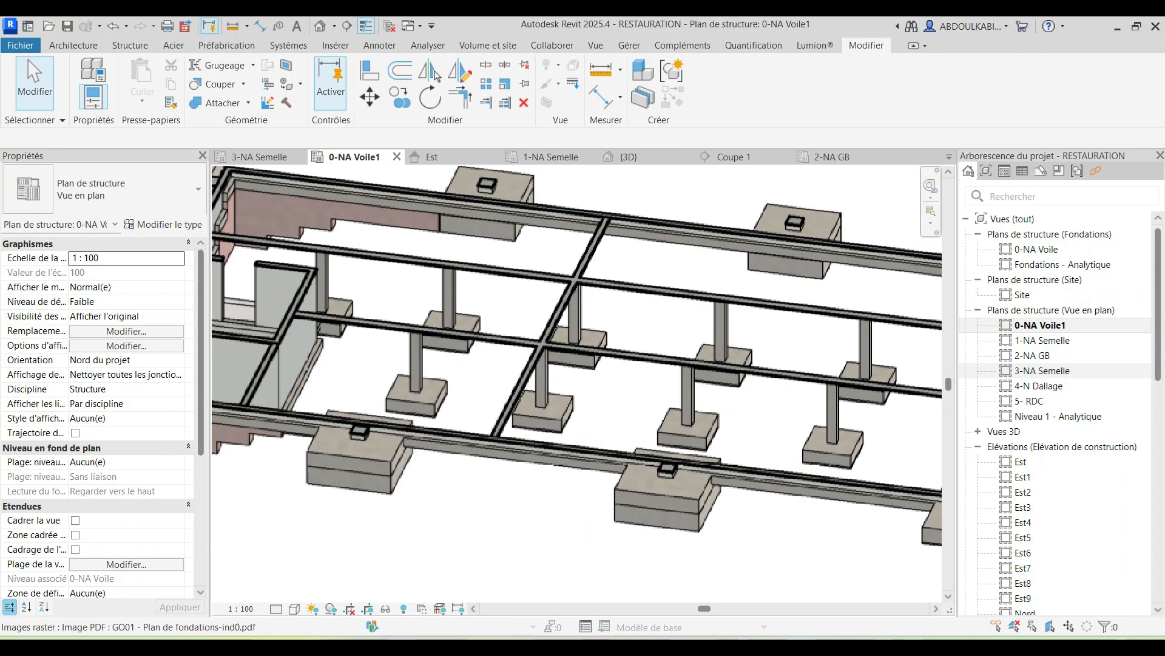
{"action": "scroll", "coordinate": [577, 382], "scroll_direction": "down", "scroll_amount": 6}
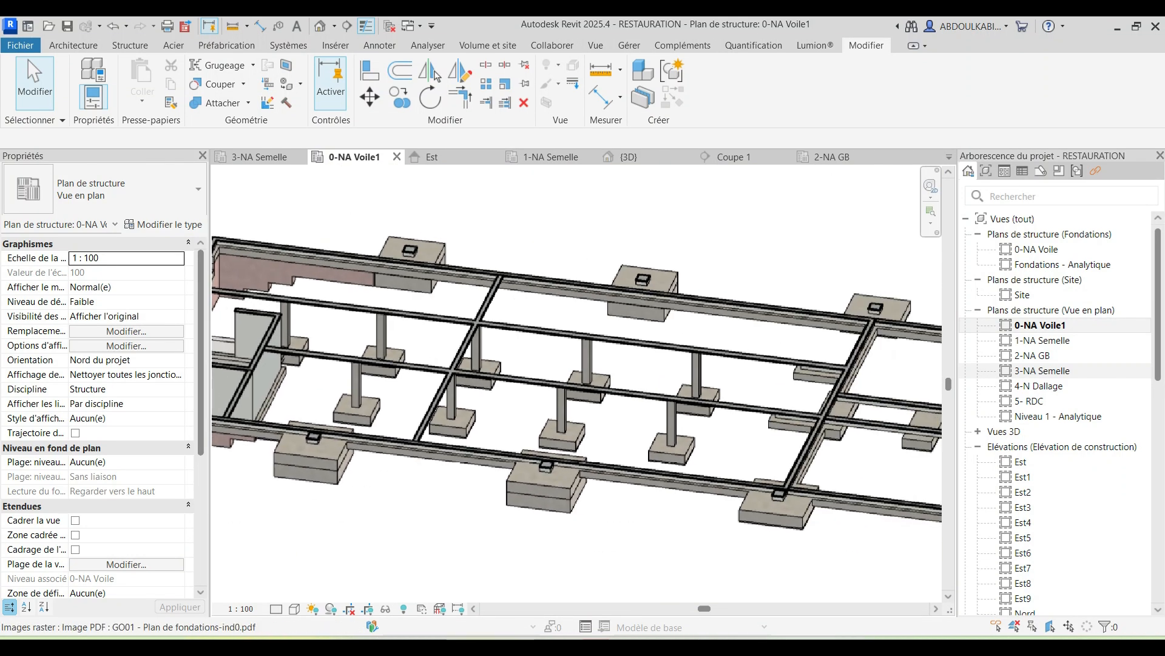
{"action": "middle_click_drag", "start_coordinate": [250, 378], "coordinate": [369, 422]}
{"action": "scroll", "coordinate": [369, 422], "scroll_direction": "up", "scroll_amount": 2}
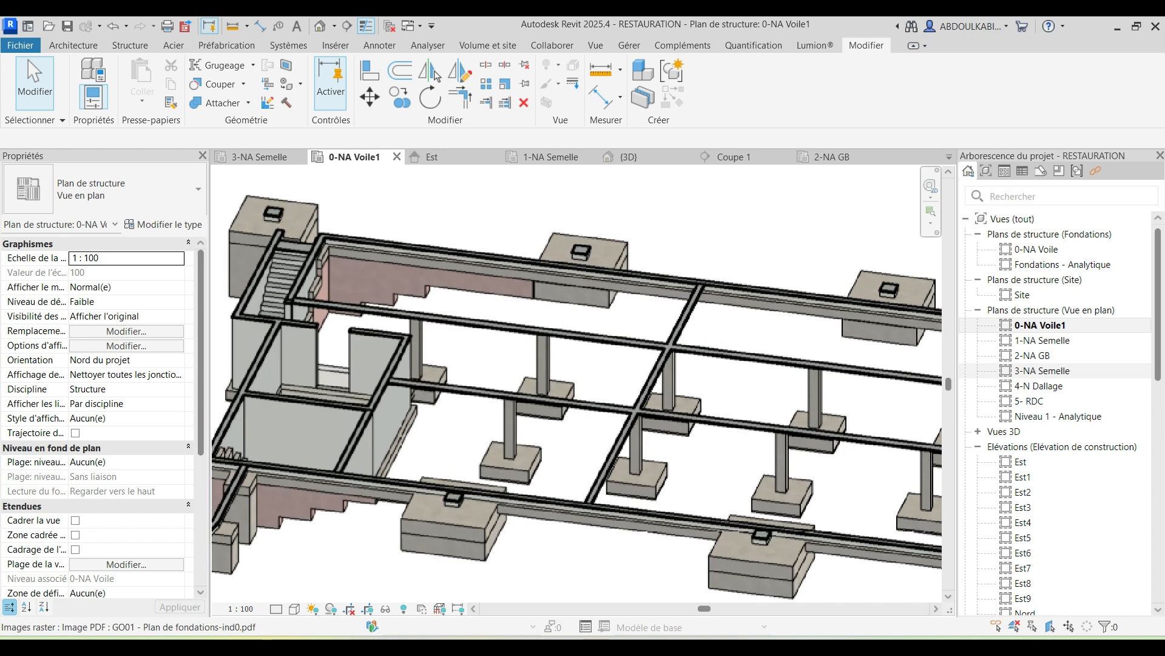
{"action": "scroll", "coordinate": [371, 326], "scroll_direction": "down", "scroll_amount": 2}
{"action": "scroll", "coordinate": [400, 325], "scroll_direction": "down", "scroll_amount": 1}
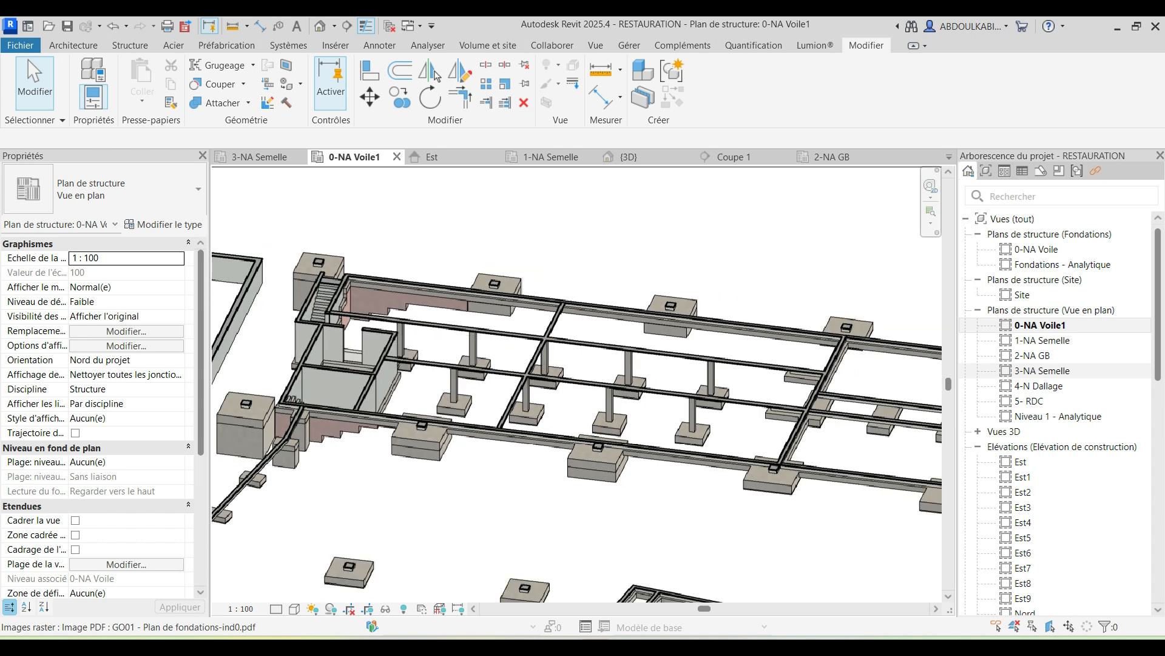
{"action": "scroll", "coordinate": [813, 364], "scroll_direction": "up", "scroll_amount": 2}
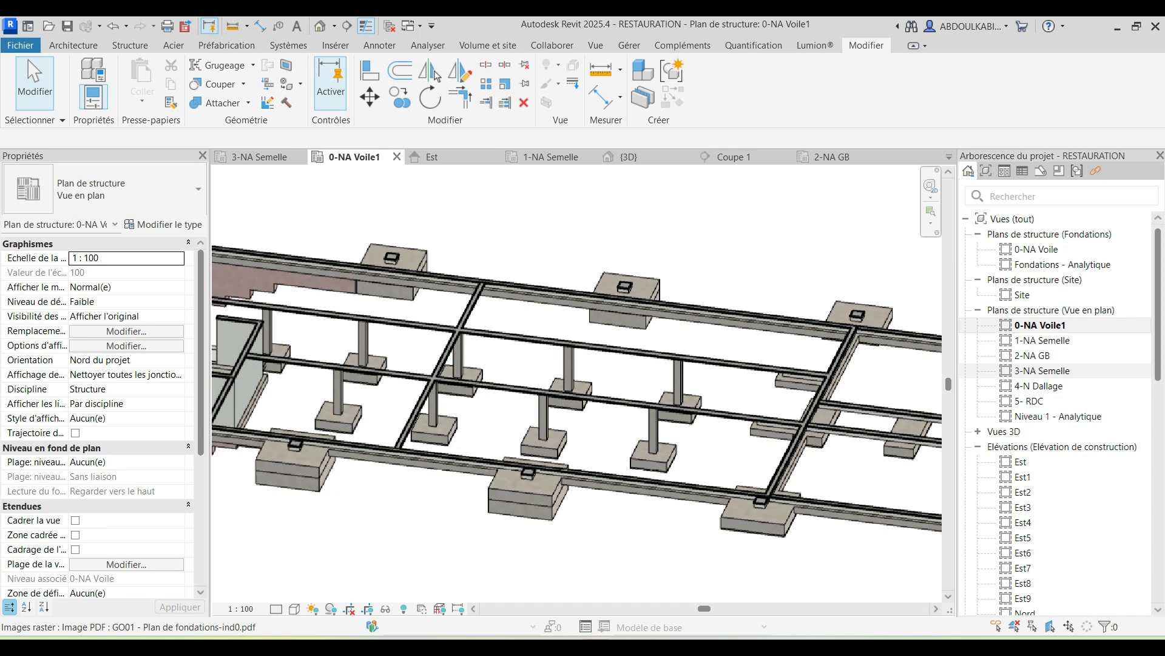
{"action": "middle_click_drag", "start_coordinate": [577, 382], "coordinate": [670, 397]}
{"action": "scroll", "coordinate": [698, 419], "scroll_direction": "down", "scroll_amount": 3}
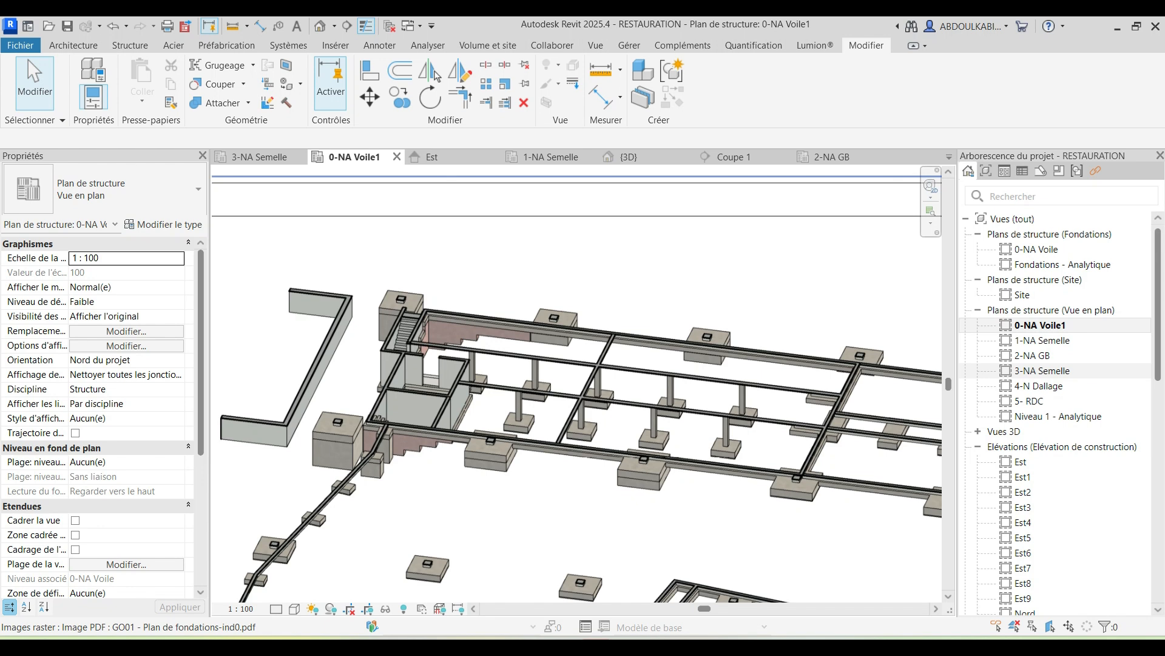
{"action": "scroll", "coordinate": [431, 311], "scroll_direction": "down", "scroll_amount": 1}
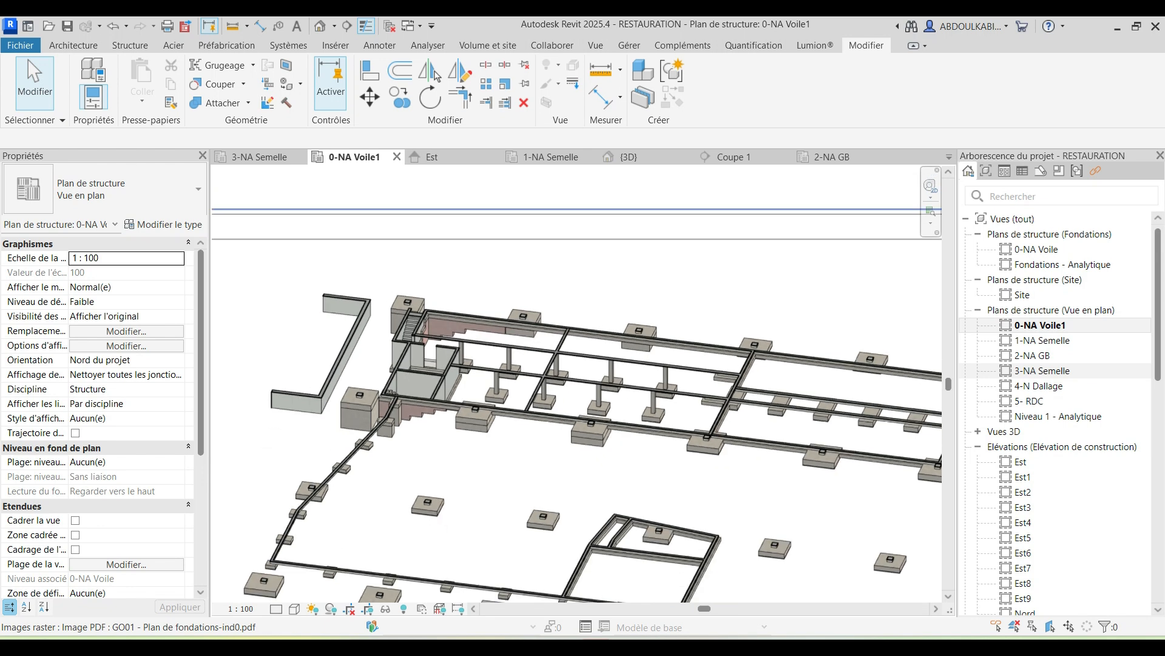
{"action": "scroll", "coordinate": [494, 321], "scroll_direction": "down", "scroll_amount": 2}
Step: Examine the whole PDF foundation plan against the grids, from the D2 and D3 rows down to grid D1 and back
{"action": "middle_click_drag", "start_coordinate": [494, 321], "coordinate": [342, 206]}
{"action": "scroll", "coordinate": [525, 260], "scroll_direction": "down", "scroll_amount": 2}
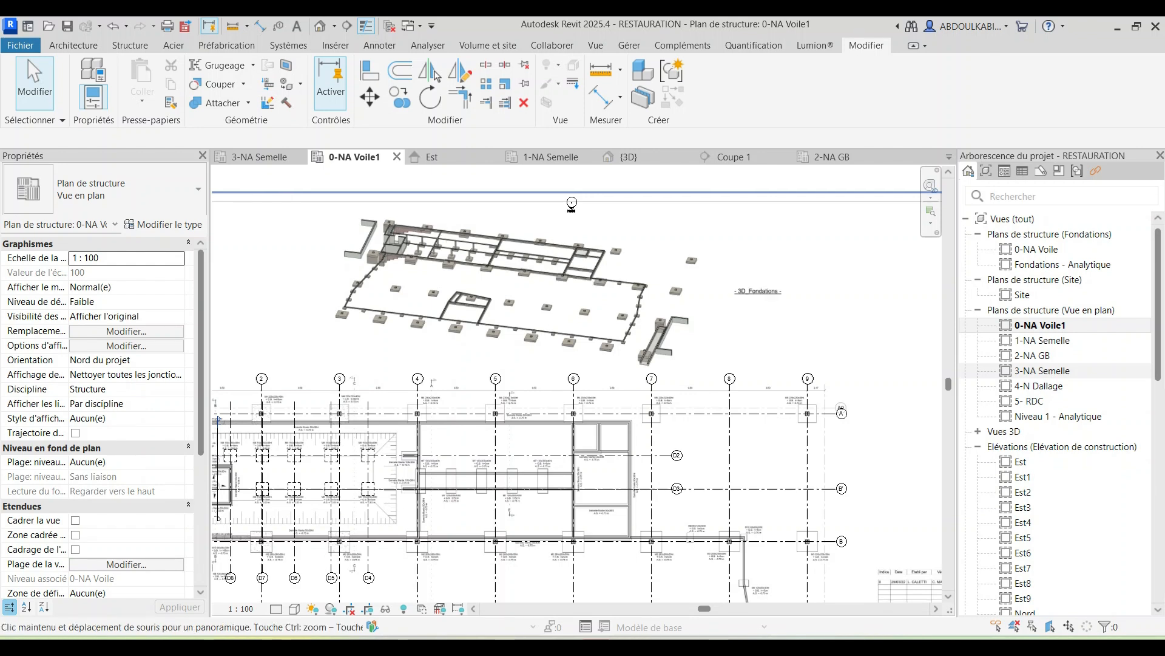
{"action": "middle_click_drag", "start_coordinate": [486, 376], "coordinate": [508, 340]}
{"action": "scroll", "coordinate": [462, 473], "scroll_direction": "up", "scroll_amount": 1}
{"action": "scroll", "coordinate": [445, 489], "scroll_direction": "up", "scroll_amount": 1}
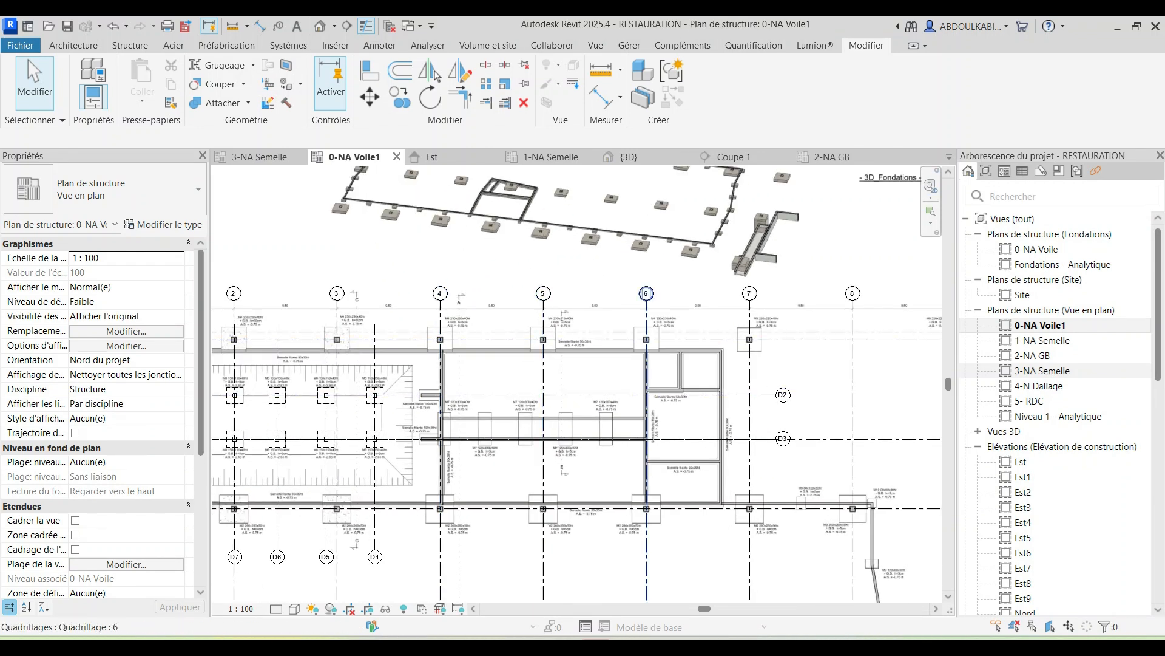
{"action": "scroll", "coordinate": [646, 334], "scroll_direction": "down", "scroll_amount": 3}
{"action": "middle_click_drag", "start_coordinate": [335, 399], "coordinate": [309, 308]}
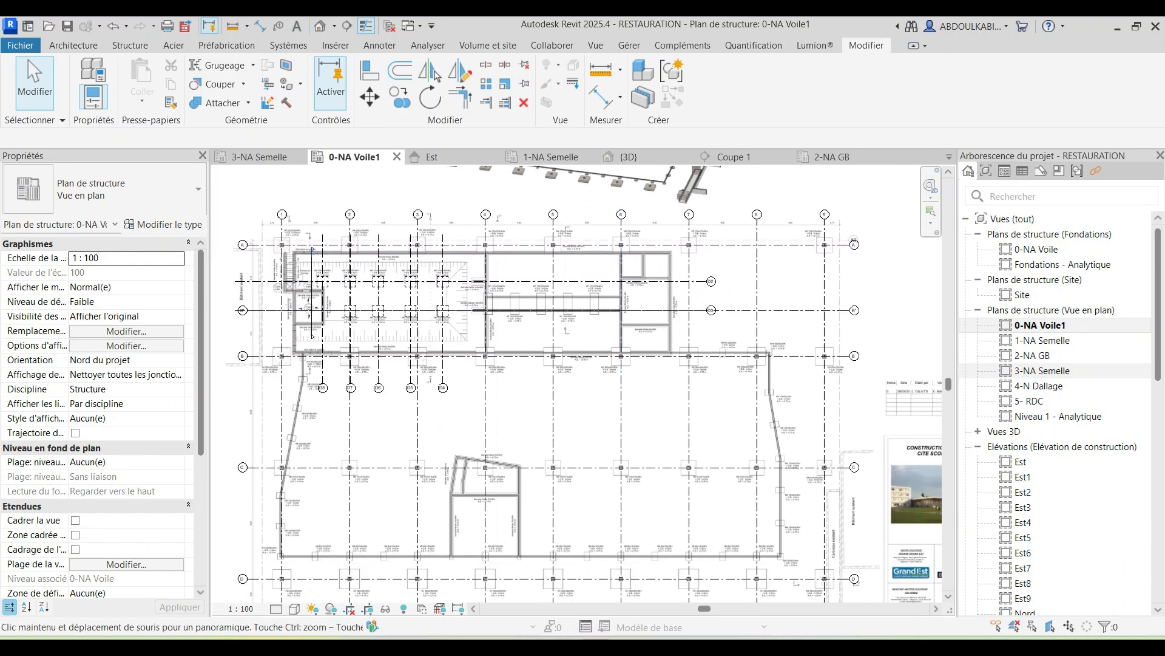
{"action": "middle_click_drag", "start_coordinate": [485, 579], "coordinate": [481, 470]}
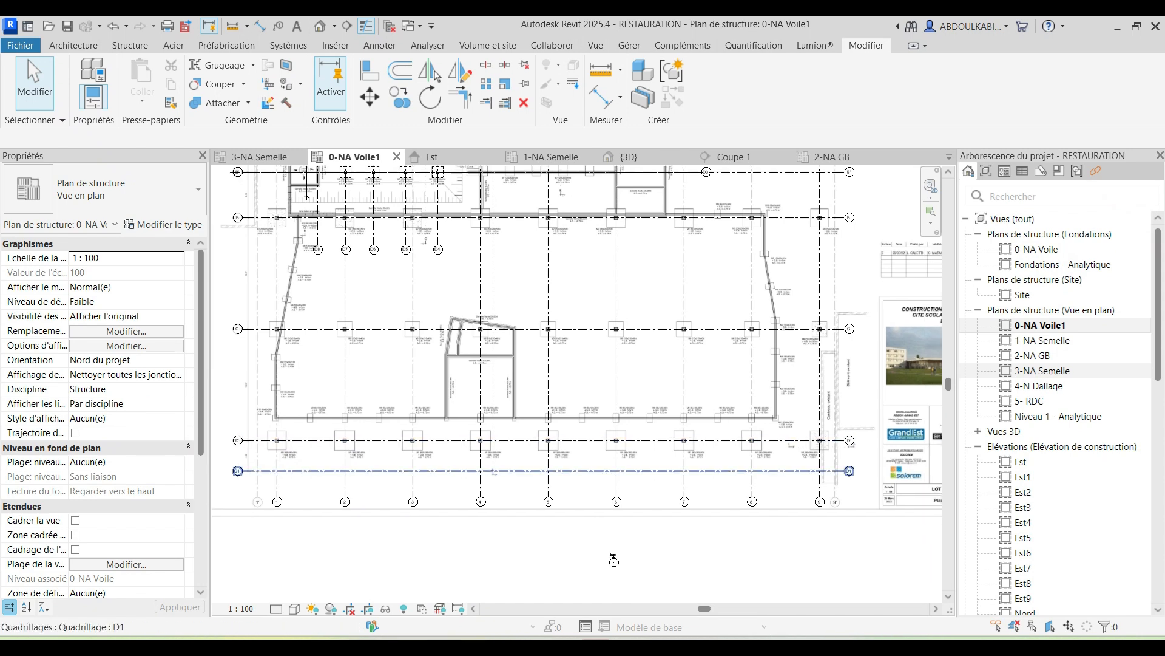
{"action": "middle_click_drag", "start_coordinate": [615, 560], "coordinate": [663, 560]}
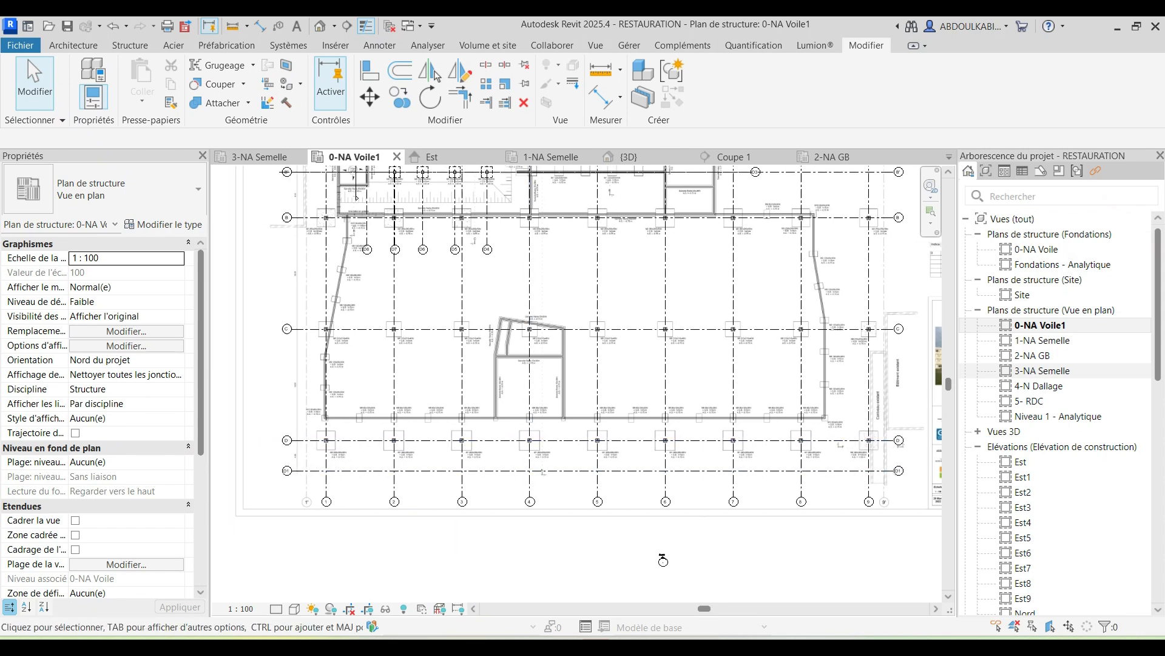
{"action": "middle_click_drag", "start_coordinate": [340, 315], "coordinate": [366, 360]}
{"action": "middle_click_drag", "start_coordinate": [261, 262], "coordinate": [241, 414]}
{"action": "middle_click_drag", "start_coordinate": [669, 157], "coordinate": [654, 234]}
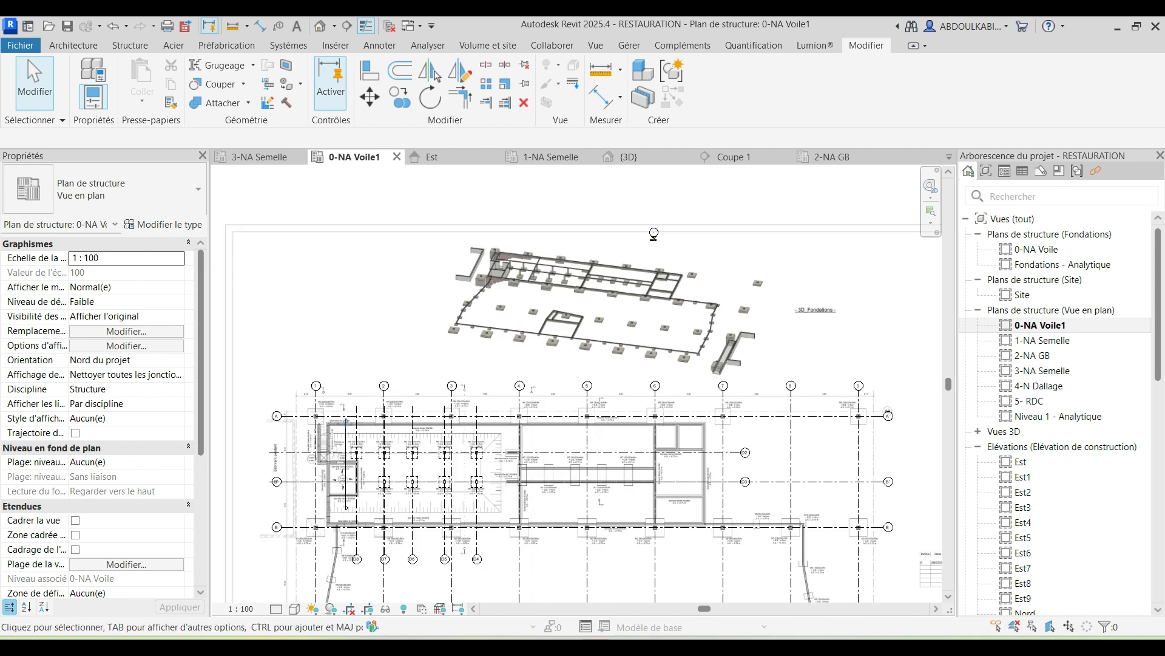
Step: Inspect the modelled M8 footings and their POTEAU 35 columns in the 3D view, both as a group and close up
{"action": "left_click", "coordinate": [644, 156]}
{"action": "scroll", "coordinate": [466, 383], "scroll_direction": "up", "scroll_amount": 2}
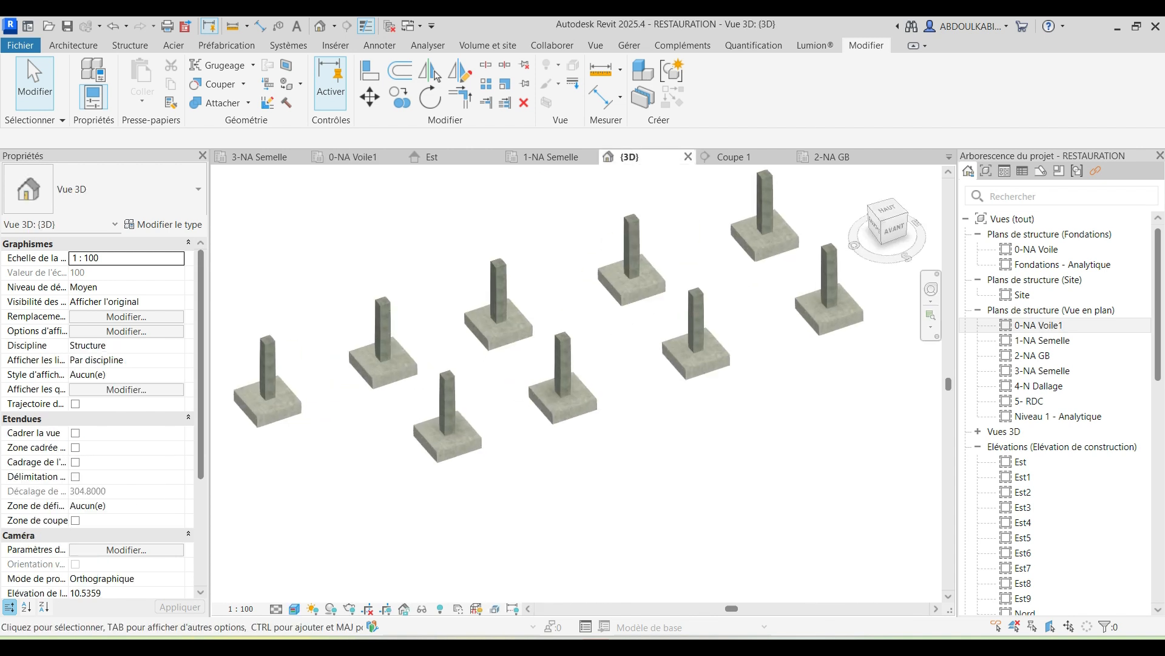
{"action": "scroll", "coordinate": [534, 464], "scroll_direction": "down", "scroll_amount": 2}
{"action": "left_click", "coordinate": [535, 464]}
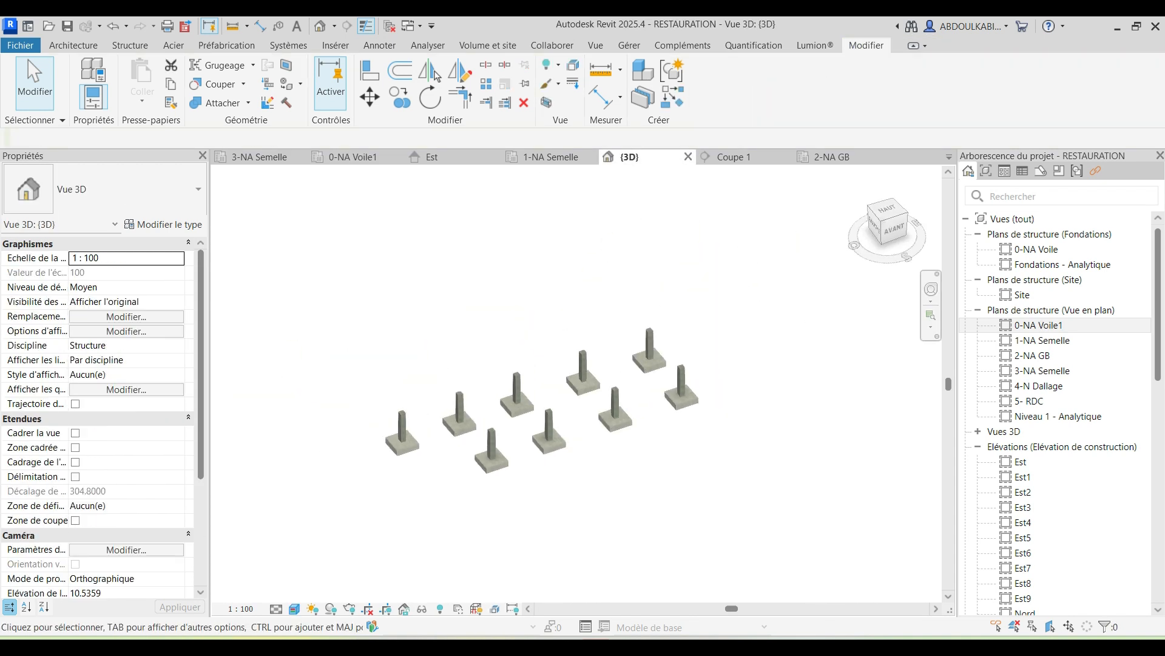
{"action": "left_click", "coordinate": [615, 419]}
{"action": "key", "text": "Escape"}
{"action": "scroll", "coordinate": [493, 431], "scroll_direction": "down", "scroll_amount": 3}
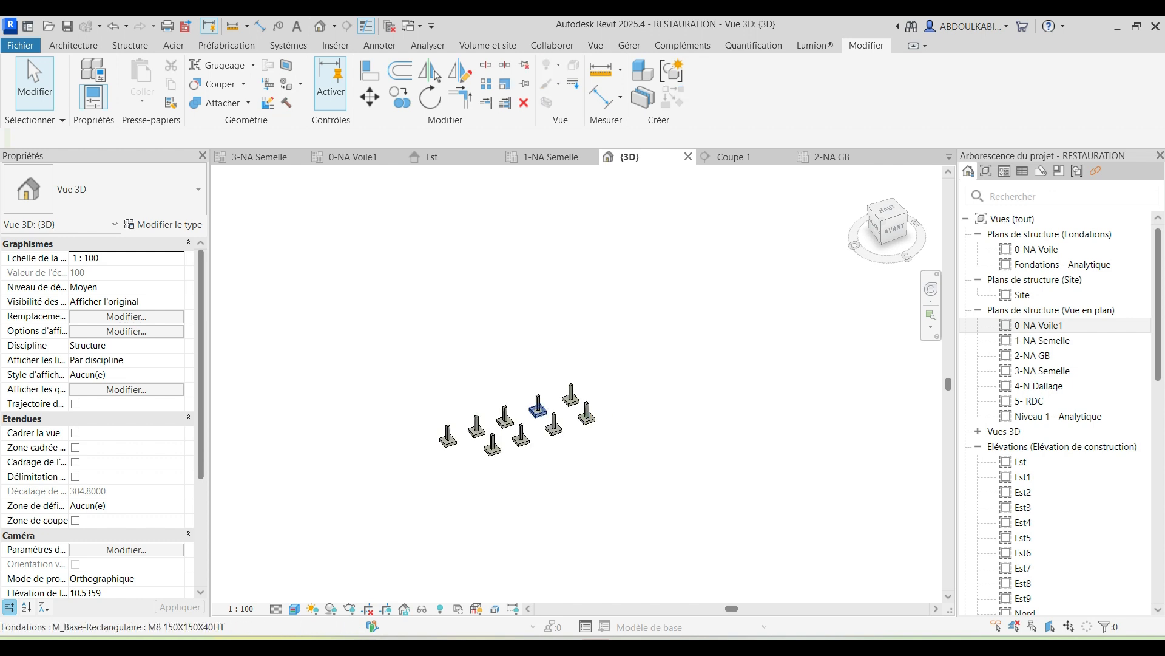
{"action": "scroll", "coordinate": [553, 423], "scroll_direction": "up", "scroll_amount": 5}
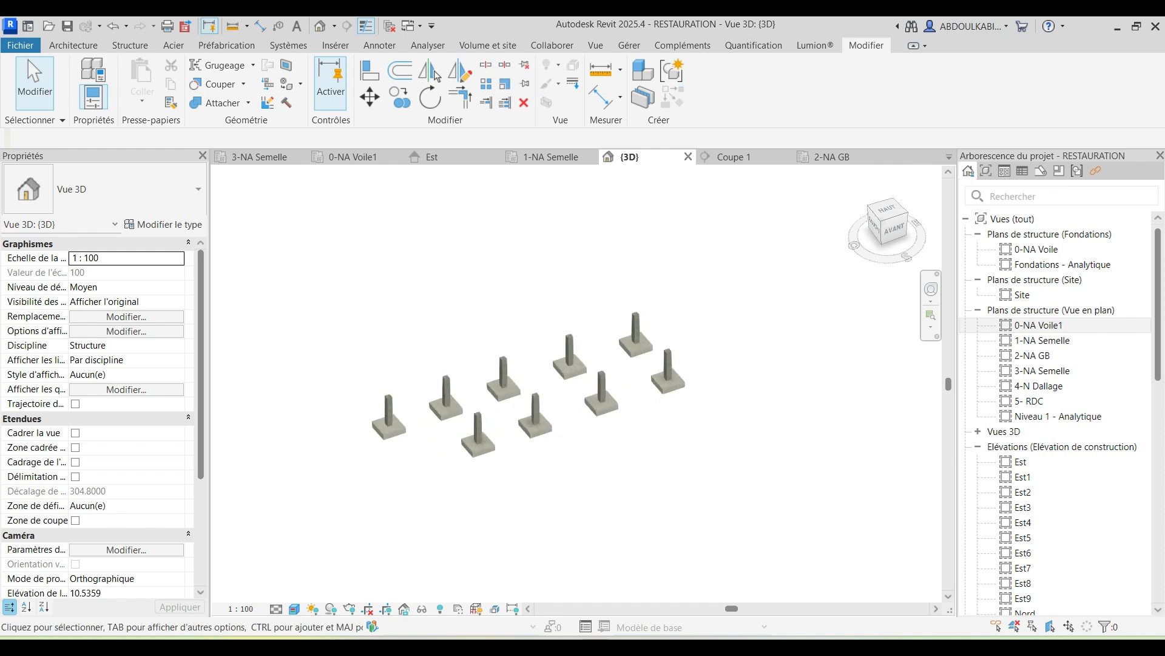
{"action": "scroll", "coordinate": [487, 330], "scroll_direction": "down", "scroll_amount": 2}
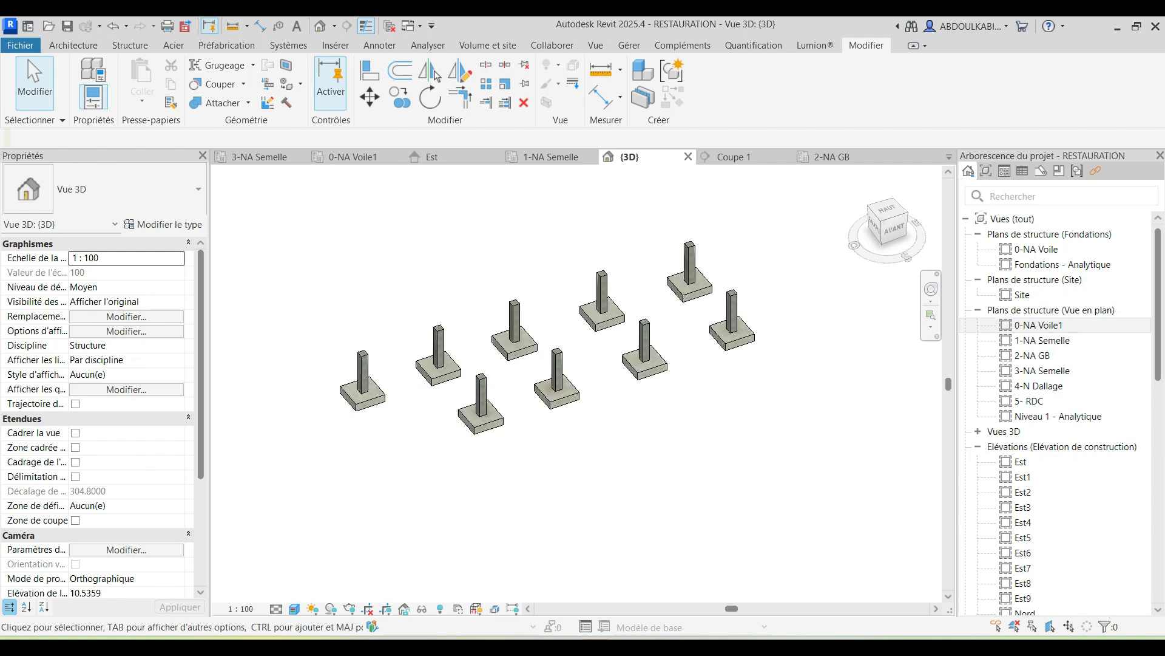
{"action": "middle_click_drag", "start_coordinate": [516, 340], "coordinate": [490, 338]}
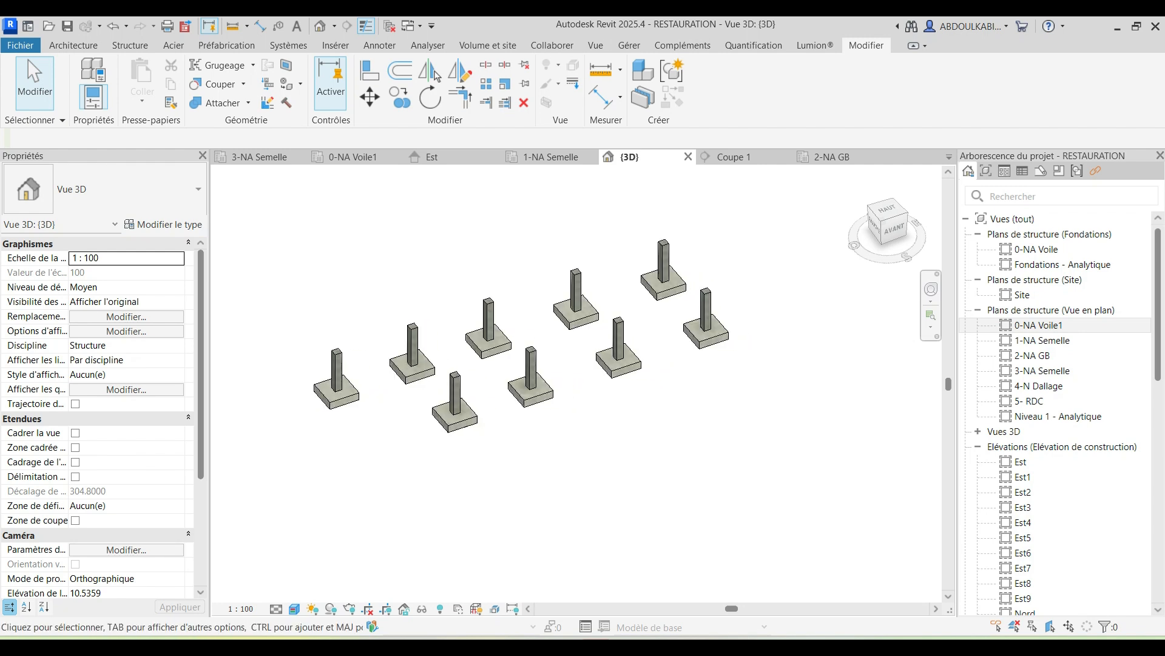
{"action": "scroll", "coordinate": [574, 376], "scroll_direction": "down", "scroll_amount": 3}
{"action": "middle_click_drag", "start_coordinate": [579, 368], "coordinate": [544, 363]}
{"action": "scroll", "coordinate": [573, 358], "scroll_direction": "up", "scroll_amount": 4}
{"action": "left_click", "coordinate": [560, 384]}
{"action": "key", "text": "Escape"}
{"action": "left_click", "coordinate": [661, 350]}
{"action": "key", "text": "Escape"}
{"action": "left_click", "coordinate": [561, 378]}
{"action": "key", "text": "Escape"}
{"action": "scroll", "coordinate": [554, 403], "scroll_direction": "down", "scroll_amount": 3}
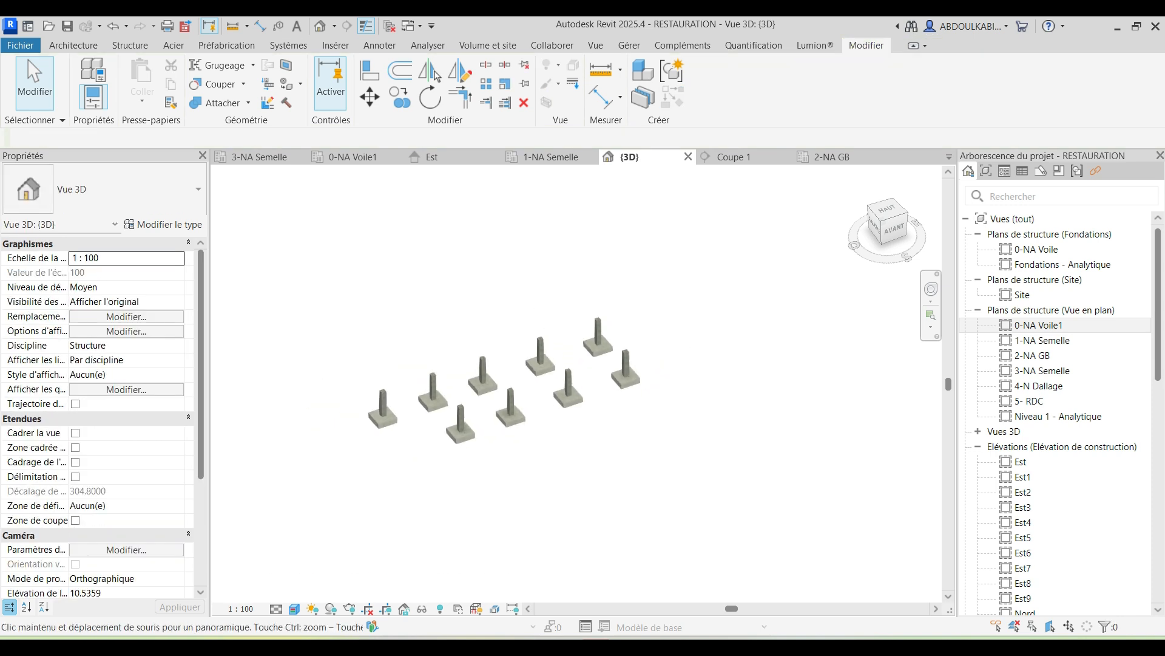
{"action": "scroll", "coordinate": [452, 413], "scroll_direction": "up", "scroll_amount": 4}
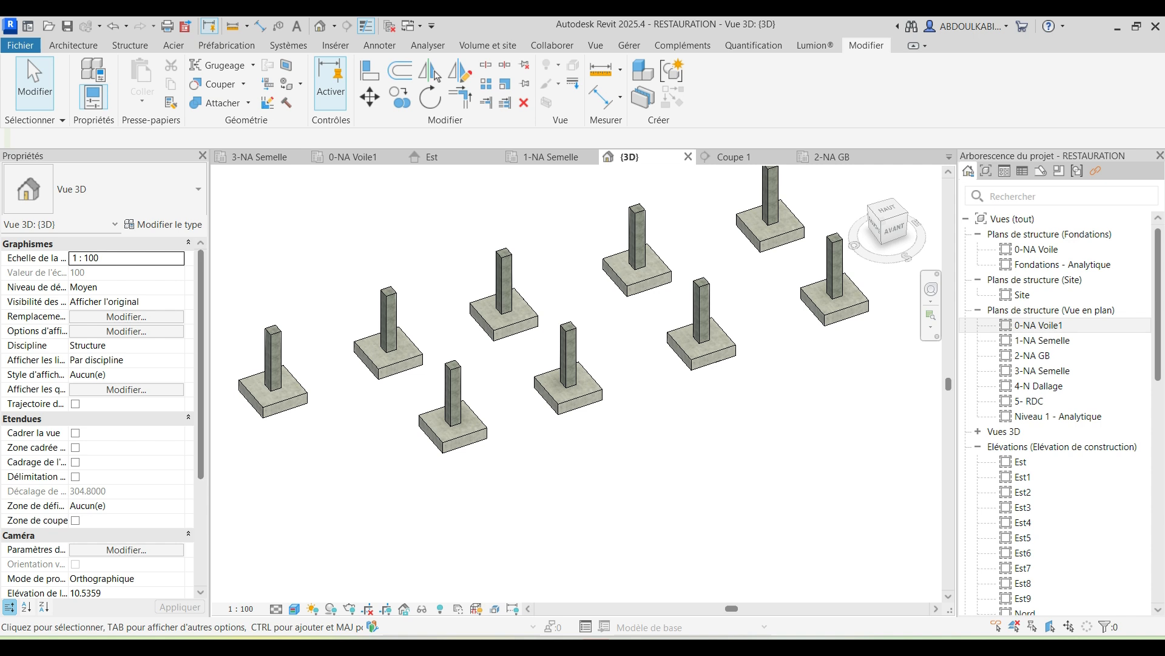
{"action": "mouse_move", "coordinate": [596, 647]}
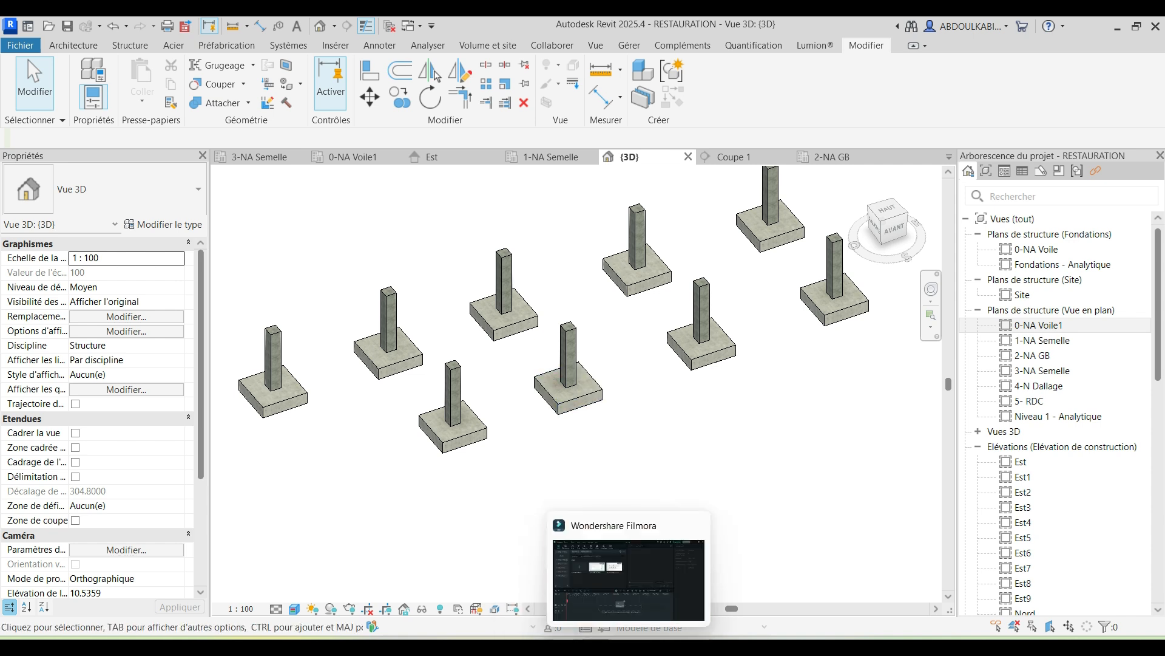